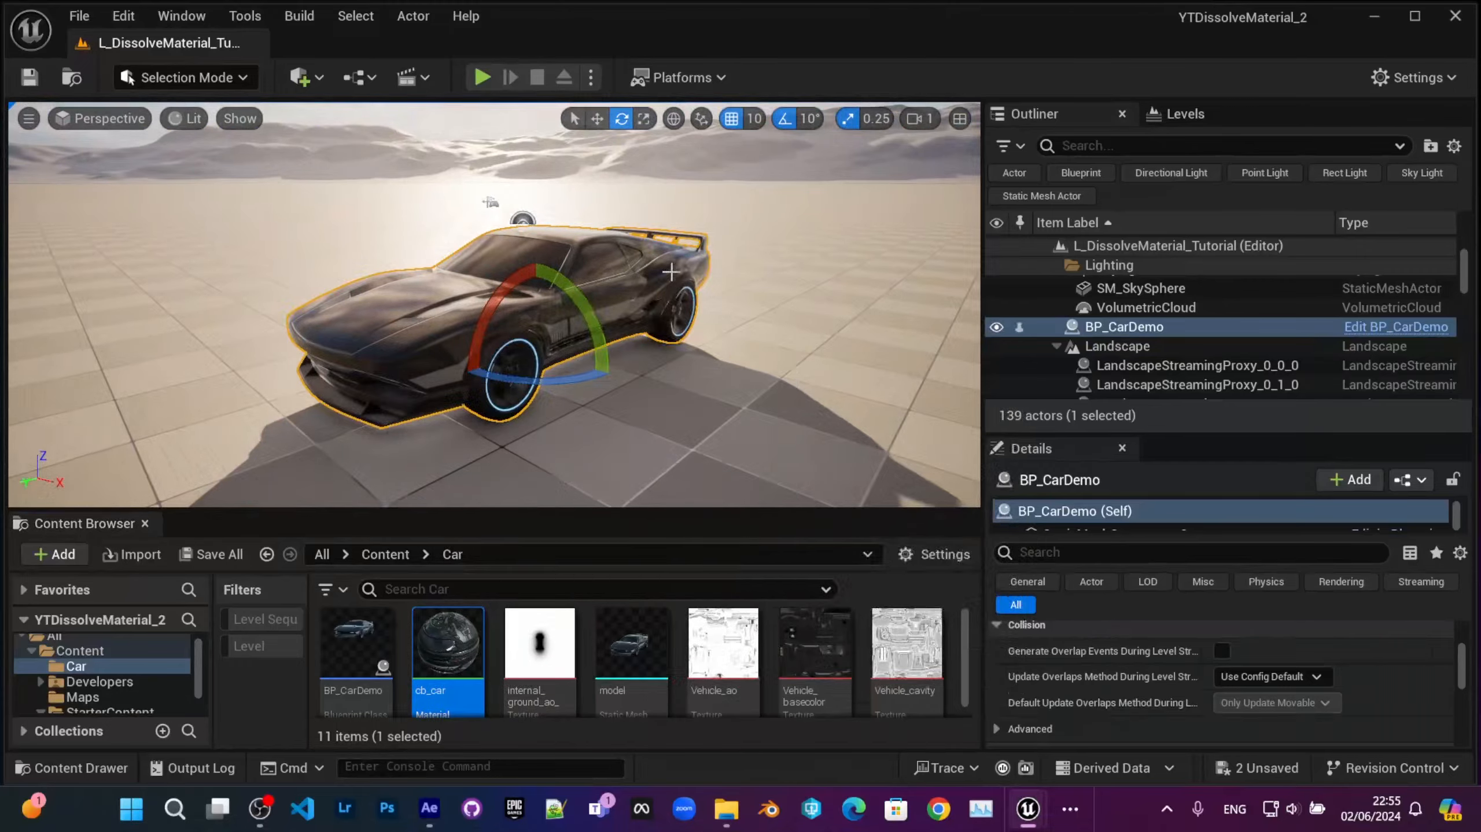
Step: Open the cb_car material and examine how its texture samples feed the material output node
drag(0, 292, 1055, 2)
right_drag(496, 298, 628, 372)
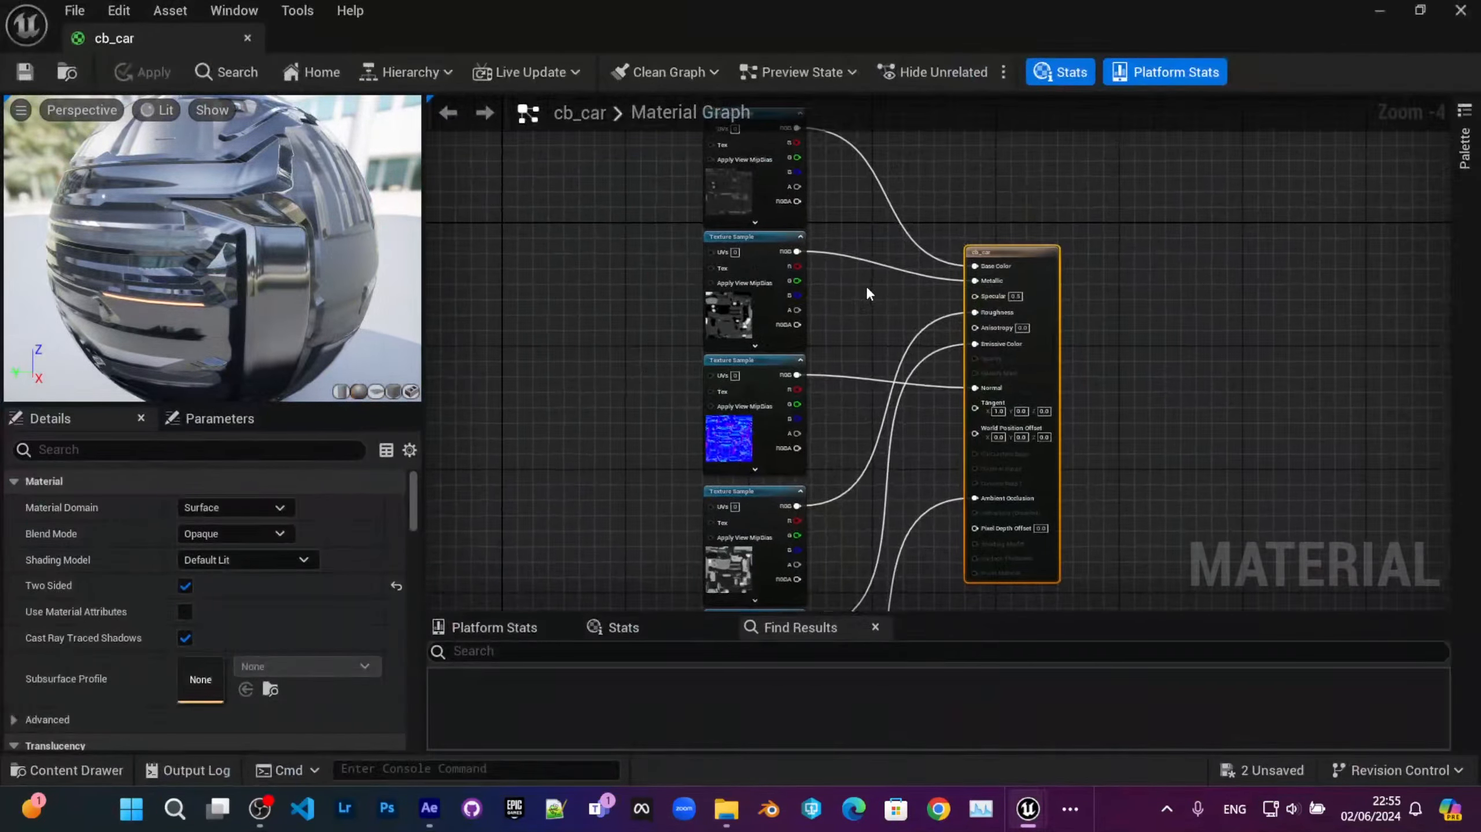
right_drag(866, 293, 787, 281)
right_drag(757, 232, 698, 429)
scroll(747, 321, up, 1)
right_drag(747, 320, 760, 187)
right_drag(728, 548, 694, 335)
mouse_move(632, 539)
right_down()
mouse_move(625, 321)
mouse_move(584, 586)
right_up()
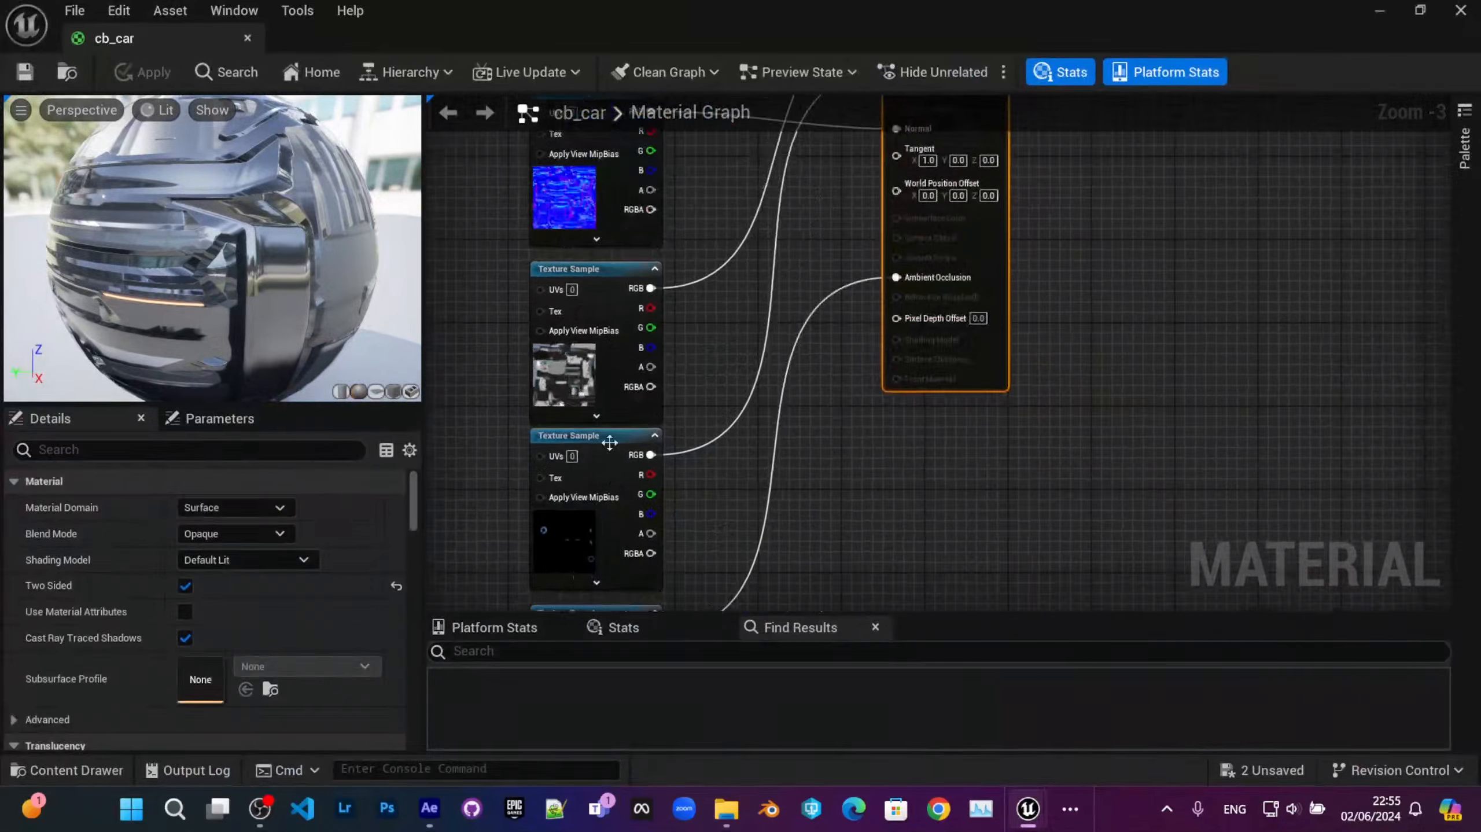
right_drag(641, 220, 635, 589)
right_drag(597, 344, 640, 325)
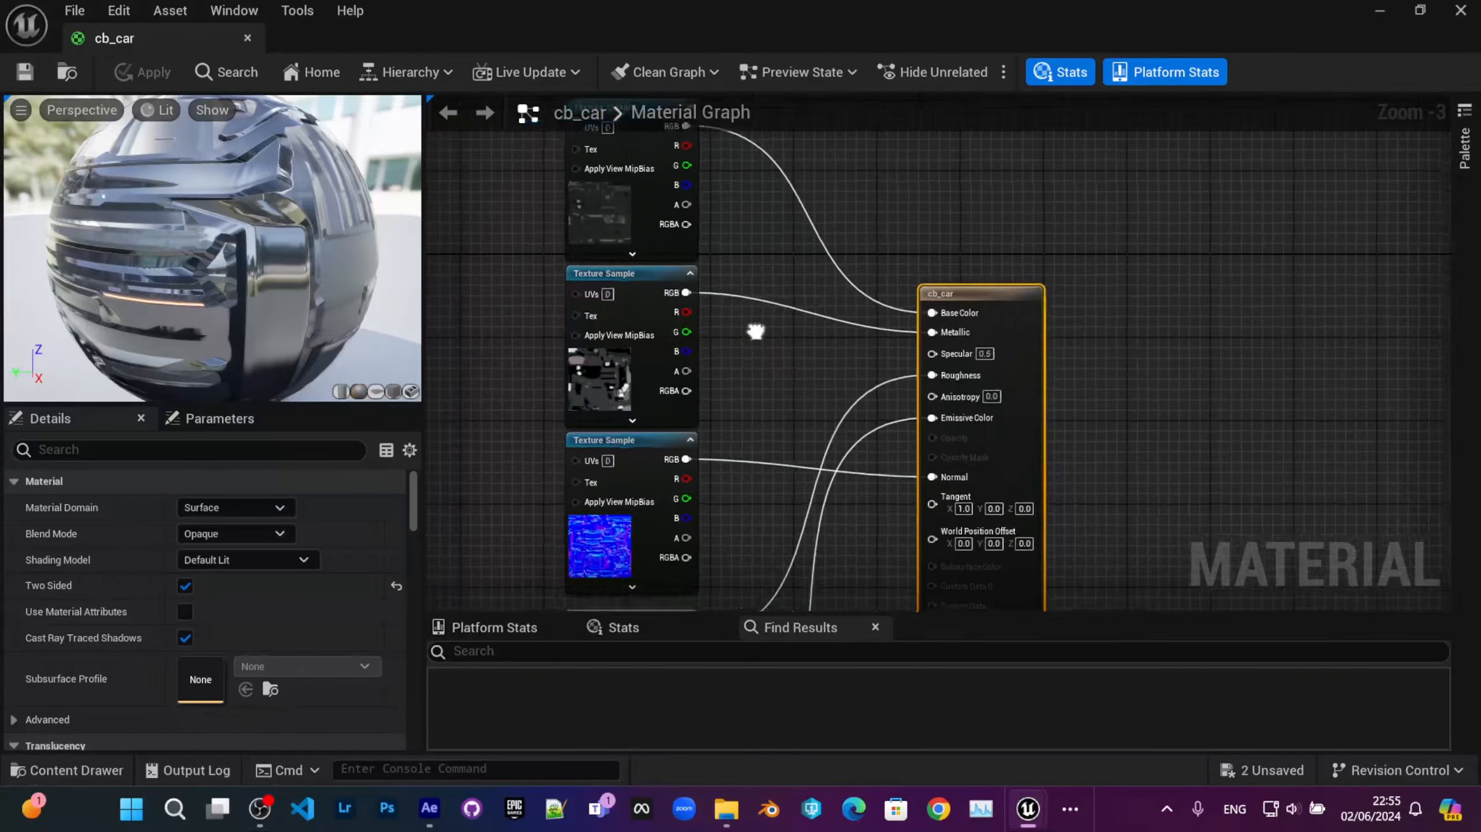
right_drag(735, 331, 757, 370)
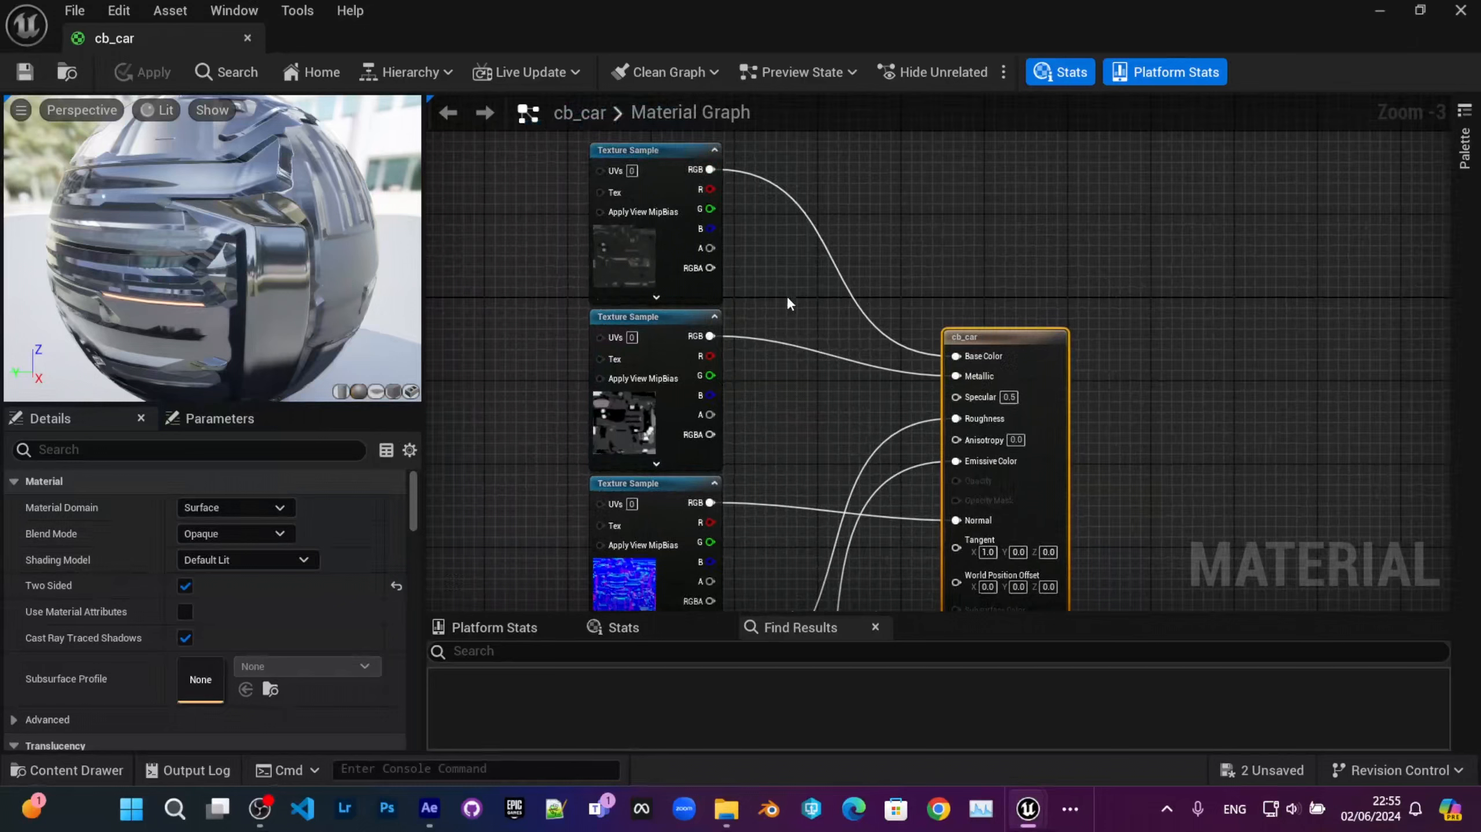
Step: Set the cb_car material's Blend Mode to Masked
click(230, 531)
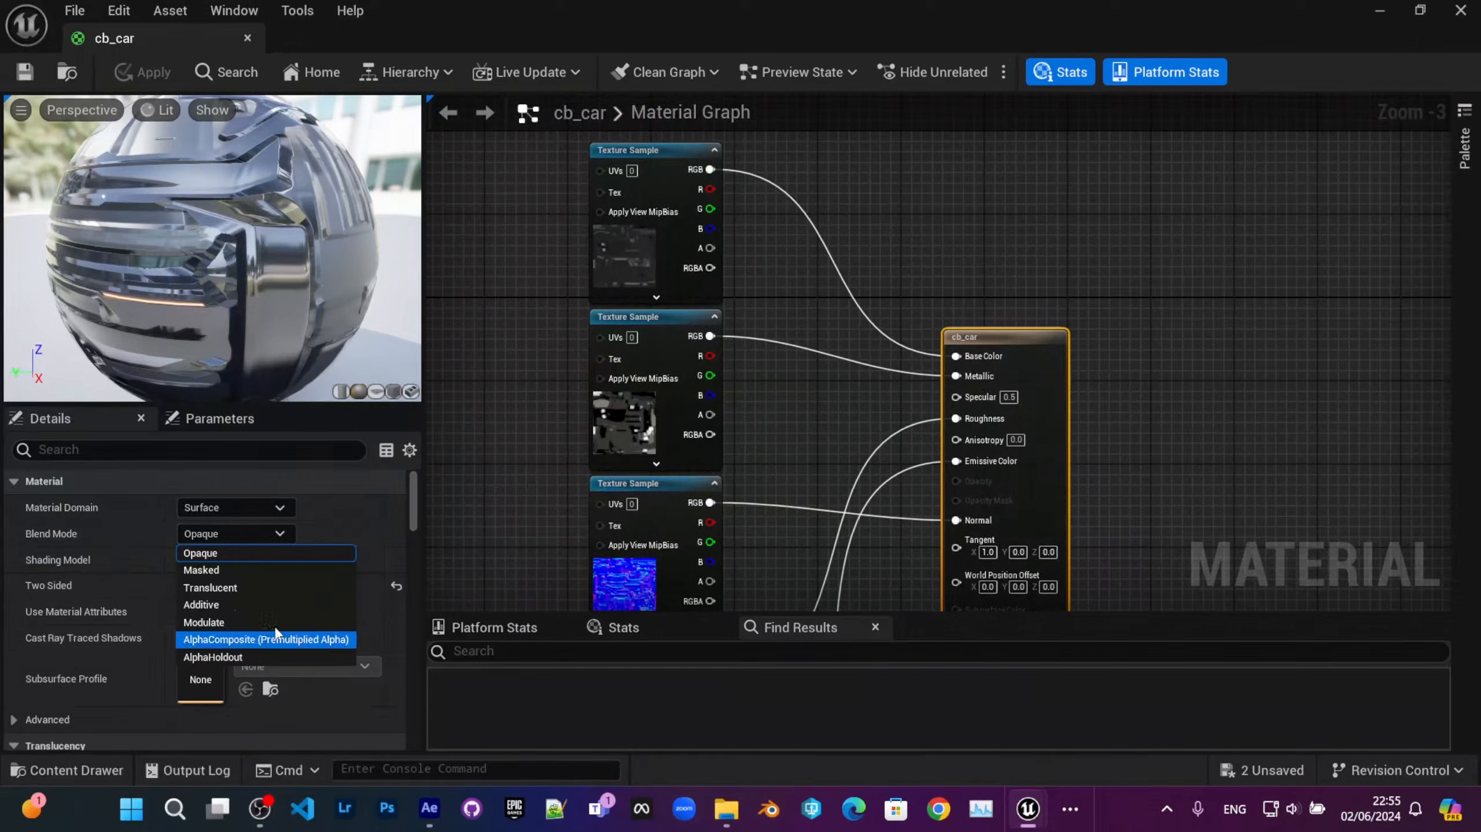
click(231, 573)
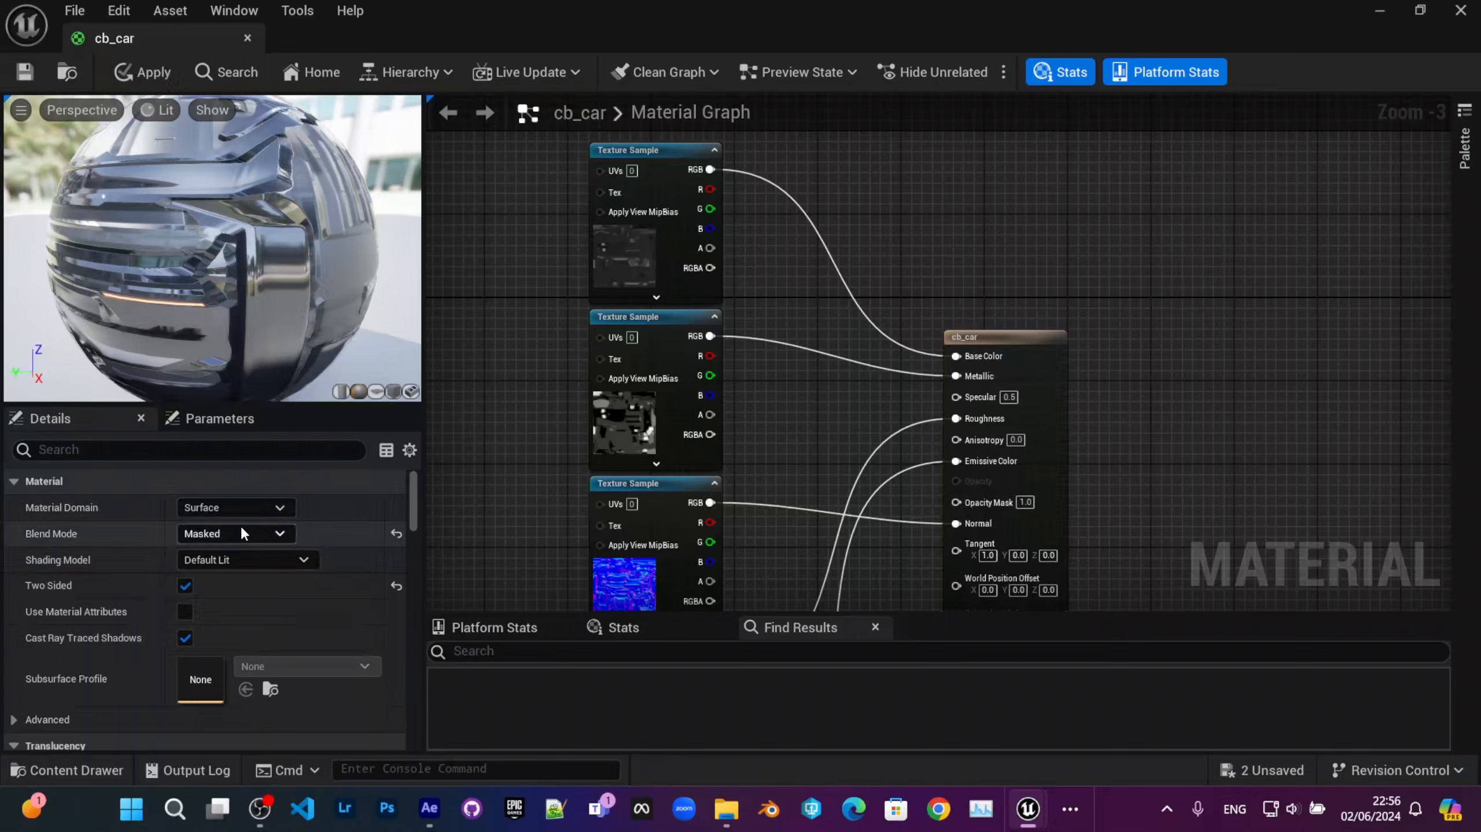
right_drag(764, 443, 780, 406)
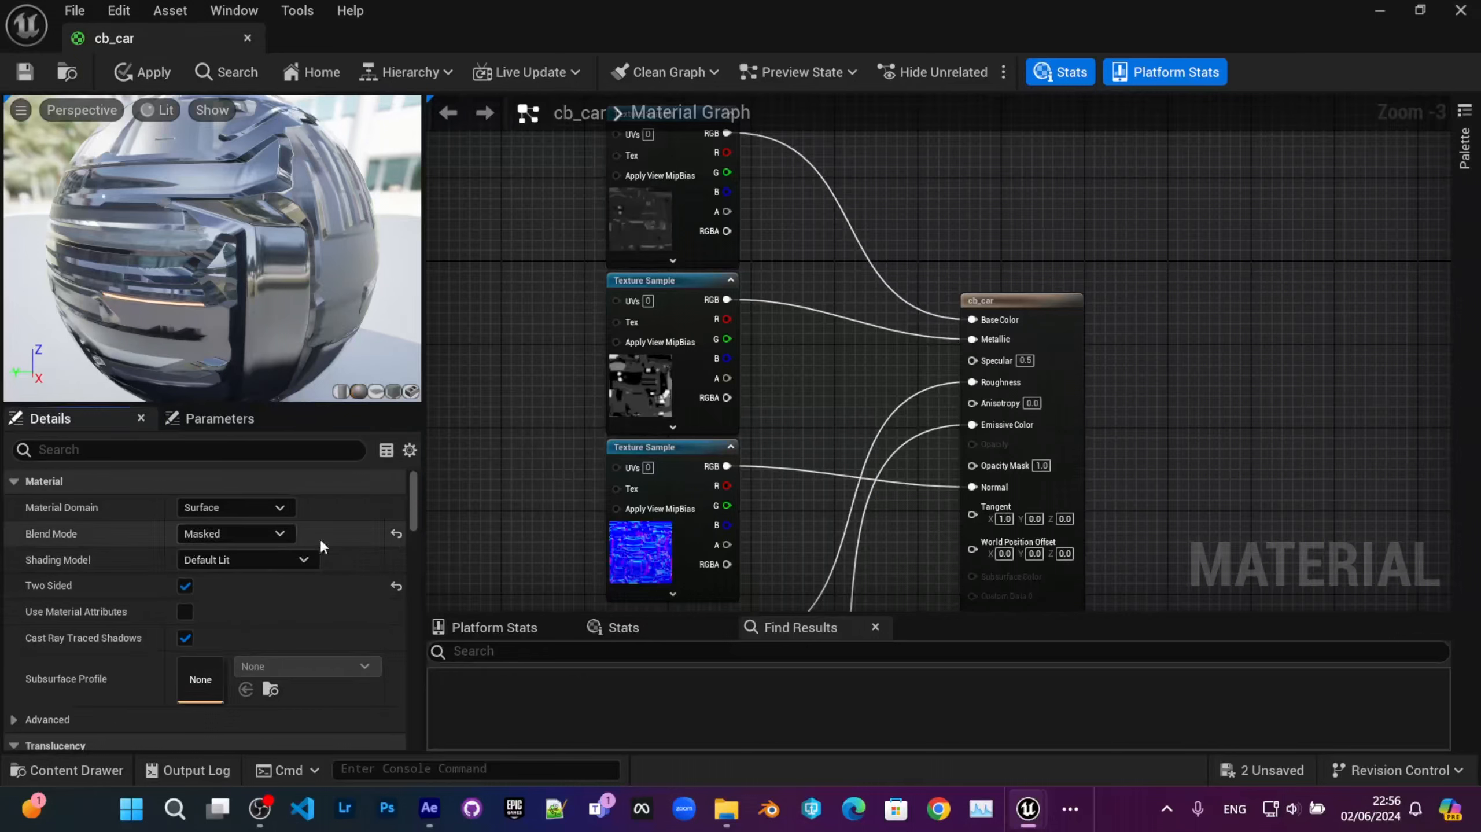
Step: Examine the cb_car output node's inputs, including Opacity Mask, and the texture samples connected to it
right_drag(659, 465, 508, 446)
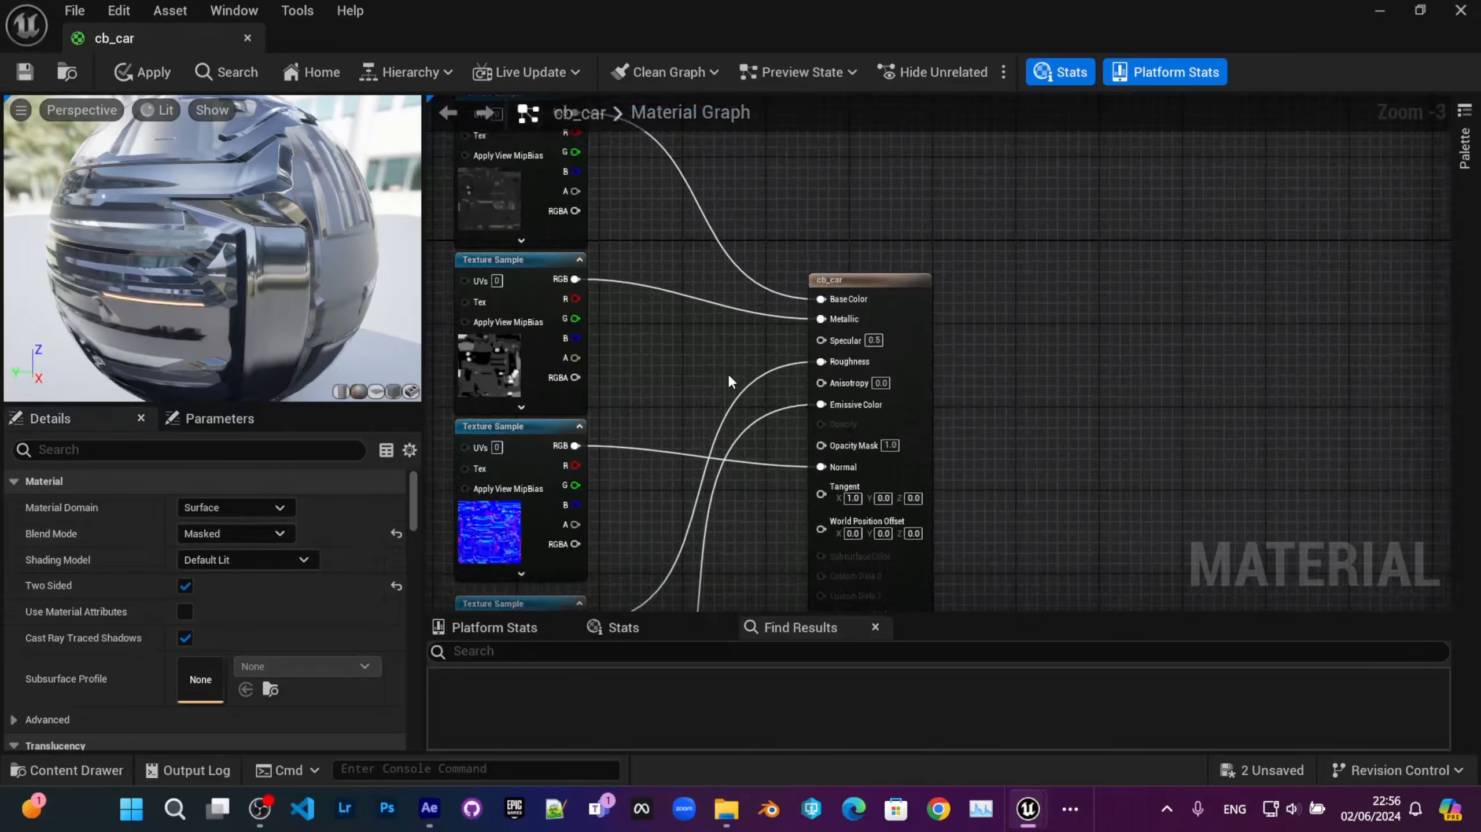
right_drag(730, 376, 768, 372)
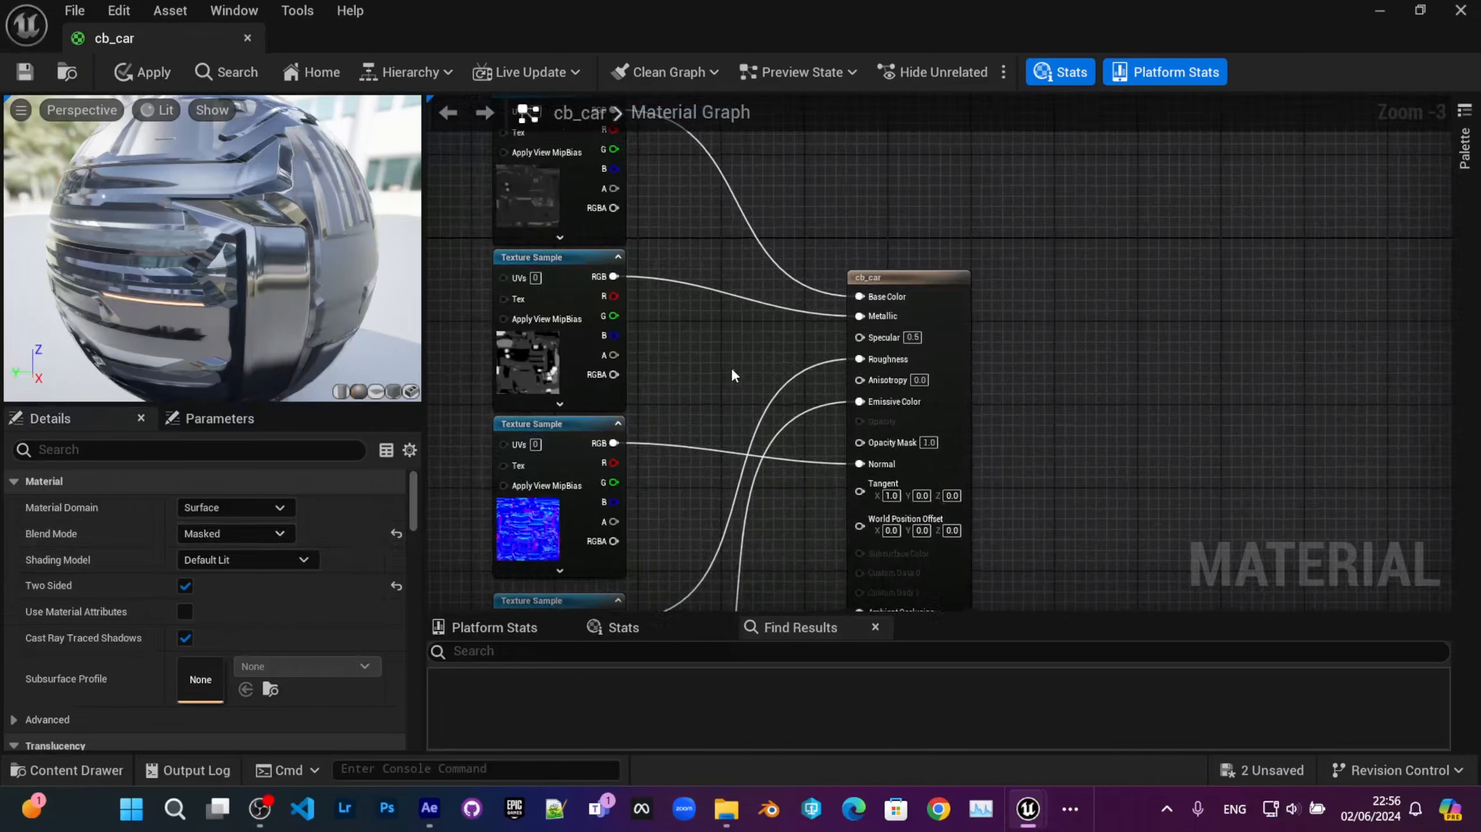
right_drag(713, 372, 771, 397)
scroll(623, 361, up, 3)
click(1014, 323)
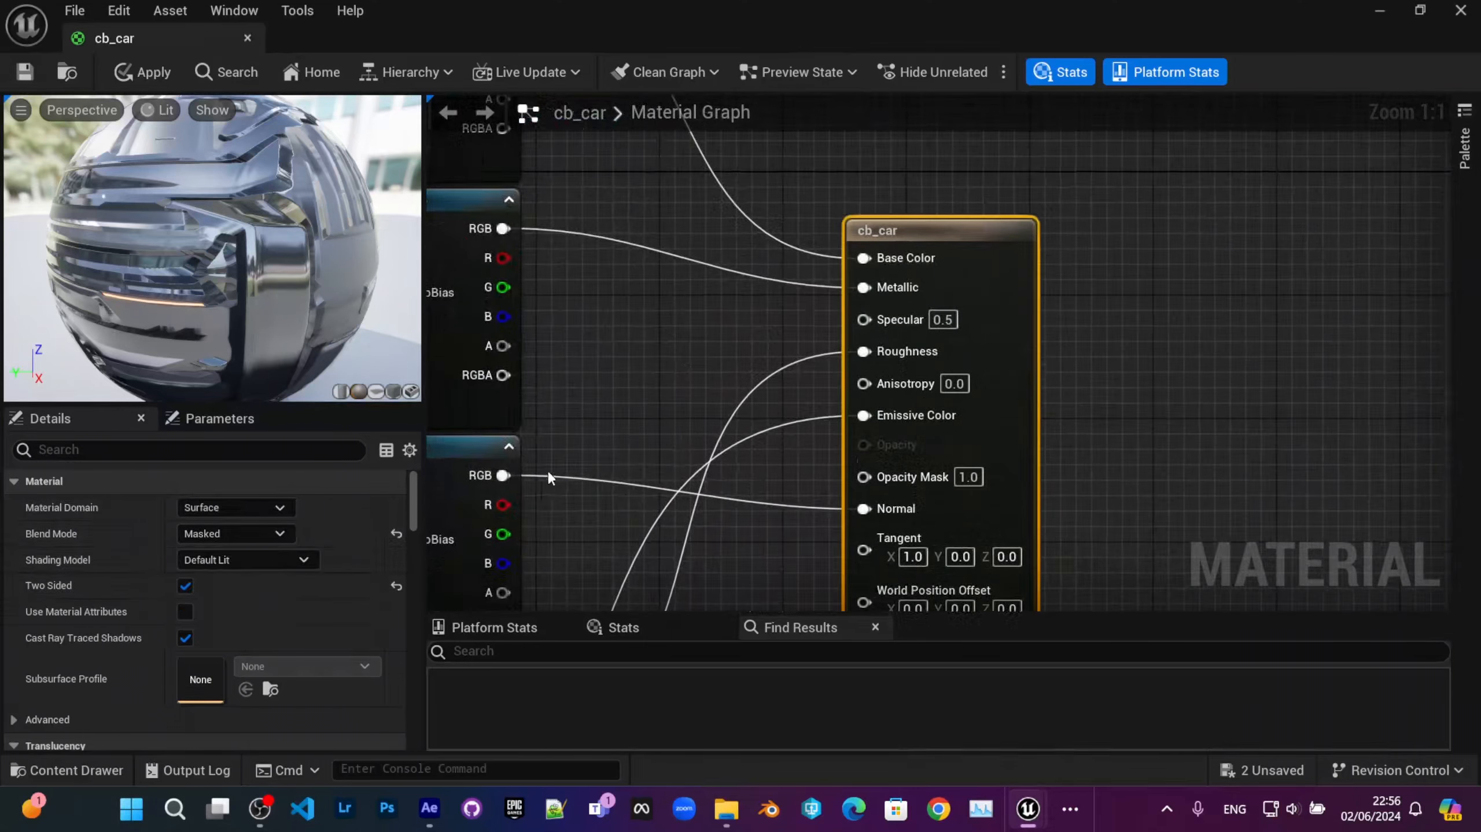
right_drag(542, 472, 664, 467)
right_drag(822, 449, 804, 372)
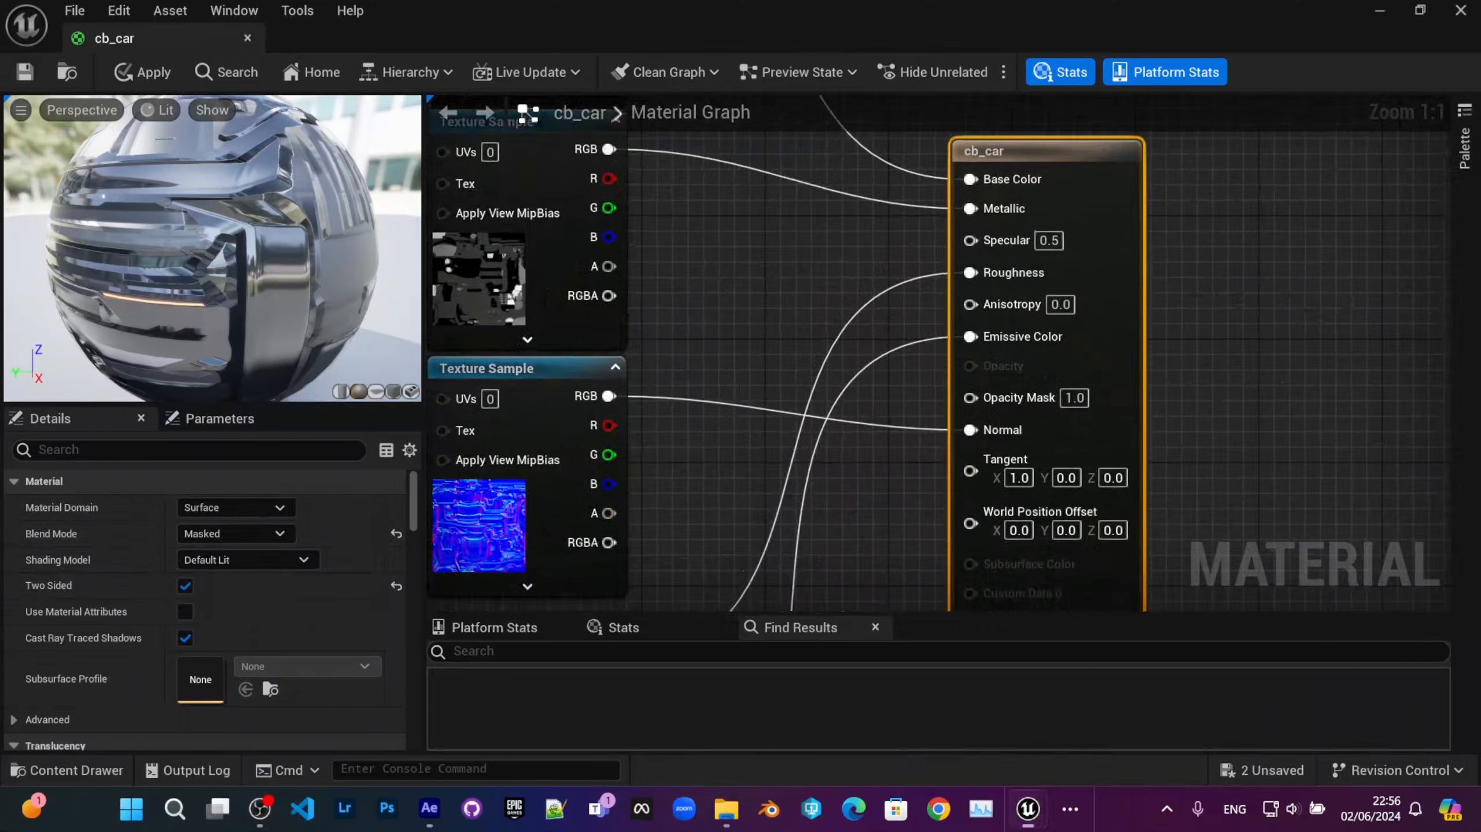
right_drag(790, 368, 872, 391)
Step: Add the T_GridPattern_Texture and T_Perlin_Noise_M textures from StarterContent to an empty area of the material graph
scroll(783, 383, down, 1)
scroll(518, 461, down, 3)
right_drag(519, 461, 893, 308)
right_drag(693, 300, 798, 346)
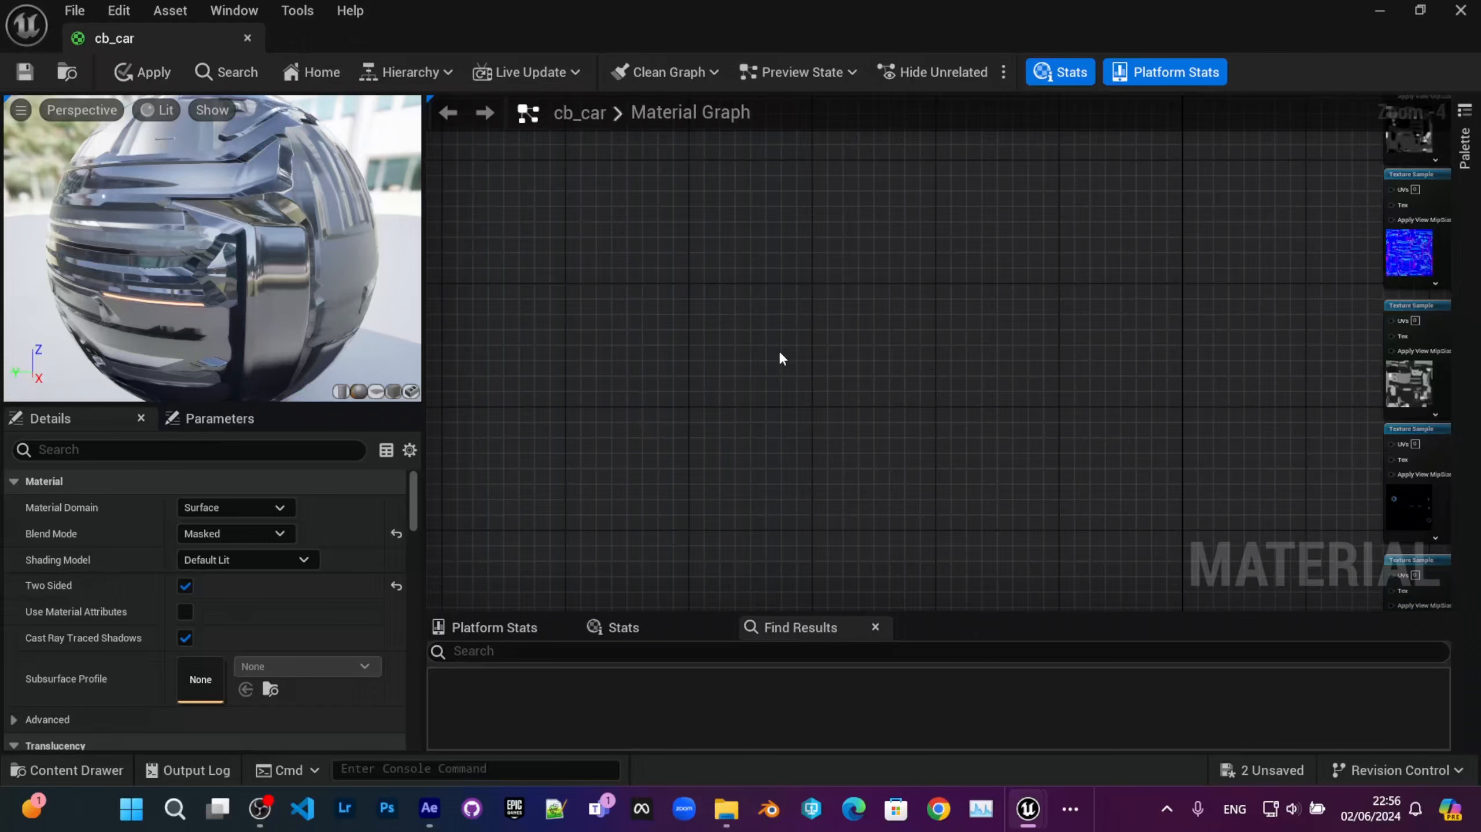
key(ctrl+space)
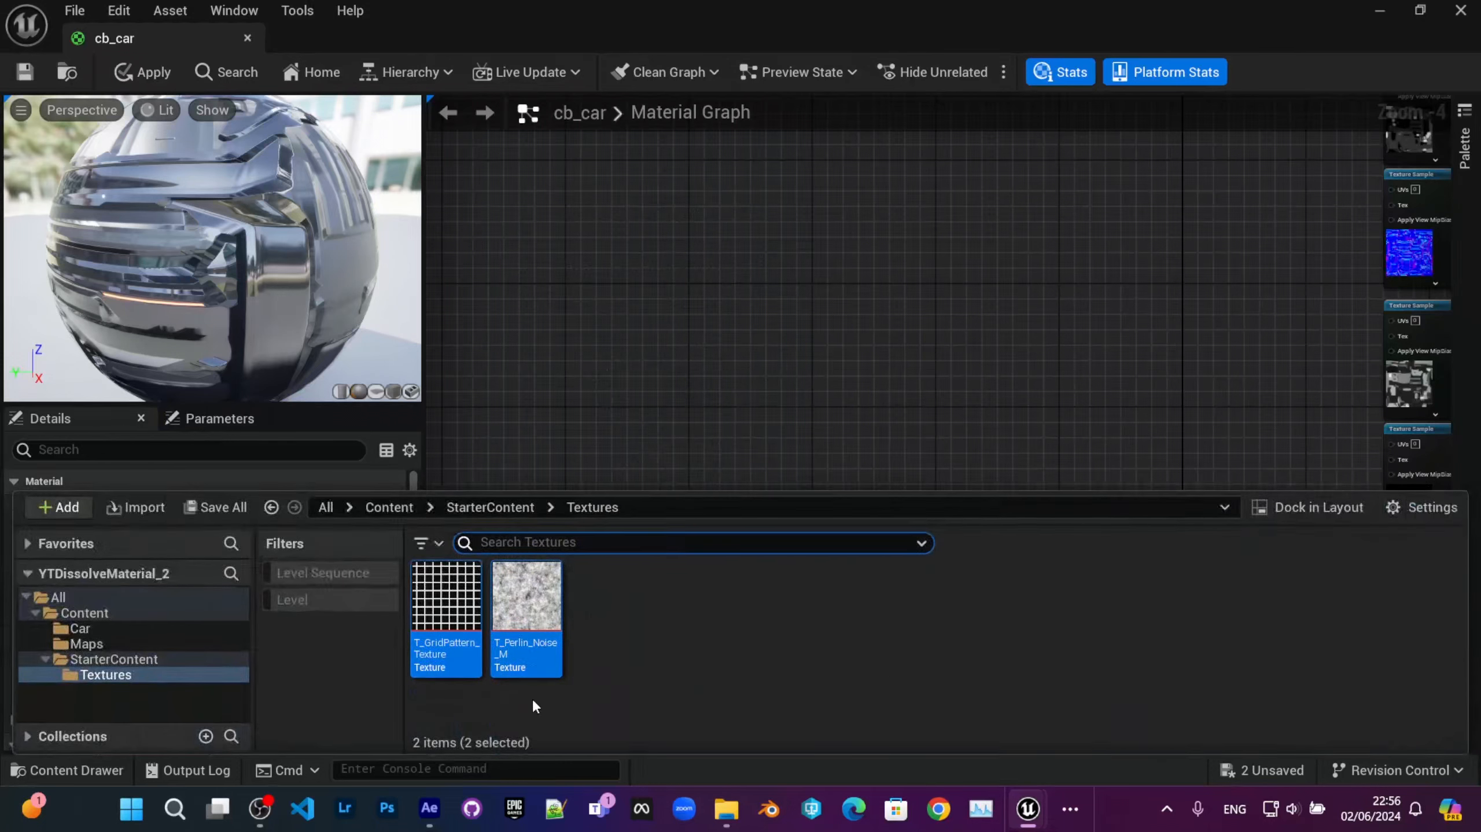
drag(524, 600, 754, 302)
right_drag(929, 355, 967, 316)
click(944, 375)
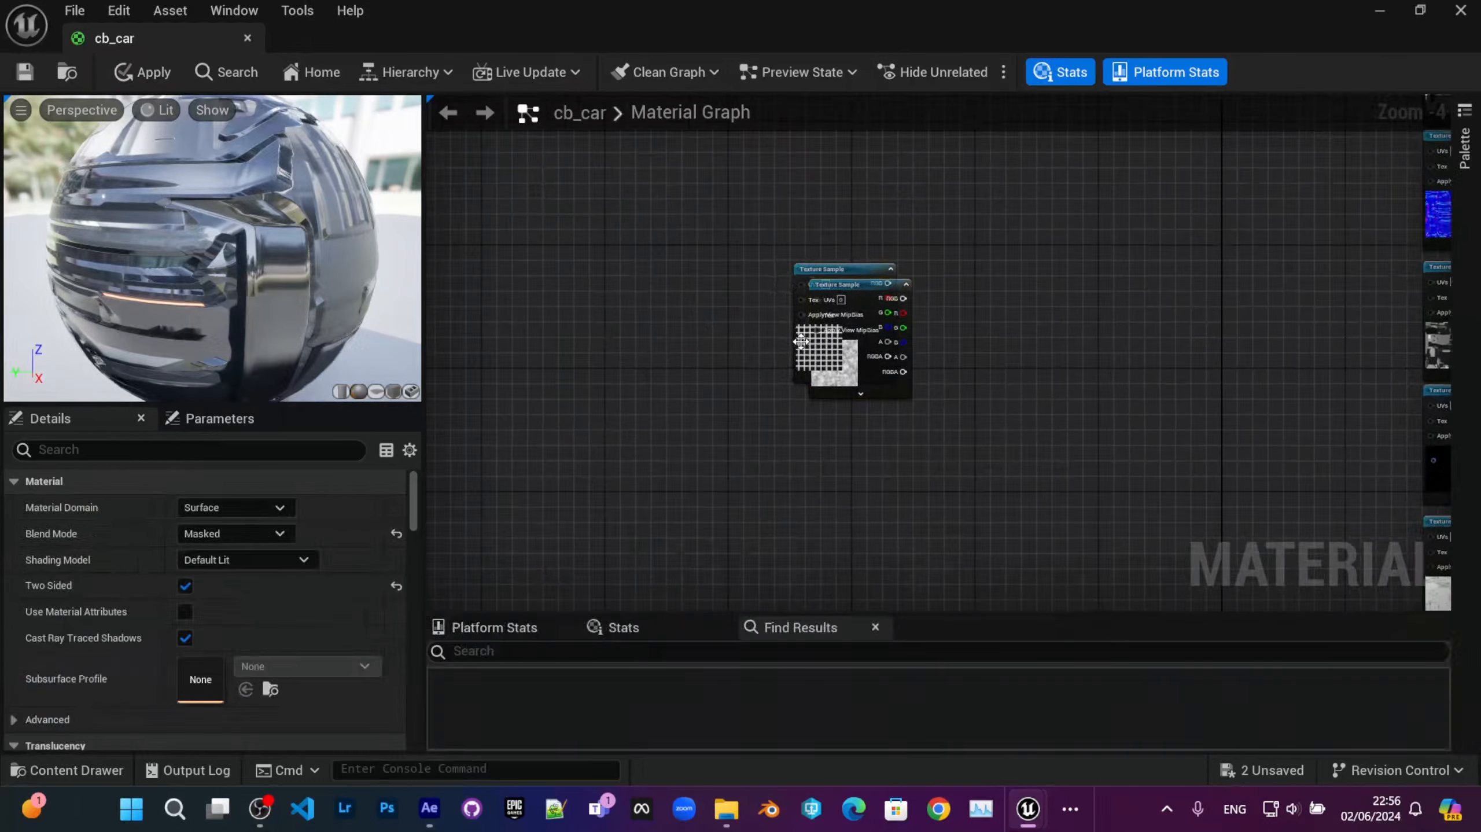
Step: Separate the overlapping Texture Sample nodes, placing the grid pattern node to the left of the Perlin noise node
drag(798, 339, 656, 376)
scroll(845, 372, up, 2)
click(822, 382)
right_drag(965, 400, 901, 384)
scroll(888, 419, down, 1)
click(614, 404)
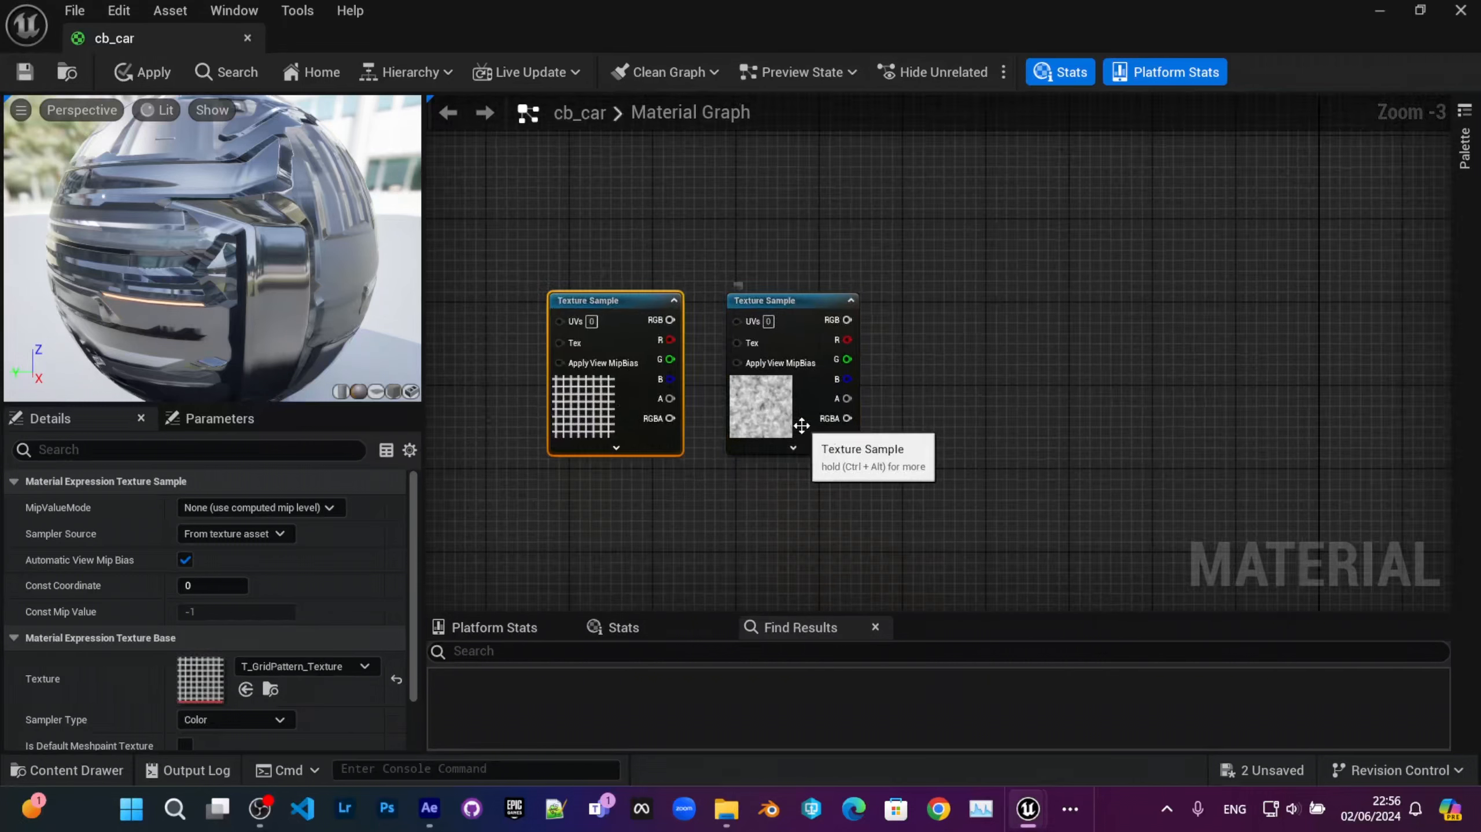
click(785, 398)
Step: Move the grid pattern Texture Sample well above the Perlin noise Texture Sample
drag(614, 410, 614, 233)
right_drag(496, 243, 700, 469)
scroll(711, 478, down, 1)
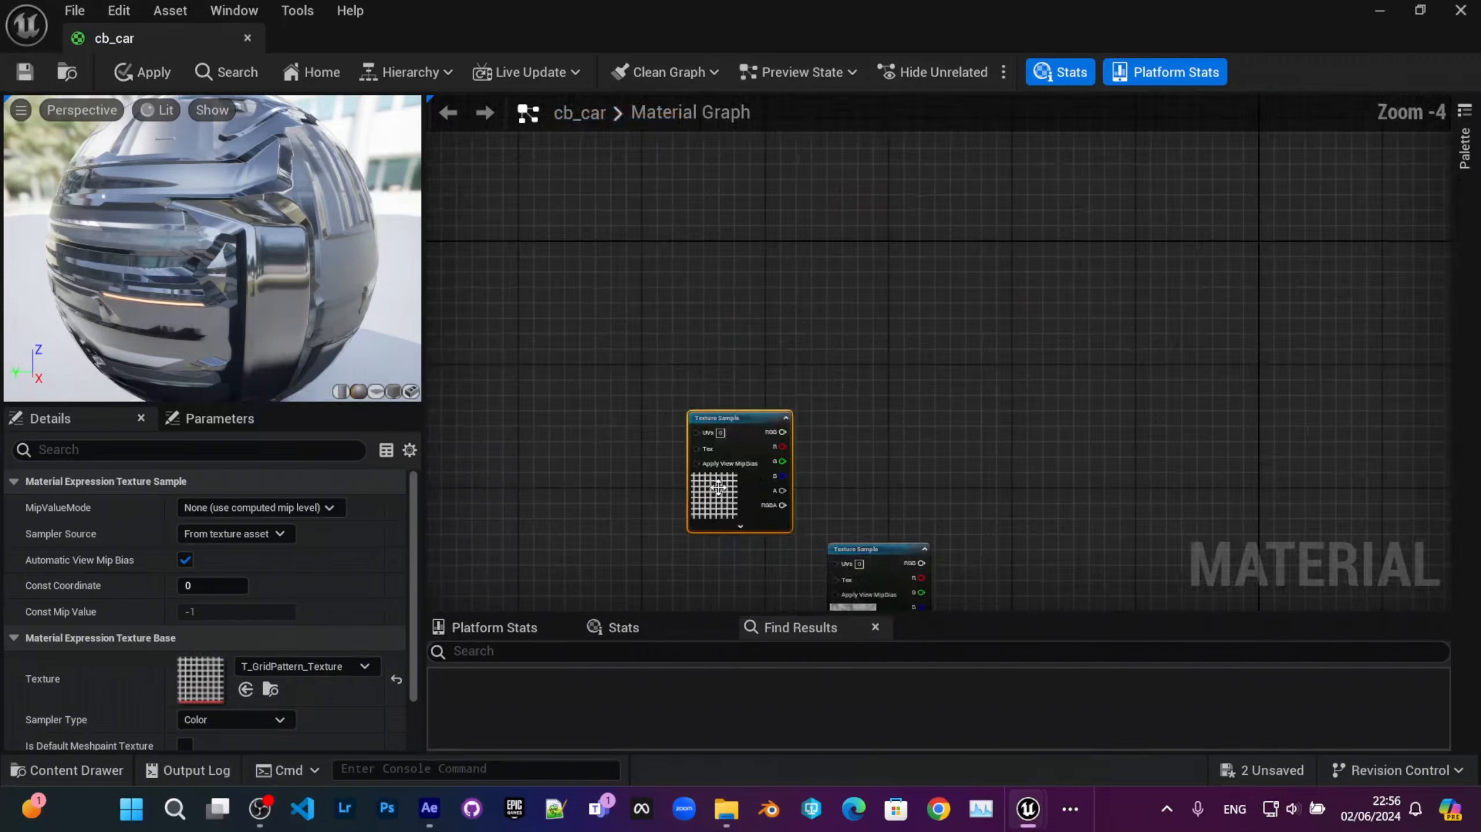
drag(719, 487, 749, 343)
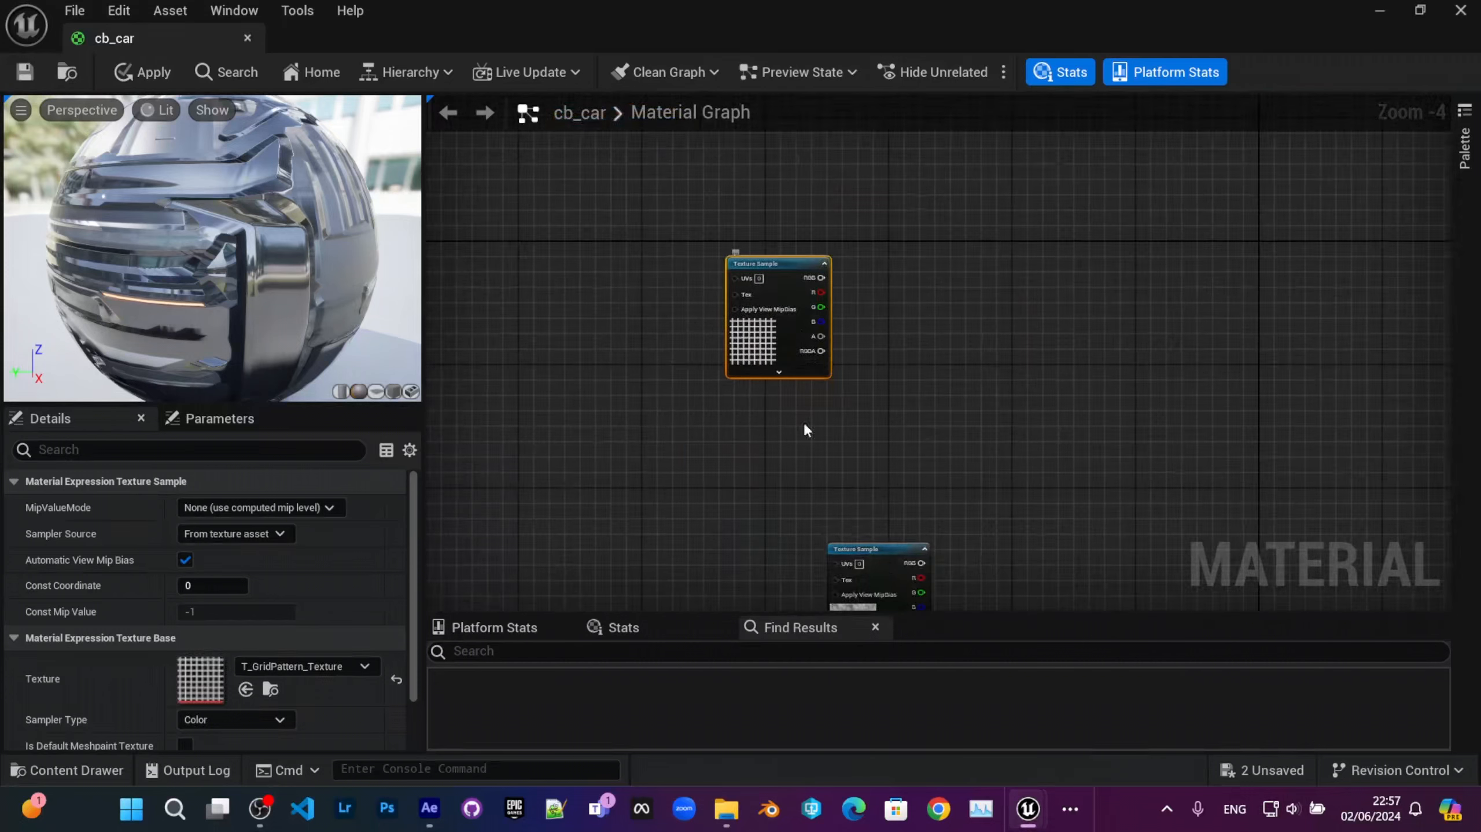
Step: Shift the Perlin noise Texture Sample down and to the left, clear of the grid pattern node, and keep it selected
right_drag(843, 506, 852, 192)
drag(850, 340, 747, 410)
scroll(750, 417, up, 3)
right_drag(900, 304, 867, 599)
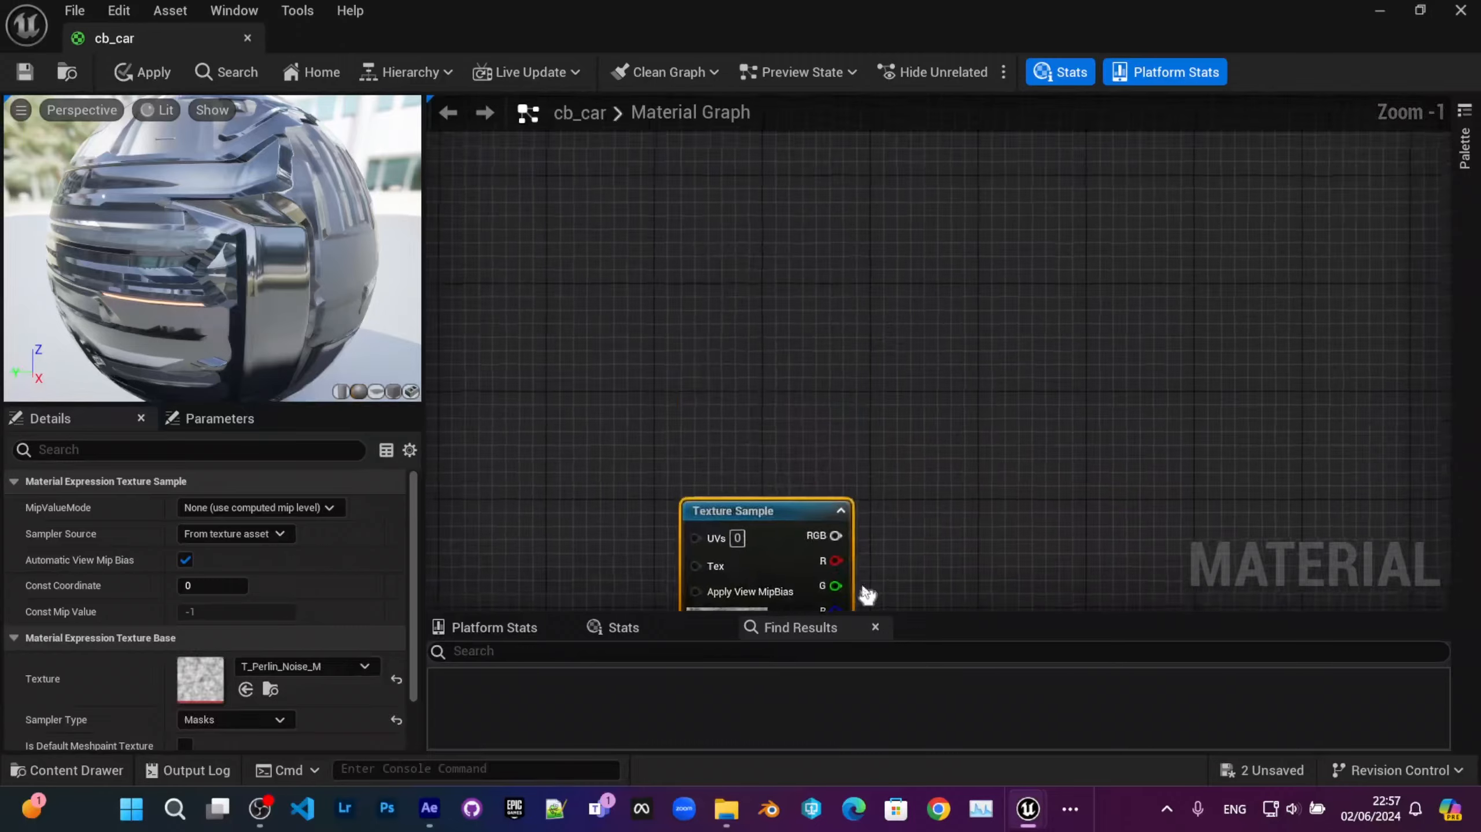
scroll(777, 304, down, 1)
right_drag(779, 294, 802, 246)
click(775, 322)
scroll(752, 421, down, 2)
scroll(752, 421, up, 2)
click(867, 400)
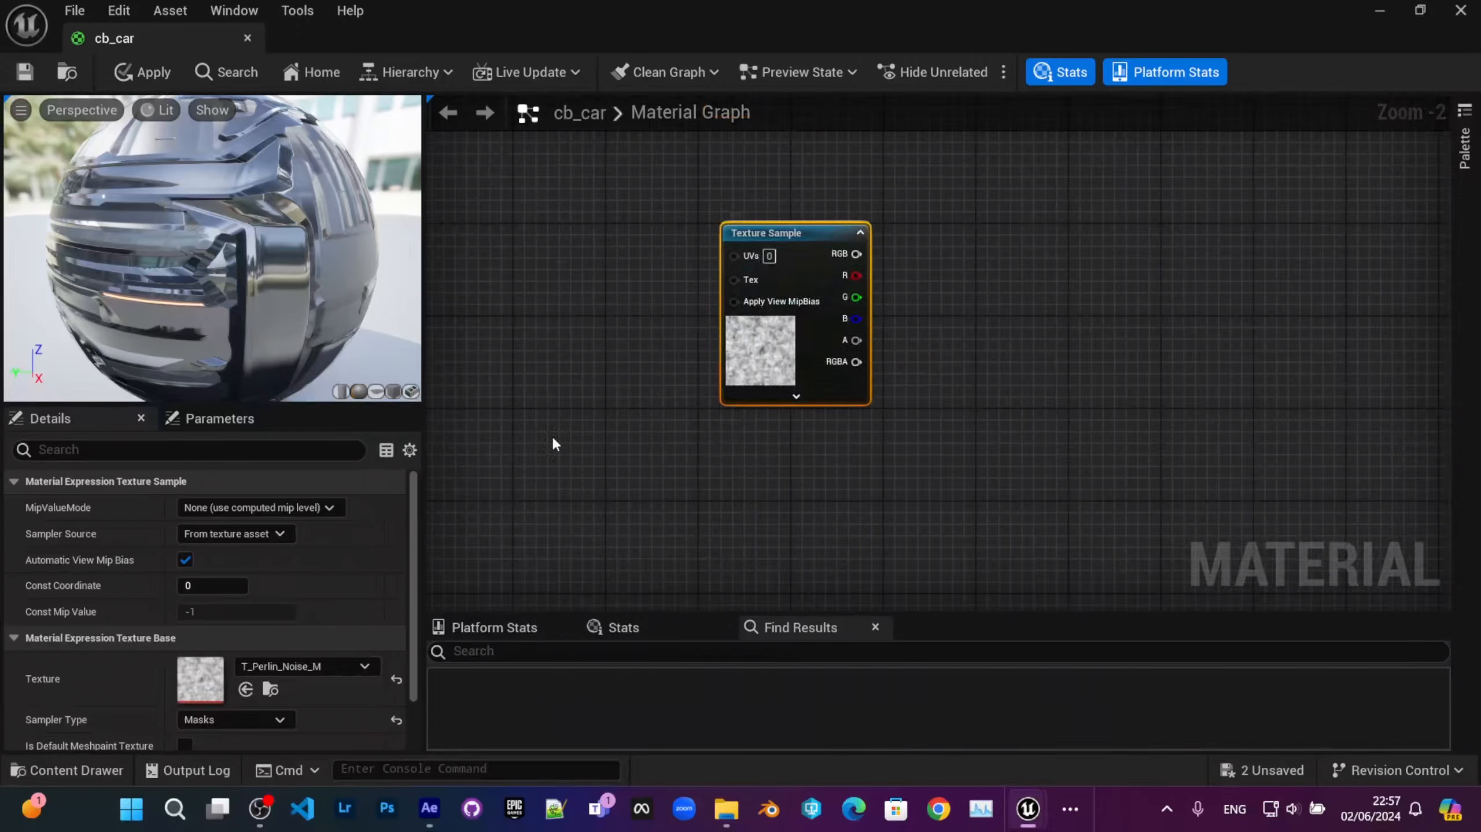
Step: Add a WorldPosition node and place it to the left of the Perlin noise Texture Sample
right_drag(431, 350, 620, 366)
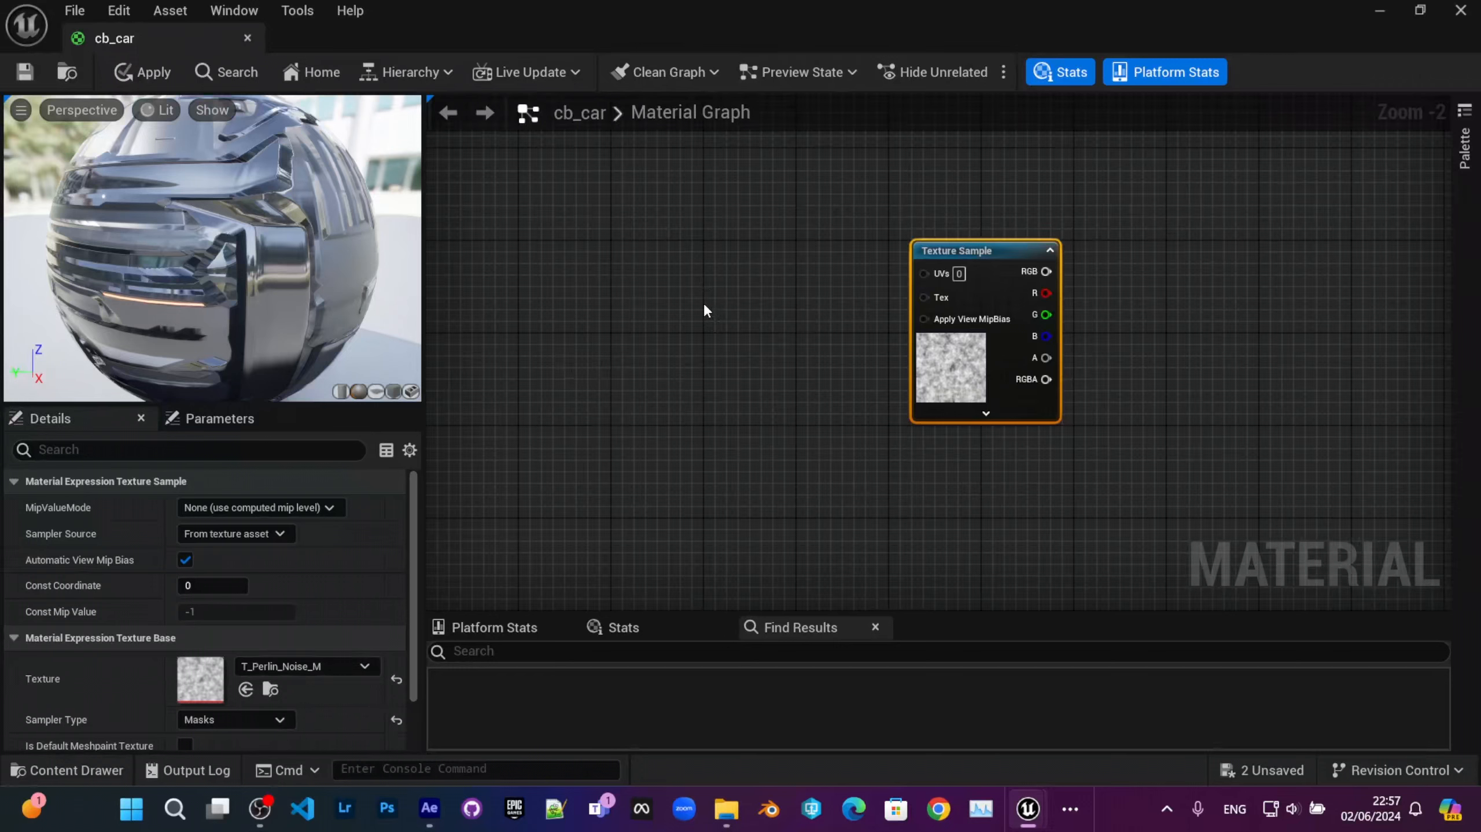
right_drag(712, 284, 725, 317)
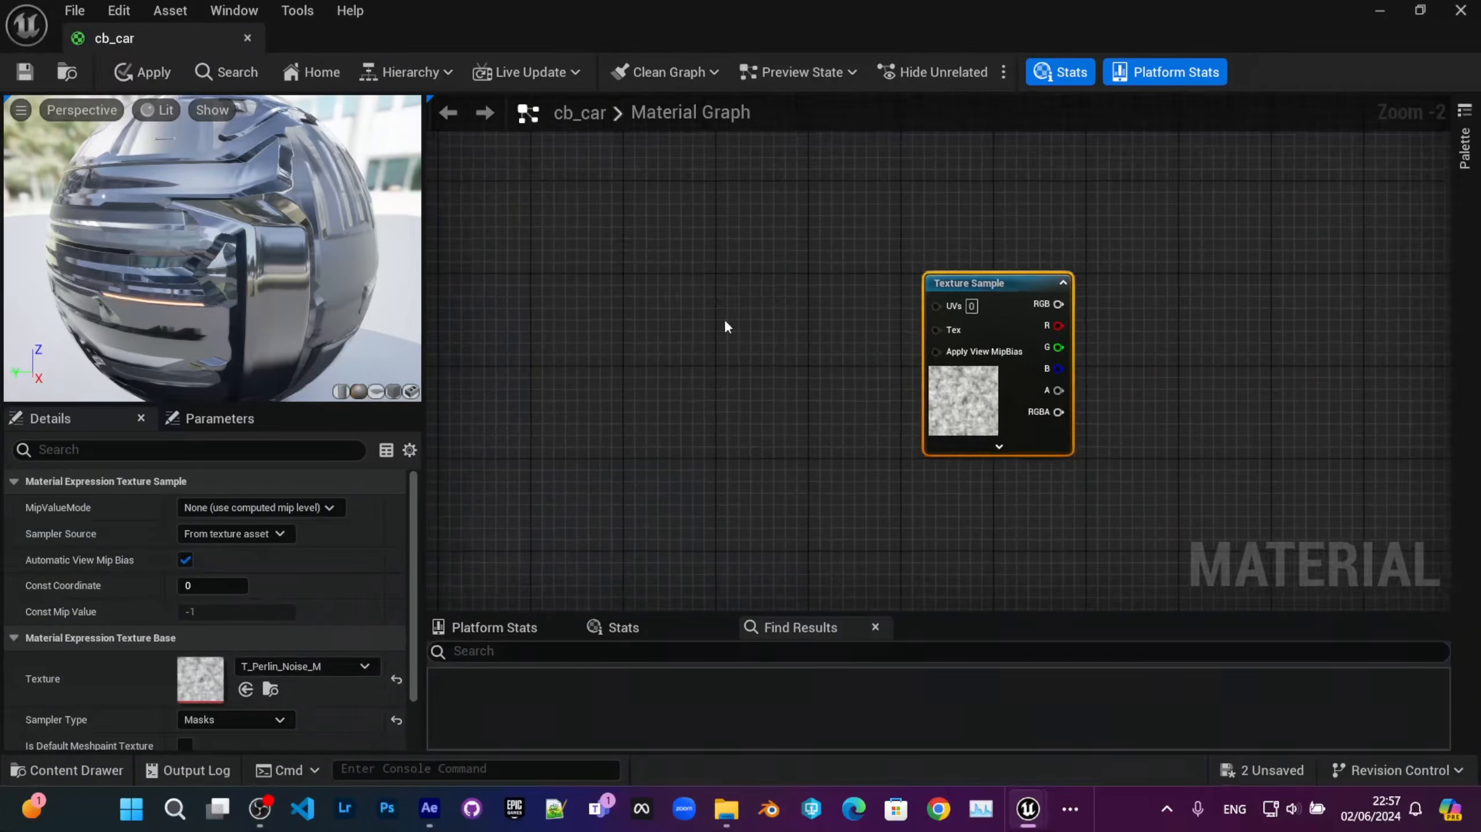
right_drag(596, 288, 593, 286)
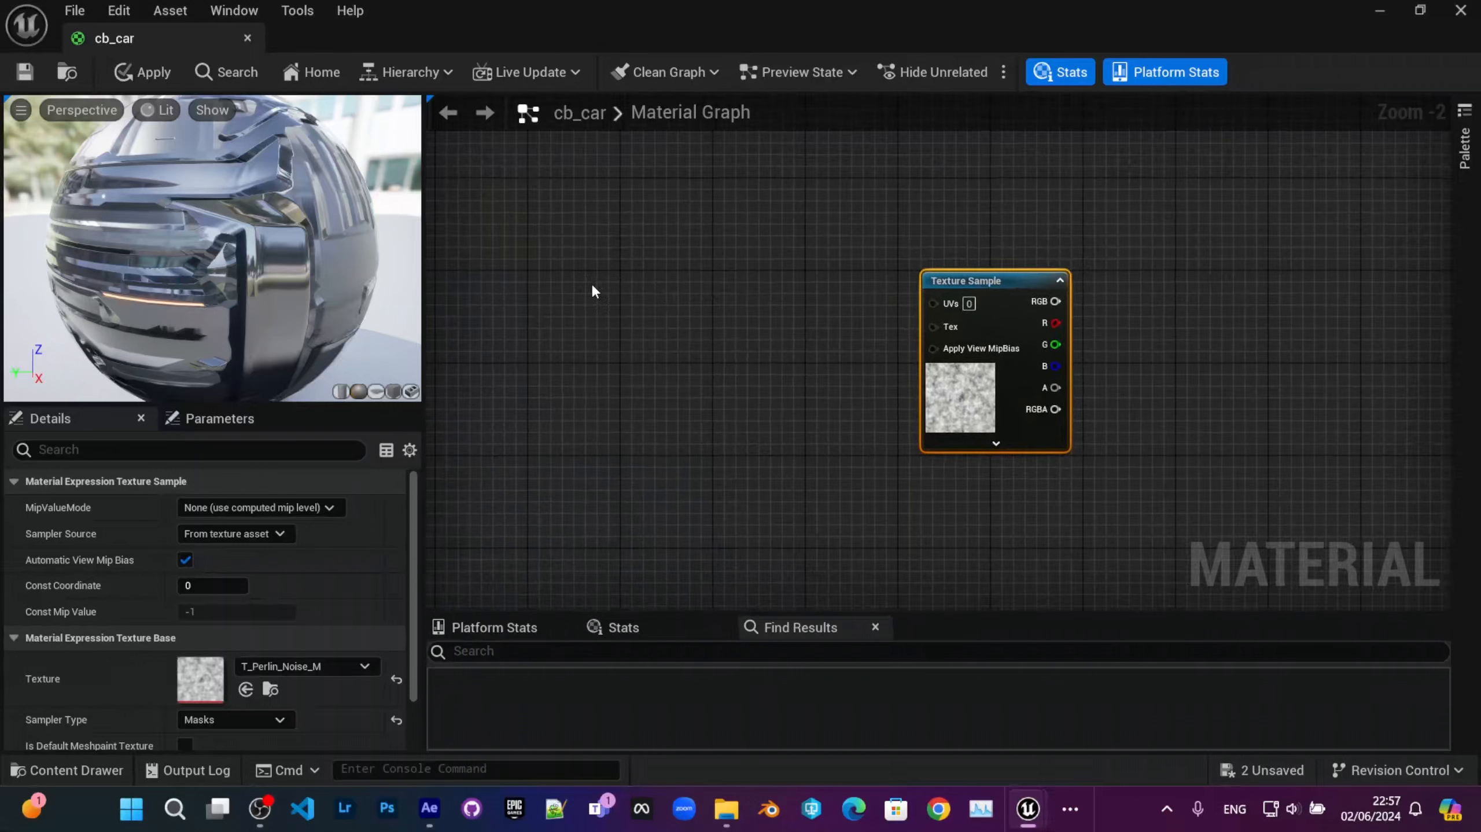
right_click(611, 291)
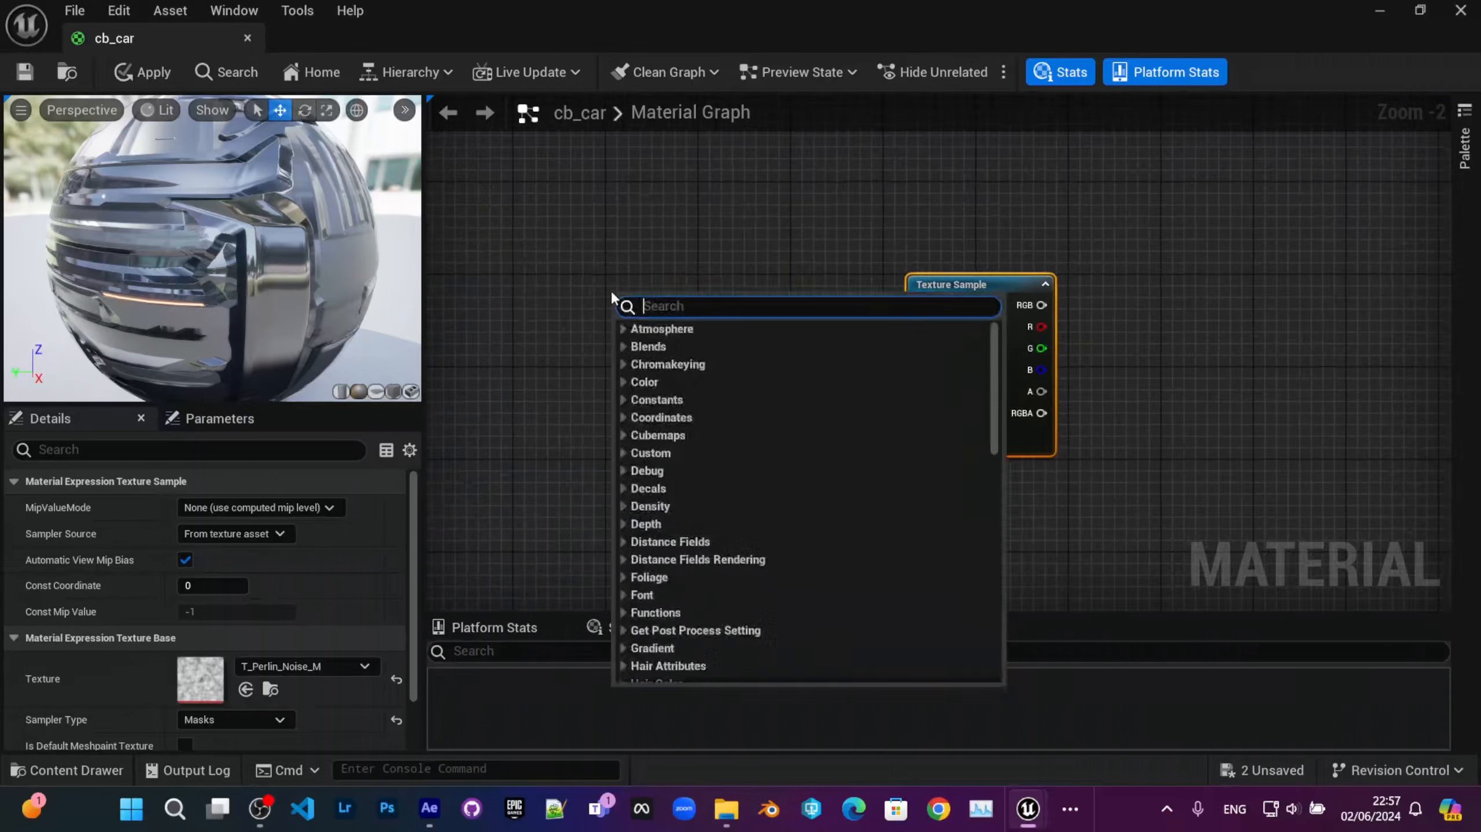
text(world)
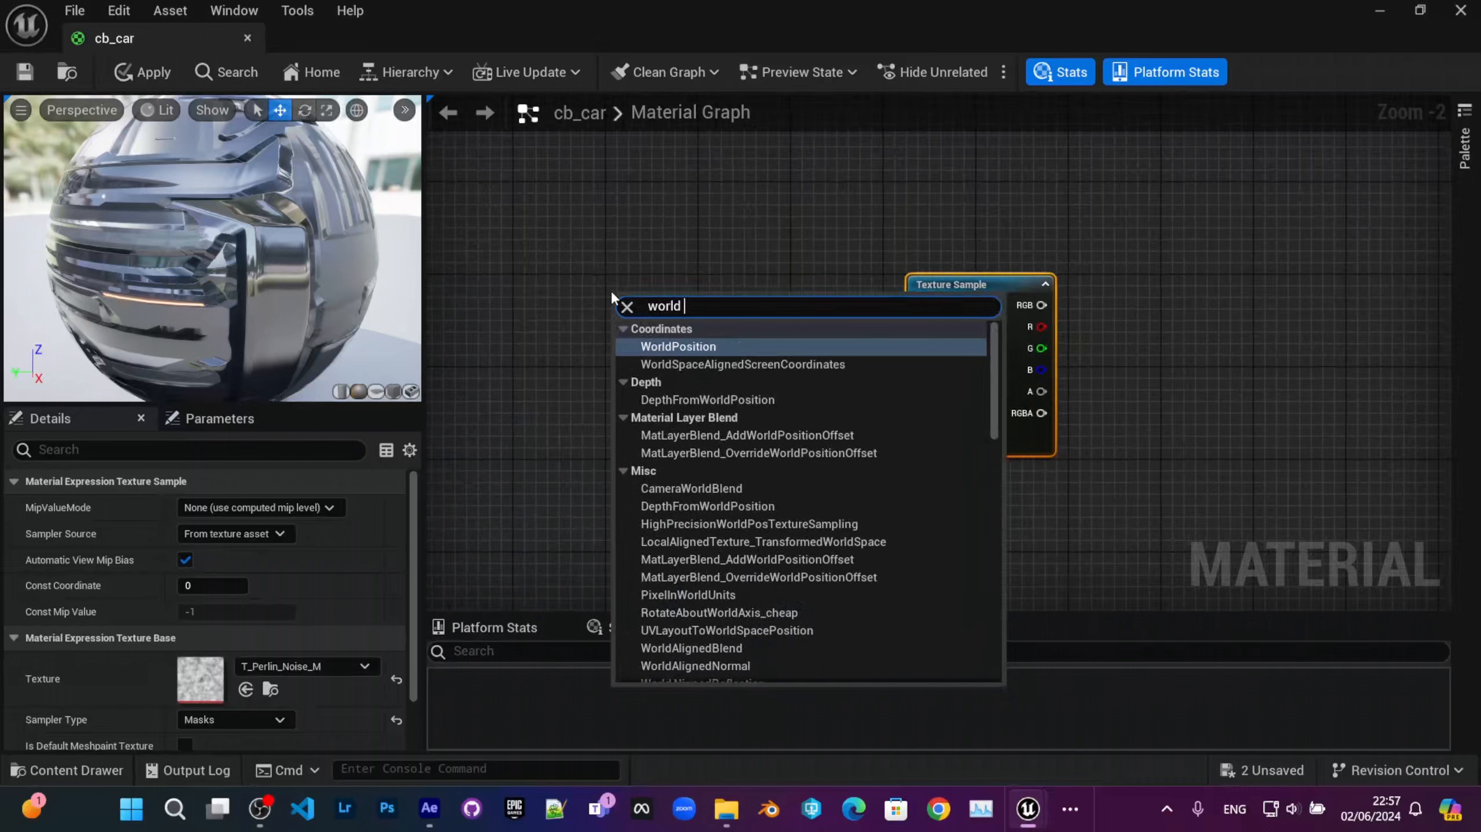
key(Return)
drag(684, 317, 574, 279)
right_drag(592, 367, 793, 404)
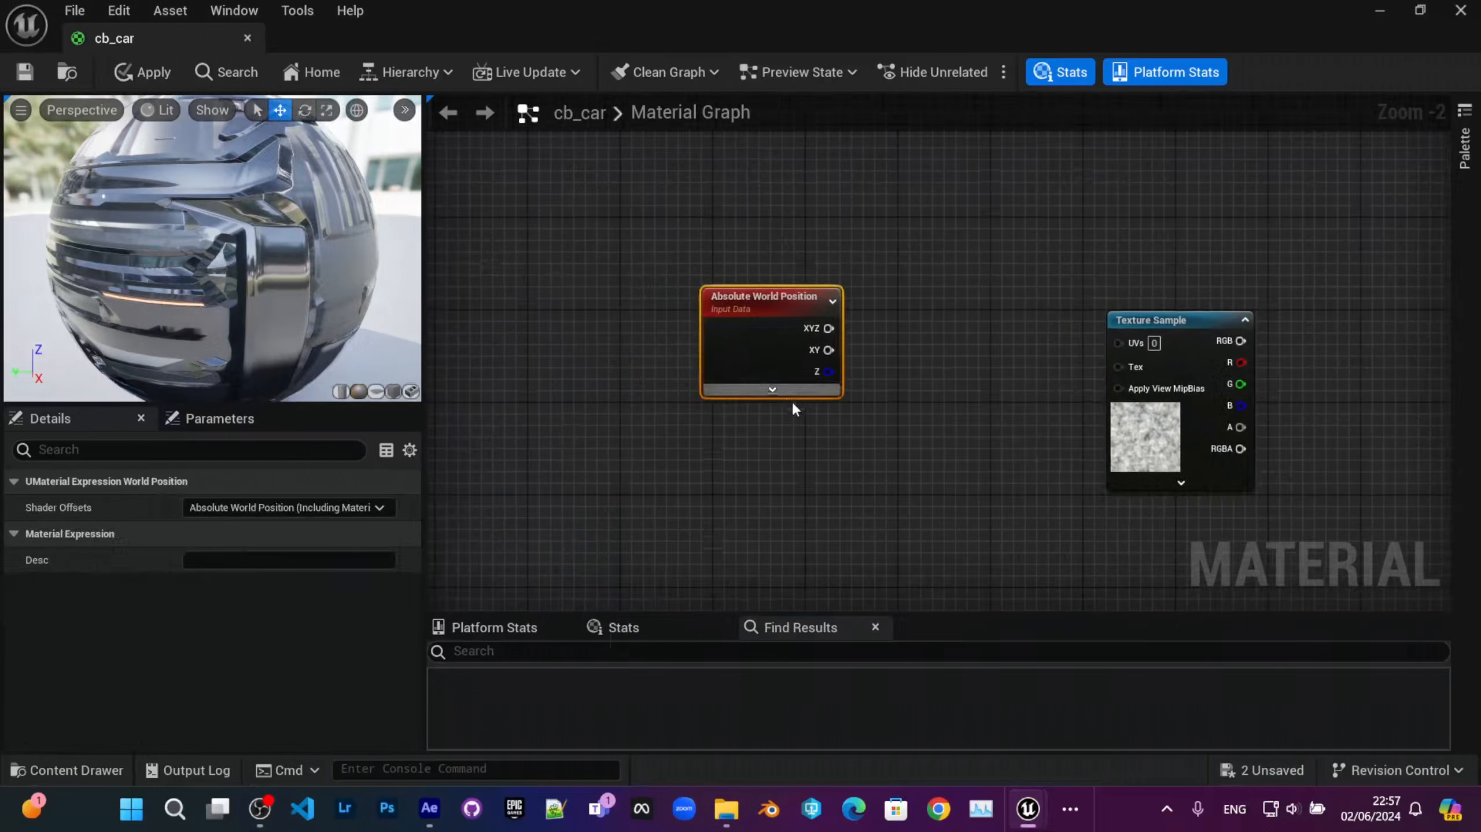
Step: Arrange the Absolute World Position node above and slightly left of the Perlin noise Texture Sample
scroll(792, 401, up, 2)
right_drag(959, 363, 894, 405)
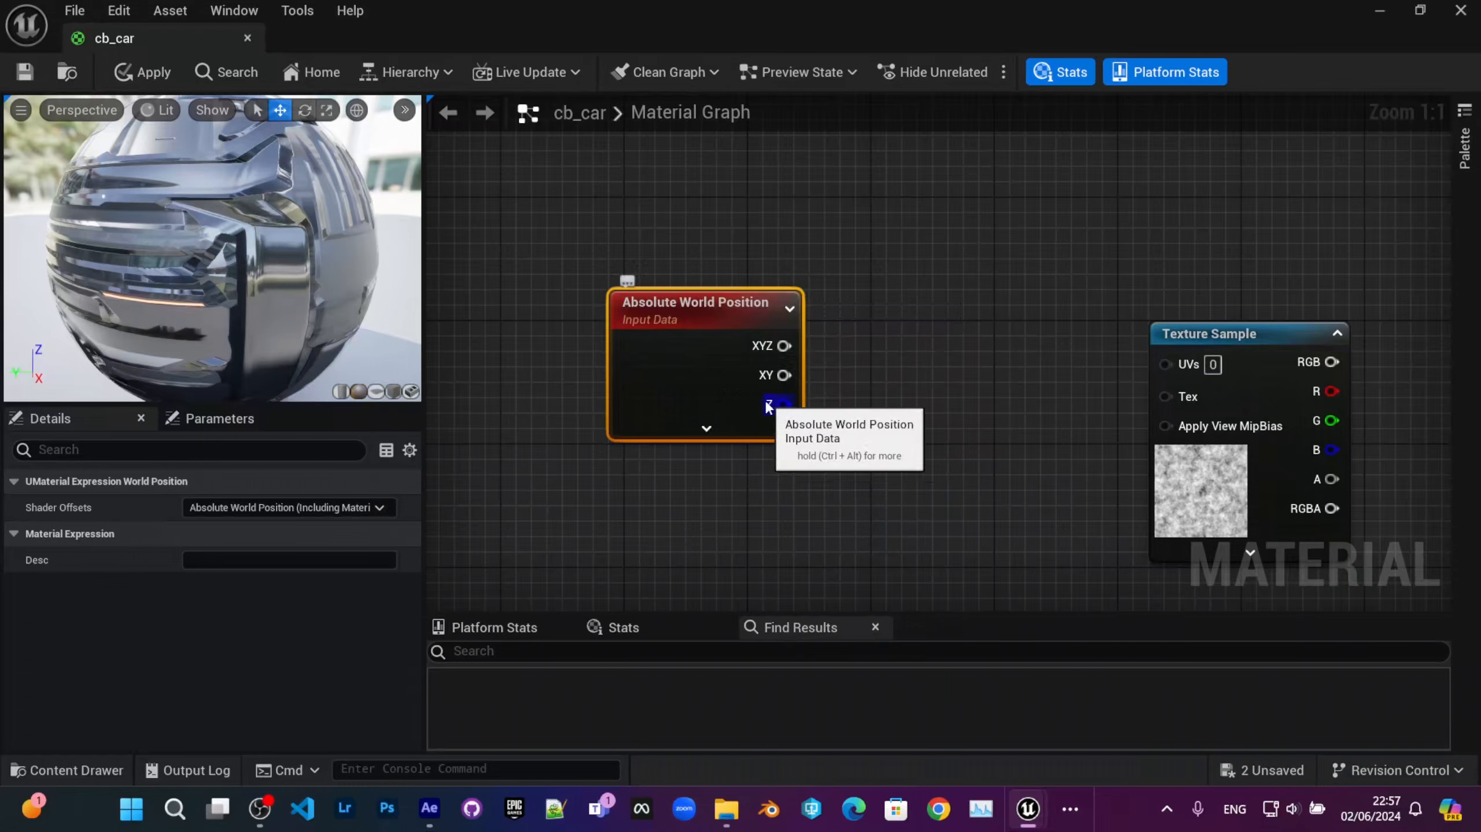
drag(794, 336, 747, 336)
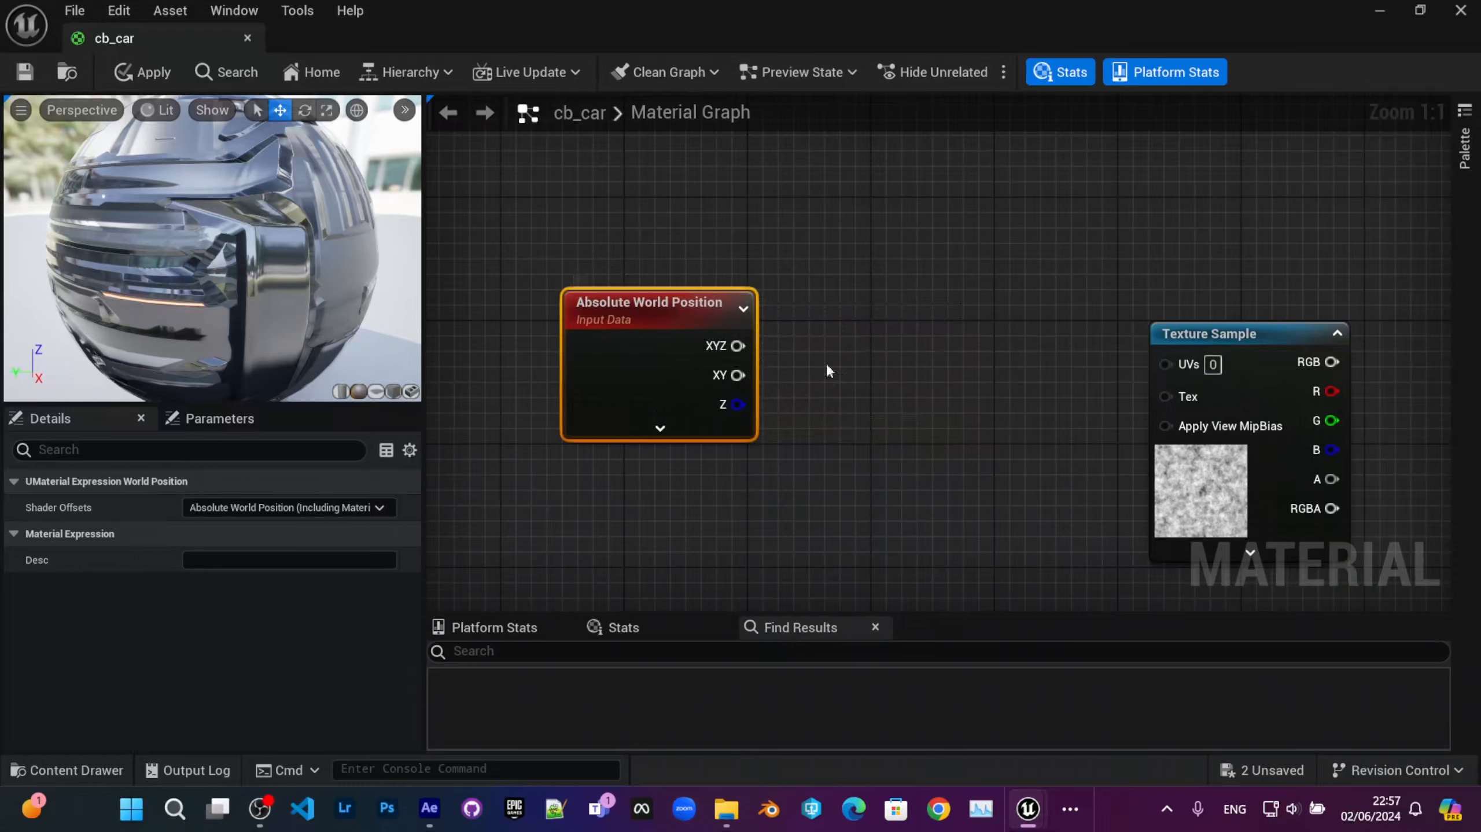
right_drag(800, 406, 877, 279)
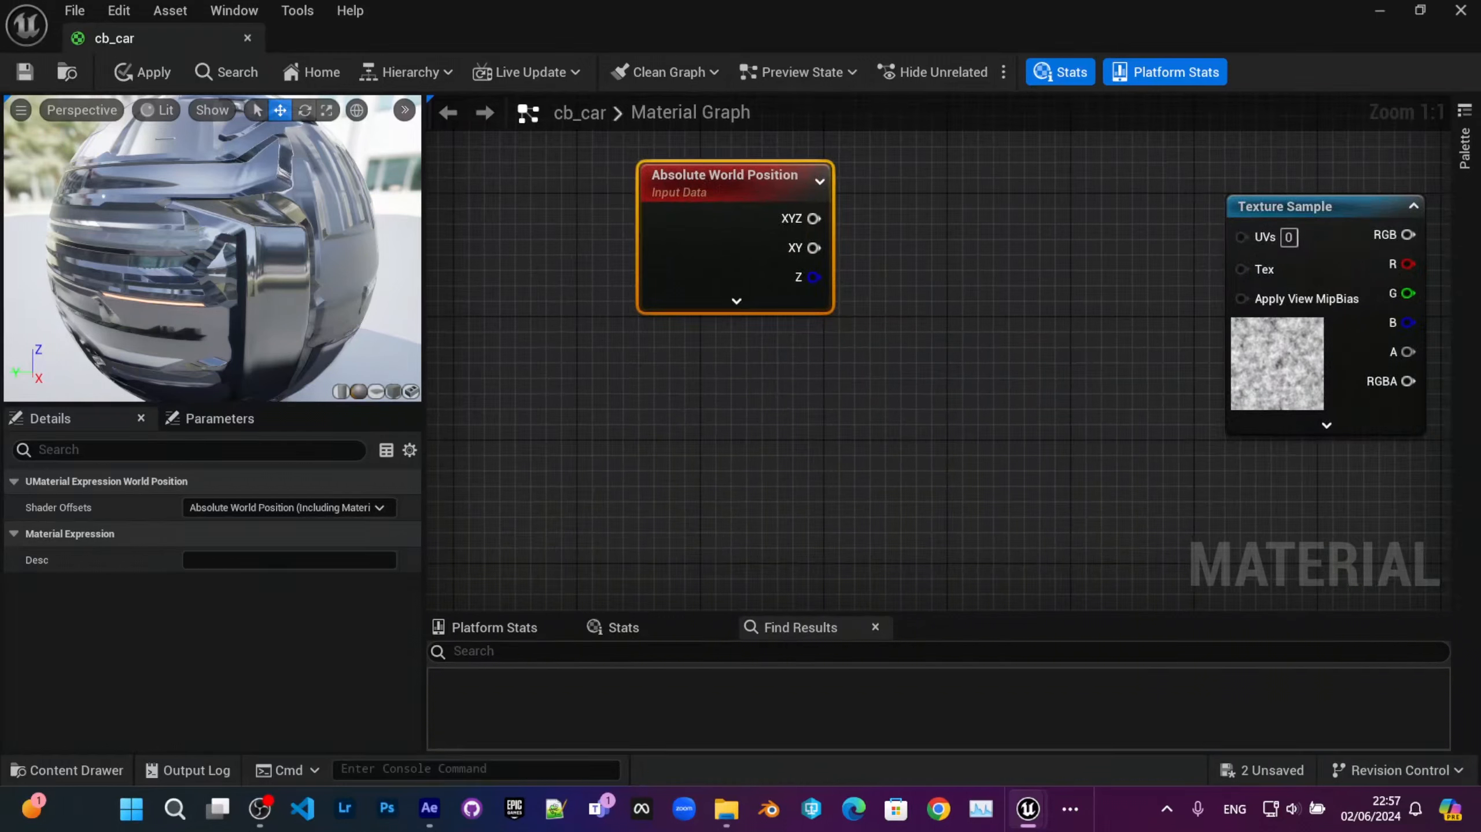
drag(1315, 342, 883, 527)
right_drag(830, 318, 639, 418)
scroll(776, 407, down, 1)
drag(585, 350, 570, 322)
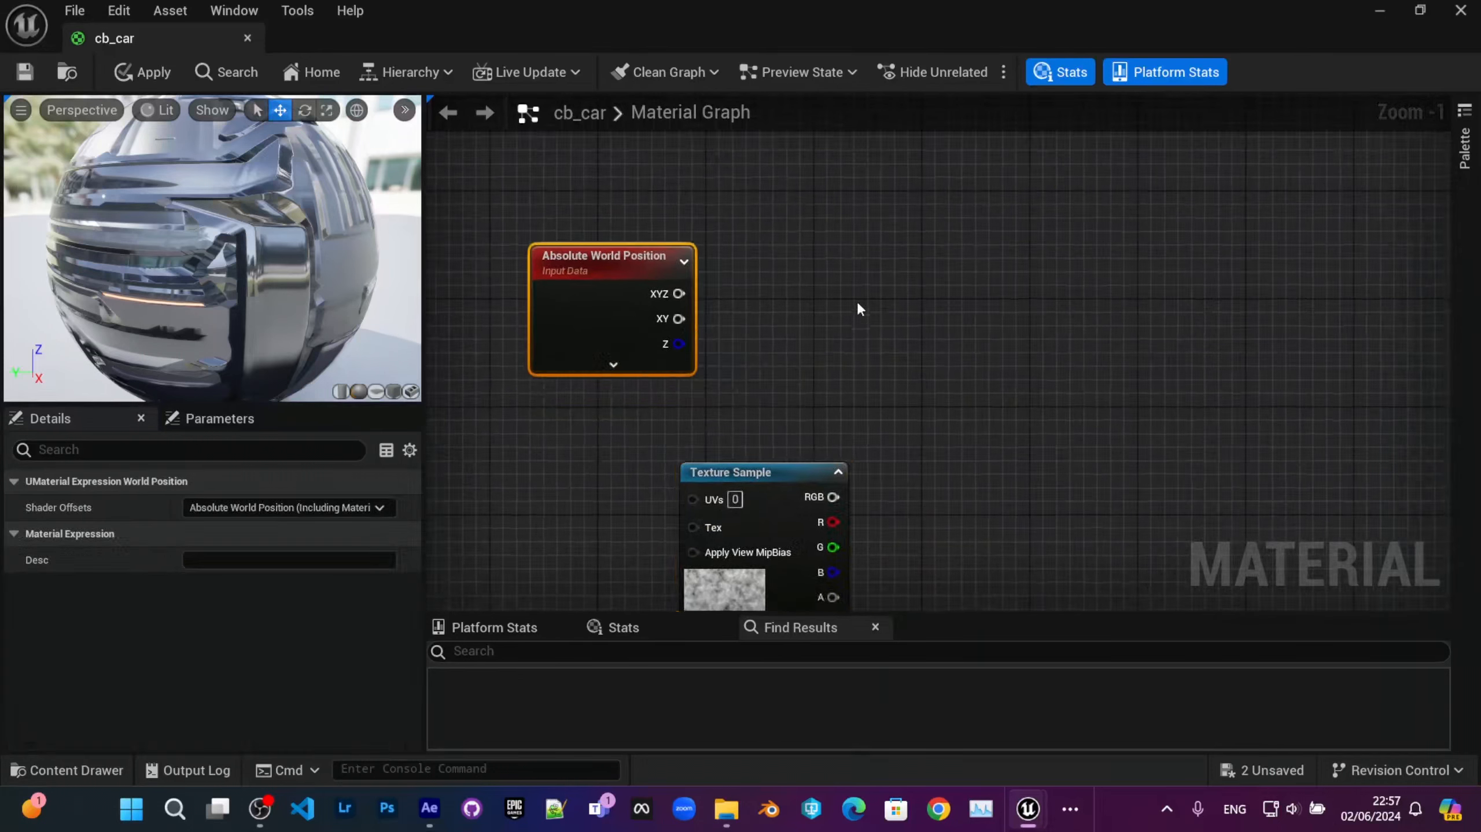
Step: Add a Multiply node to the right of Absolute World Position and a Constant node just above the Perlin noise sample
right_click(832, 256)
text(mult)
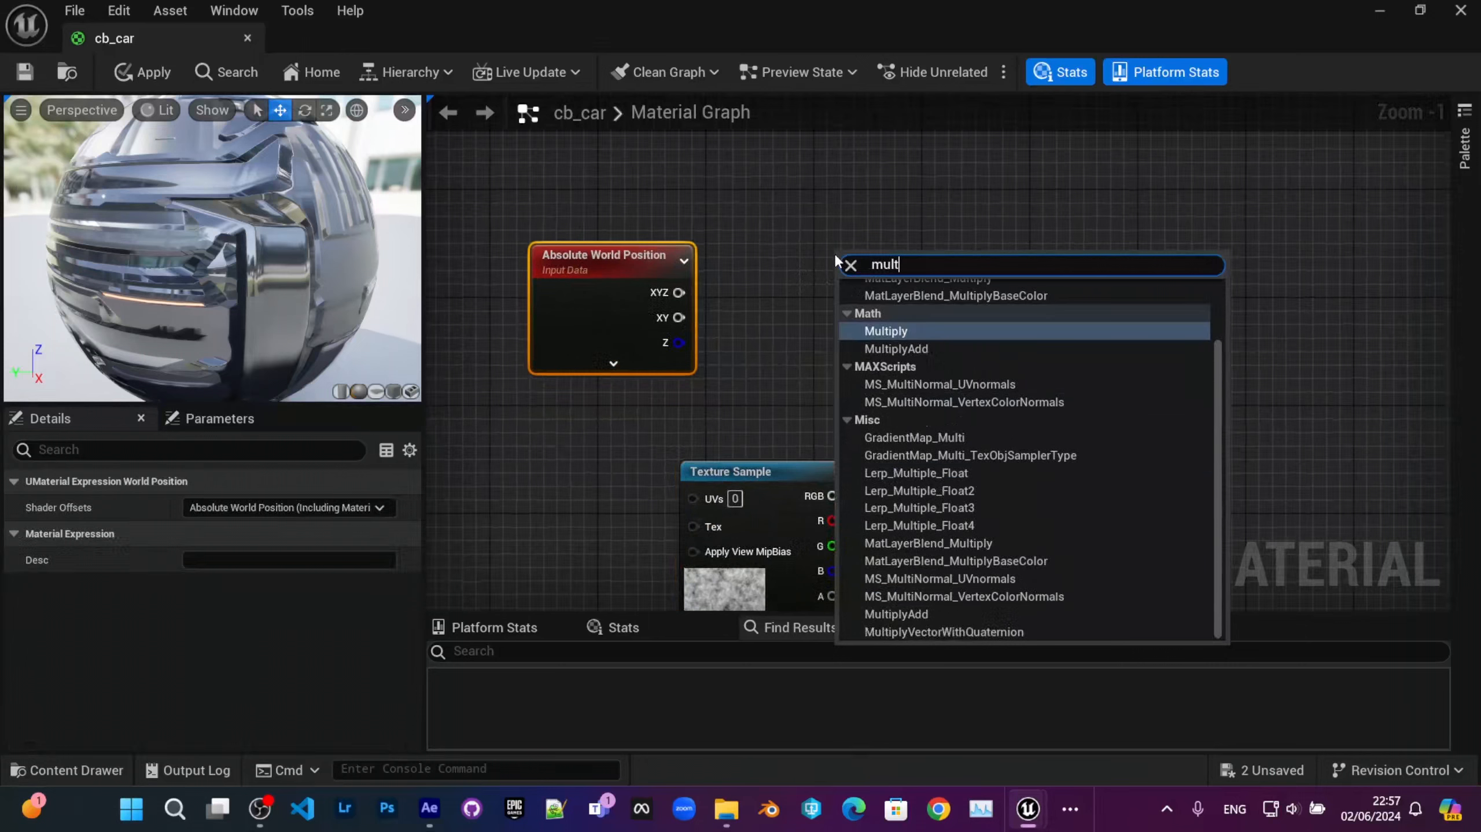
key(Return)
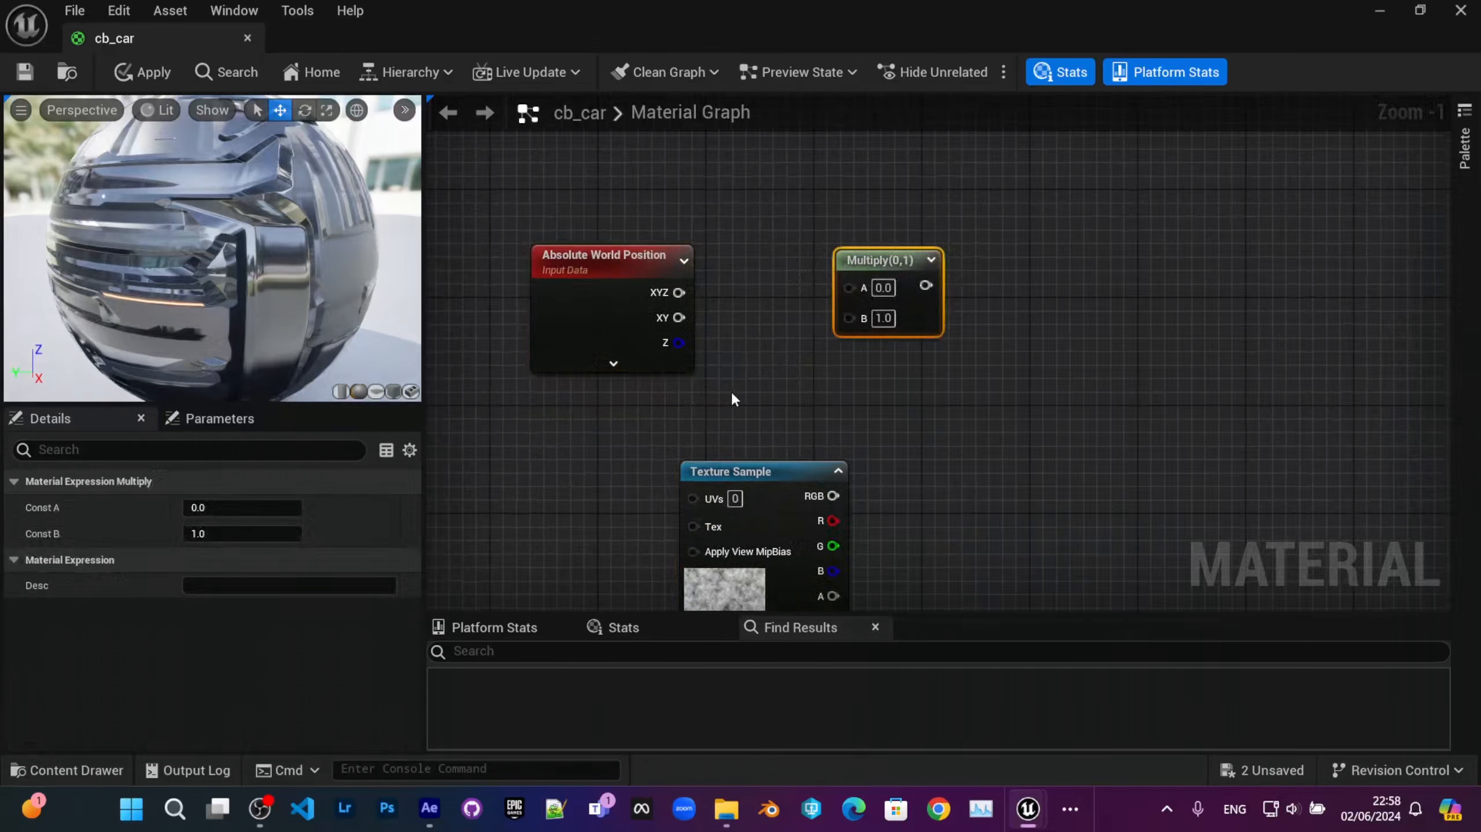
right_click(750, 389)
text(consta)
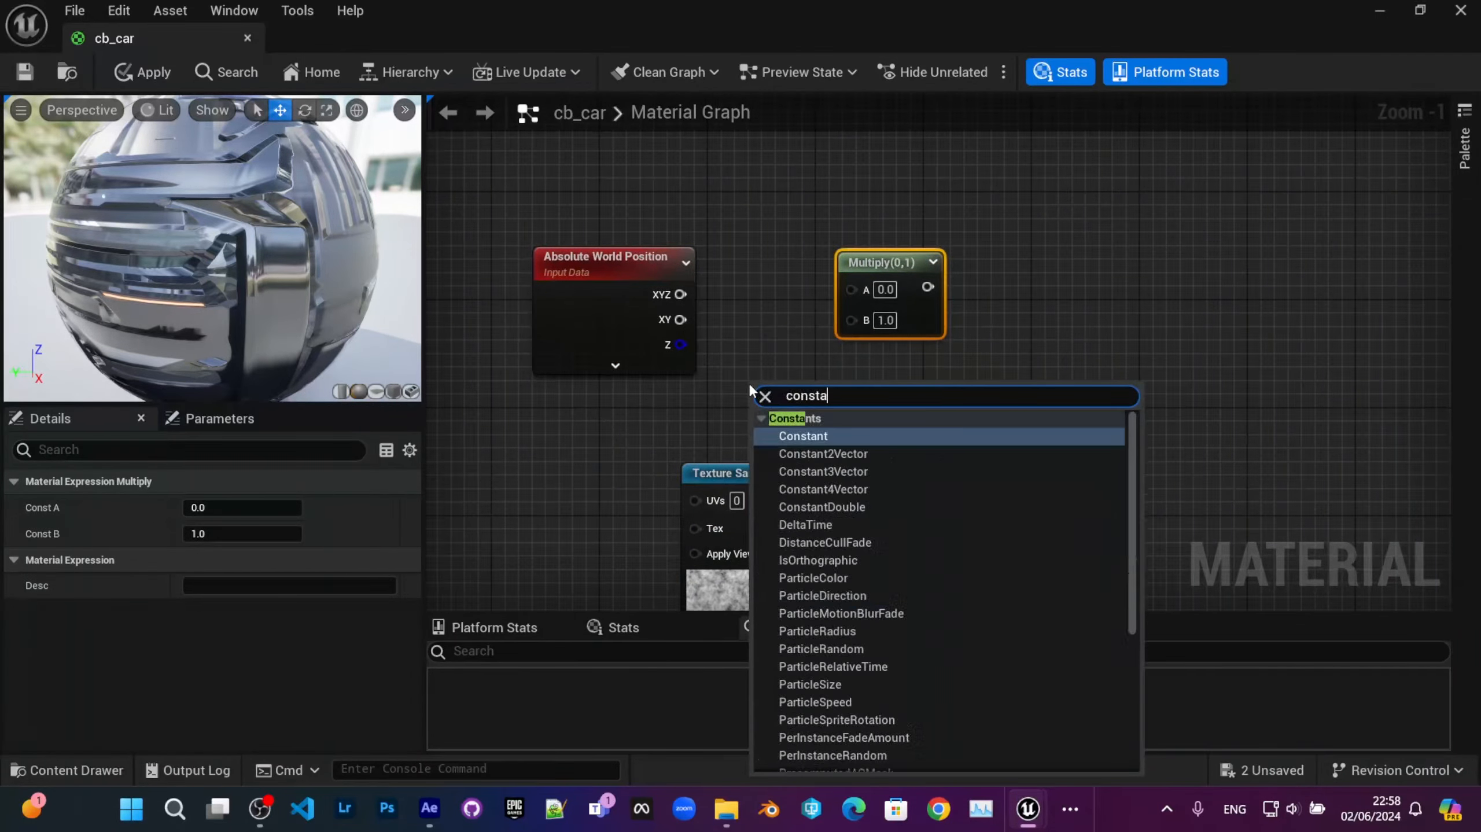
key(Return)
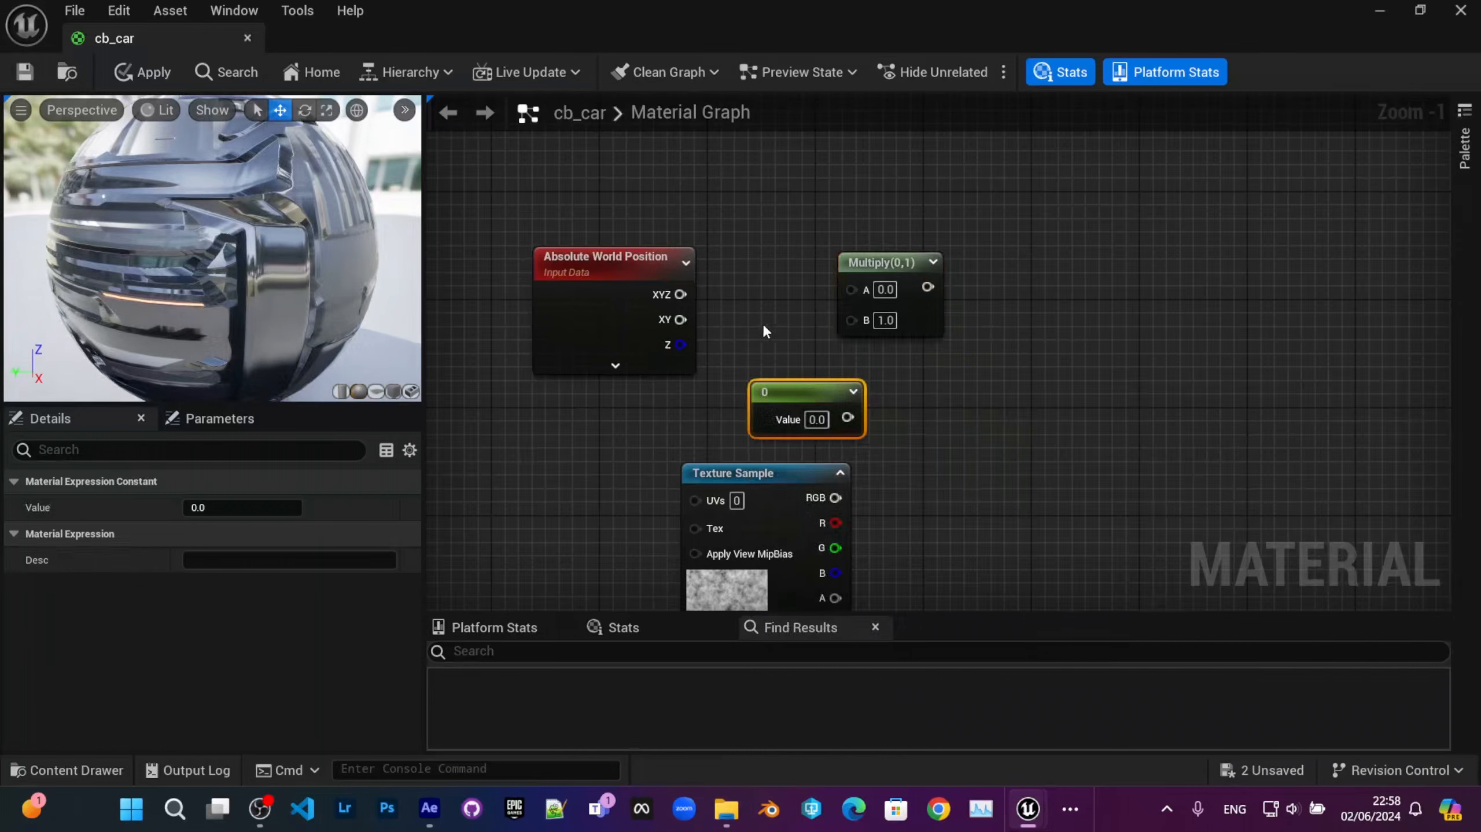
Step: Connect Absolute World Position's Z output to Multiply input A and the Constant to input B, tidying the nodes' positions
drag(613, 321, 852, 286)
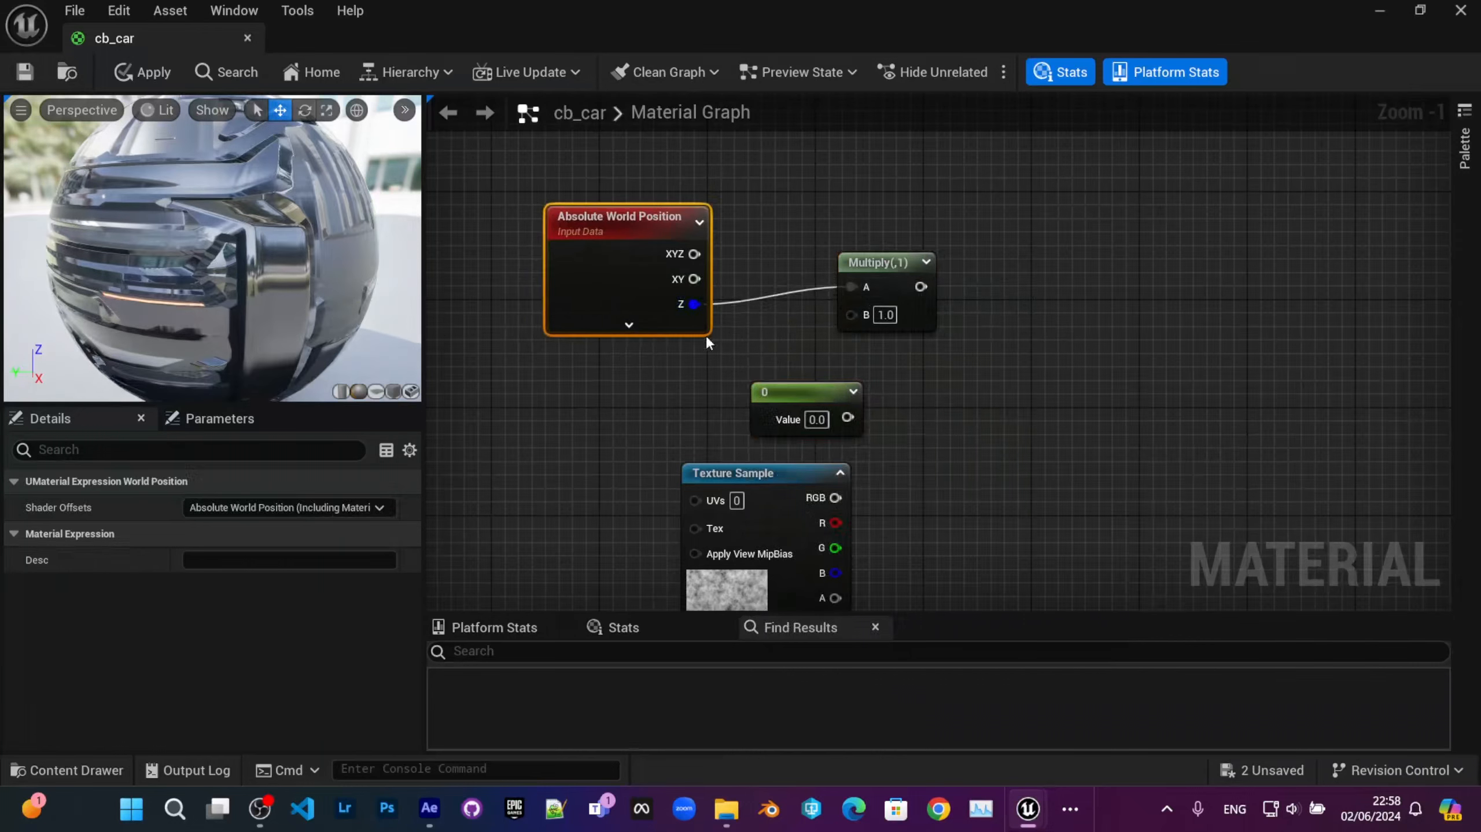
right_drag(618, 272, 592, 319)
click(737, 462)
drag(736, 459, 643, 460)
right_drag(737, 440, 791, 404)
drag(754, 441, 882, 338)
drag(916, 285, 870, 301)
right_drag(869, 364, 878, 388)
scroll(877, 390, up, 1)
right_drag(811, 481, 835, 448)
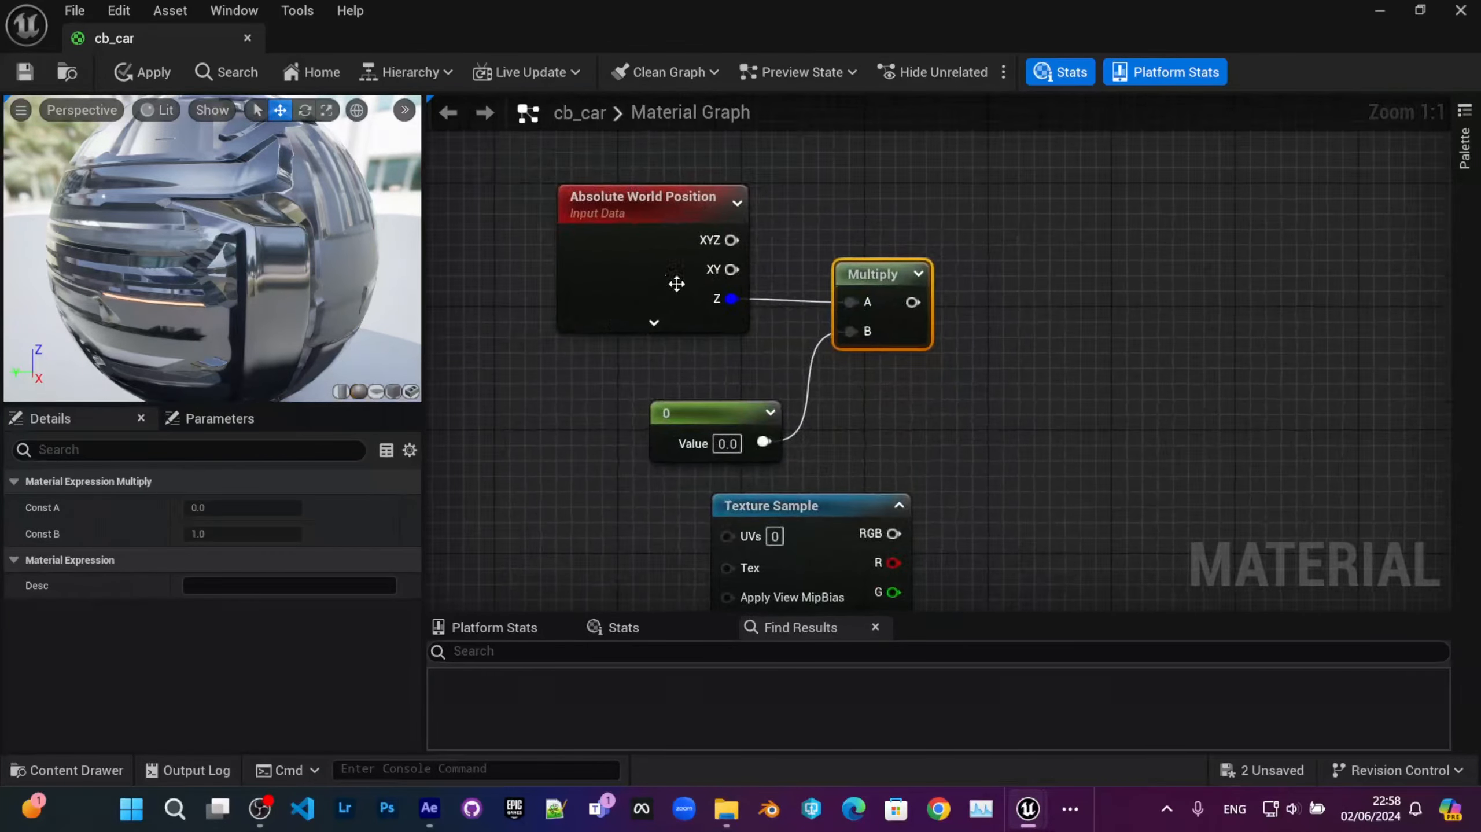
Step: Set the Constant feeding Multiply input B to 0.1
right_drag(708, 444, 596, 505)
click(615, 504)
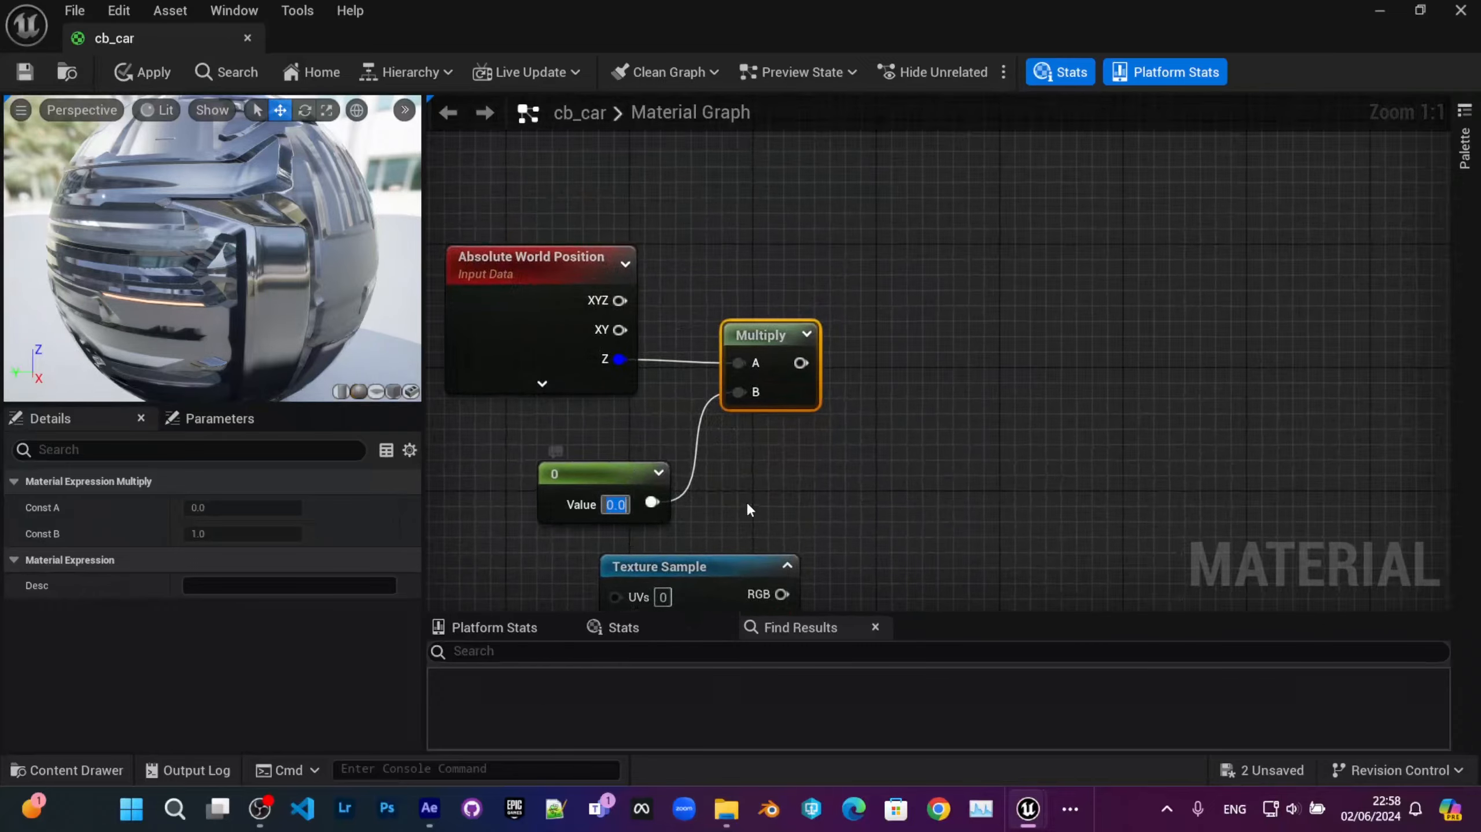
text(0.1)
click(577, 361)
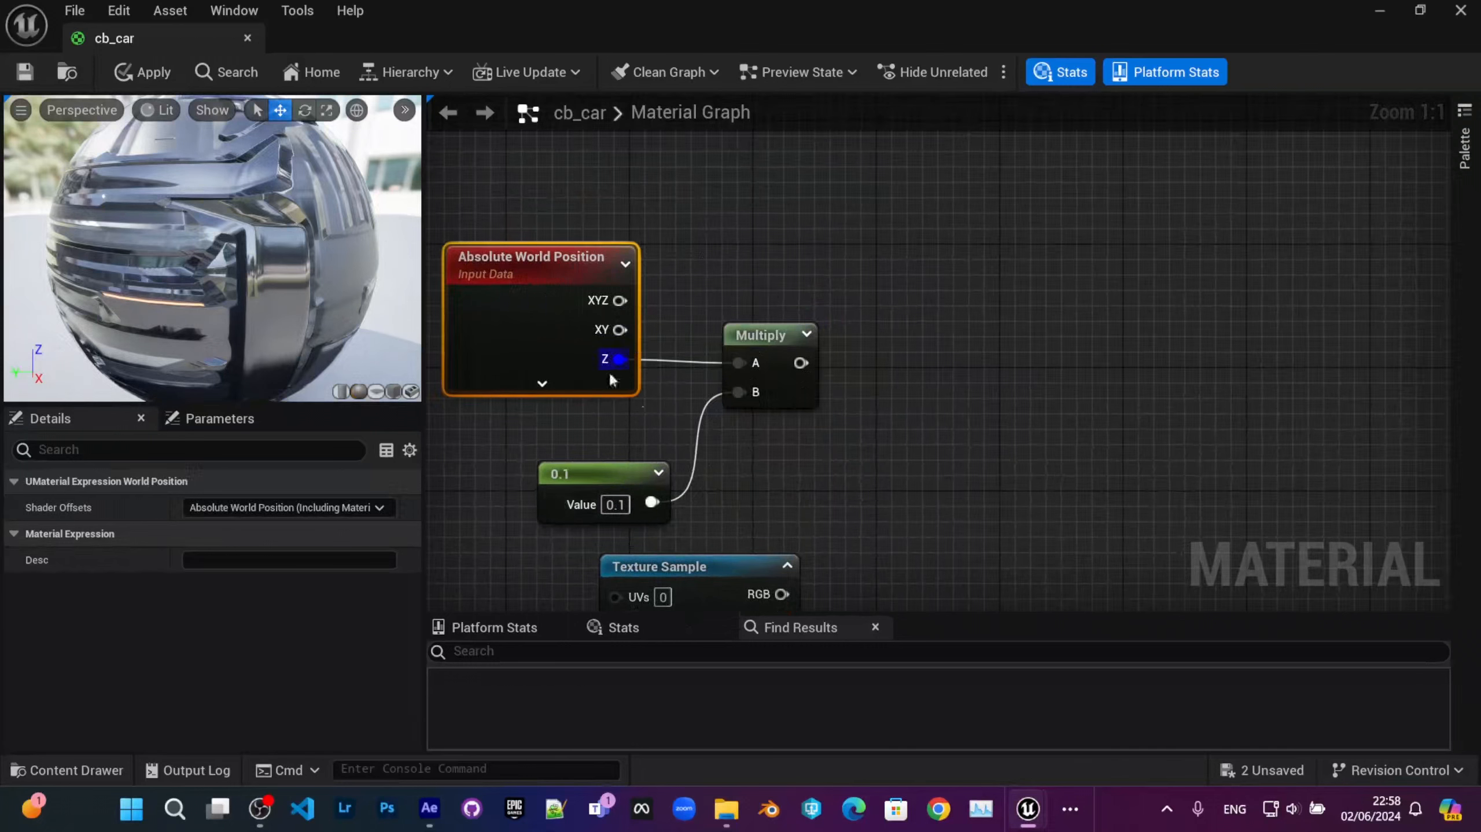
right_drag(727, 453, 754, 436)
right_drag(654, 324, 608, 331)
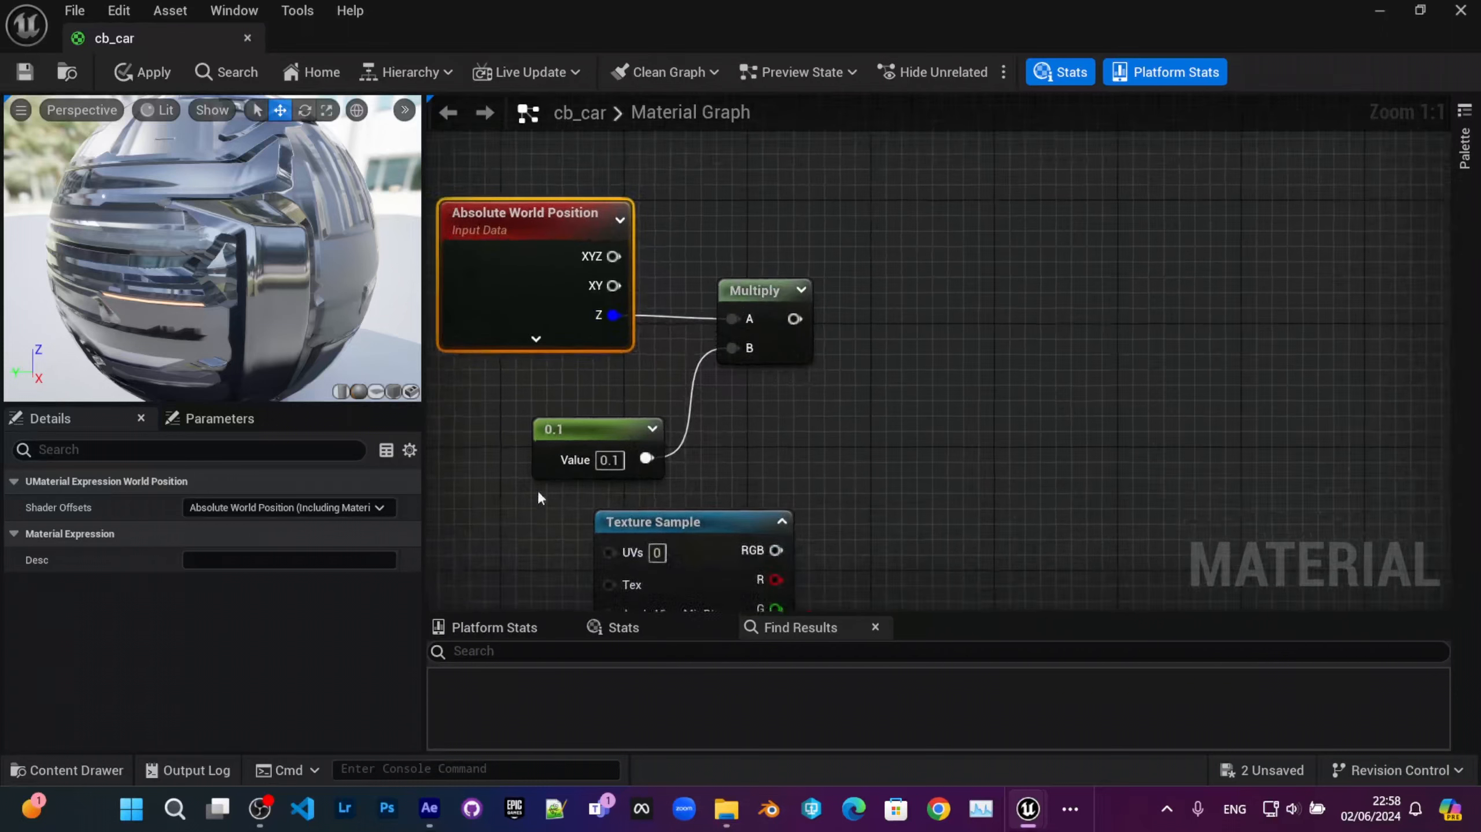
Step: Move the Perlin noise Texture Sample slightly to the right beneath the Multiply node
click(588, 428)
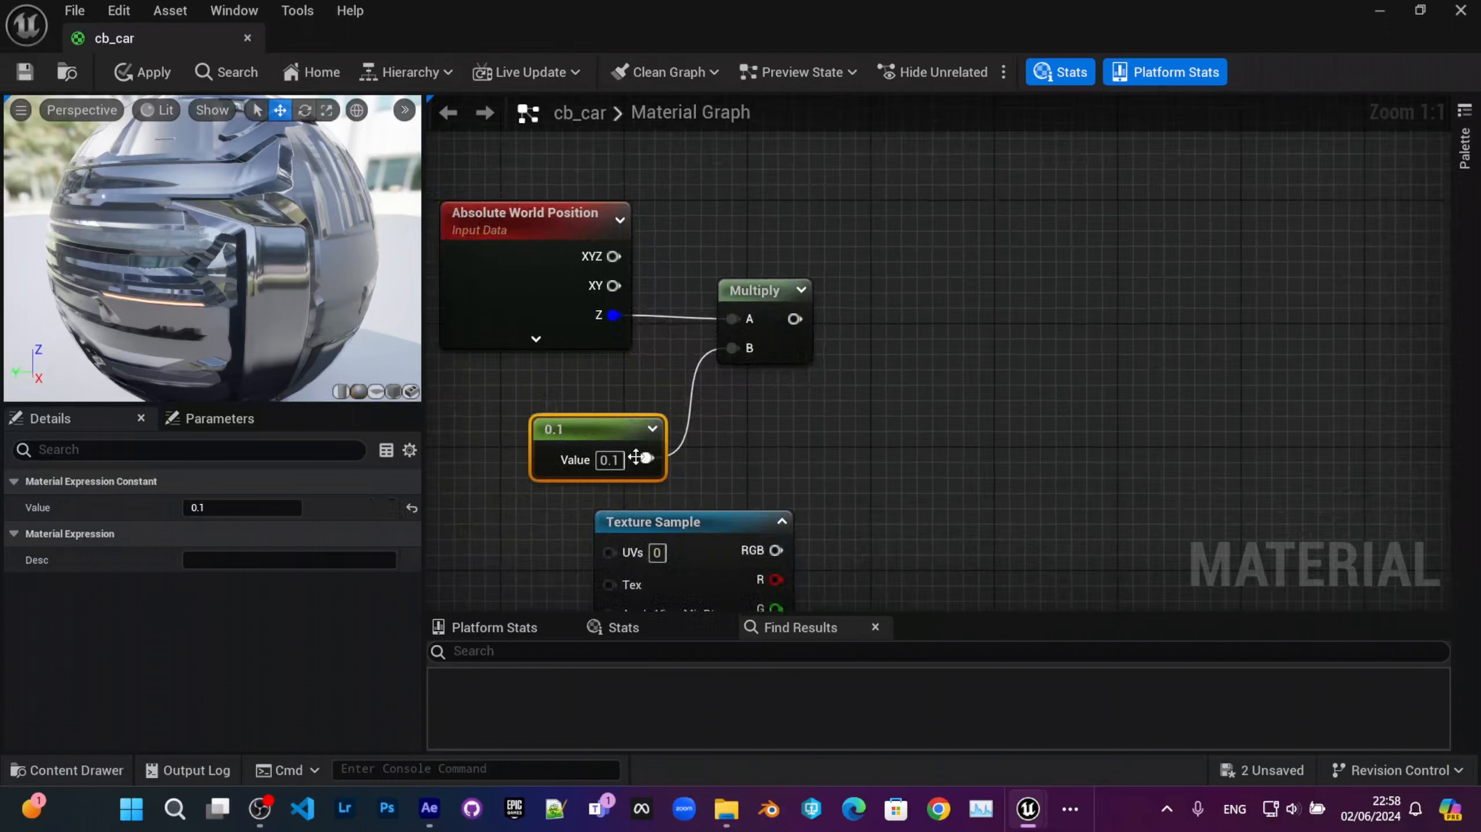
right_drag(748, 452, 755, 396)
scroll(678, 367, down, 2)
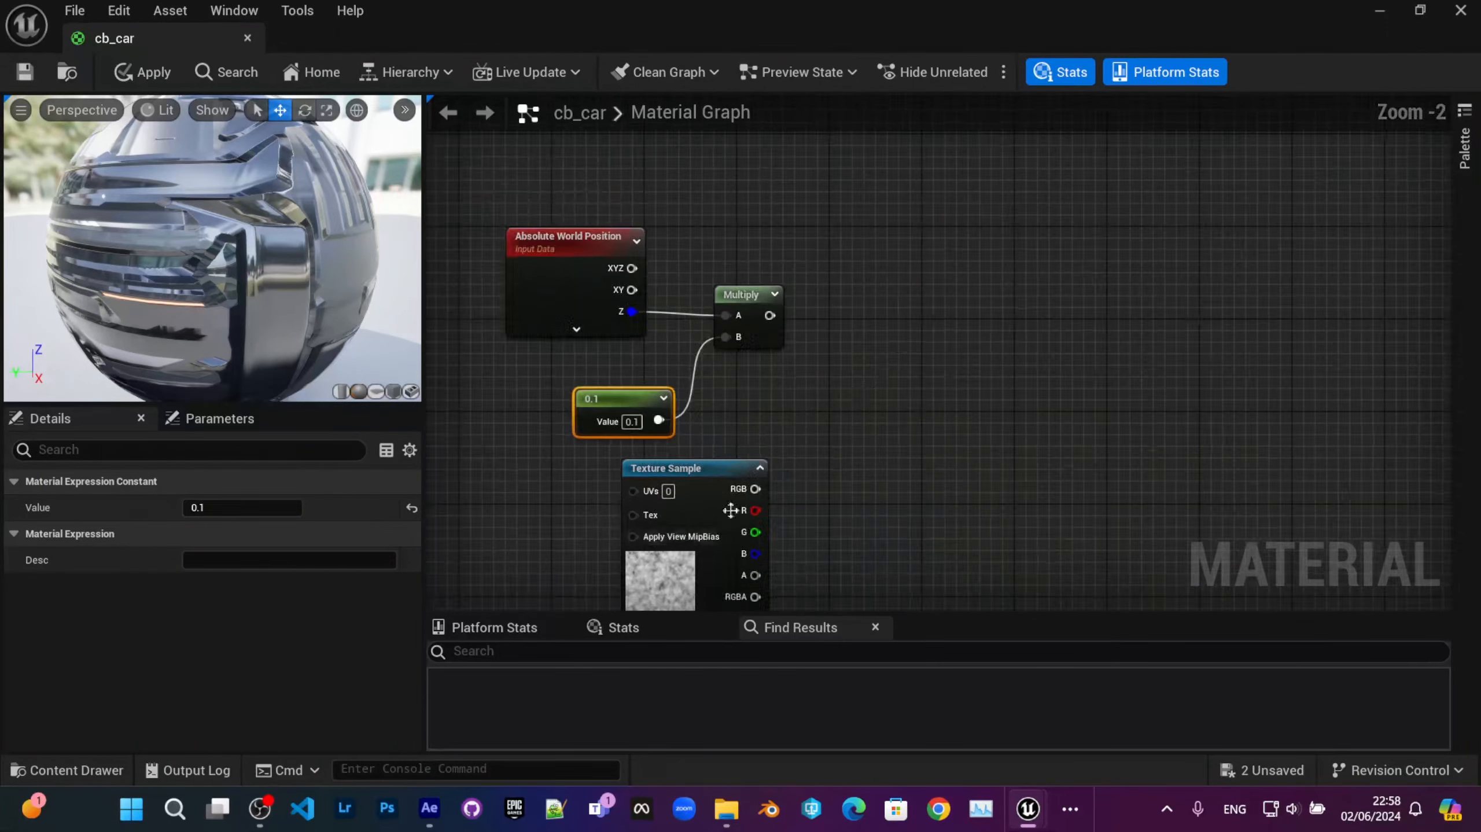
right_drag(840, 338, 866, 362)
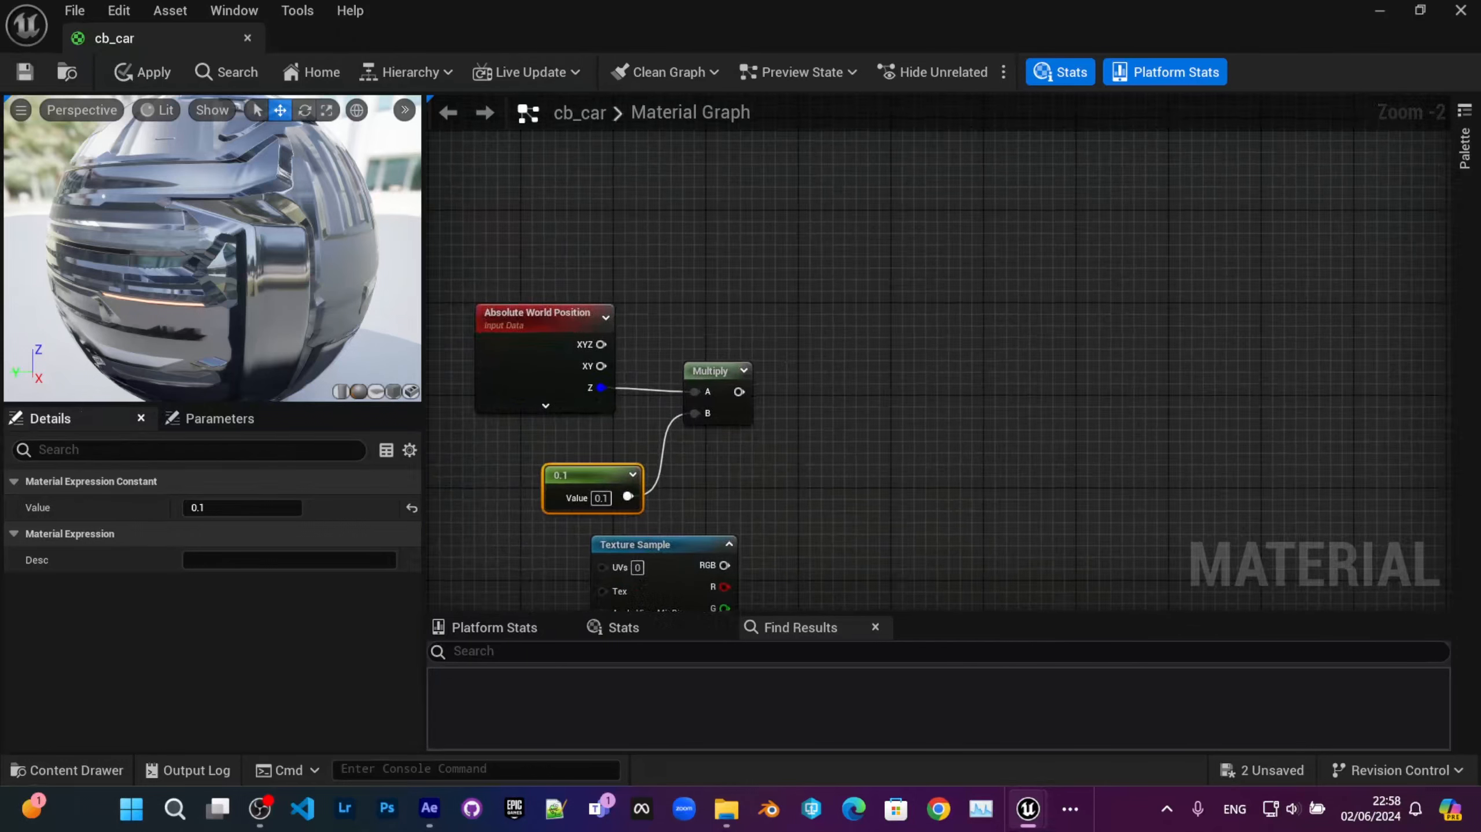
right_drag(633, 479, 613, 396)
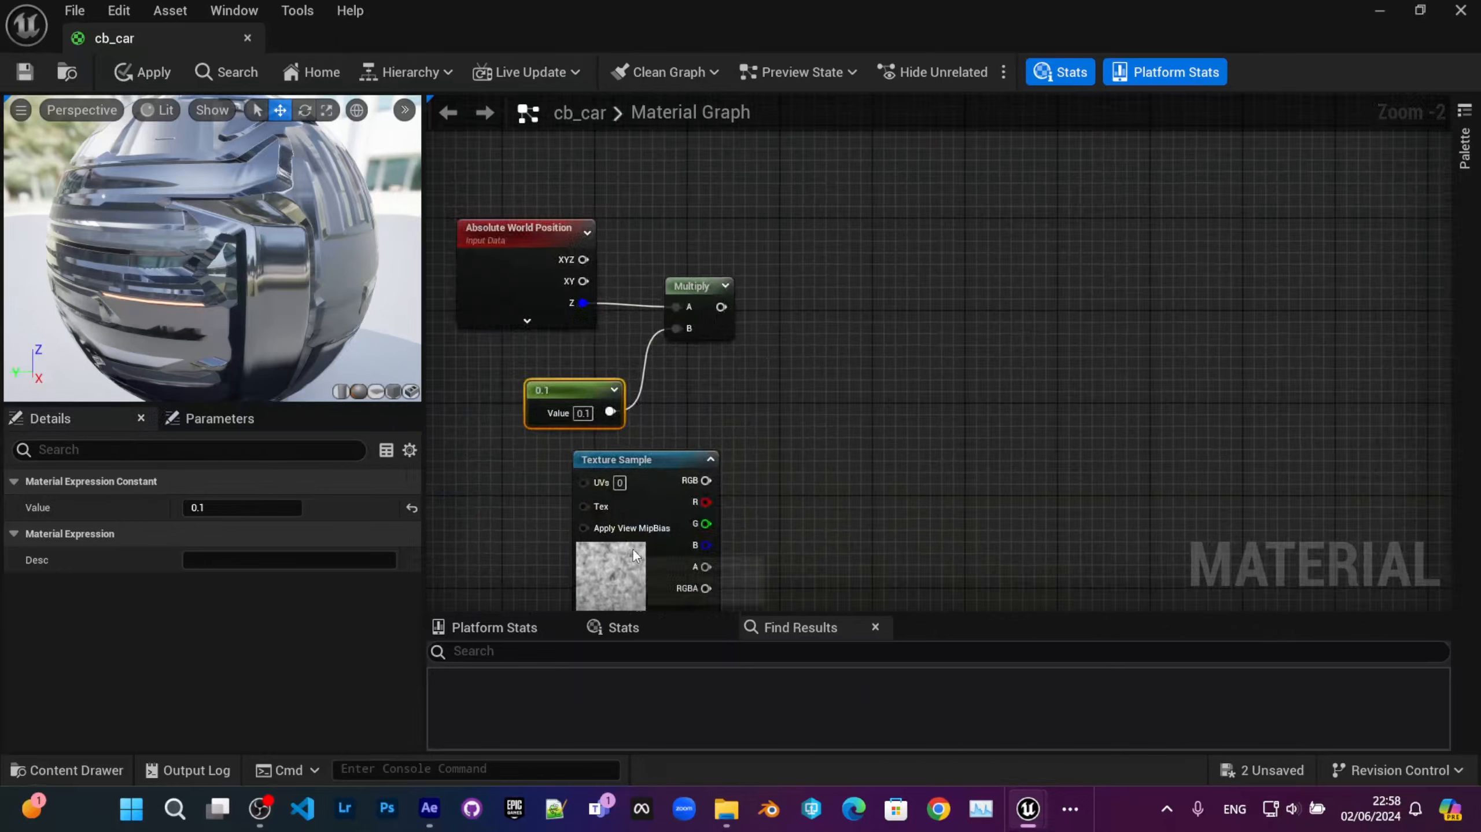
drag(638, 464, 708, 450)
right_drag(766, 392, 655, 426)
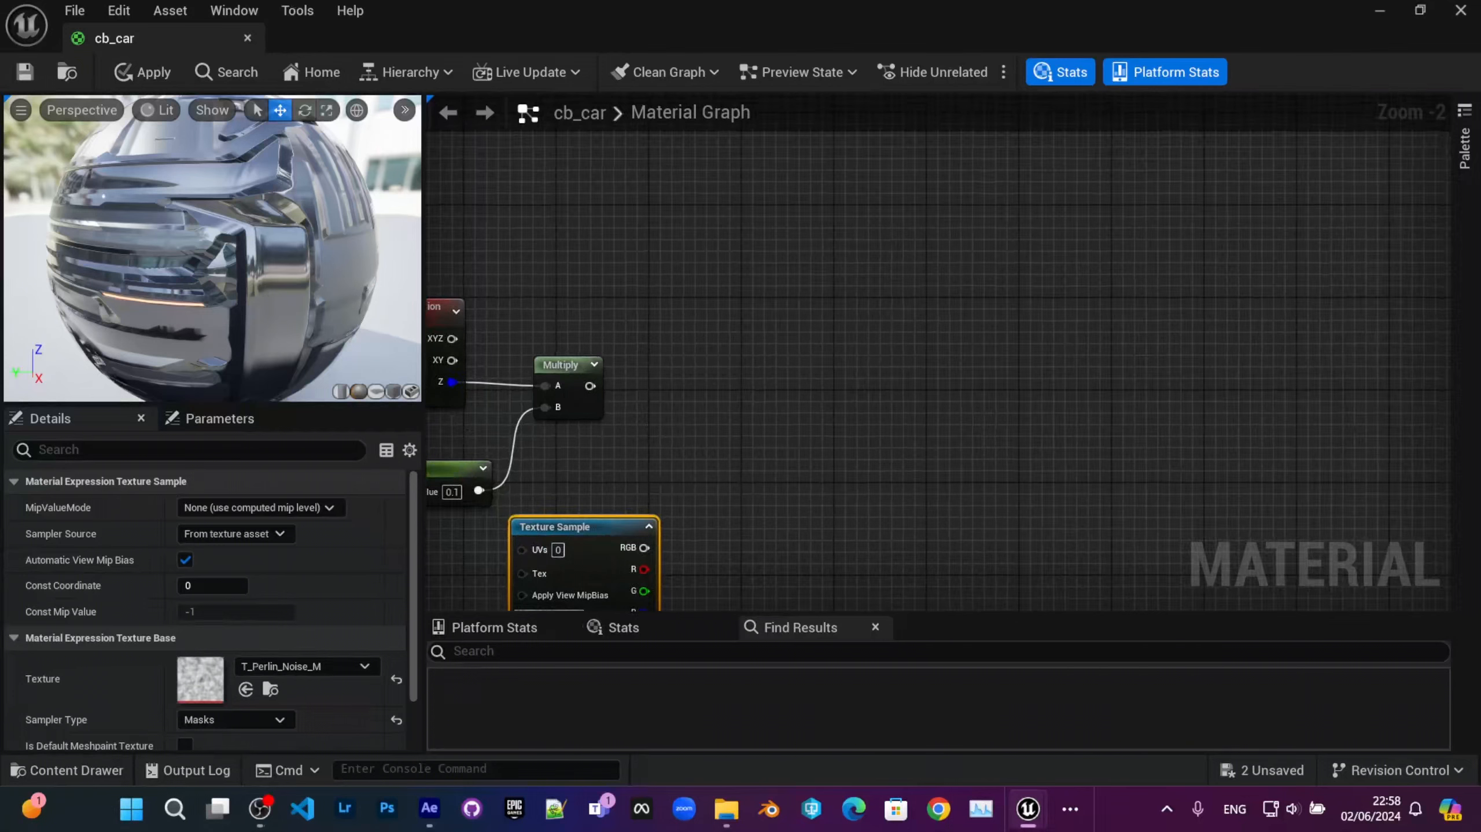
Step: Place an Add node right of Multiply, feeding A from Multiply and B from the Perlin noise Texture Sample's RGB output
right_click(778, 375)
text(add)
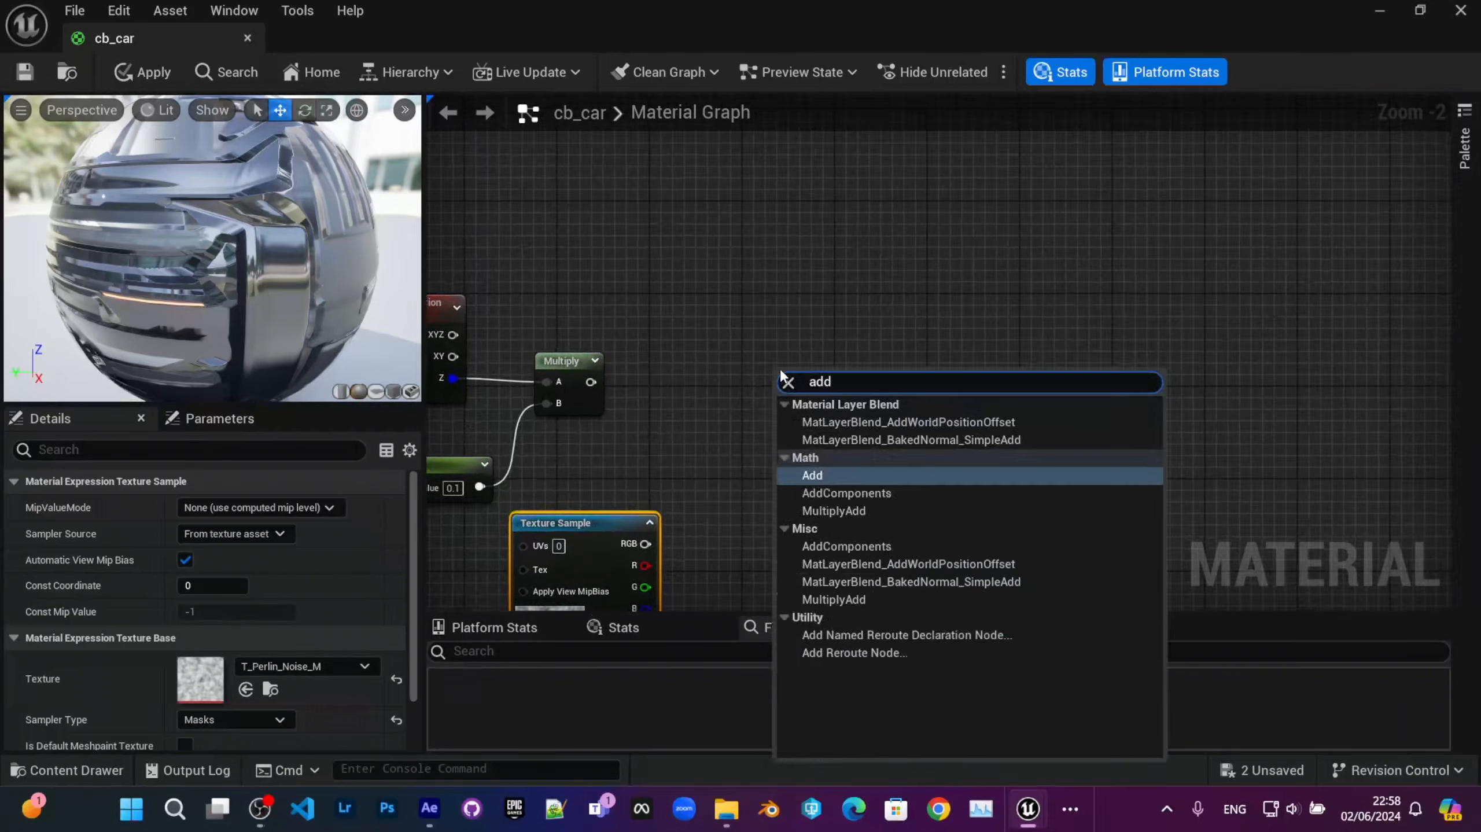
key(Return)
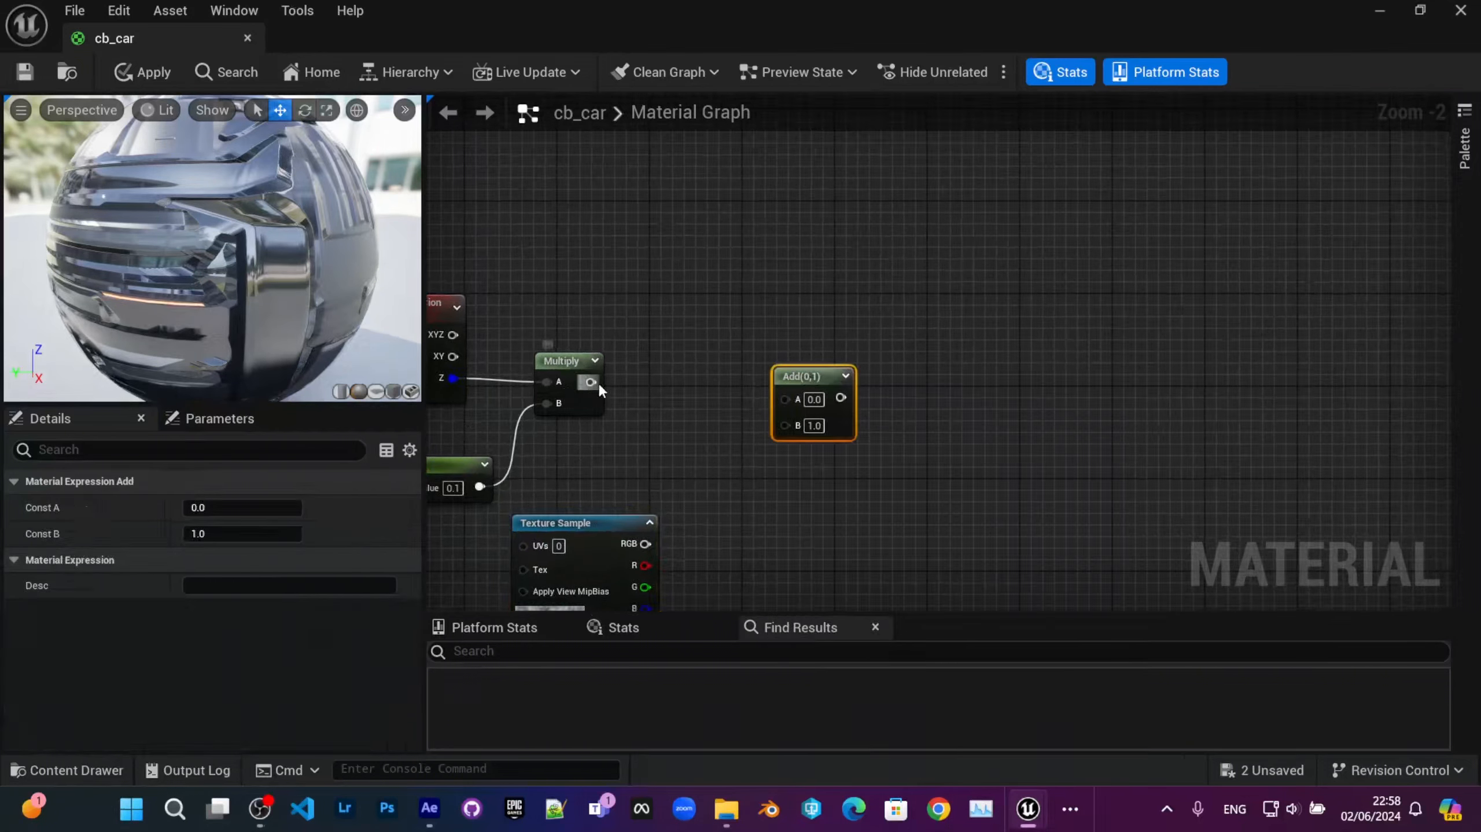
drag(810, 396, 803, 391)
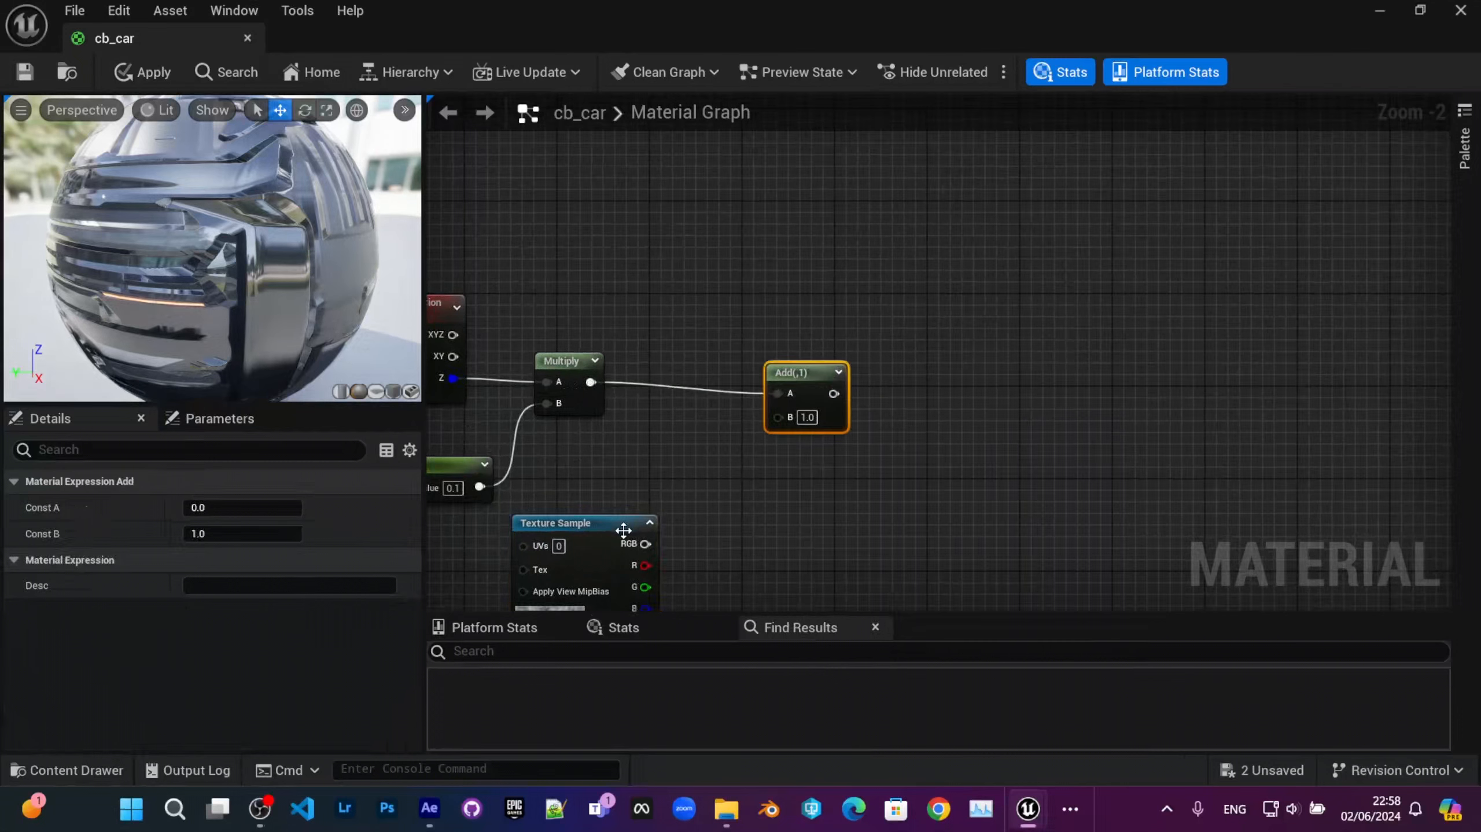
drag(645, 544, 715, 475)
drag(802, 418, 781, 417)
drag(798, 372, 779, 359)
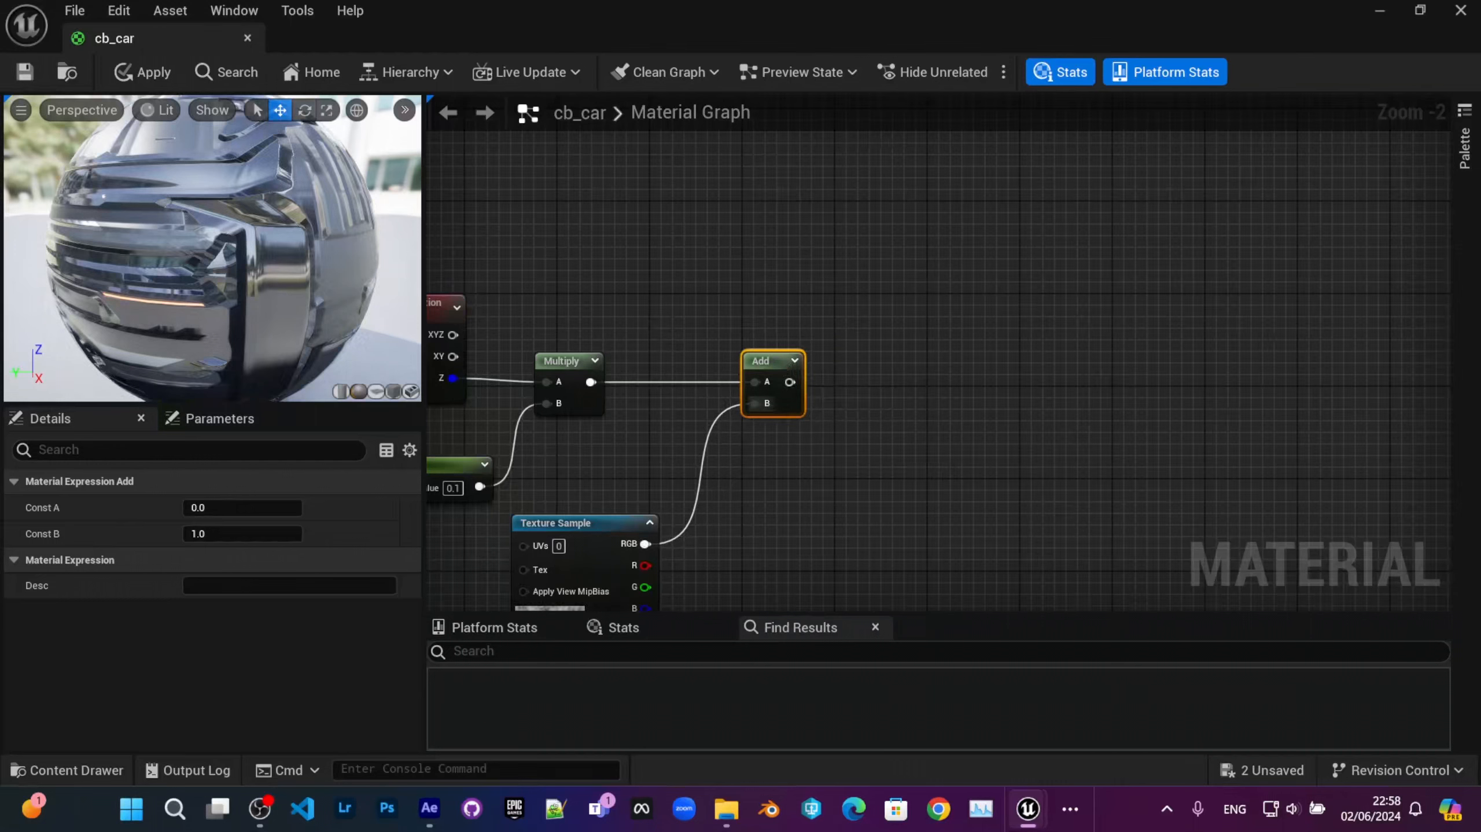
Step: Create a Constant node, convert it to a parameter named Offset, and place it below and right of the Add node
right_drag(944, 344, 940, 364)
right_click(919, 376)
text(const)
key(Return)
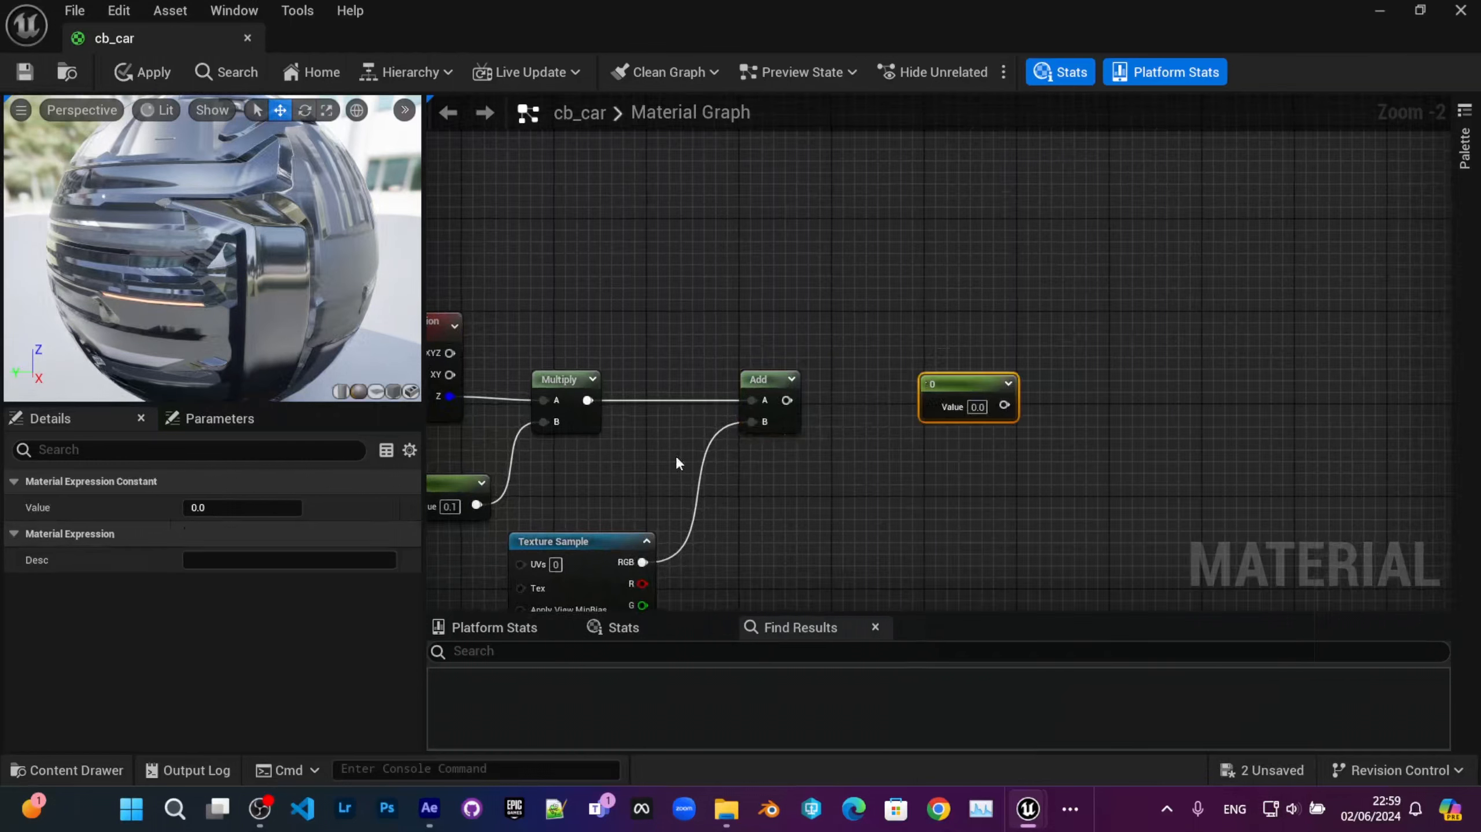
right_click(985, 407)
click(1077, 377)
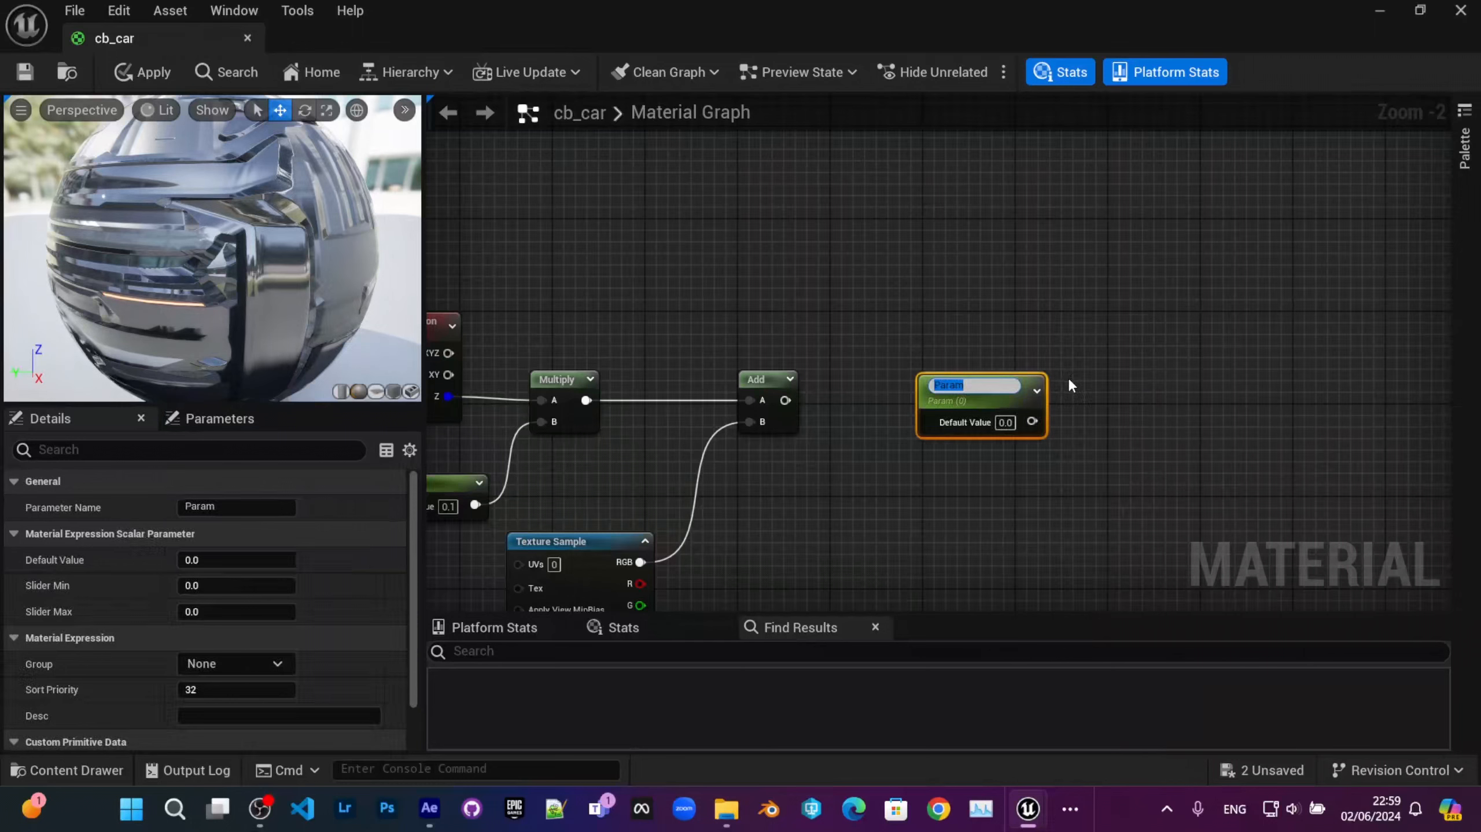
text(Offset)
key(Return)
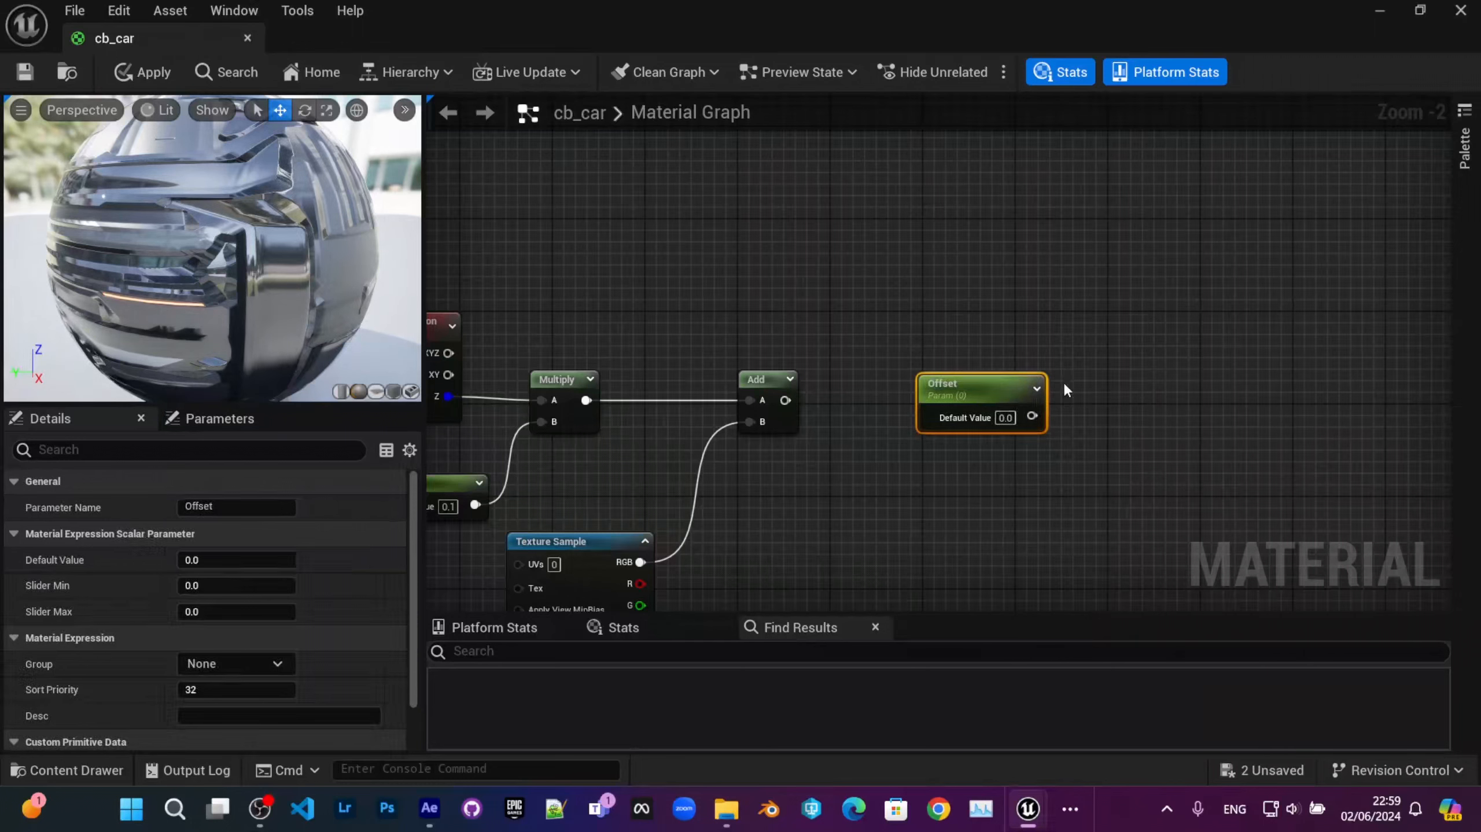
drag(989, 412, 845, 449)
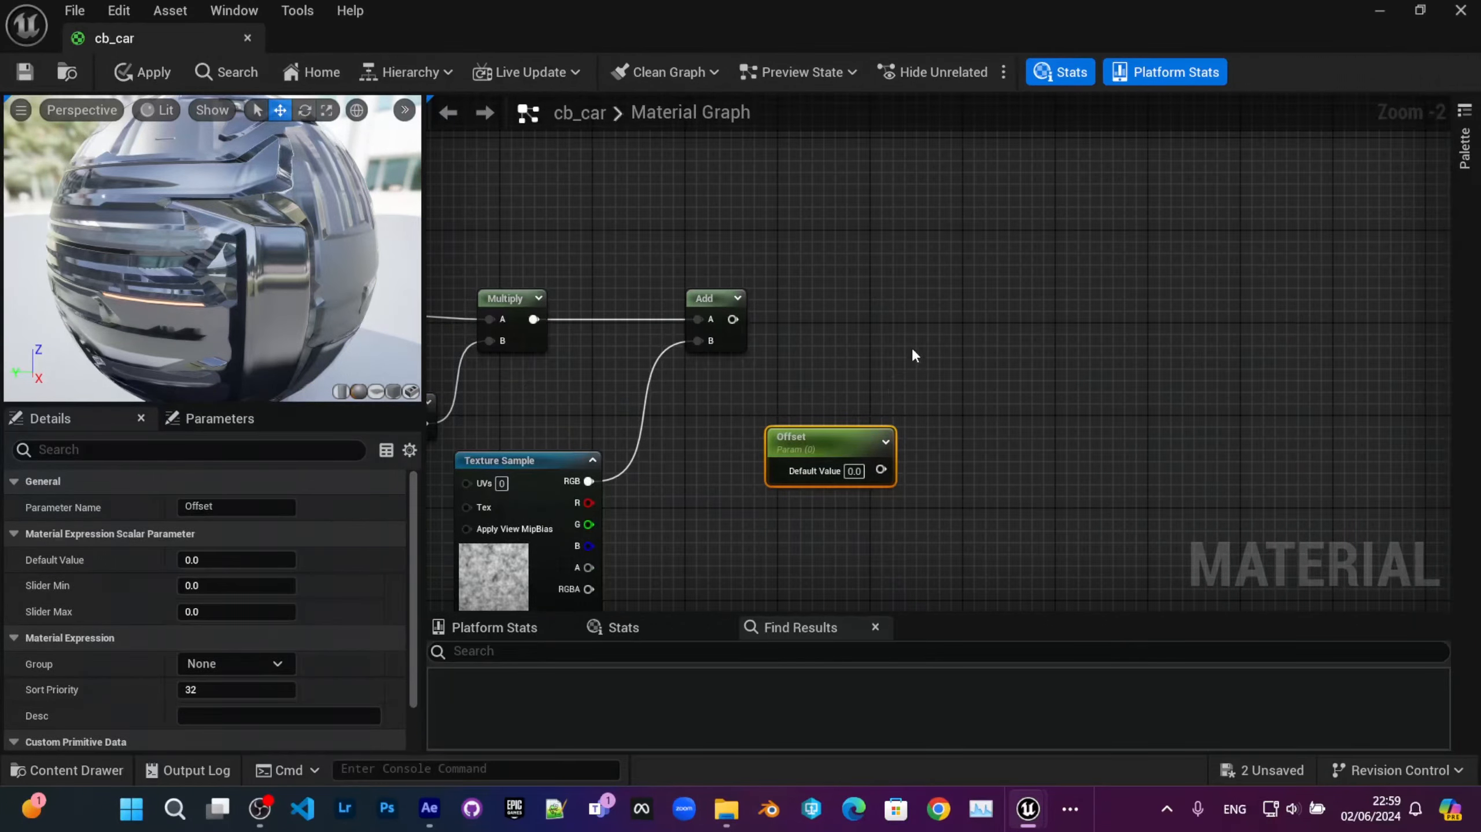
Step: Add a Subtract node to the right of the Add node, above the Offset parameter
right_drag(913, 350, 954, 367)
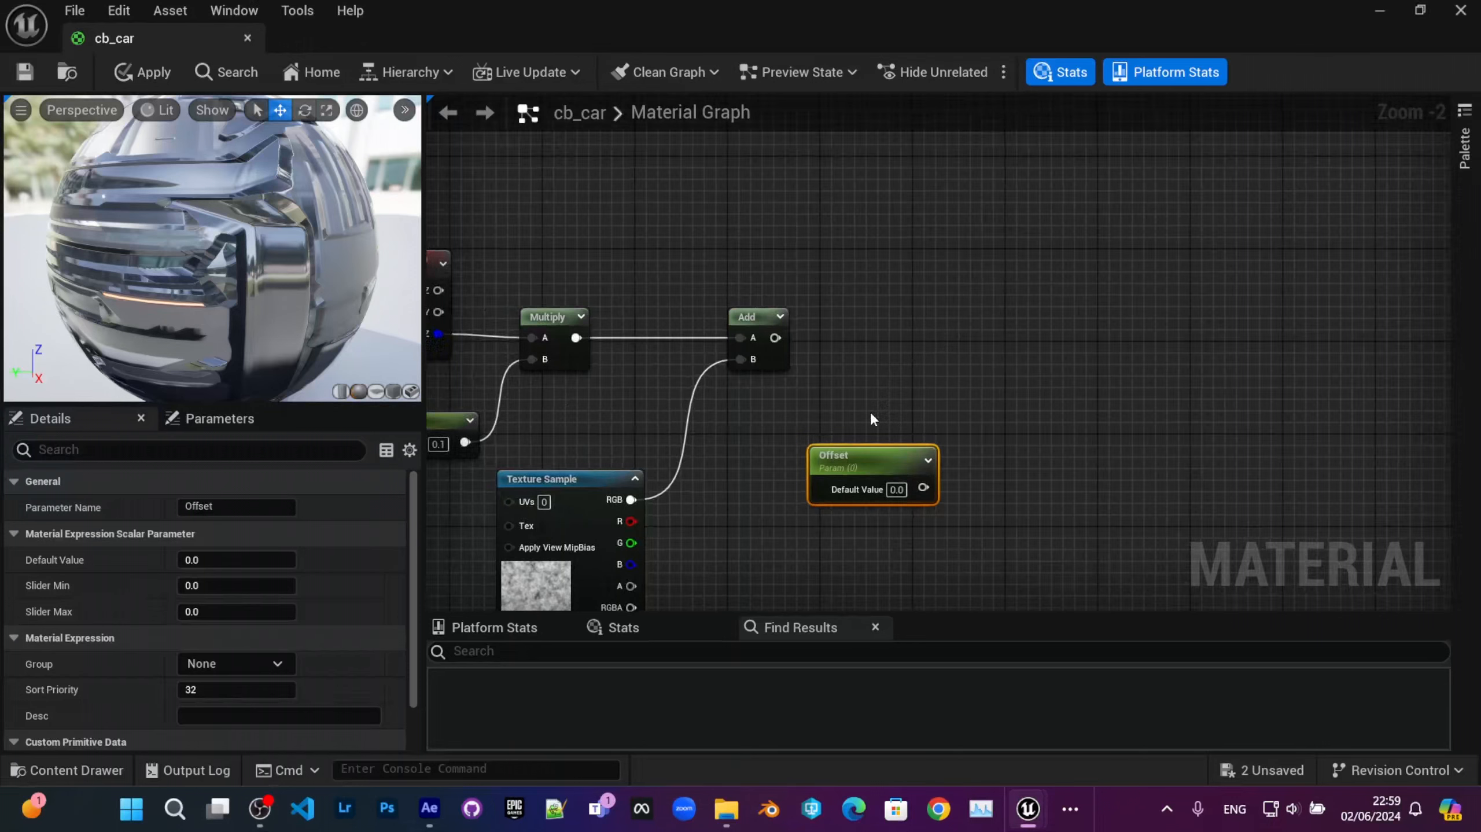
right_drag(758, 450, 846, 459)
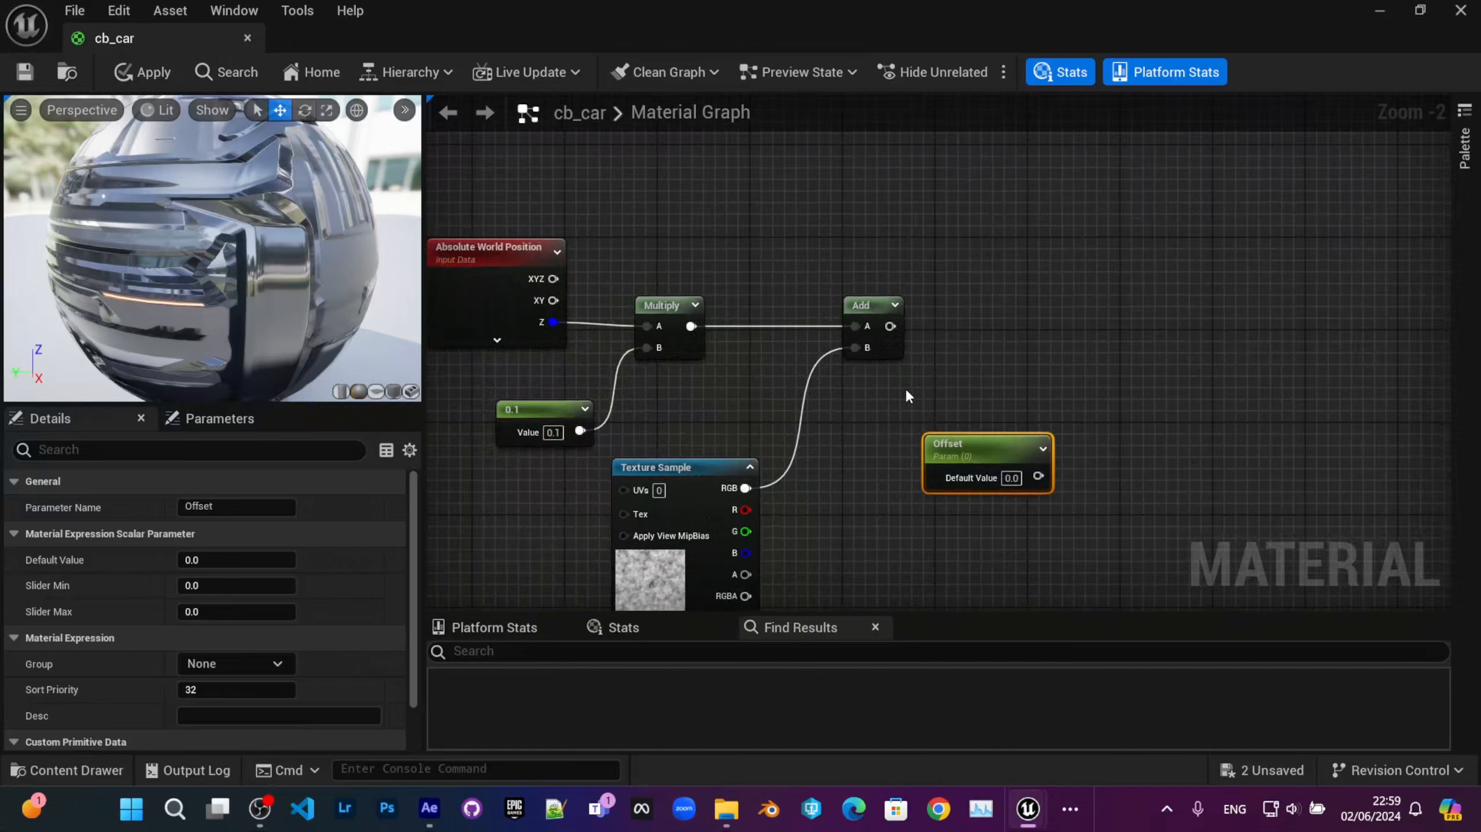
right_drag(706, 282, 772, 206)
right_drag(809, 307, 709, 368)
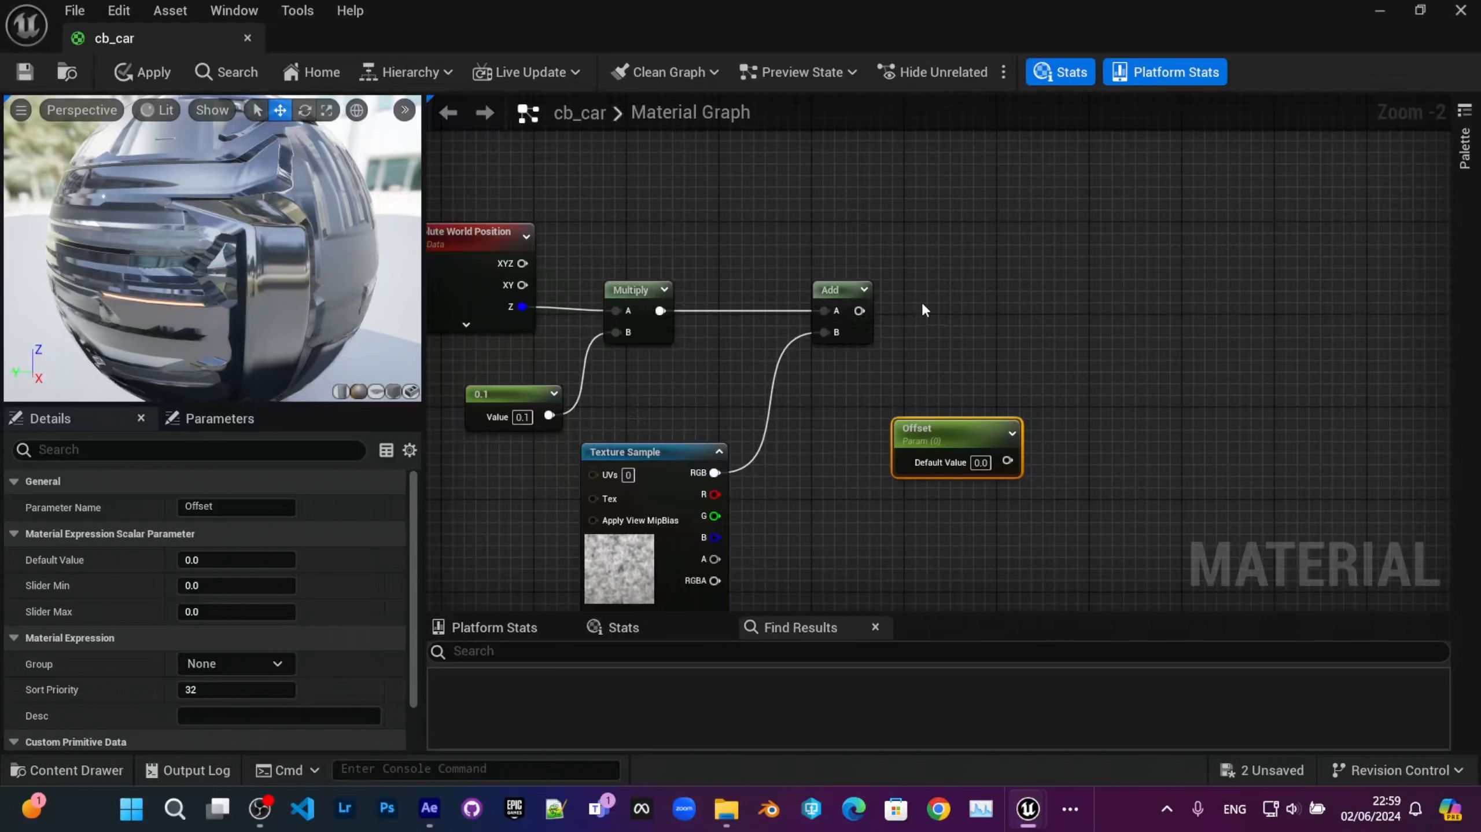
right_drag(1043, 326, 1004, 341)
right_click(1004, 340)
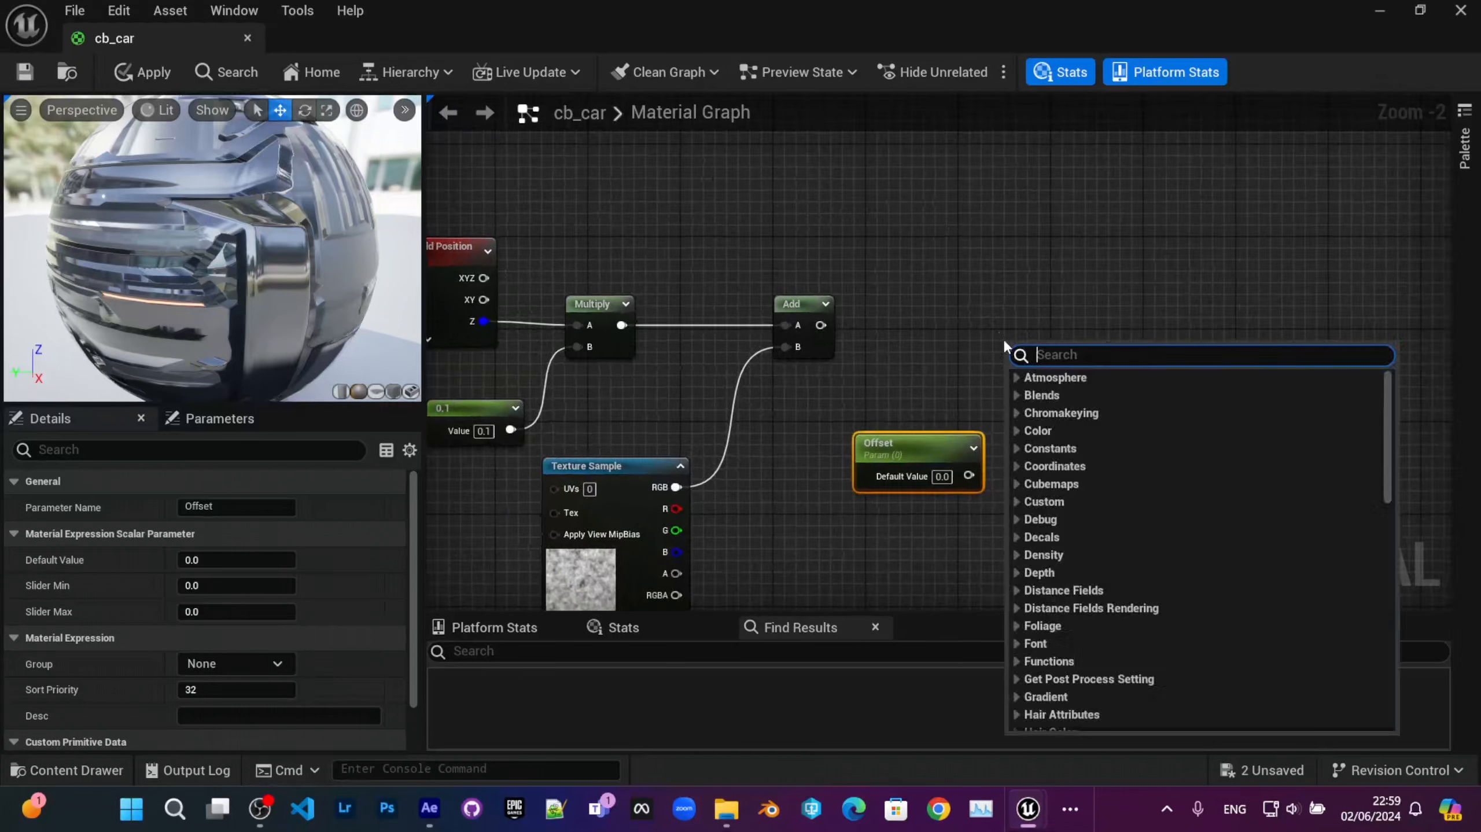
text(sub)
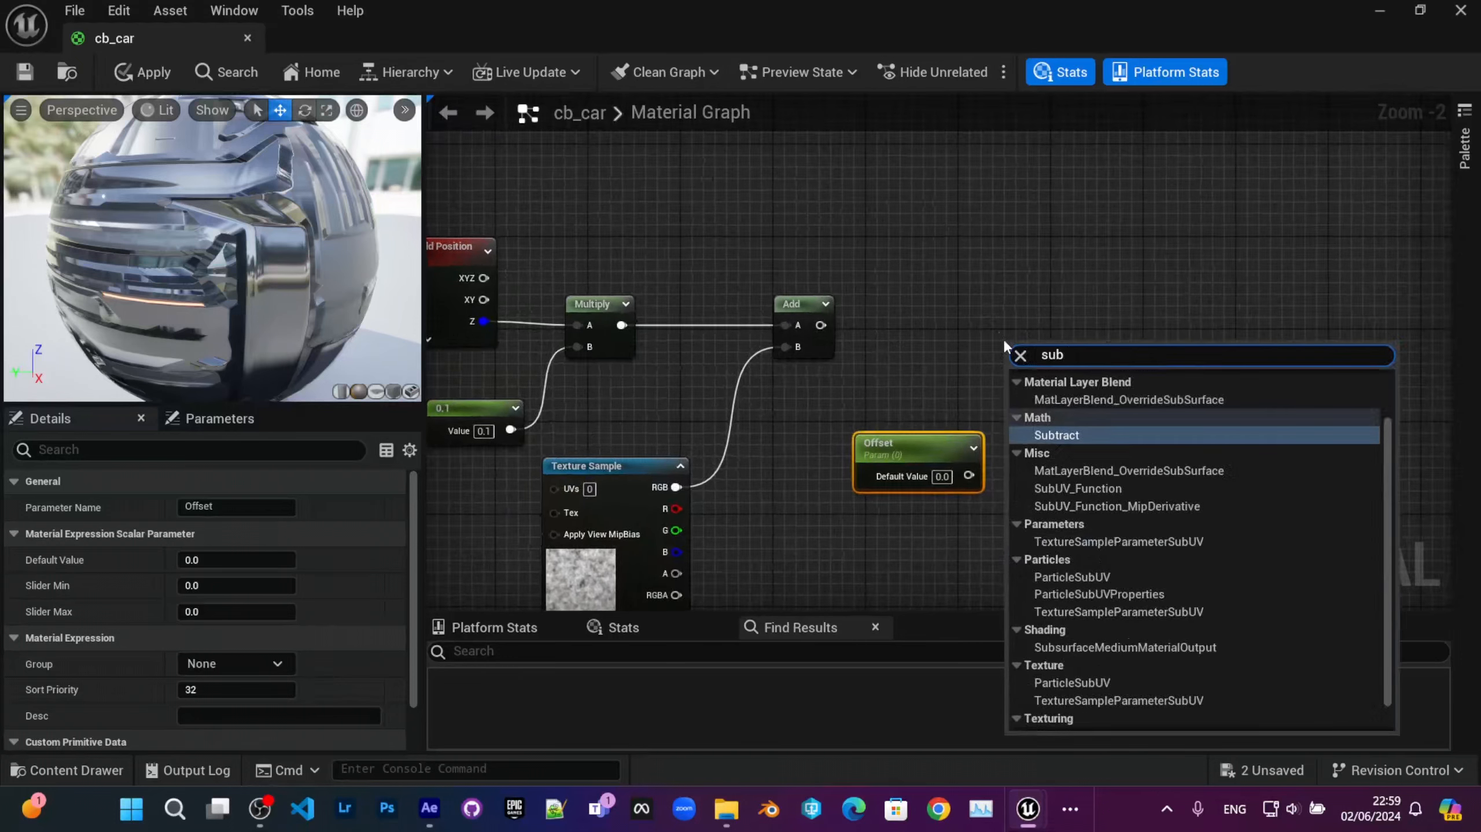
key(Return)
drag(1055, 367, 1058, 331)
Step: Connect the Add output to Subtract input A and the Offset parameter to input B, tidying the nodes' positions
right_drag(707, 327, 803, 284)
right_drag(982, 356, 818, 417)
right_drag(758, 346, 821, 342)
right_drag(617, 353, 806, 300)
right_drag(948, 372, 785, 344)
drag(1000, 361, 1001, 360)
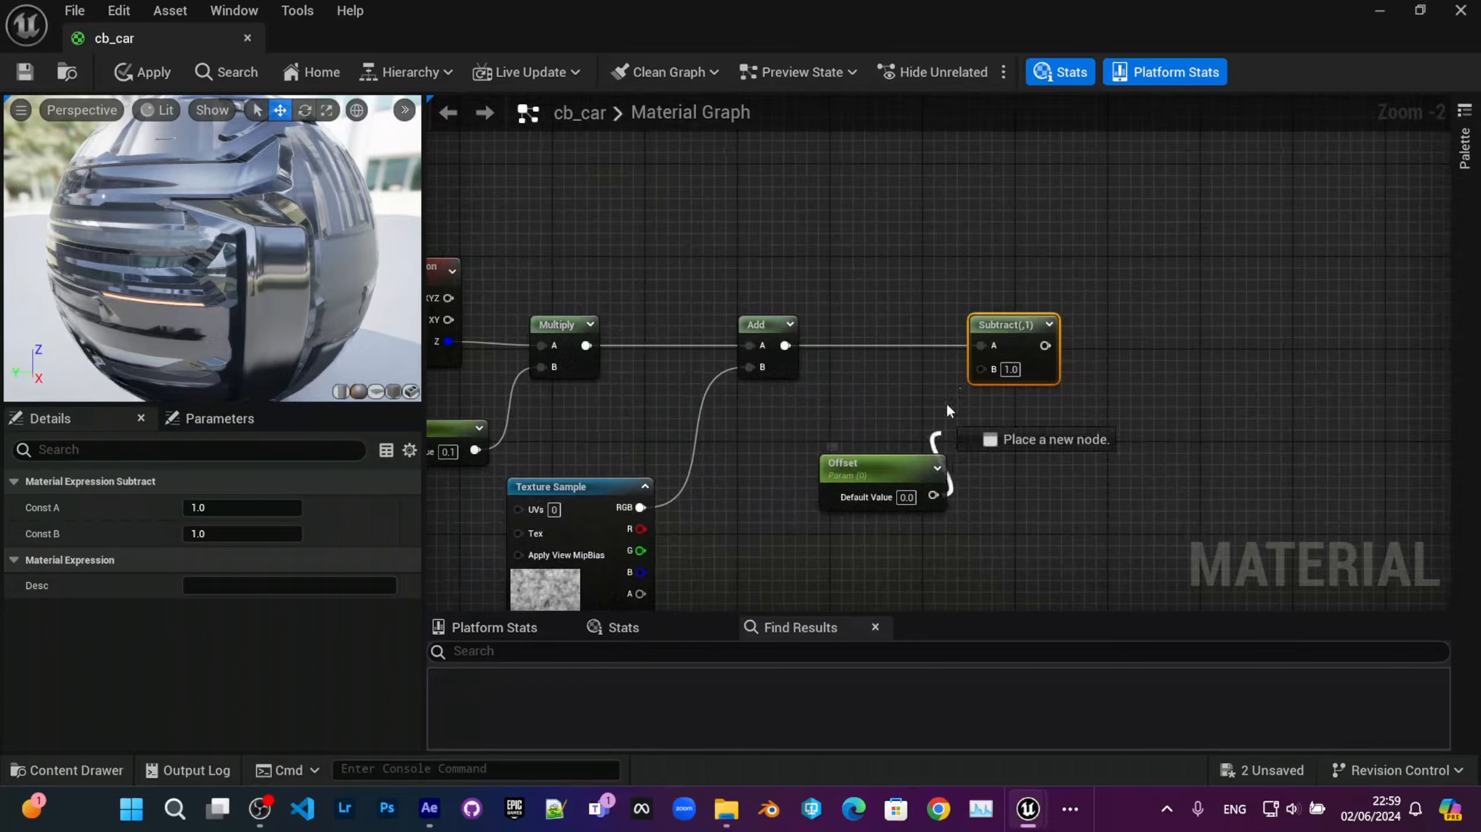
drag(948, 411, 999, 369)
drag(909, 470, 885, 436)
Step: Select the whole dissolve node group, from Absolute World Position to Subtract, and move it right toward the material's existing texture nodes
right_drag(1020, 408, 953, 315)
scroll(757, 412, down, 2)
drag(956, 538, 524, 275)
right_drag(1063, 364, 869, 367)
drag(741, 304, 1194, 270)
right_drag(1194, 270, 708, 483)
Step: Connect the Subtract output to the material's Opacity Mask input
scroll(735, 420, up, 3)
drag(671, 456, 1400, 157)
right_drag(632, 395, 942, 269)
scroll(942, 269, down, 2)
right_drag(550, 433, 848, 380)
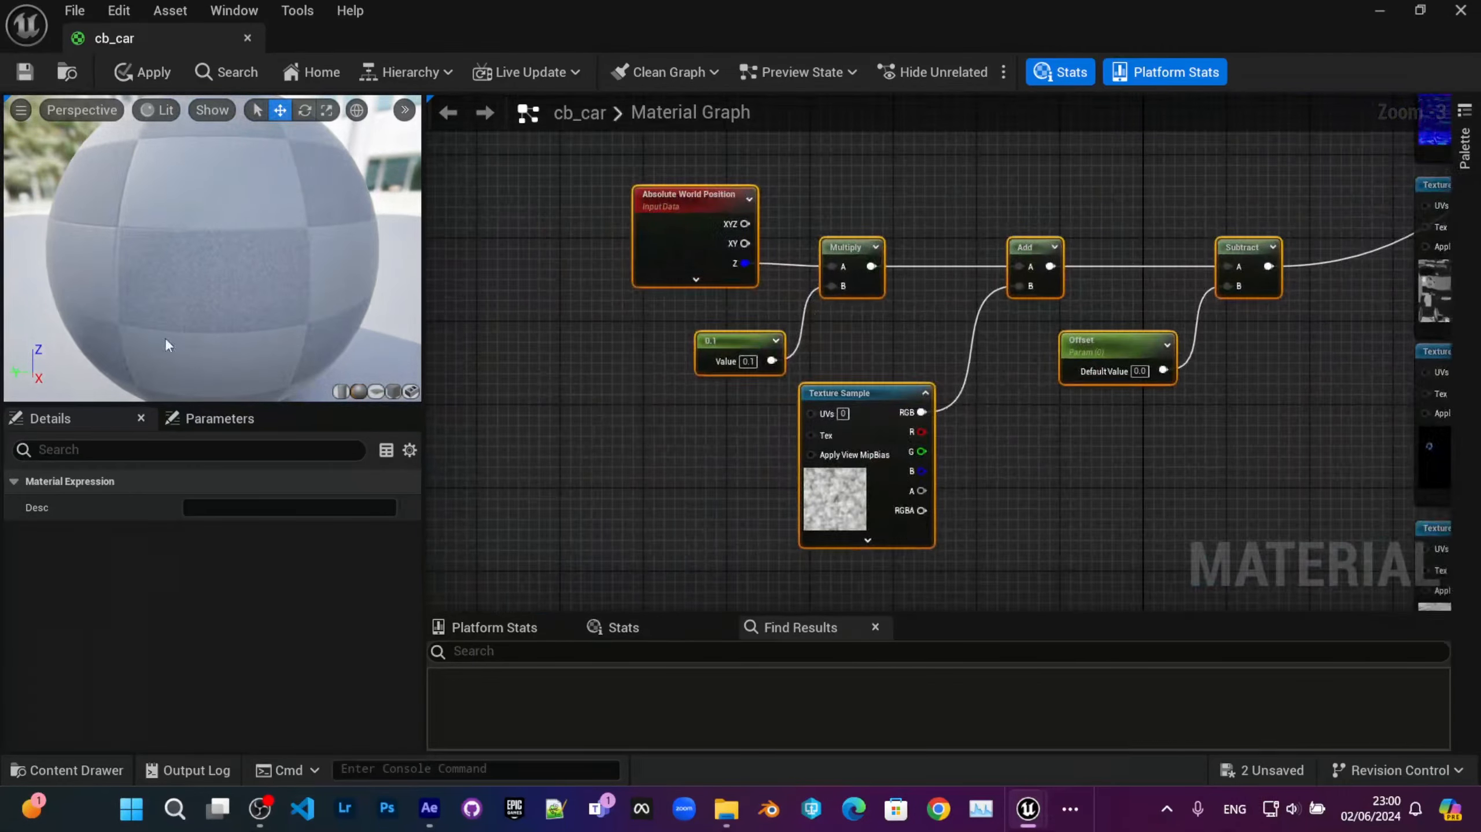
Step: Inspect the dissolved edge on the preview sphere and save the cb_car material
drag(240, 300, 262, 274)
scroll(233, 252, up, 3)
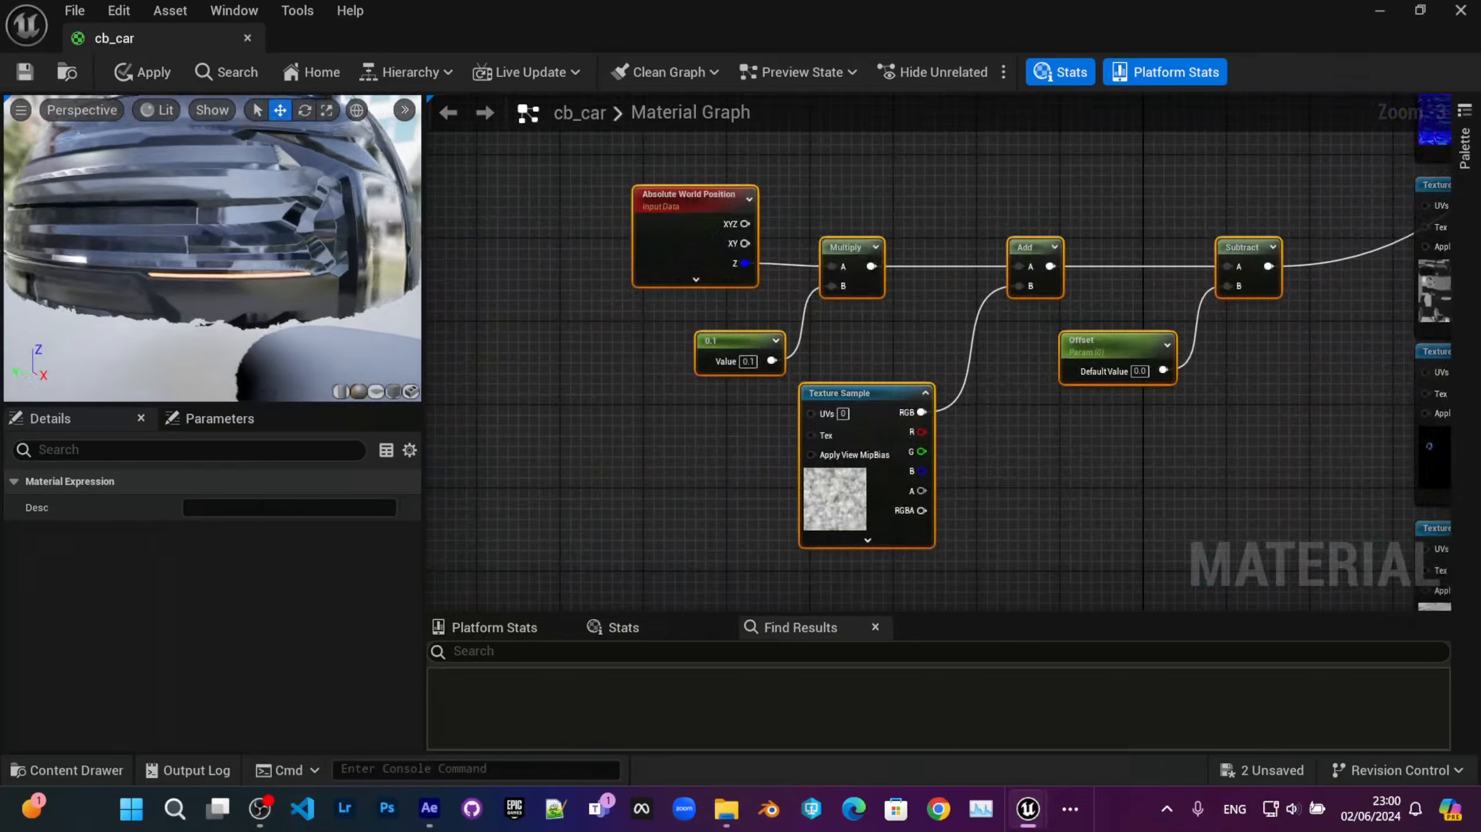
scroll(245, 259, down, 3)
click(24, 72)
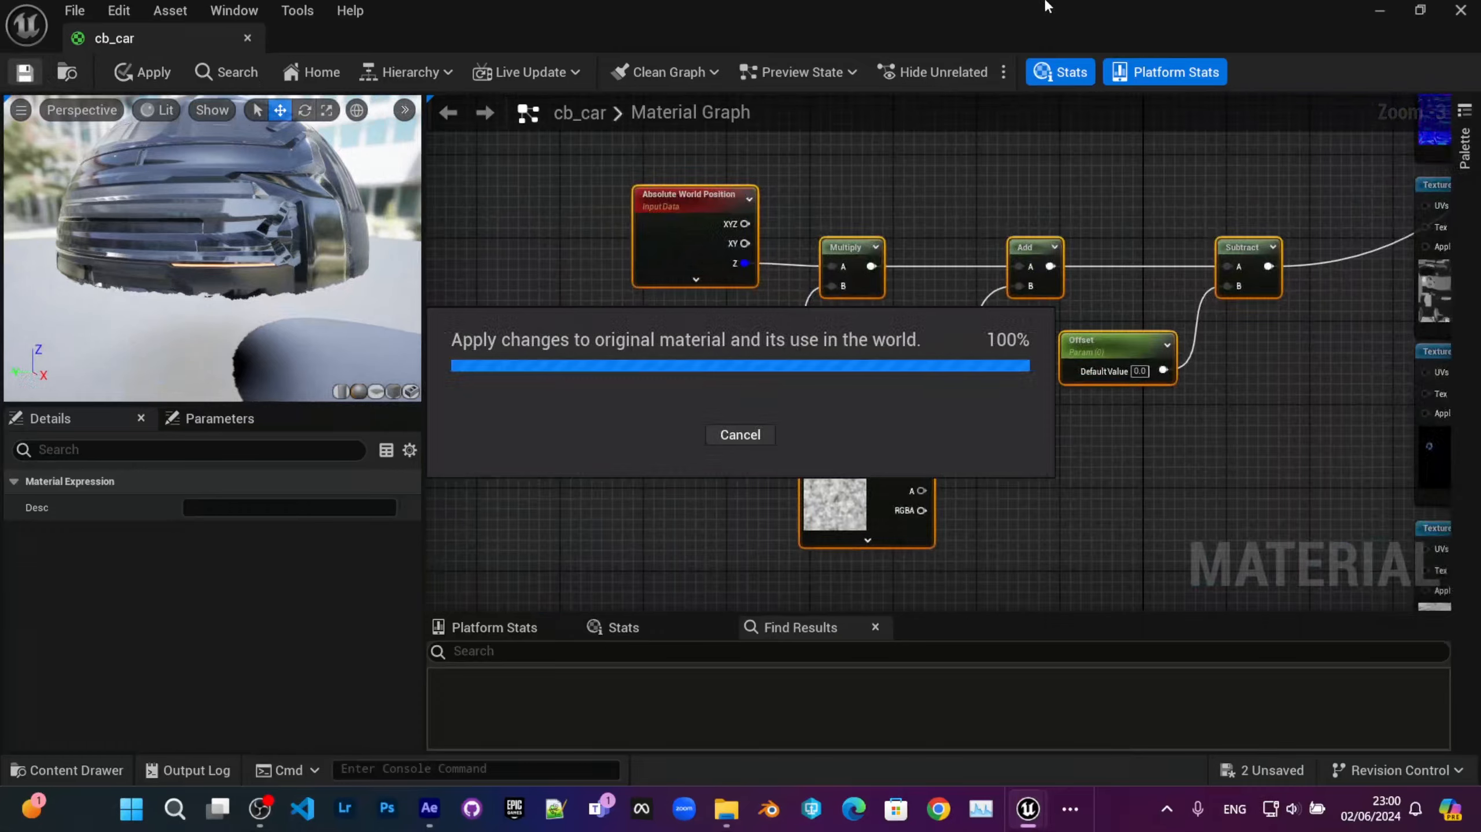
Step: Move the material editor aside and create a material instance from cb_car in the Car folder
drag(1268, 16, 1203, 39)
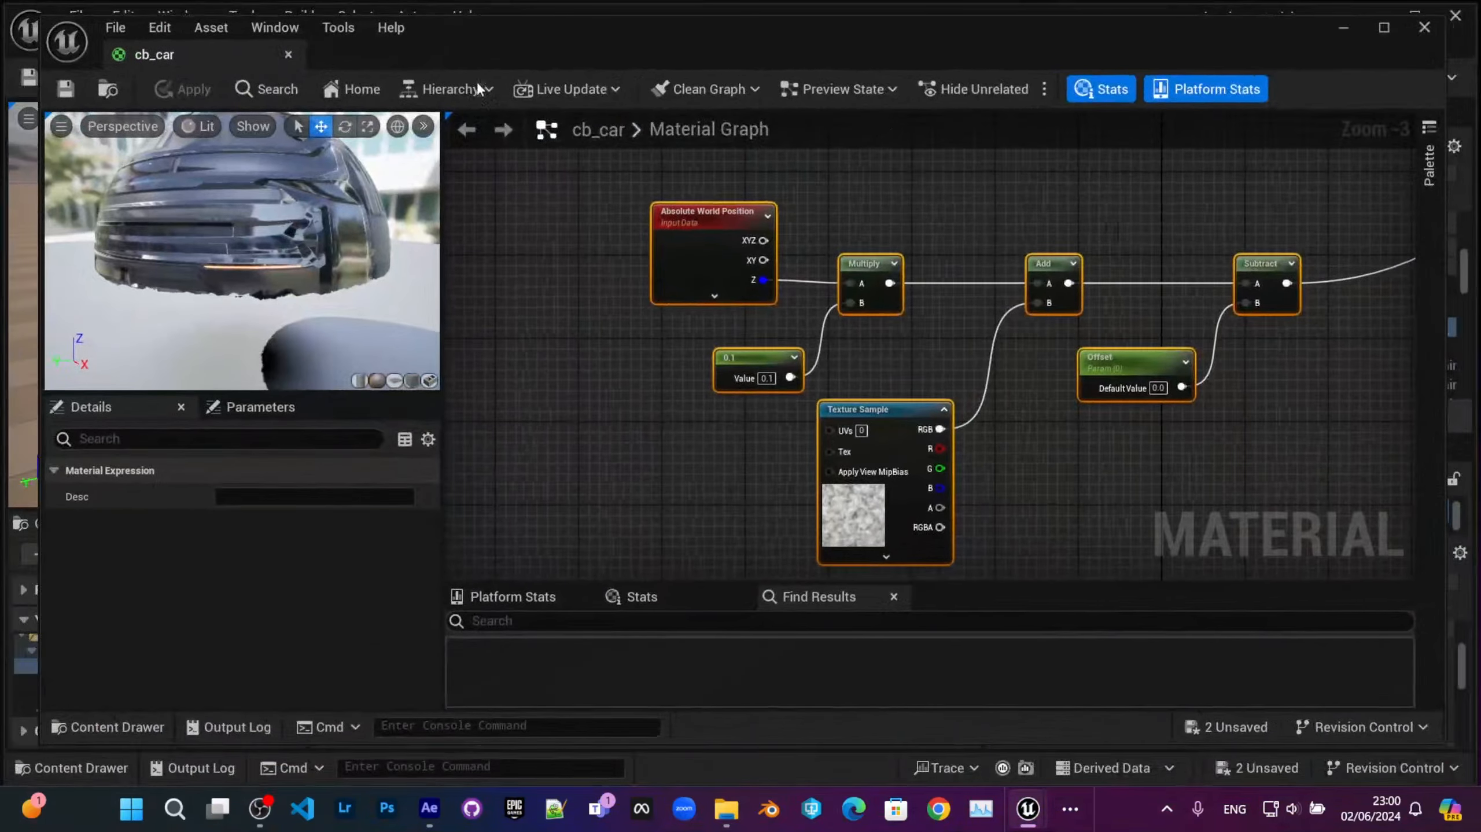
click(266, 97)
drag(1289, 22, 1, 203)
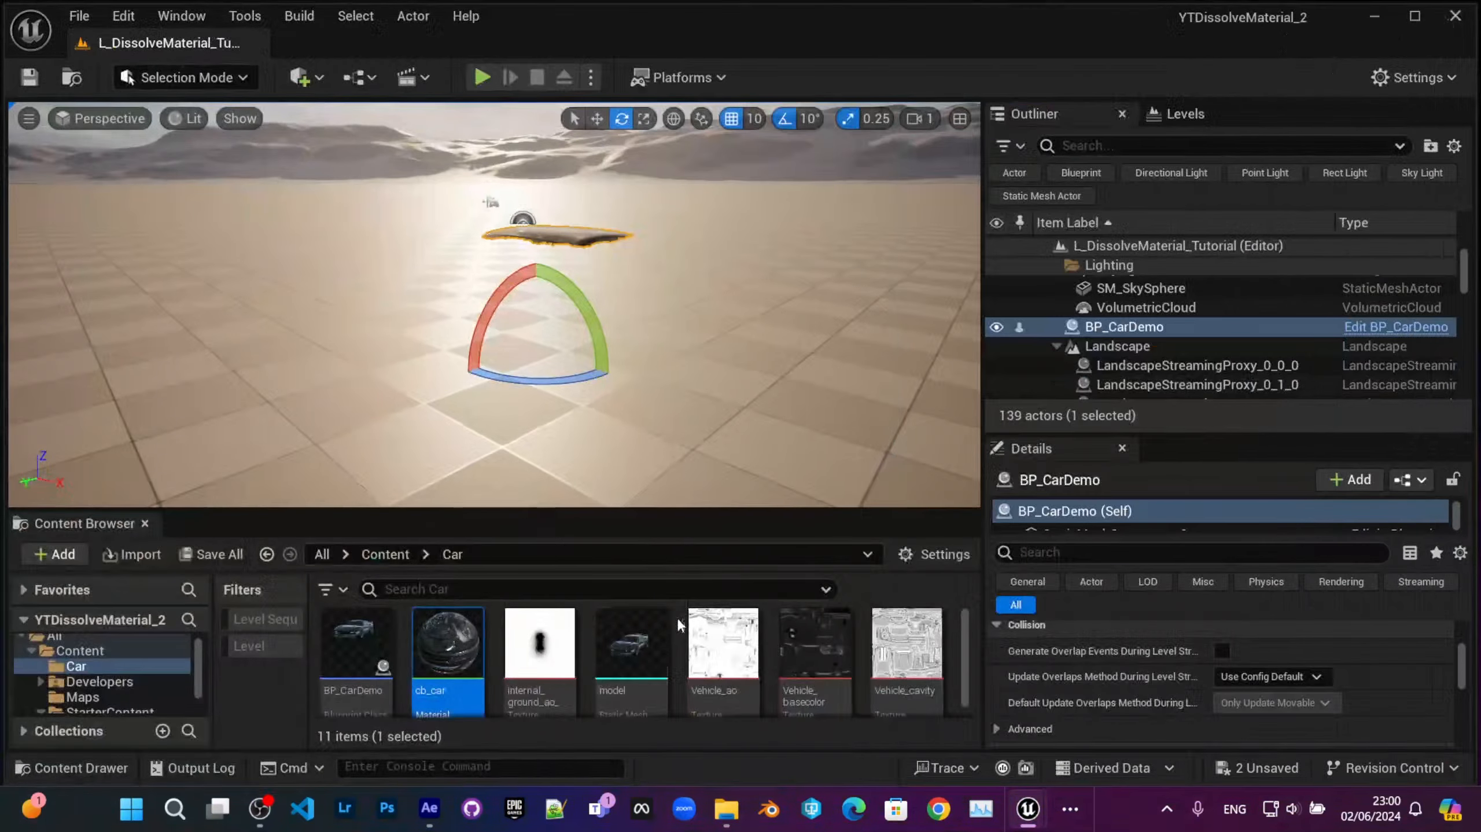
right_click(459, 640)
click(589, 179)
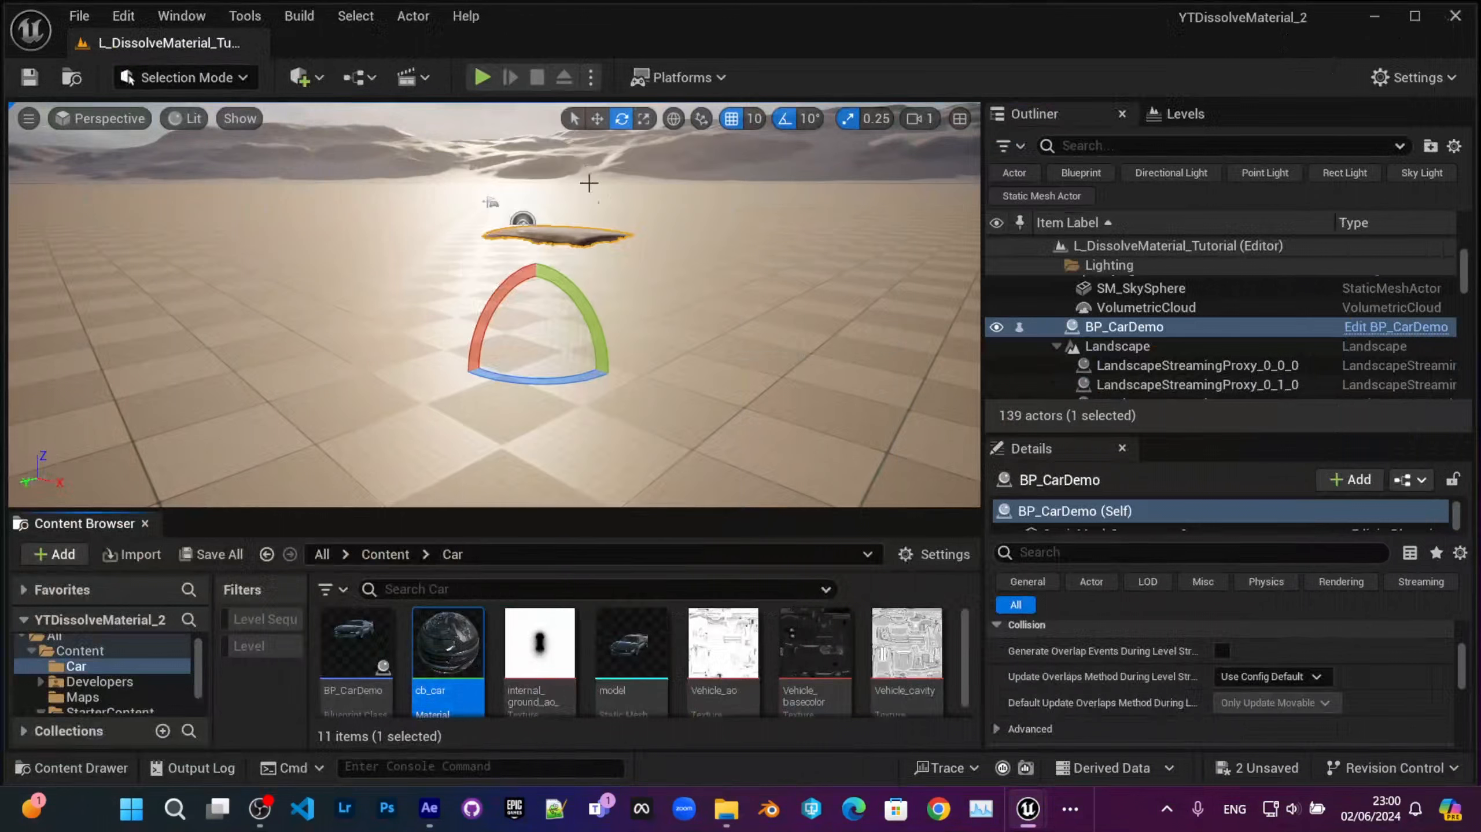
key(Return)
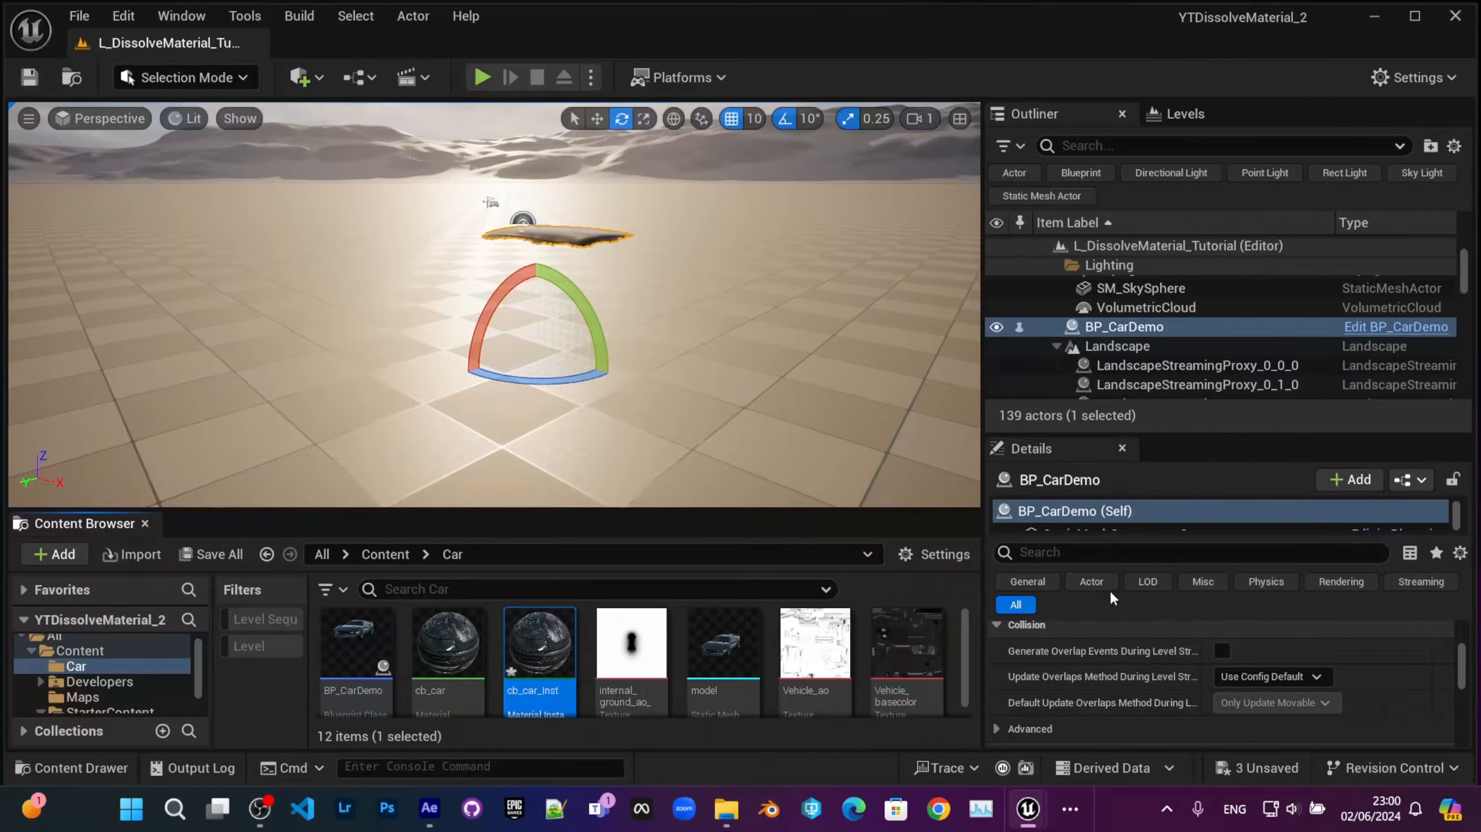
Step: Assign cb_car_Inst to material Element 0 of BP_CarDemo's StaticMeshComponent0
drag(1080, 537, 1081, 594)
click(1110, 535)
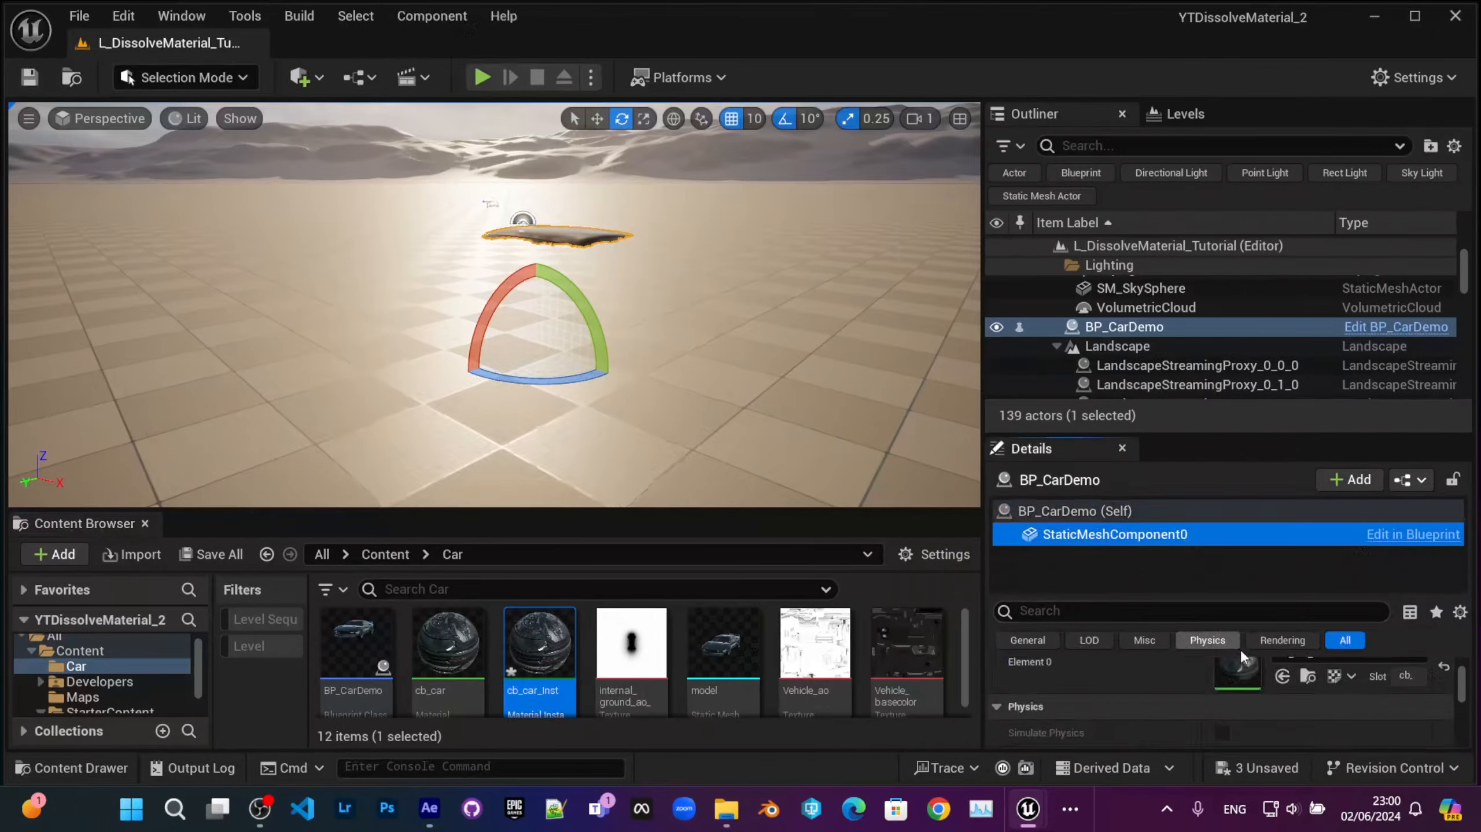
drag(1145, 436, 1145, 345)
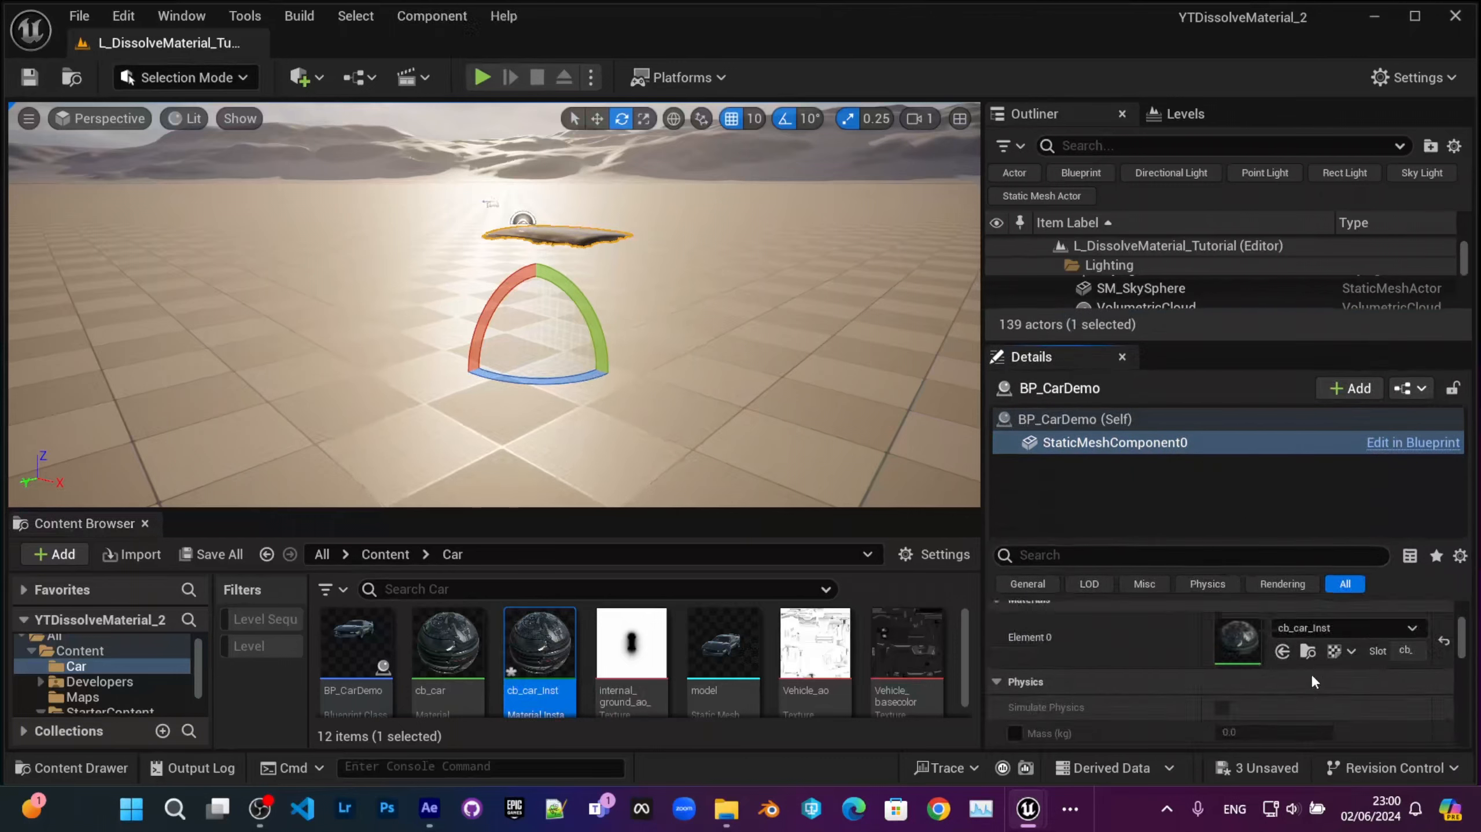
drag(576, 639, 1282, 676)
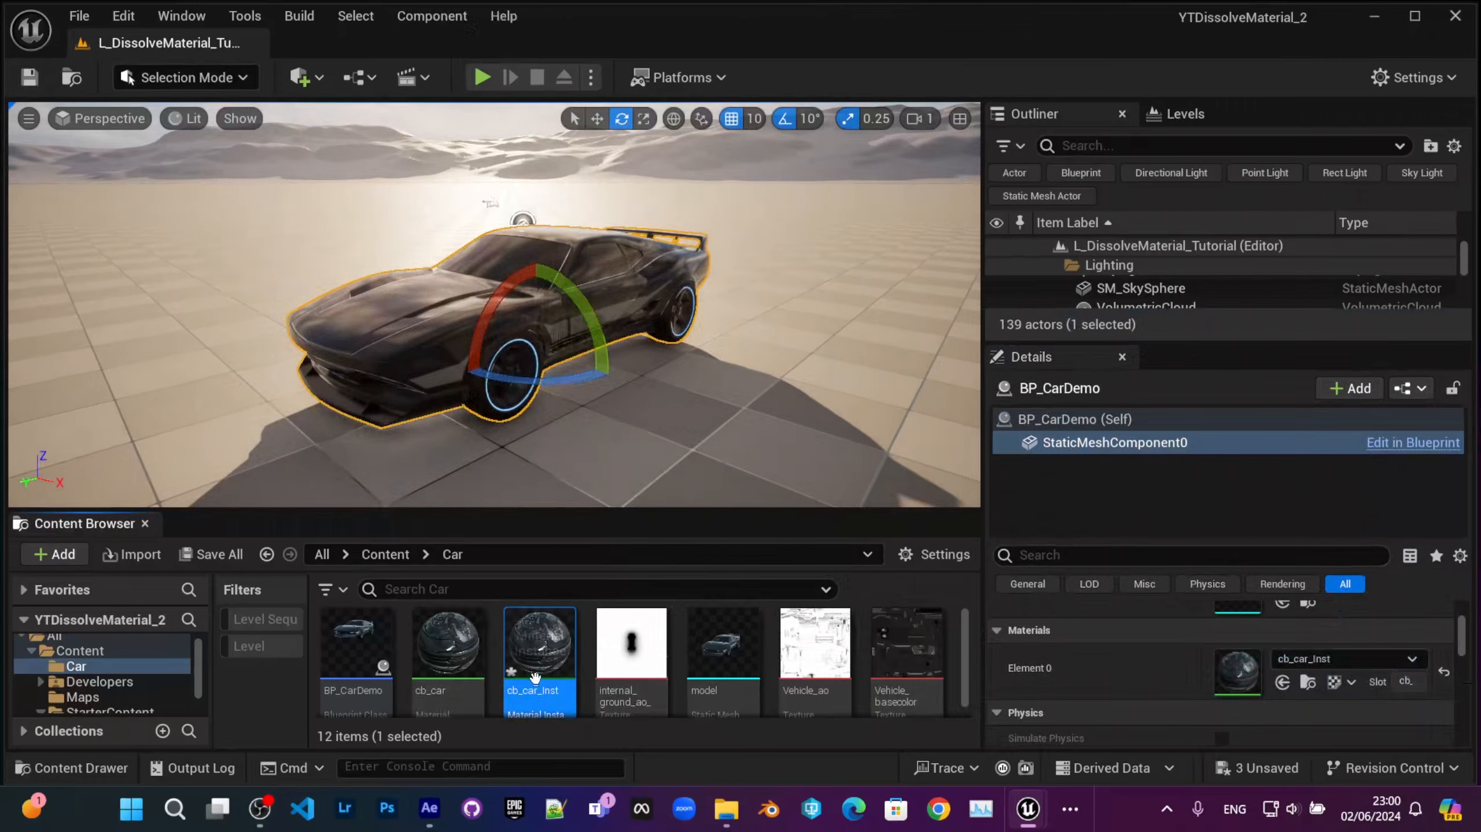
Step: Open cb_car_Inst, enable its Offset parameter override, and move the editor window so the car stays in view
double_click(540, 644)
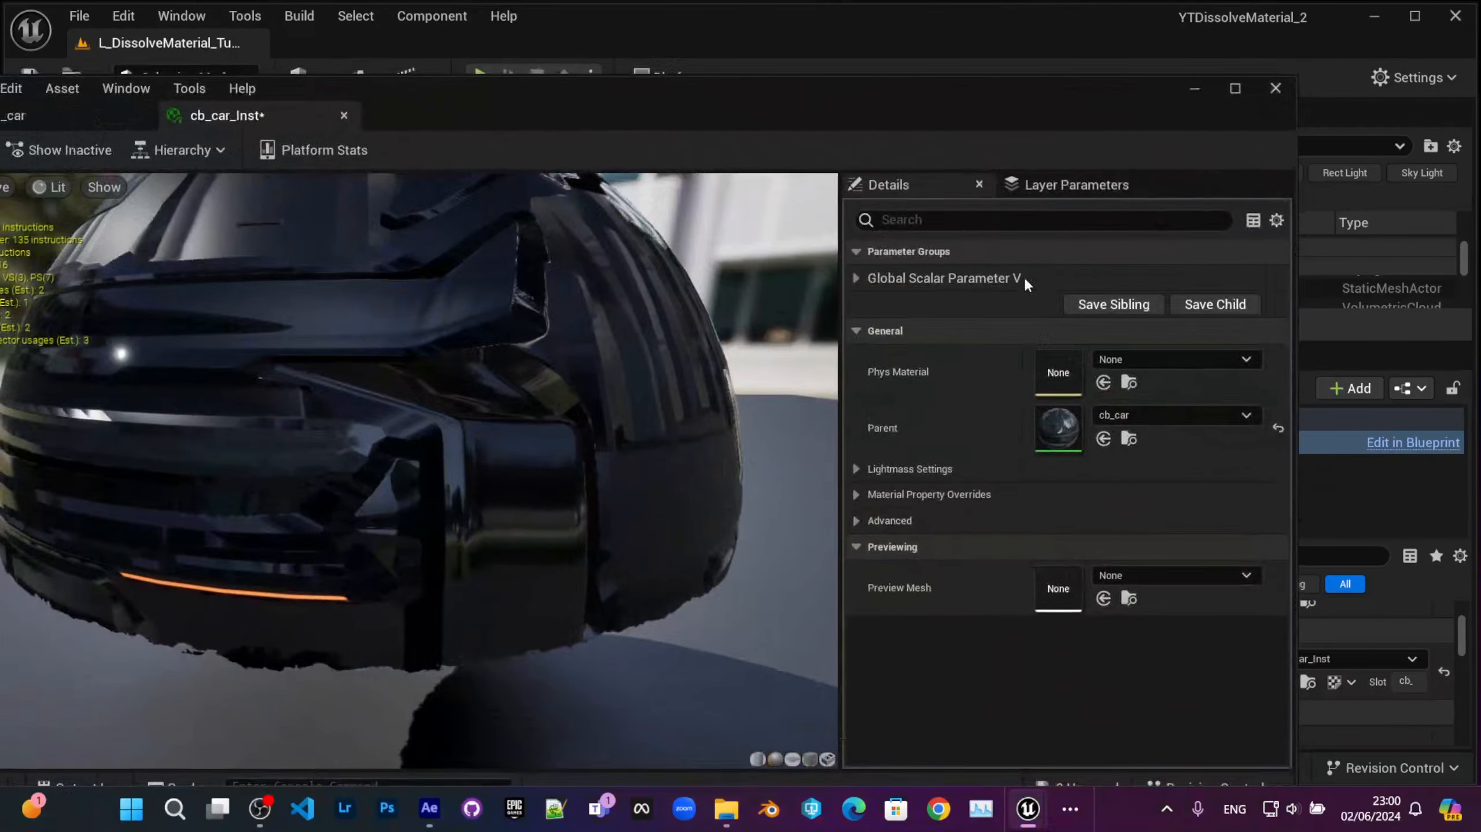
click(863, 277)
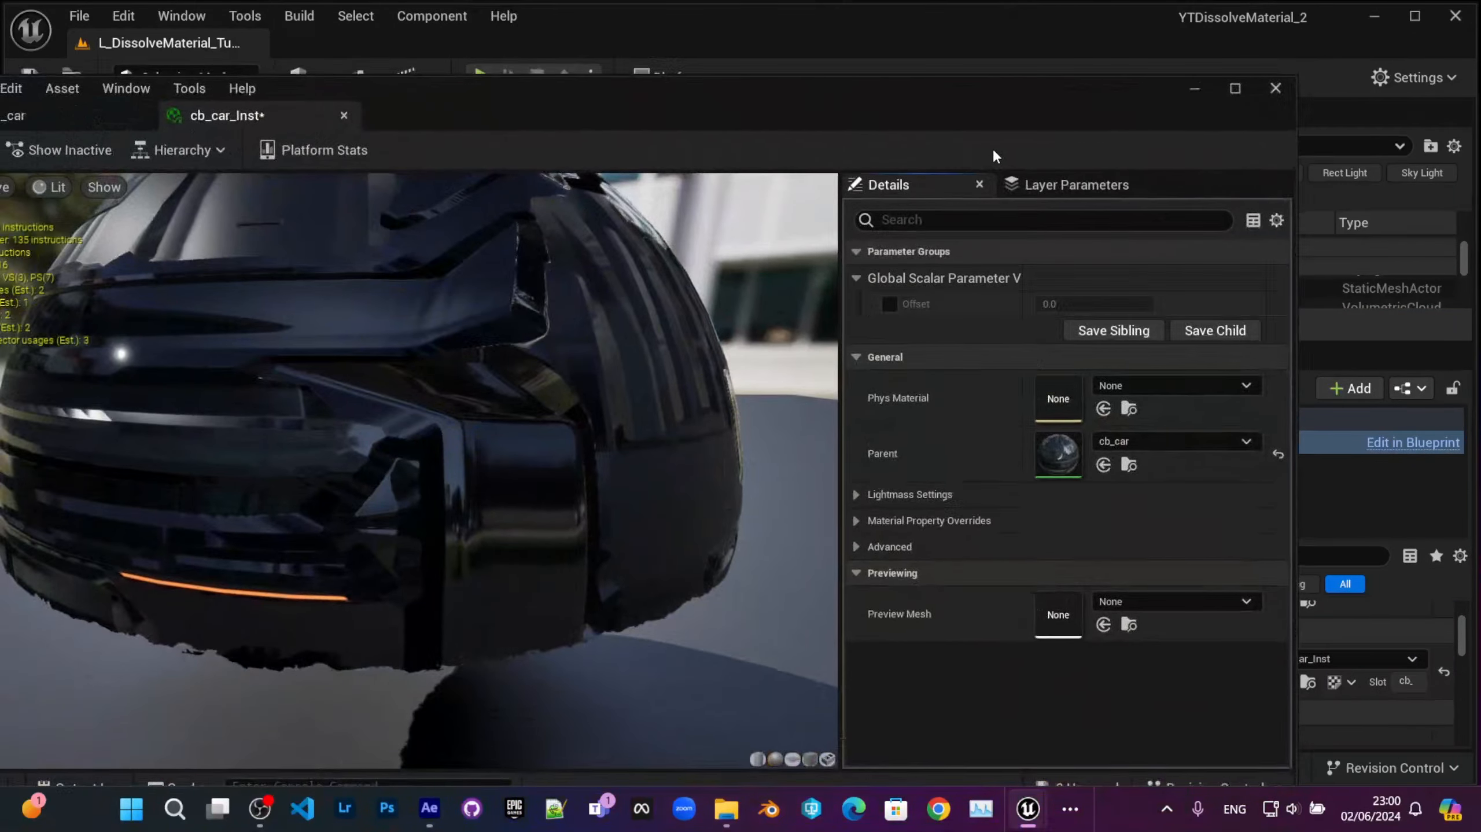
drag(915, 108, 836, 378)
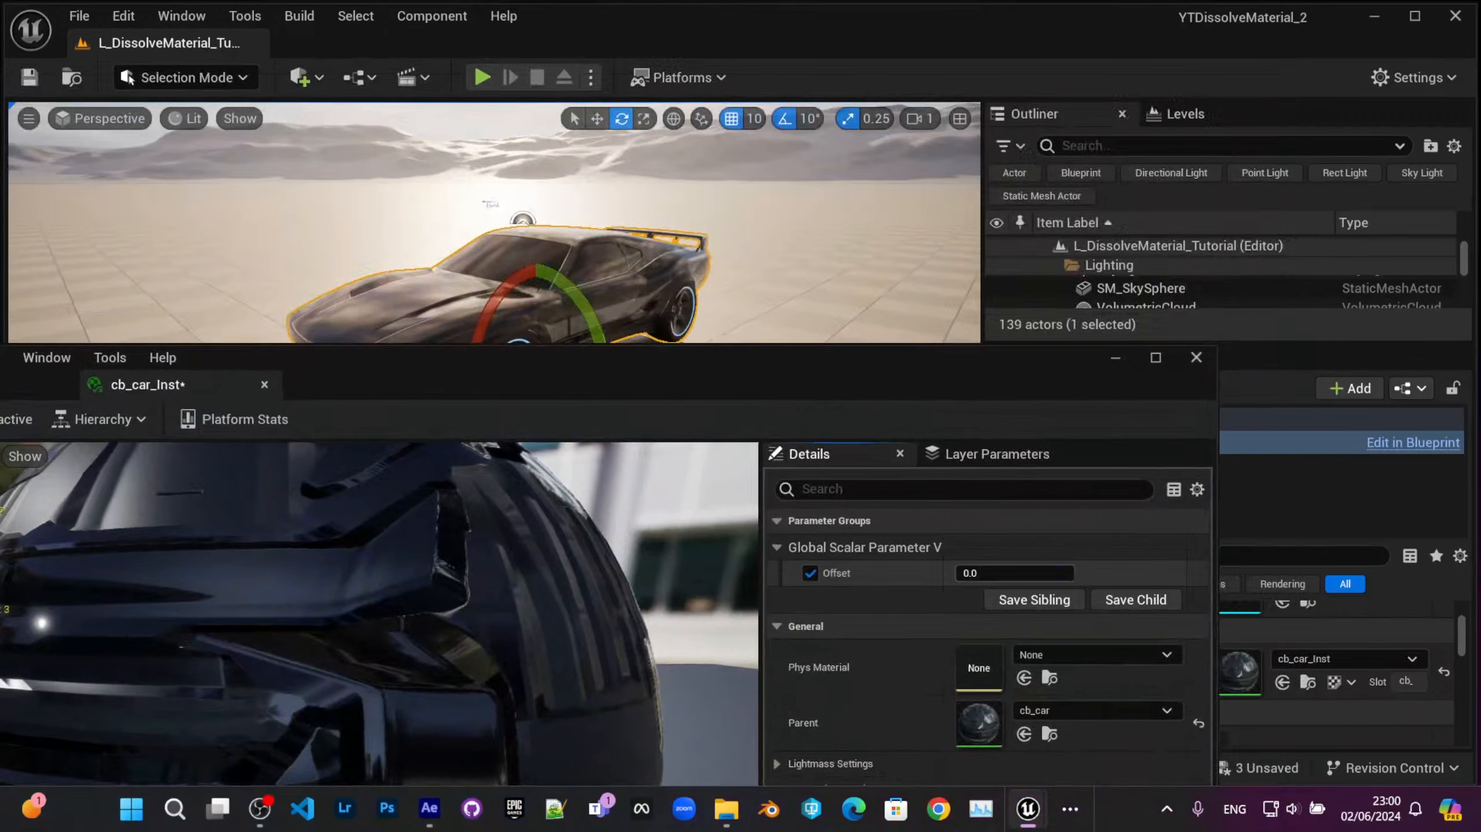
Step: Scrub Offset in cb_car_Inst up to about 9.57 and back to about 5.25, inspecting the car's dissolve in the level
drag(1014, 574, 1069, 573)
drag(769, 384, 833, 454)
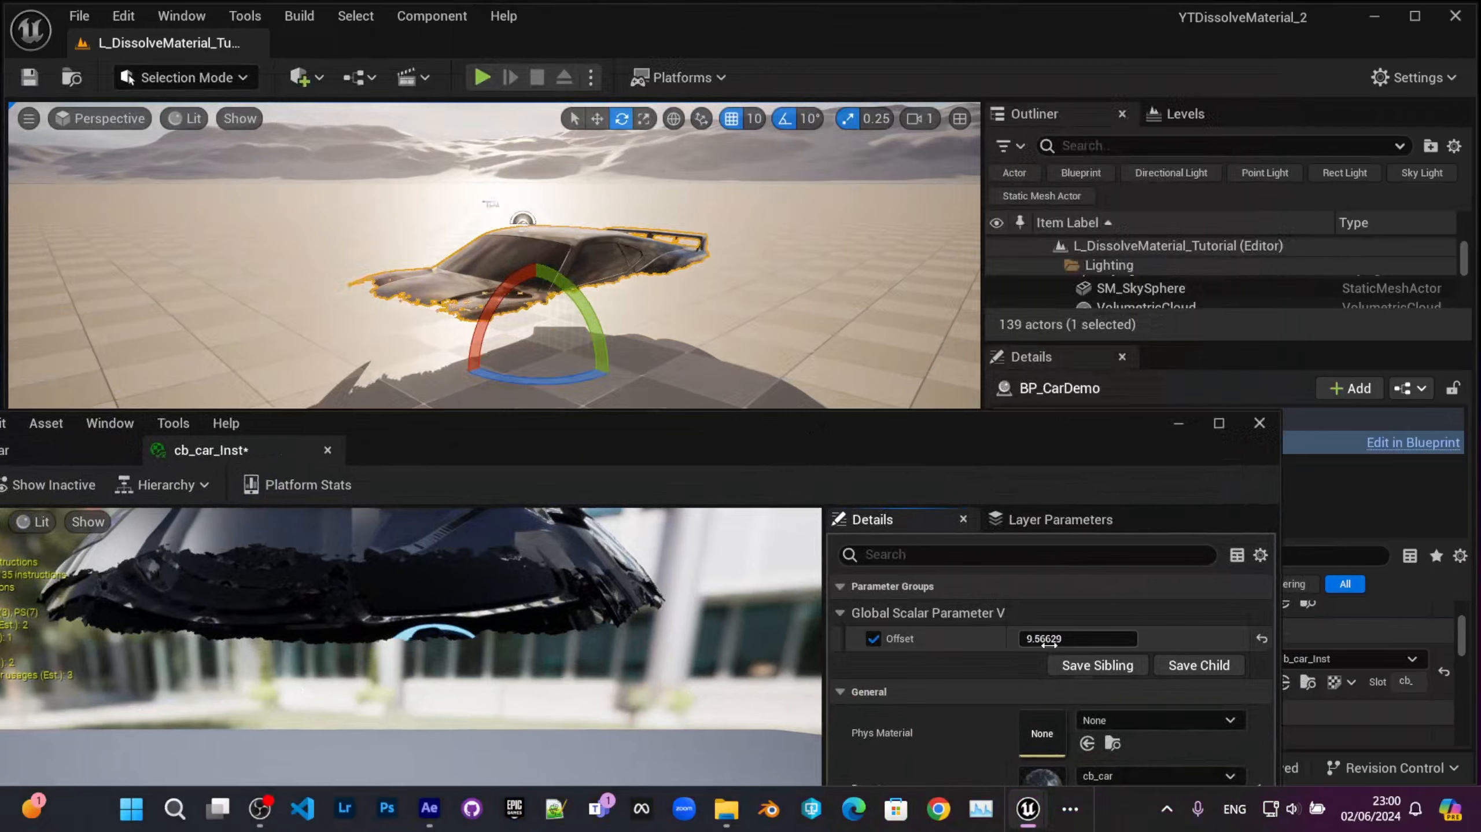
drag(900, 415, 1093, 386)
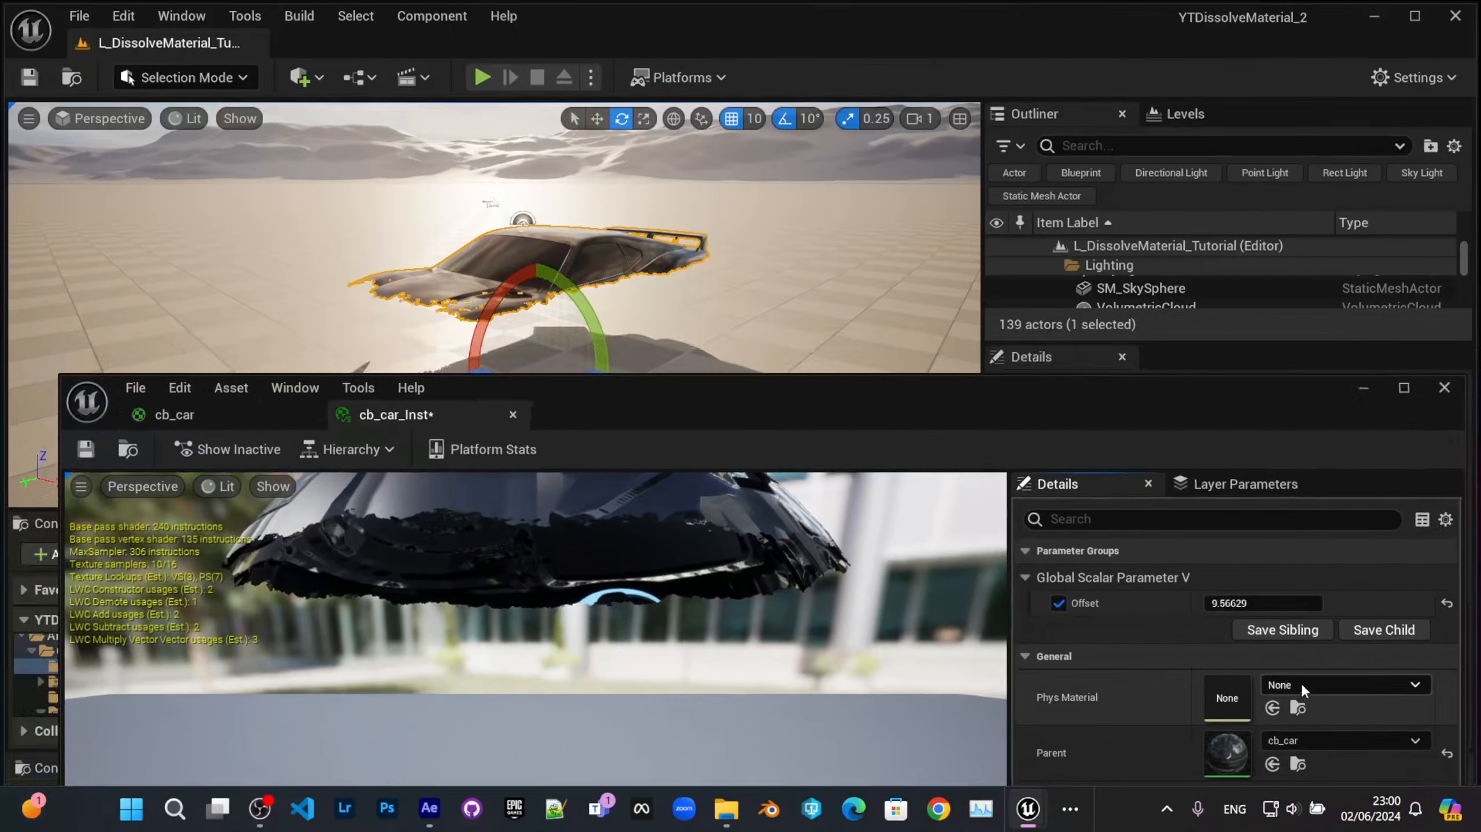
drag(1260, 603, 1207, 603)
drag(1017, 420, 977, 530)
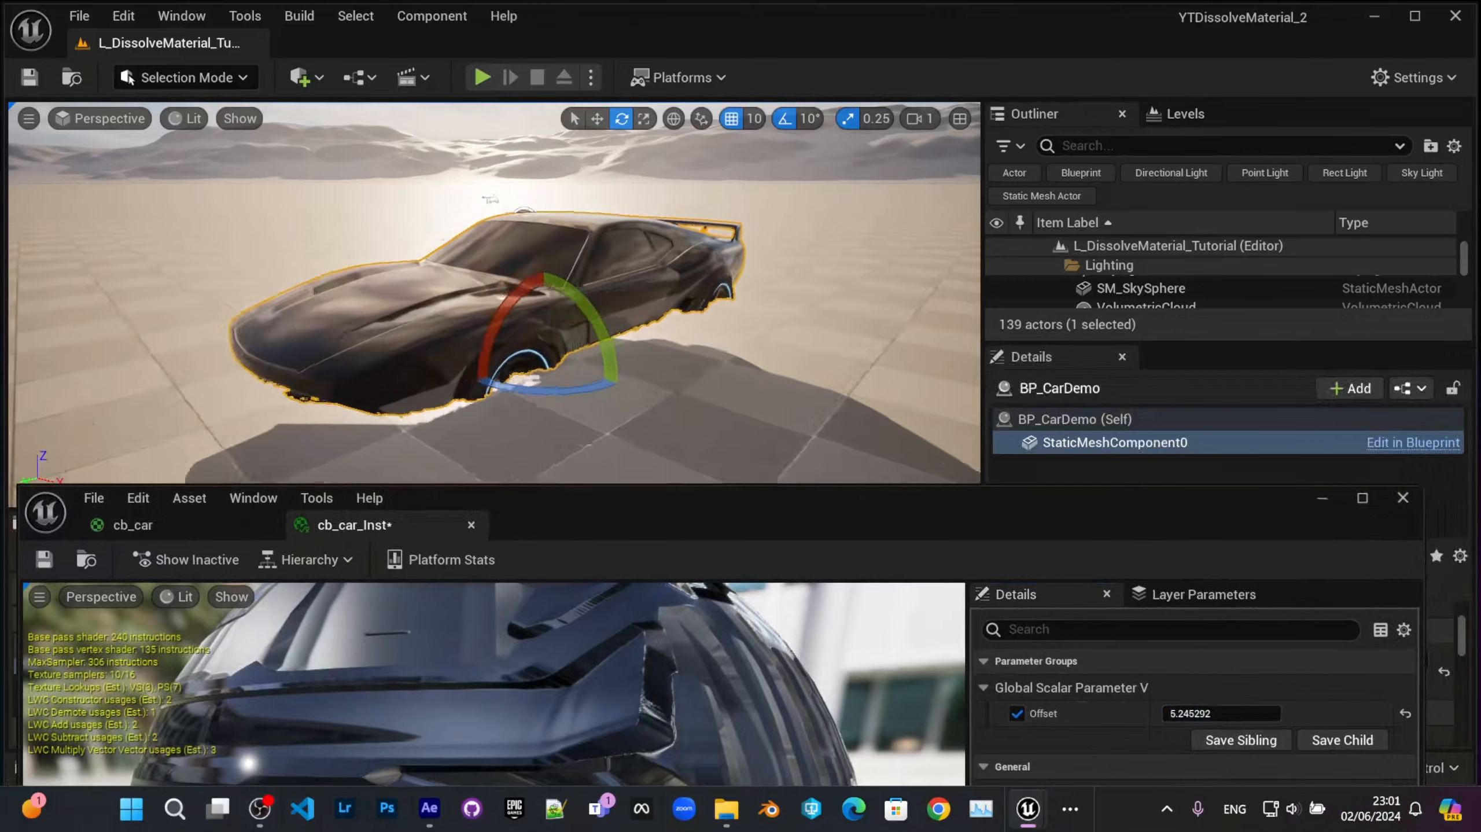
right_drag(495, 293, 563, 265)
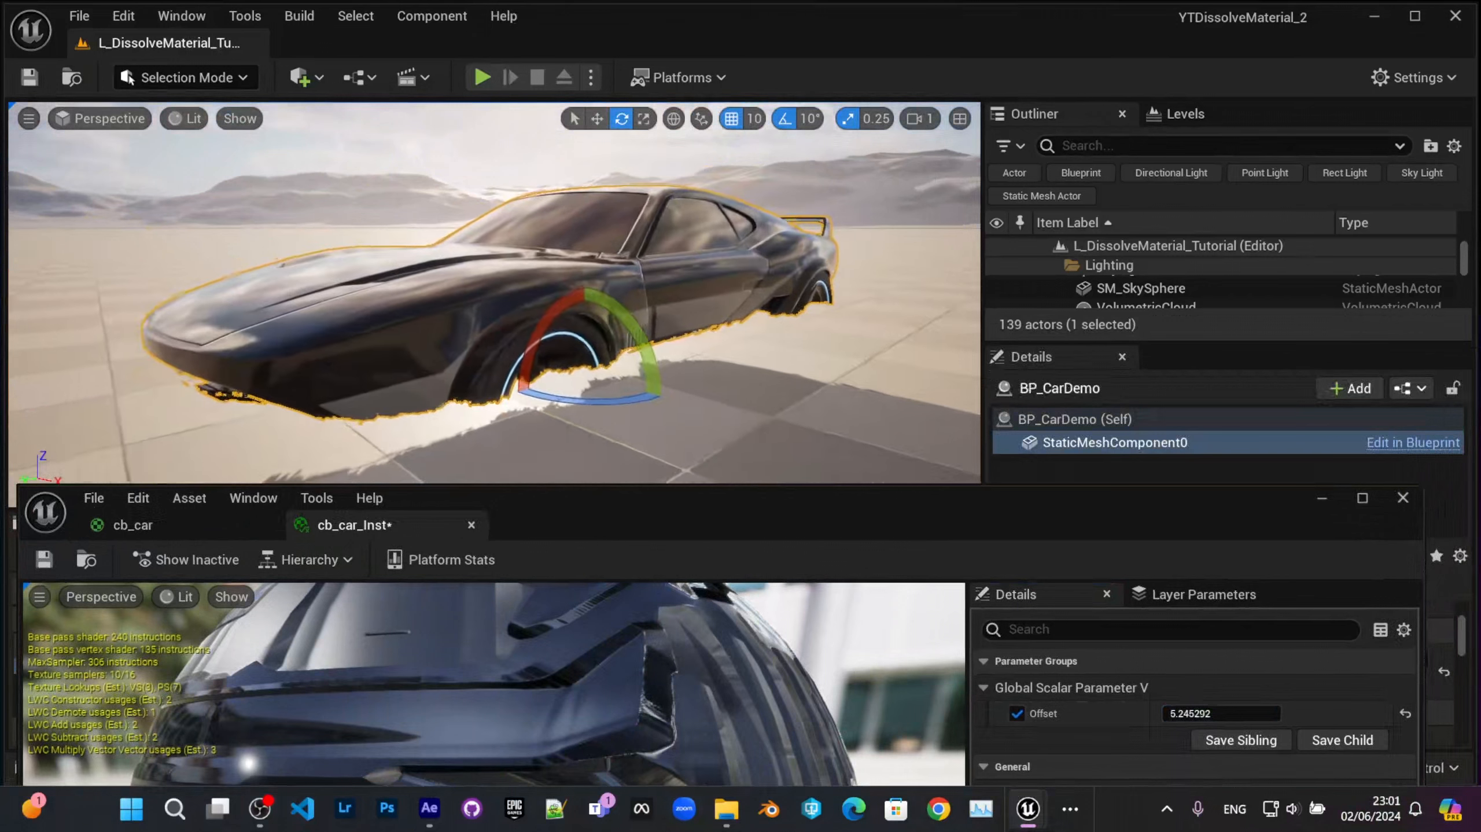
Step: Try turning off Two Sided in the cb_car material, apply it, and inspect the car's underside in the level
drag(717, 547, 851, 146)
click(309, 130)
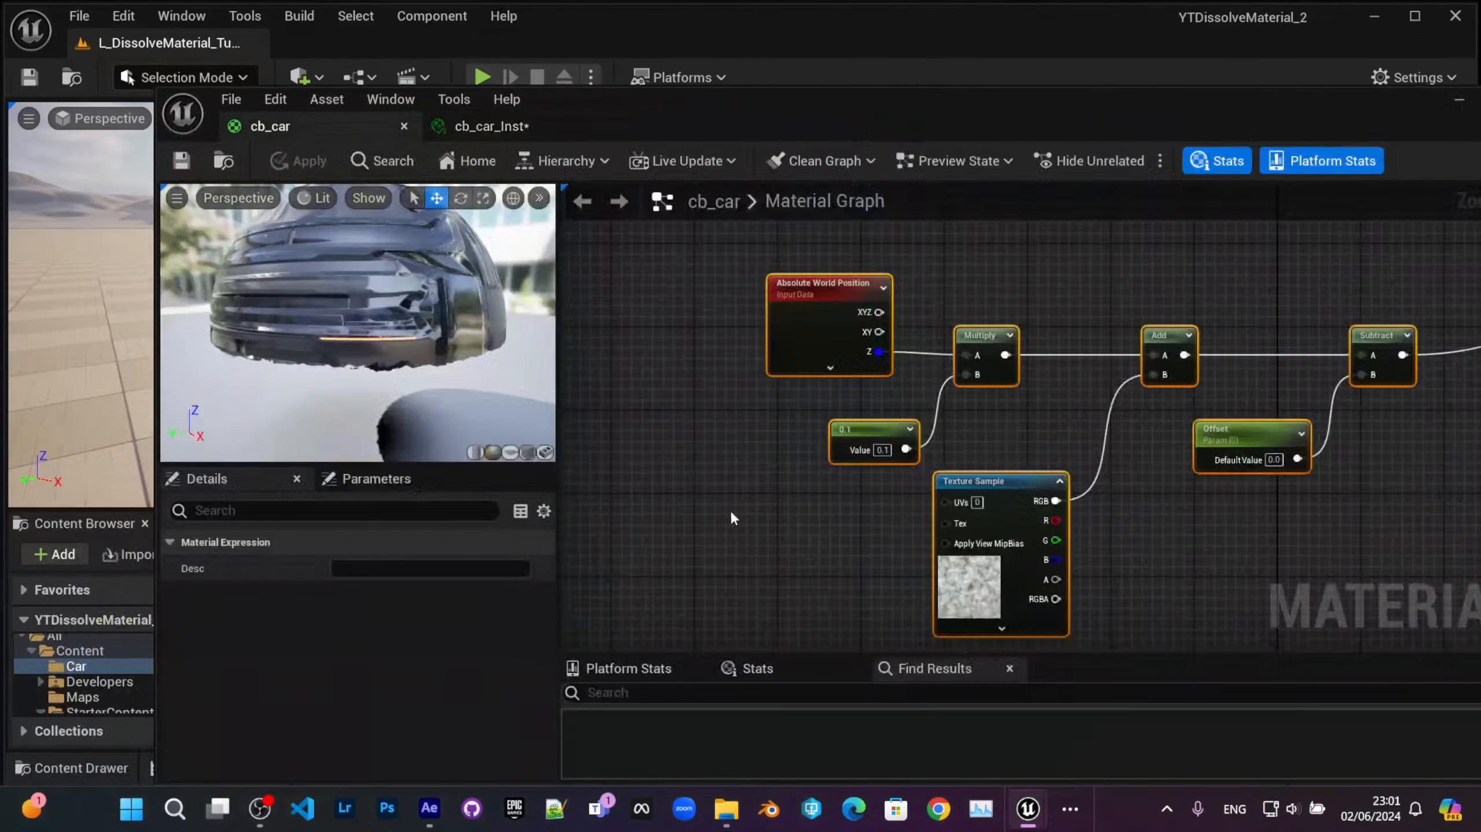
right_drag(1149, 409, 638, 471)
right_drag(1416, 328, 1095, 398)
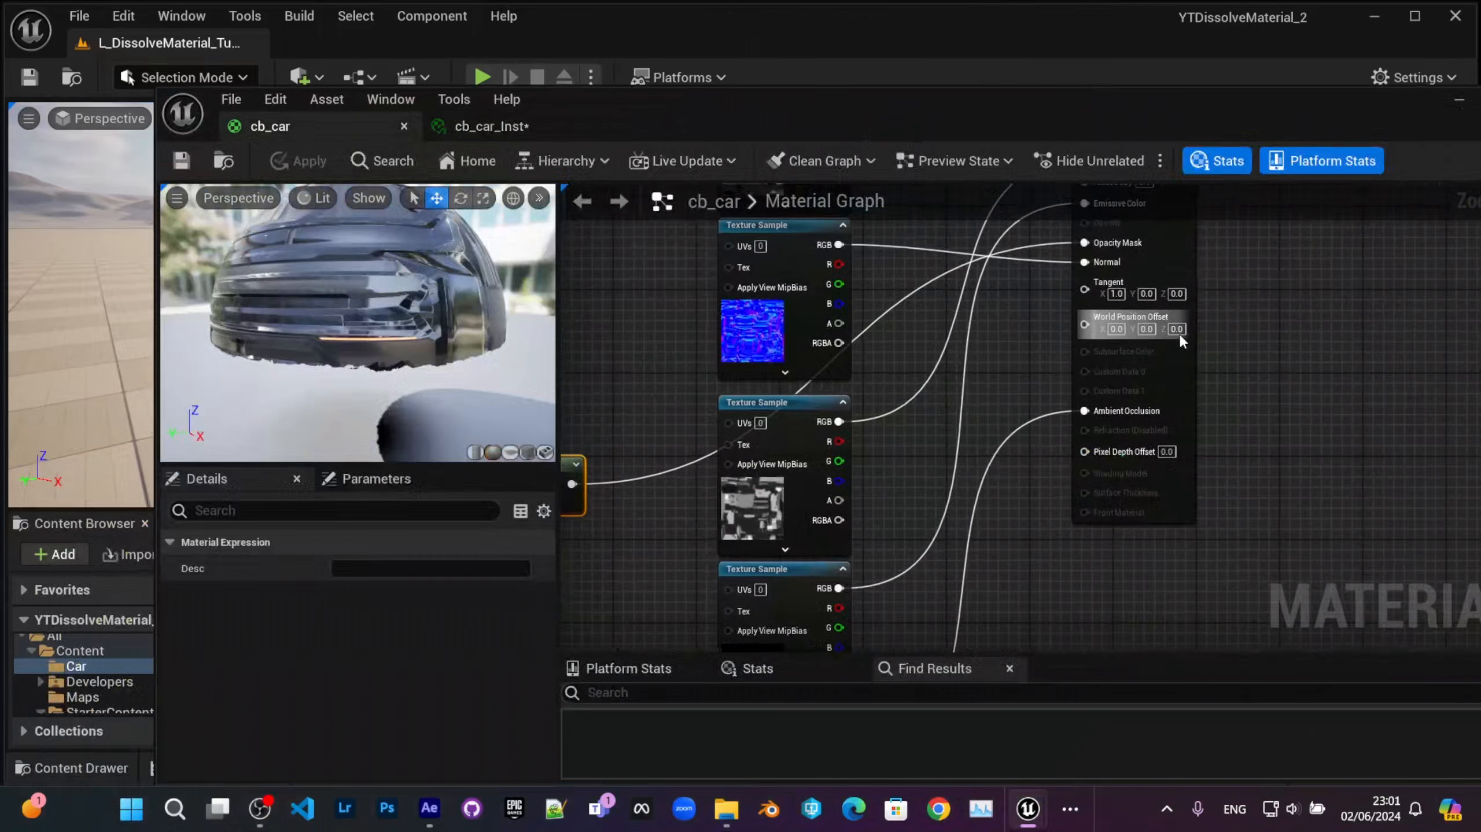
click(1097, 443)
scroll(387, 667, down, 1)
click(333, 615)
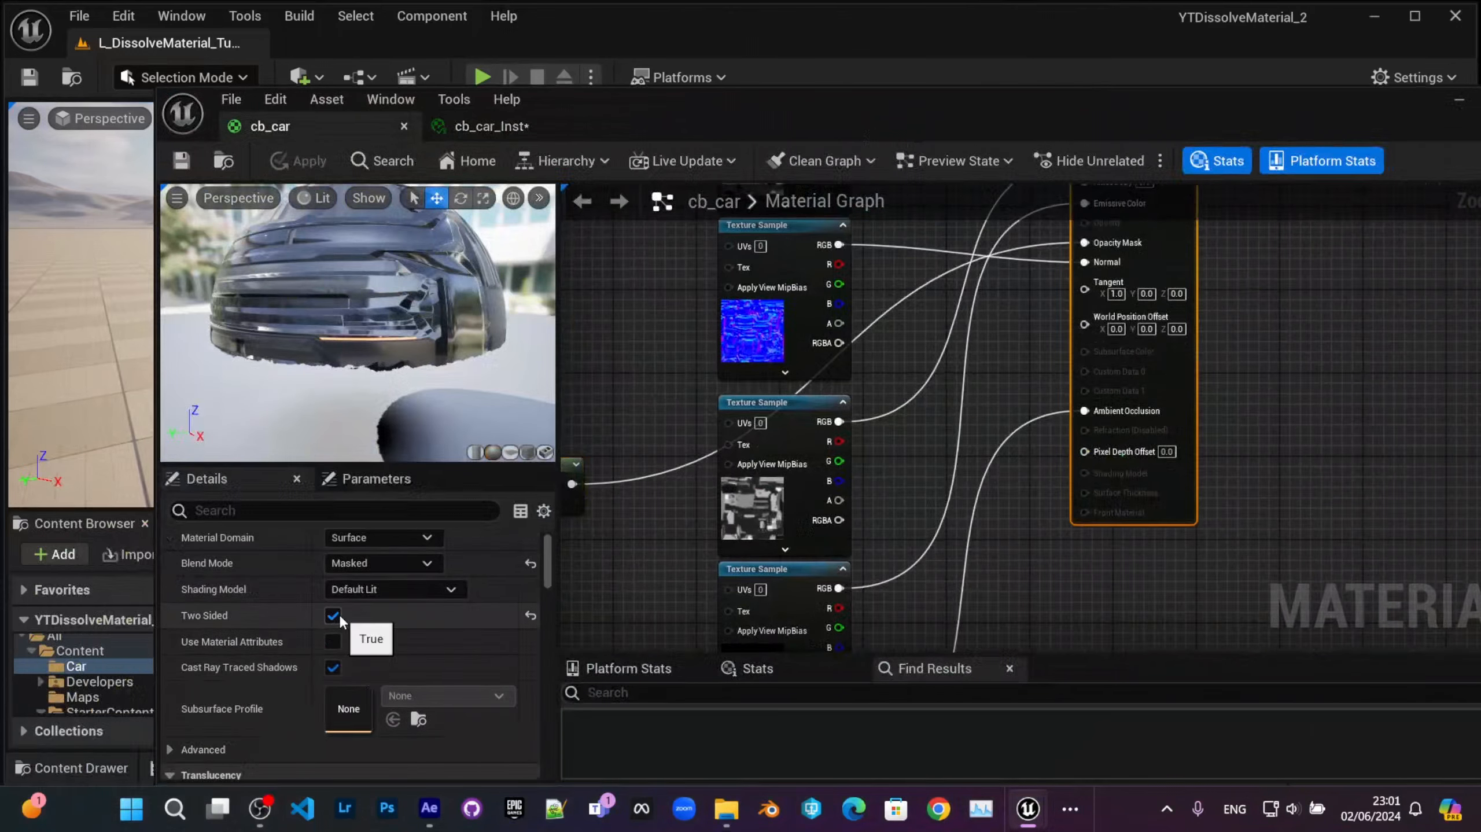
click(333, 616)
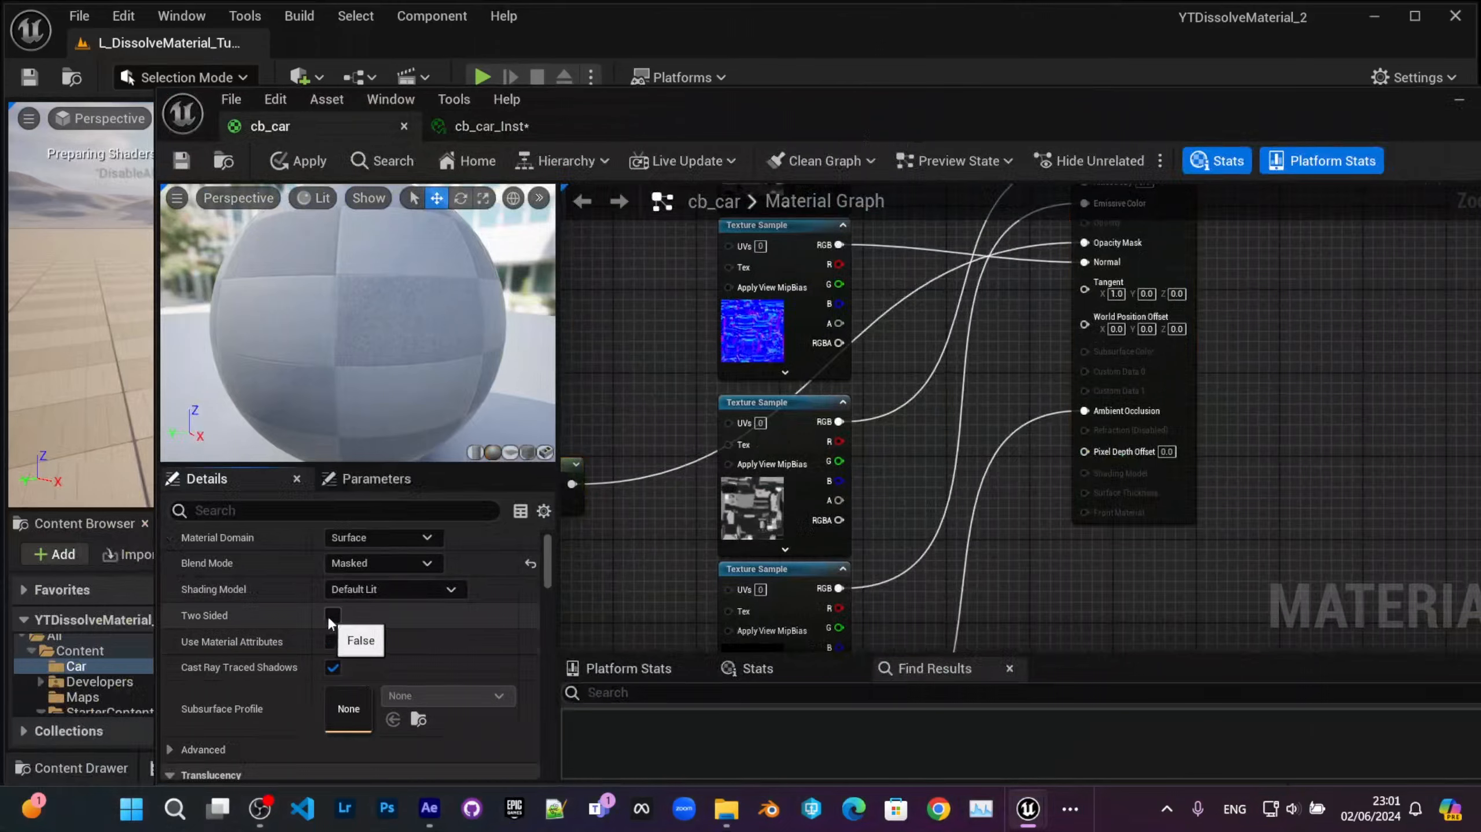
drag(970, 90, 997, 523)
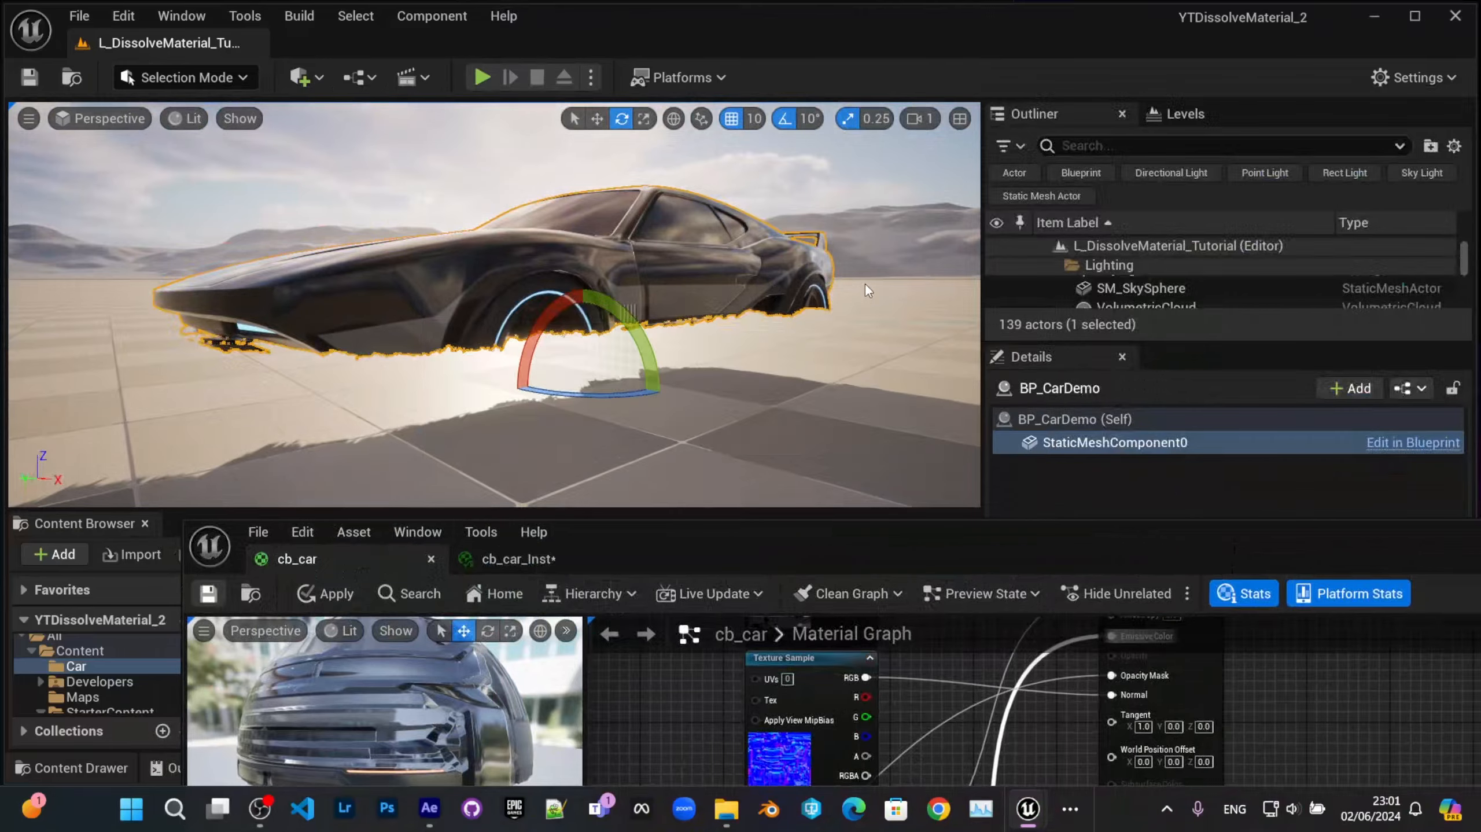
alt+drag(862, 287, 862, 228)
alt+drag(691, 339, 732, 338)
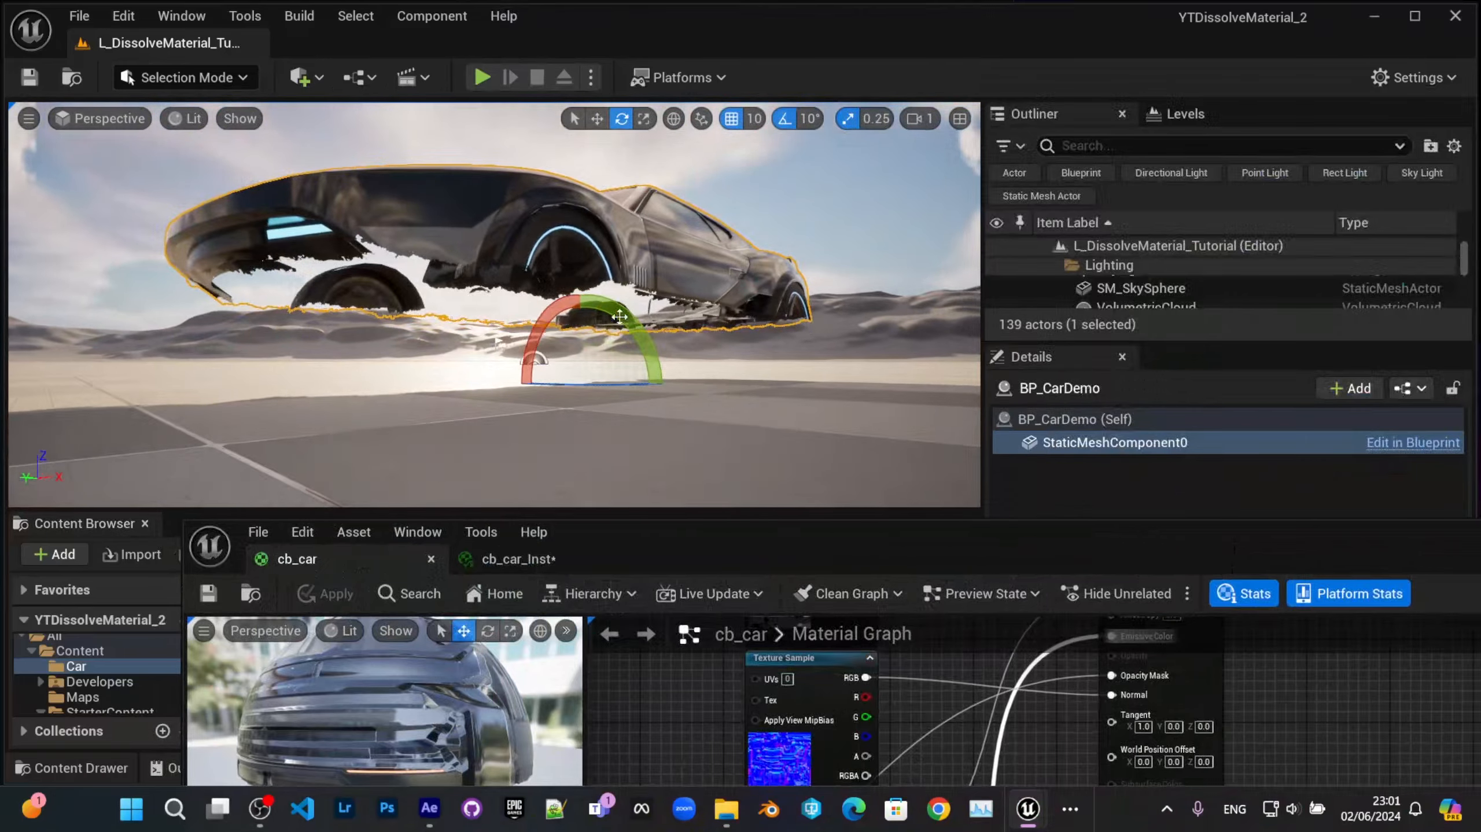
alt+drag(620, 316, 659, 304)
Step: Turn Two Sided back on in the cb_car material, apply the change, and check the car in the level
drag(754, 558, 783, 180)
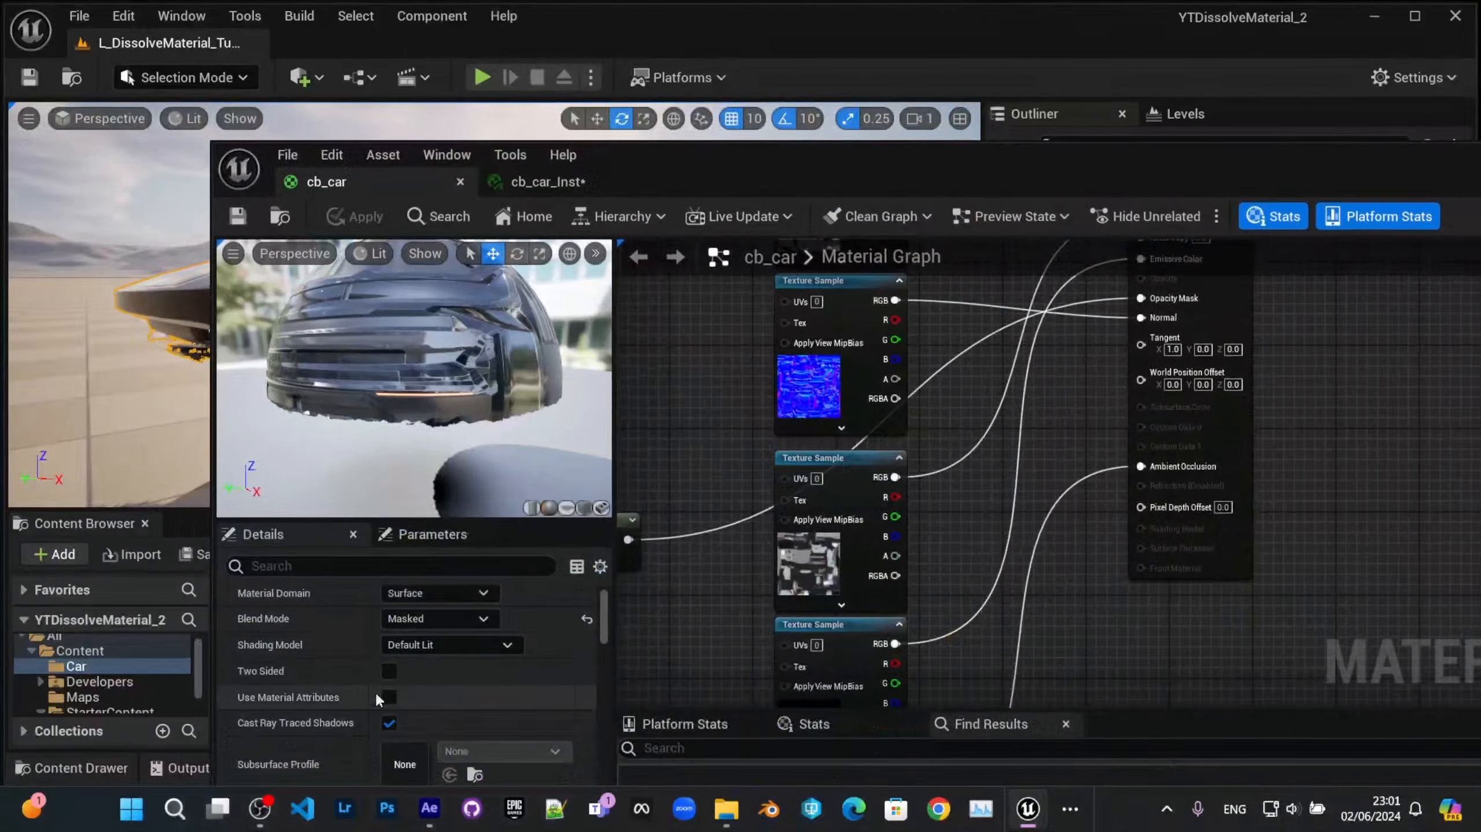
click(390, 669)
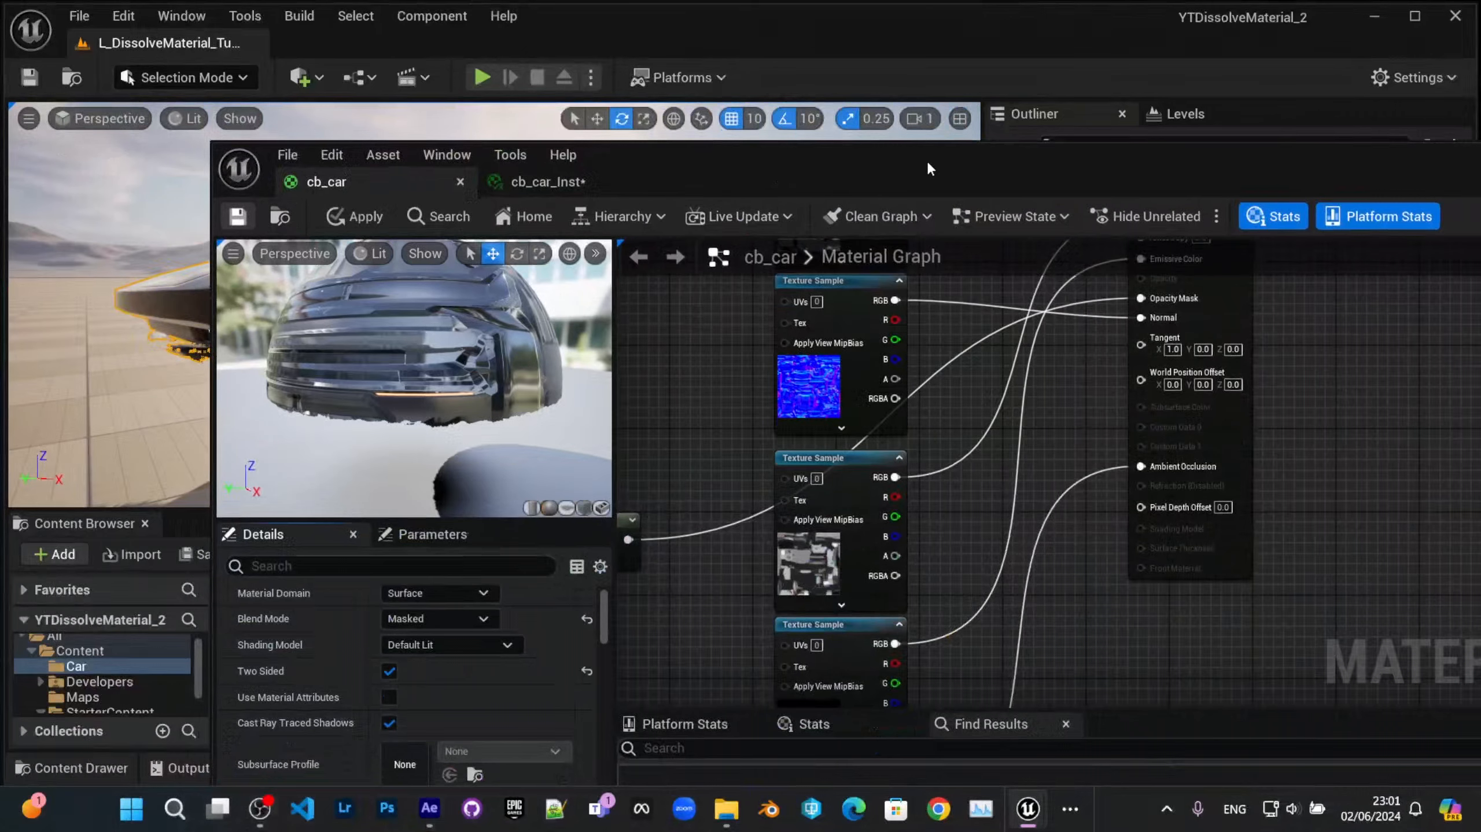
drag(842, 182, 763, 507)
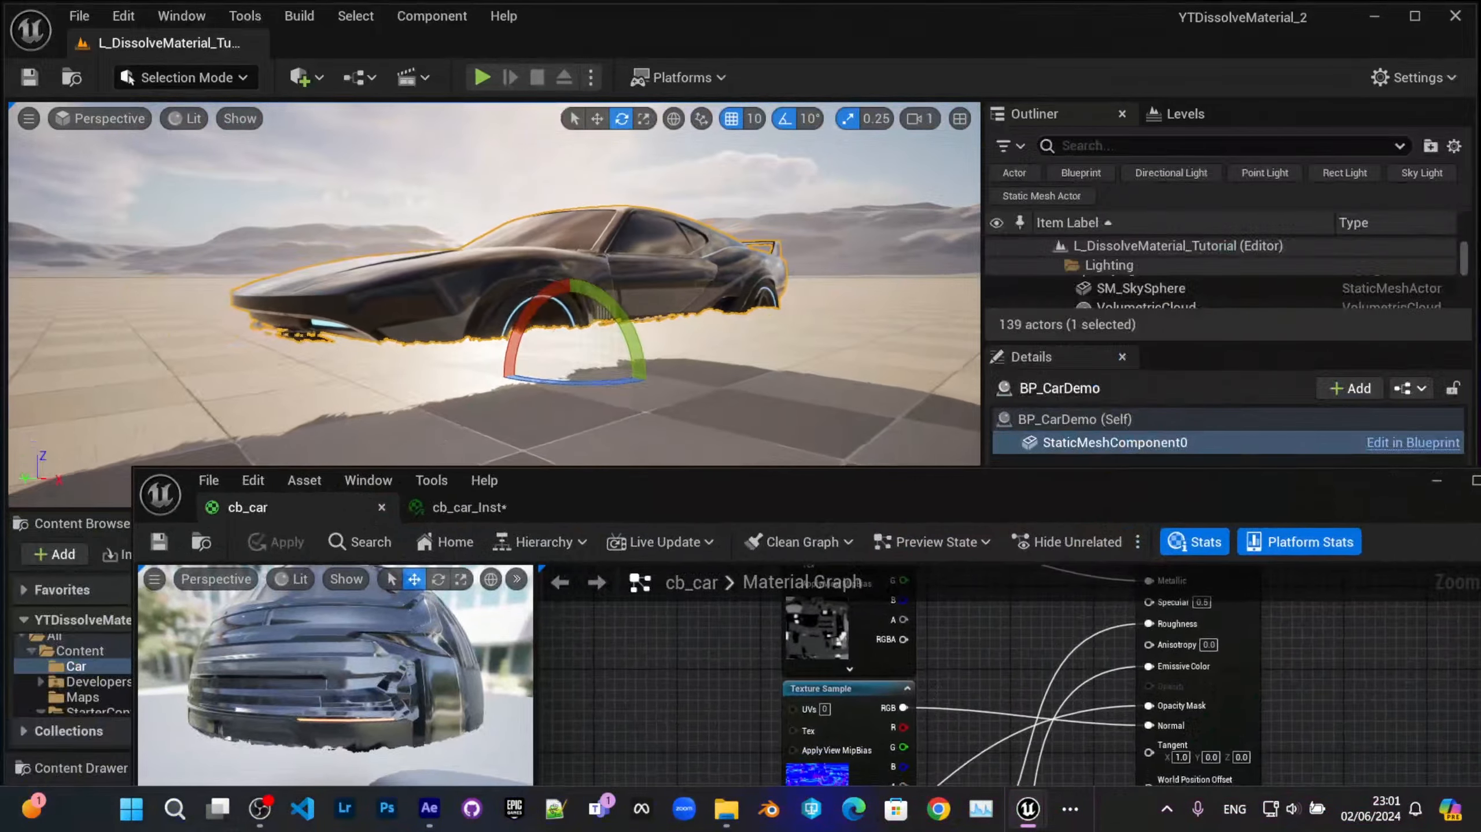
alt+drag(624, 457, 623, 487)
scroll(623, 457, down, 3)
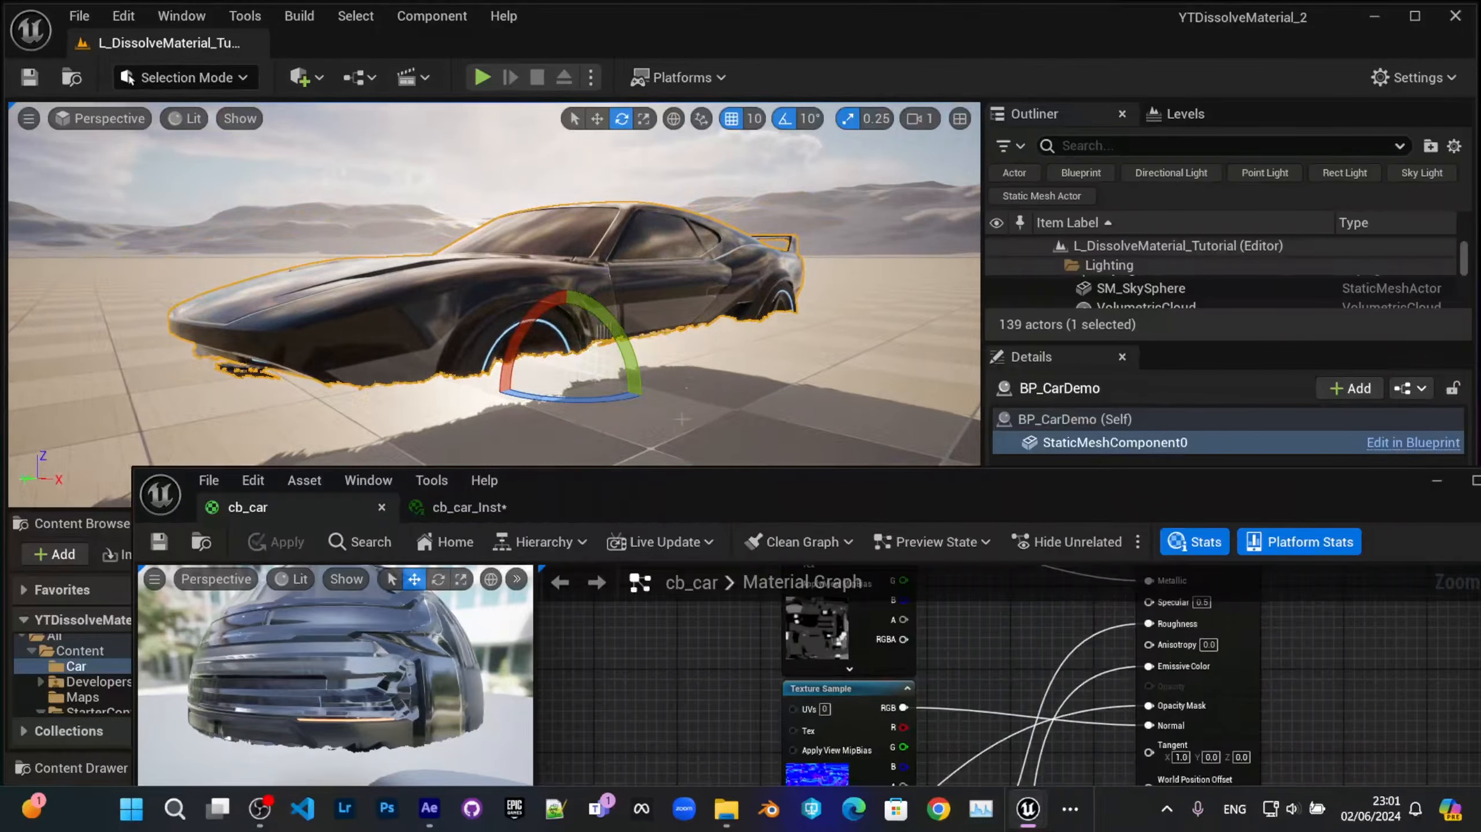
Step: Move the dissolve node group farther from the material's texture samples to free space after the Subtract node
drag(841, 511, 751, 77)
scroll(622, 449, down, 2)
scroll(622, 449, up, 2)
scroll(697, 368, up, 2)
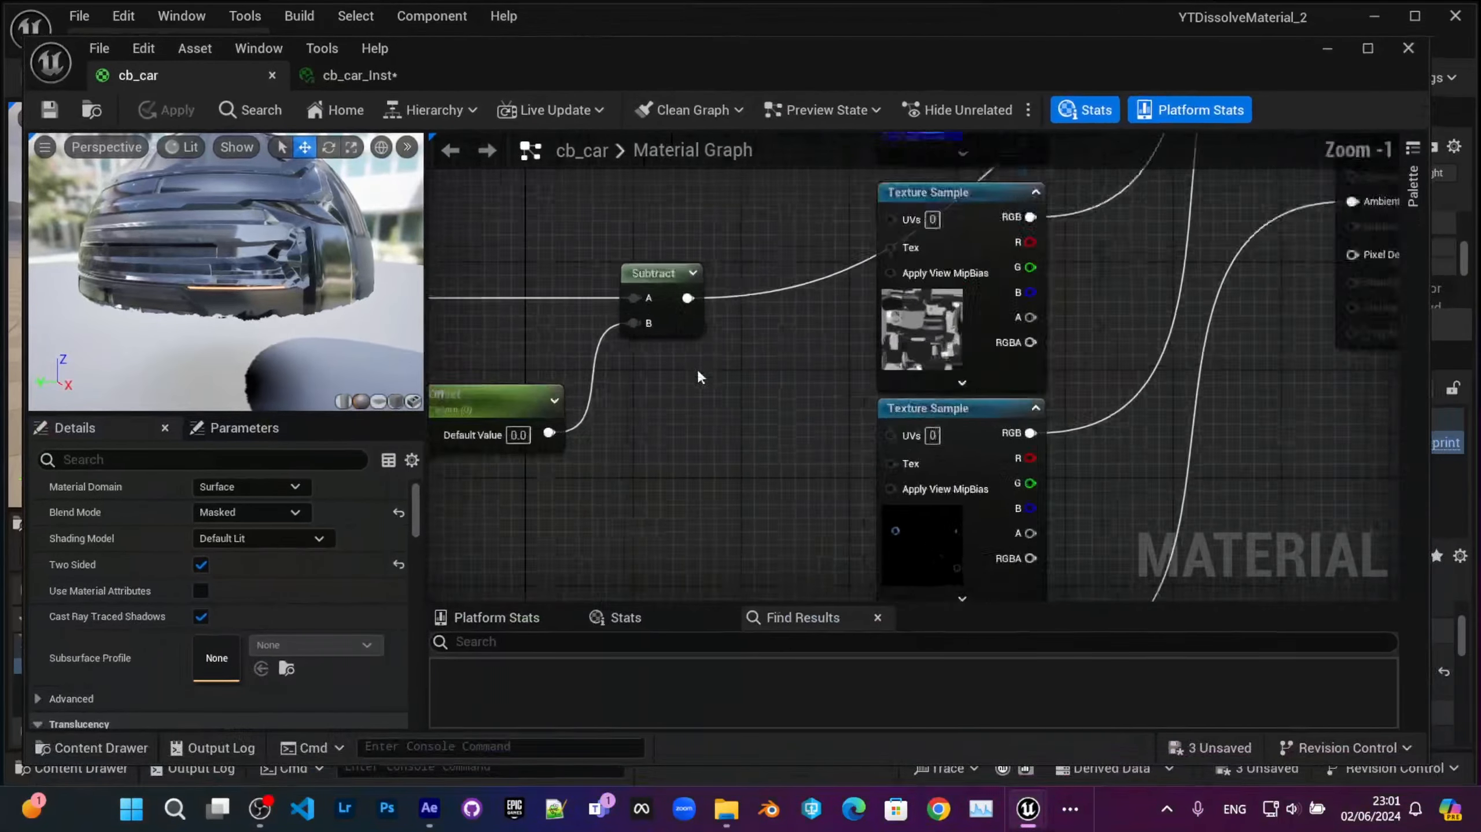
scroll(698, 372, down, 6)
drag(882, 436, 671, 298)
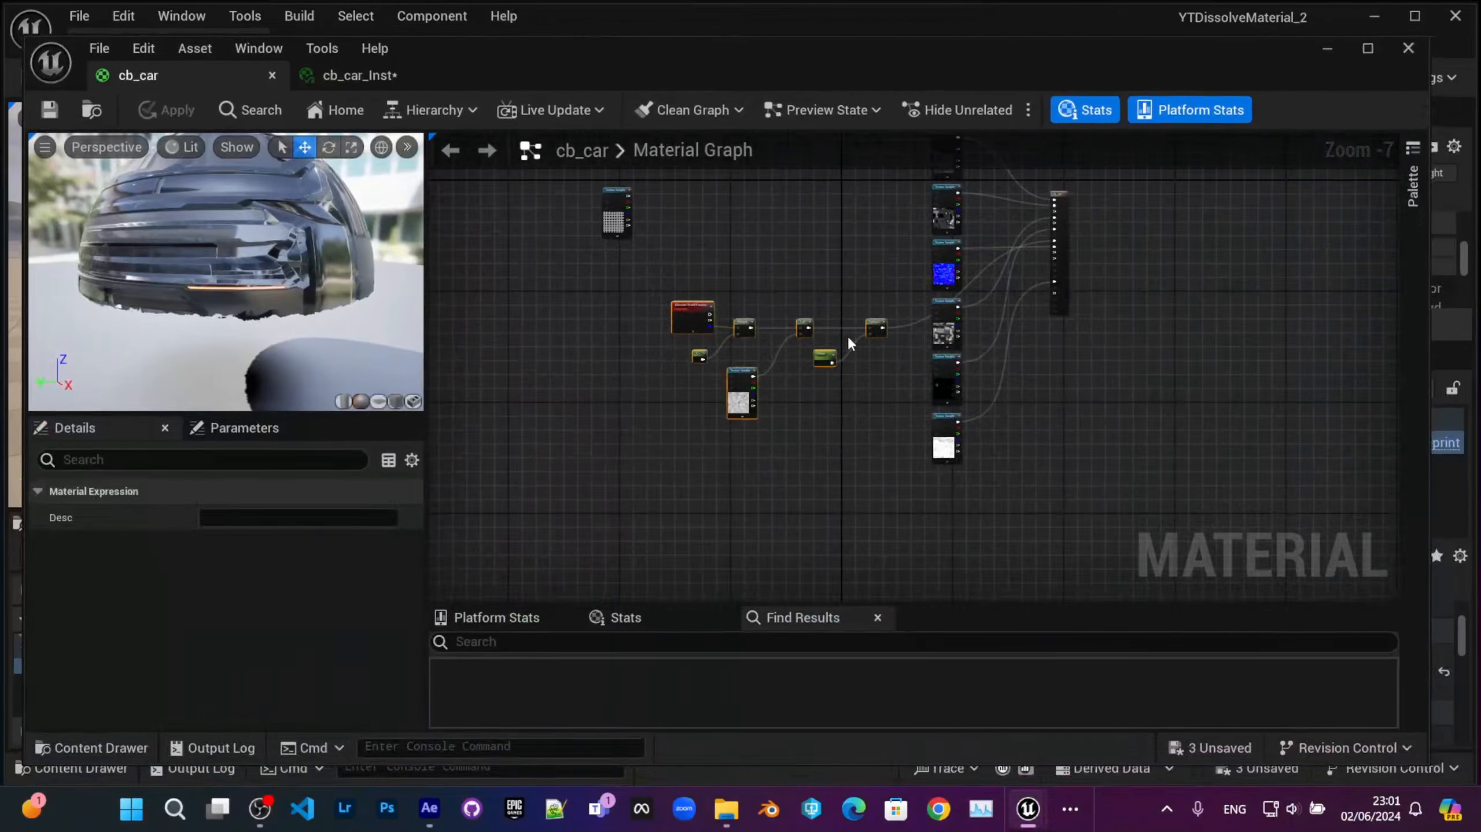
scroll(851, 332, up, 4)
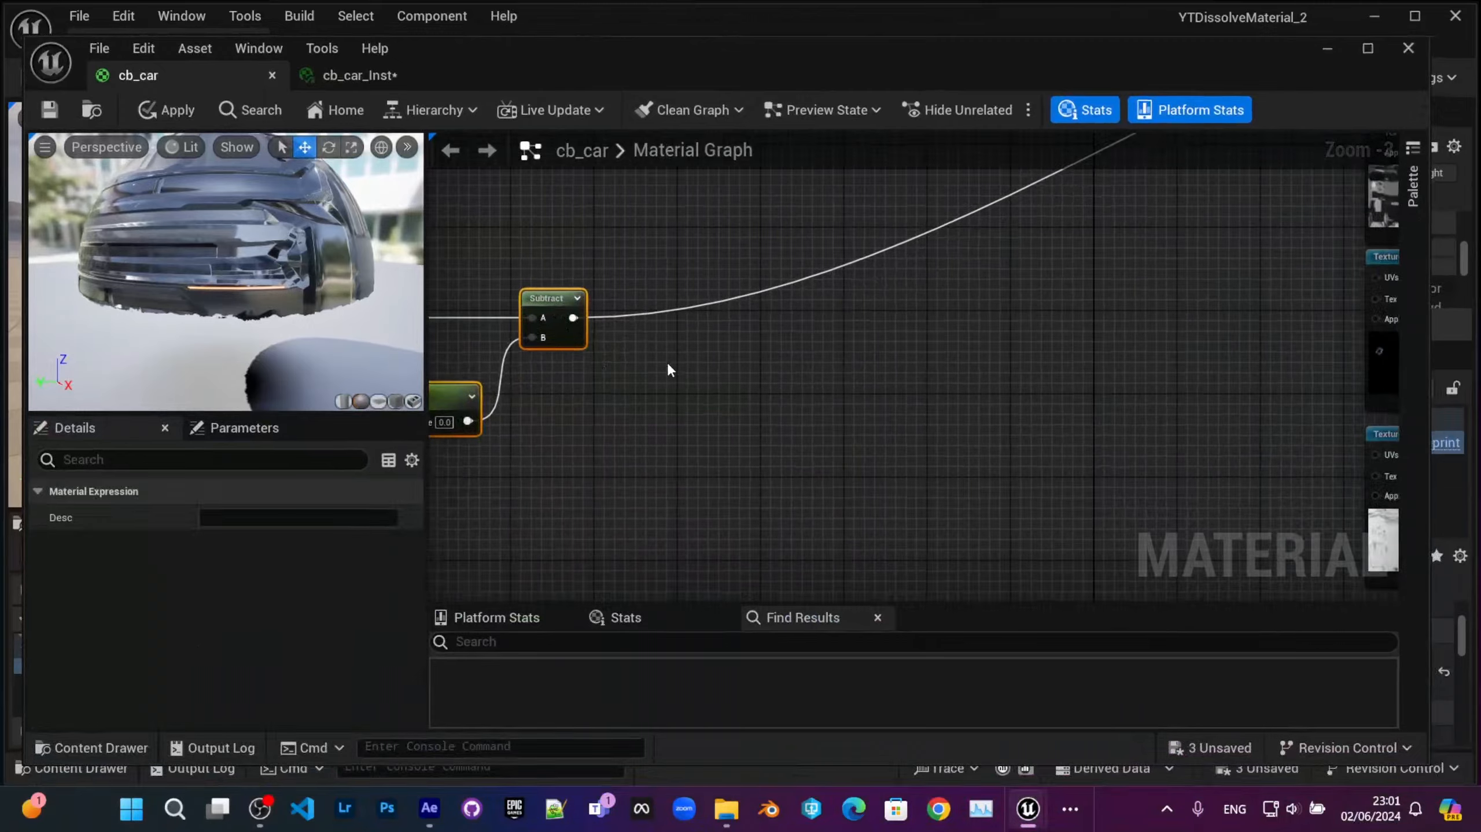
Step: Insert a OneMinus node between the Subtract node and the Opacity Mask connection, aligned with Subtract, and save cb_car
right_click(669, 367)
text(1-)
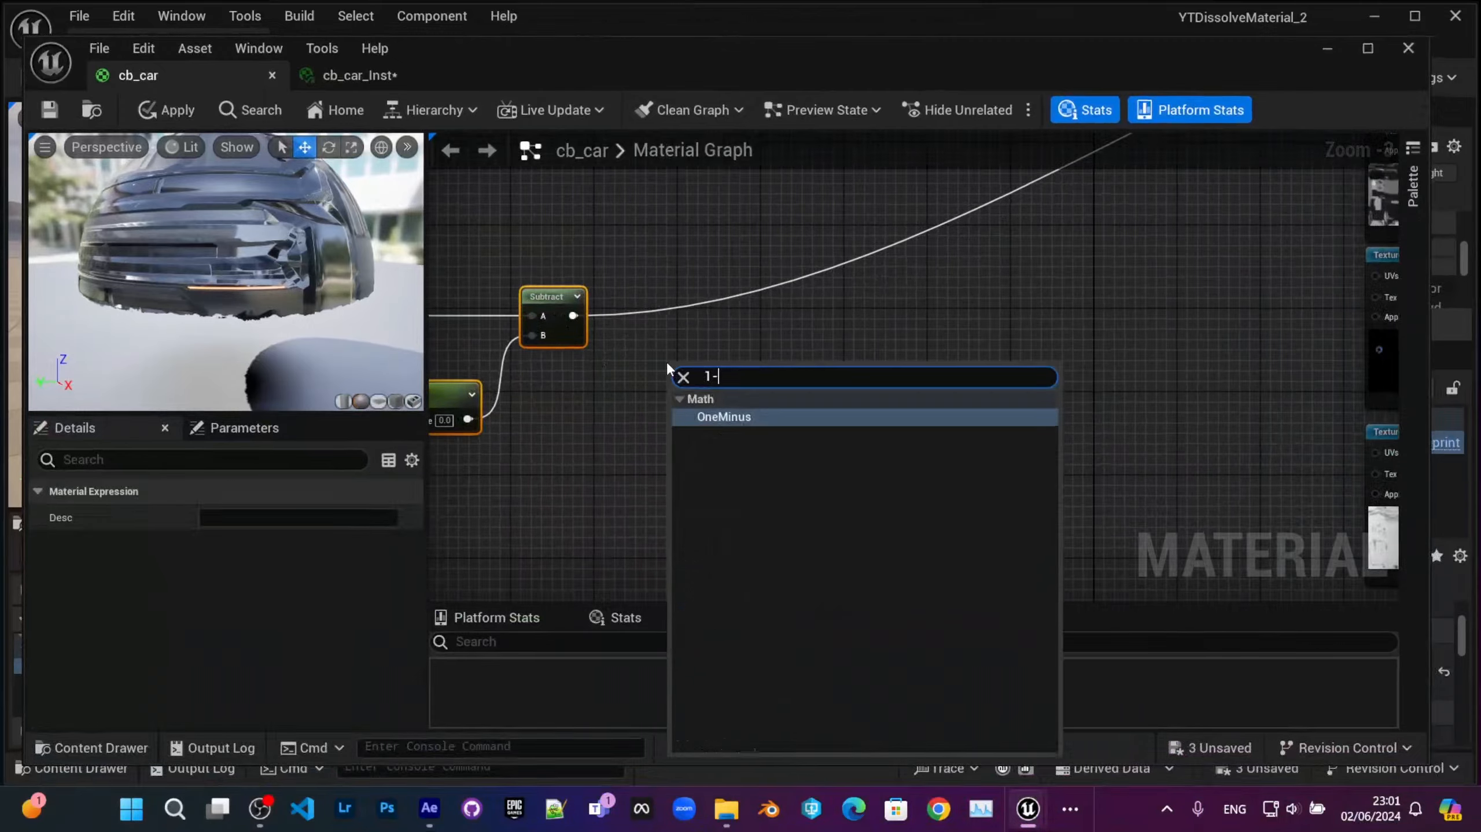
key(Return)
scroll(675, 361, up, 3)
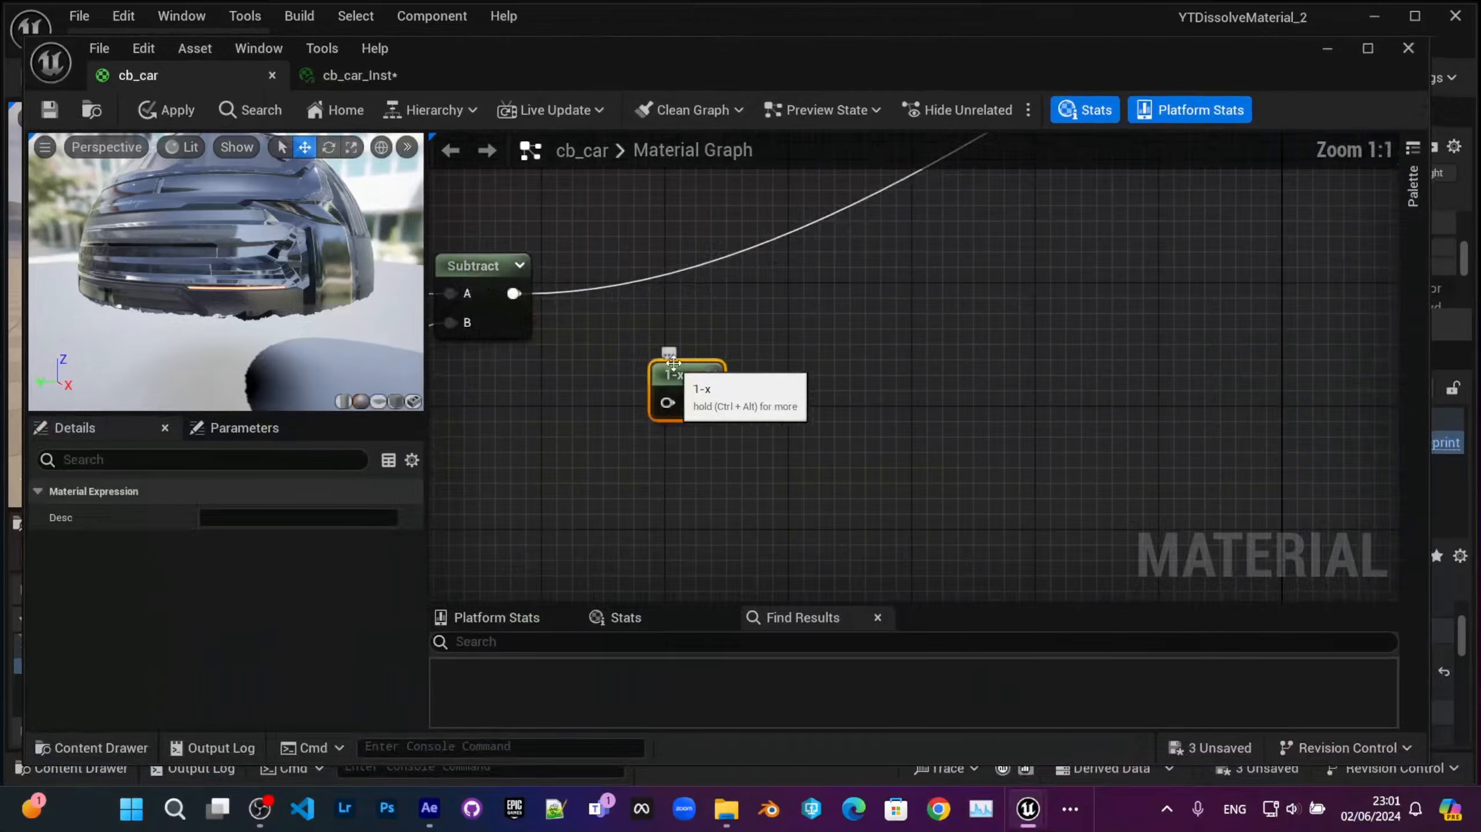
right_drag(677, 366, 760, 383)
drag(773, 393, 757, 332)
right_drag(753, 318, 753, 337)
ctrl+drag(595, 330, 770, 376)
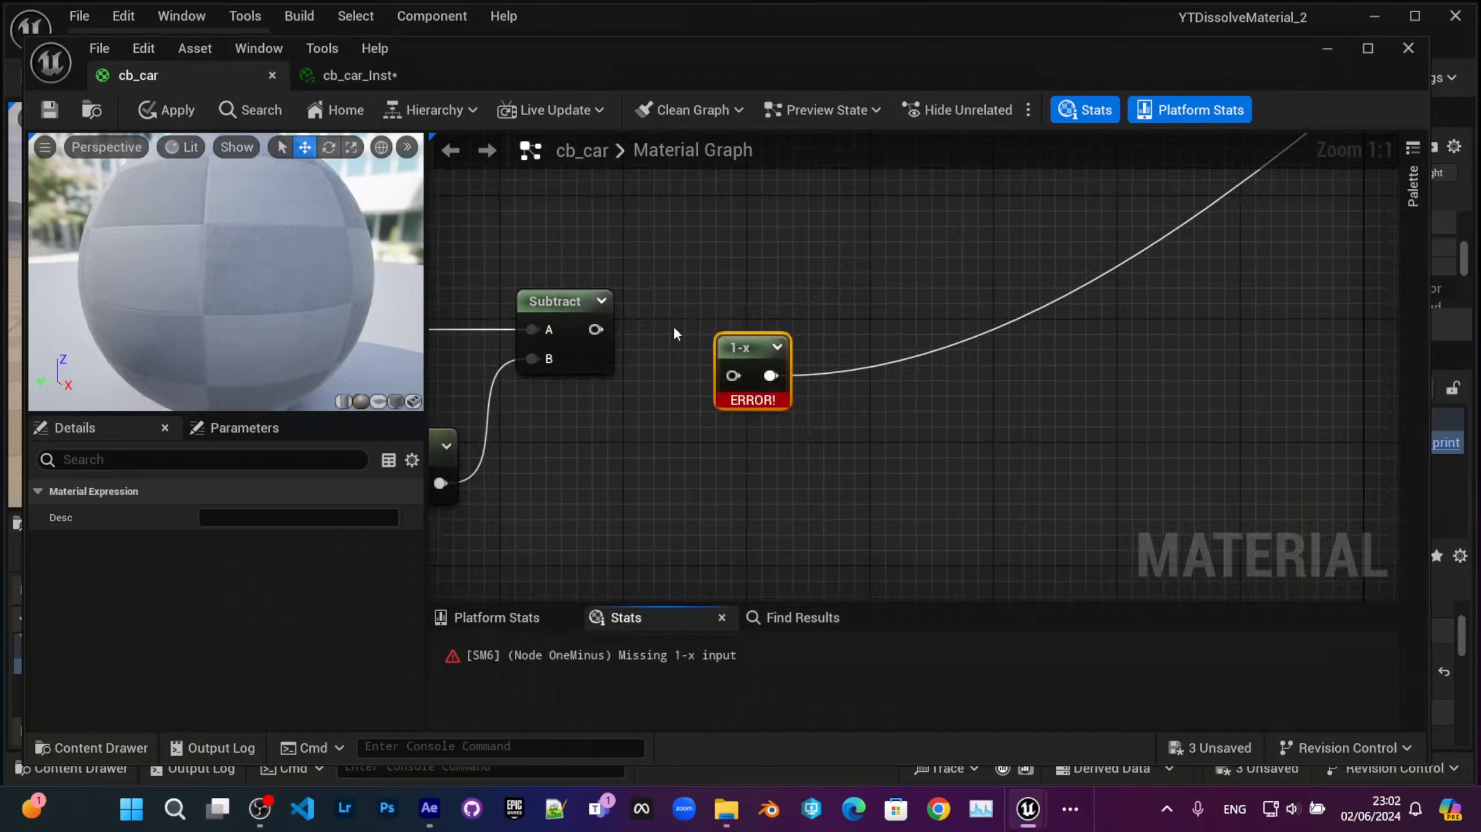
drag(595, 329, 737, 380)
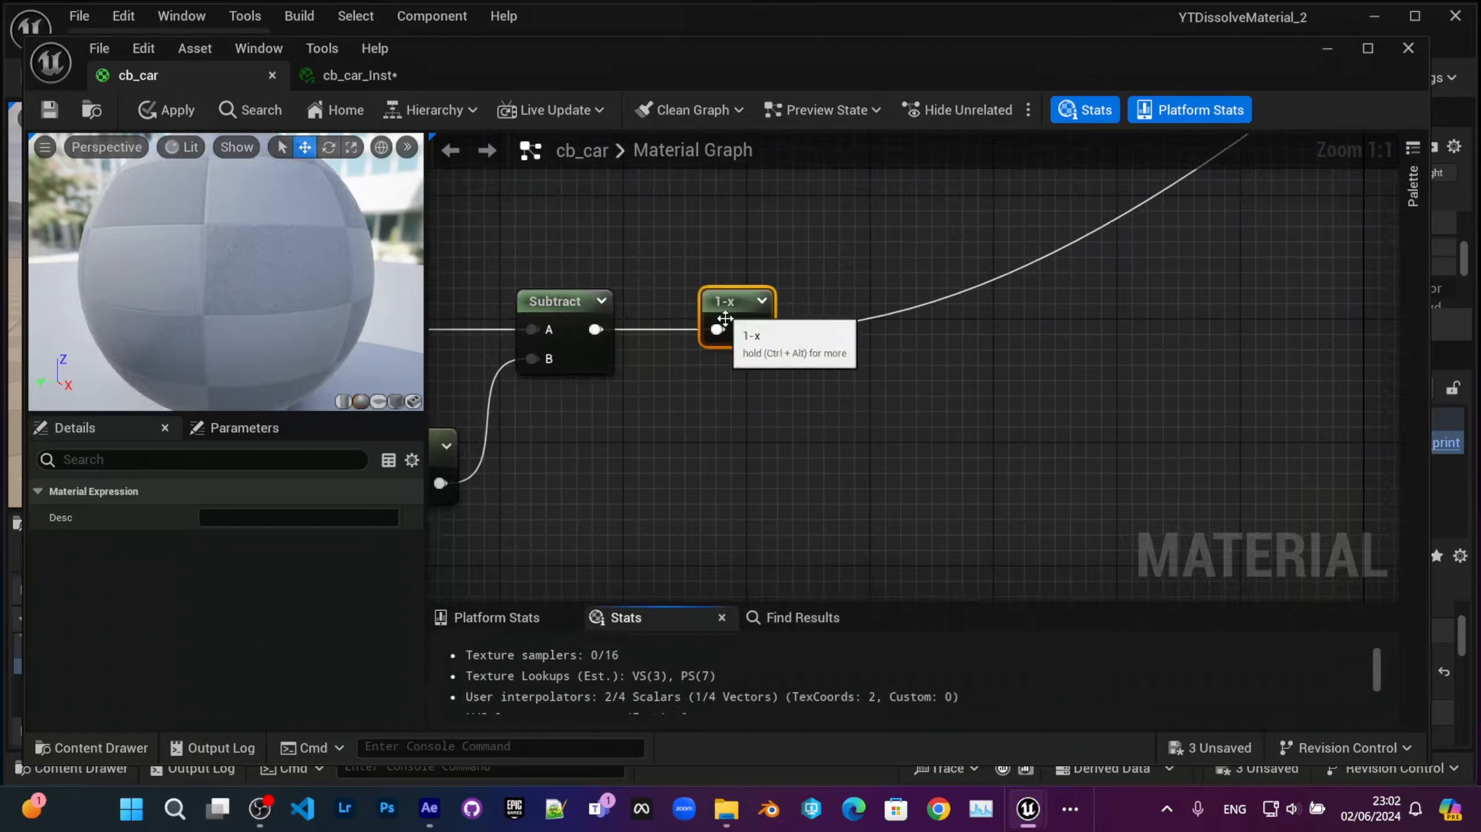
right_drag(735, 349, 747, 393)
click(49, 114)
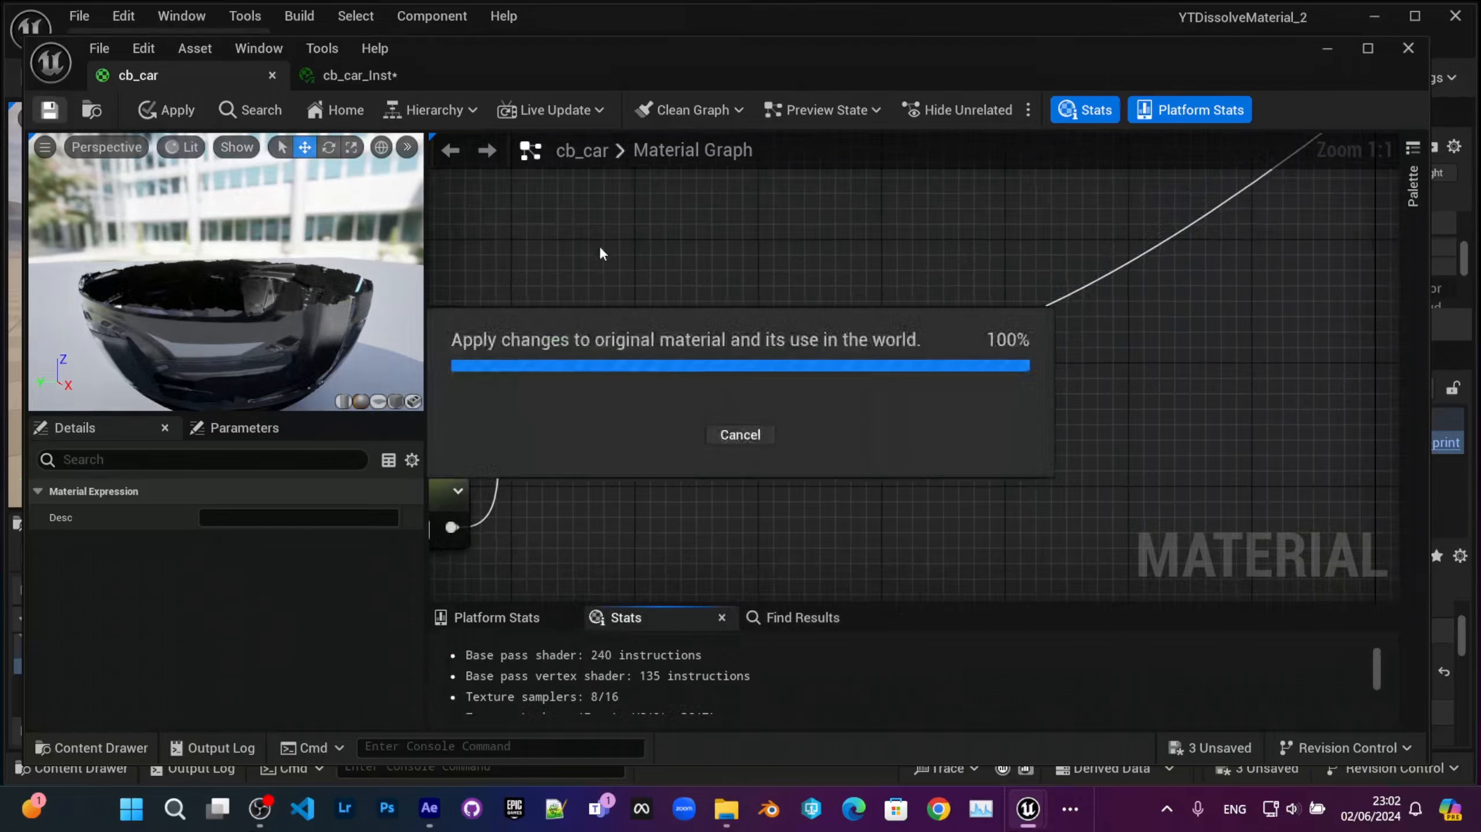
Step: Switch to cb_car_Inst and scrub its Offset to test the inverted dissolve with the car in view
drag(574, 54, 768, 485)
click(610, 510)
drag(891, 487, 606, 446)
drag(1098, 654, 1048, 653)
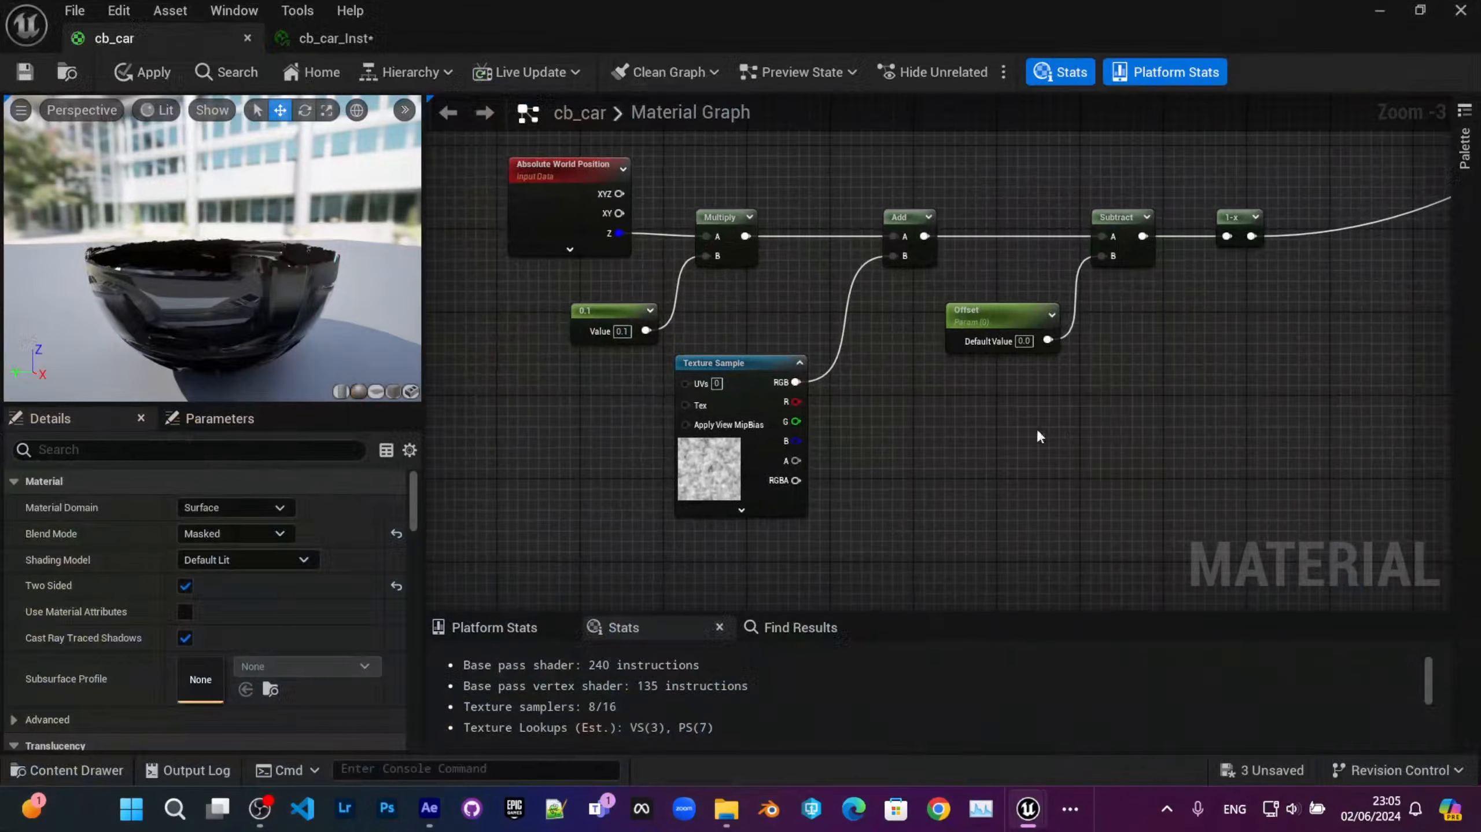
Step: Duplicate the dissolve node group from Absolute World Position through 1-x and place the copy in the empty graph area above the original
scroll(1037, 427, down, 1)
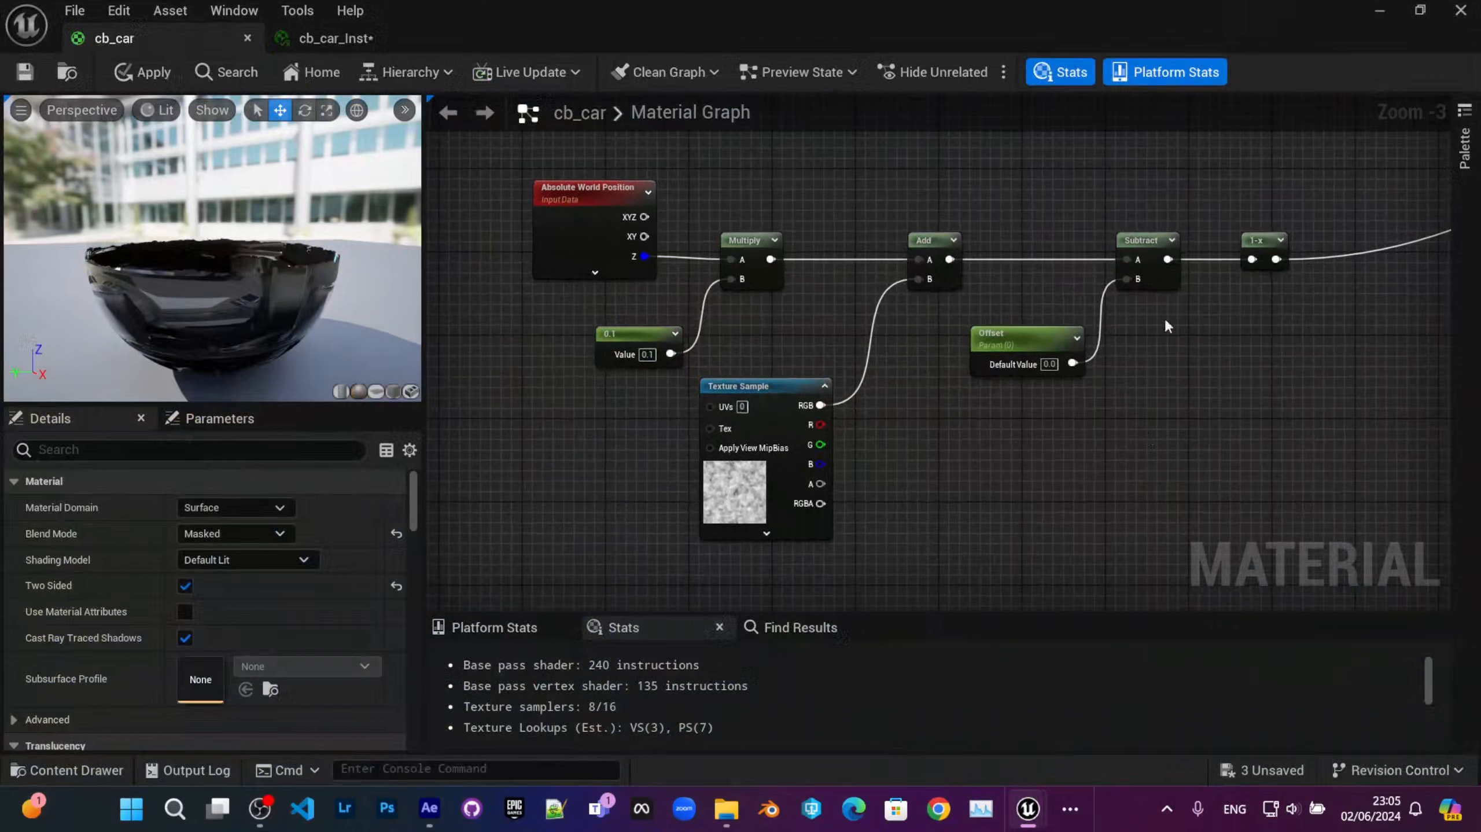
scroll(1167, 326, down, 2)
right_drag(1167, 327, 748, 232)
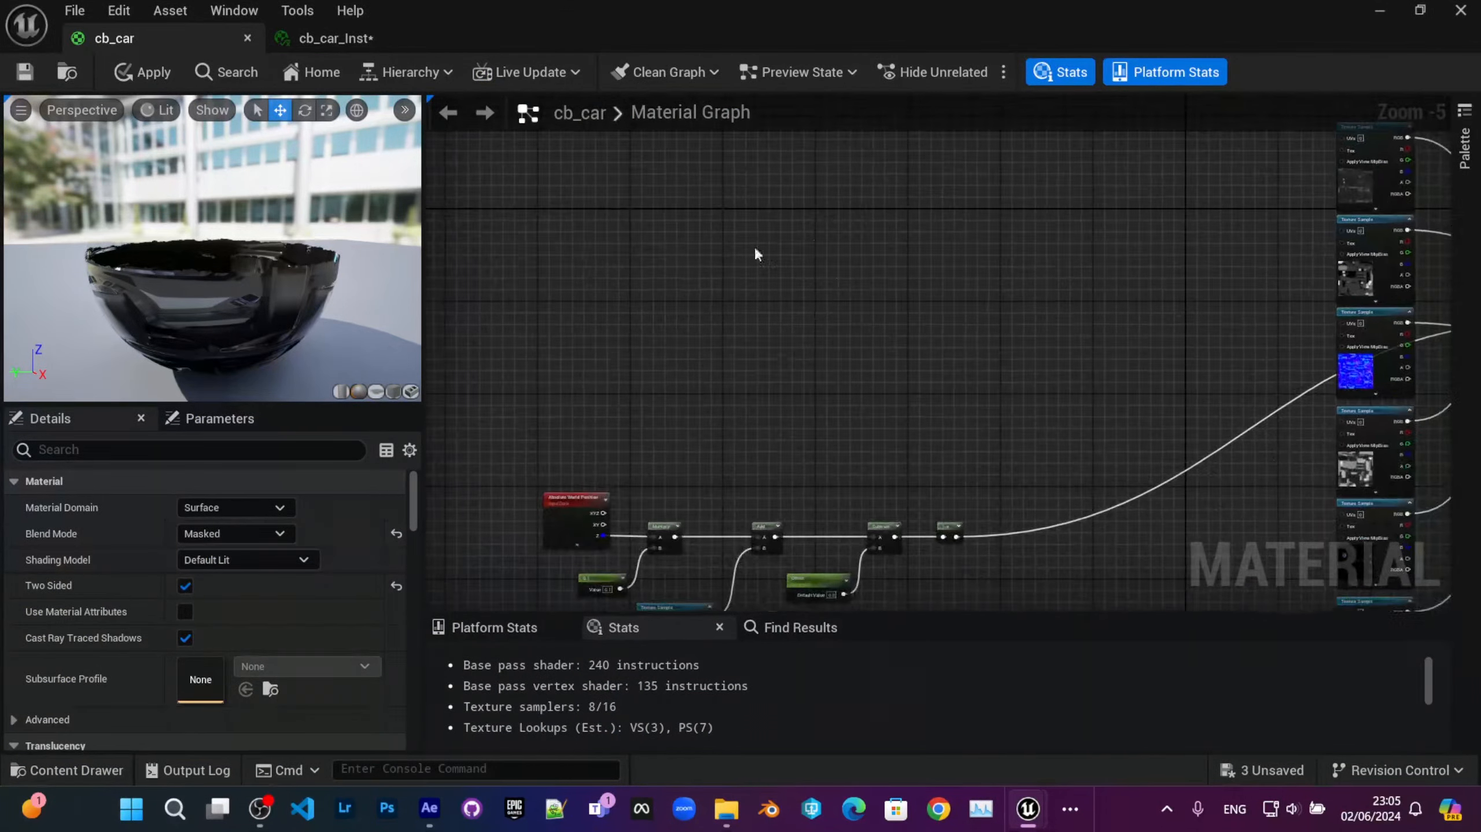
right_drag(783, 481, 840, 228)
scroll(819, 379, up, 3)
right_drag(806, 397, 914, 428)
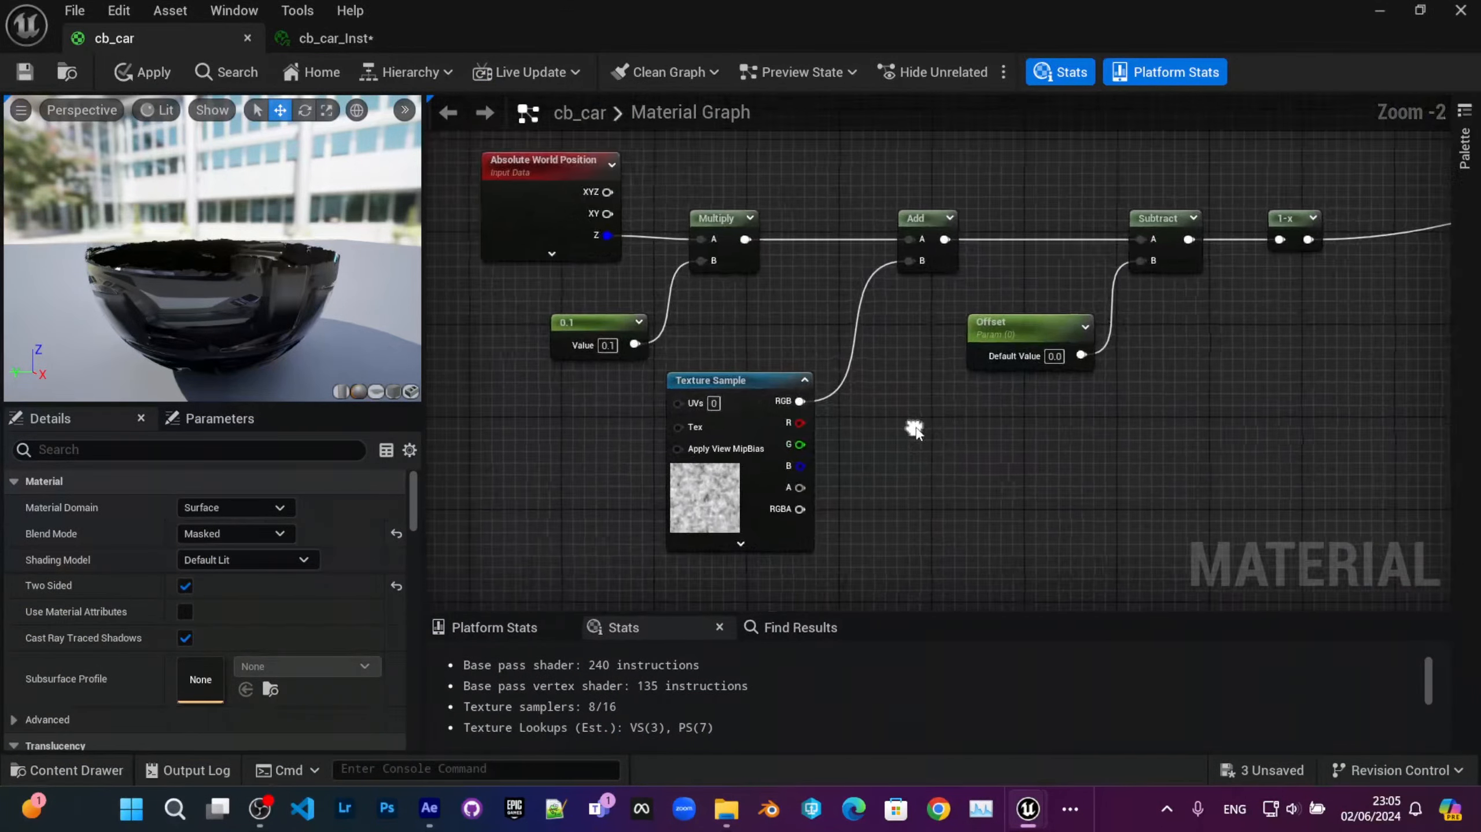
scroll(925, 434, down, 1)
drag(1131, 520, 589, 198)
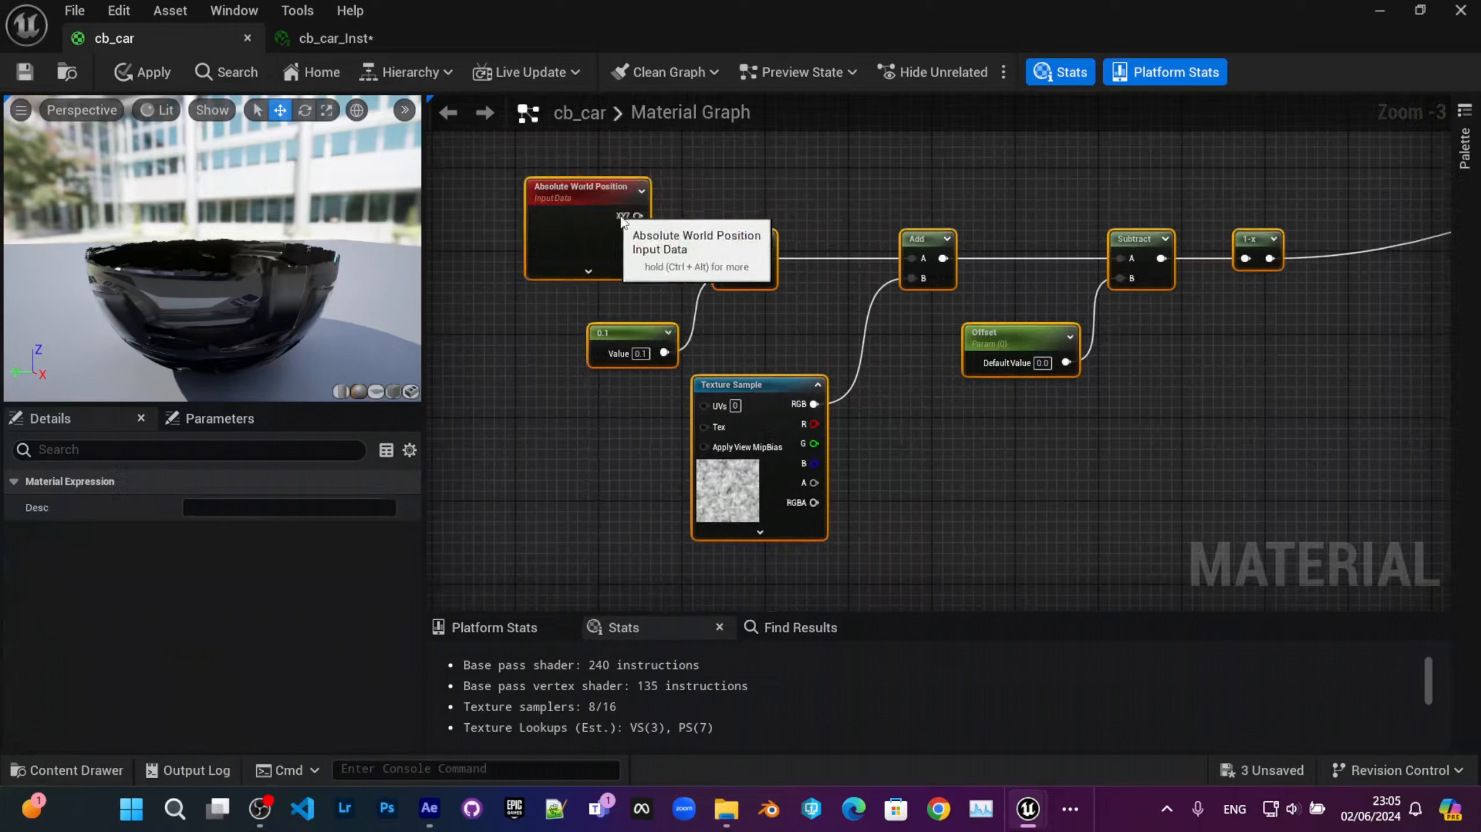
right_drag(845, 146, 895, 519)
right_drag(896, 179, 872, 249)
key(ctrl+v)
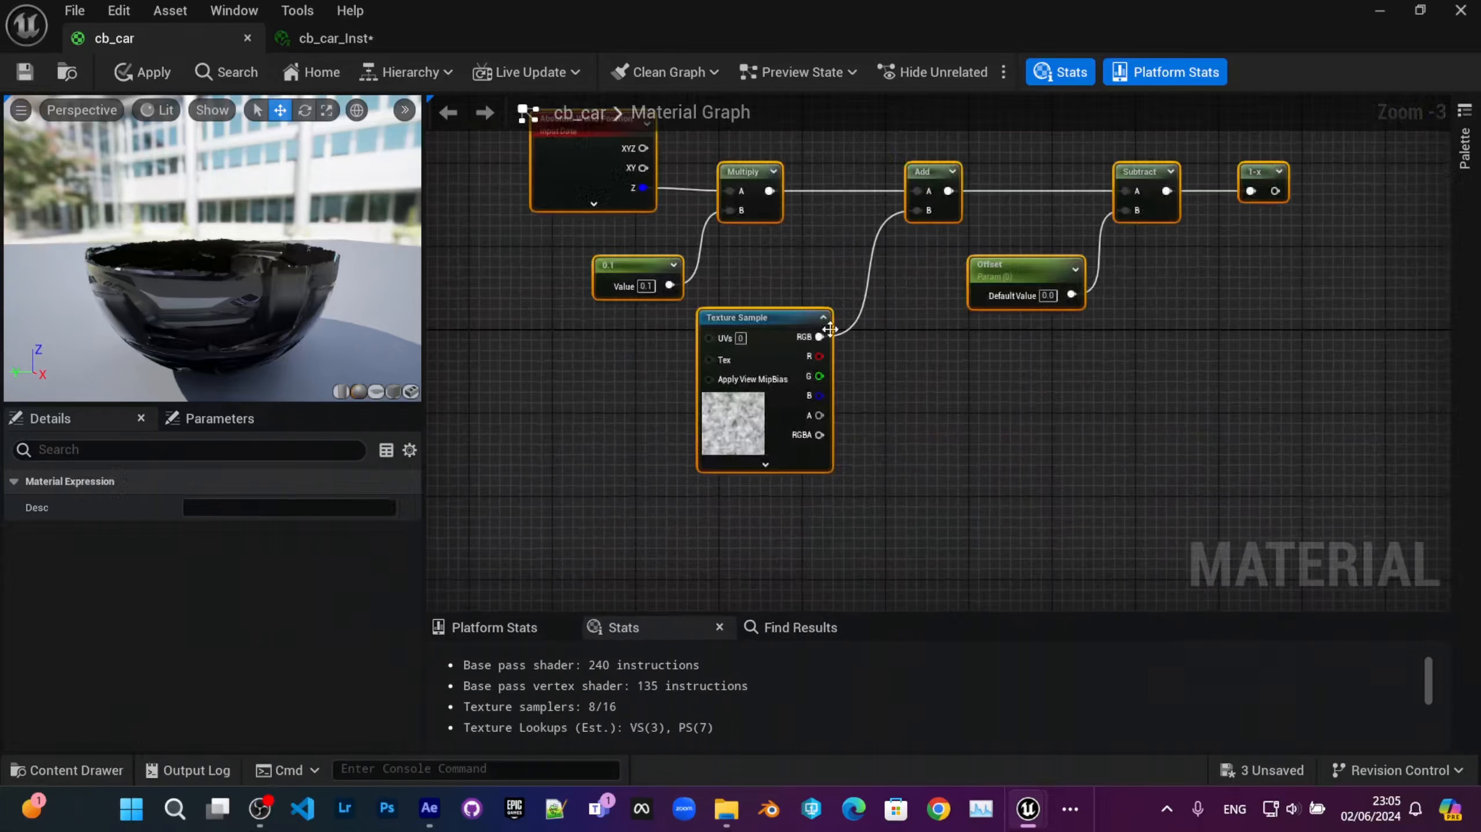
drag(639, 269, 629, 302)
right_drag(826, 439, 814, 475)
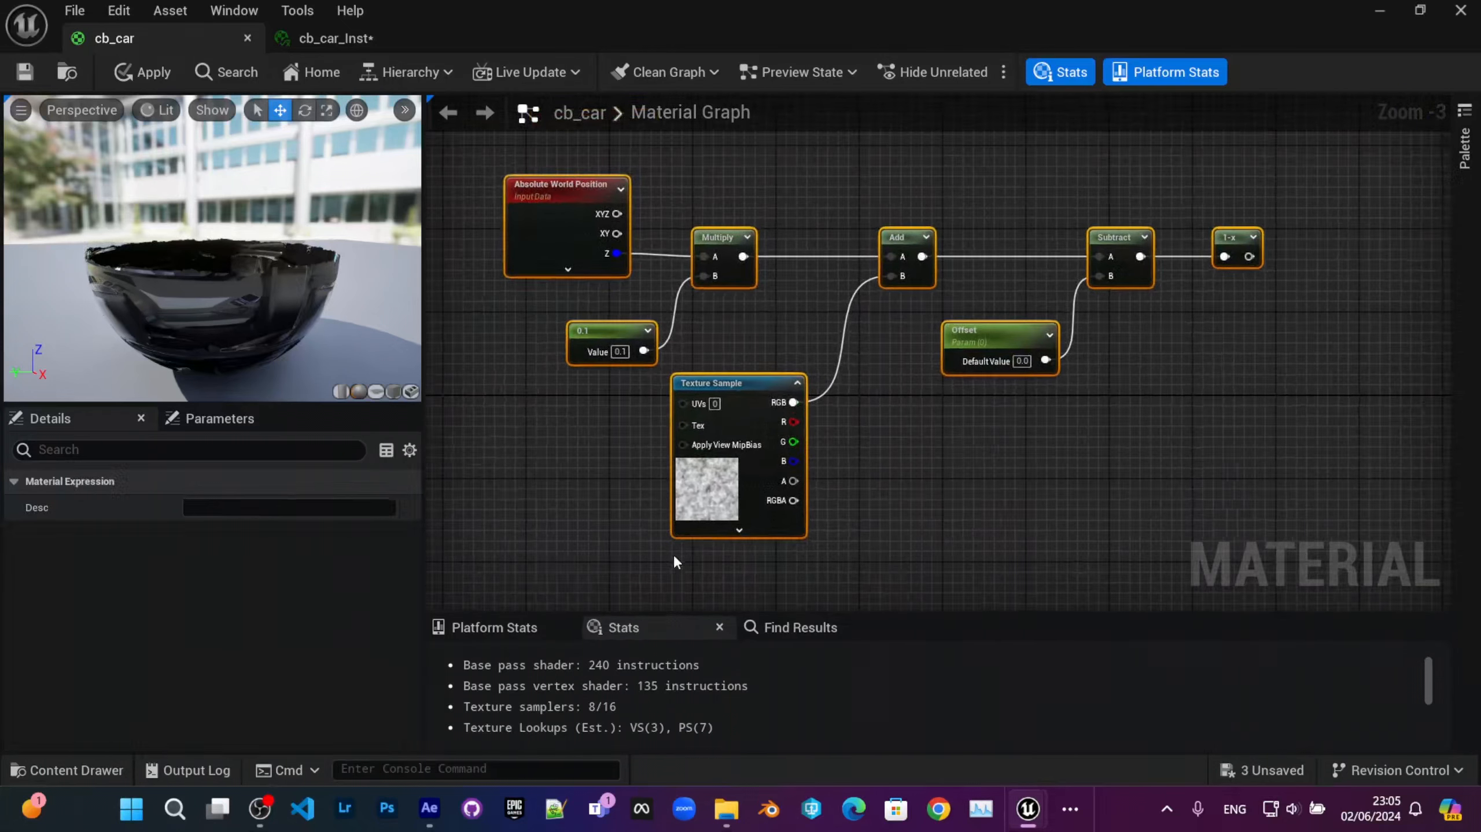
Step: Move the T_GridPattern_Texture sample beside the noise Texture Sample in the copied node group
right_drag(678, 478, 878, 351)
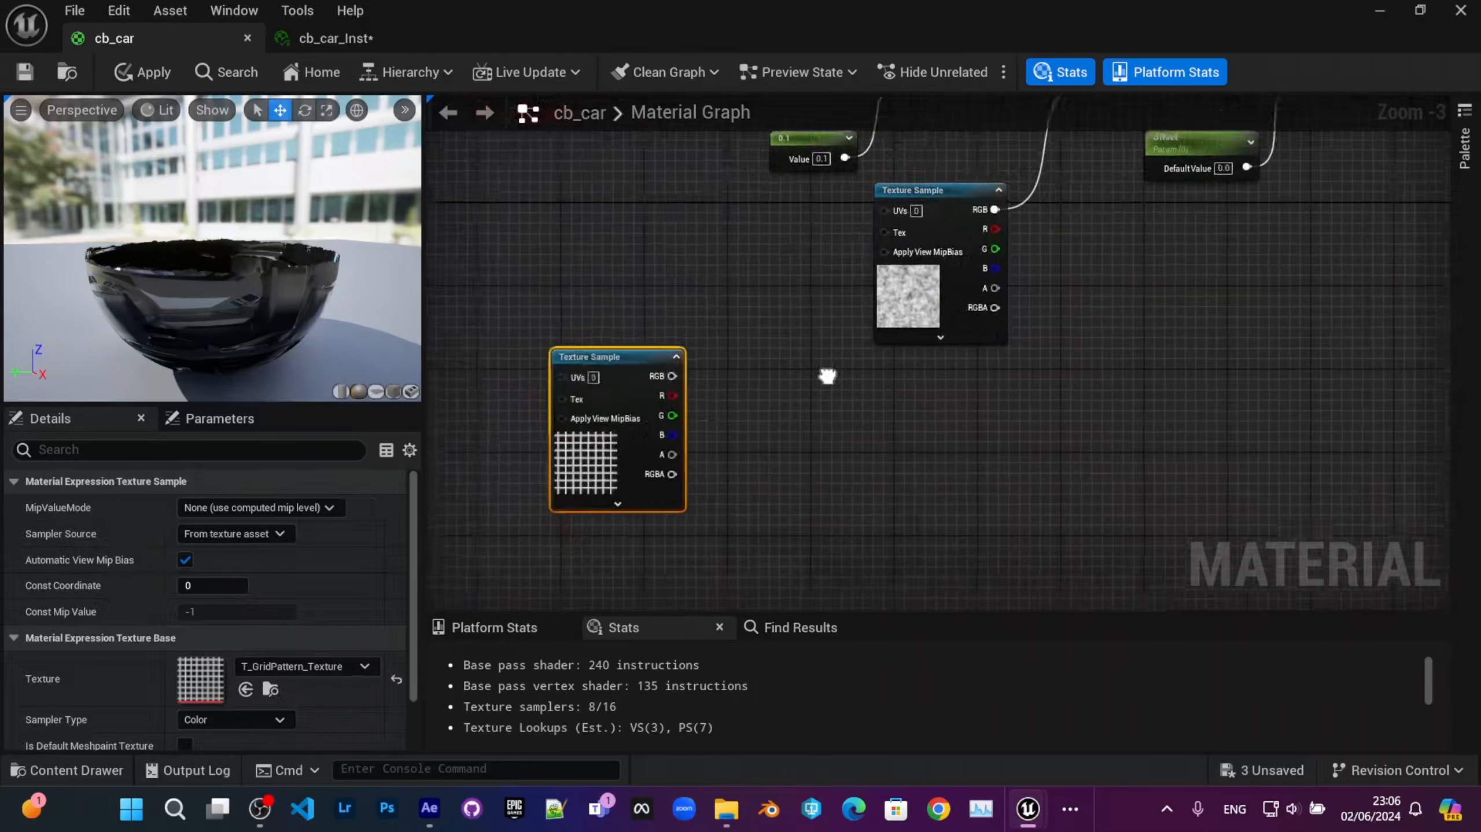
drag(689, 434, 785, 392)
right_drag(1055, 397, 868, 449)
scroll(868, 448, up, 1)
drag(542, 439, 762, 483)
right_drag(957, 347, 882, 443)
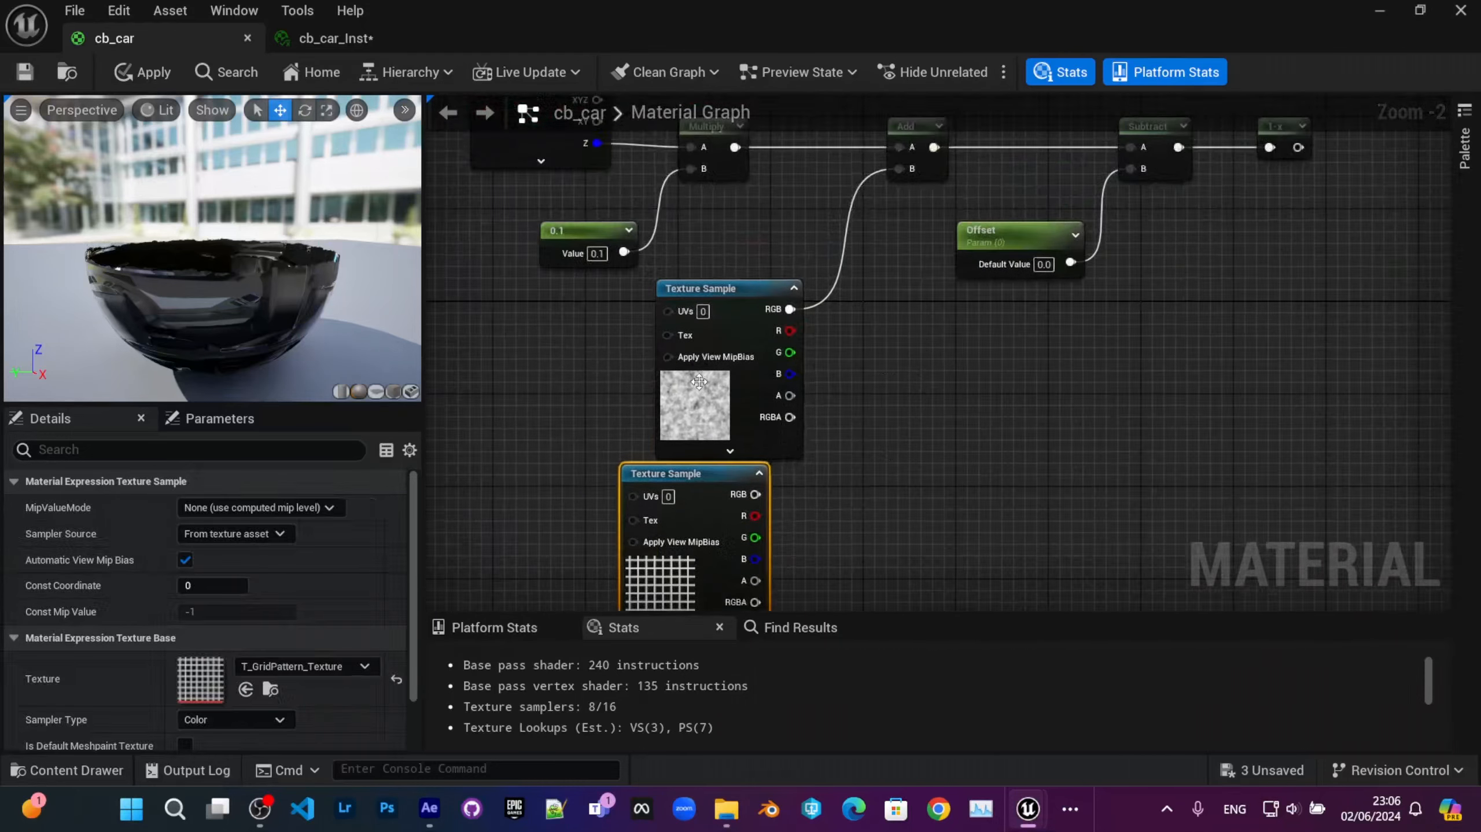
Step: Replace the copied group's noise Texture Sample with the grid sample, connecting its RGB output to the Add node's B input
click(703, 386)
key(Delete)
drag(755, 494, 909, 170)
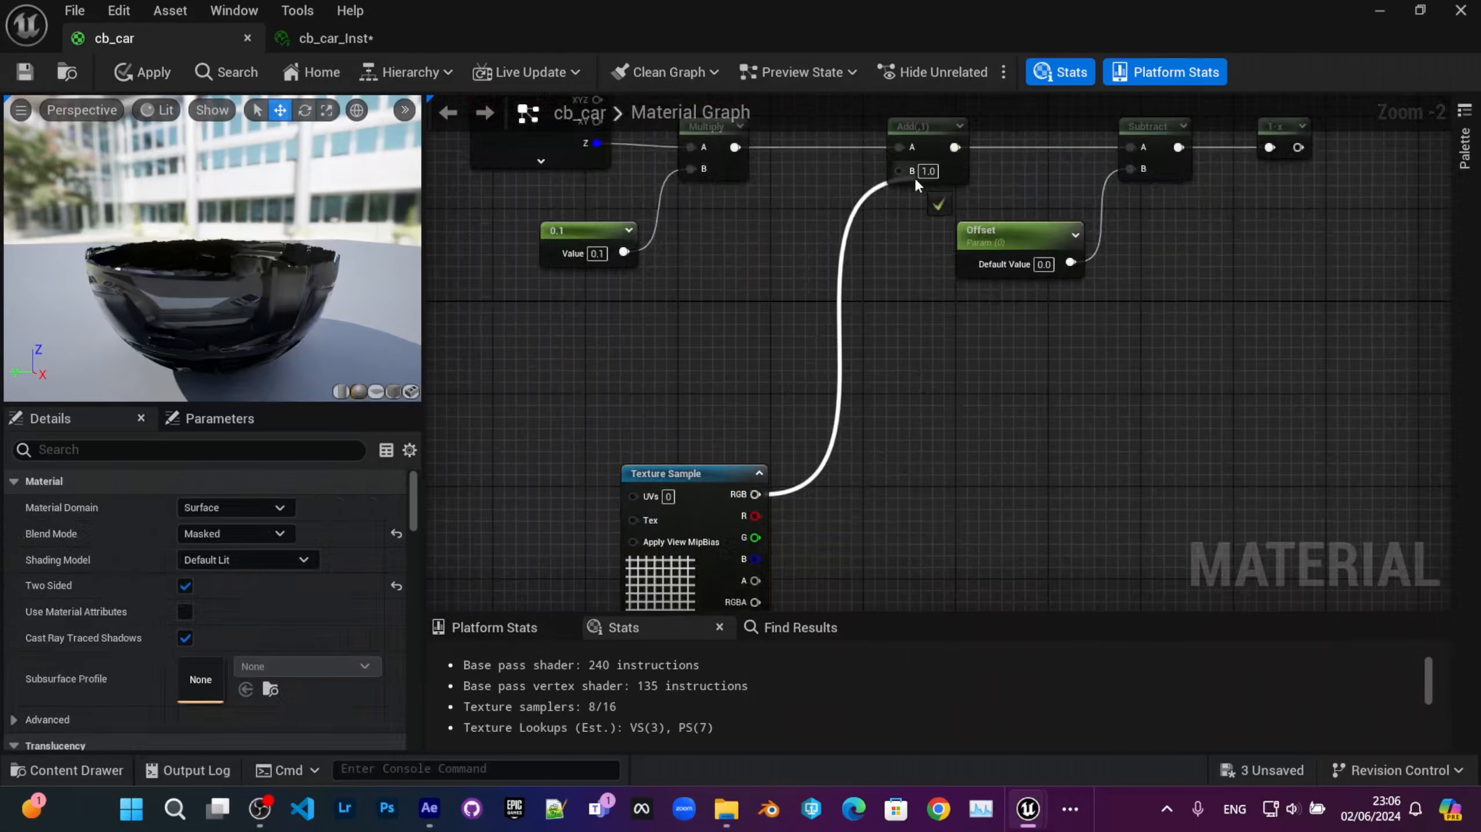
drag(672, 548, 742, 364)
right_drag(876, 328, 847, 450)
right_drag(985, 370, 1060, 387)
Step: Straighten the connection between Absolute World Position and Multiply in the copied node group
drag(506, 184, 793, 290)
key(q)
right_drag(1101, 402, 1140, 260)
scroll(963, 423, up, 2)
click(772, 383)
right_drag(1012, 370, 1218, 416)
right_drag(1340, 354, 1030, 429)
scroll(1030, 429, down, 2)
right_drag(1192, 352, 1045, 359)
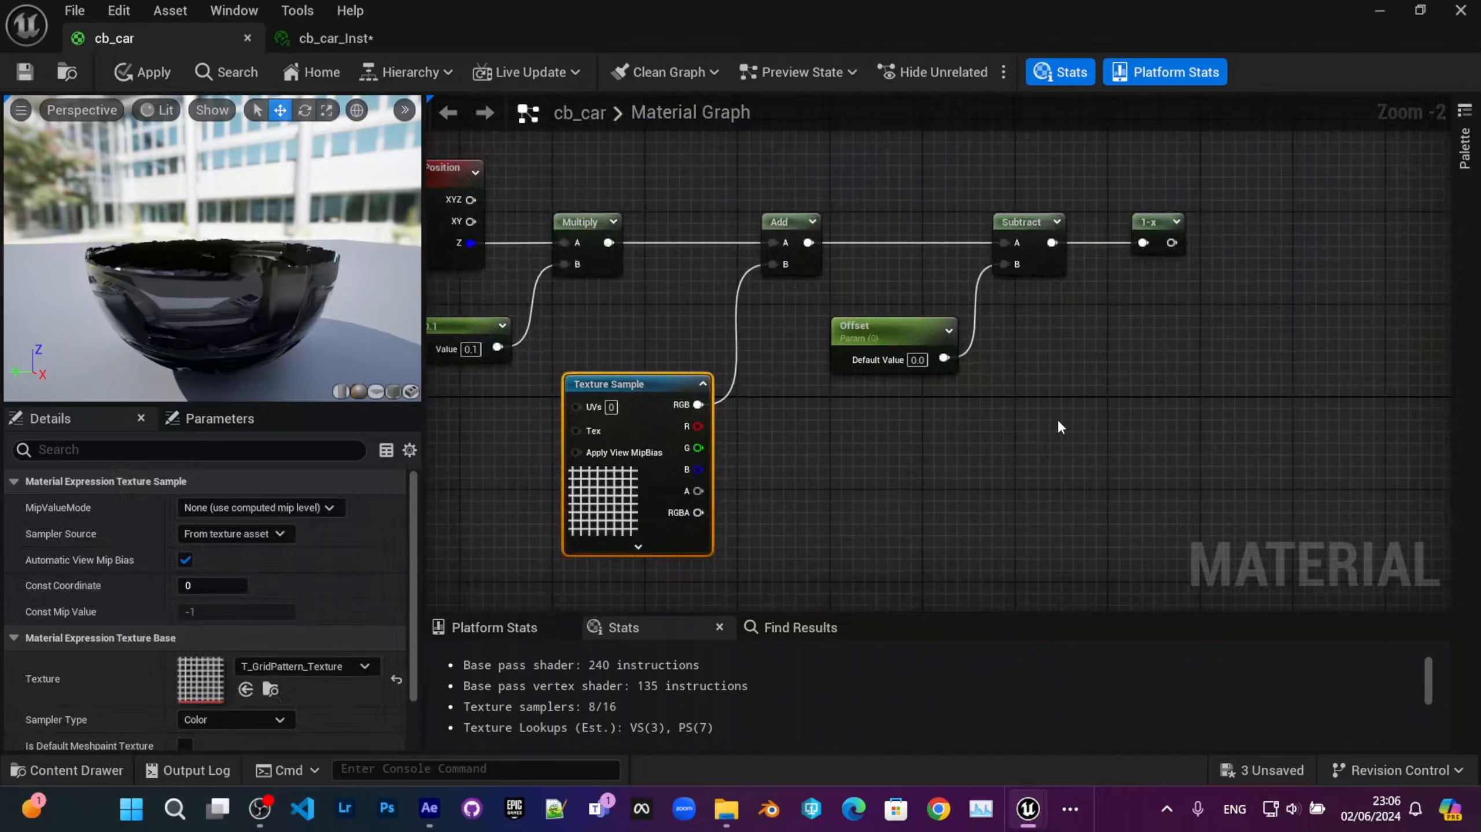
Step: Move the whole grid-pattern dissolve node group, from Absolute World Position through 1-x, slightly left in the graph
right_drag(1060, 427, 989, 432)
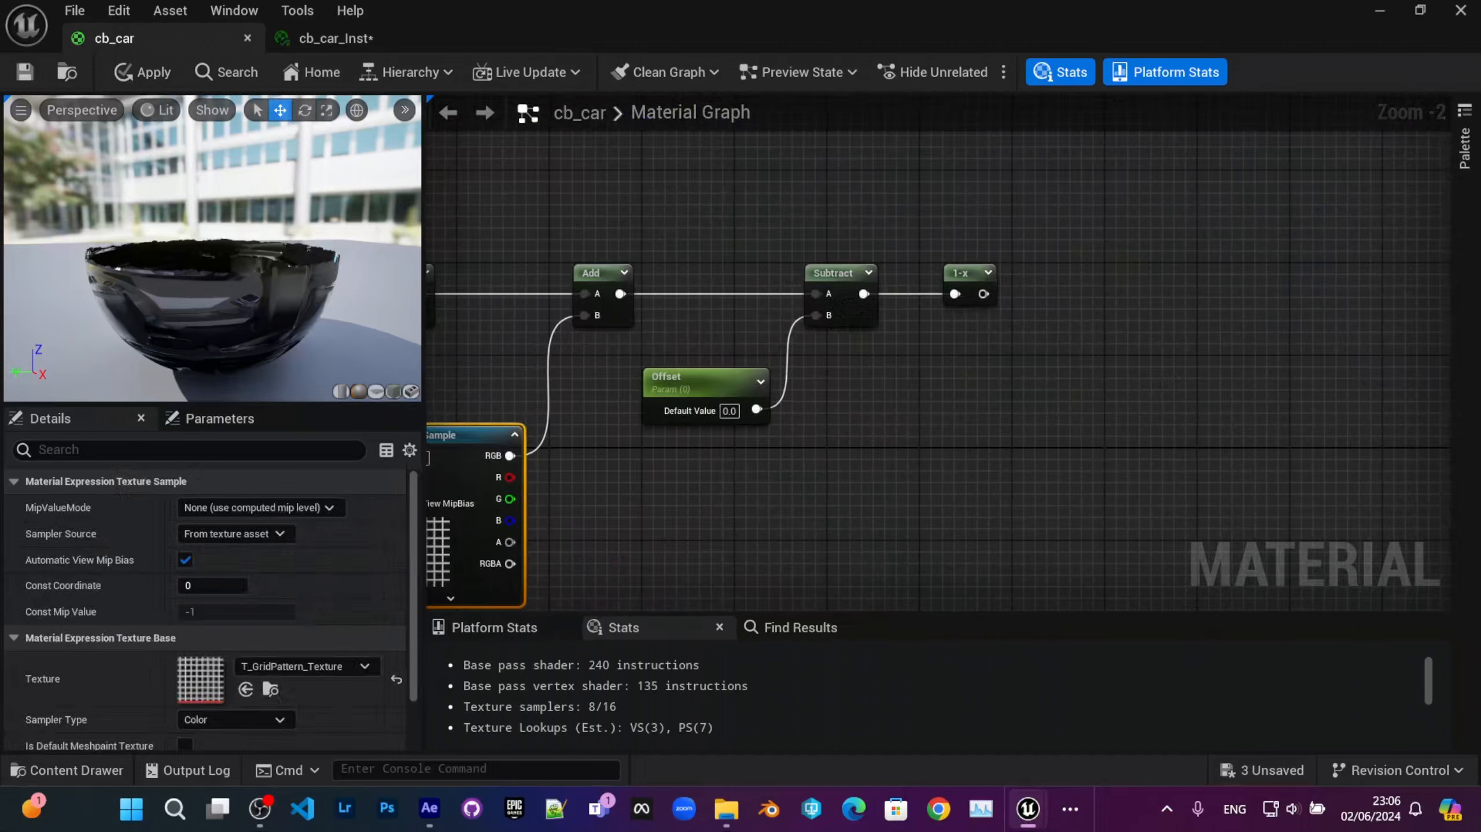
scroll(743, 402, down, 3)
right_drag(743, 402, 861, 352)
drag(989, 500, 548, 273)
right_drag(1001, 261, 625, 286)
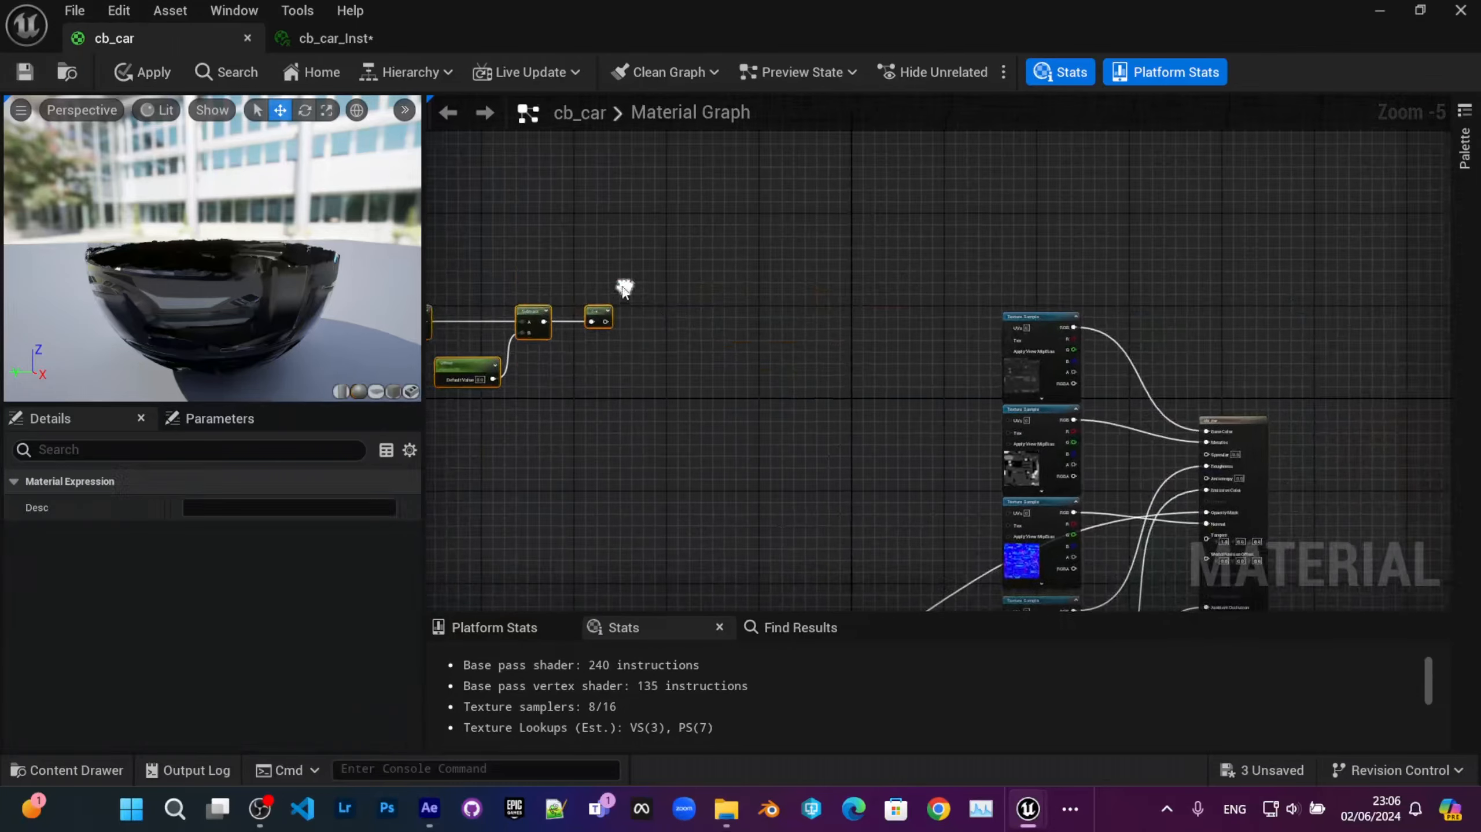
scroll(598, 394, up, 3)
right_drag(599, 393, 680, 338)
scroll(1010, 347, down, 3)
scroll(781, 367, up, 3)
right_drag(781, 367, 708, 351)
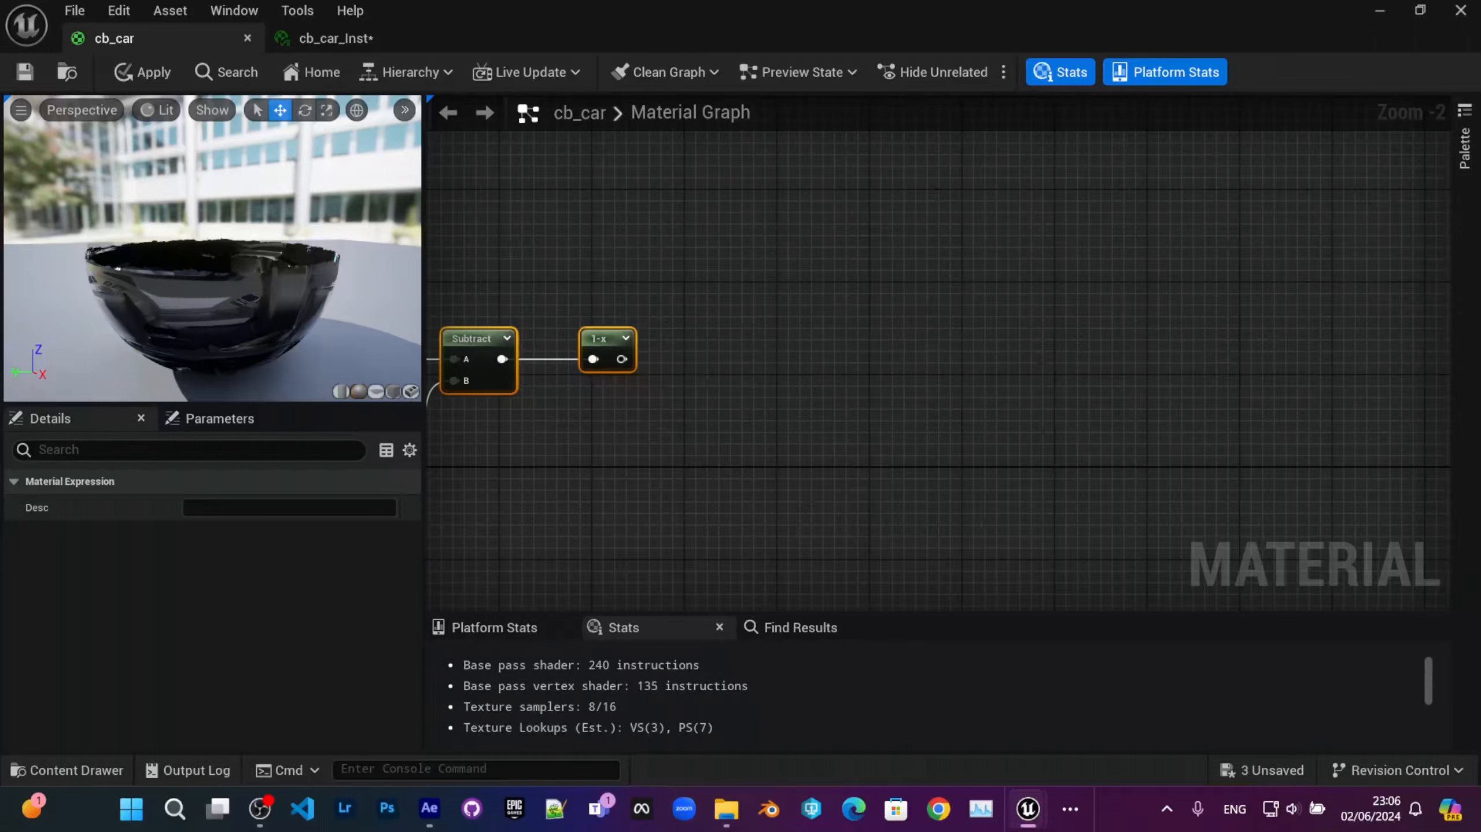
right_drag(684, 284, 850, 201)
scroll(551, 352, down, 3)
right_drag(740, 339, 926, 341)
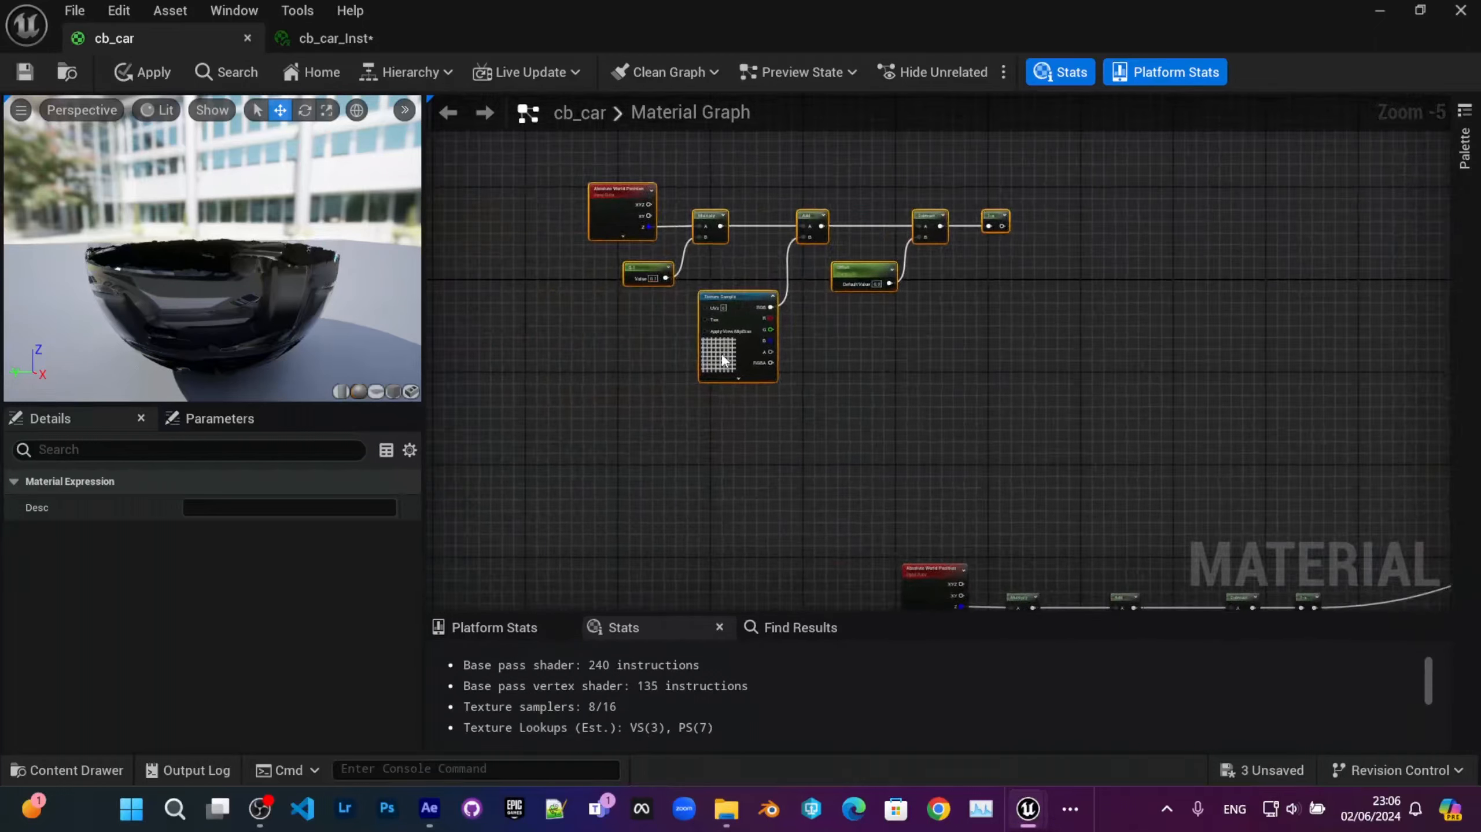
drag(722, 354, 653, 372)
Step: Add a 3ColorBlend node in the empty graph area above and beyond the grid branch's 1-x node
right_drag(1030, 303, 758, 362)
scroll(766, 344, up, 2)
right_drag(785, 267, 796, 335)
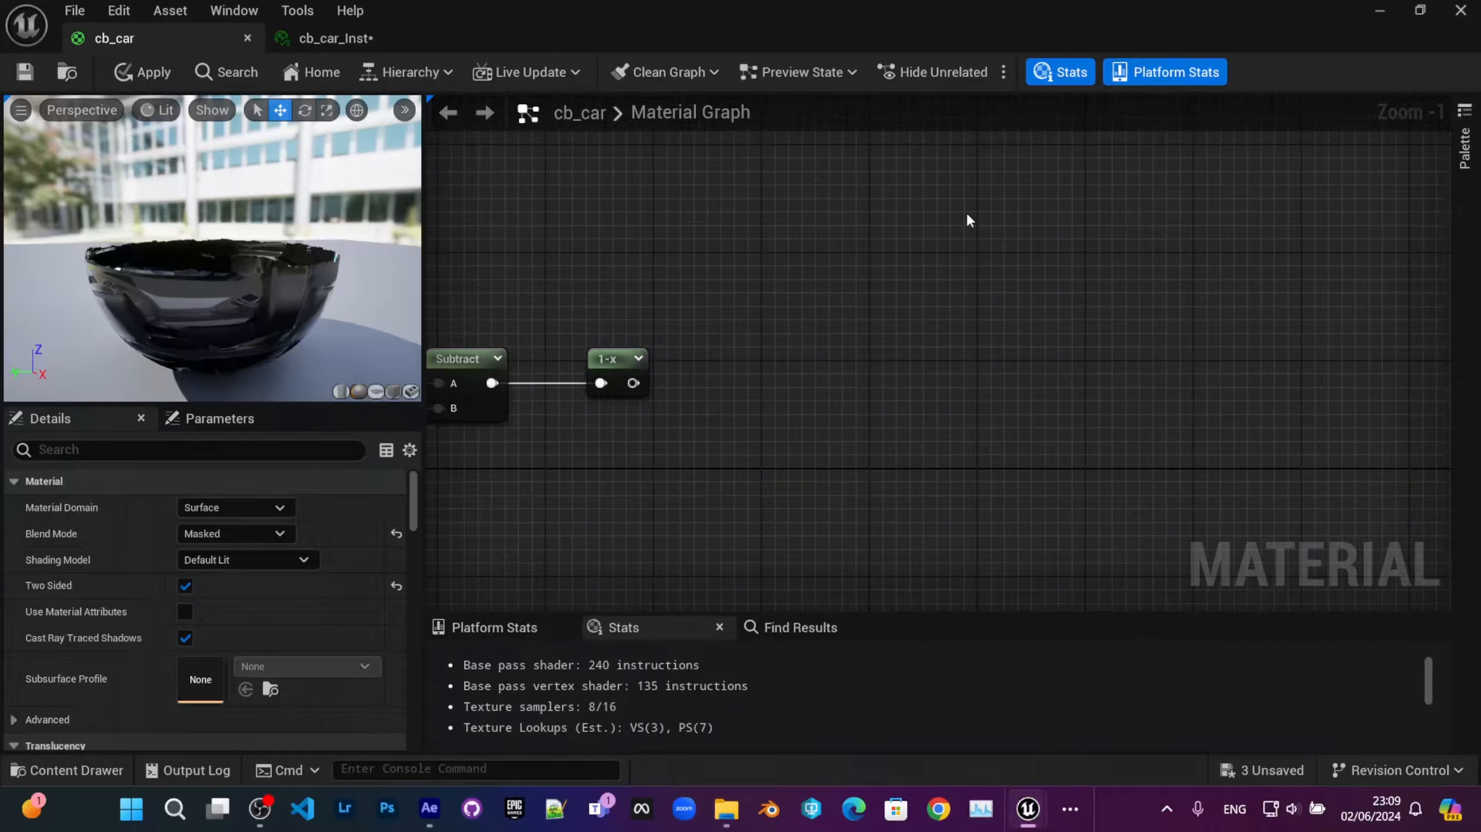
right_drag(968, 216, 926, 268)
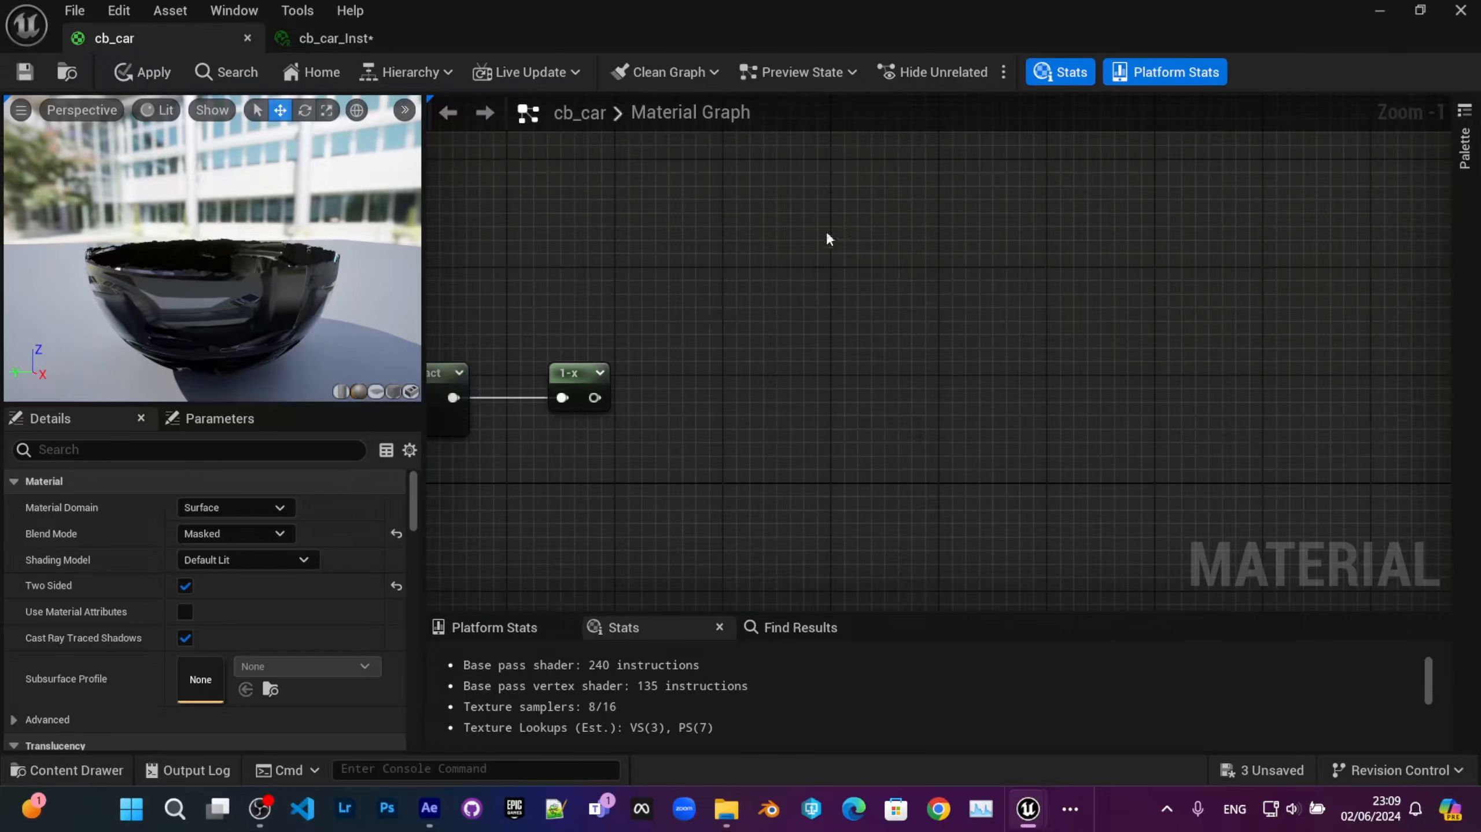
right_drag(839, 232, 859, 258)
right_drag(882, 366, 849, 303)
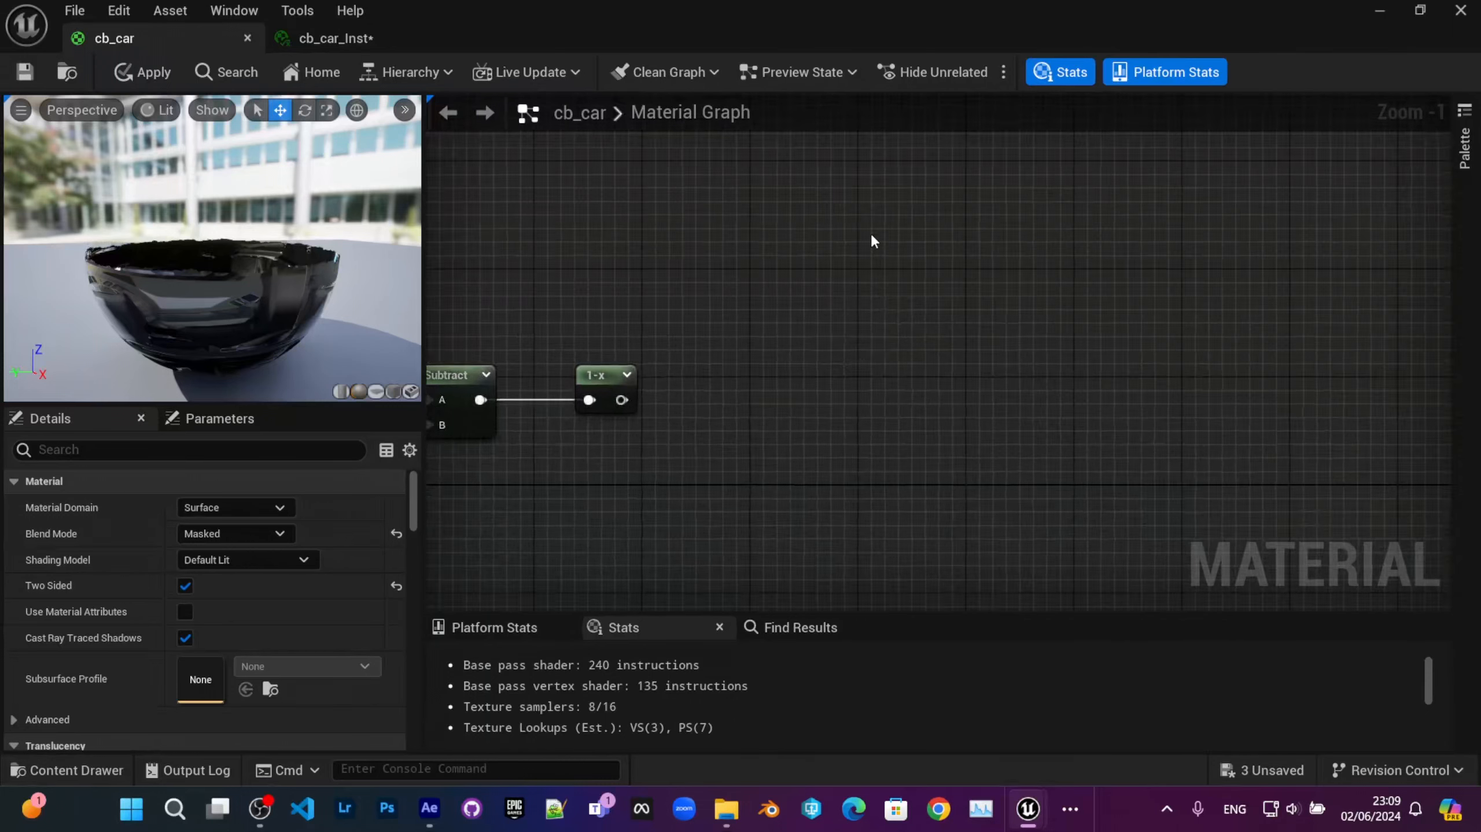
right_drag(873, 245, 863, 280)
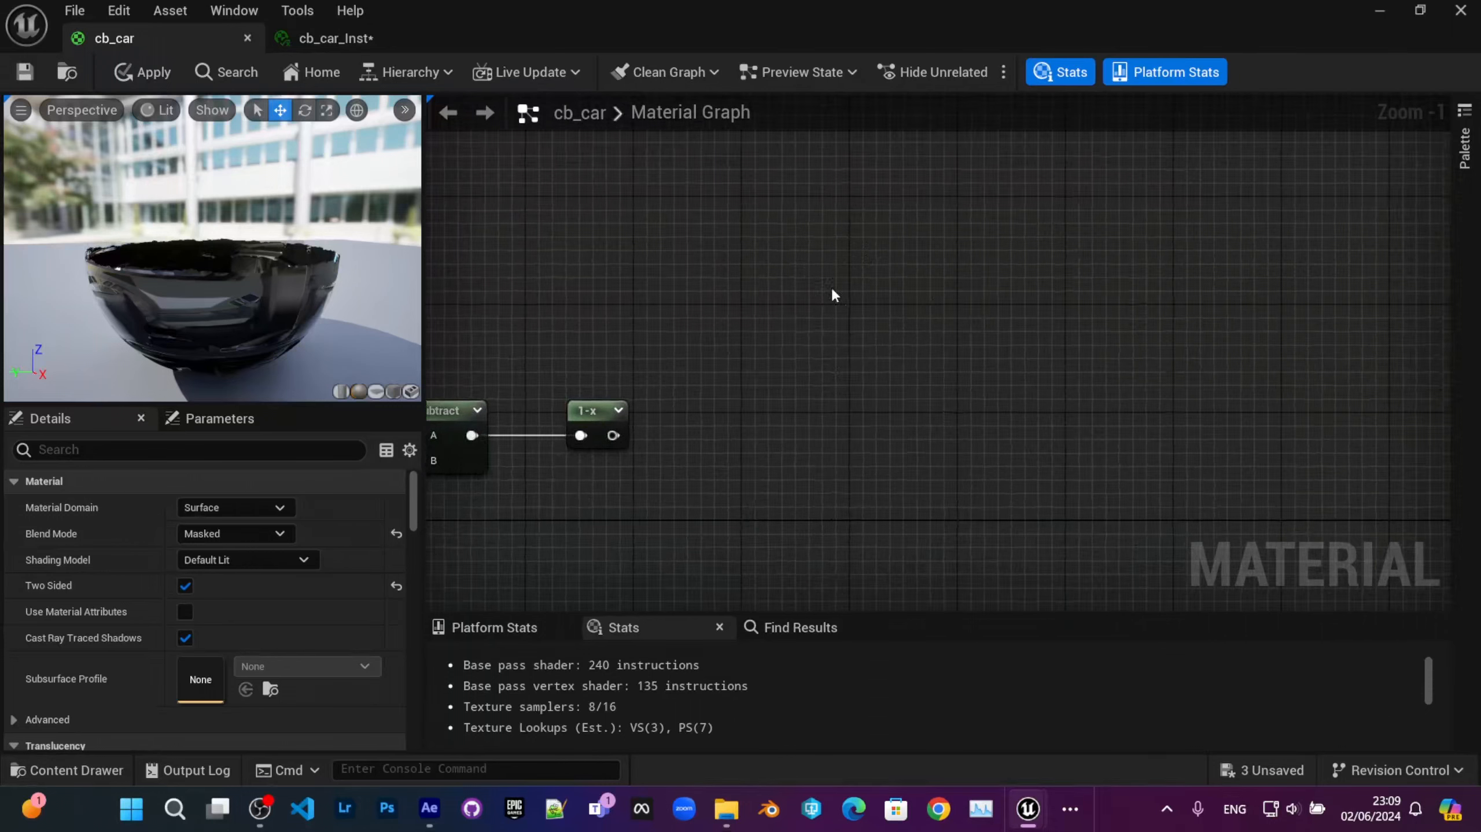
right_drag(913, 274, 819, 276)
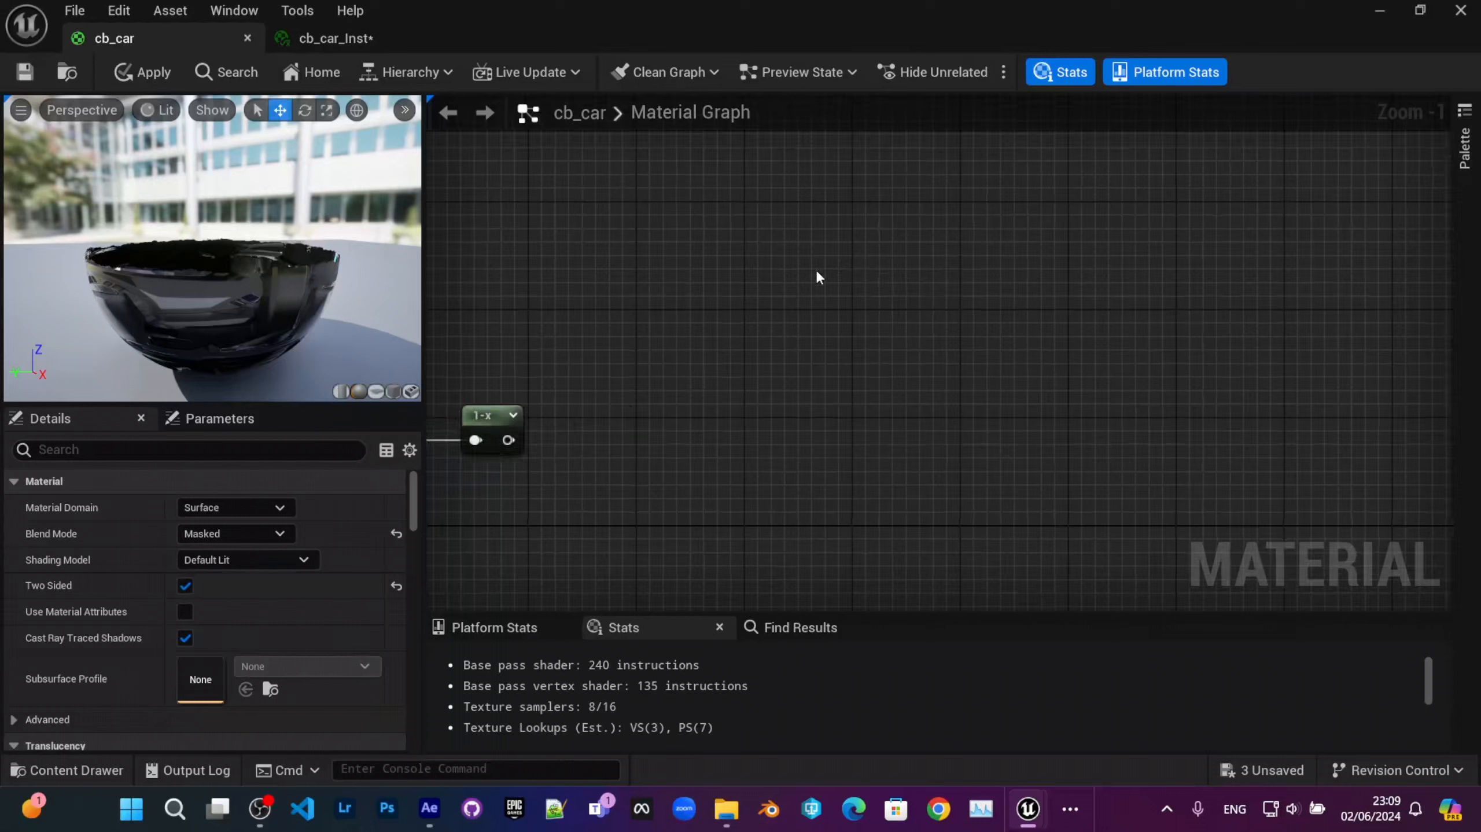
right_click(743, 249)
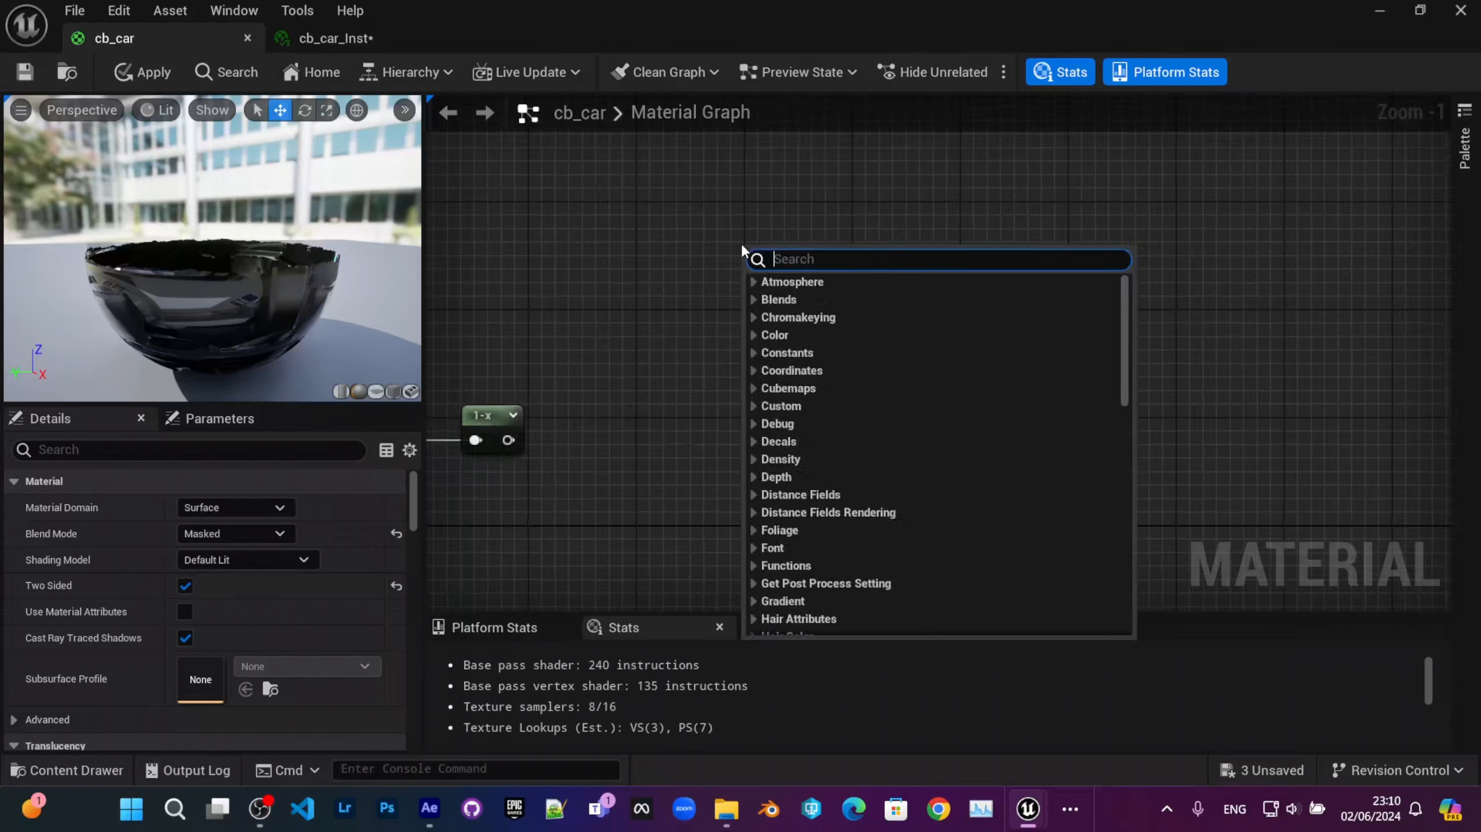
text(3 cop)
key(BackSpace)
key(BackSpace)
text(co)
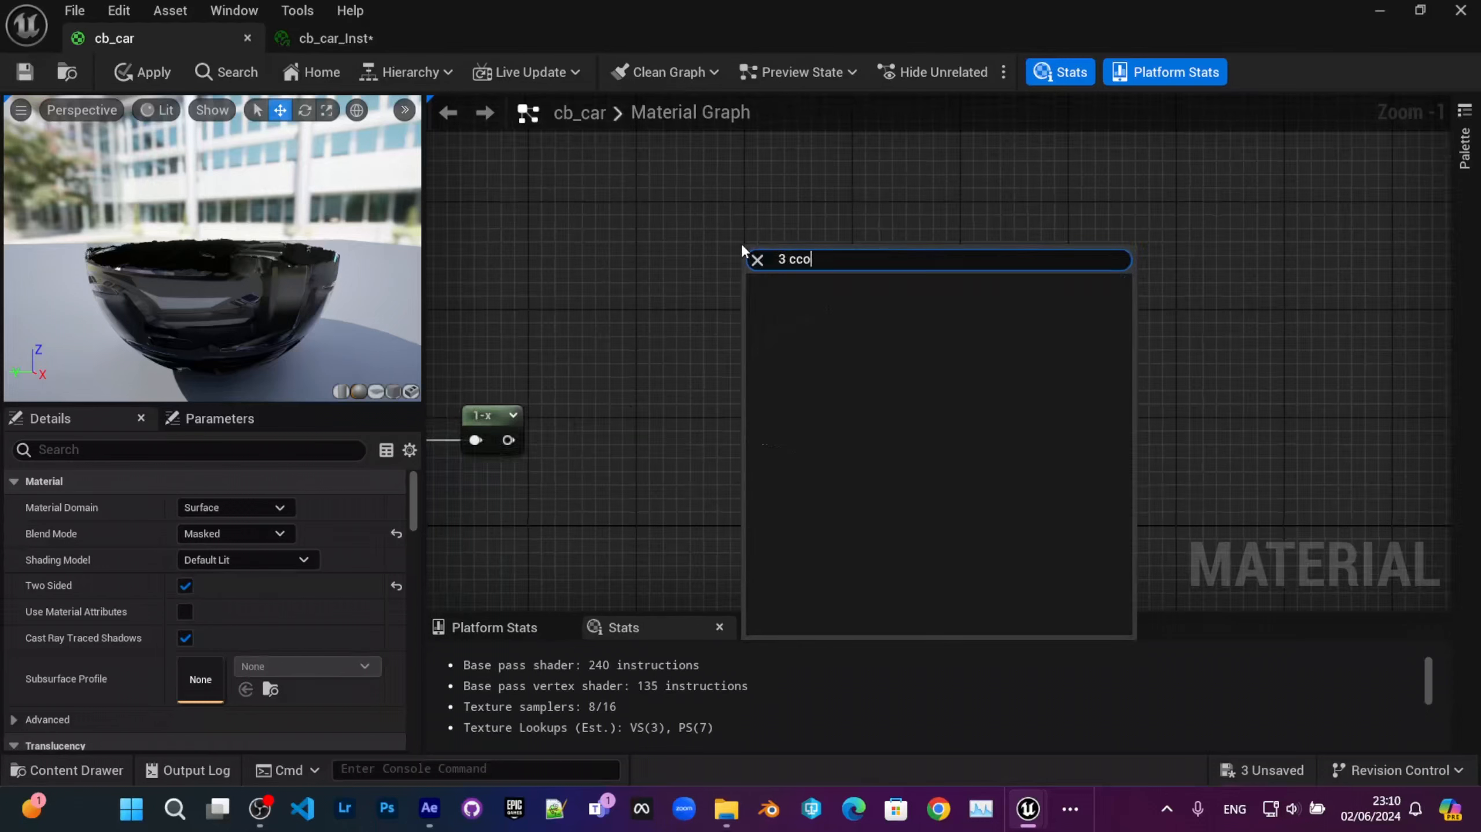
key(BackSpace)
key(BackSpace)
text(olo)
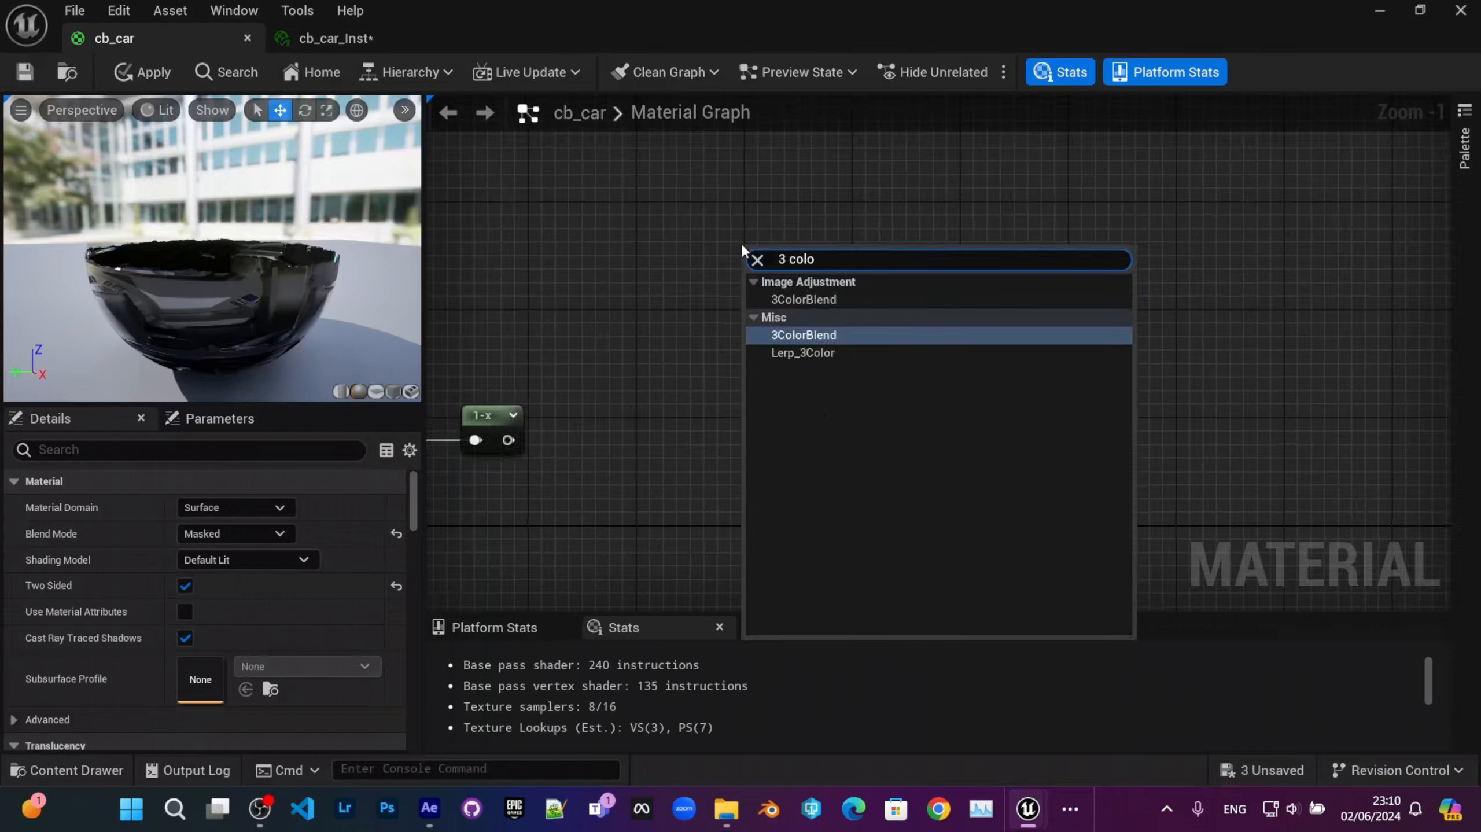
key(Return)
Step: Add a Constant node with value 0 and connect its output to the A and C inputs of 3ColorBlend
right_drag(515, 287, 562, 288)
right_drag(773, 368, 295, 497)
right_drag(970, 324, 842, 326)
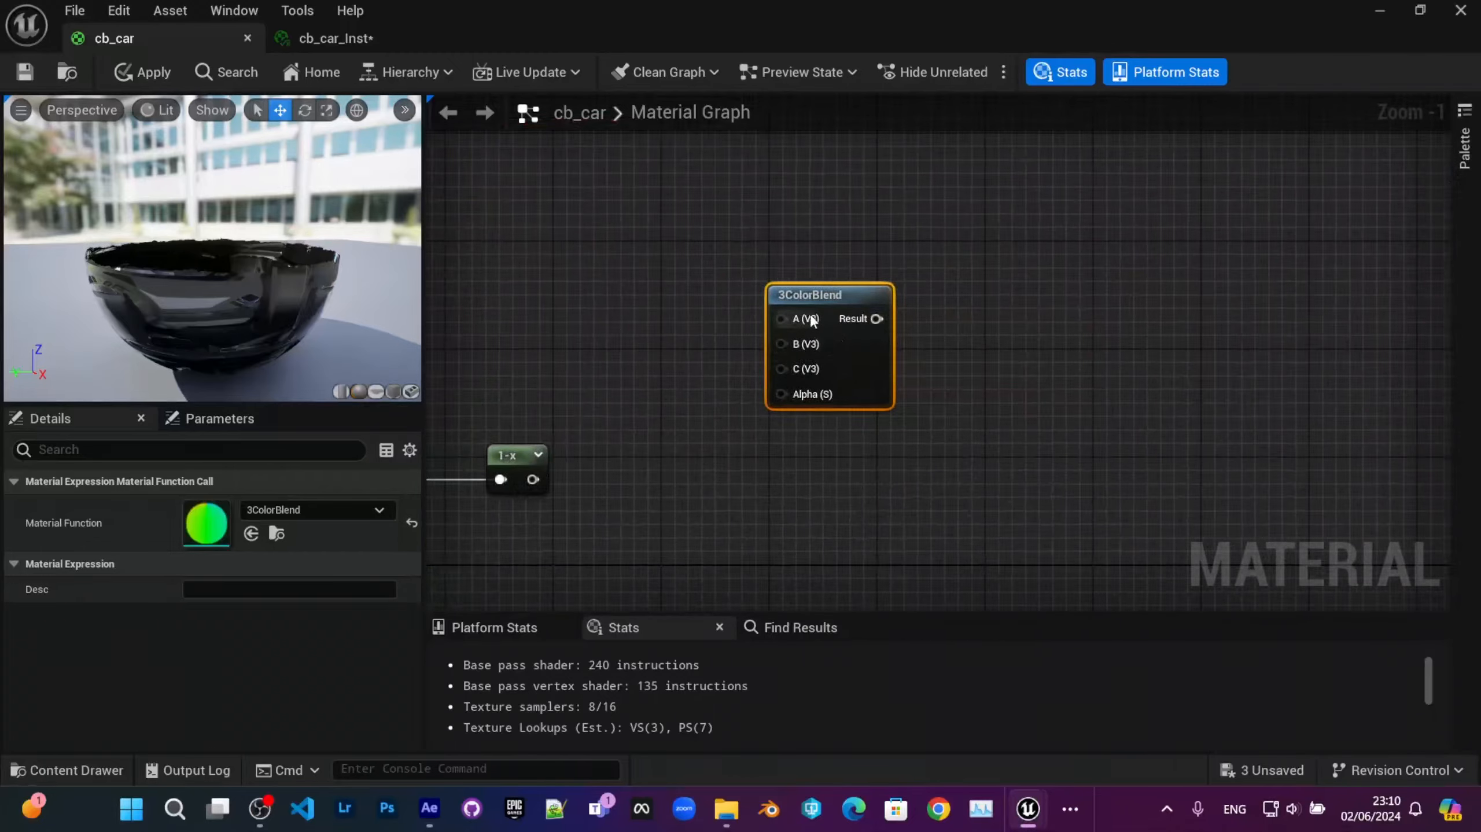
right_click(685, 253)
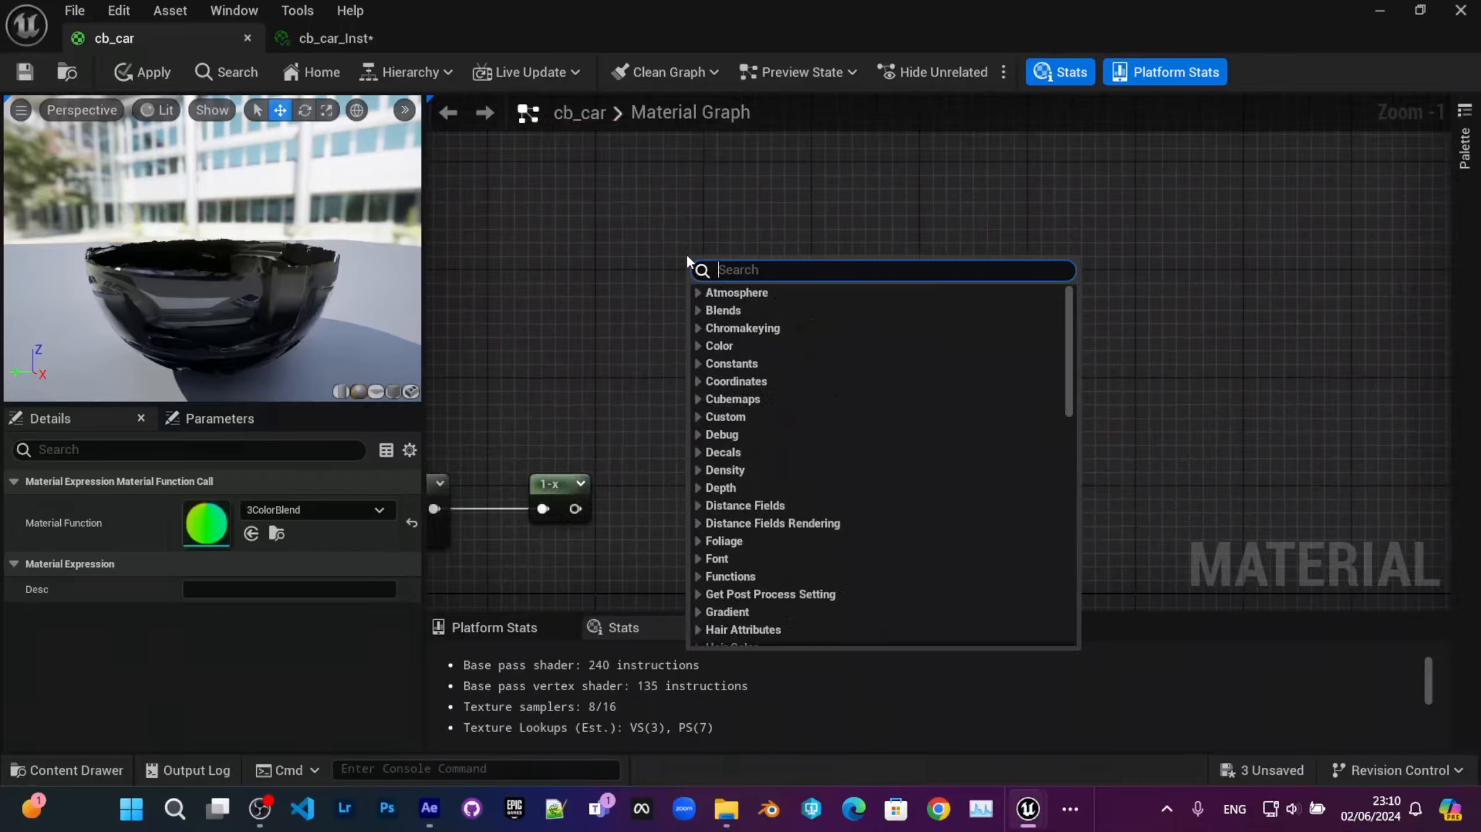
text(1 co)
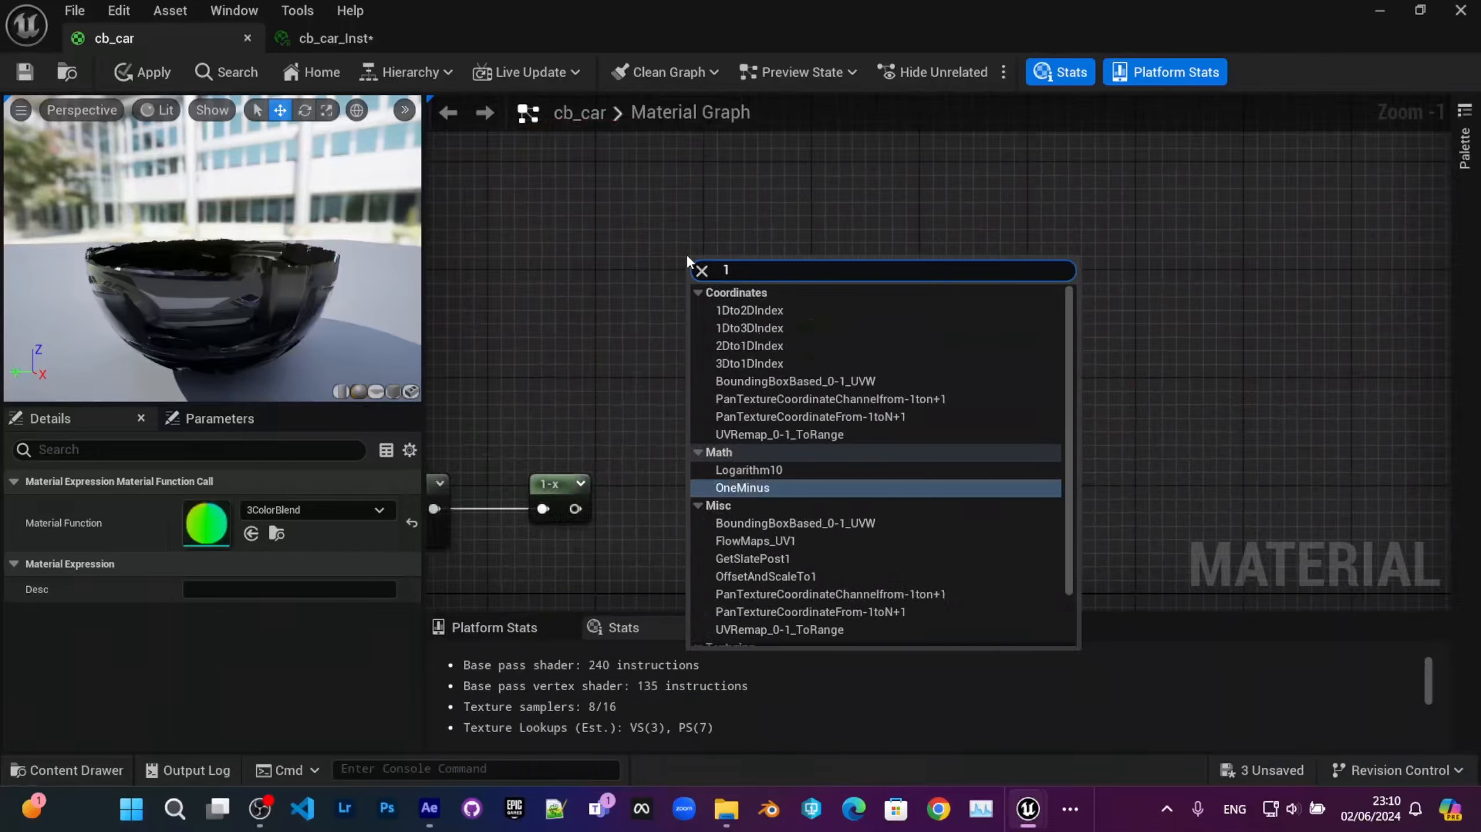
key(BackSpace)
key(BackSpace)
key(BackSpace)
key(BackSpace)
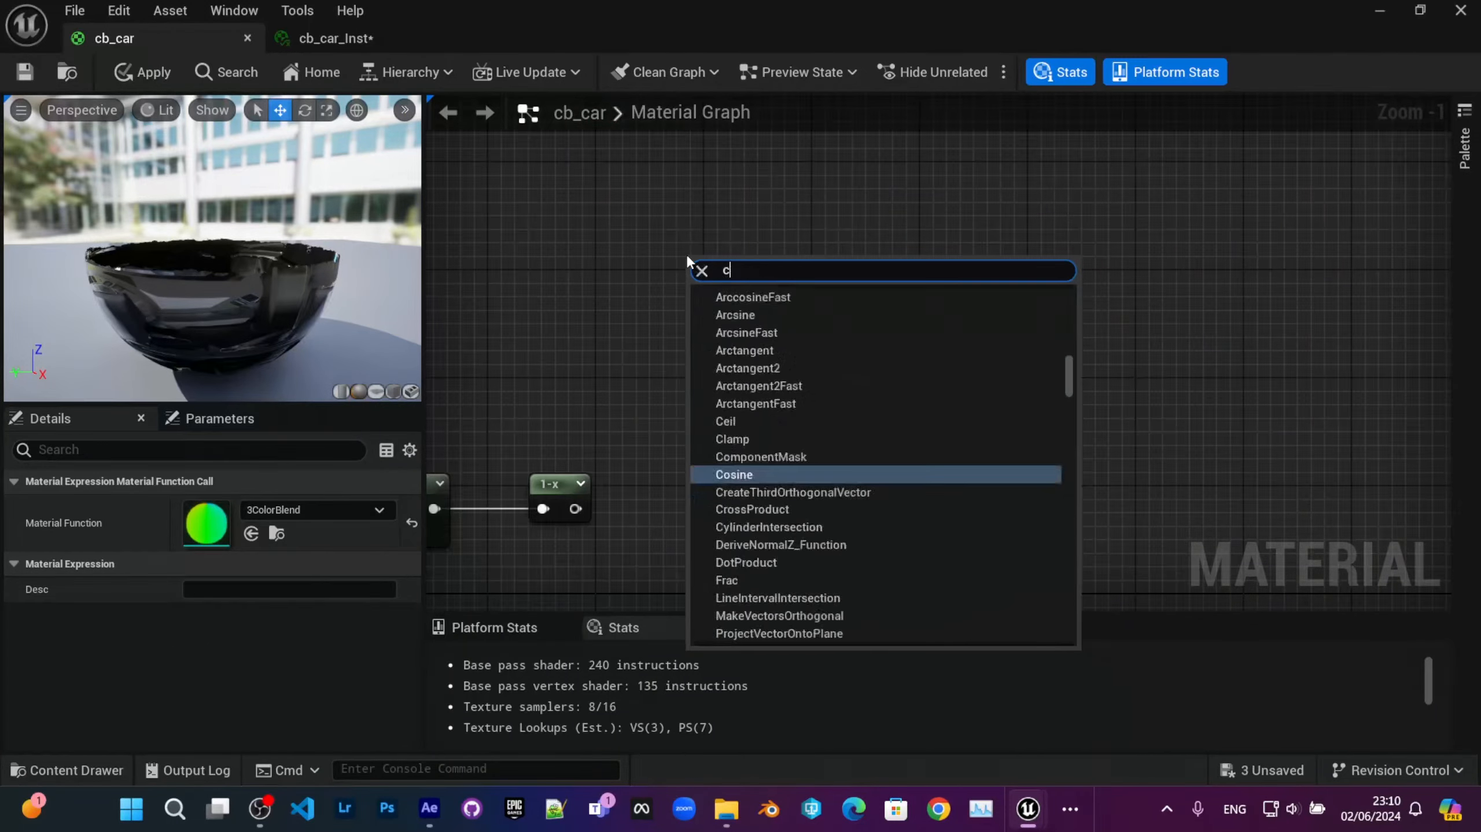
text(const)
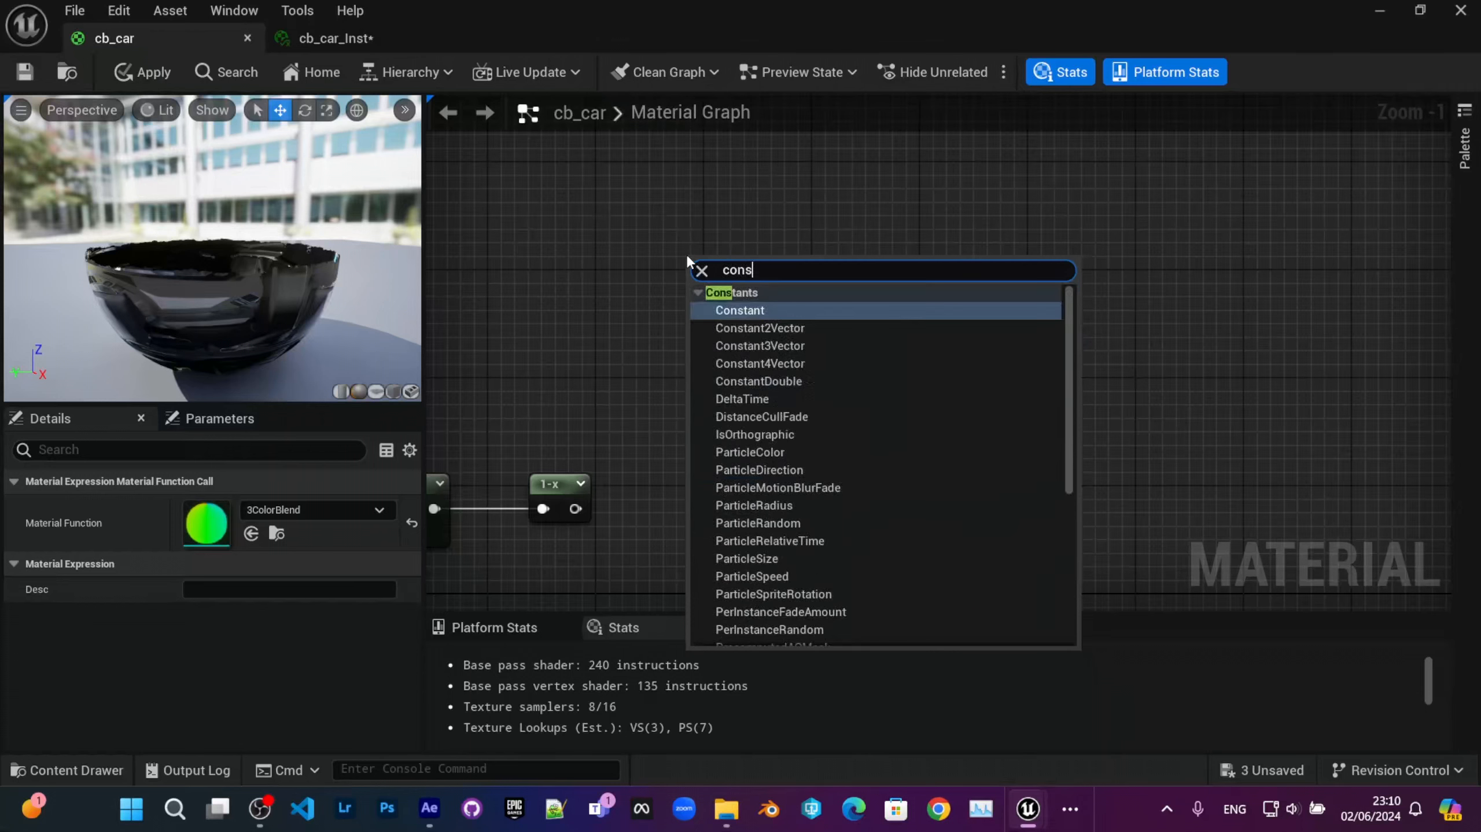
key(Return)
drag(727, 268, 837, 346)
scroll(729, 364, up, 1)
drag(738, 361, 838, 404)
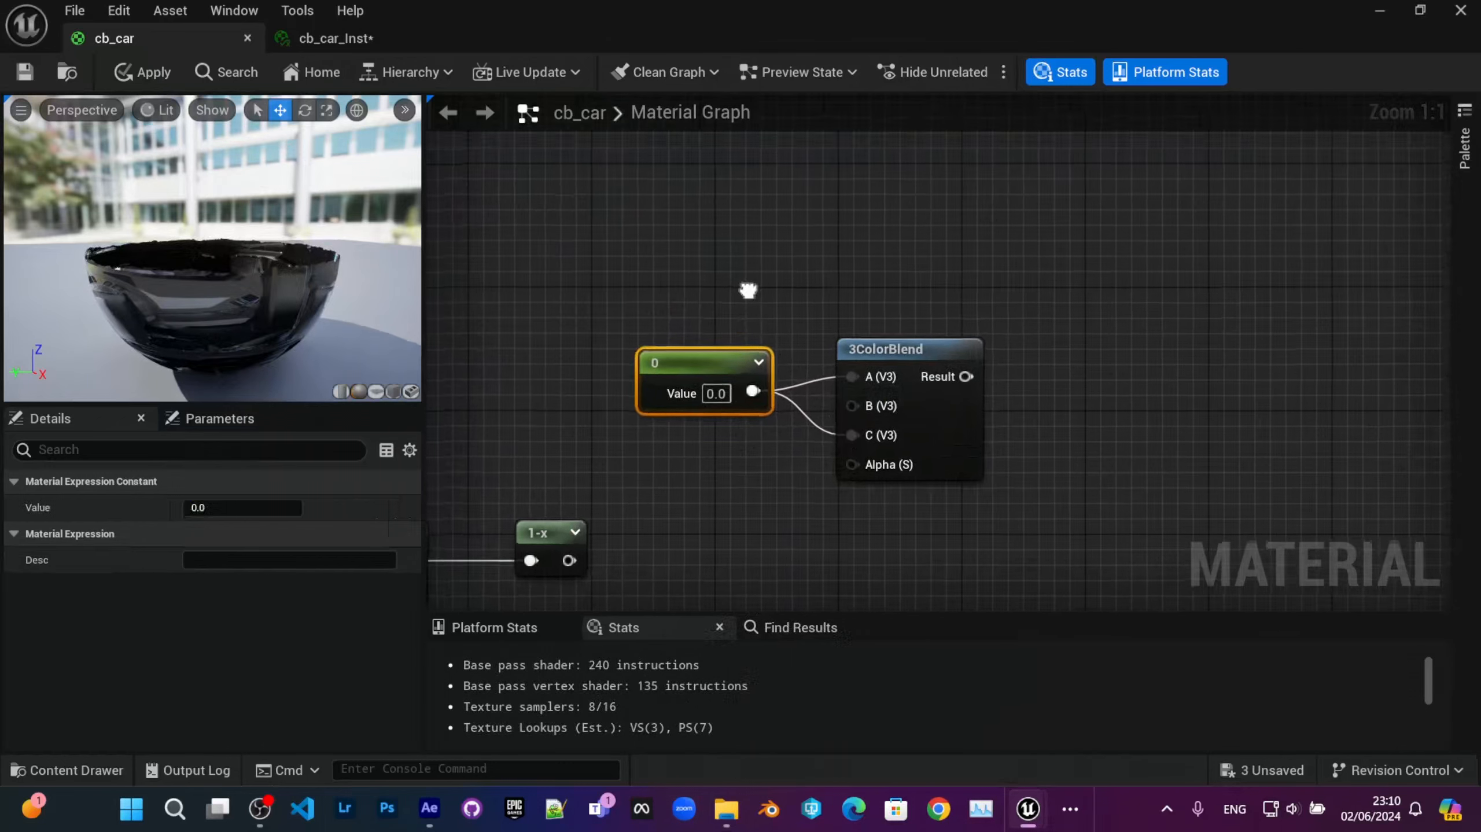
Step: Add a second Constant node, connect it to the B input of 3ColorBlend, and set its value to 1
key(1)
click(661, 263)
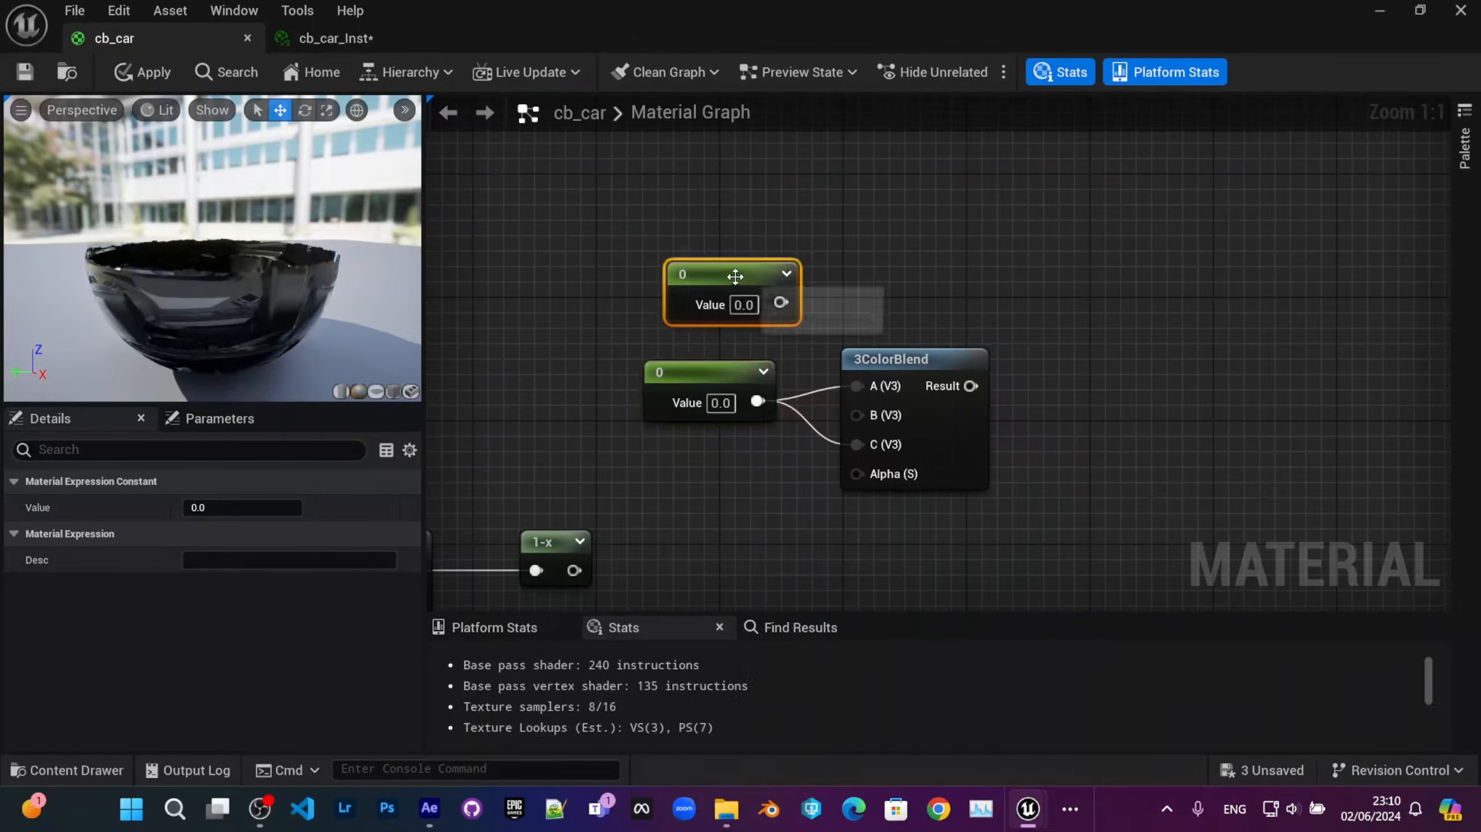
drag(734, 276, 863, 414)
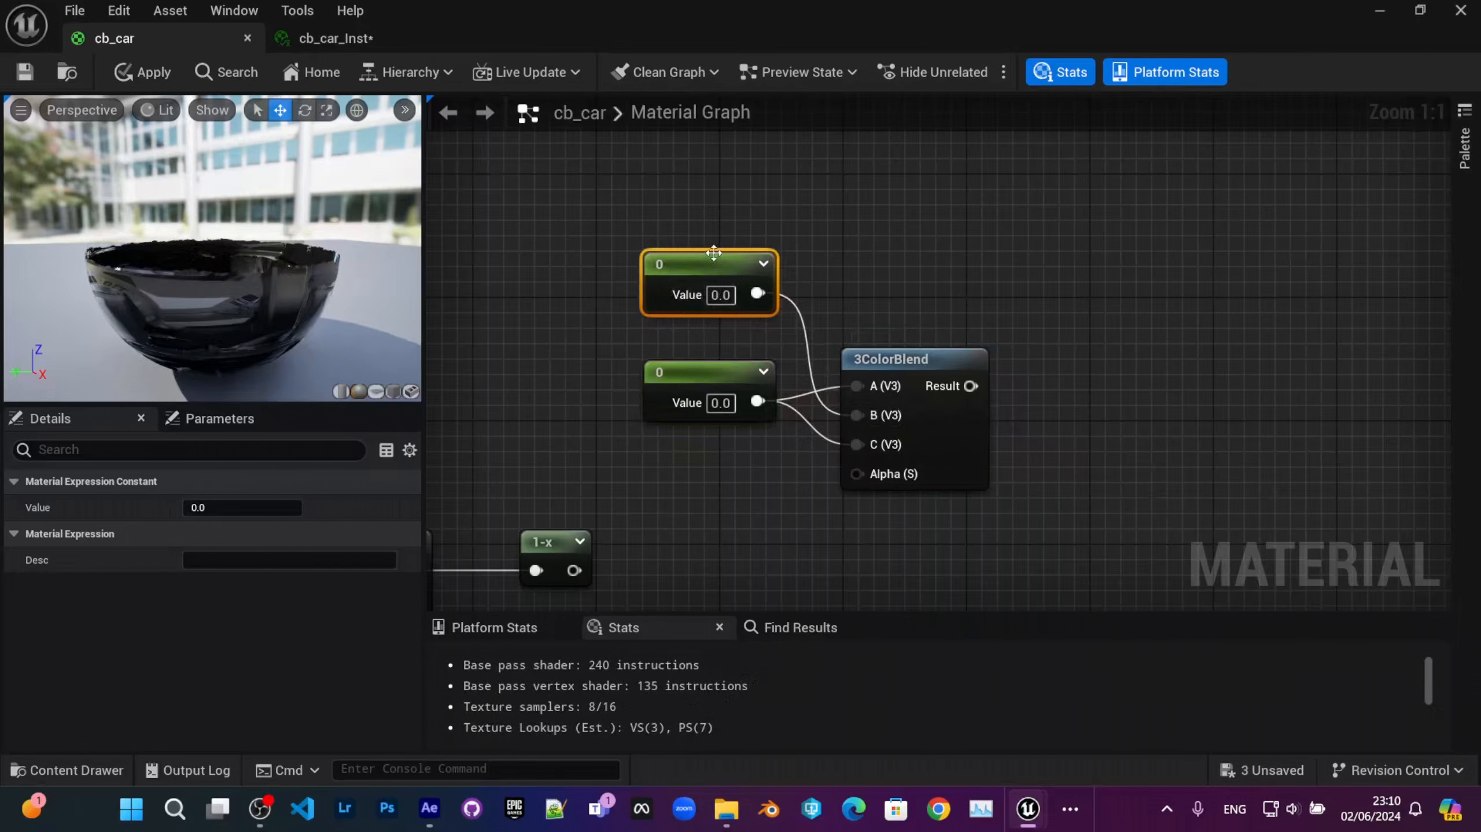
click(721, 296)
text(1)
Step: Place the 1 constant below the 0 constant and connect the 1-x output to the Alpha input of 3ColorBlend
click(695, 394)
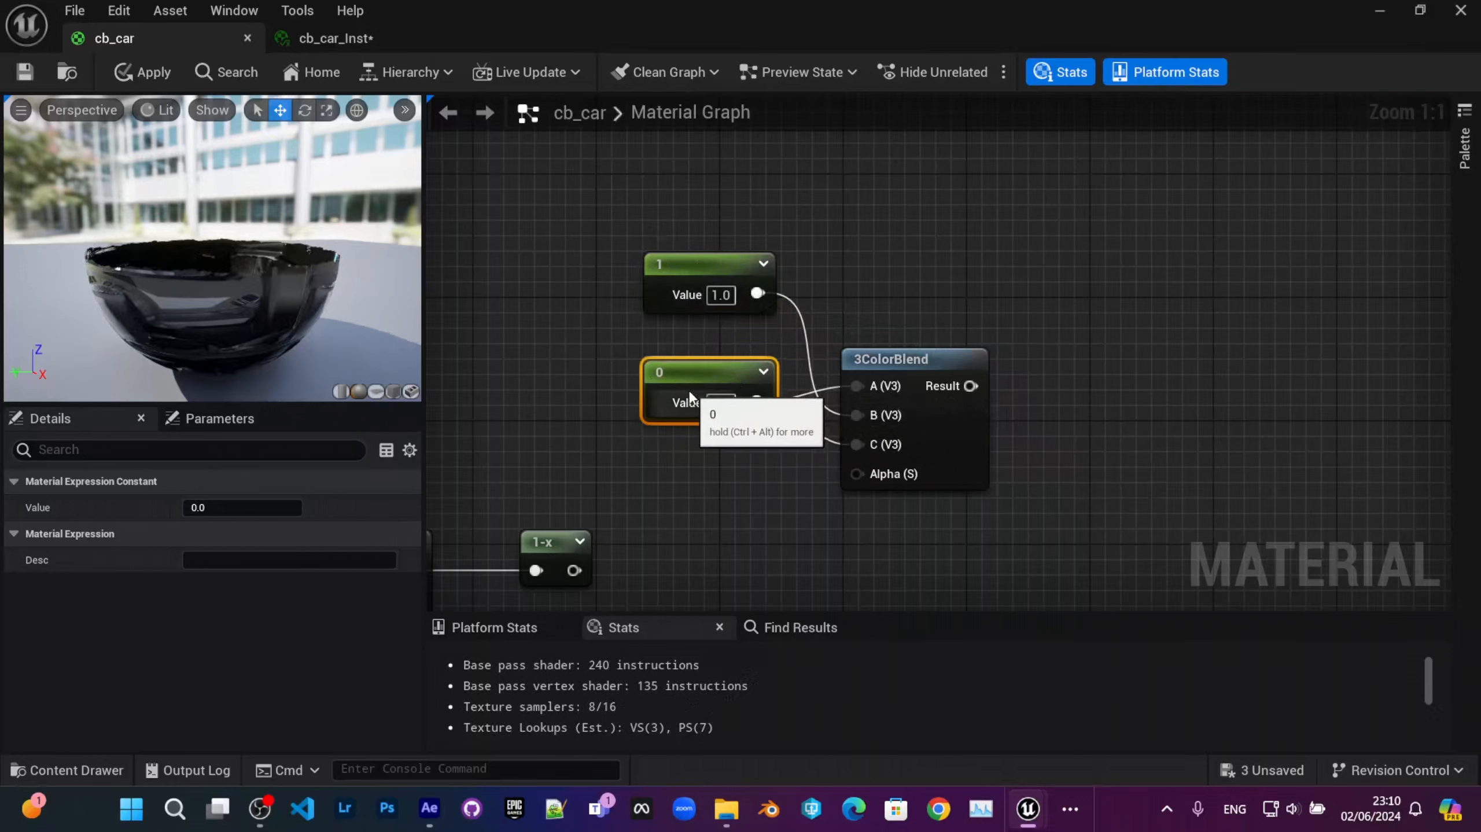
drag(678, 288, 719, 468)
right_drag(664, 522, 741, 320)
mouse_move(651, 369)
mouse_down()
mouse_move(960, 283)
mouse_move(652, 369)
mouse_up()
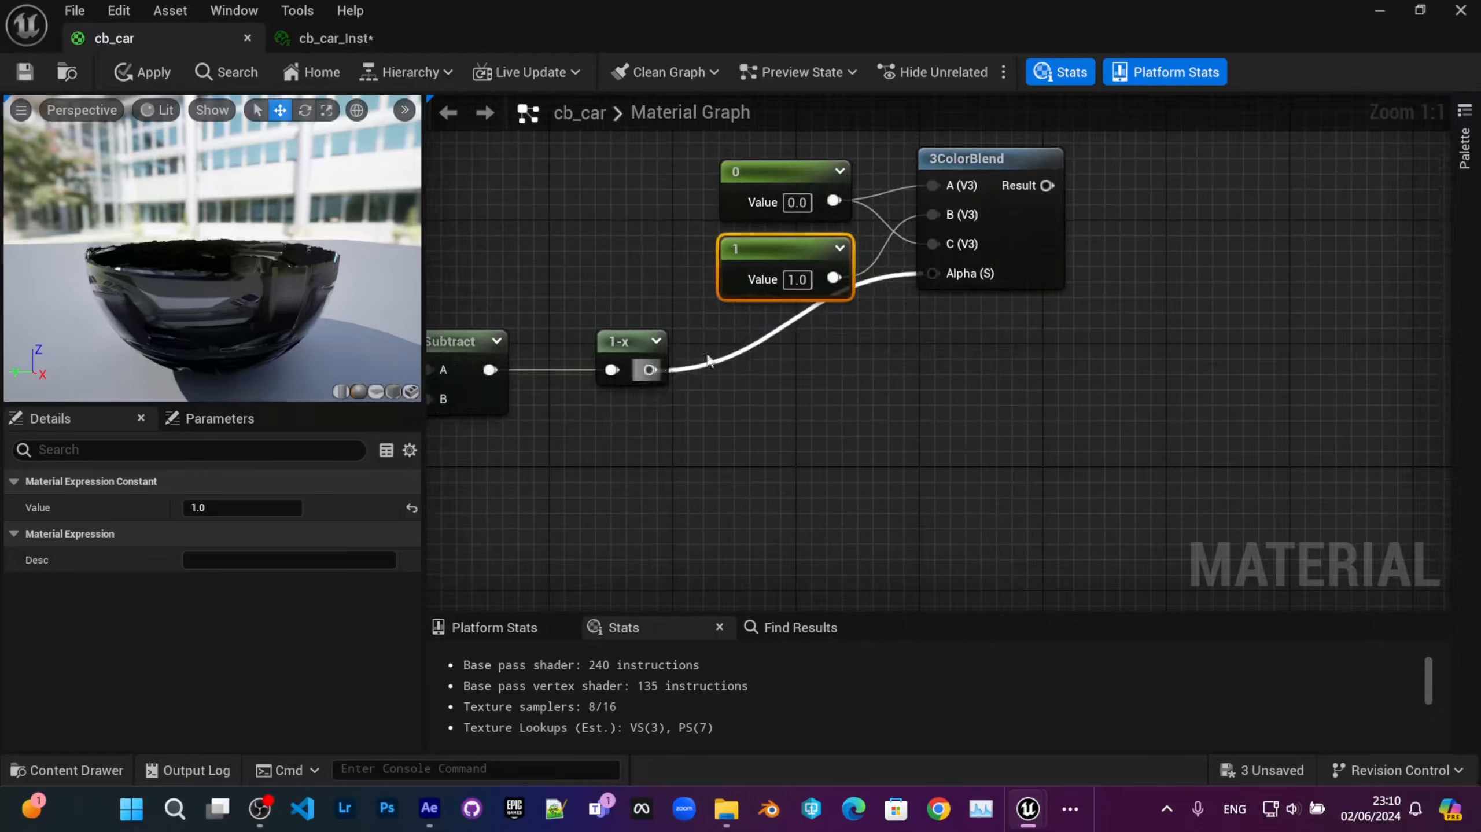
Step: Move the 3ColorBlend node and its two constants together slightly up and left in the graph
right_drag(1013, 341, 930, 423)
drag(929, 425, 729, 271)
drag(963, 270, 899, 197)
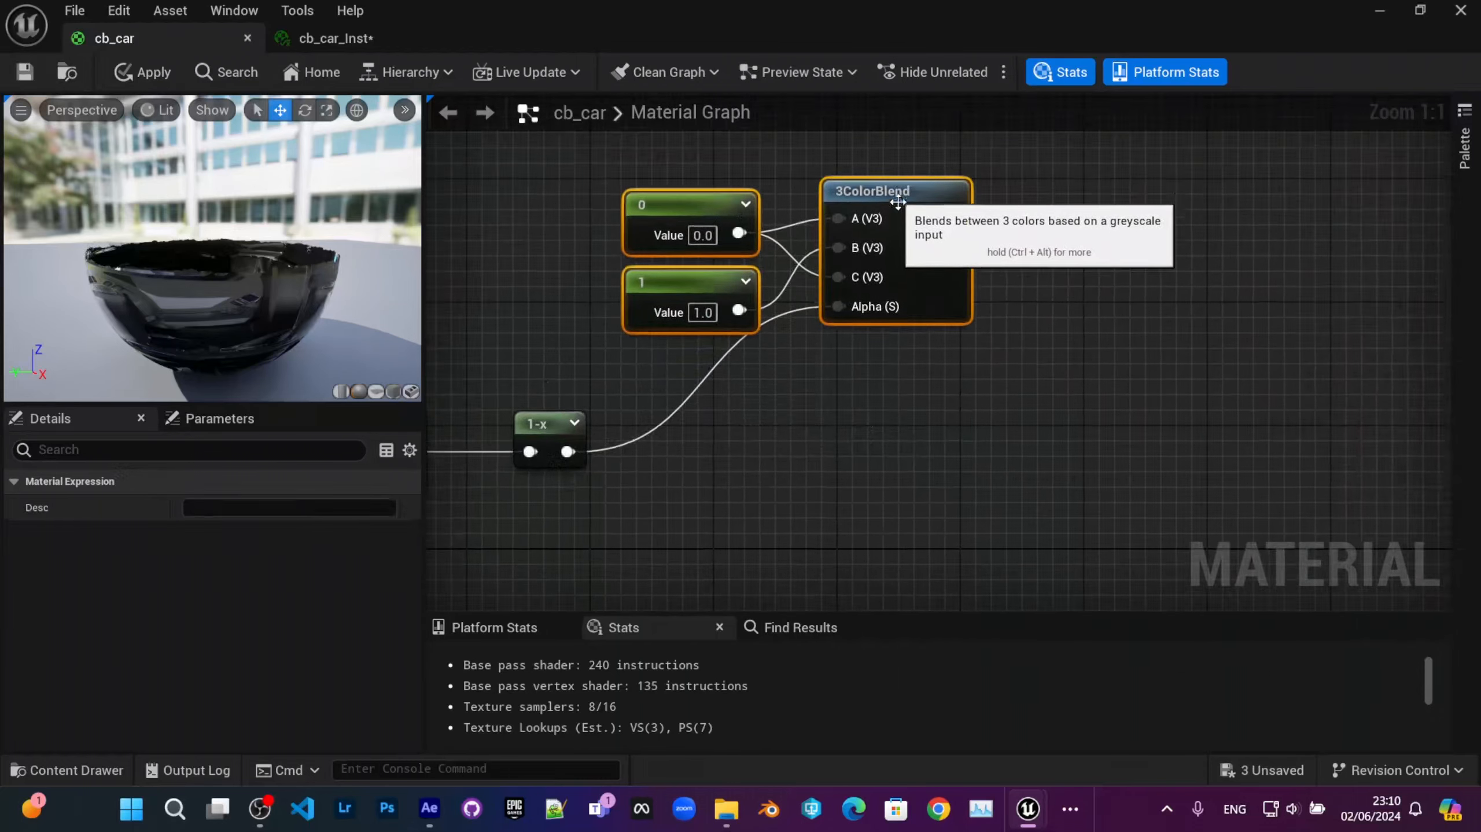
Step: Add a Constant3Vector node and place it below the 3ColorBlend node
right_drag(964, 210, 837, 268)
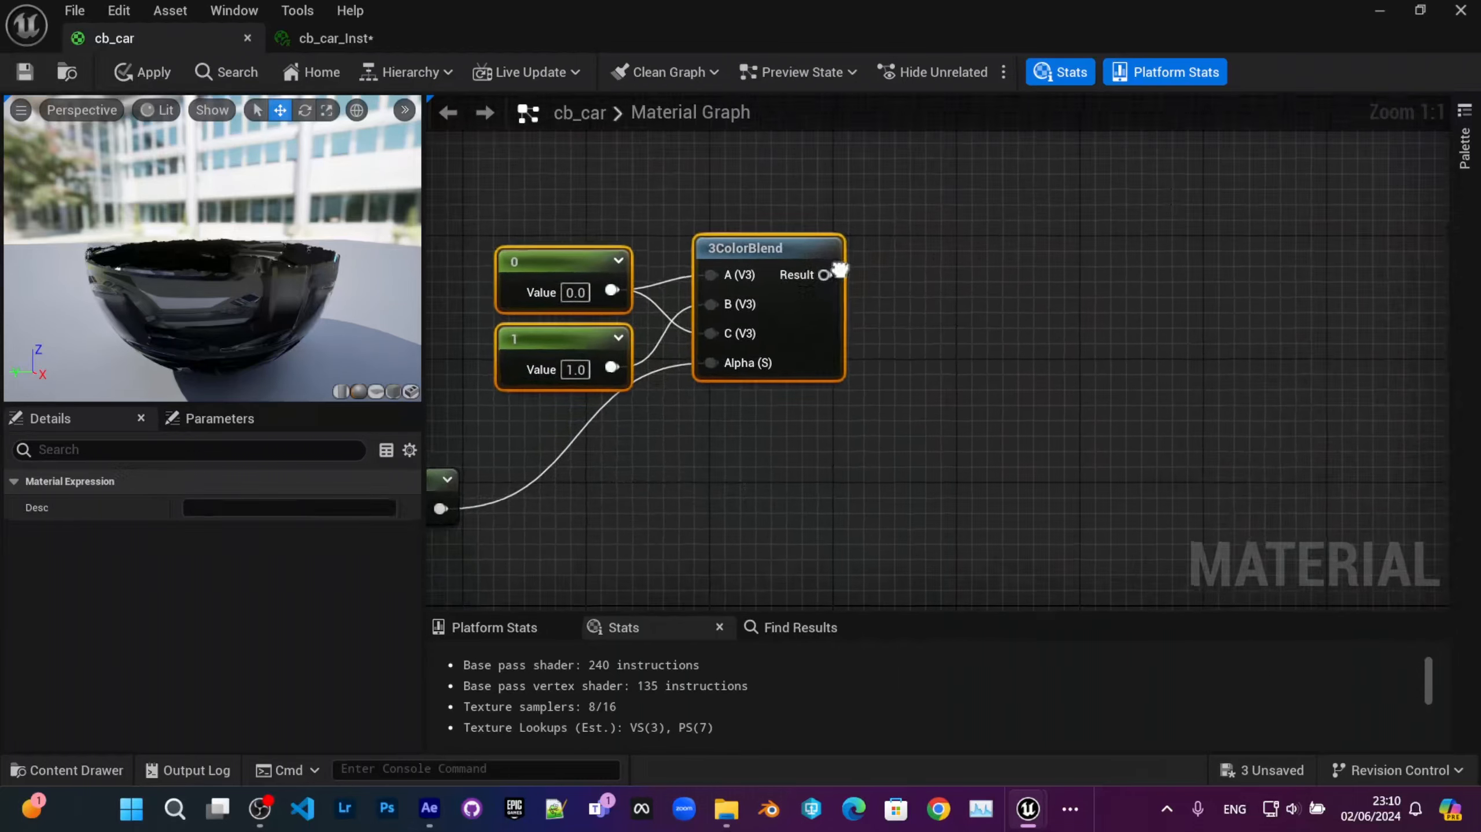
right_click(945, 285)
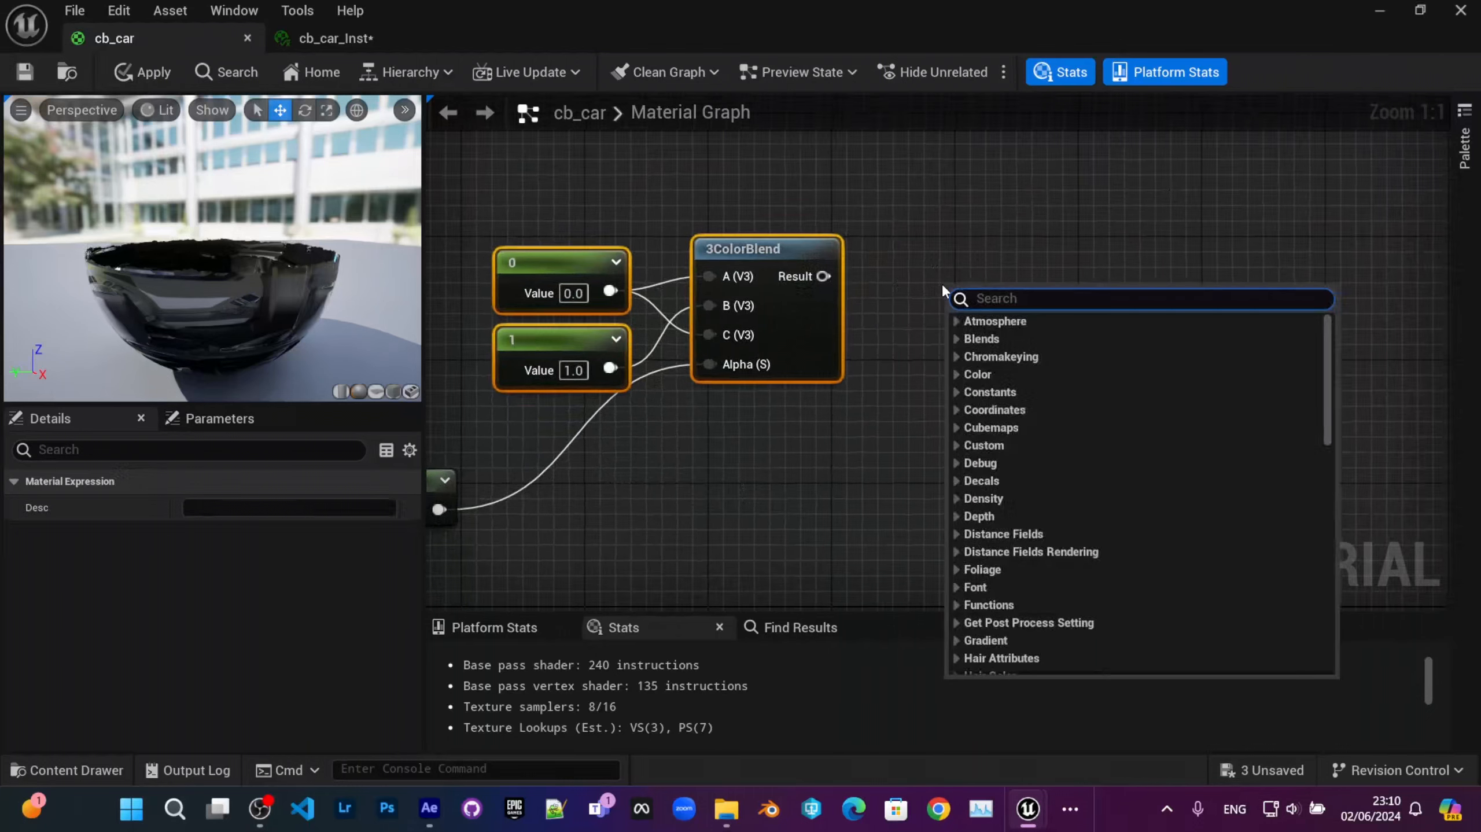
text(c)
key(BackSpace)
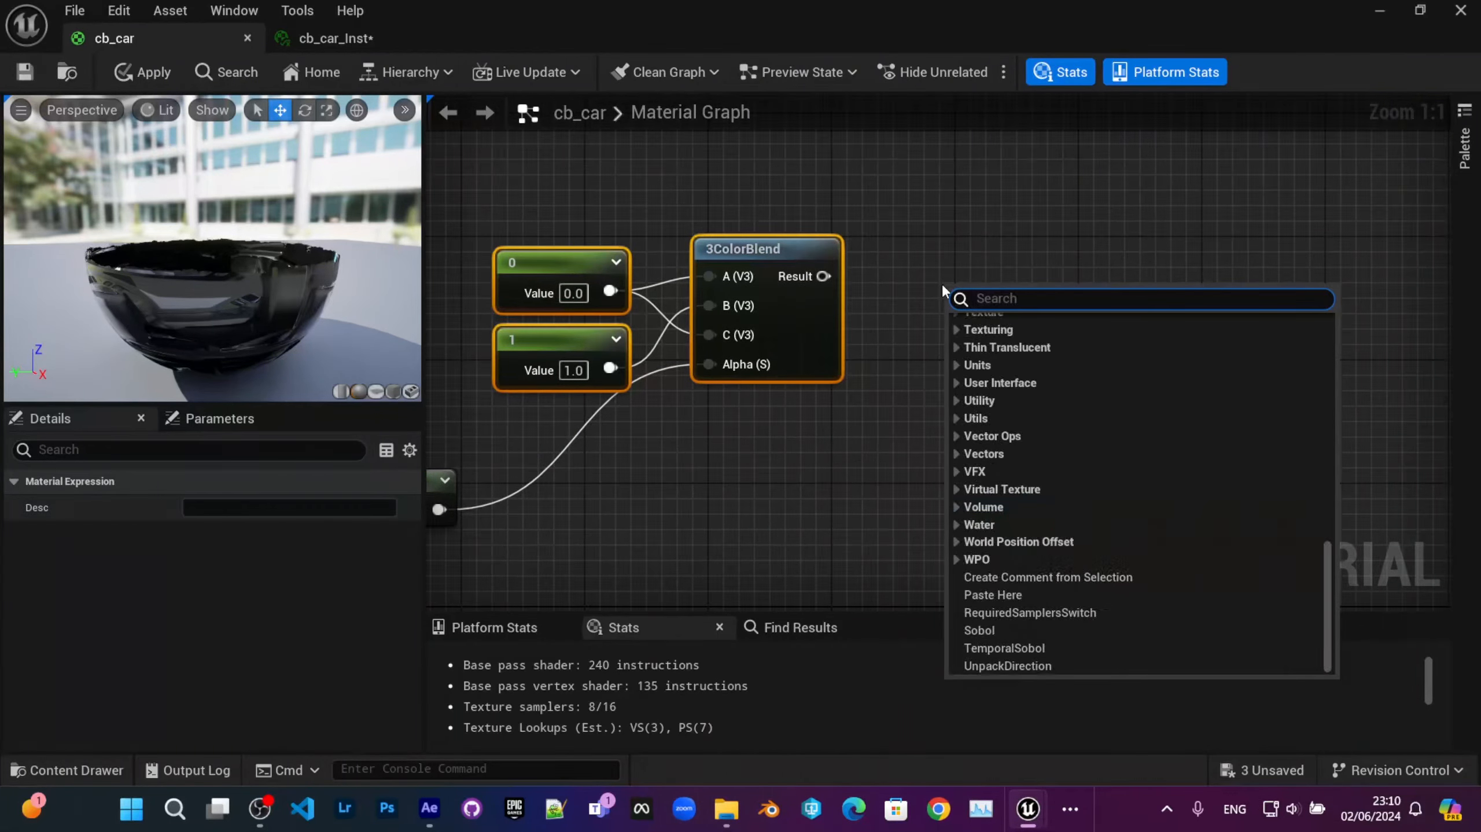
text(vector)
key(ctrl+a)
text(co)
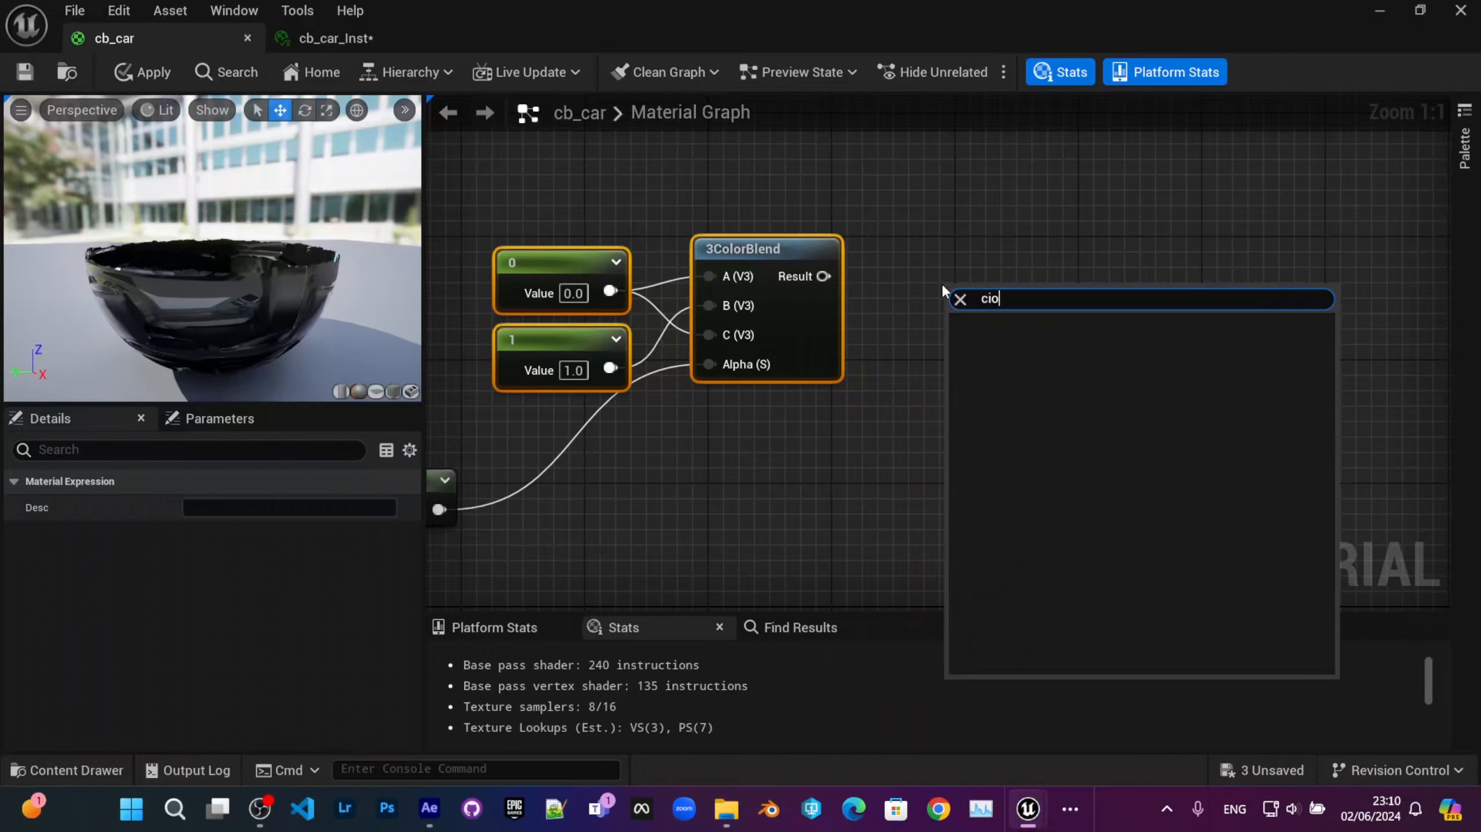
text(nsta)
key(Down)
key(Down)
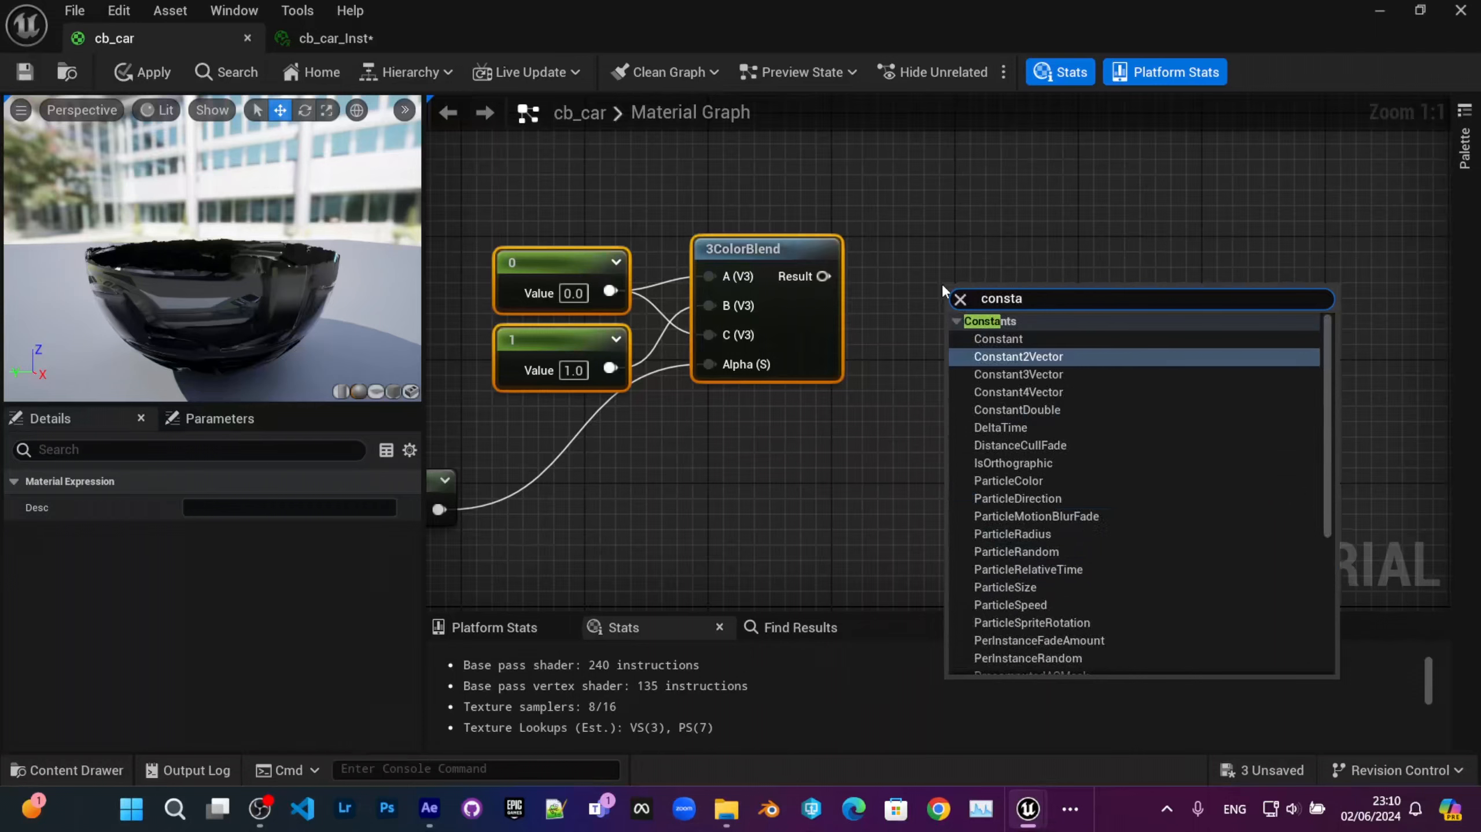
key(Return)
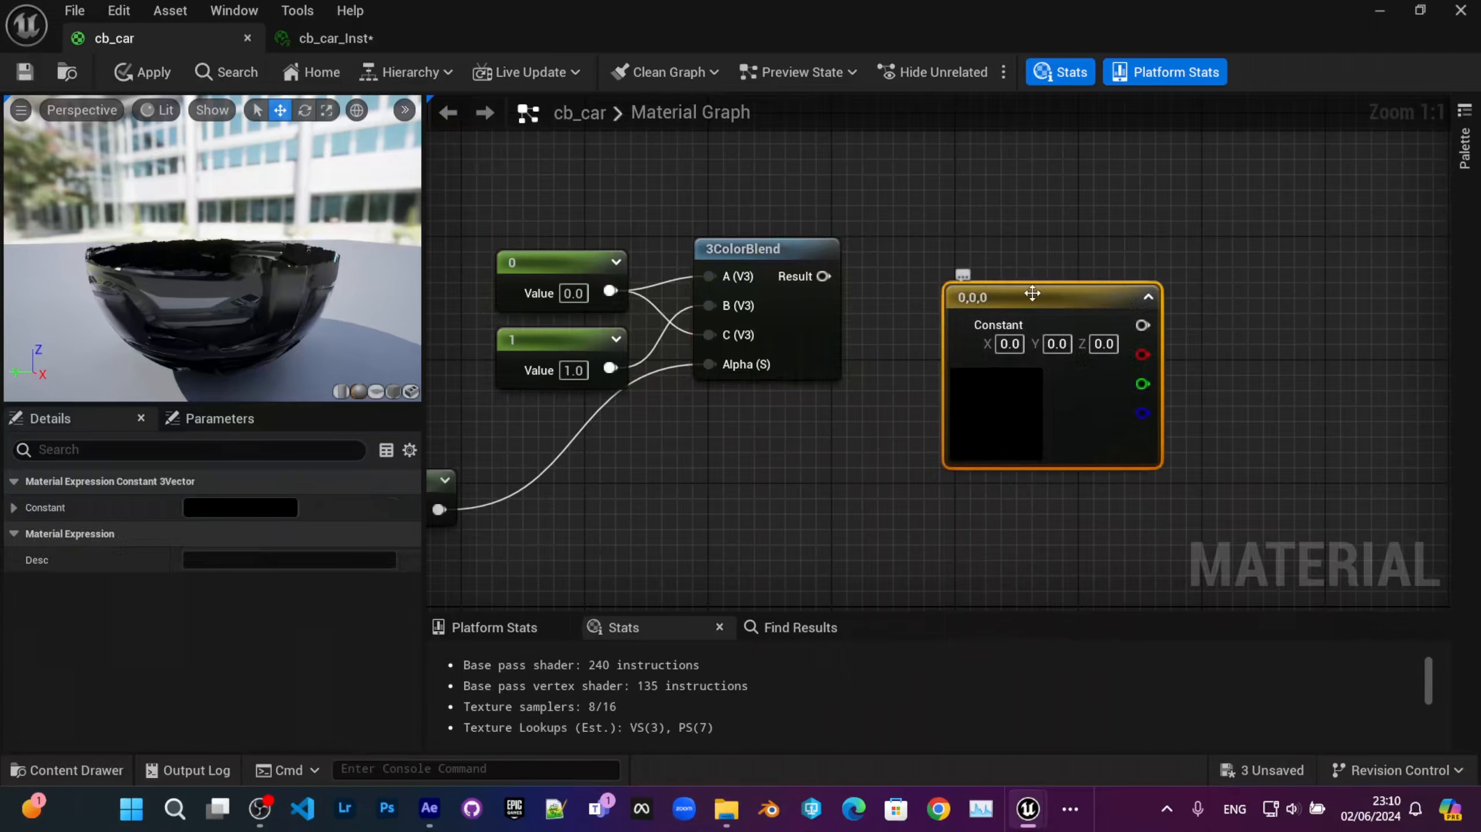
drag(1033, 282, 831, 493)
right_drag(831, 493, 865, 381)
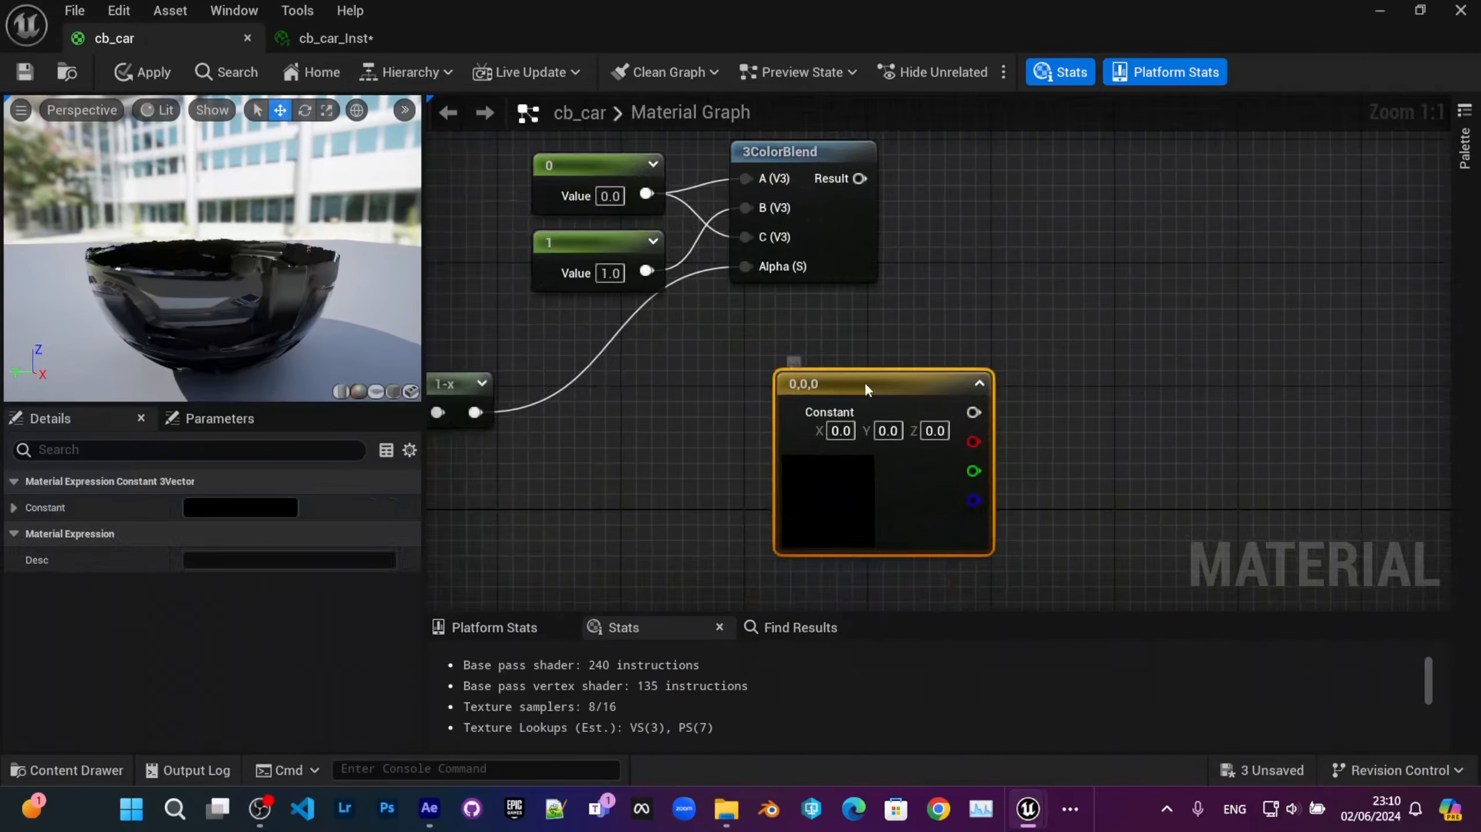
Step: Convert the Constant3Vector node to a parameter named EmissiveColor
right_click(865, 380)
click(972, 374)
text(EmissiveCOl)
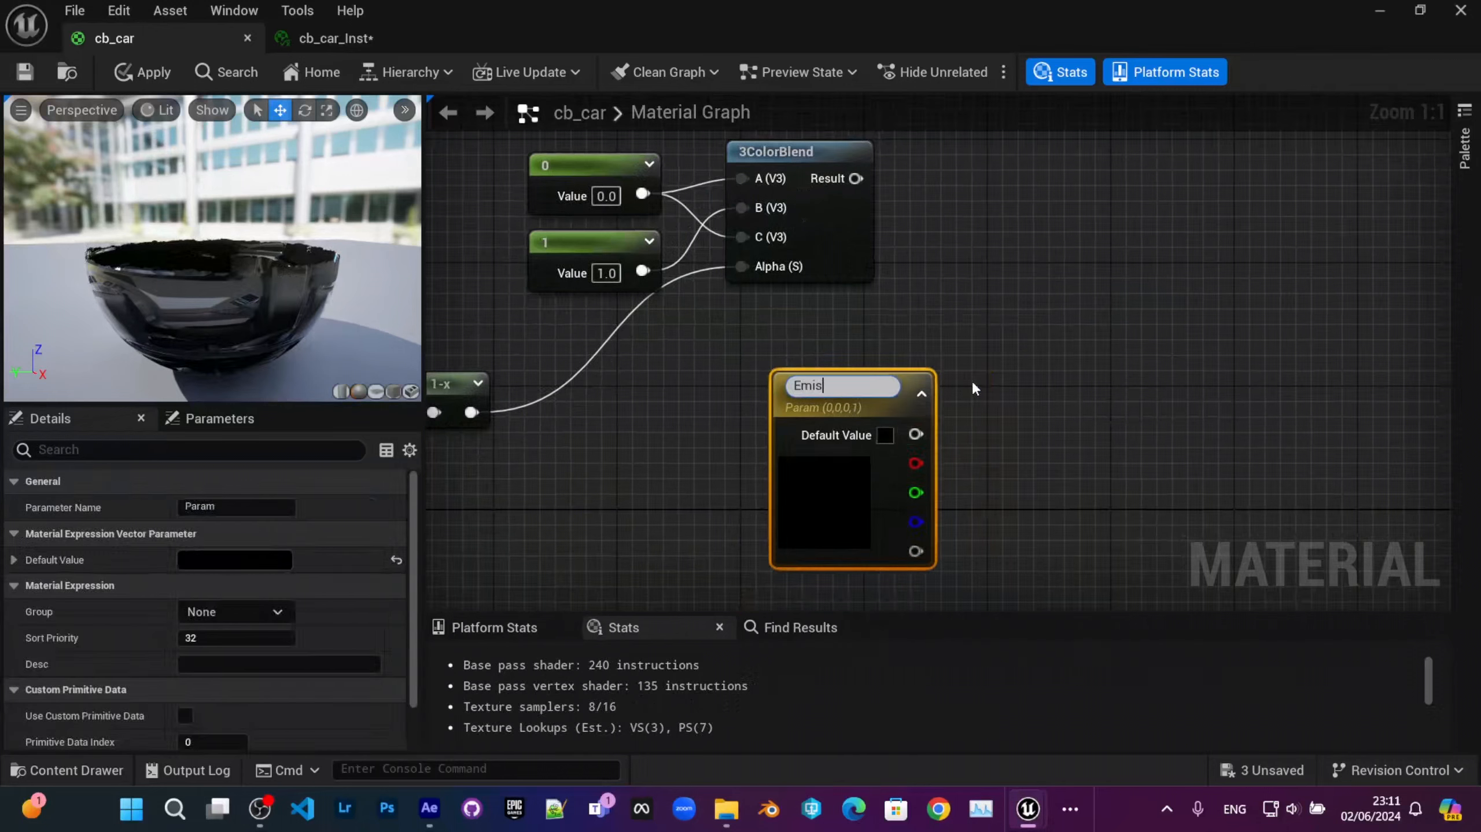
key(BackSpace)
key(BackSpace)
text(olor)
key(Return)
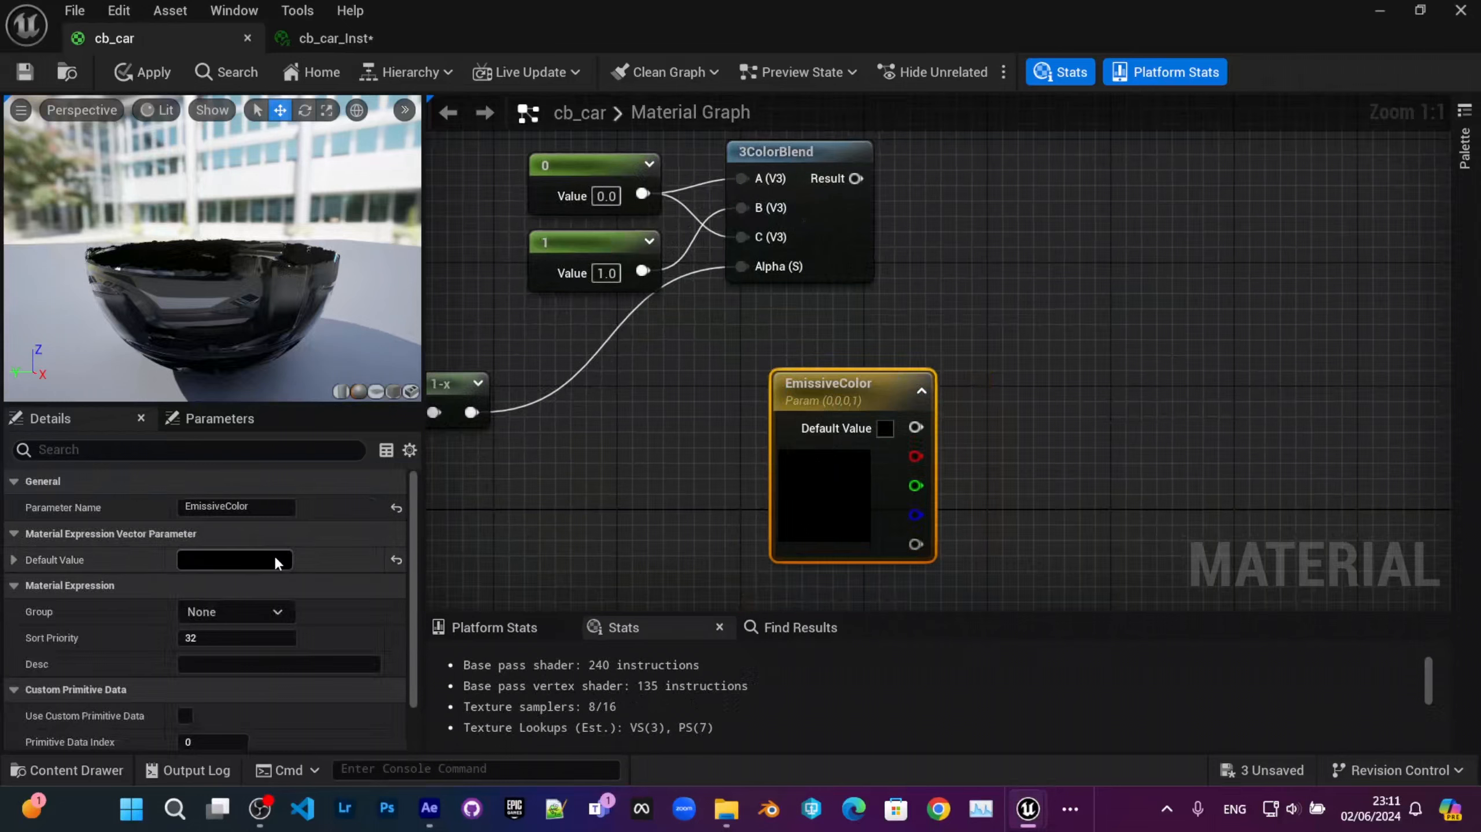
Step: Set the EmissiveColor default value to bright green (about 0.005, 1, 0) and shift the node slightly left
click(278, 559)
click(309, 522)
drag(309, 523, 319, 526)
click(503, 753)
drag(835, 484, 789, 483)
Step: Add a Multiply node, feeding the 3ColorBlend result into A and the EmissiveColor output into B
right_drag(981, 357, 855, 427)
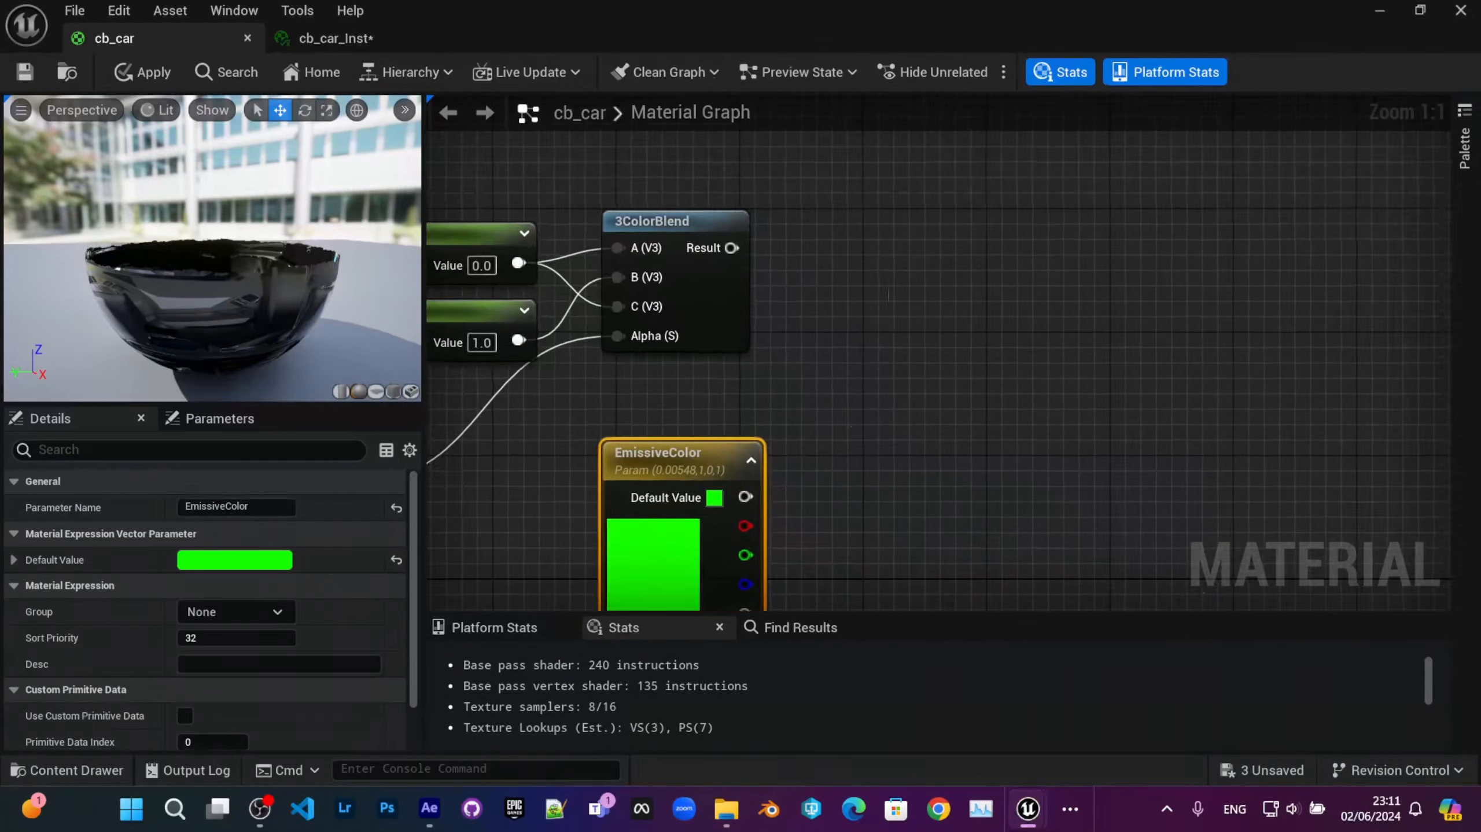
right_drag(887, 286, 882, 285)
text(mult)
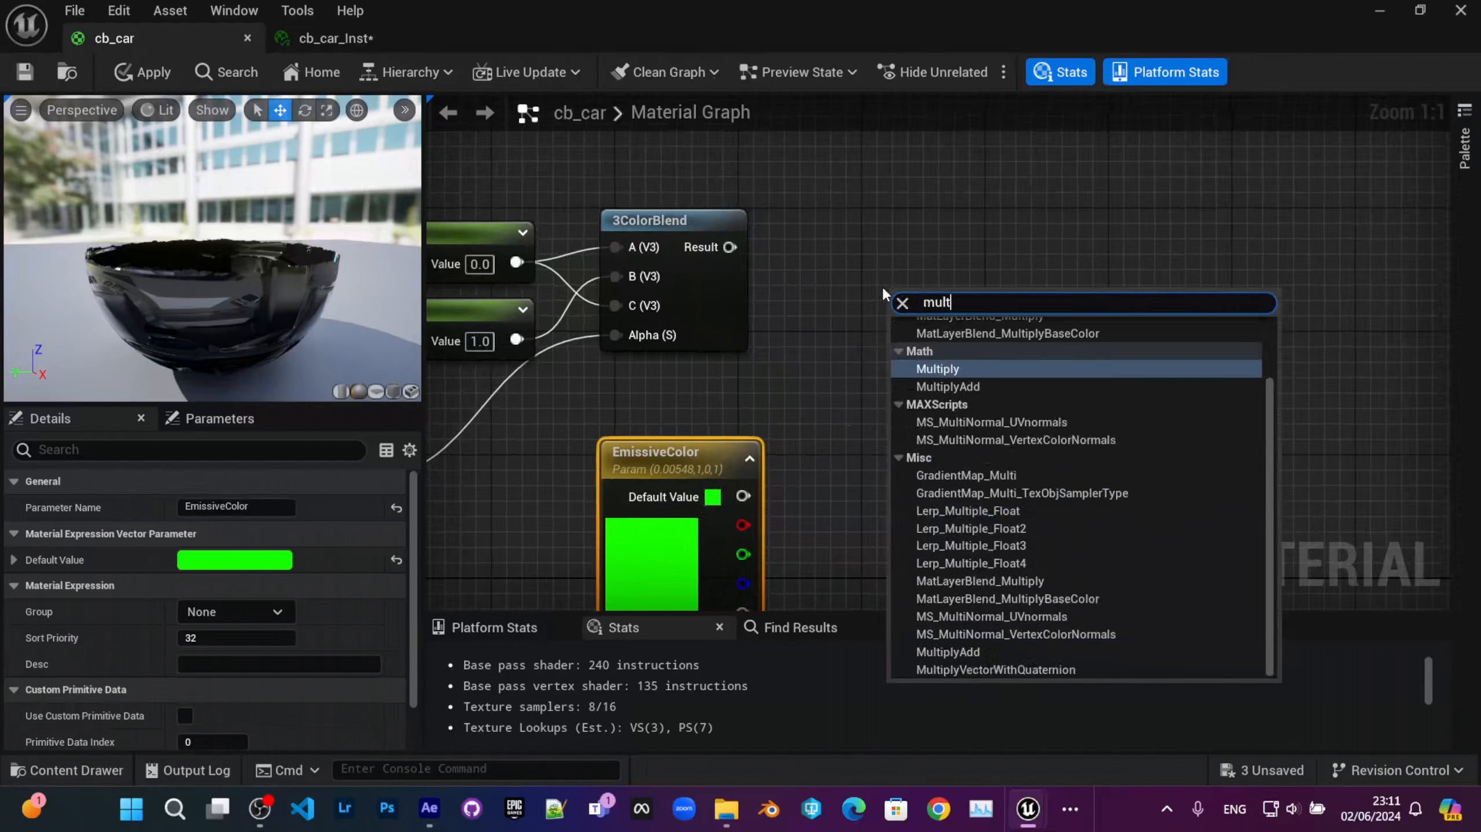
key(Return)
drag(743, 496, 903, 366)
drag(730, 247, 895, 240)
Step: Move the EmissiveColor node up closer beneath the 3ColorBlend node
scroll(832, 364, down, 1)
right_drag(832, 365, 1002, 287)
drag(883, 427, 855, 388)
right_drag(932, 304, 888, 398)
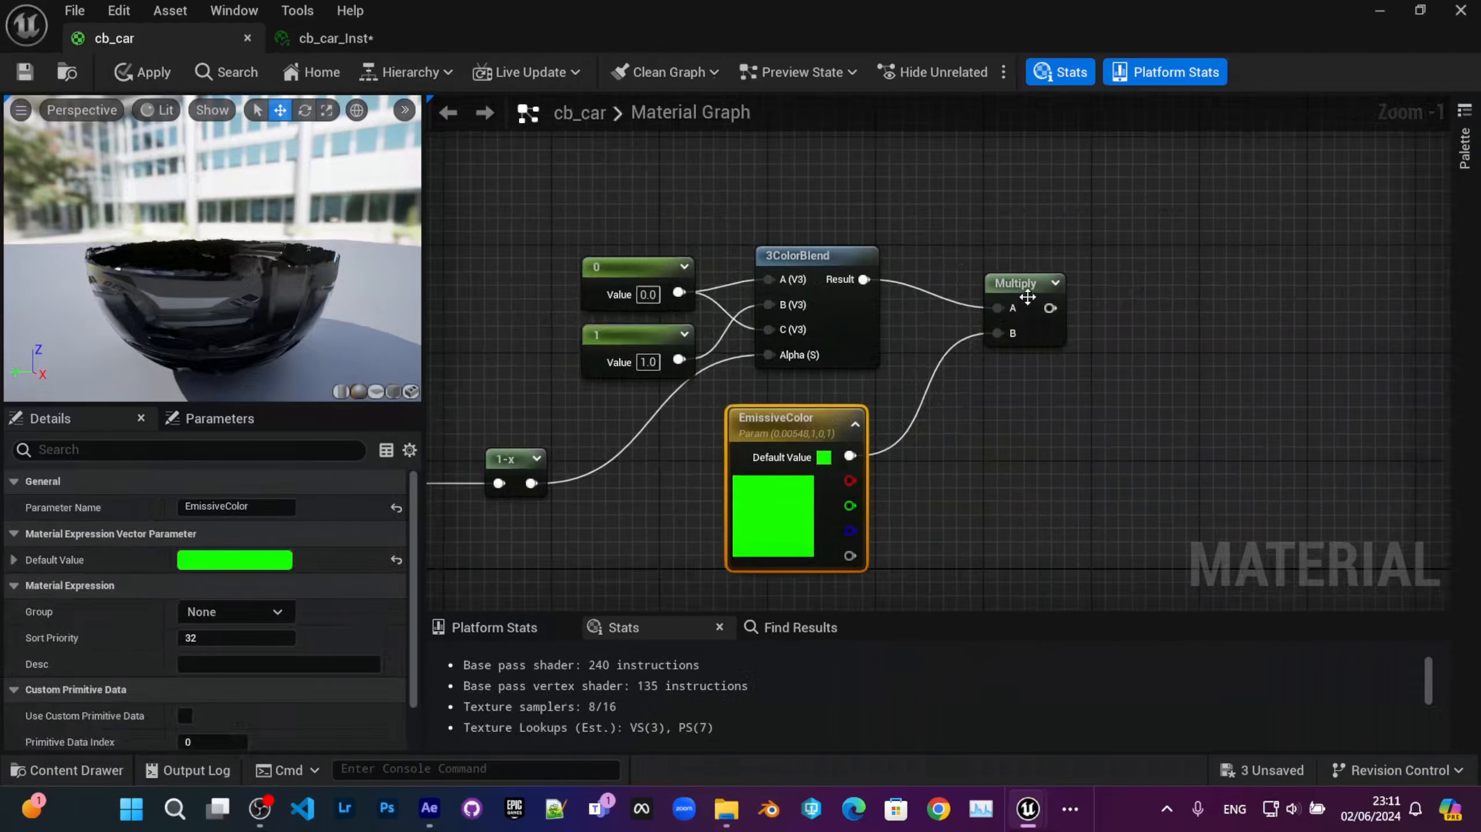
Step: Align the Multiply node with the 3ColorBlend result and connect its output to the material's Emissive Color input
drag(1027, 293, 1012, 263)
click(1002, 460)
scroll(1002, 460, down, 2)
right_drag(1002, 463, 843, 372)
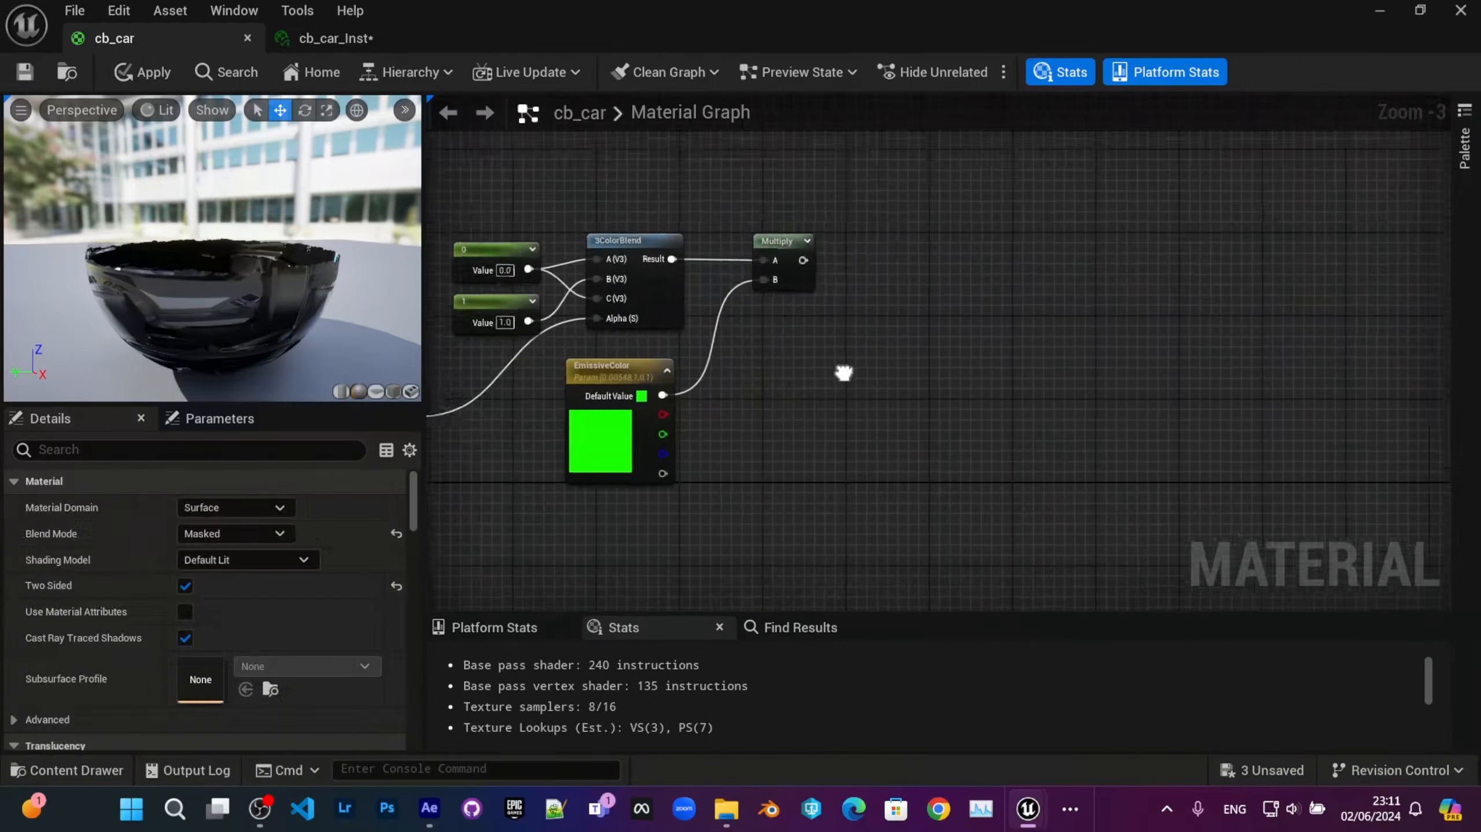
scroll(844, 373, down, 2)
scroll(762, 345, up, 2)
drag(768, 309, 1152, 402)
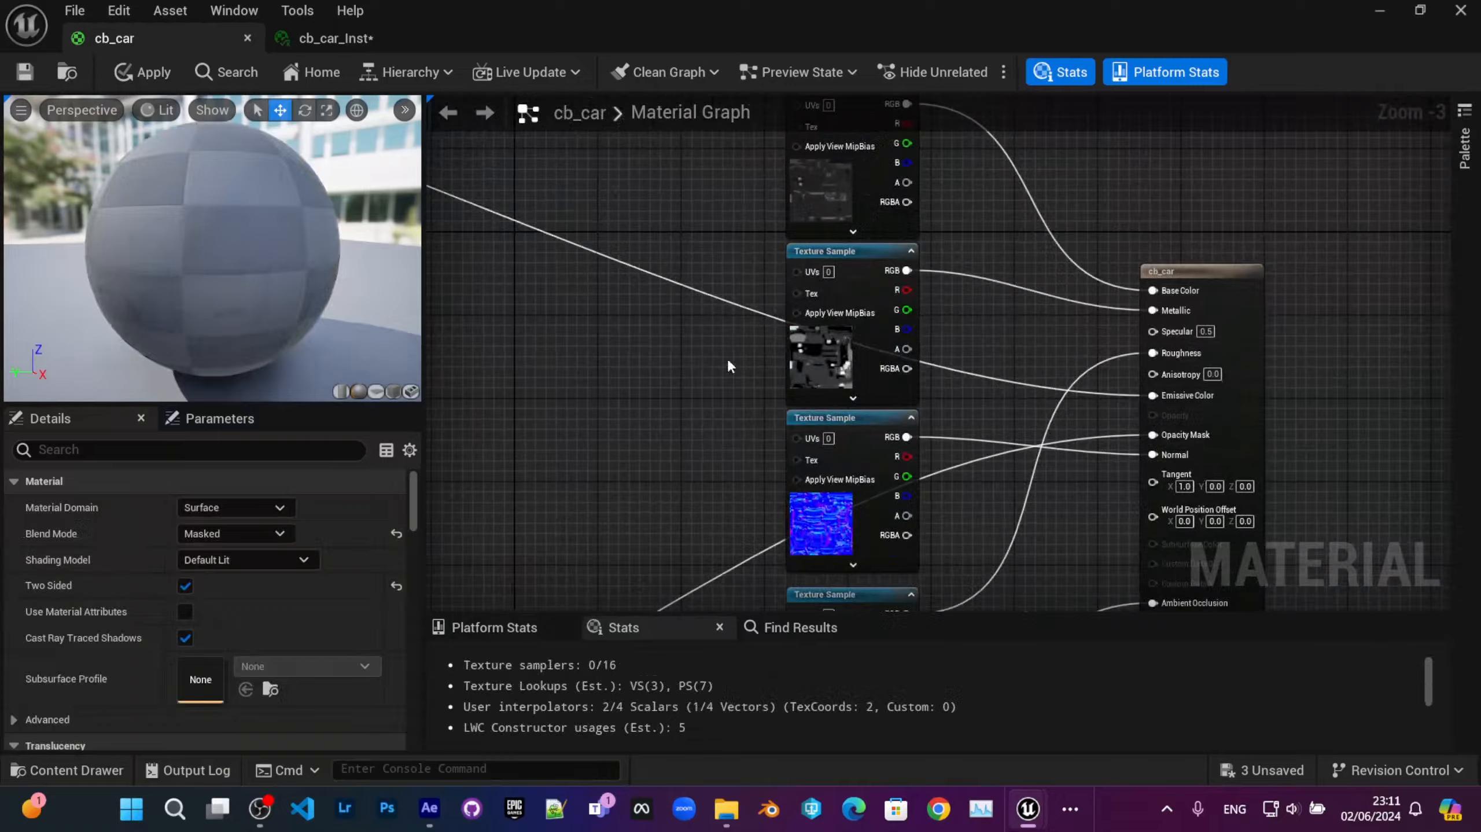
Step: Inspect the green dissolve edge on the preview mesh and save the cb_car material
scroll(589, 473, down, 2)
right_drag(588, 473, 853, 279)
right_drag(757, 363, 1025, 480)
drag(92, 349, 98, 348)
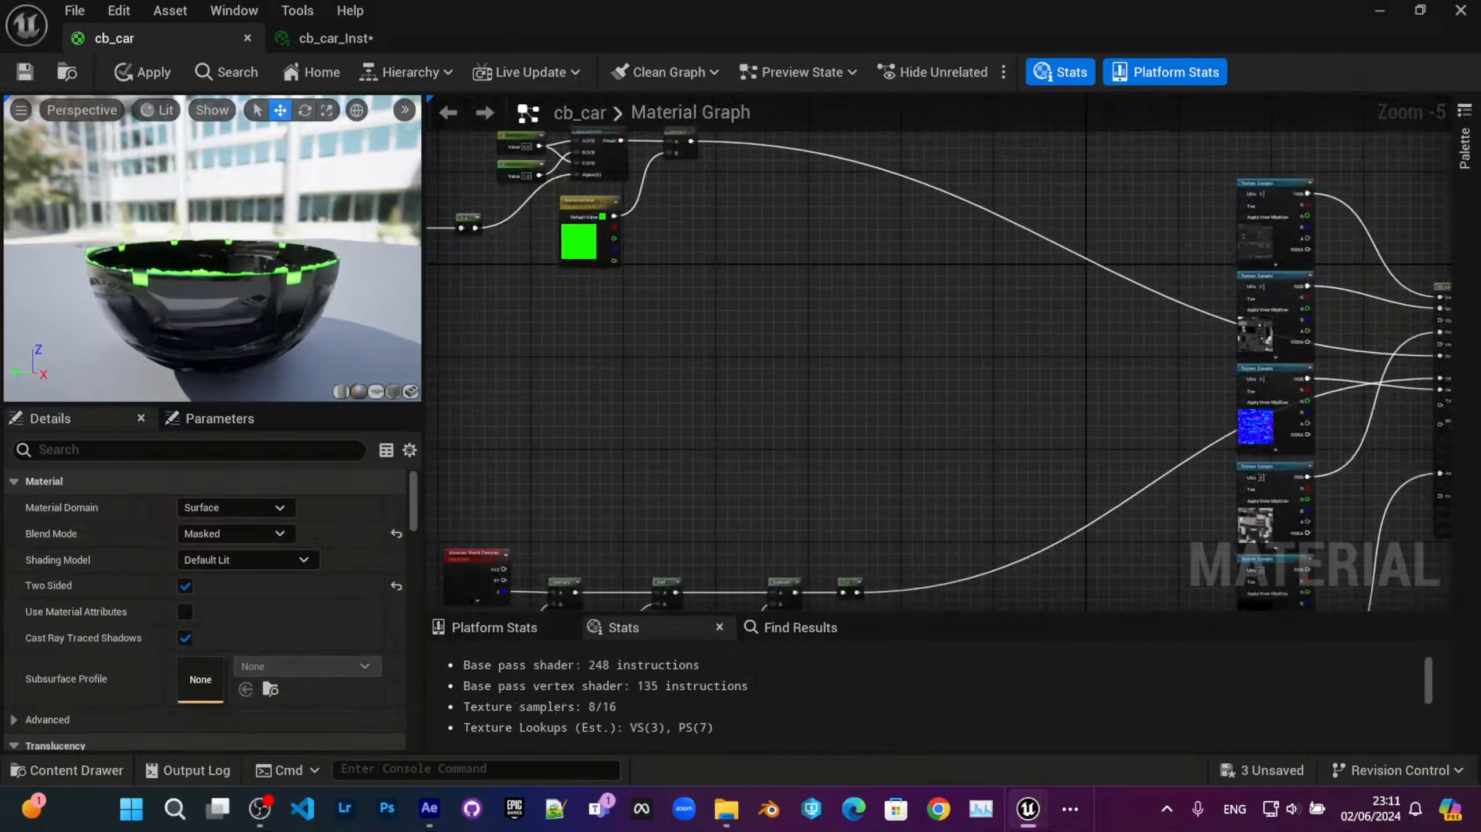
drag(199, 262, 270, 242)
scroll(199, 262, up, 5)
scroll(258, 267, down, 4)
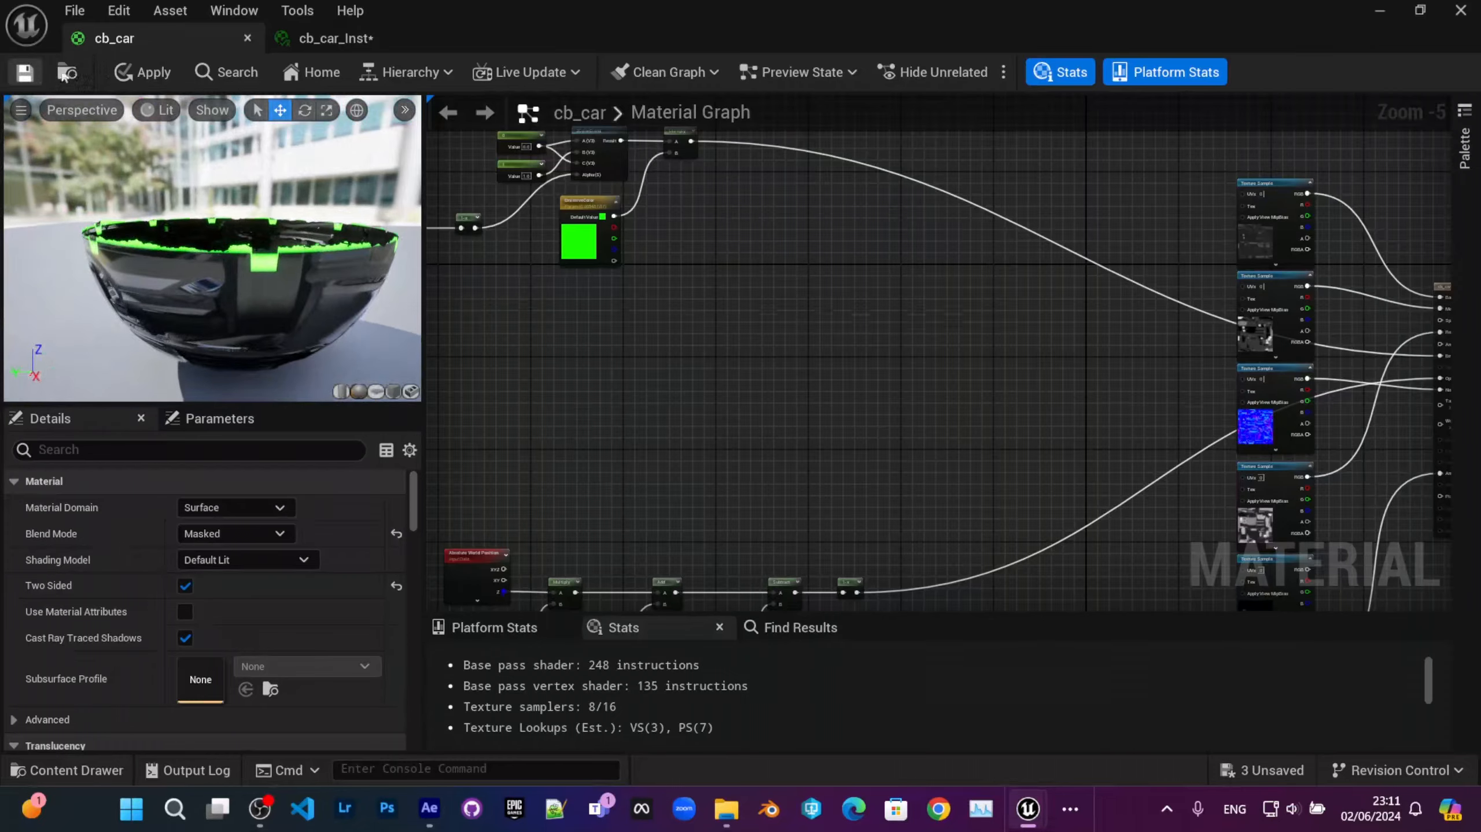
click(24, 73)
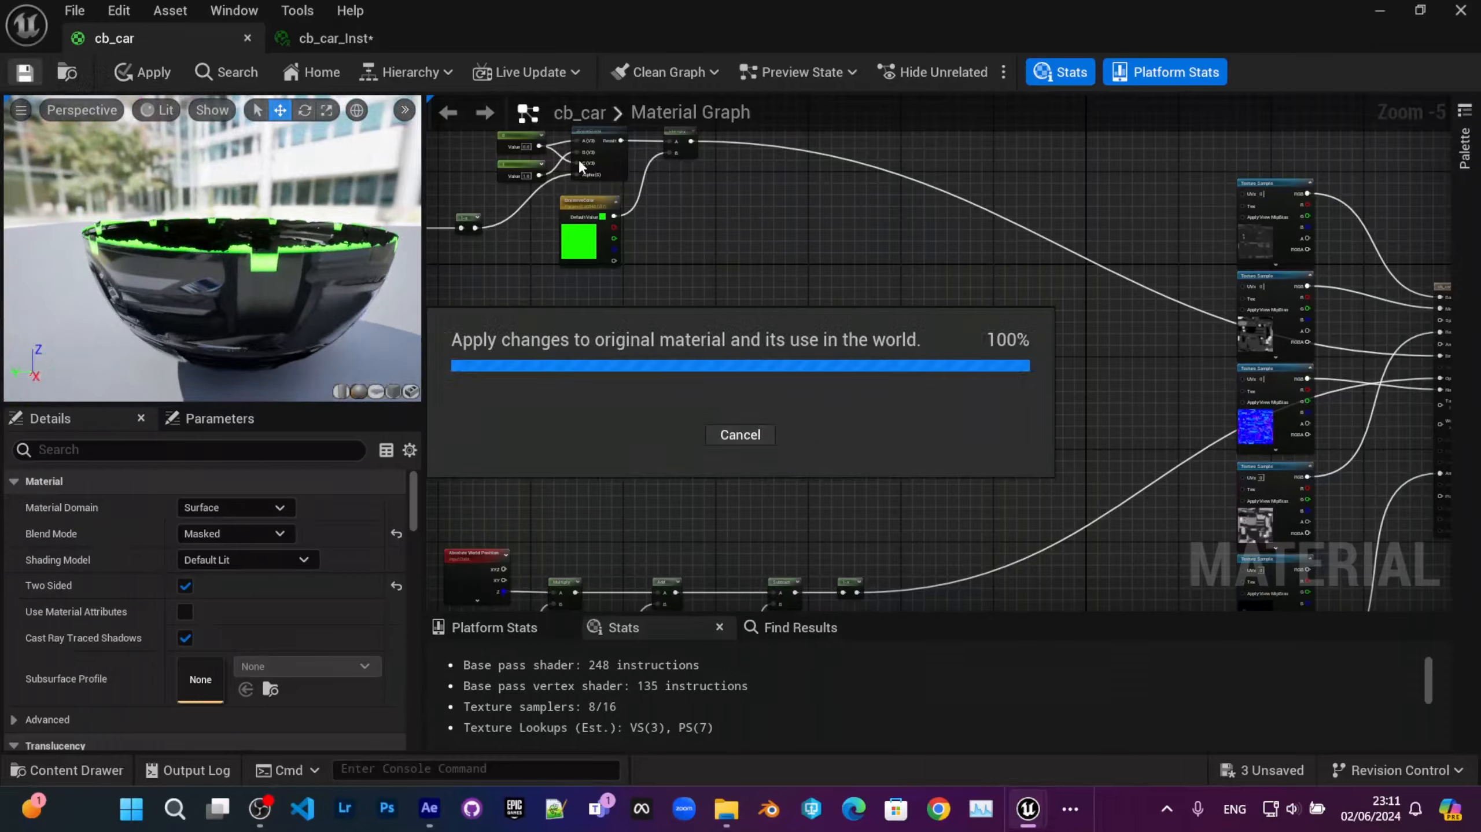
Step: Set the Offset of cb_car_Inst to about 8.95 and view the car's dissolve edge close up in the level viewport
click(333, 41)
drag(655, 16, 455, 306)
drag(1005, 512, 962, 513)
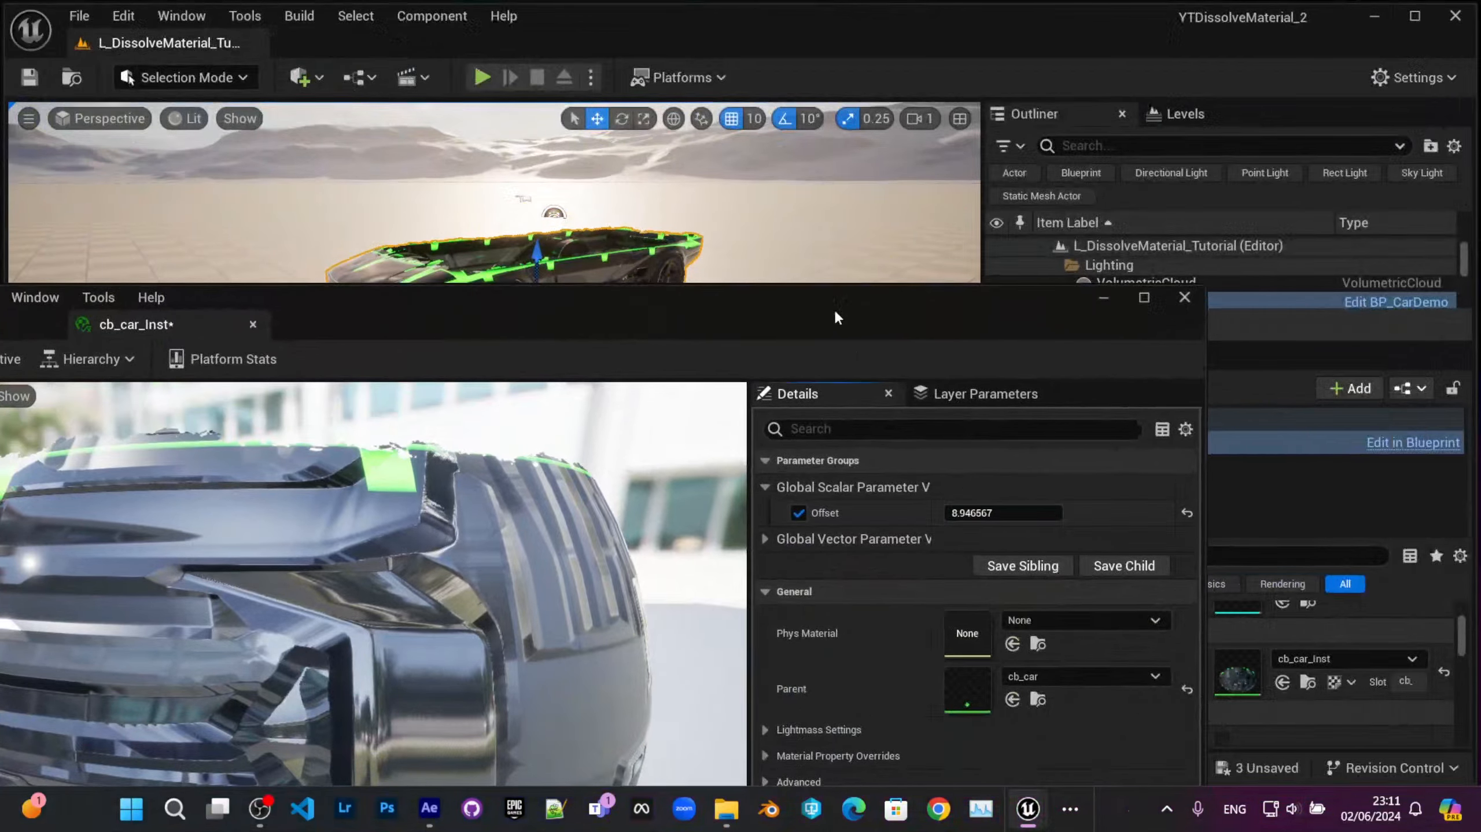
drag(836, 308, 833, 445)
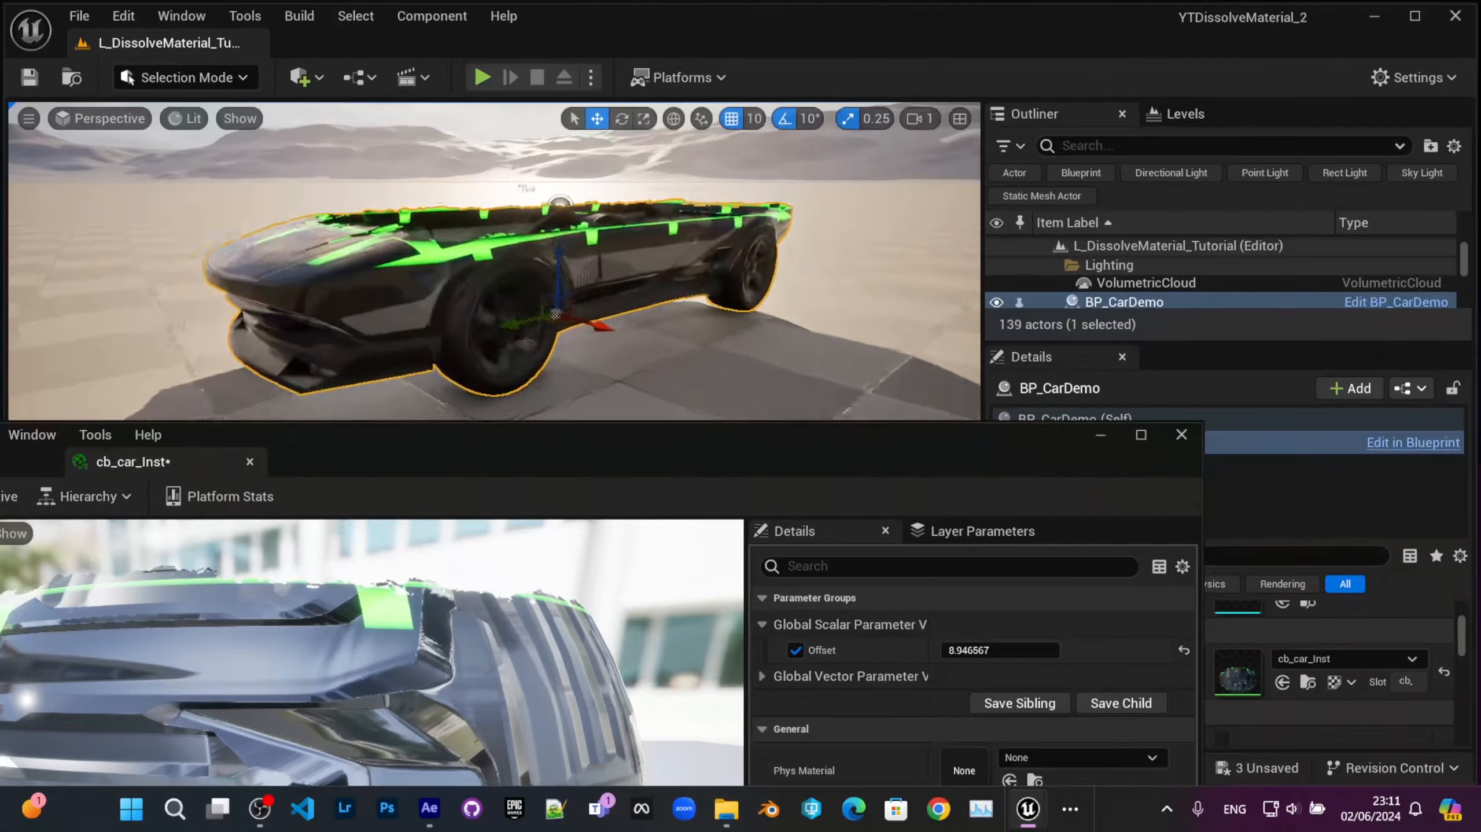
key(w)
mouse_move(651, 332)
right_down()
mouse_move(624, 338)
mouse_move(651, 332)
right_up()
key(e)
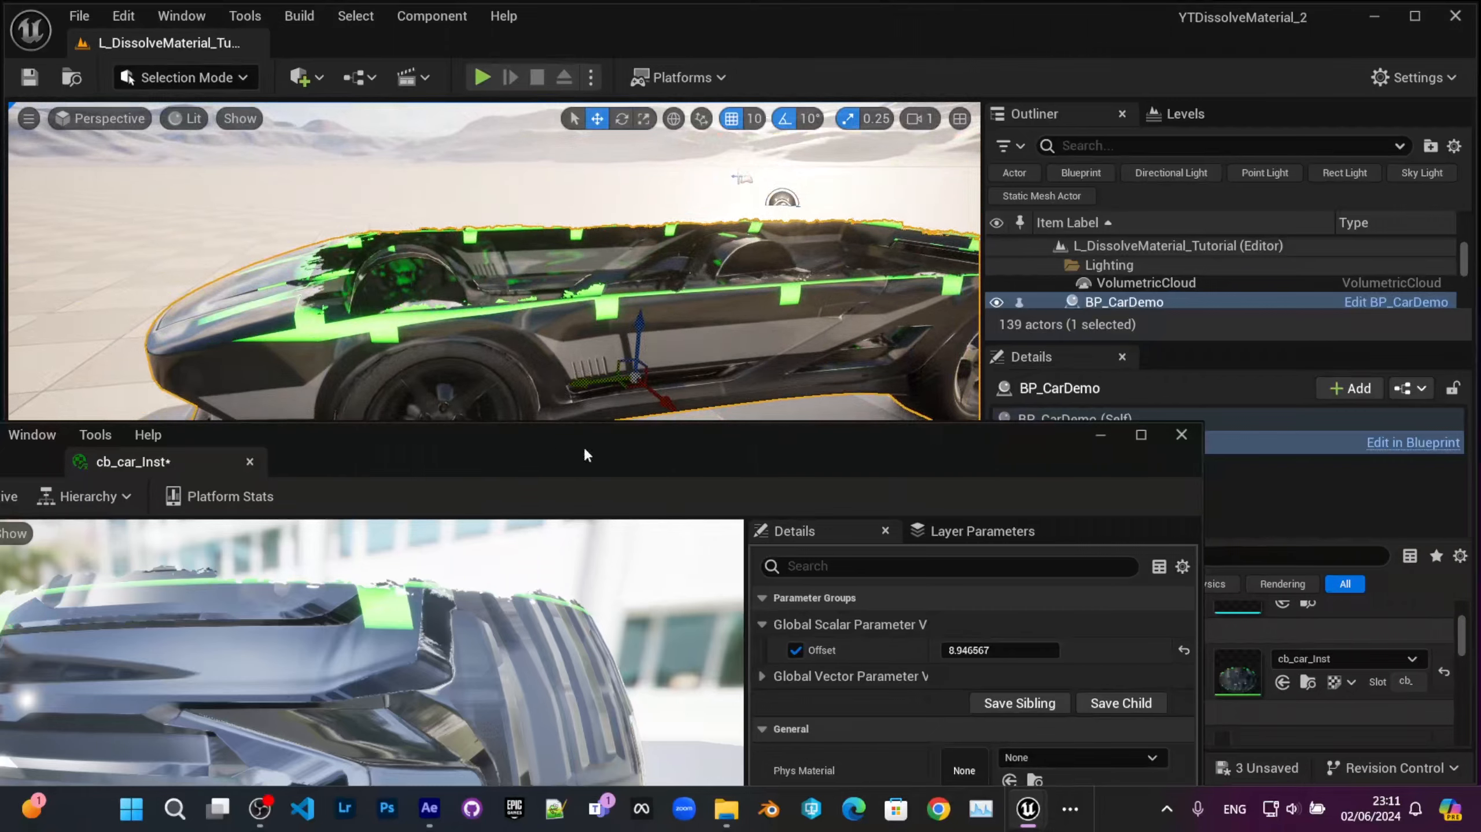
Step: Return to the cb_car material graph and examine the Texture Sample holding T_GridPattern_Texture
drag(816, 462, 1277, 335)
click(392, 335)
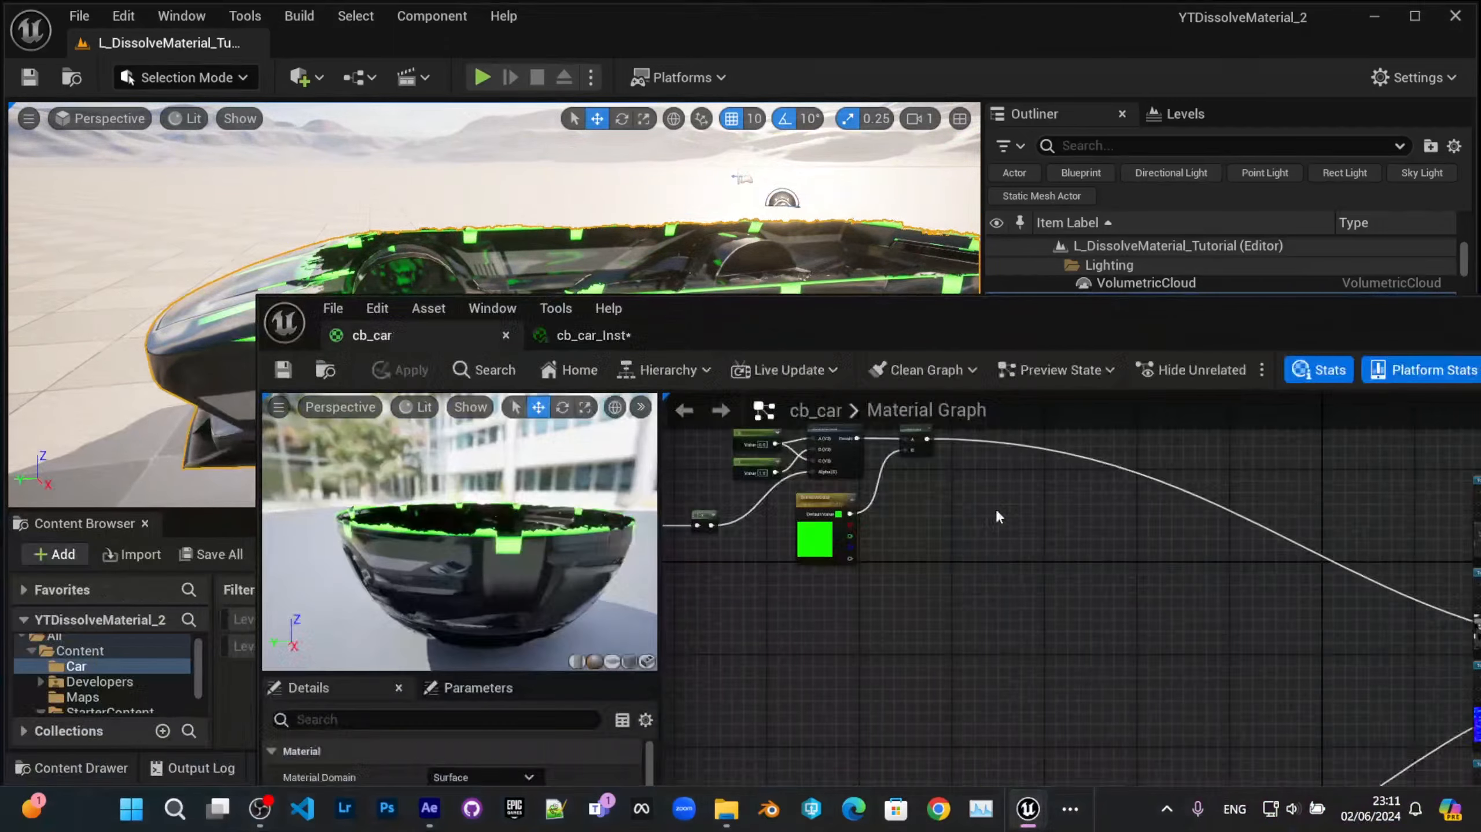
right_drag(995, 512, 1038, 588)
scroll(863, 544, up, 3)
right_drag(863, 544, 968, 472)
drag(941, 328, 684, 67)
right_drag(633, 329, 1020, 317)
right_drag(633, 419, 1046, 356)
click(760, 509)
Step: Examine the EmissiveColor parameter and the 3ColorBlend and Multiply nodes that drive the emission
right_drag(1105, 463, 588, 560)
right_drag(1111, 300, 787, 454)
drag(874, 58, 864, 112)
right_drag(648, 415, 693, 327)
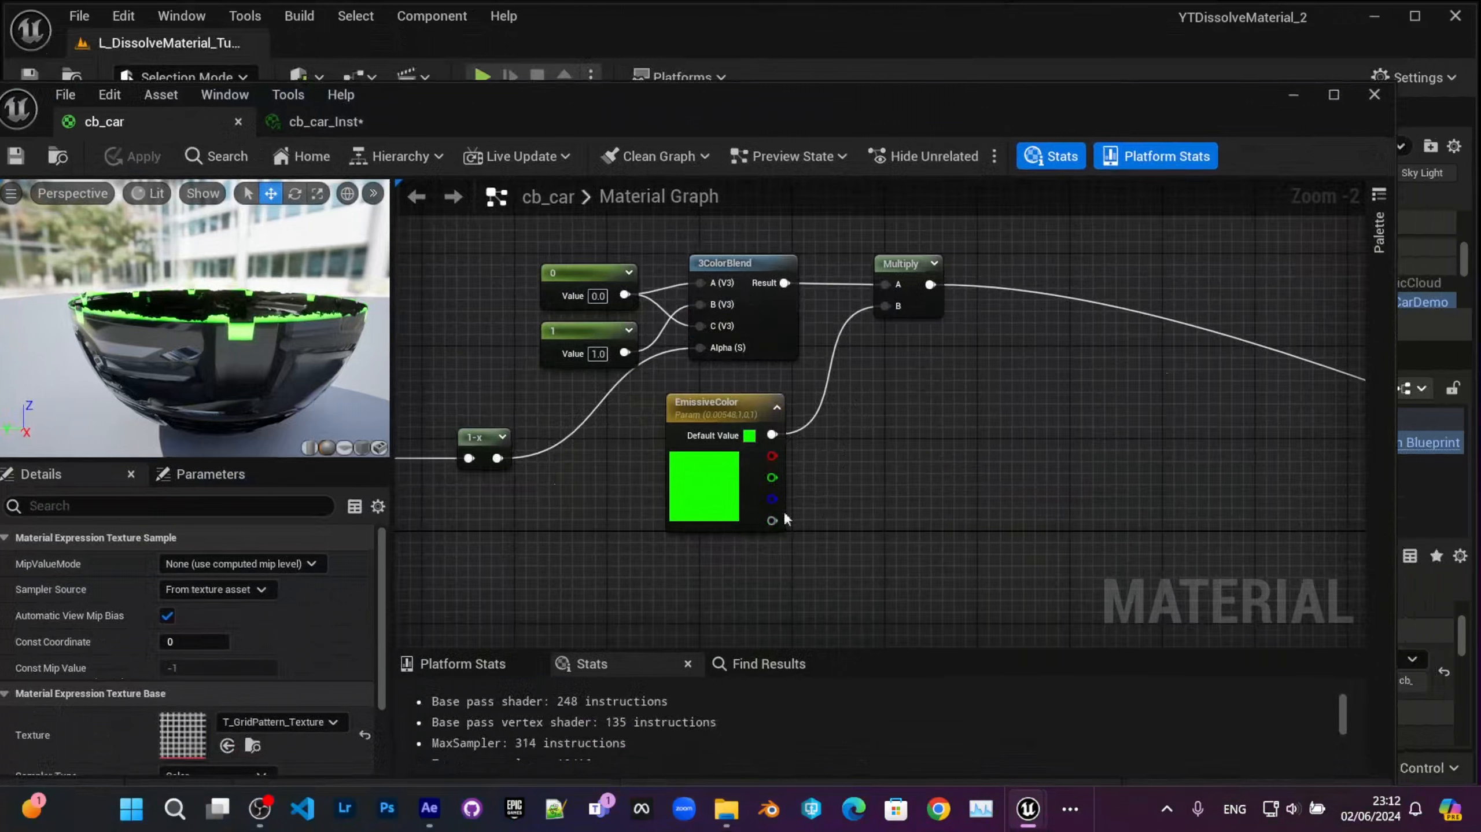
click(684, 501)
scroll(745, 411, up, 2)
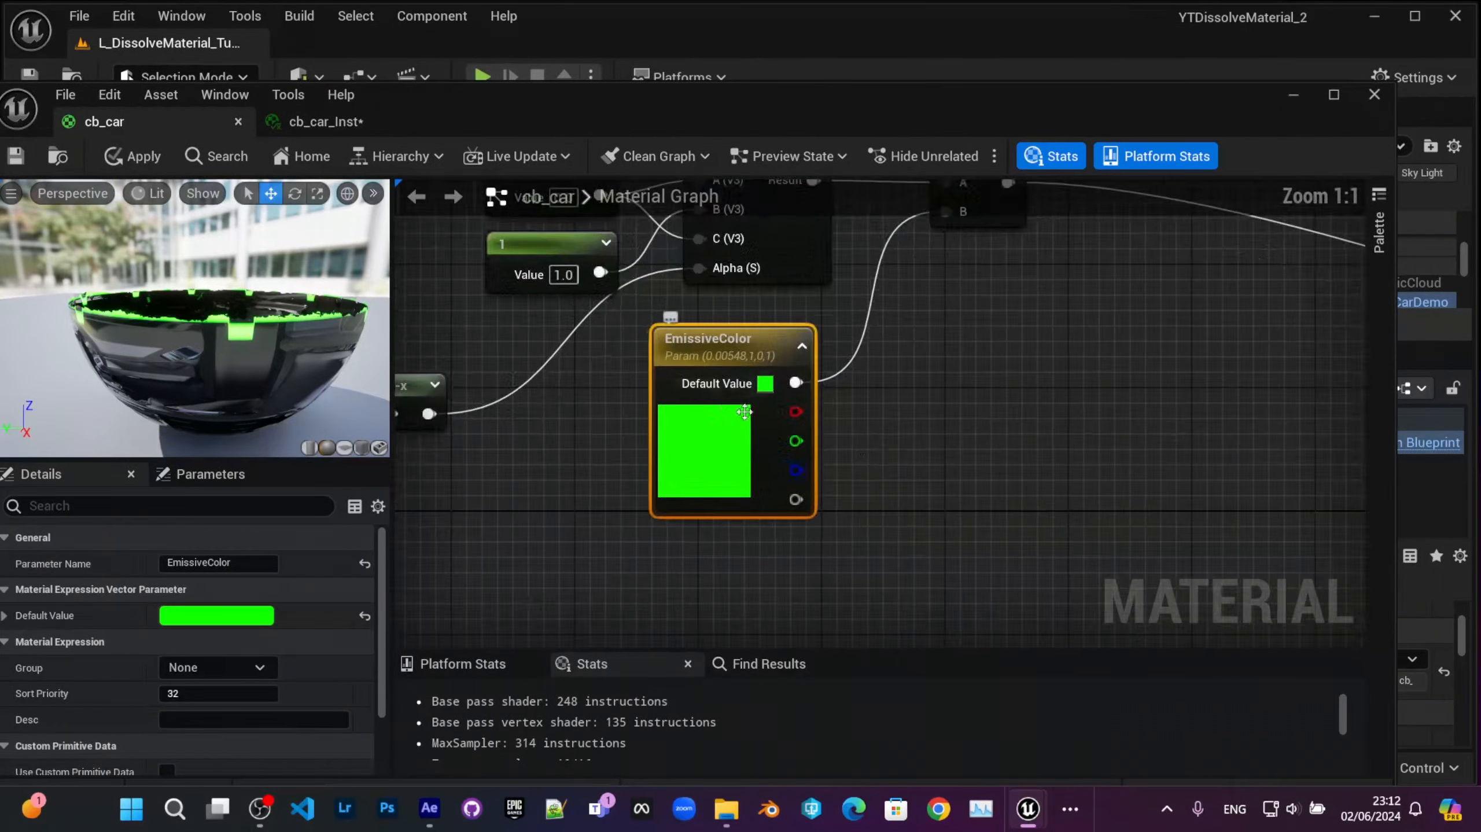
right_drag(950, 397, 1039, 433)
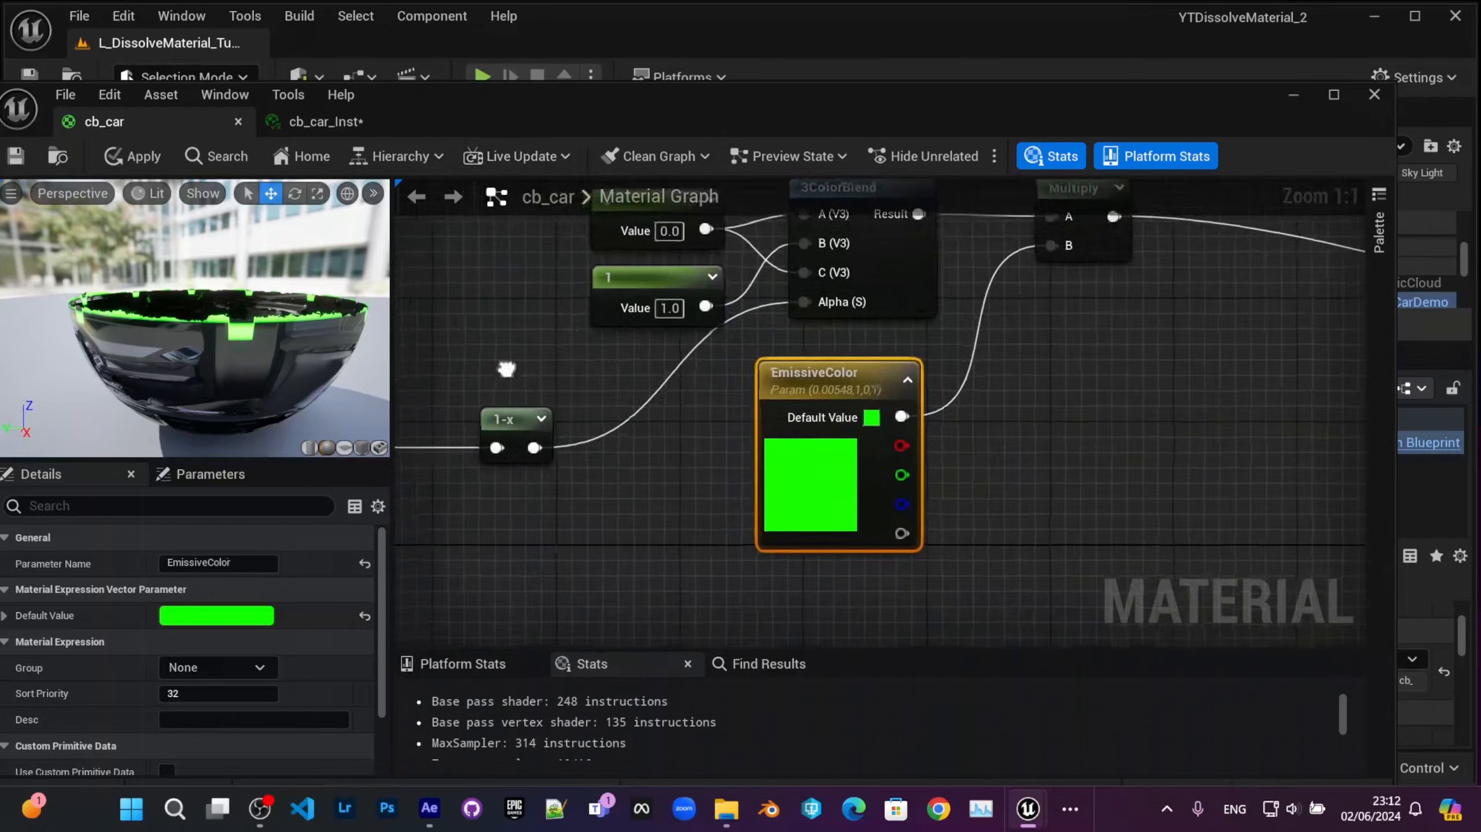
scroll(667, 432, down, 3)
right_drag(666, 432, 365, 558)
Step: Set the Offset of cb_car_Inst to about 10.07 and view the car's hood and cabin from above
drag(604, 121, 672, 535)
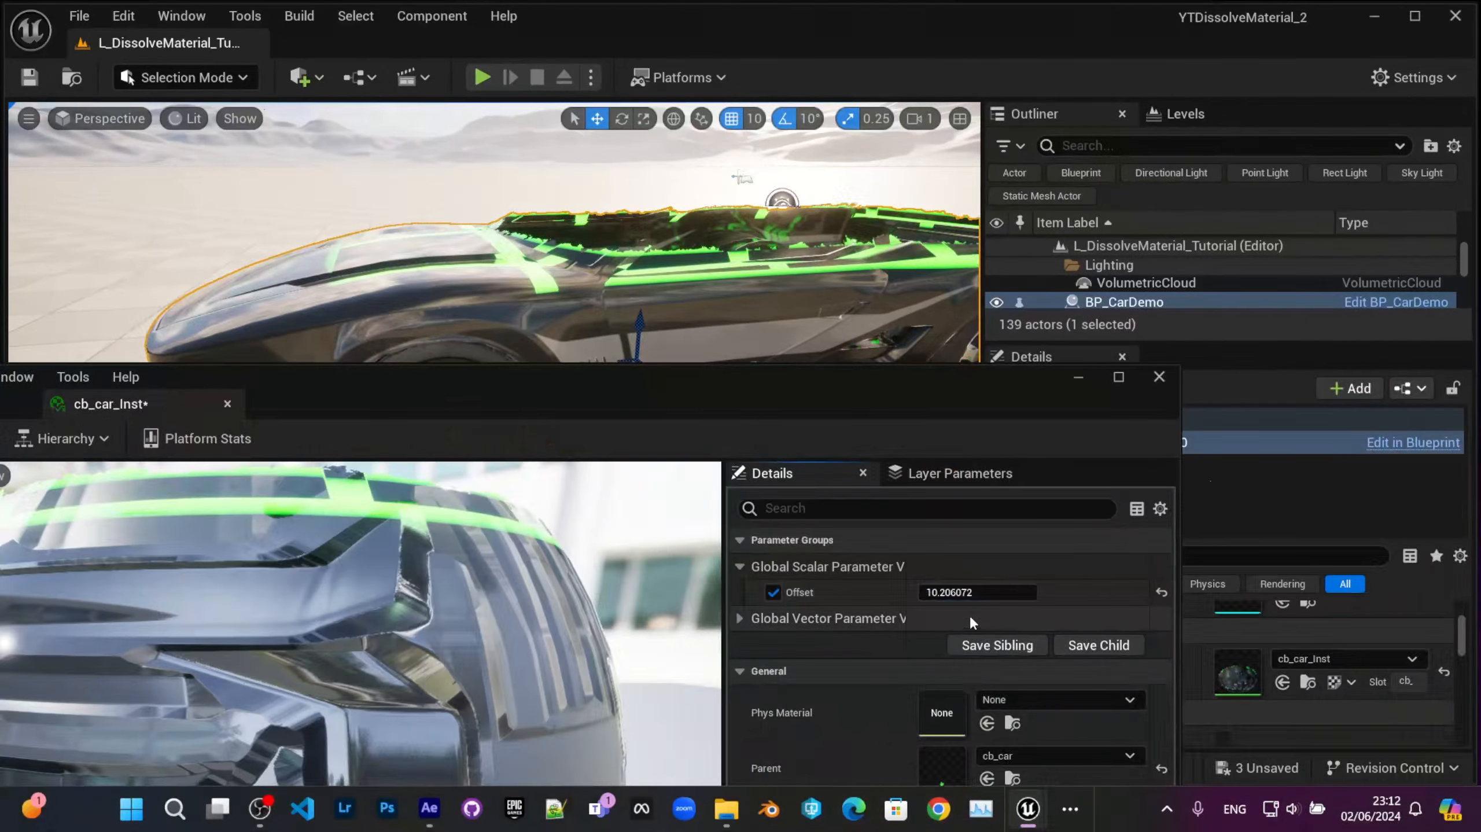
mouse_move(971, 592)
mouse_down()
mouse_move(932, 592)
mouse_move(984, 592)
mouse_up()
right_drag(731, 305, 344, 232)
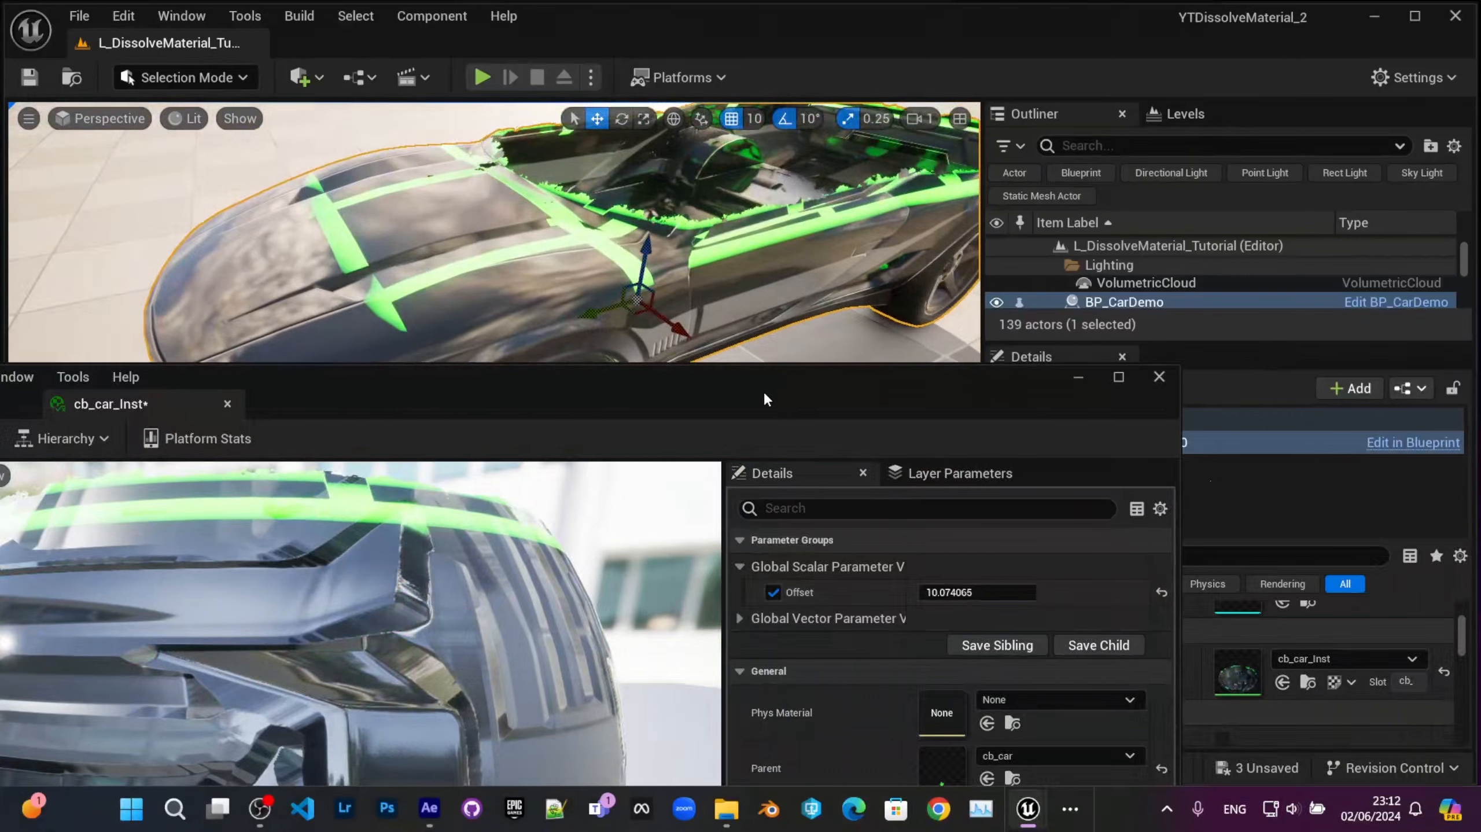
Step: Return to the cb_car material graph and inspect the grid-pattern Texture Sample's settings
drag(764, 400, 1185, 271)
click(377, 283)
drag(867, 273, 711, 43)
right_drag(677, 397, 965, 387)
scroll(966, 387, down, 2)
right_drag(678, 475, 869, 409)
scroll(869, 410, up, 4)
click(869, 409)
right_drag(757, 380, 867, 445)
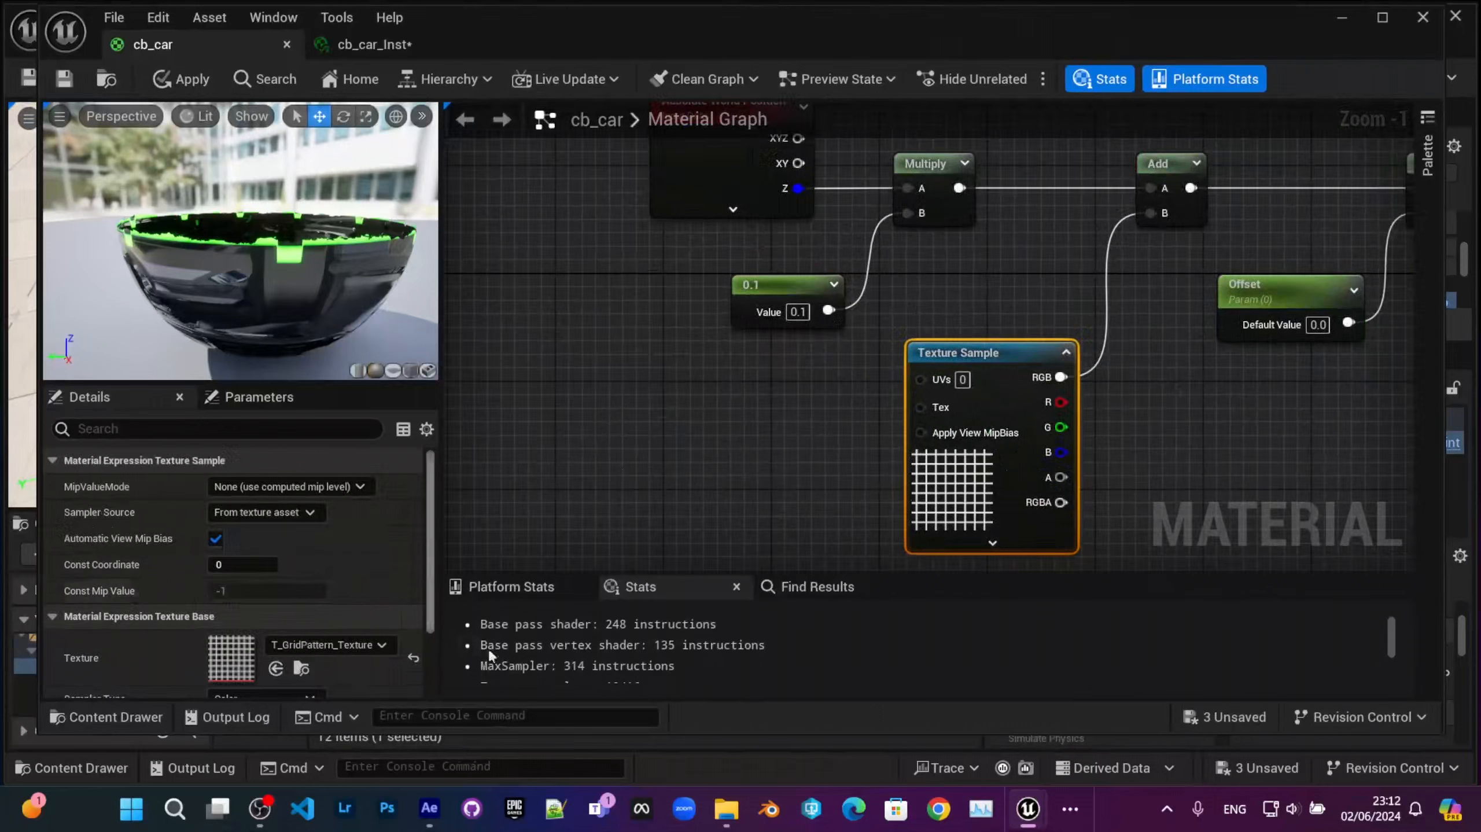
scroll(233, 582, down, 3)
Step: Add a TextureCoordinate node beside the grid-pattern Texture Sample
right_click(632, 379)
text(texture)
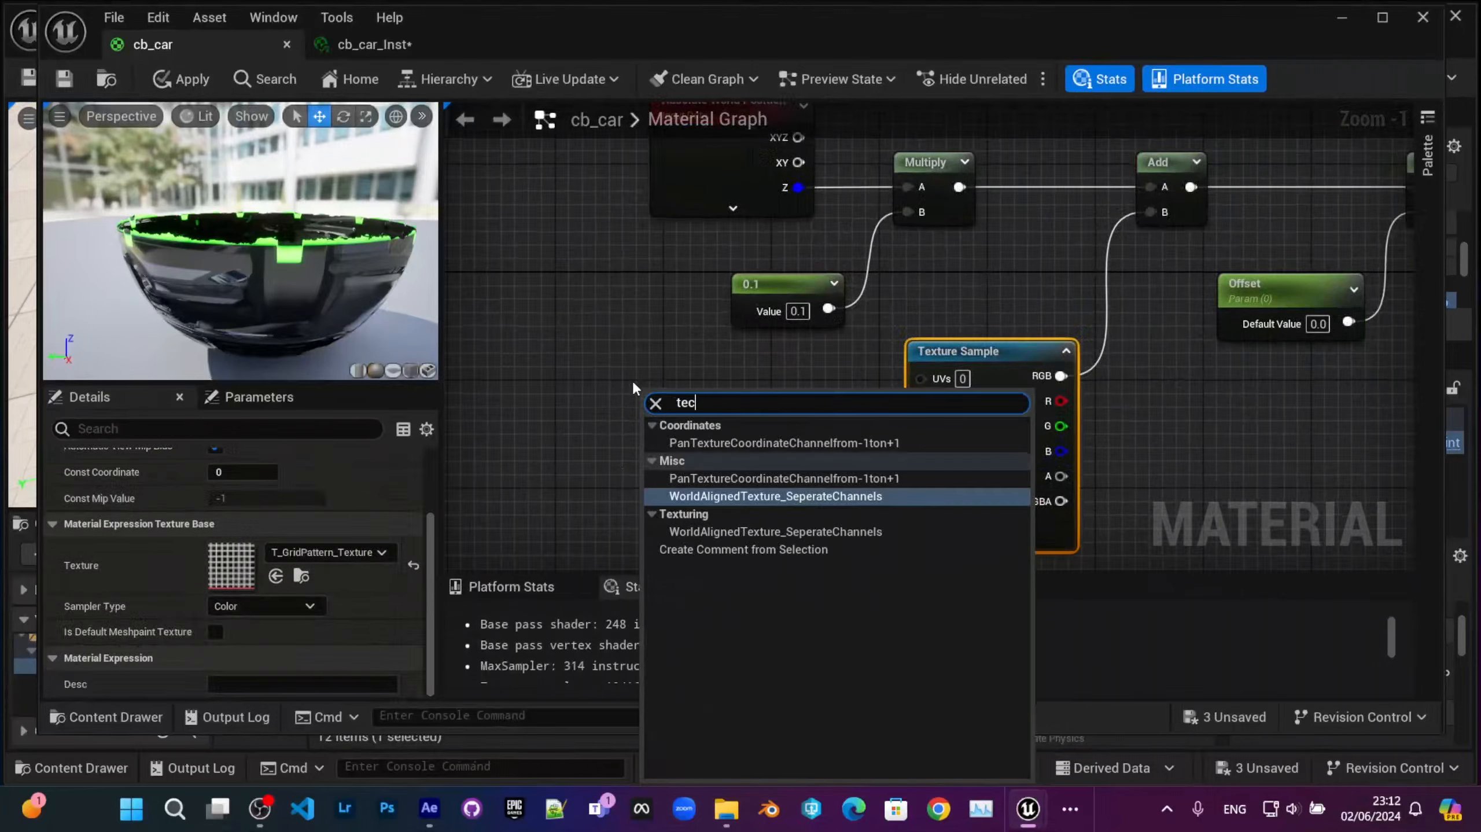
text(co)
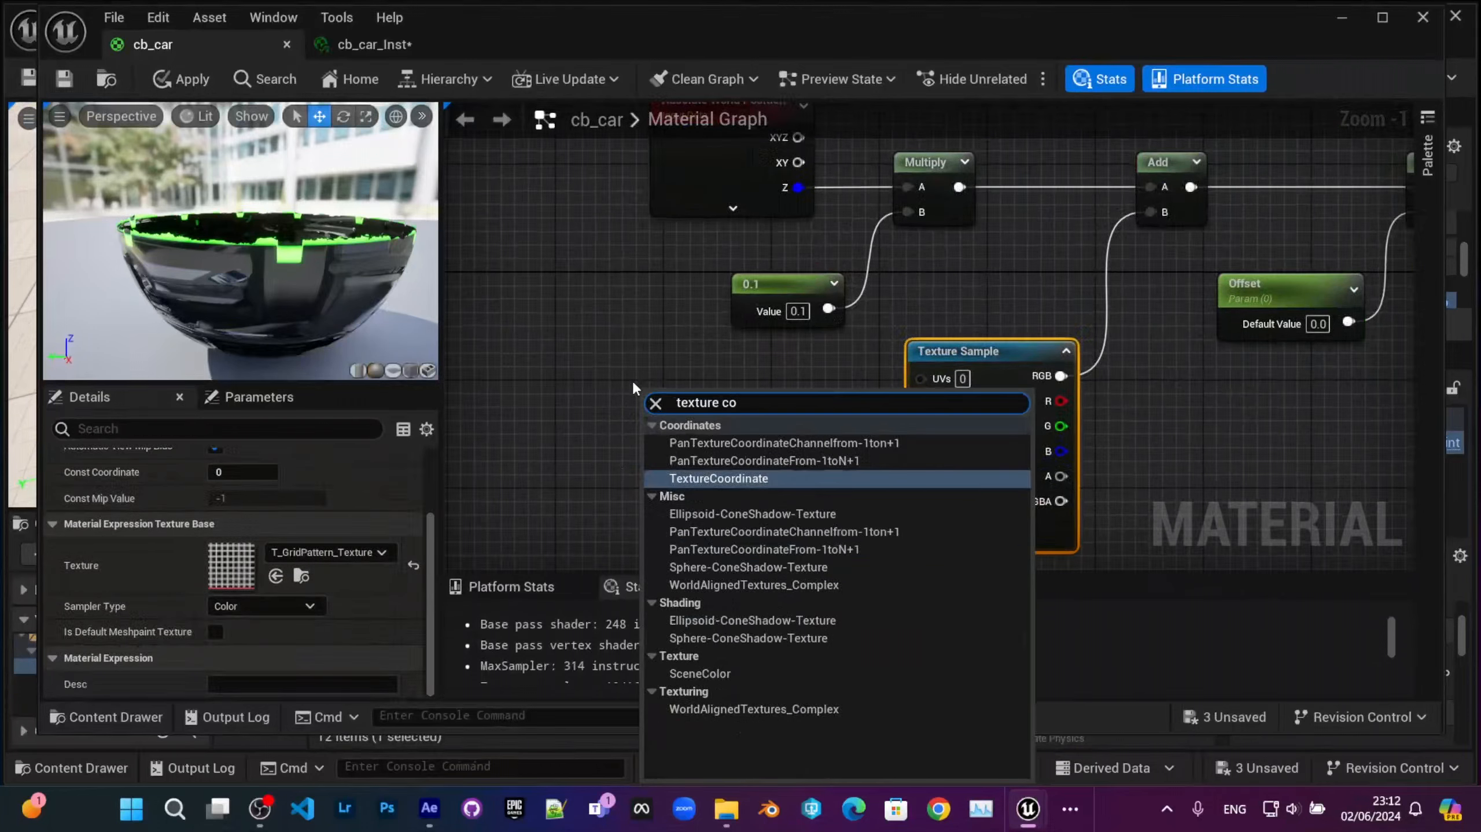
key(Return)
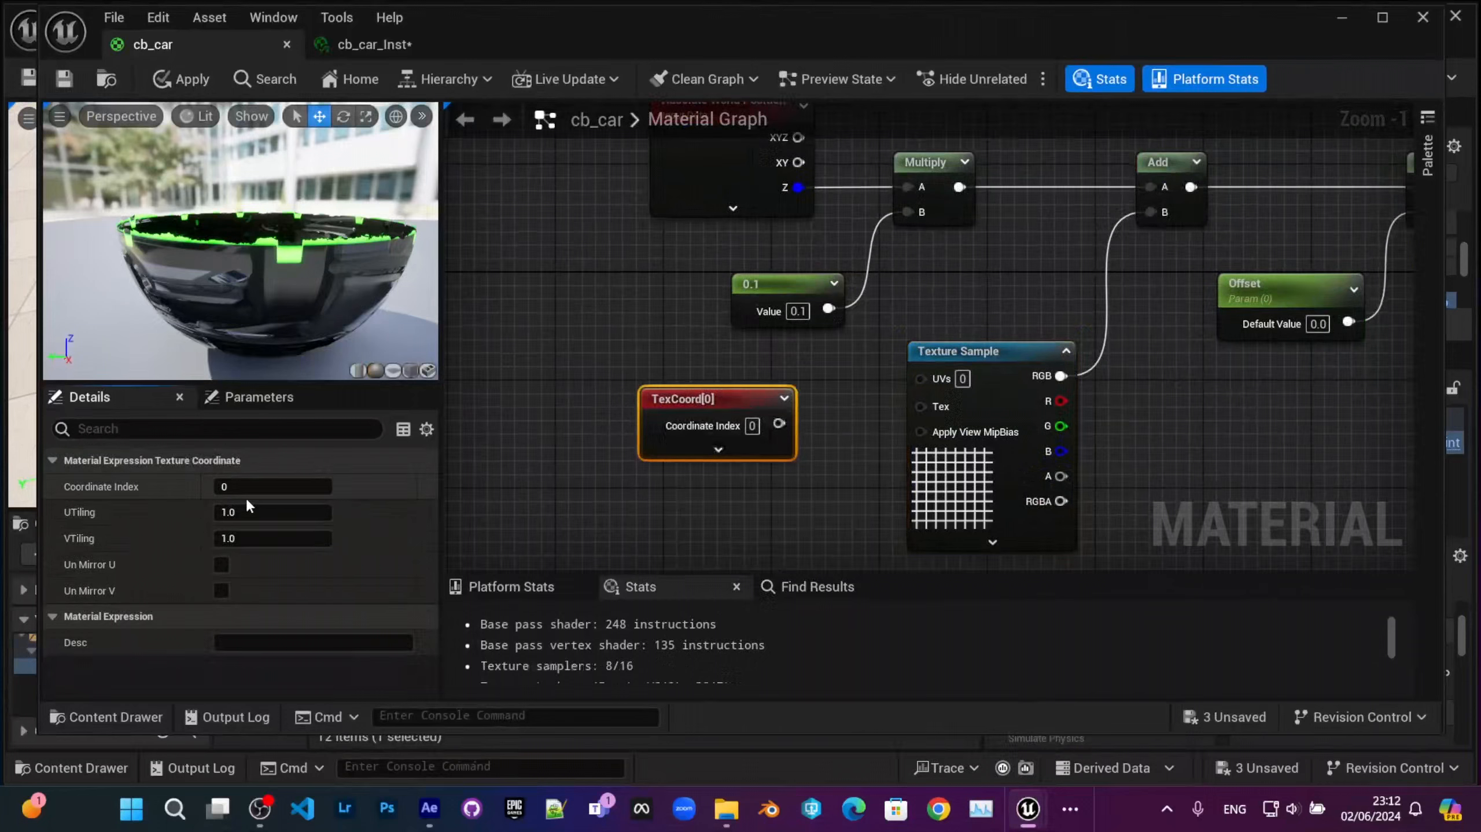
Step: Set the TexCoord node's UTiling and VTiling to 20 and connect it to the grid Texture Sample's UVs
click(256, 512)
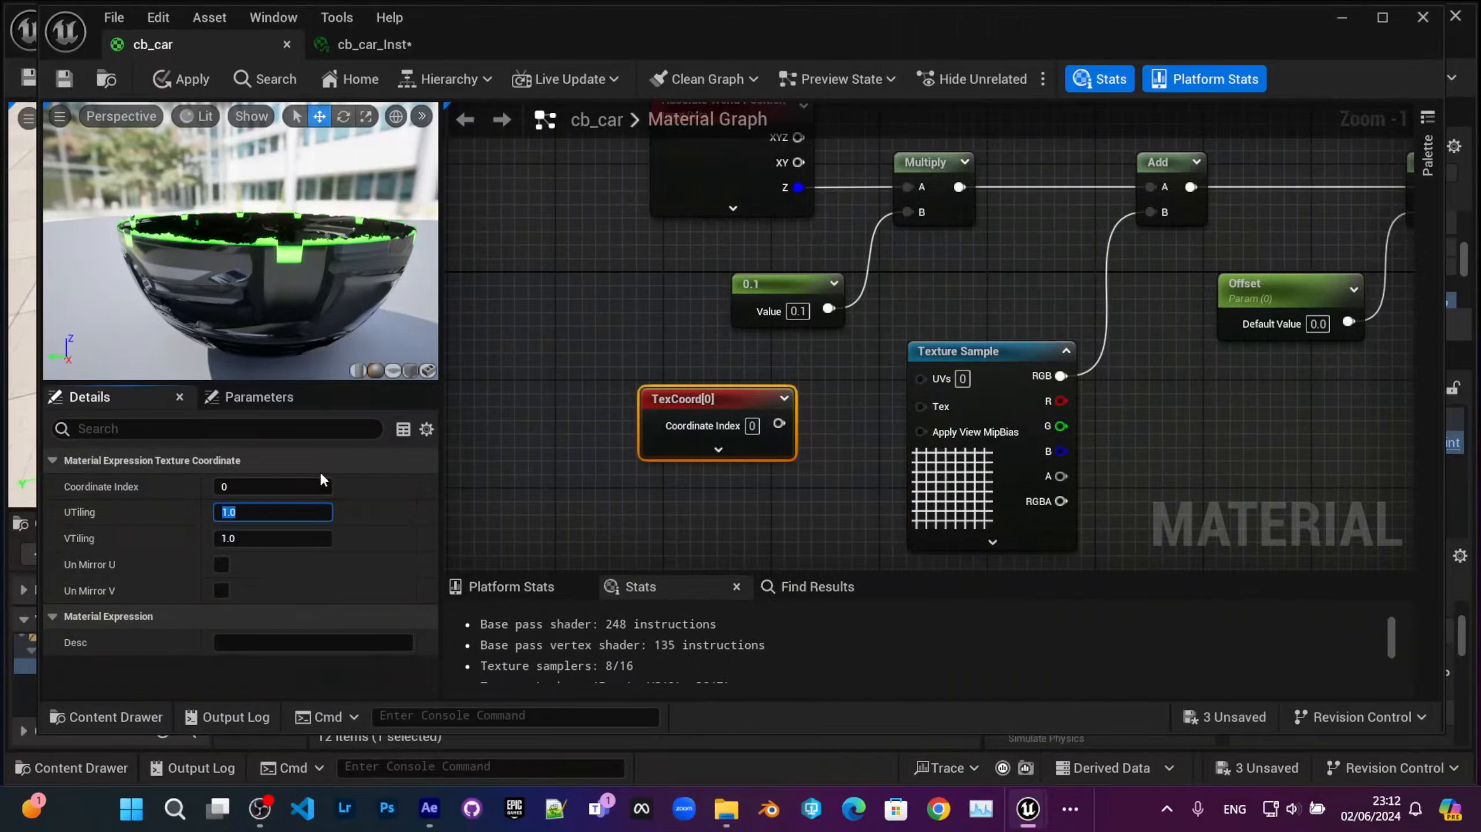
text(20)
key(Tab)
text(20)
key(Return)
drag(778, 423, 952, 374)
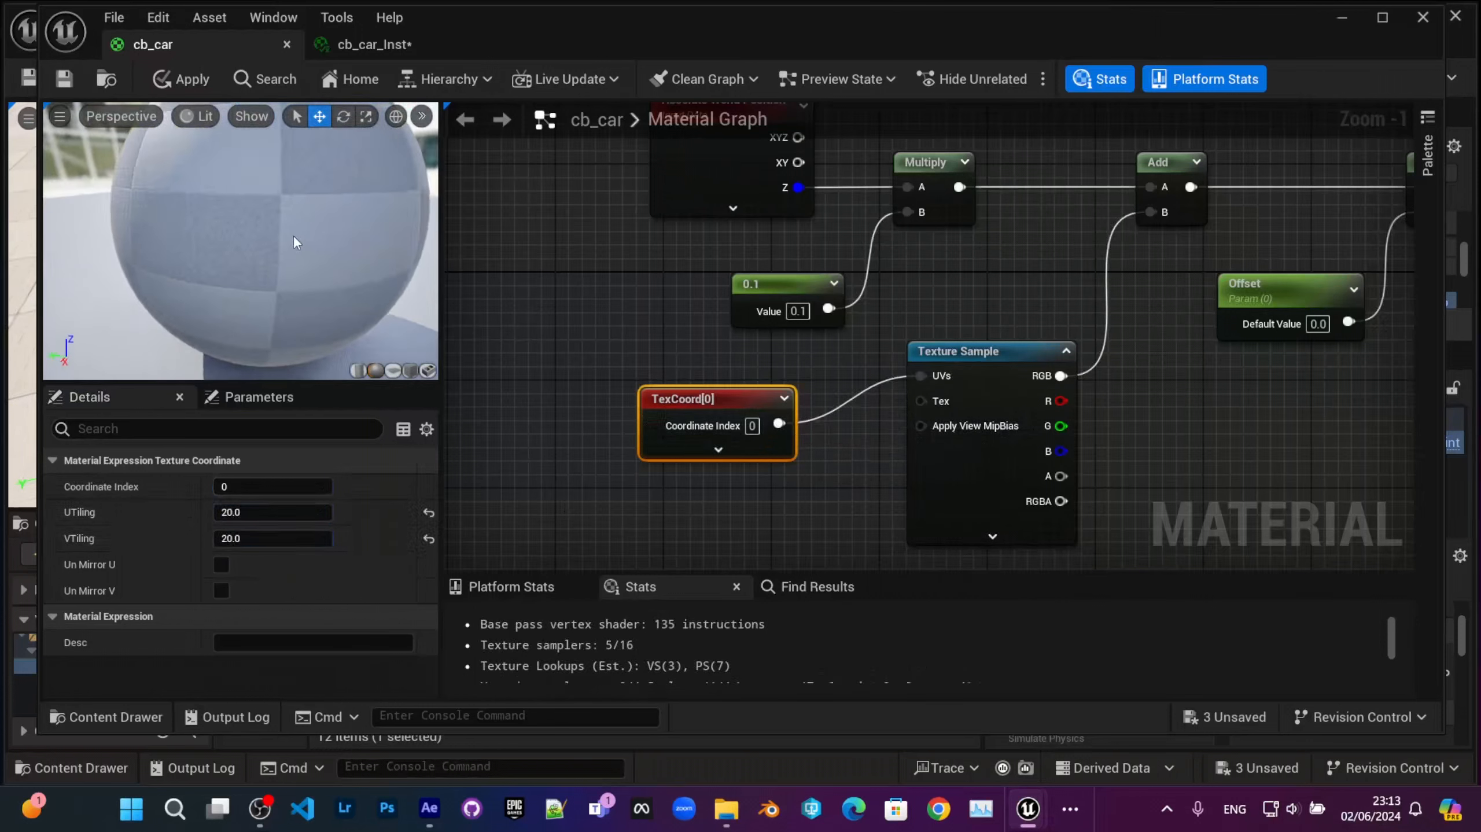
Step: Check the finer grid on the preview mesh and save the cb_car material
scroll(280, 251, up, 5)
scroll(280, 250, down, 3)
drag(280, 250, 186, 203)
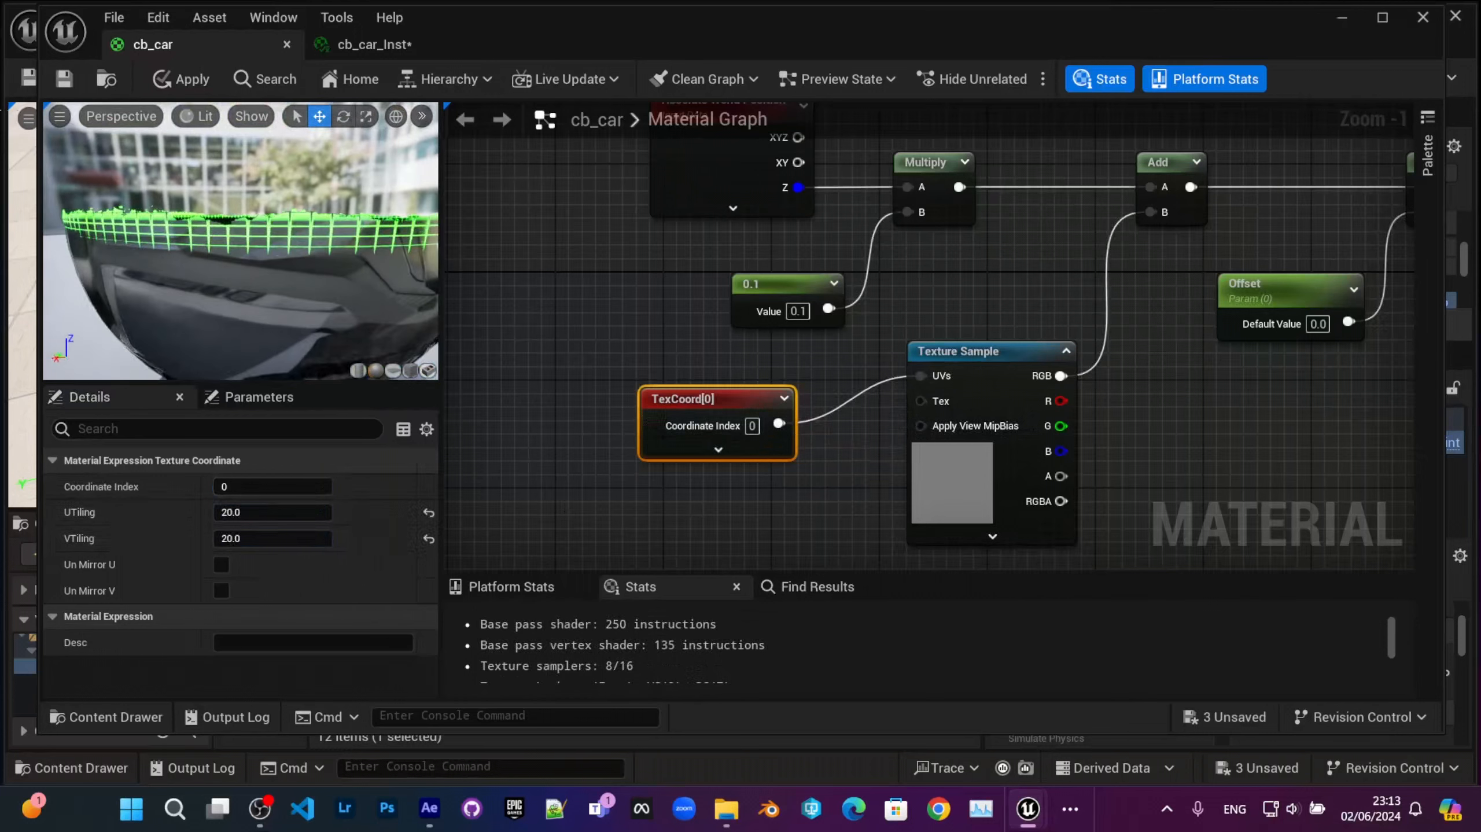
click(63, 81)
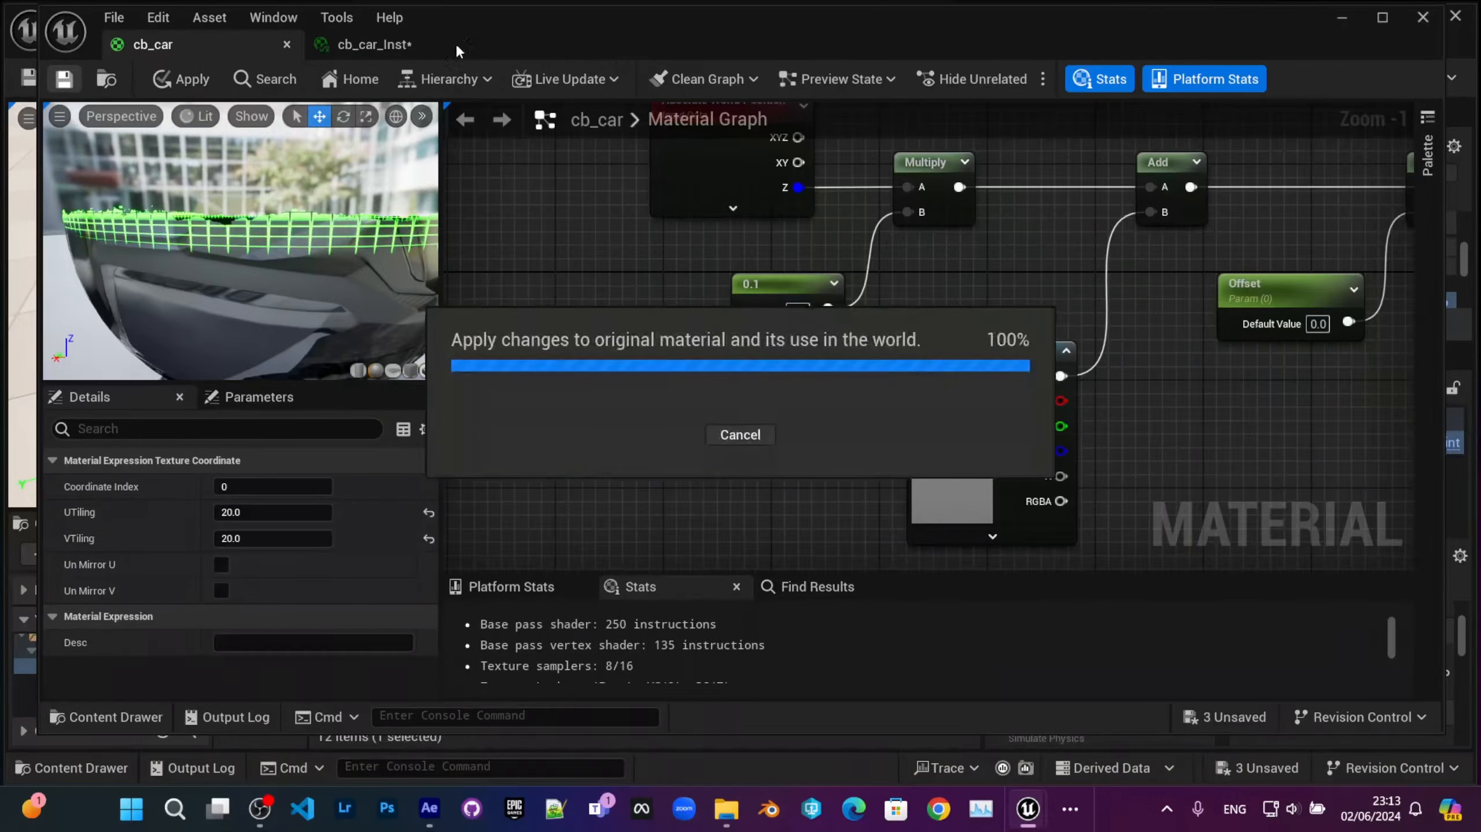
Step: Uncover the level viewport and adjust the Offset of cb_car_Inst to test the denser grid on the car
drag(610, 27, 549, 460)
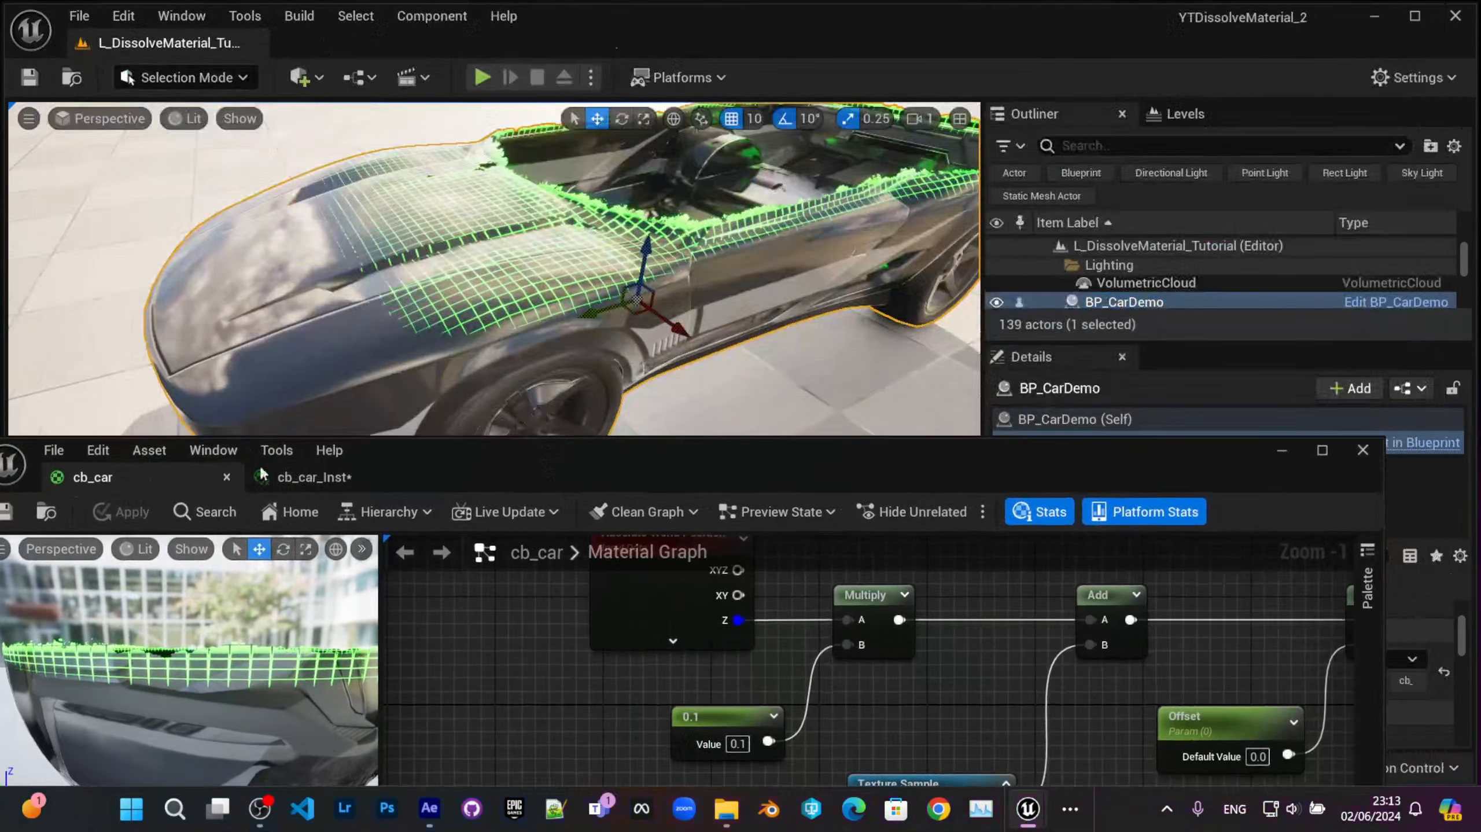
click(286, 491)
mouse_move(1181, 665)
mouse_down()
mouse_move(1256, 665)
mouse_move(1123, 666)
mouse_move(1164, 666)
mouse_up()
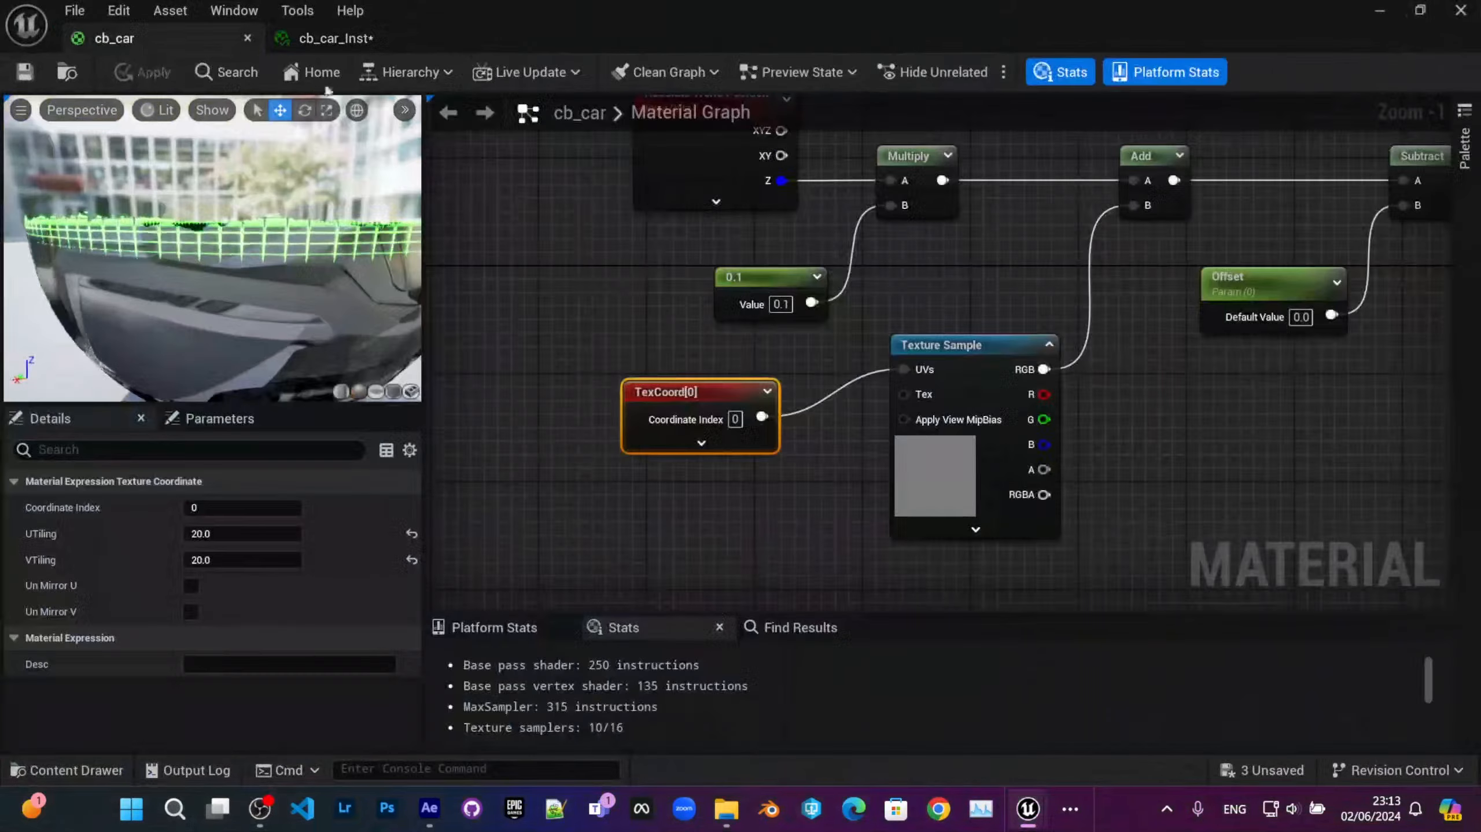
Step: Examine the cb_car node chain from Absolute World Position through Subtract and 1-x to 3ColorBlend and the emissive Multiply
right_drag(844, 331, 646, 409)
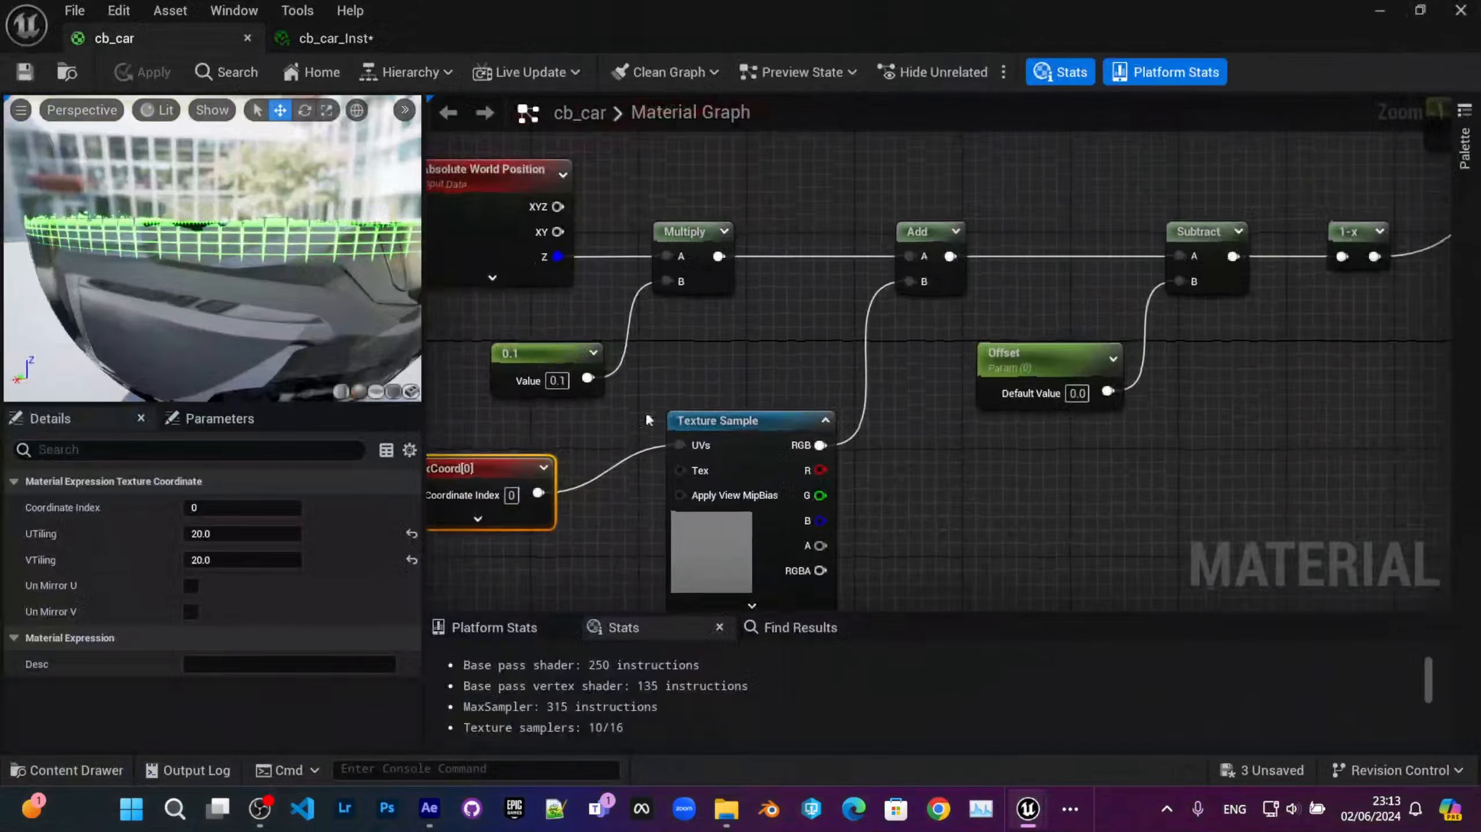
scroll(646, 409, down, 4)
mouse_move(958, 287)
right_down()
mouse_move(772, 318)
mouse_move(963, 298)
right_up()
scroll(728, 340, up, 3)
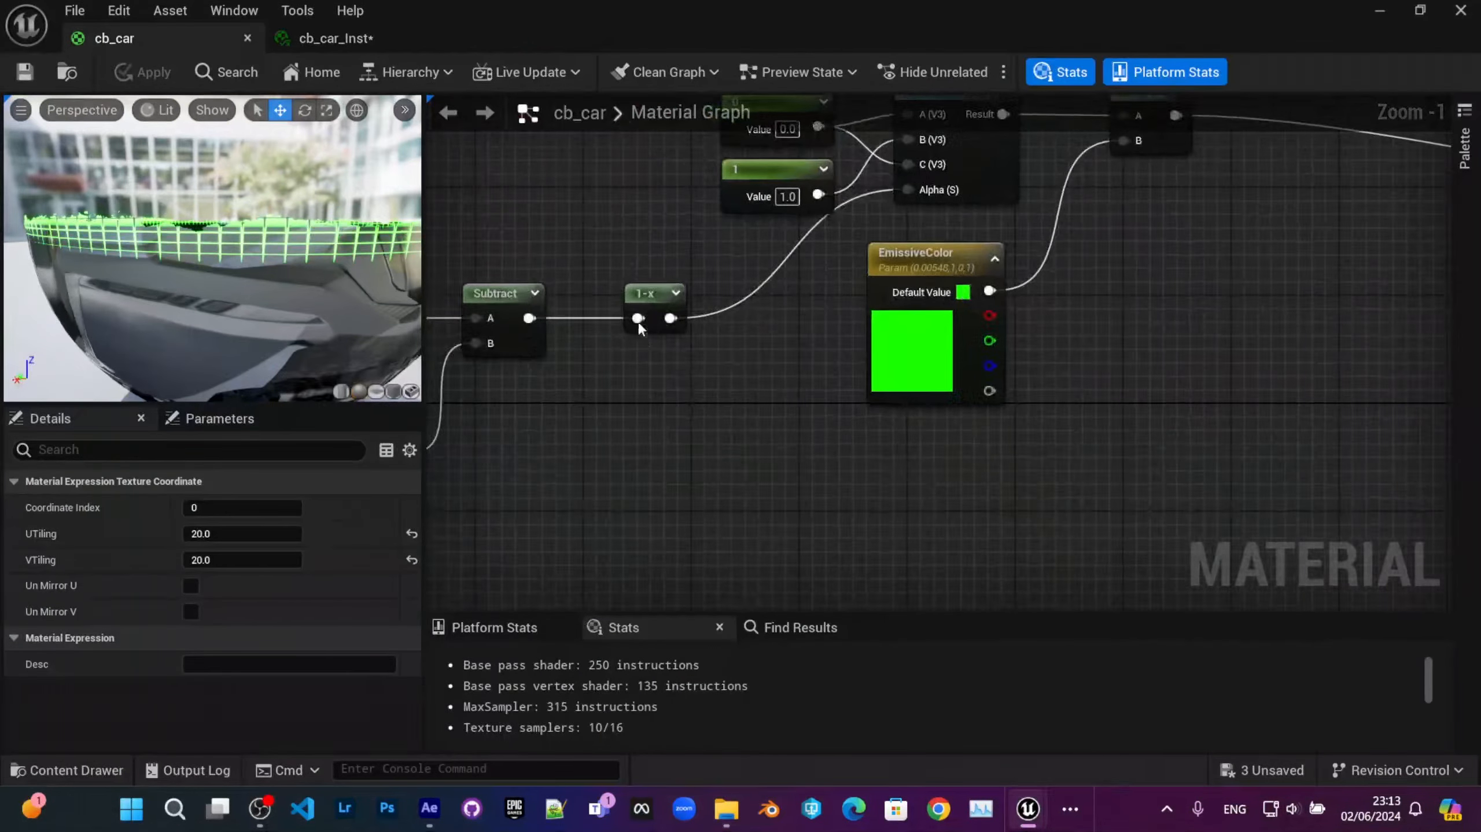
right_drag(779, 394, 755, 479)
right_drag(835, 418, 777, 434)
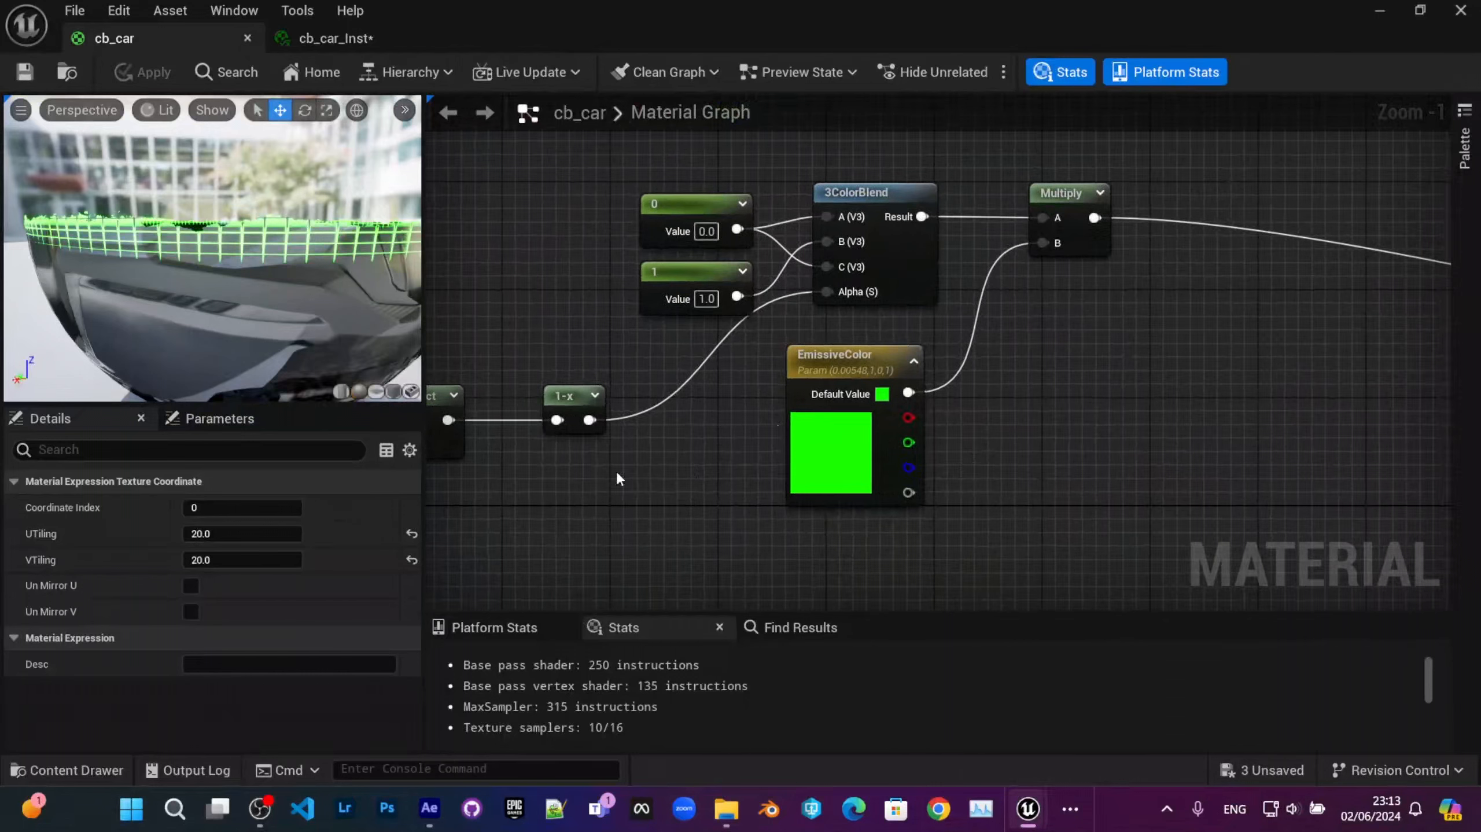
right_drag(792, 442, 704, 429)
scroll(657, 475, down, 1)
right_drag(657, 475, 683, 390)
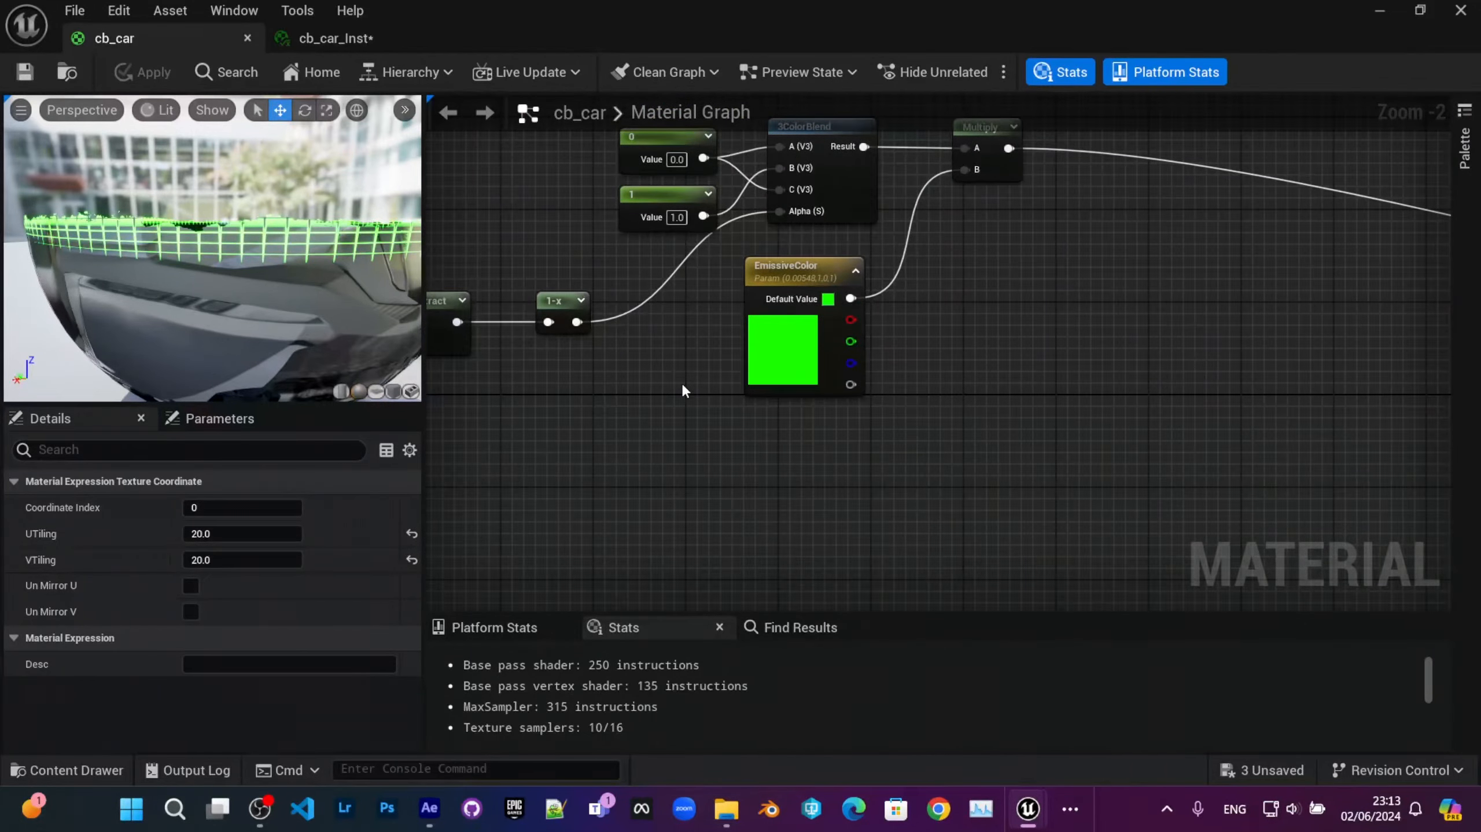
Step: Add a Constant node in the empty area below the EmissiveColor node
right_drag(692, 446, 708, 410)
right_click(708, 408)
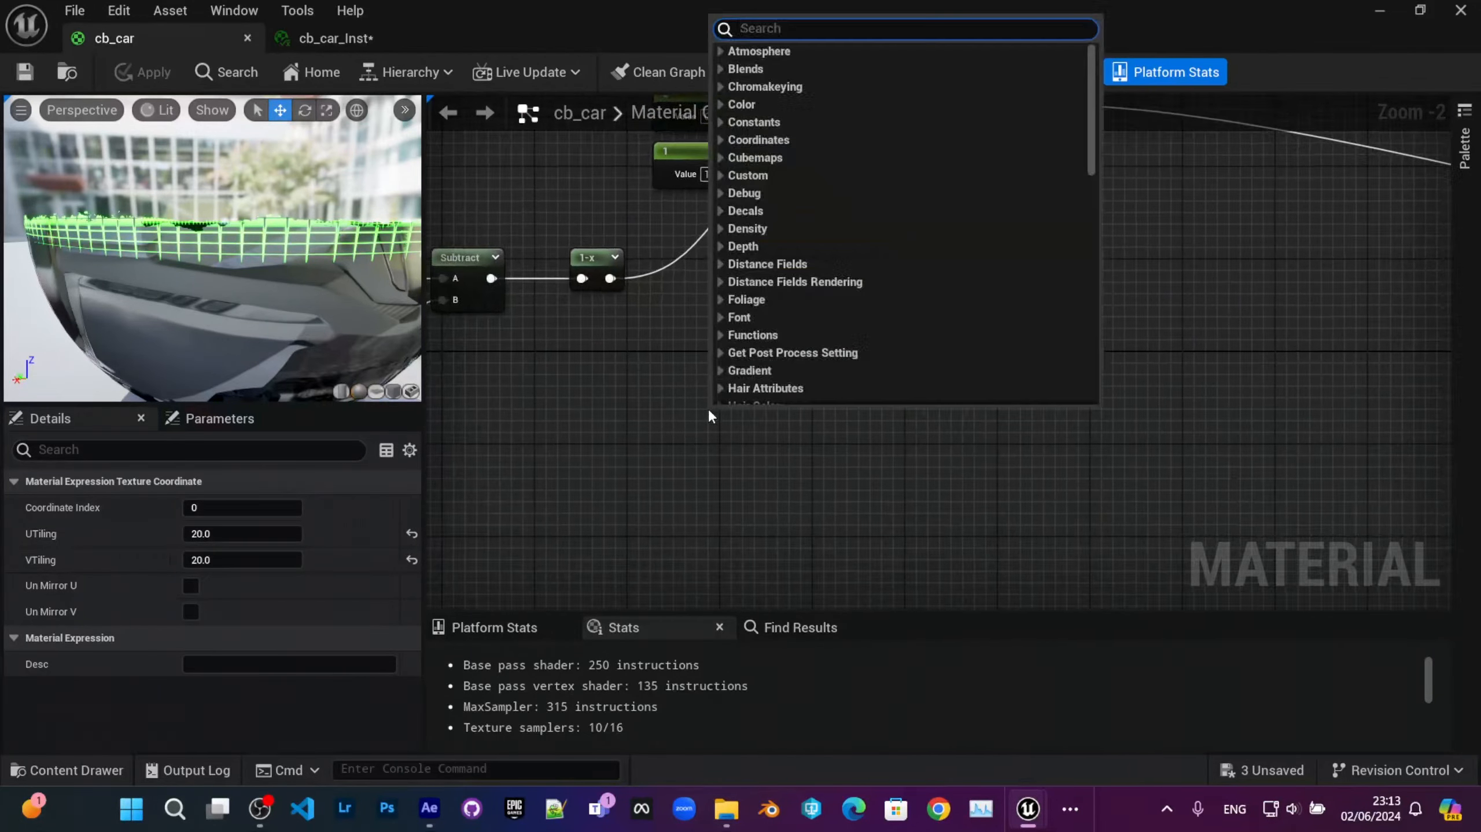
text(di)
key(BackSpace)
key(BackSpace)
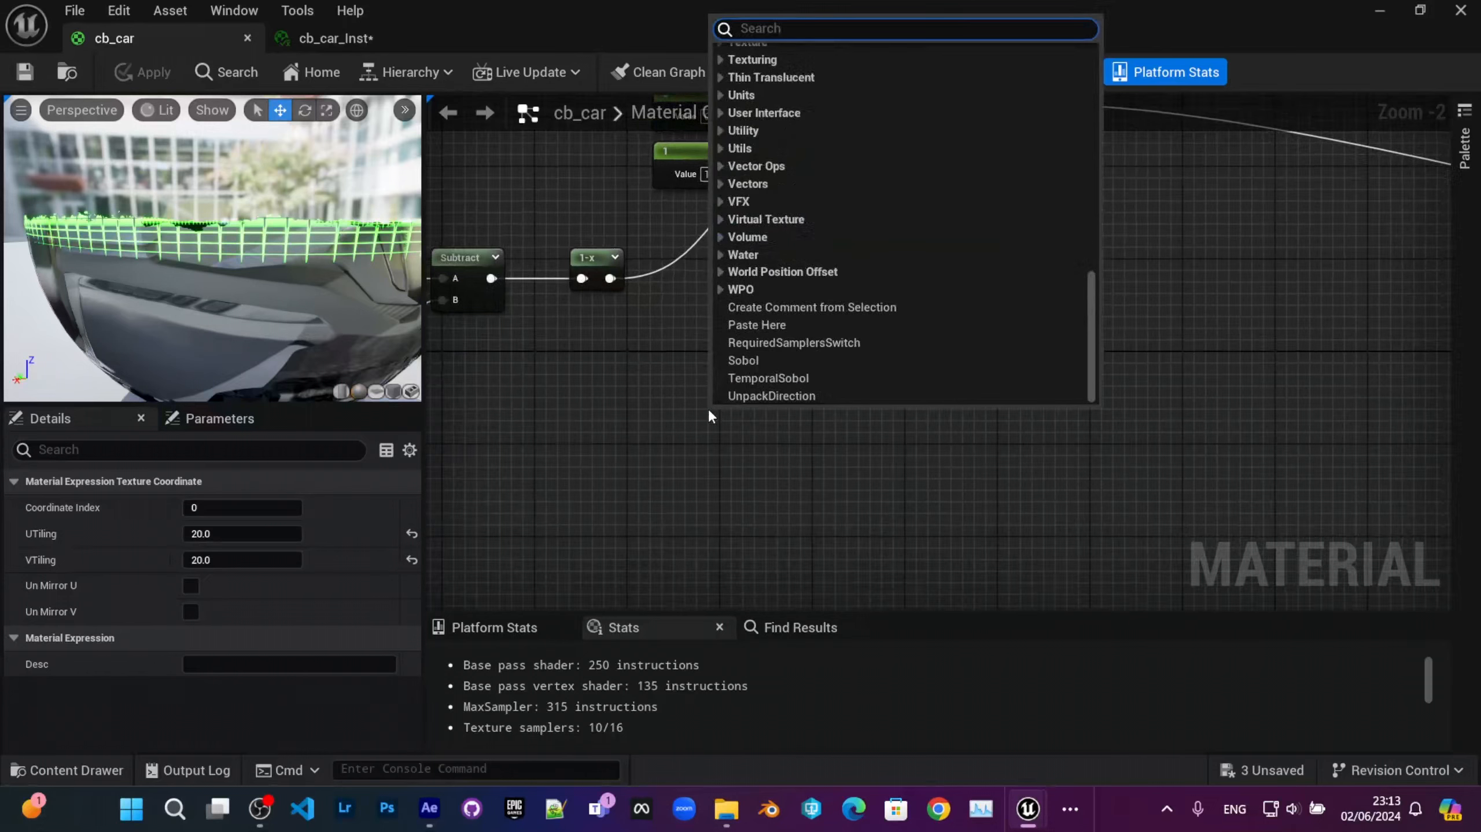
text(constant)
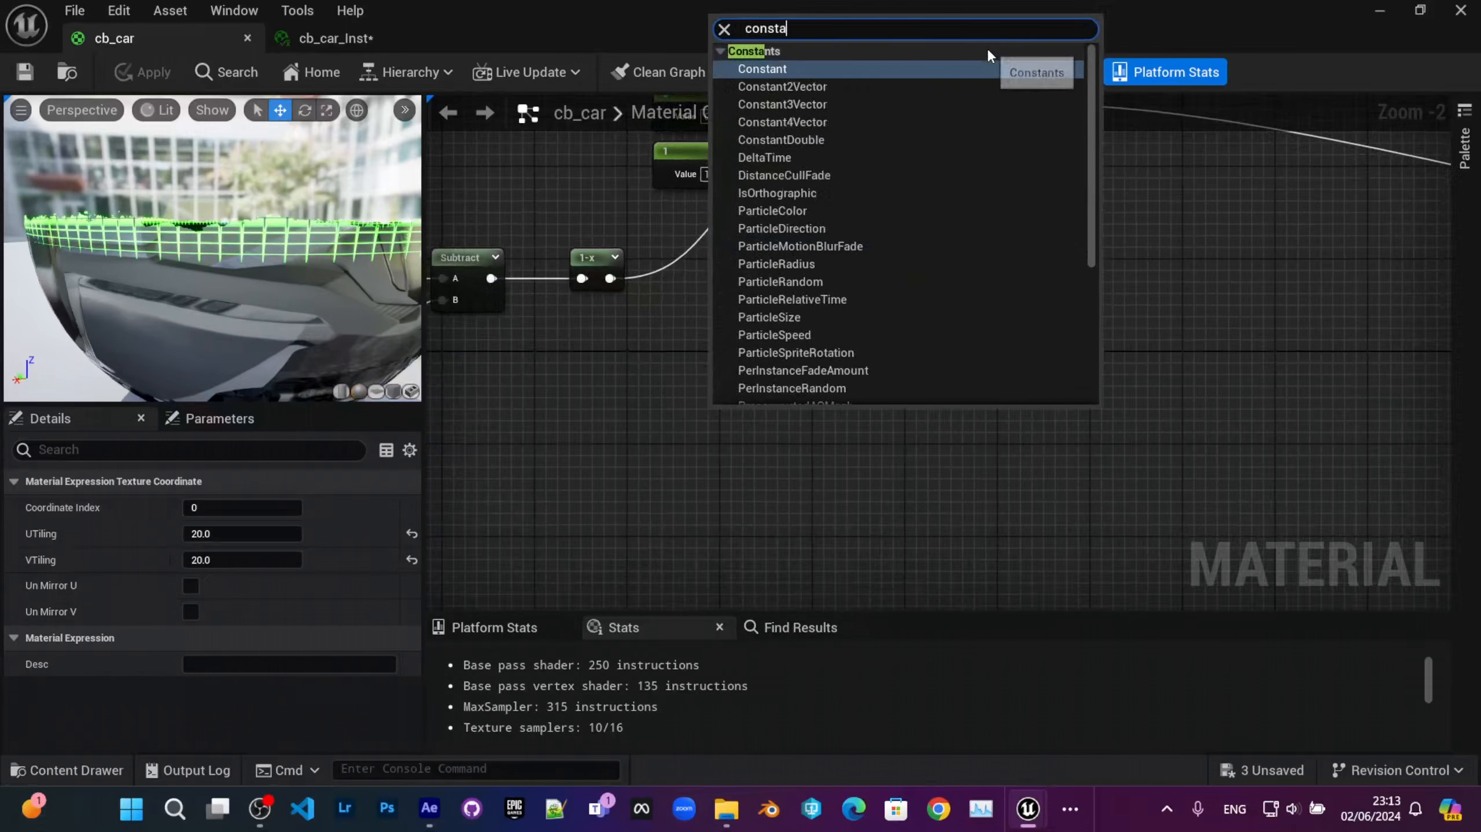
key(Return)
Step: Convert the new Constant node to a parameter named Thickness
right_click(743, 428)
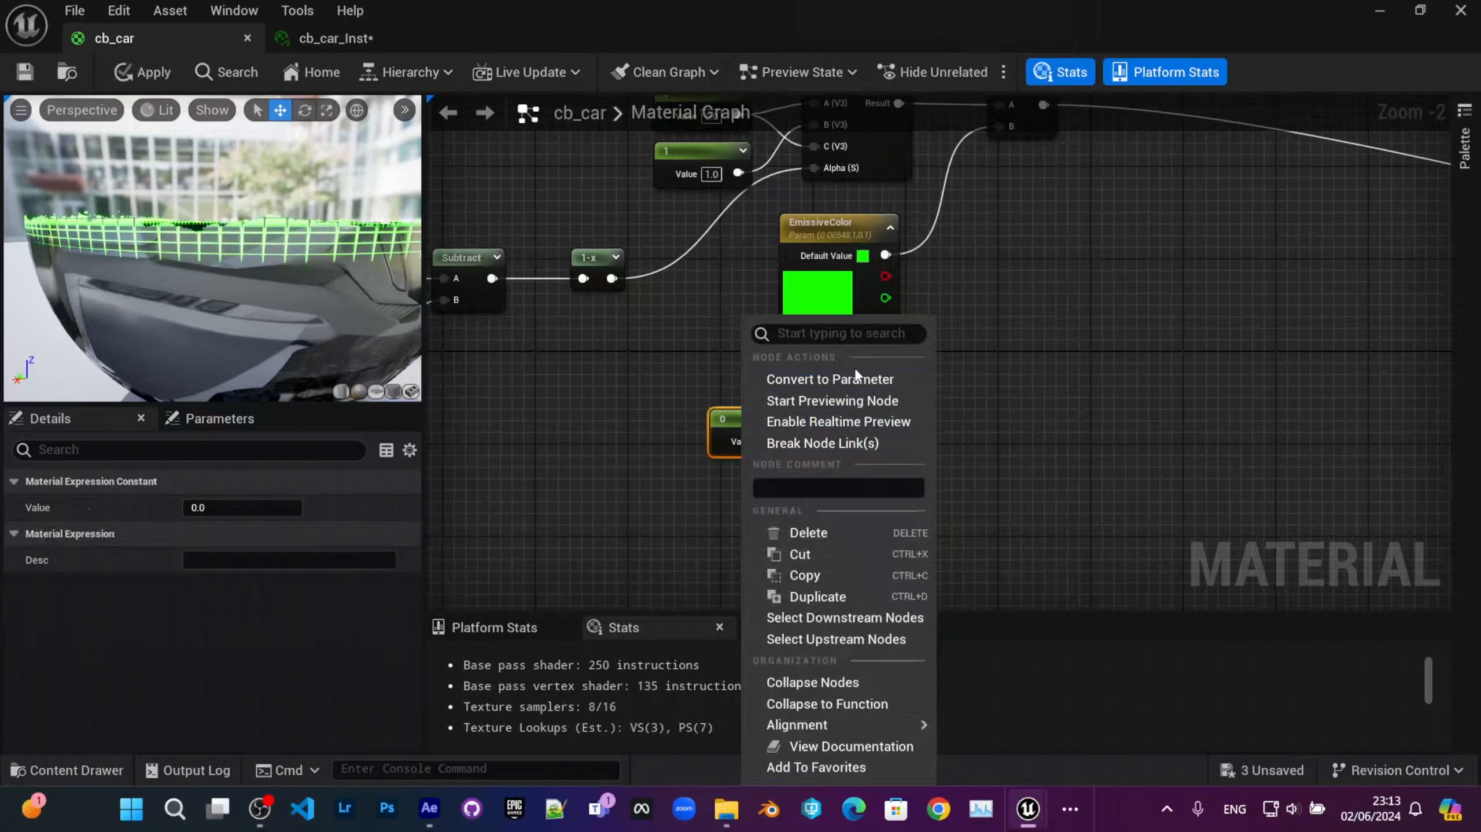
click(856, 380)
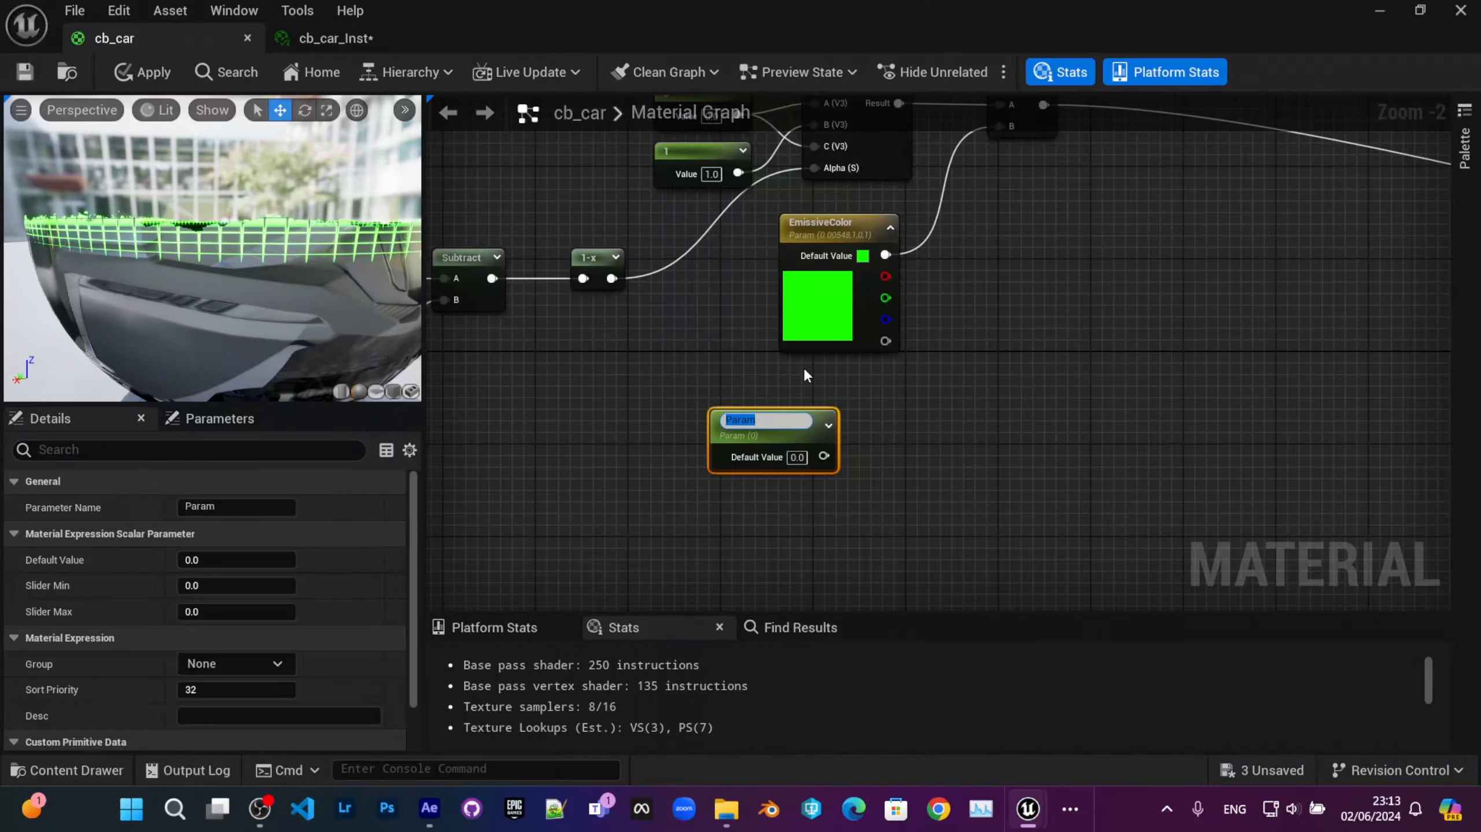
text(Thickness)
key(Return)
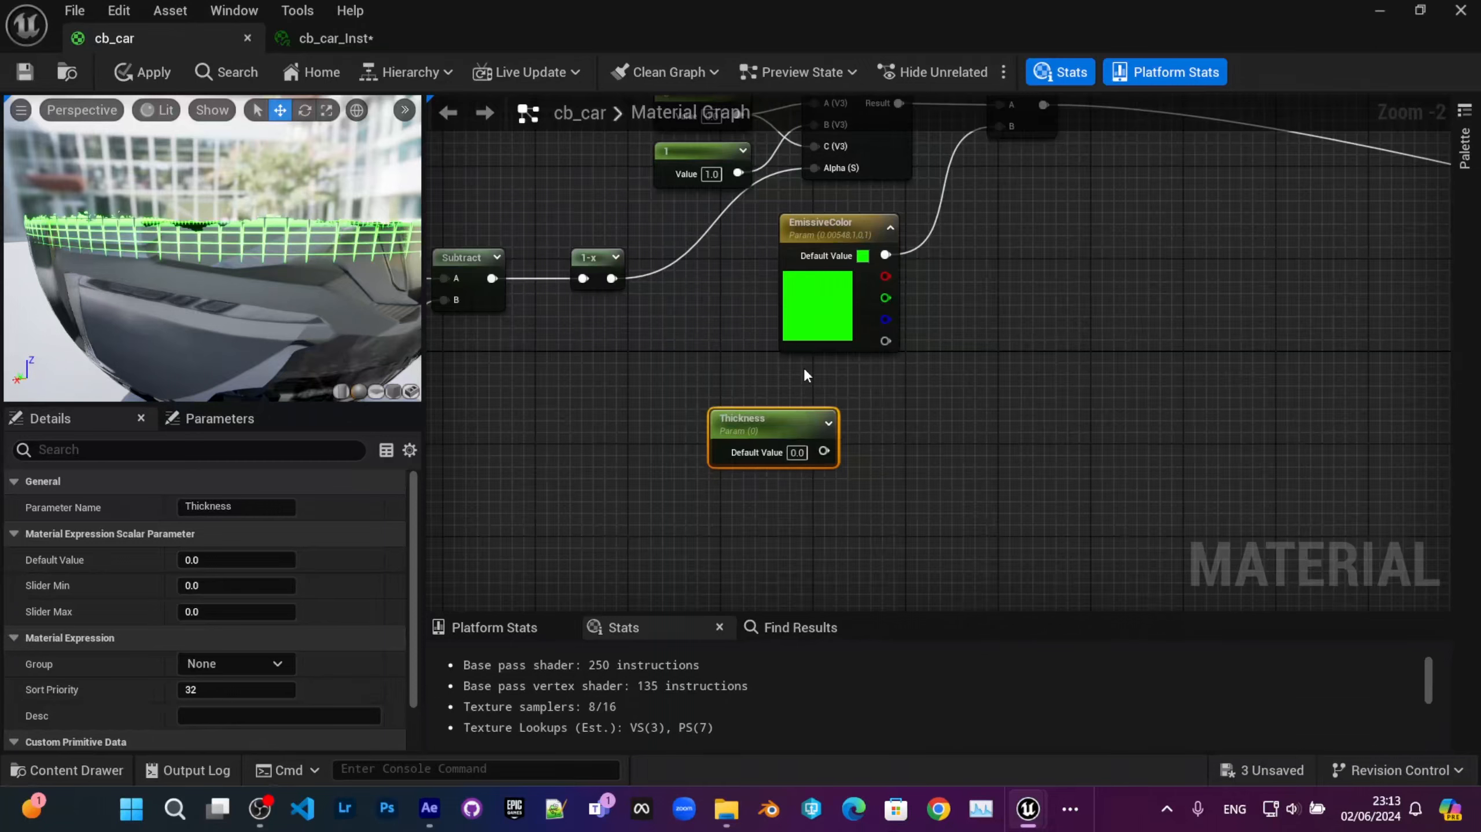
Step: Move the Thickness node to the right so it sits directly beneath the EmissiveColor node
right_drag(830, 359, 691, 408)
scroll(671, 449, up, 2)
right_drag(671, 449, 788, 441)
drag(695, 486, 882, 473)
right_drag(1025, 284, 901, 329)
scroll(828, 433, down, 2)
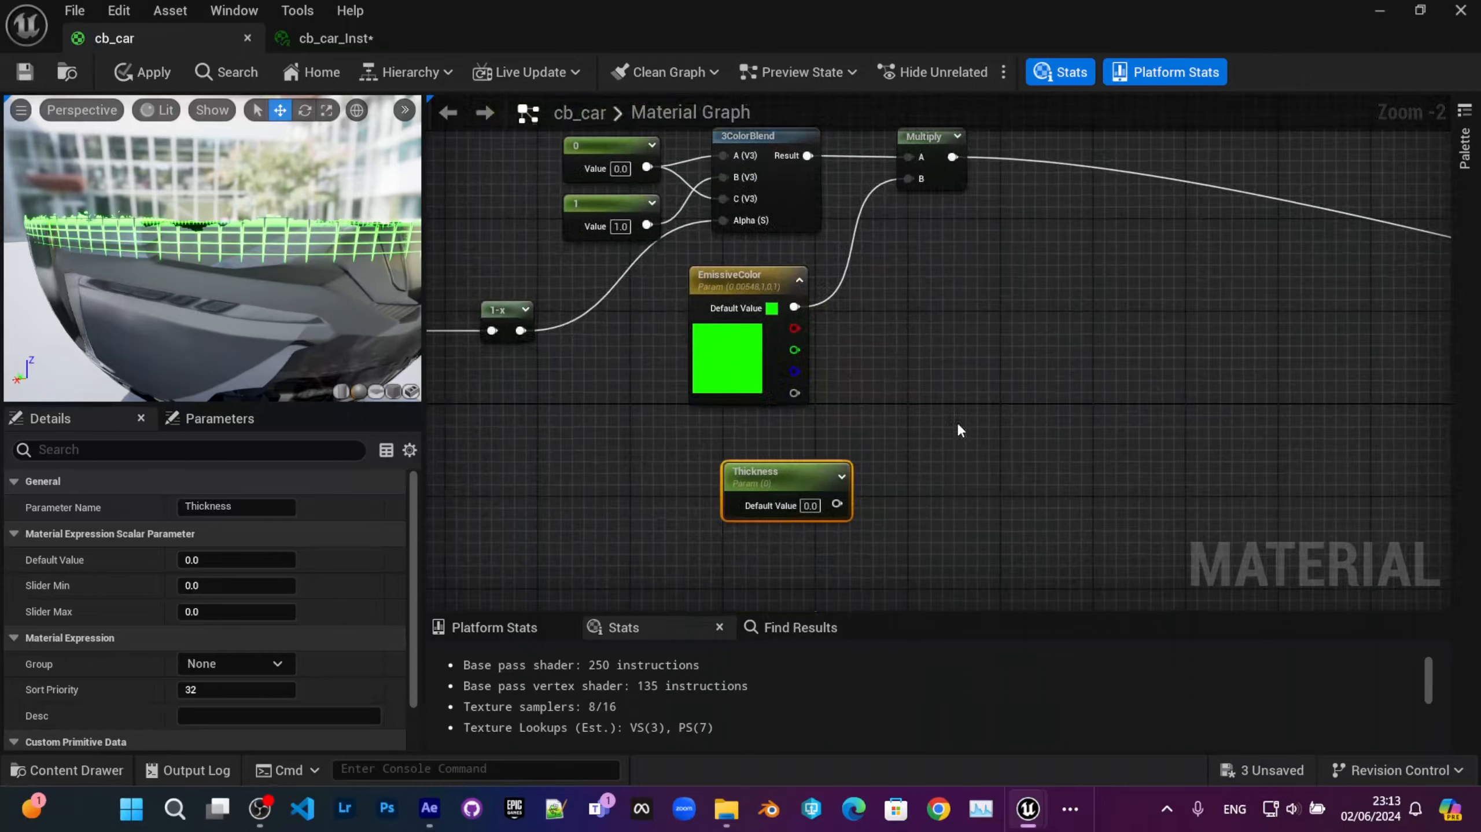
Step: Add a Multiply node beside the Thickness node and connect Thickness to its B input
right_drag(914, 425, 860, 332)
click(949, 318)
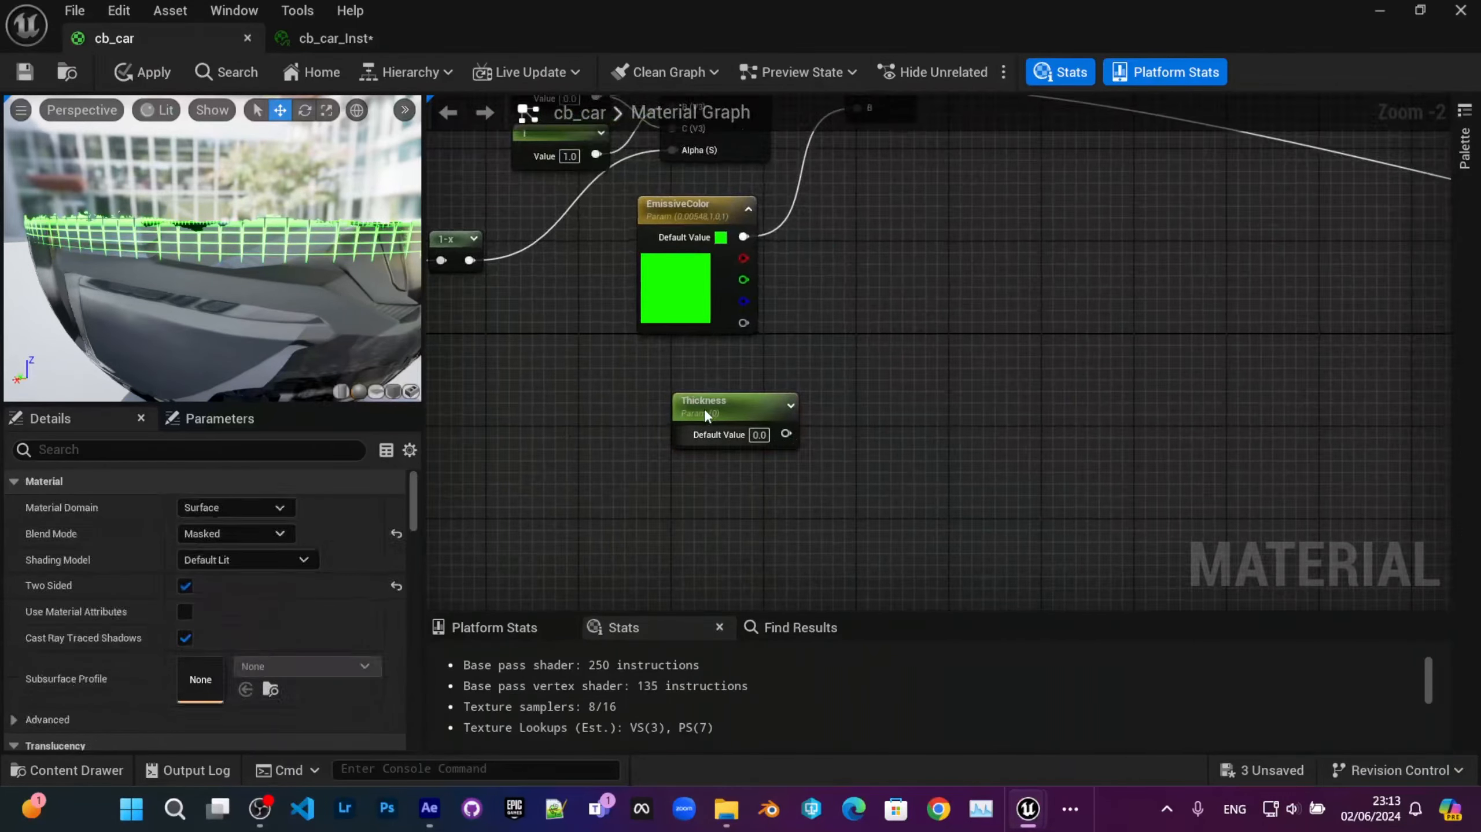
drag(705, 416, 751, 428)
right_drag(932, 315, 750, 352)
right_click(844, 384)
text(mult)
key(Return)
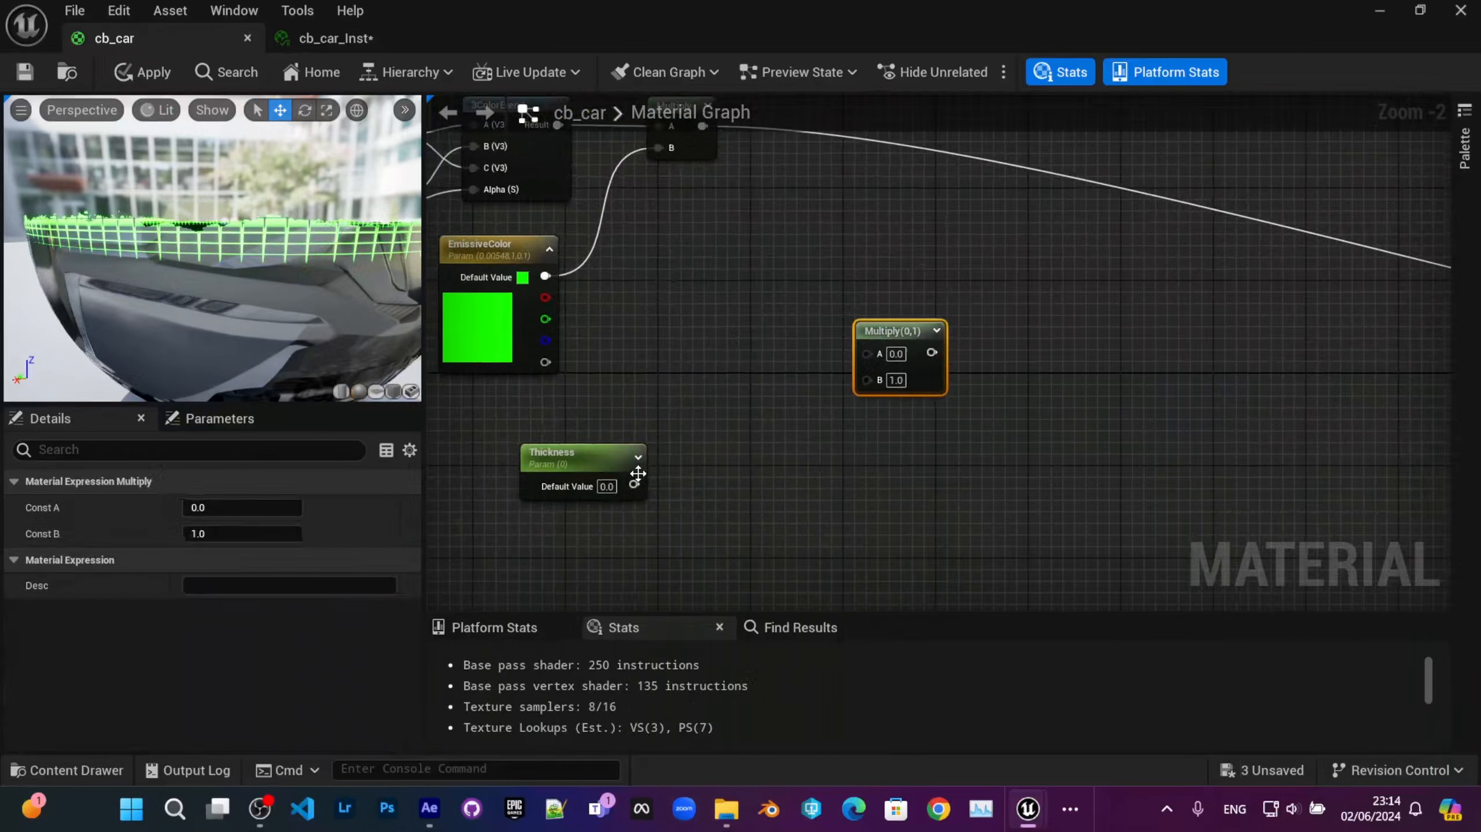
drag(633, 485, 868, 380)
Step: Connect the 1-x output to the new Multiply's A input and arrange Multiply and Thickness compactly below EmissiveColor
right_drag(622, 395, 919, 446)
drag(566, 350, 1091, 421)
drag(1098, 355, 878, 486)
shift+click(889, 498)
scroll(750, 396, up, 2)
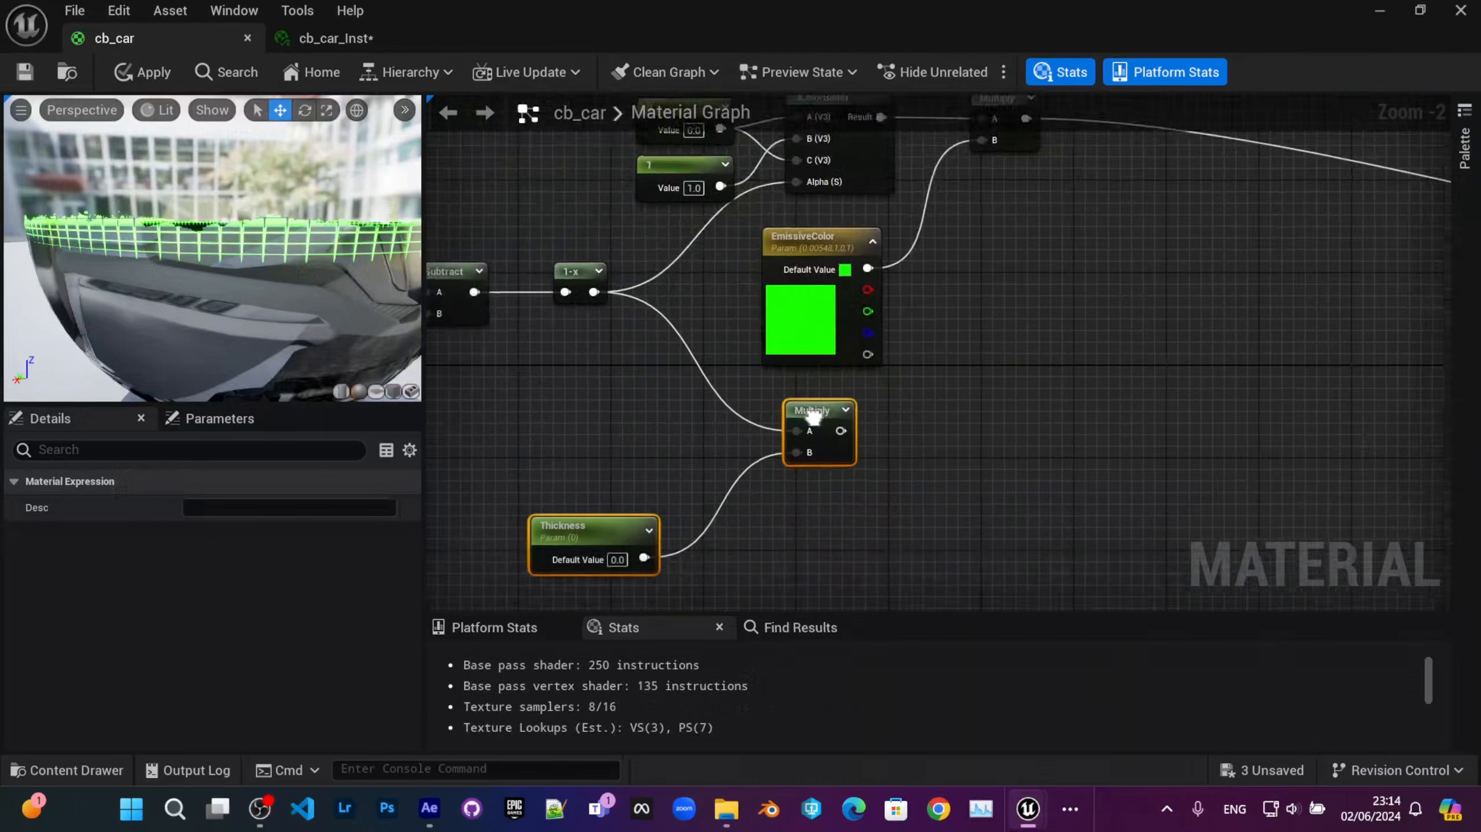
click(633, 471)
drag(632, 471, 696, 392)
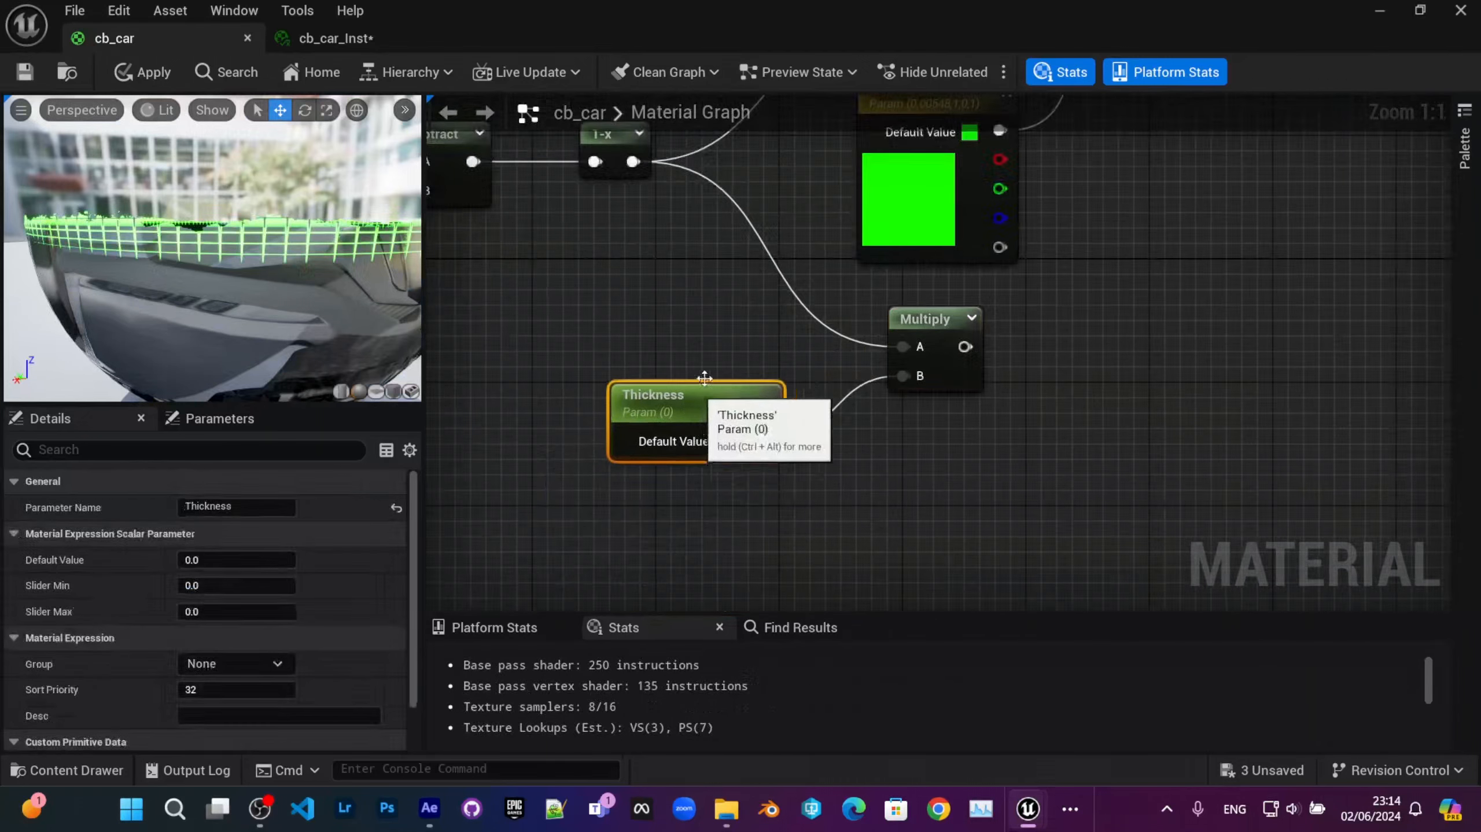
Step: Set the Thickness parameter's default value to 5 and save the material
right_drag(723, 357, 713, 399)
click(723, 484)
text(5)
key(Return)
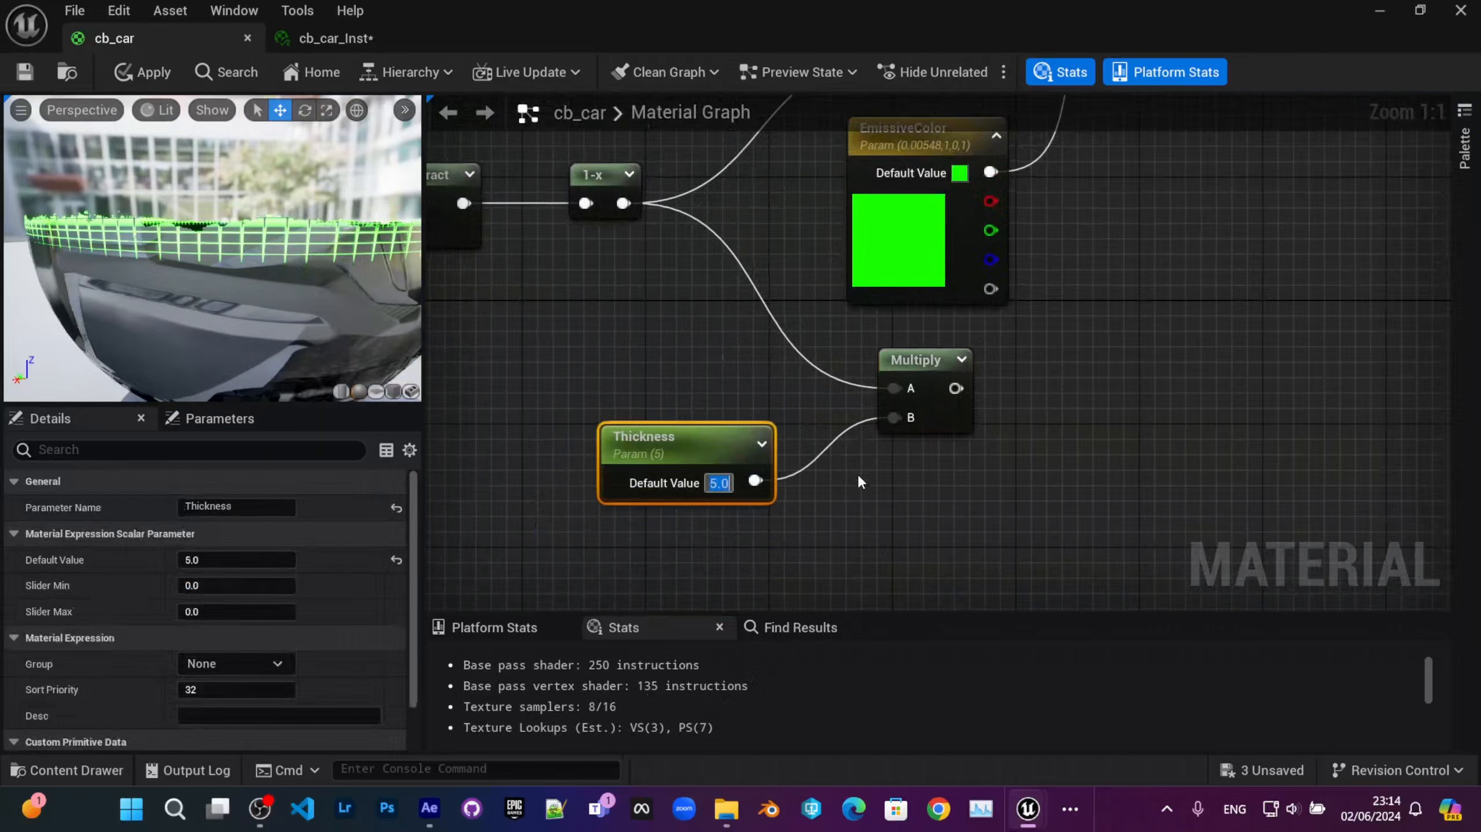
click(26, 73)
Step: Create an Add node after the emissive Multiply and connect that Multiply's output to its A input
right_drag(1230, 250, 1107, 302)
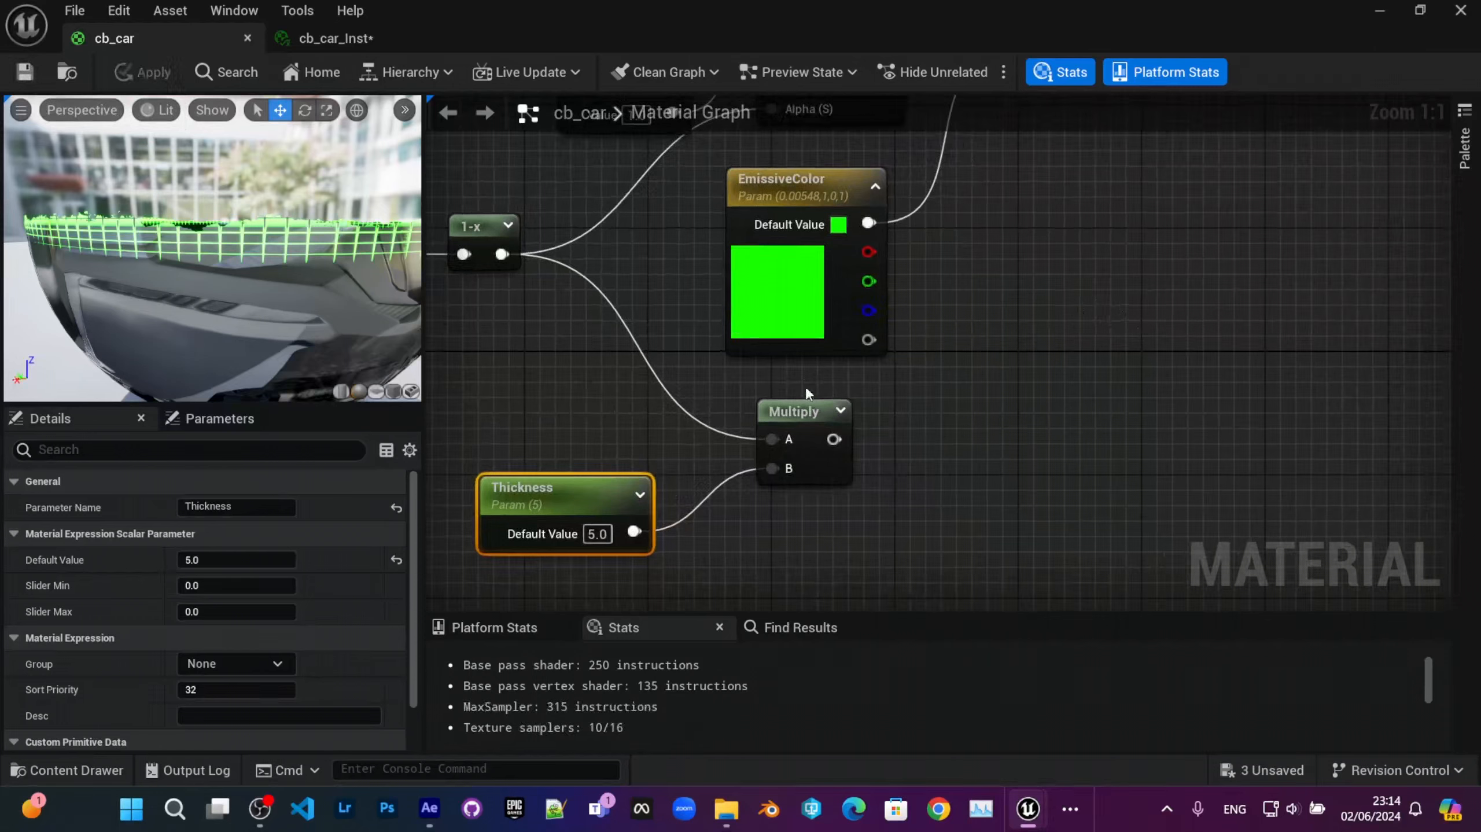
scroll(1084, 287, down, 2)
right_drag(1084, 286, 732, 382)
right_click(804, 263)
text(add)
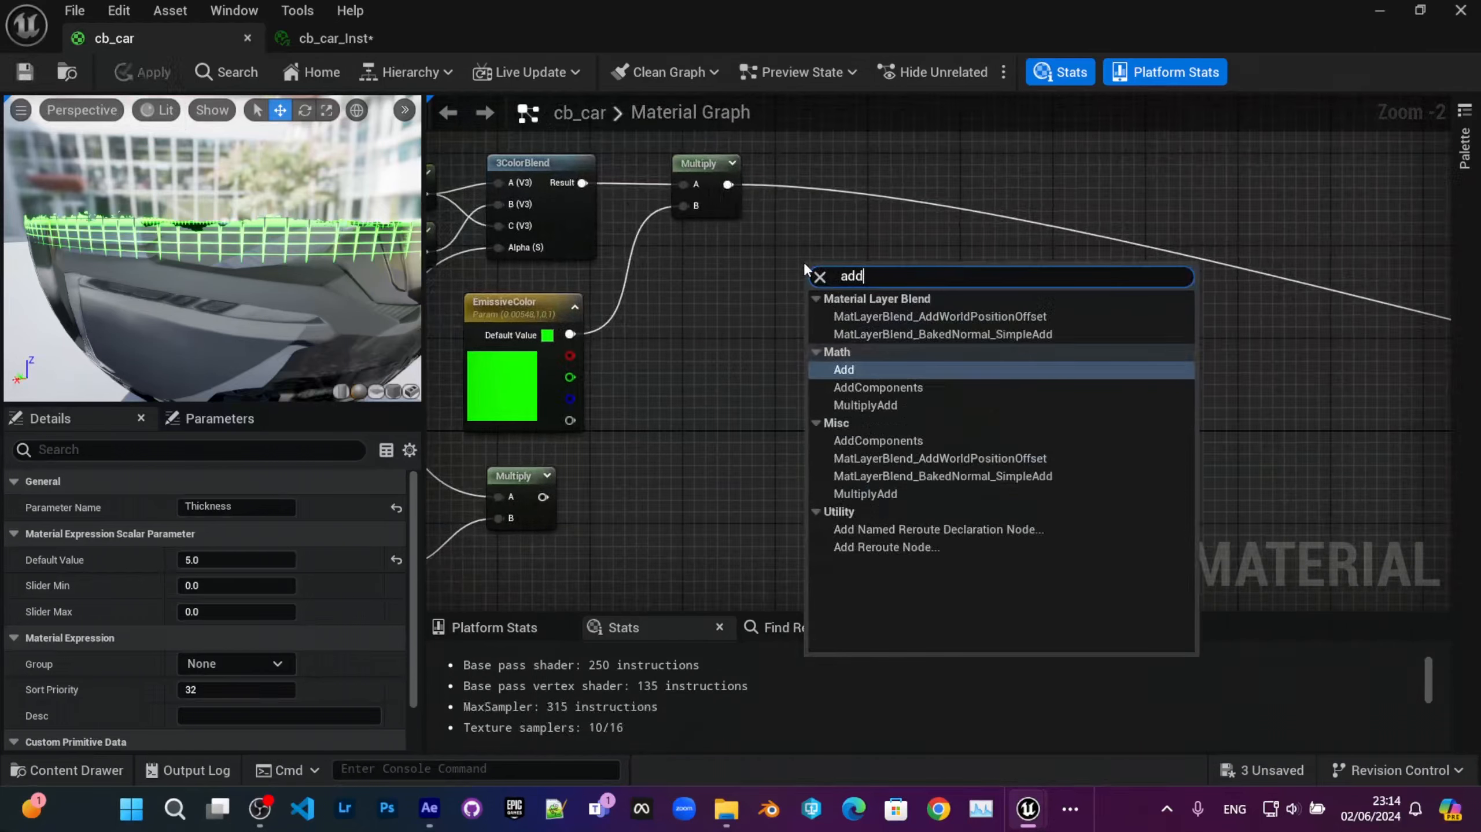
key(Return)
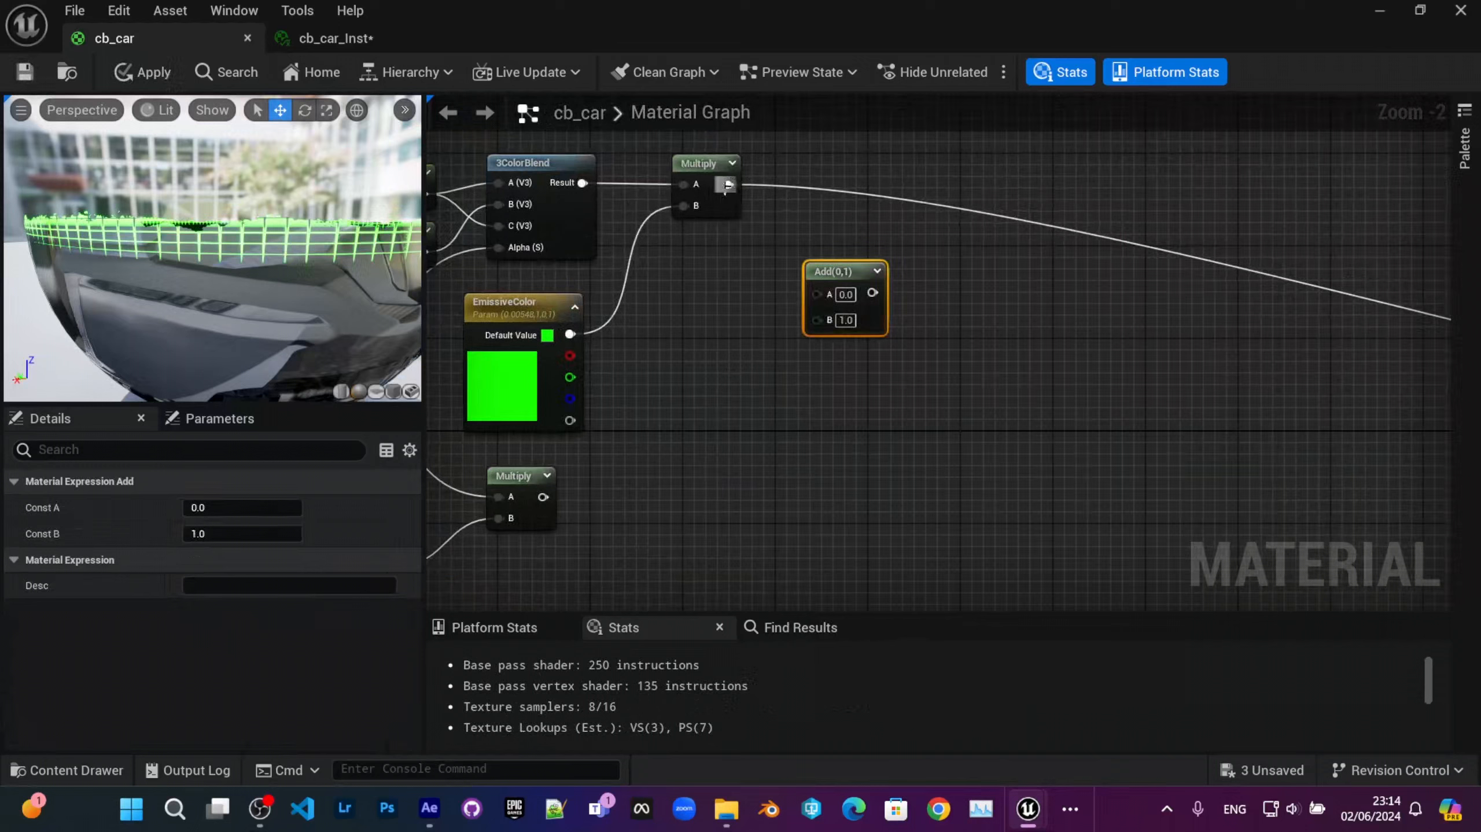
drag(726, 184, 816, 292)
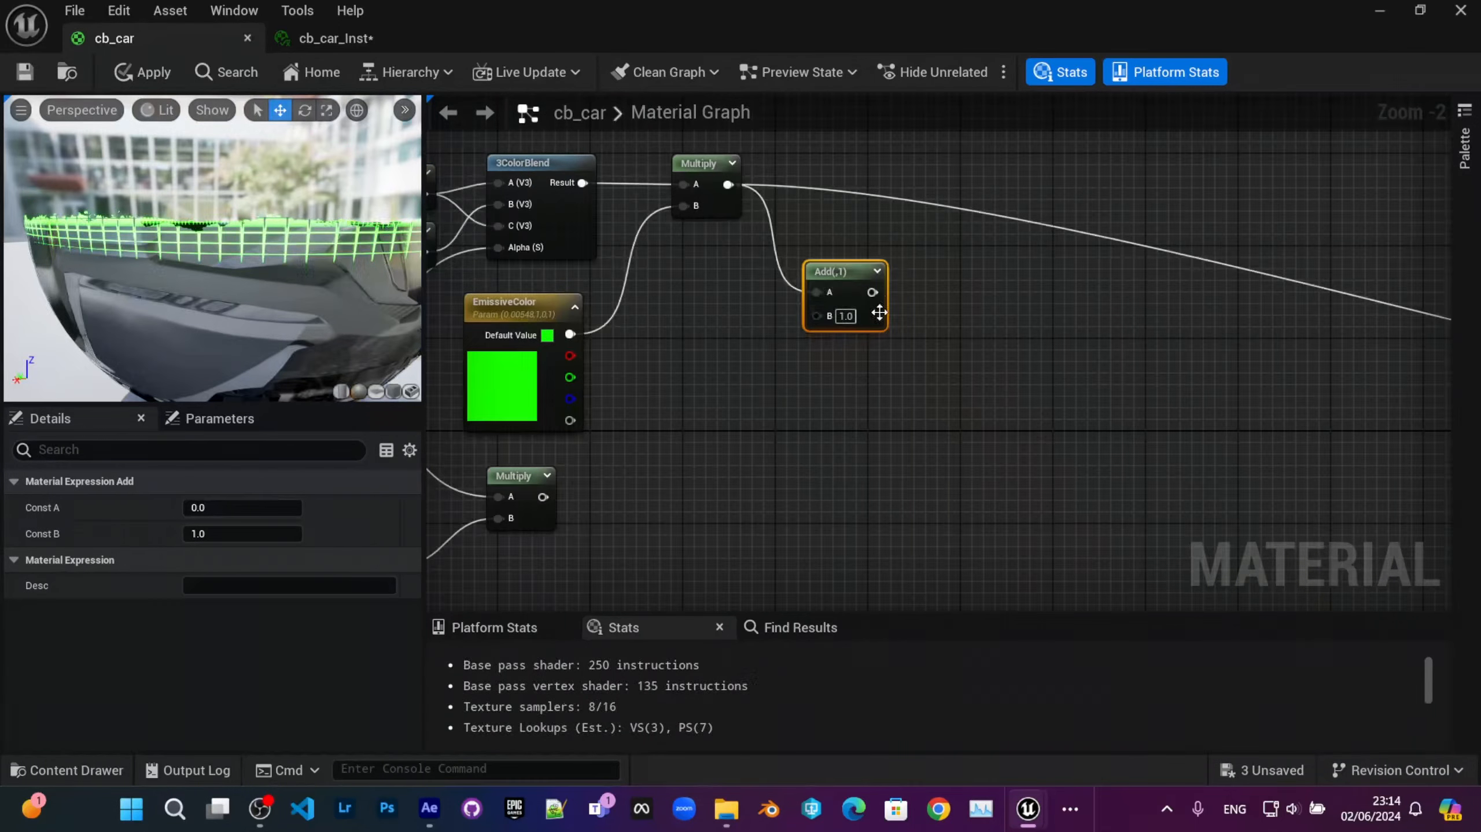
click(857, 197)
Step: Connect the Thickness Multiply to the Add node's B input and route the Add result to the material's Emissive Color
right_drag(619, 464, 716, 389)
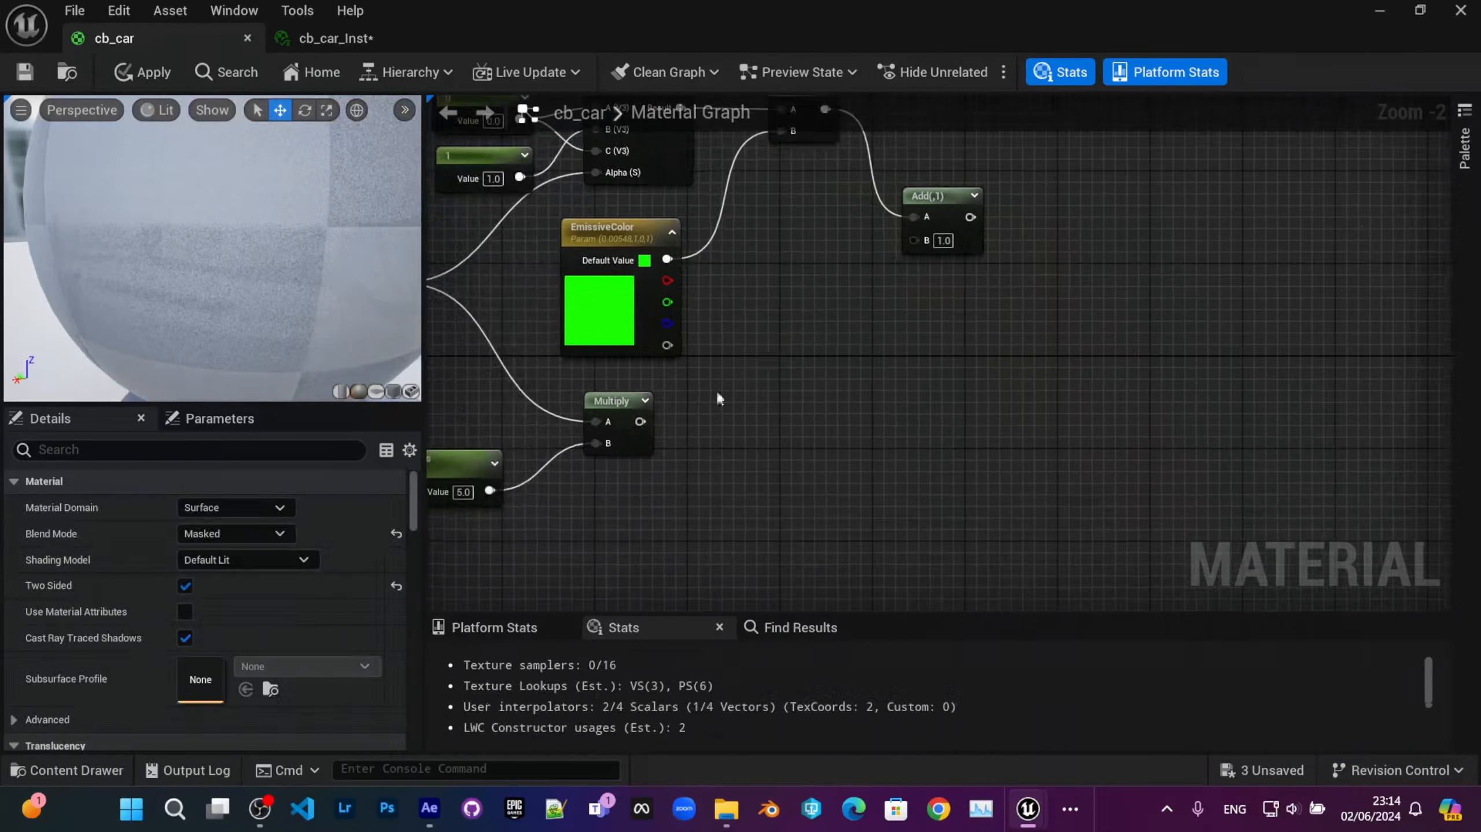
drag(640, 421, 931, 241)
scroll(931, 241, down, 3)
scroll(778, 324, up, 1)
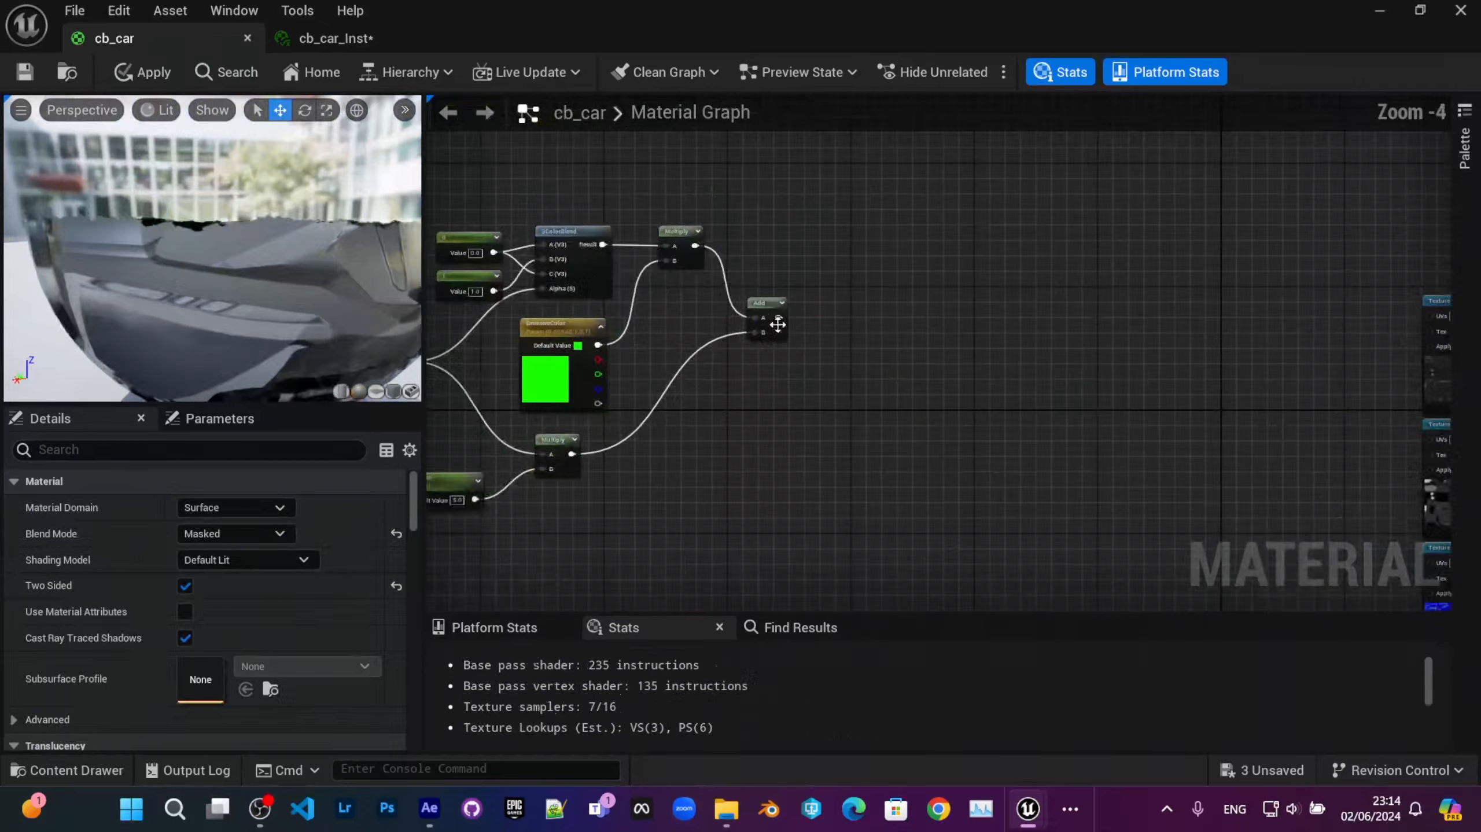
drag(778, 325, 1110, 274)
right_drag(702, 270, 1275, 379)
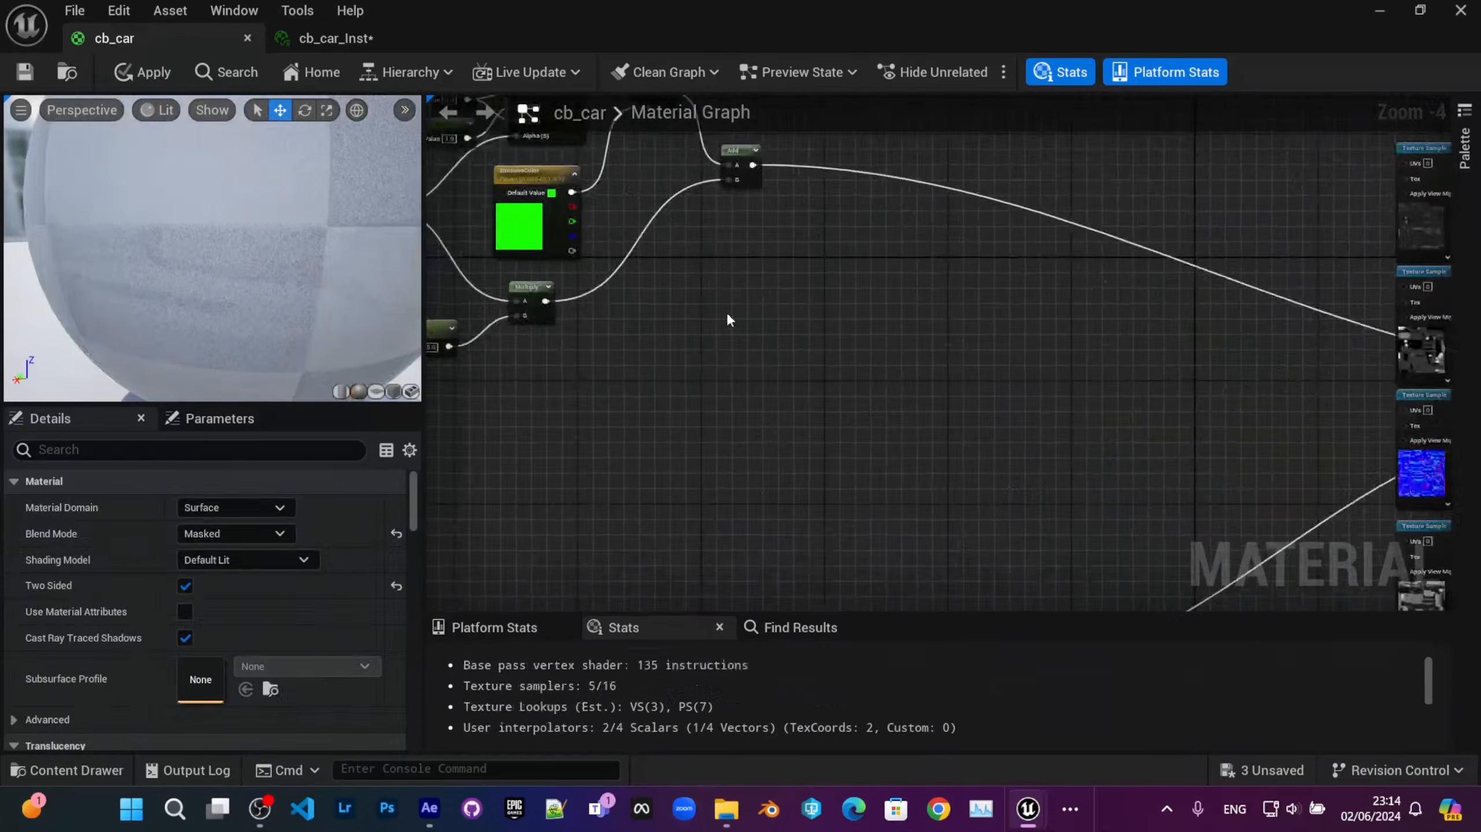
scroll(727, 315, up, 3)
Step: Tidy the positions of the Add and Thickness nodes and inspect the emissive result on the preview sphere
drag(294, 318, 347, 329)
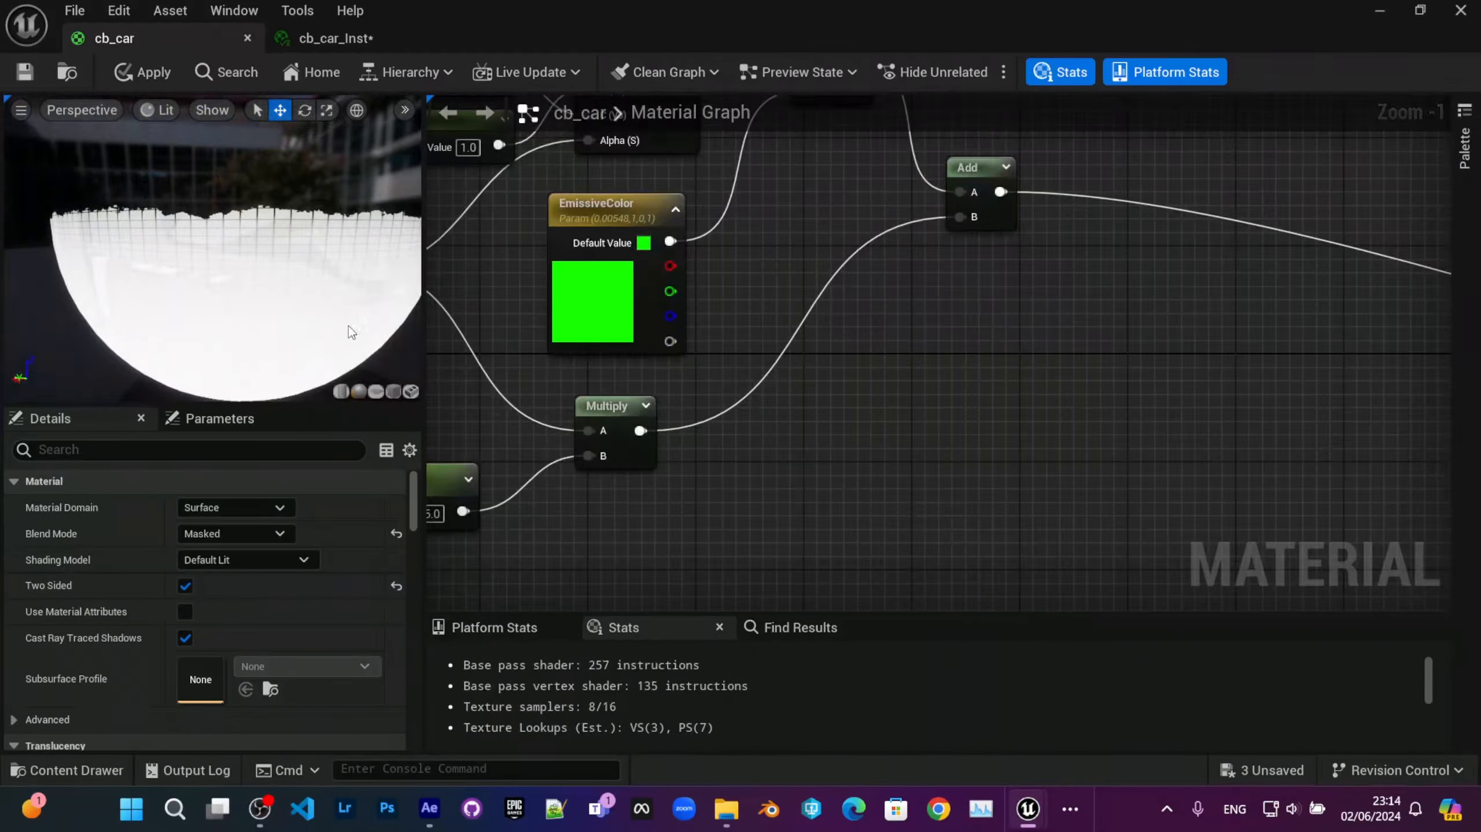
right_drag(806, 343, 783, 430)
drag(969, 255, 949, 292)
right_drag(704, 430, 870, 363)
drag(516, 544, 557, 516)
drag(140, 342, 406, 344)
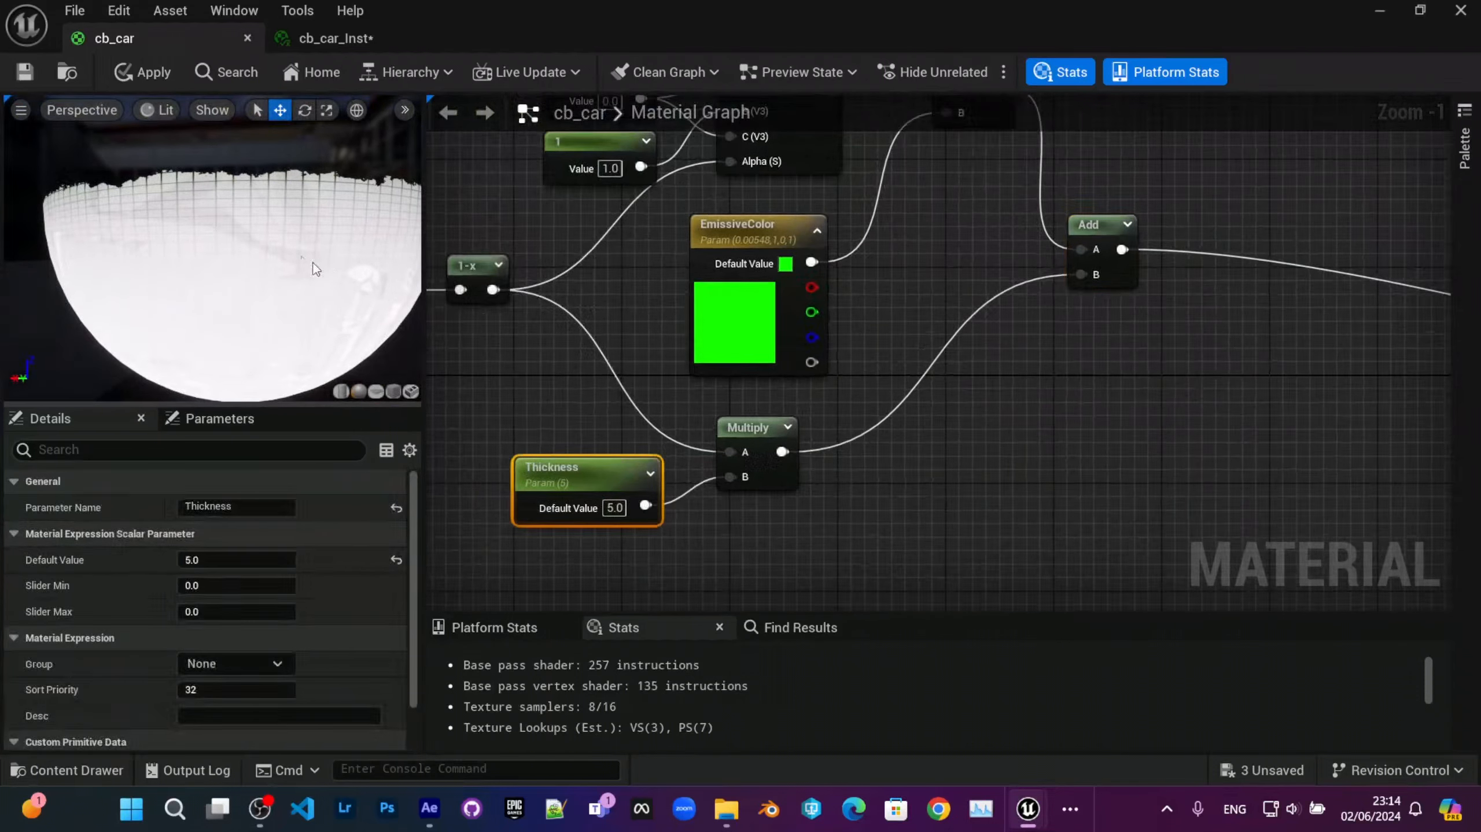
drag(312, 264, 299, 232)
Step: Try Thickness default values of 2, 0, 1, 0.2 and 0.1 against the preview sphere
click(615, 508)
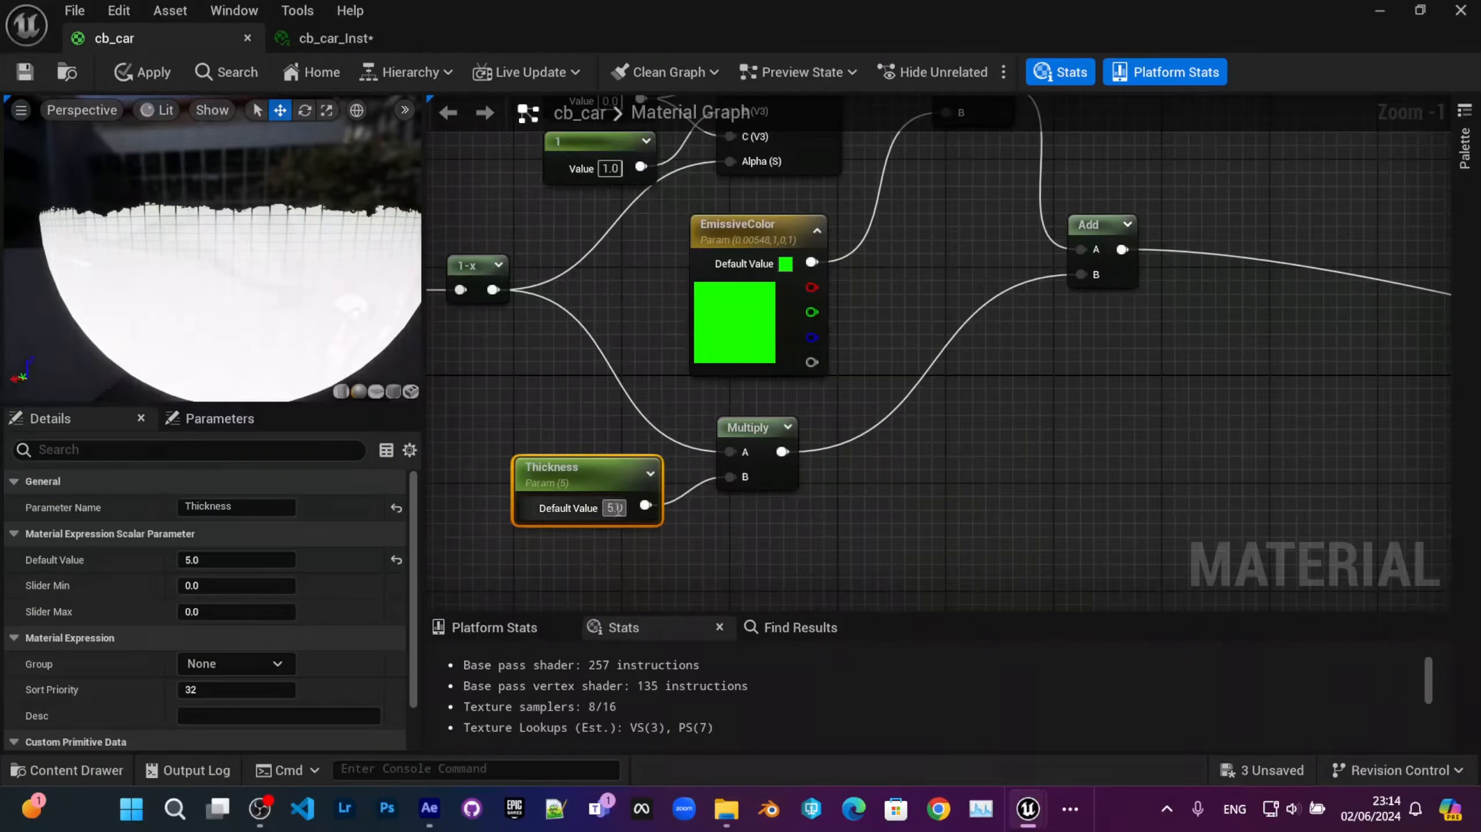
text(2)
key(Return)
text(0)
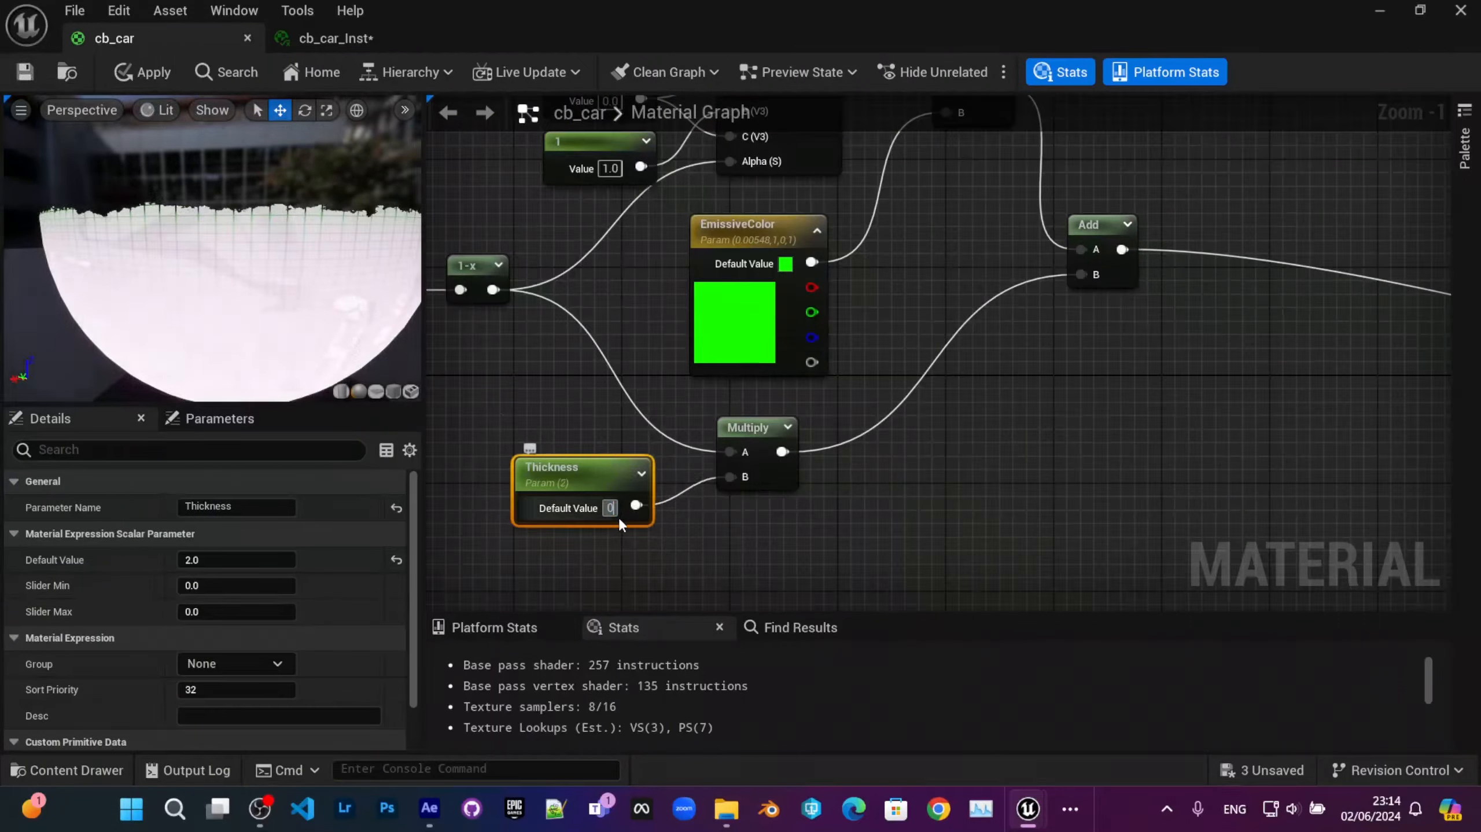
key(Return)
text(1)
key(Return)
text(.2)
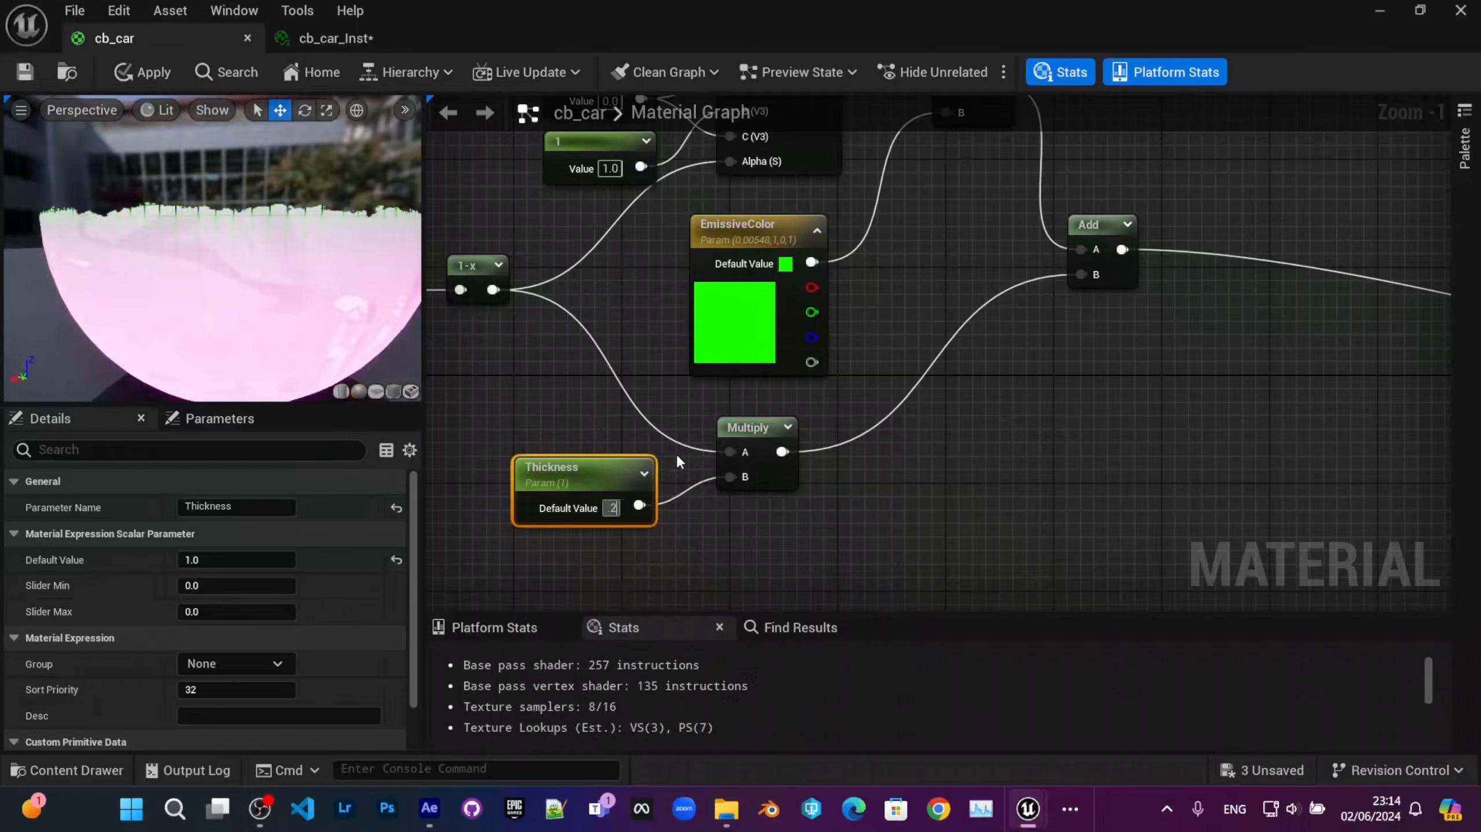
key(Return)
text(.1)
key(Return)
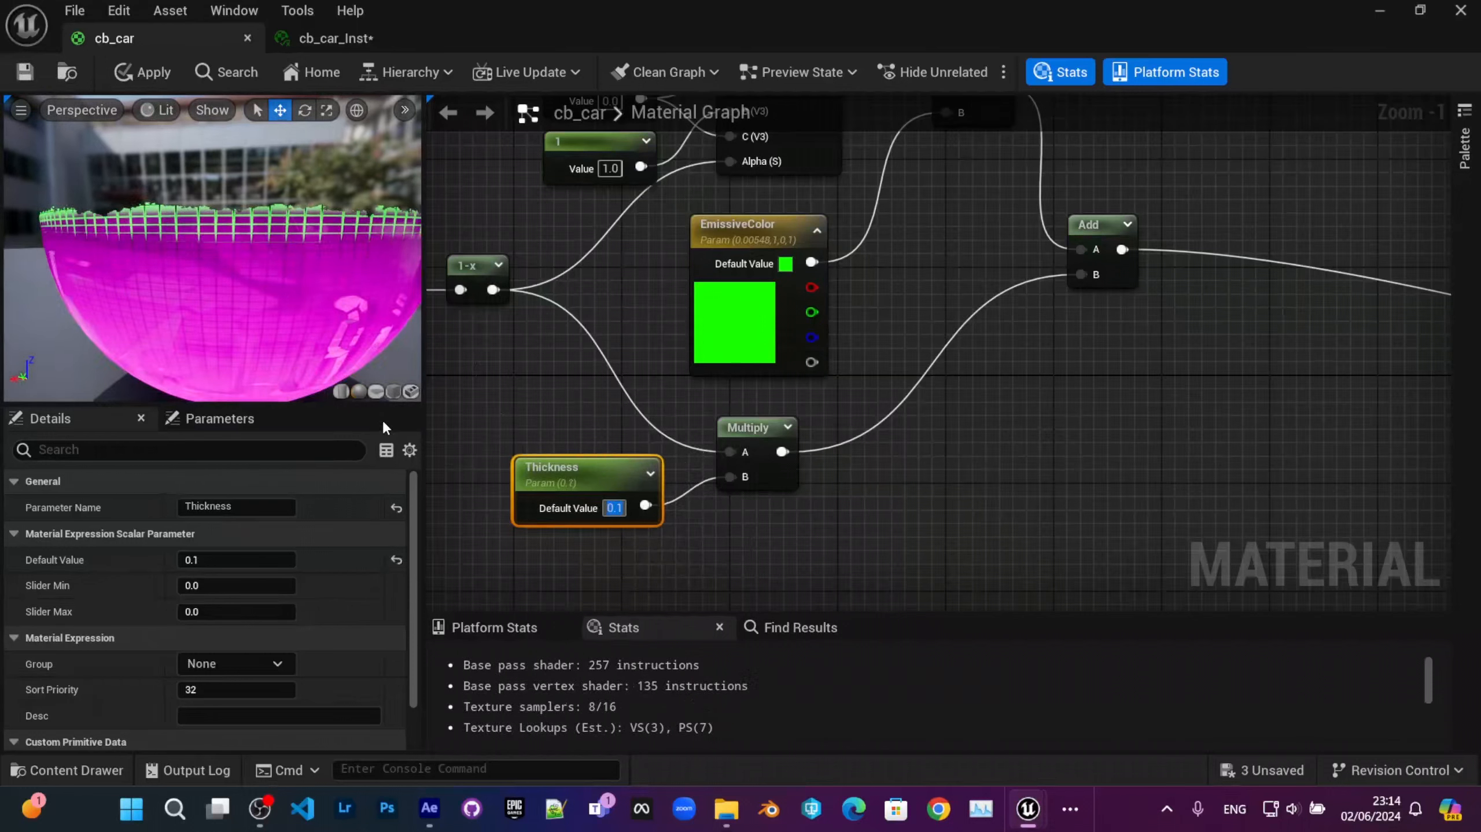
Step: Set the Thickness parameter's default value to 0.02 and save the material
text(0.2)
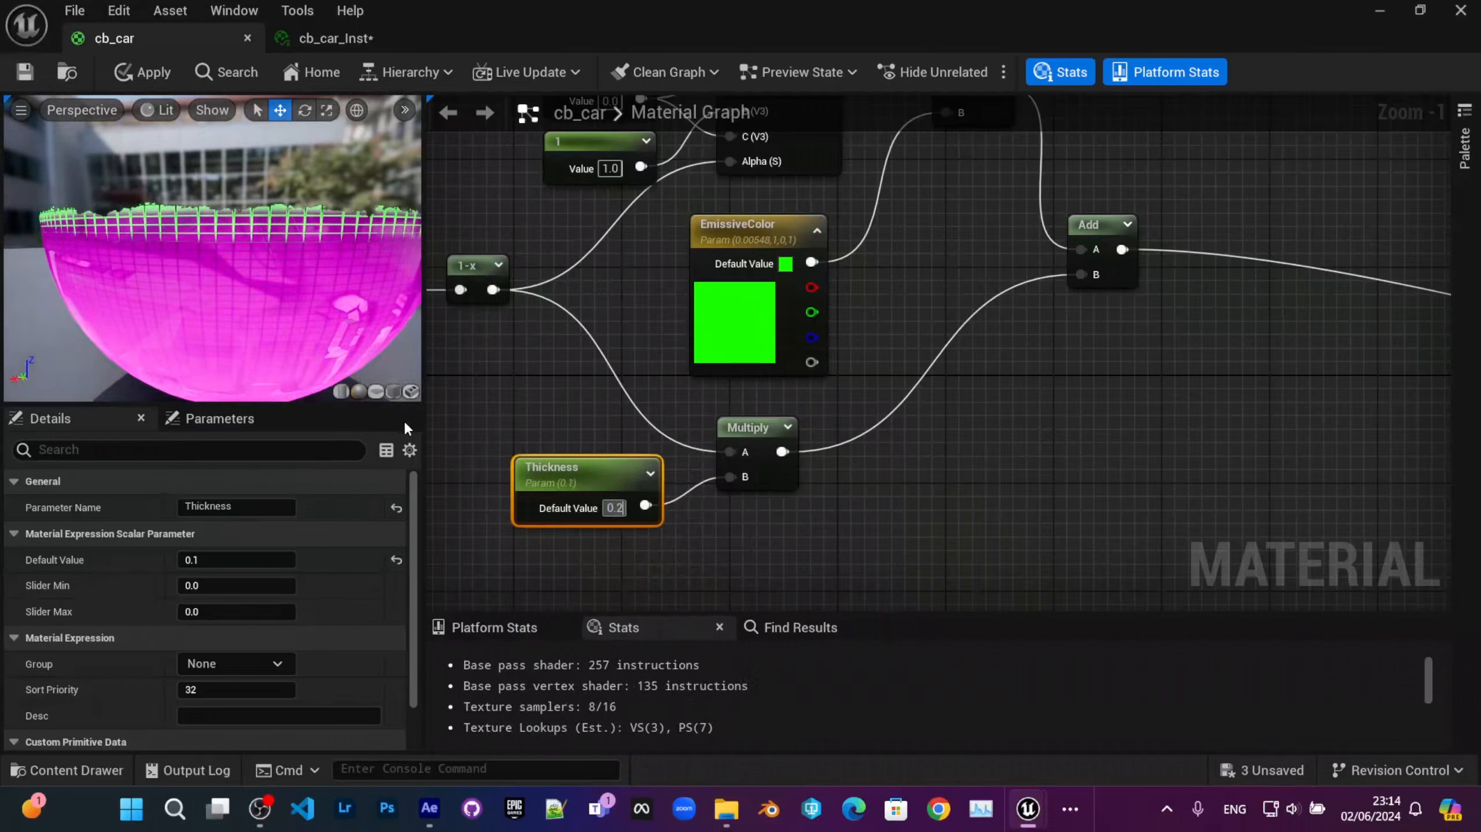
key(BackSpace)
text(02)
key(Return)
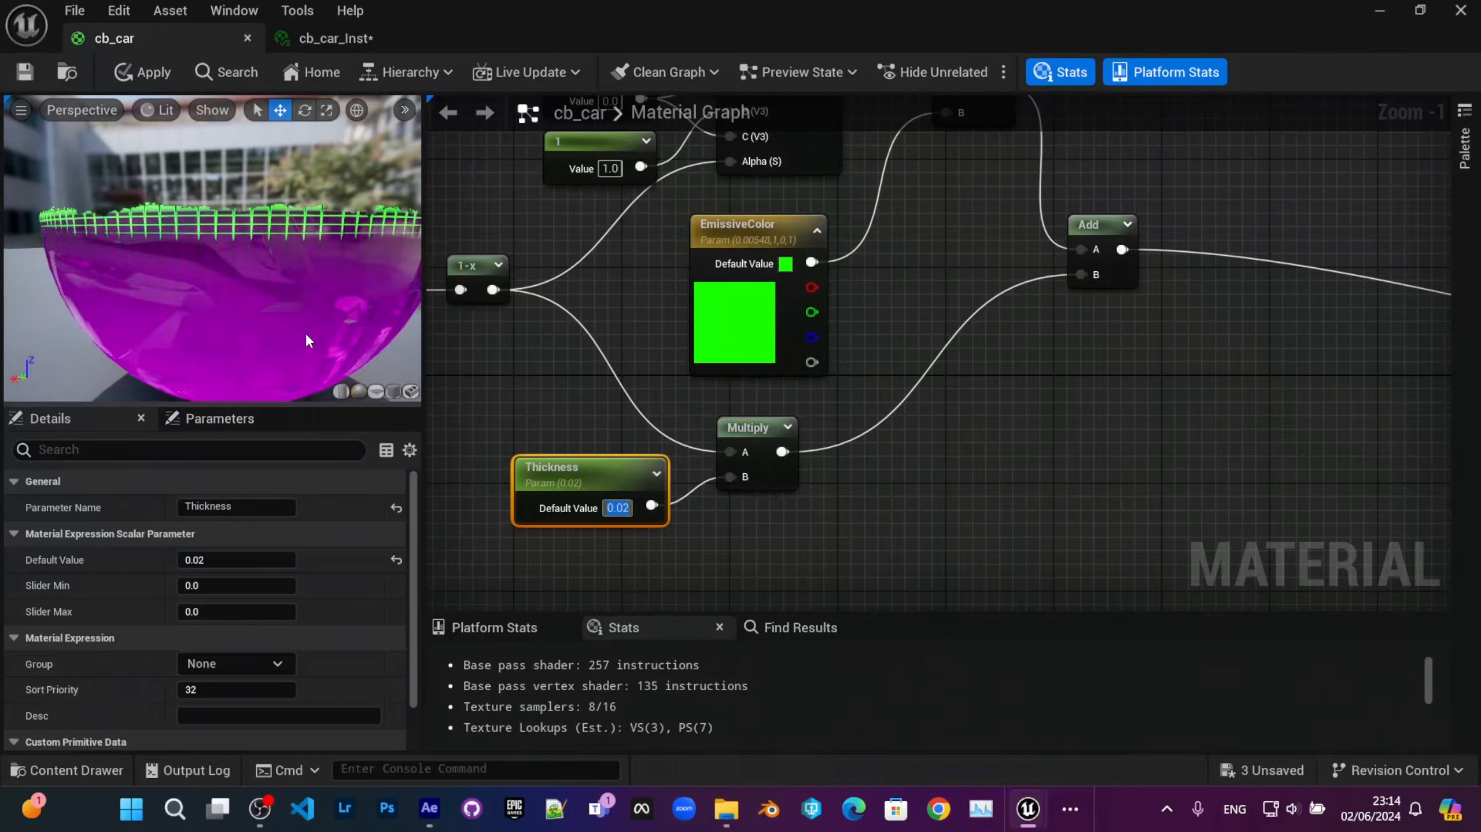
drag(306, 335, 245, 292)
click(25, 72)
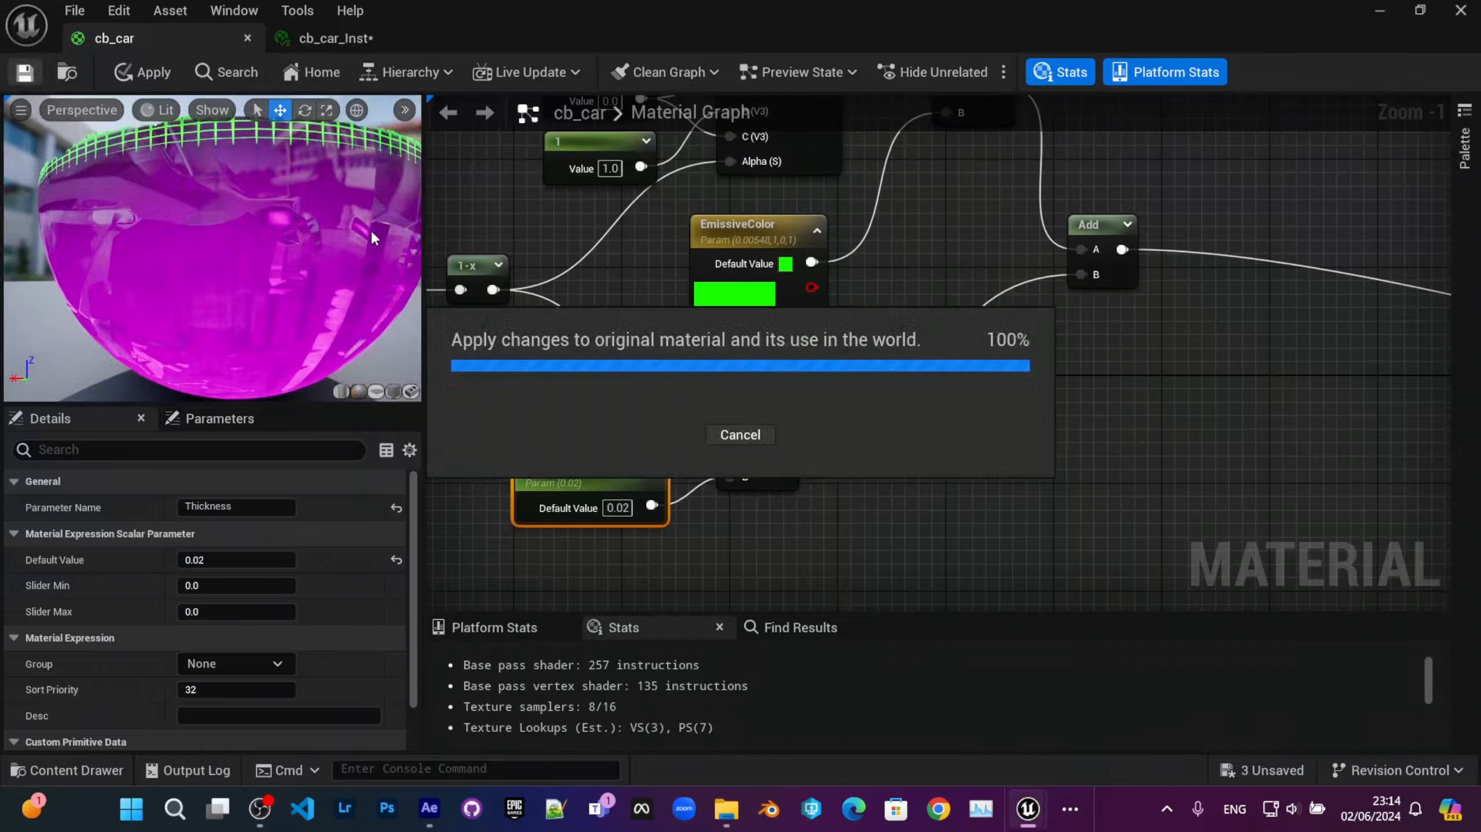
Step: In the cb_car_Inst instance, set Offset to about 9.56 and move the editor window aside to reveal the car
click(345, 37)
drag(804, 245, 850, 245)
drag(689, 7, 227, 379)
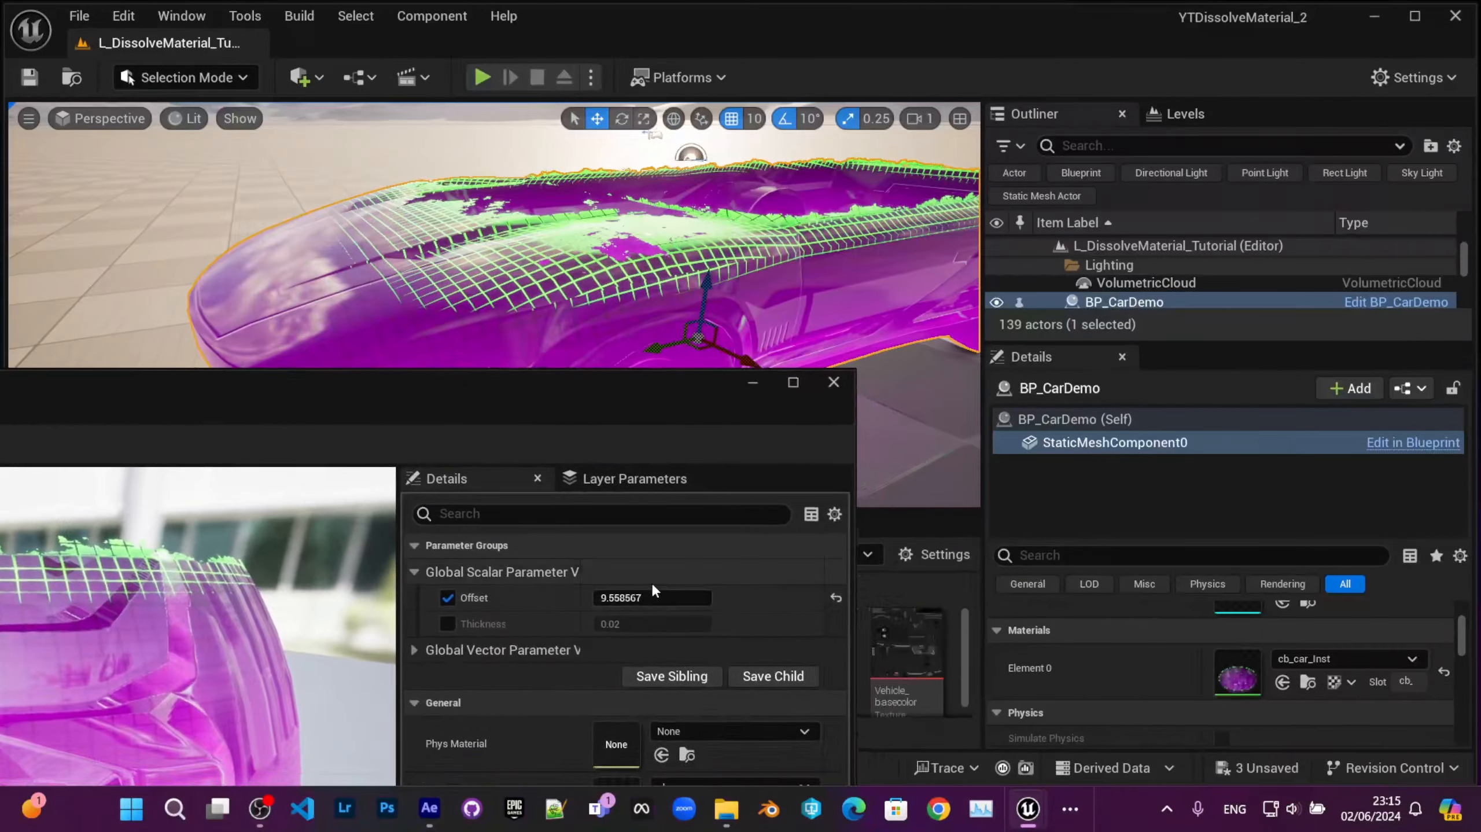
Step: Enable the Thickness override in cb_car_Inst, adjust its value, and restore the editor window over the level
click(448, 624)
mouse_move(654, 621)
mouse_down()
mouse_move(632, 622)
mouse_move(647, 621)
mouse_up()
drag(608, 415, 1301, 1)
Step: Return to the cb_car graph and move the Add node farther right of the two Multiply nodes
click(111, 39)
right_drag(780, 410, 689, 448)
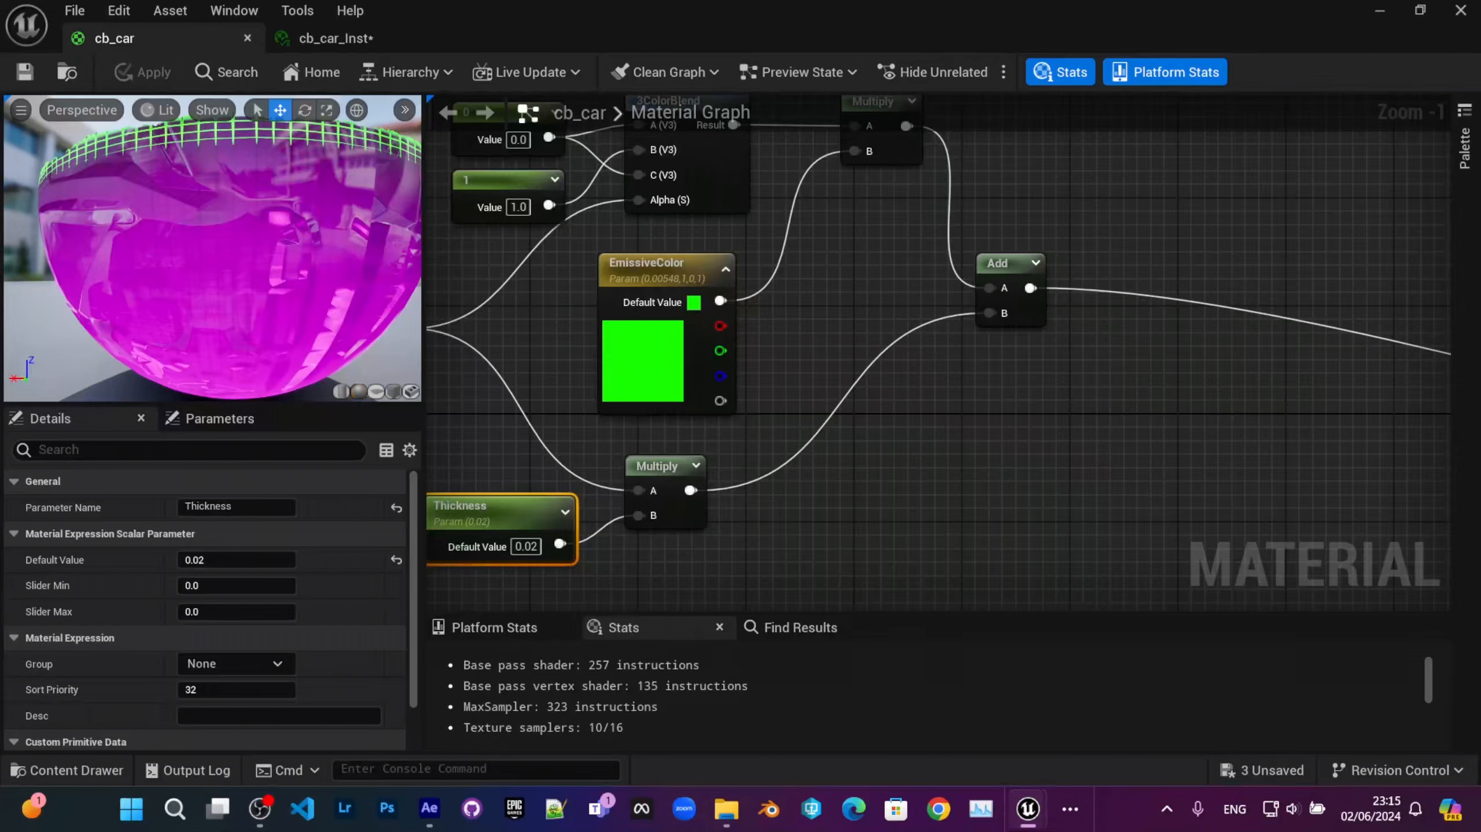
right_drag(913, 335, 783, 399)
drag(892, 345, 1013, 358)
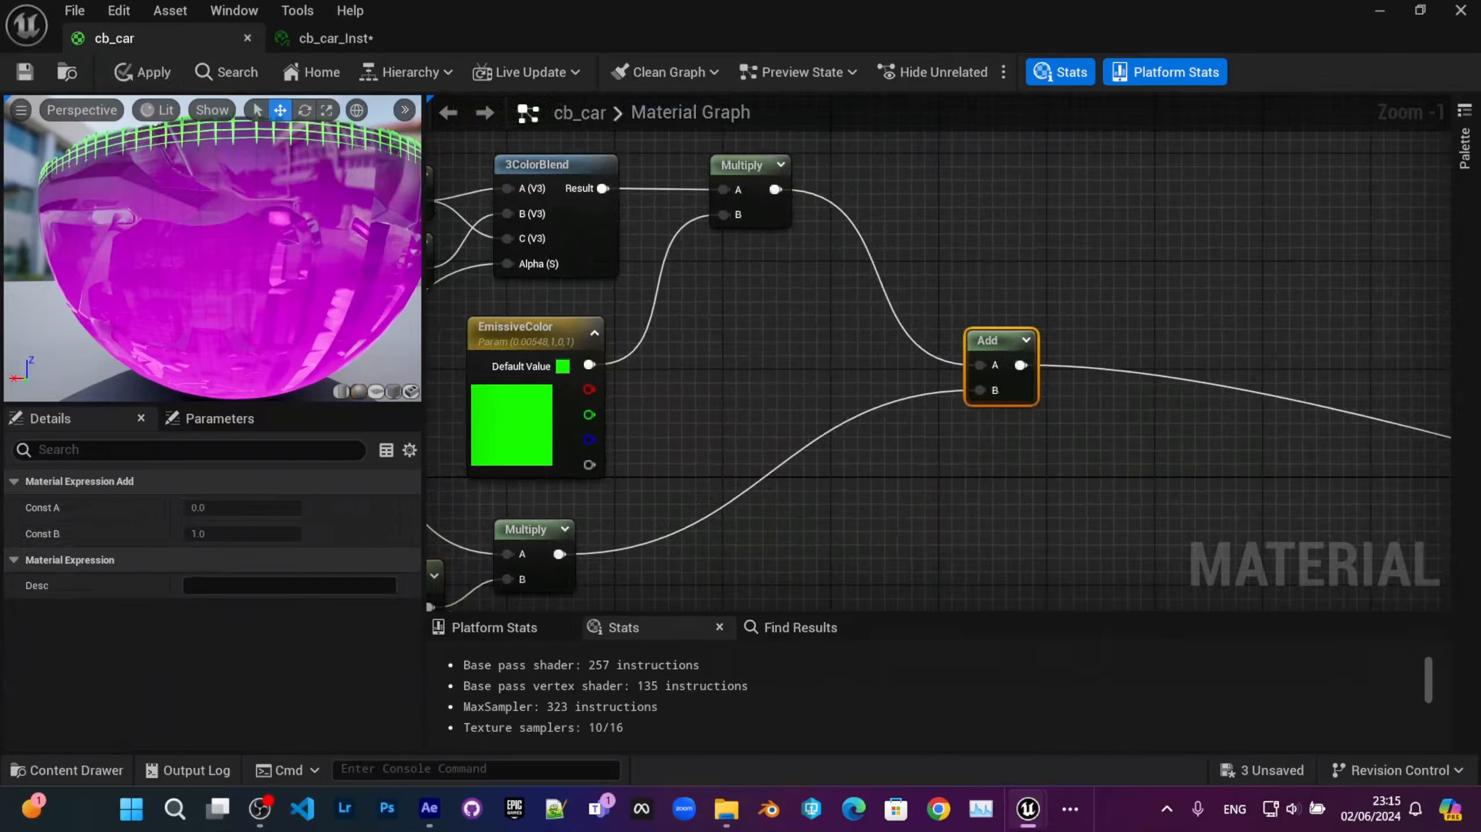
right_drag(849, 531, 820, 400)
right_drag(692, 447, 609, 489)
drag(245, 239, 210, 271)
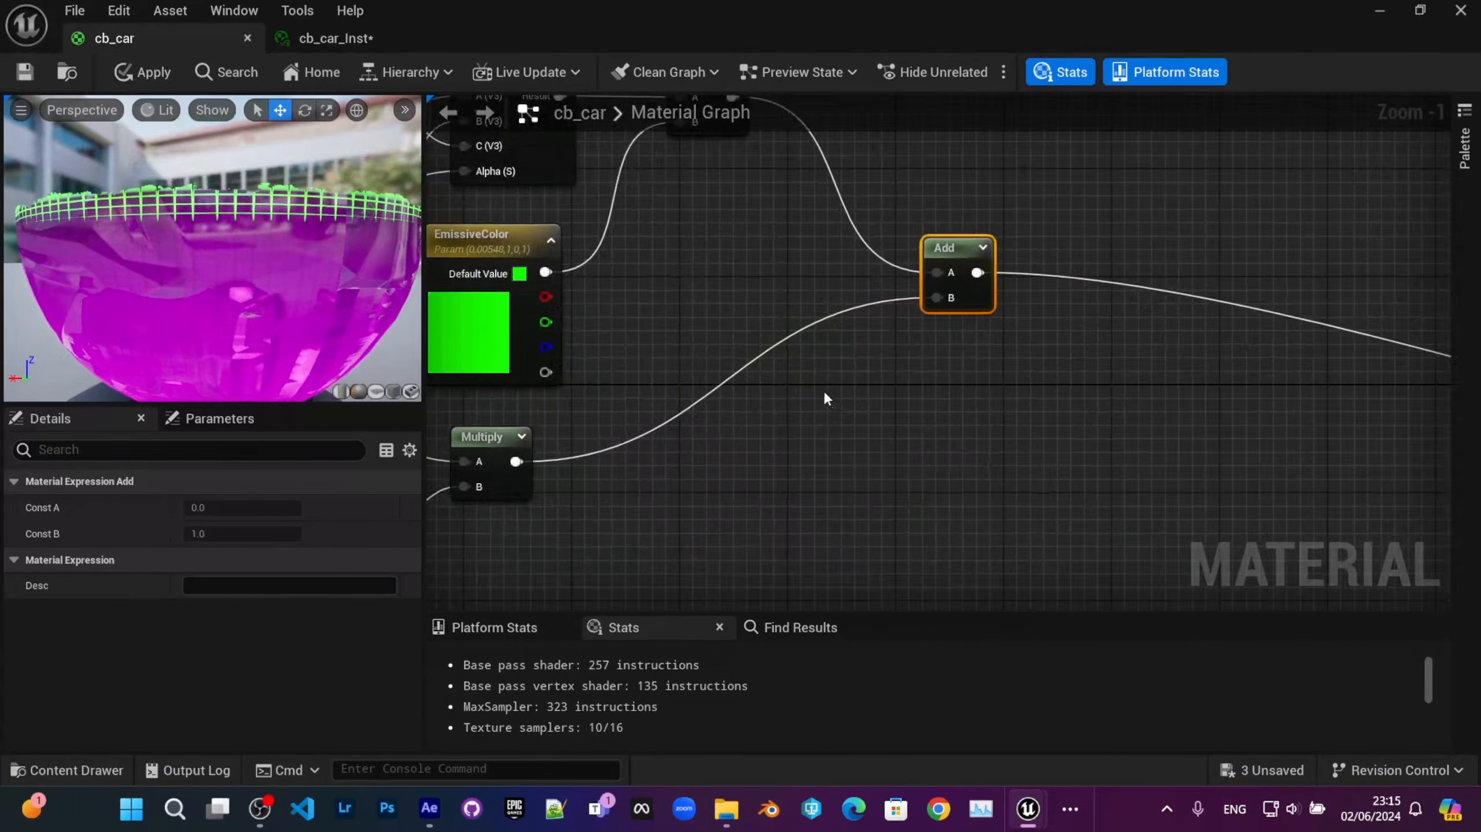
Step: Copy the T_Perlin_Noise_M Texture Sample from the dissolve chain and paste it below the Add node
scroll(734, 404, down, 1)
right_drag(734, 404, 822, 331)
scroll(693, 384, down, 1)
right_drag(694, 383, 985, 179)
scroll(703, 382, down, 3)
right_drag(685, 406, 648, 218)
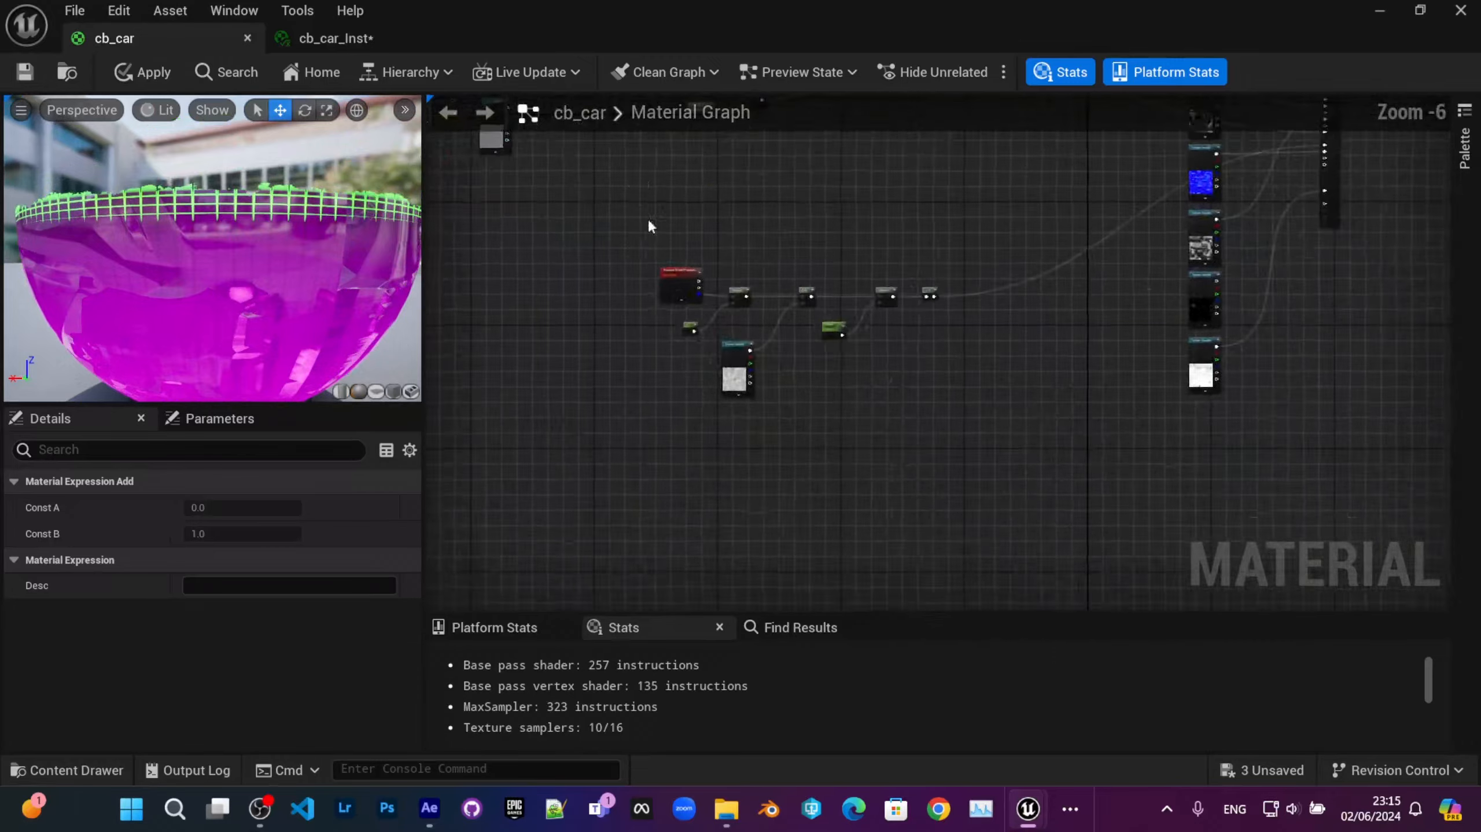
scroll(651, 231, up, 2)
click(816, 500)
right_drag(965, 464, 924, 379)
key(ctrl+c)
right_drag(894, 254, 455, 396)
right_drag(1107, 402, 747, 513)
click(794, 391)
key(ctrl+v)
scroll(802, 395, up, 3)
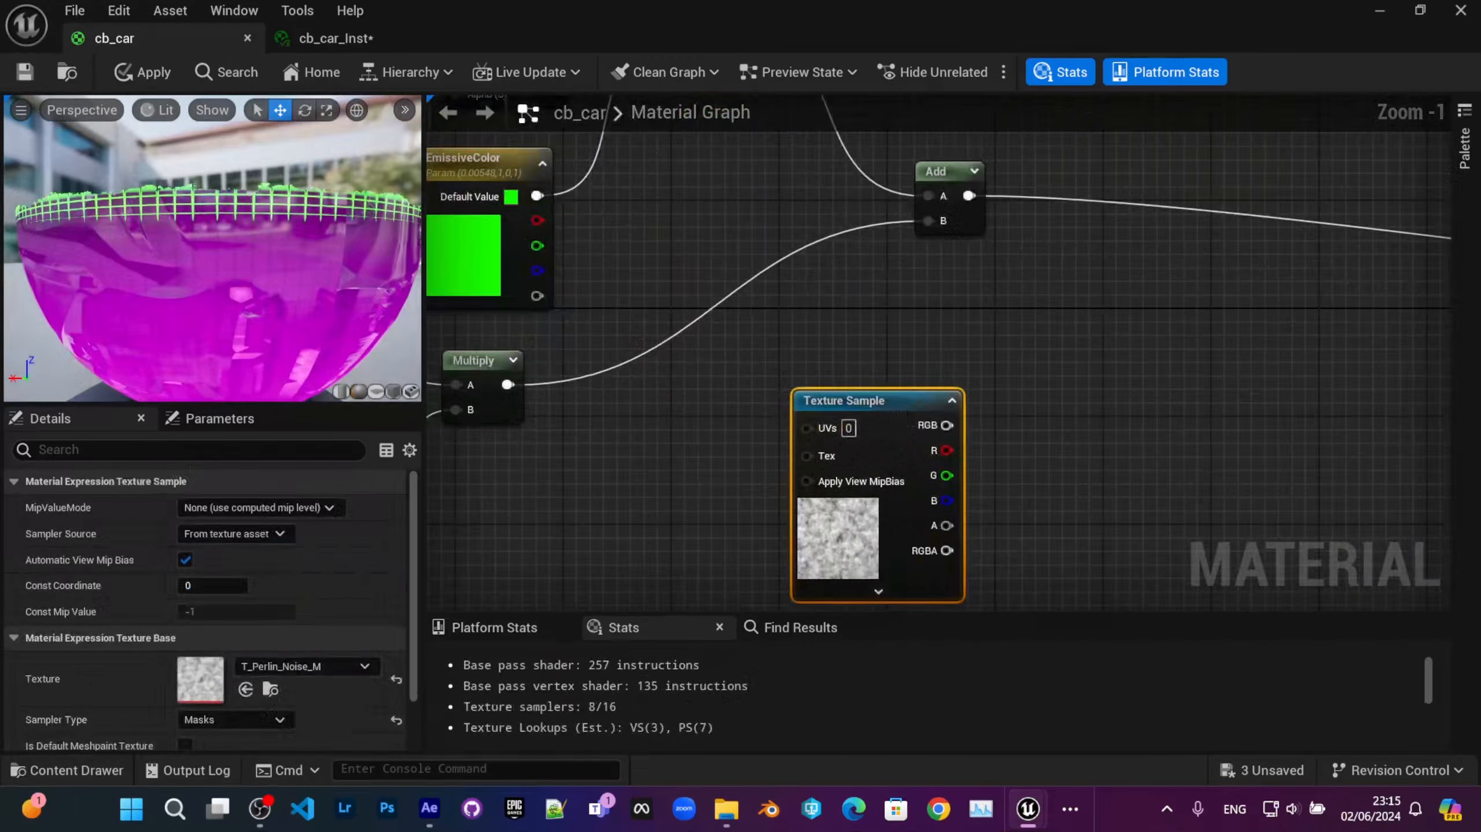
Step: Position the pasted Perlin noise Texture Sample beside the Thickness Multiply and inspect the preview sphere's surface
right_drag(858, 297, 919, 321)
drag(198, 365, 65, 235)
drag(273, 249, 327, 321)
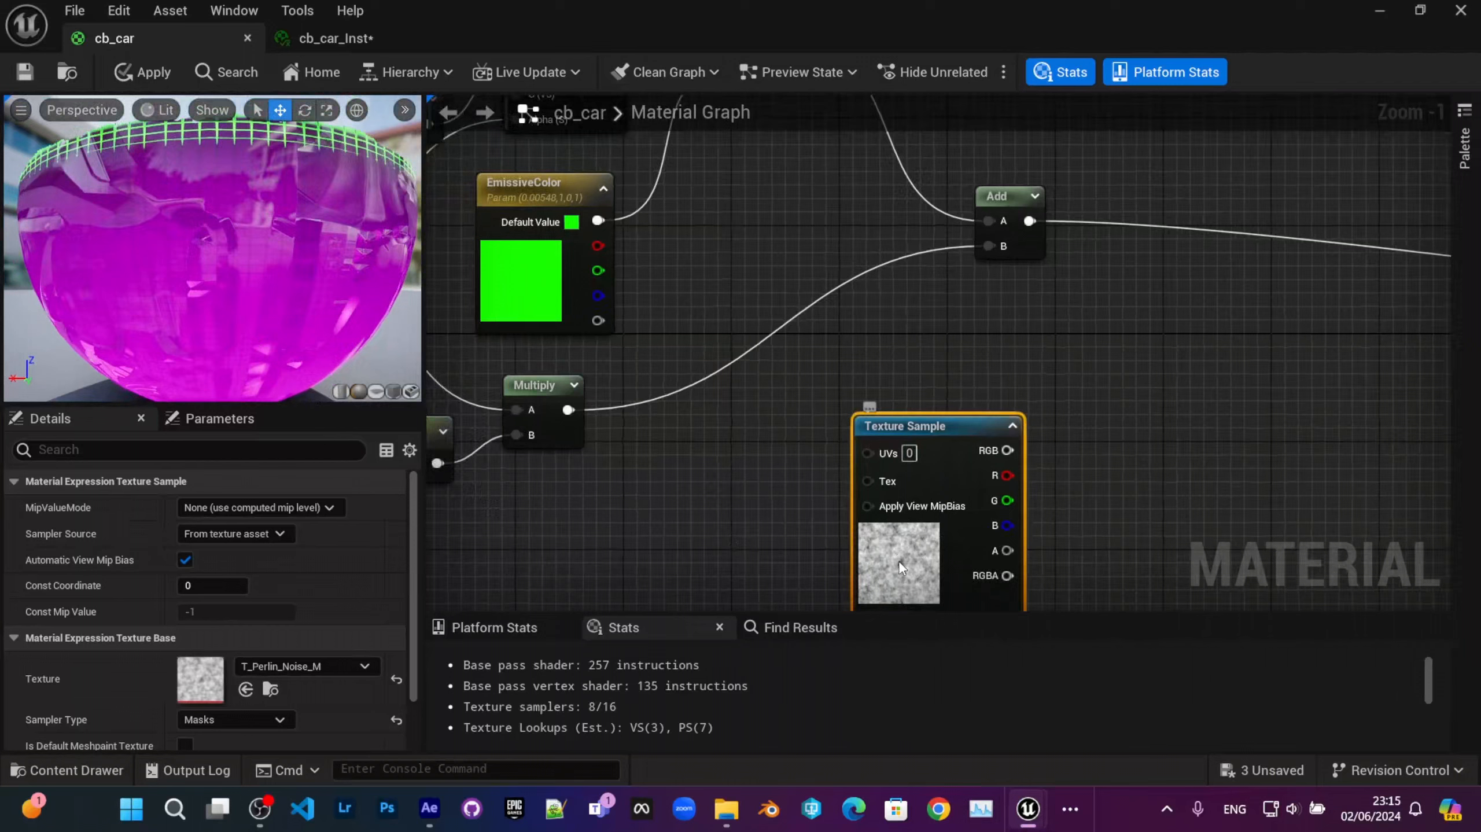
drag(289, 356, 318, 347)
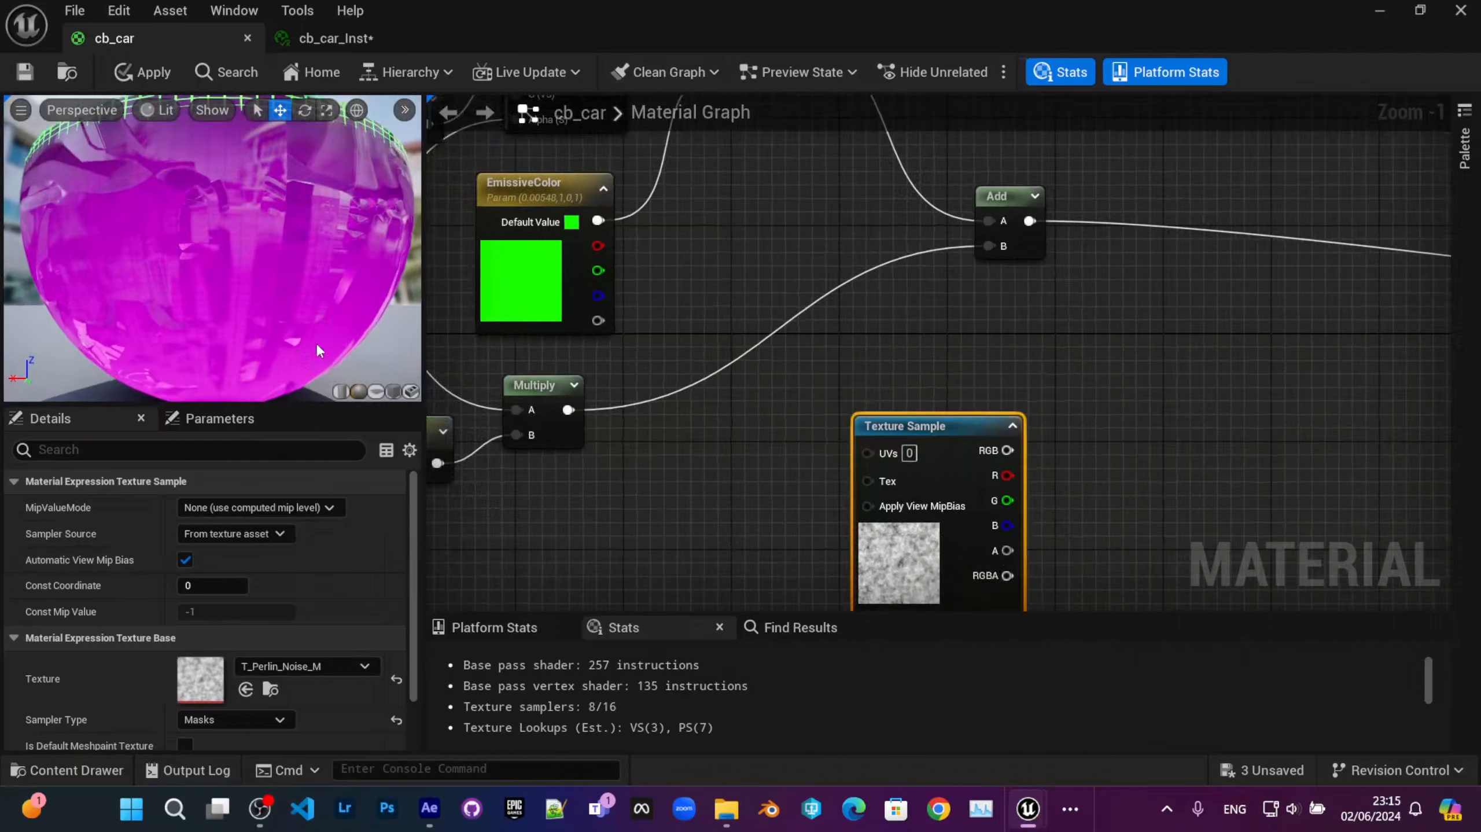
drag(936, 557, 855, 516)
right_drag(1038, 431, 948, 434)
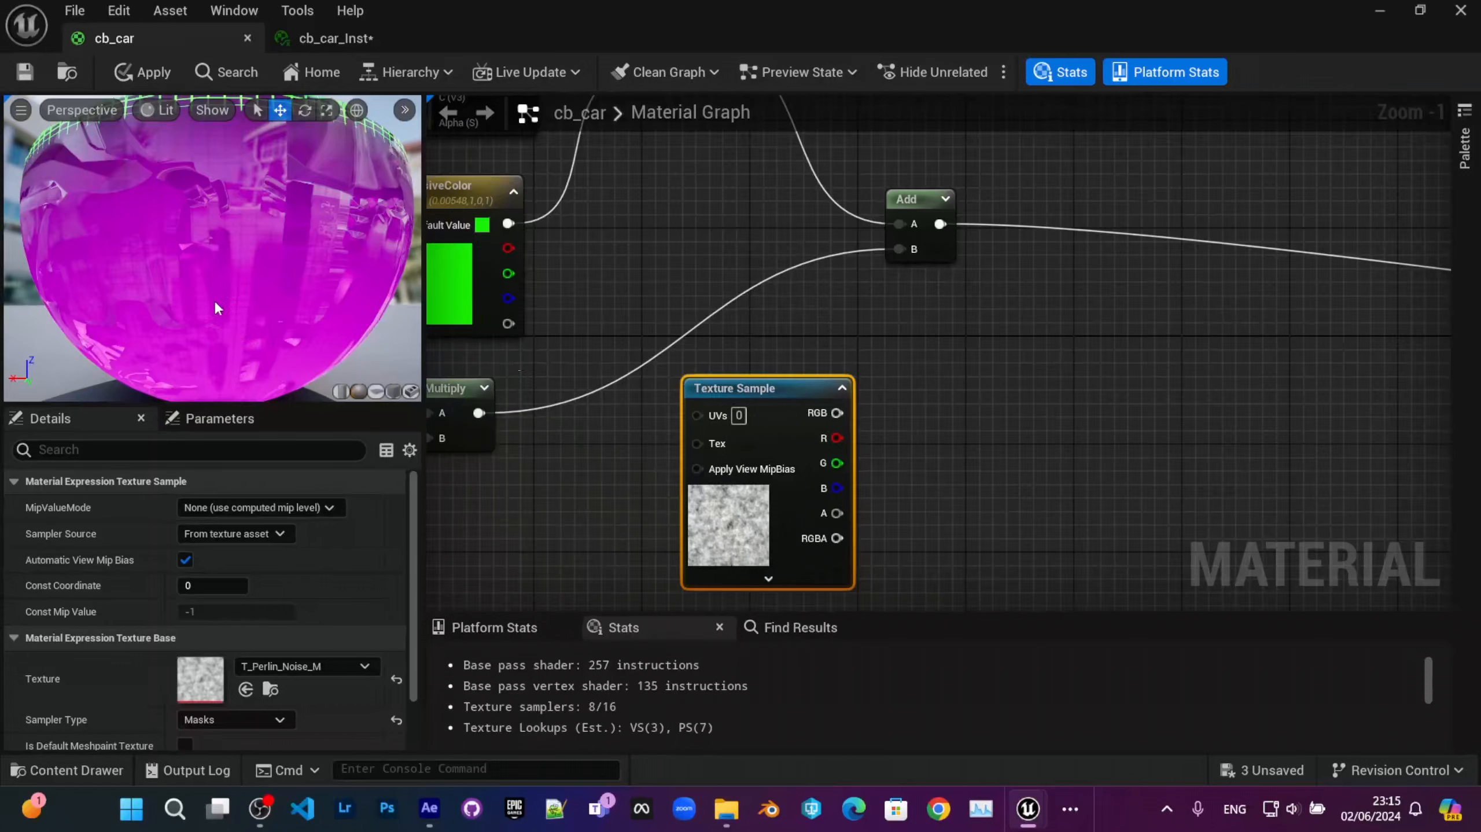
right_drag(696, 344, 750, 373)
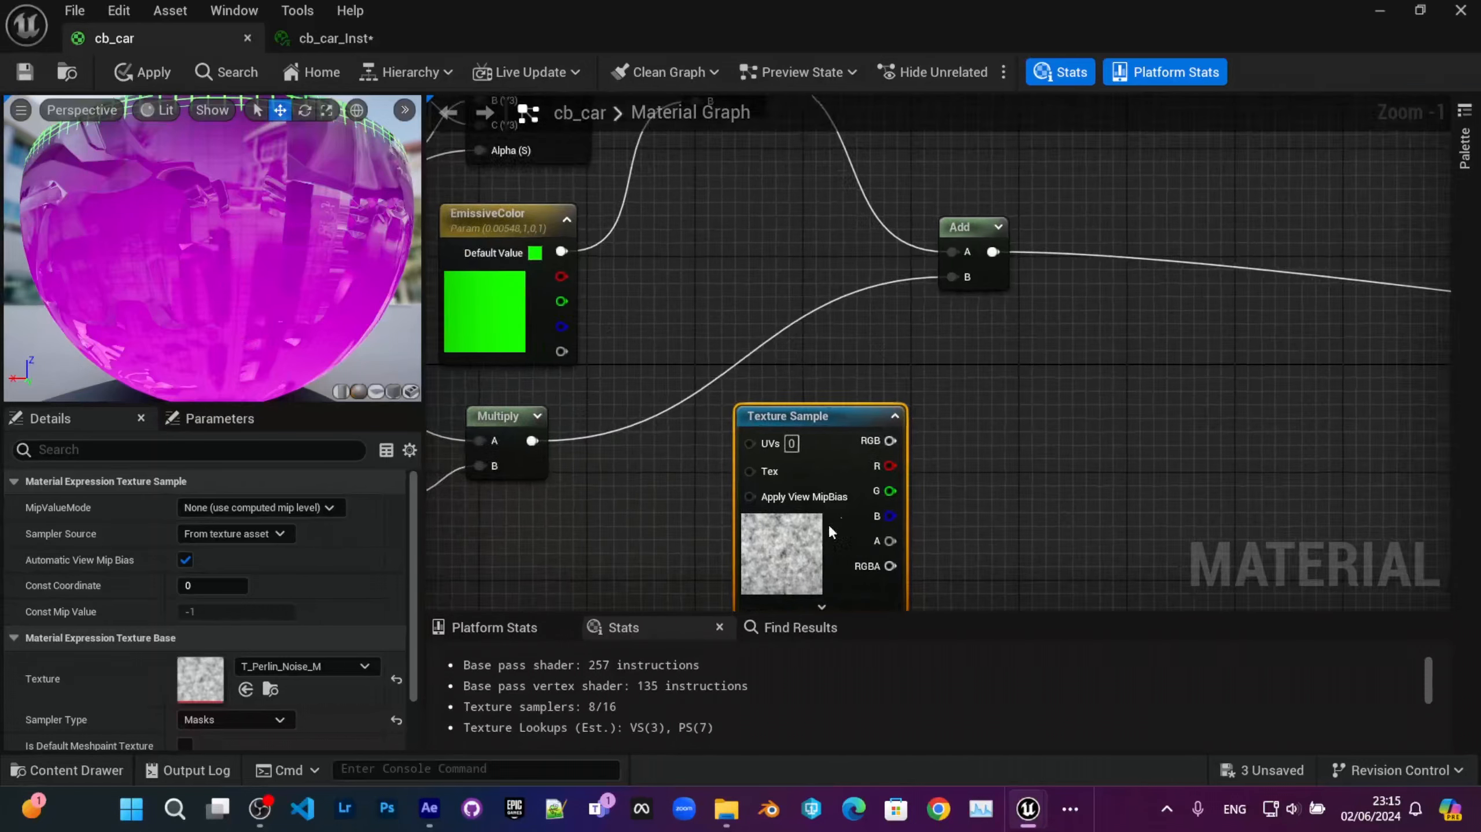
right_drag(831, 532, 1041, 440)
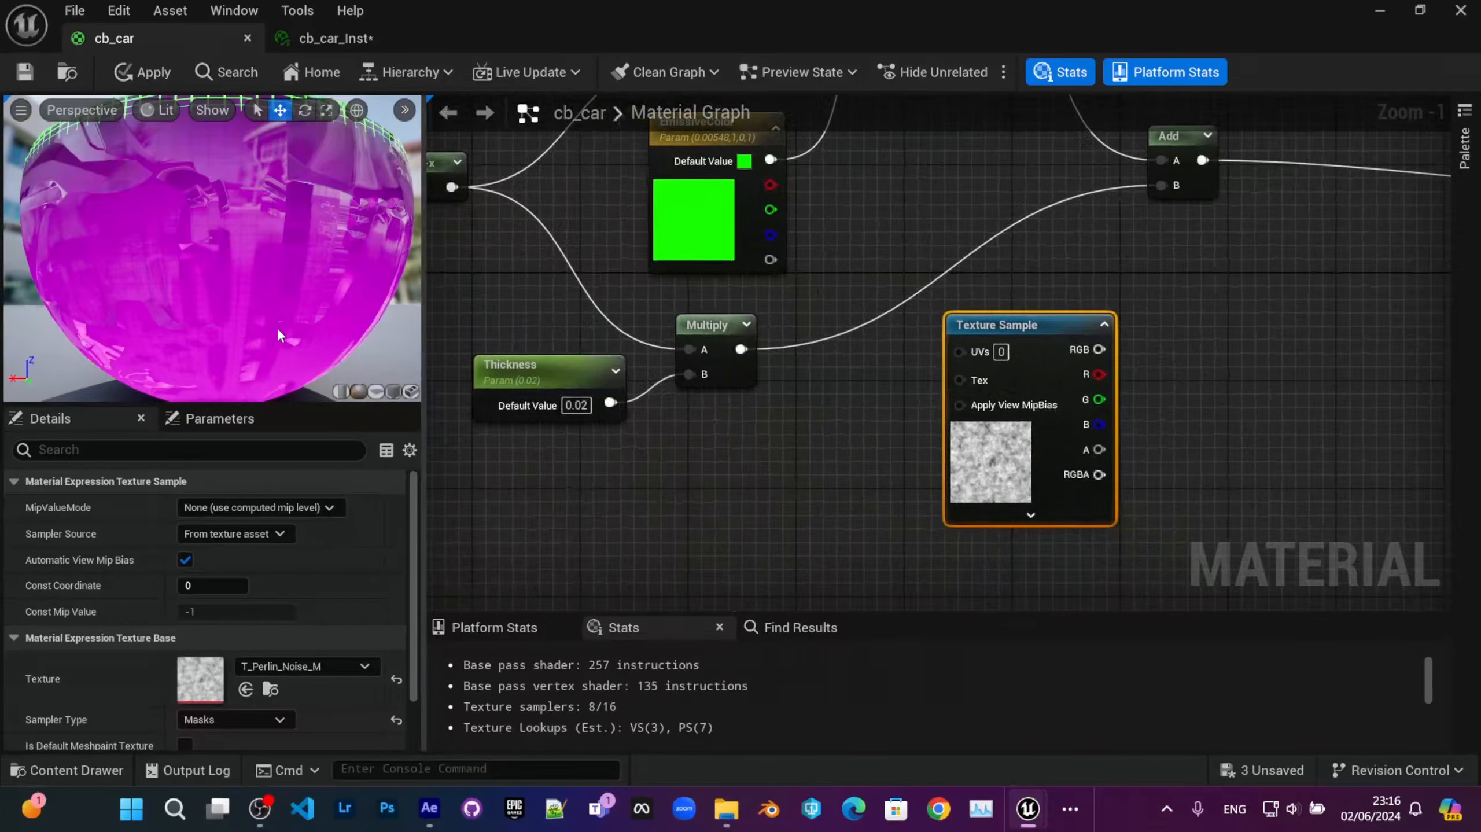
drag(278, 331, 266, 323)
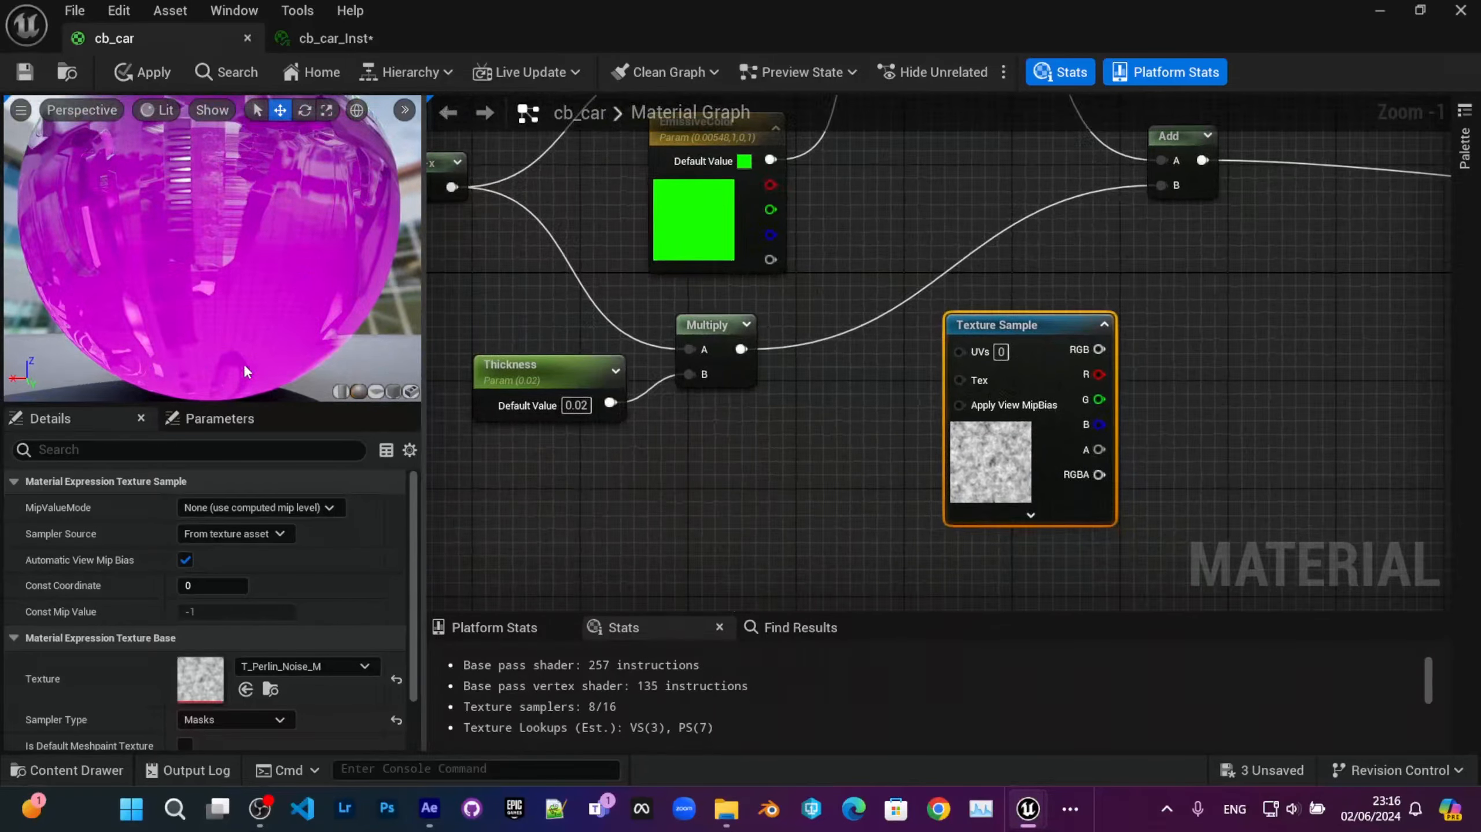
drag(978, 455, 897, 496)
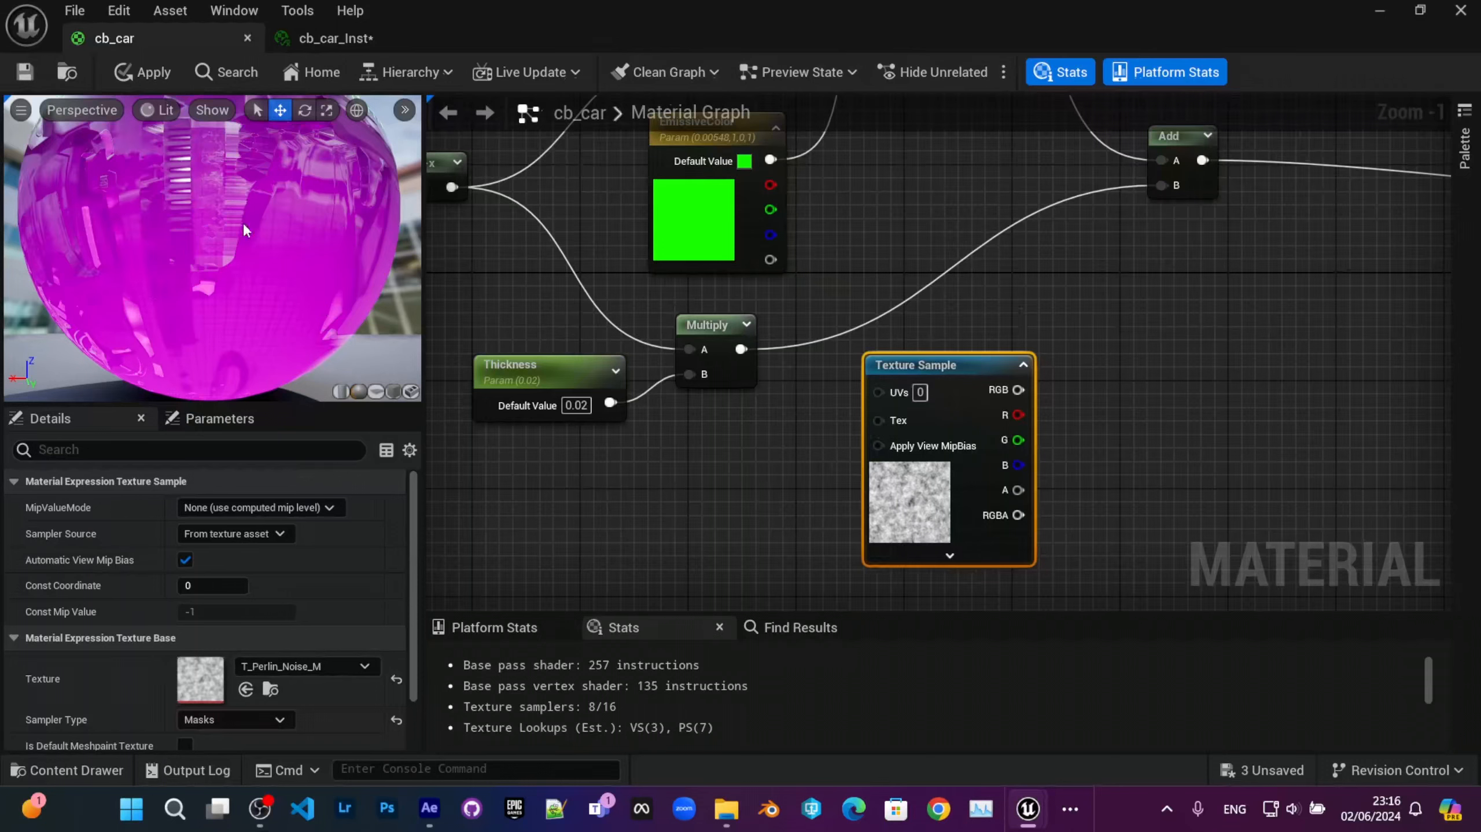
right_drag(1134, 319, 977, 353)
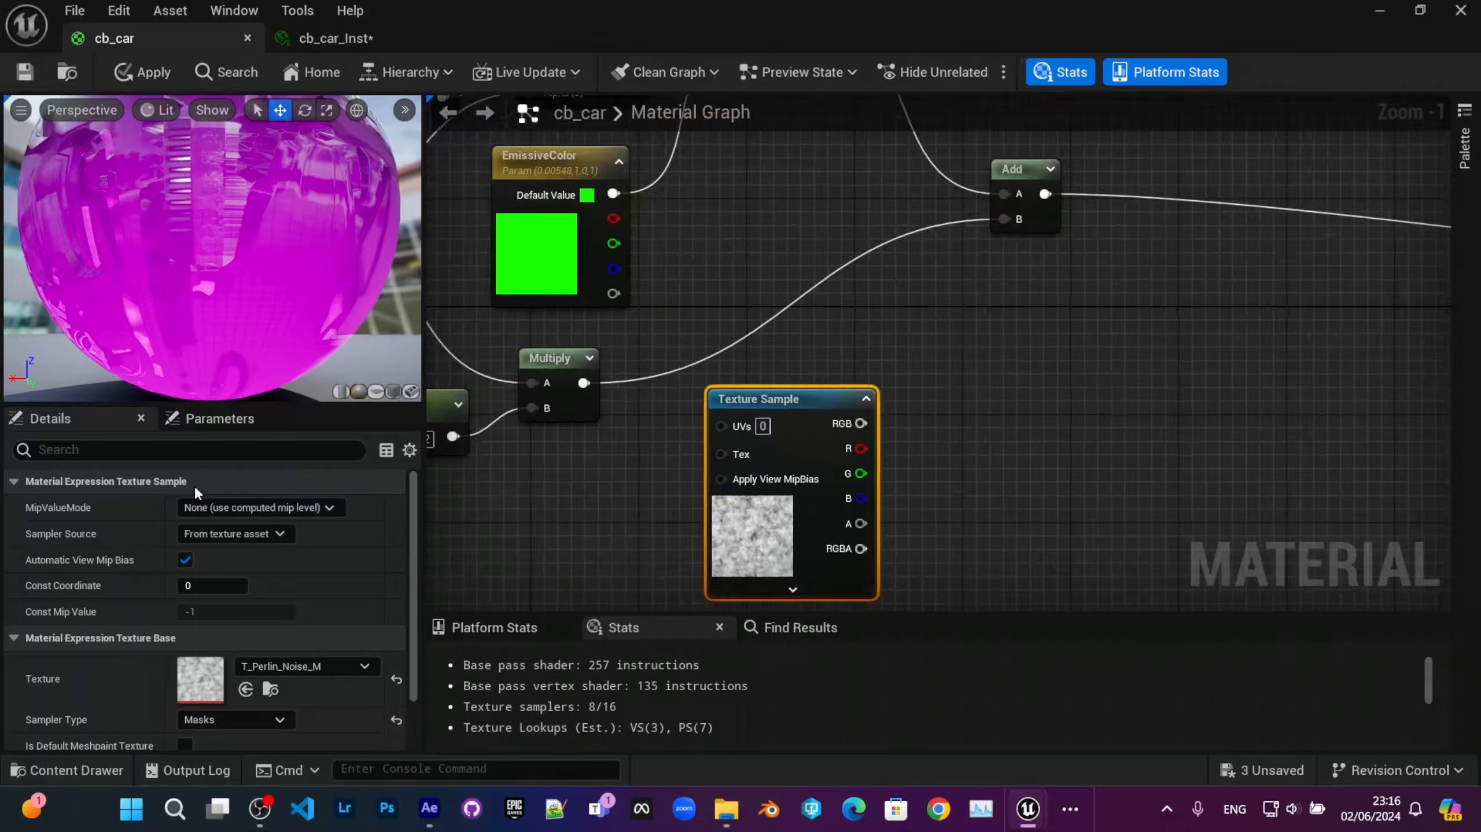
Step: Move the Add node farther right to open space beside the Perlin noise Texture Sample
right_drag(780, 519, 712, 426)
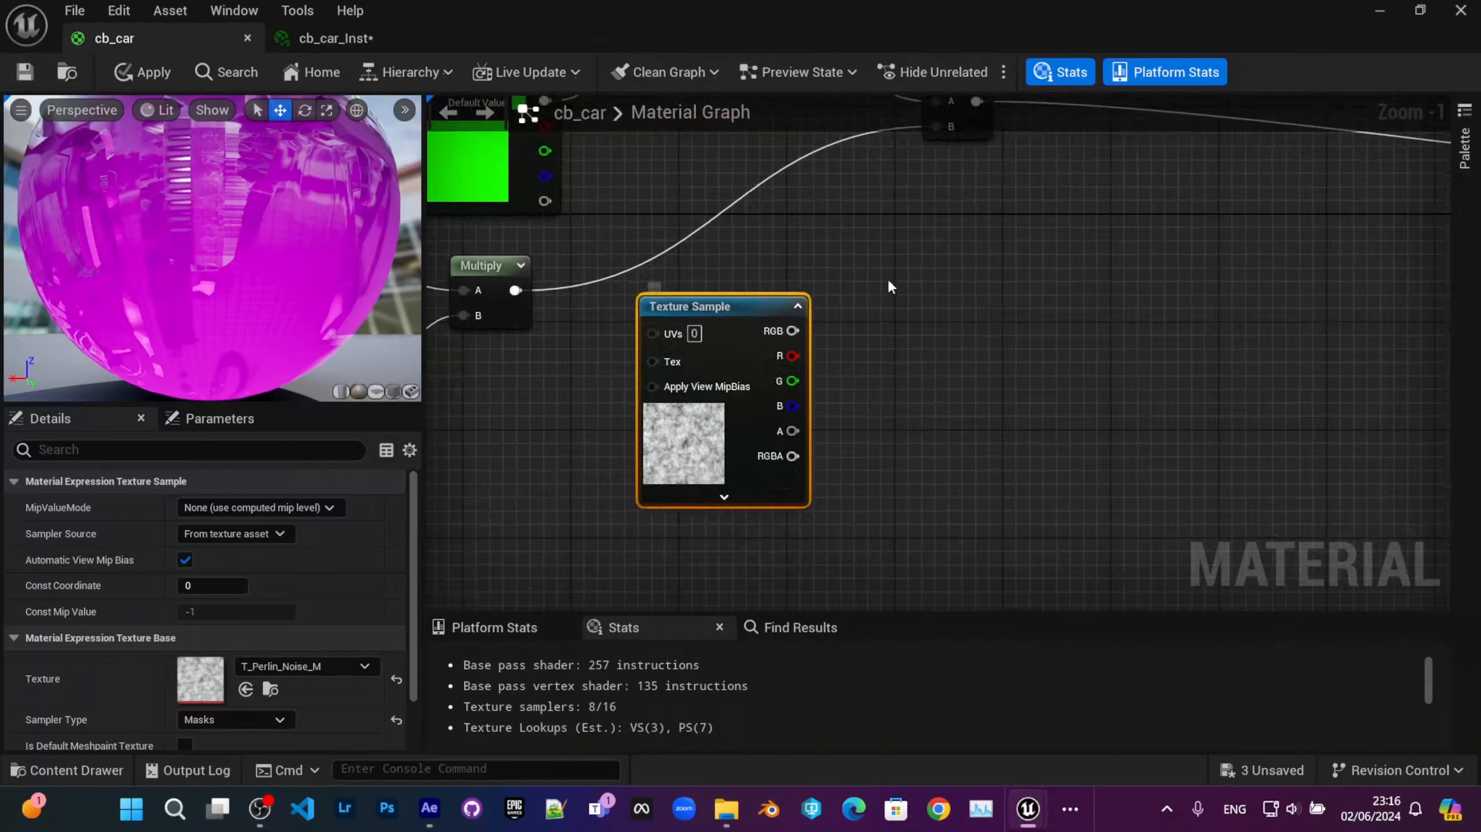
right_drag(890, 285, 765, 444)
drag(816, 233, 926, 233)
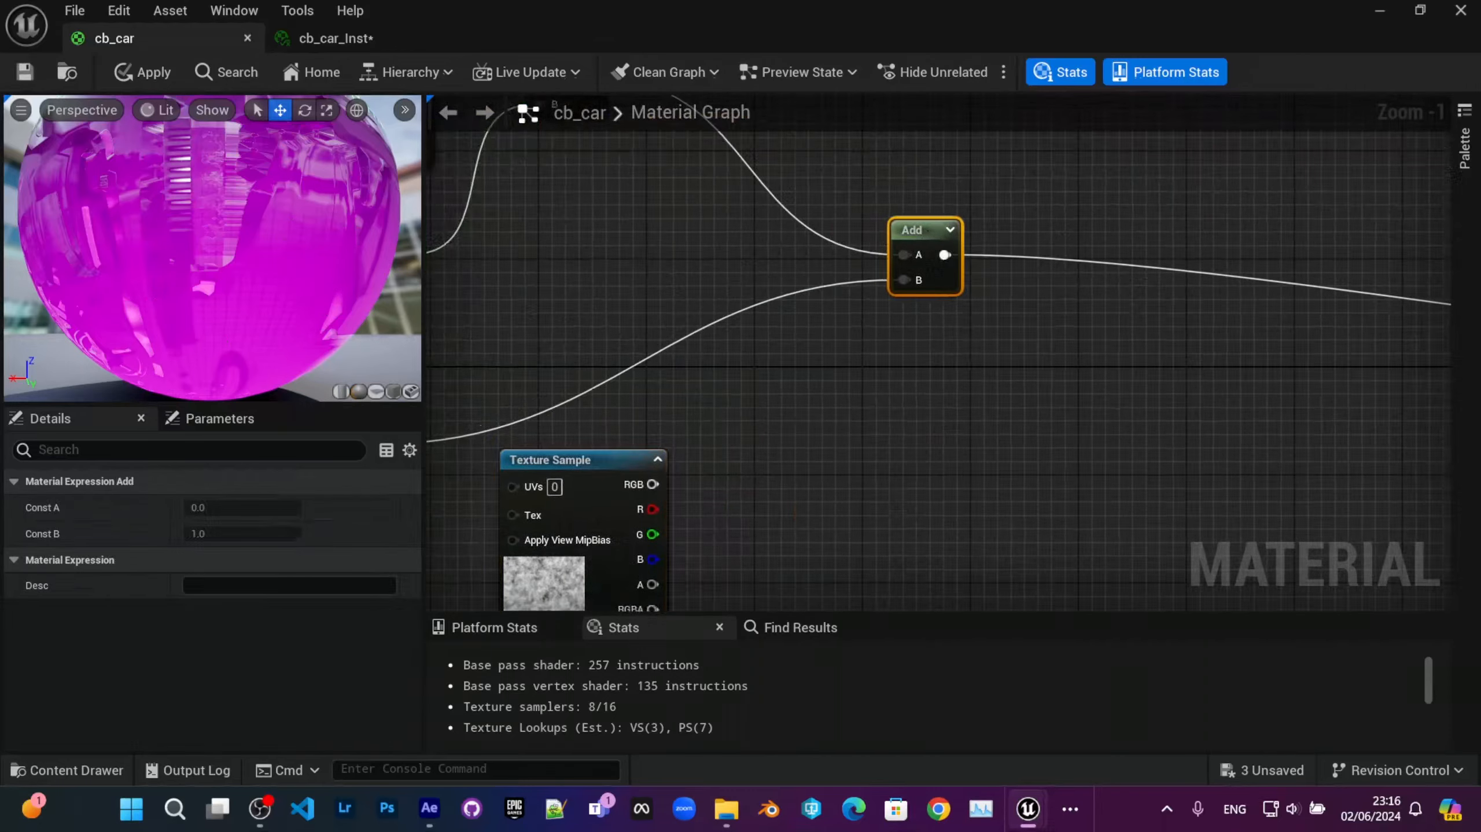
right_drag(849, 383, 1034, 369)
right_drag(844, 465, 967, 392)
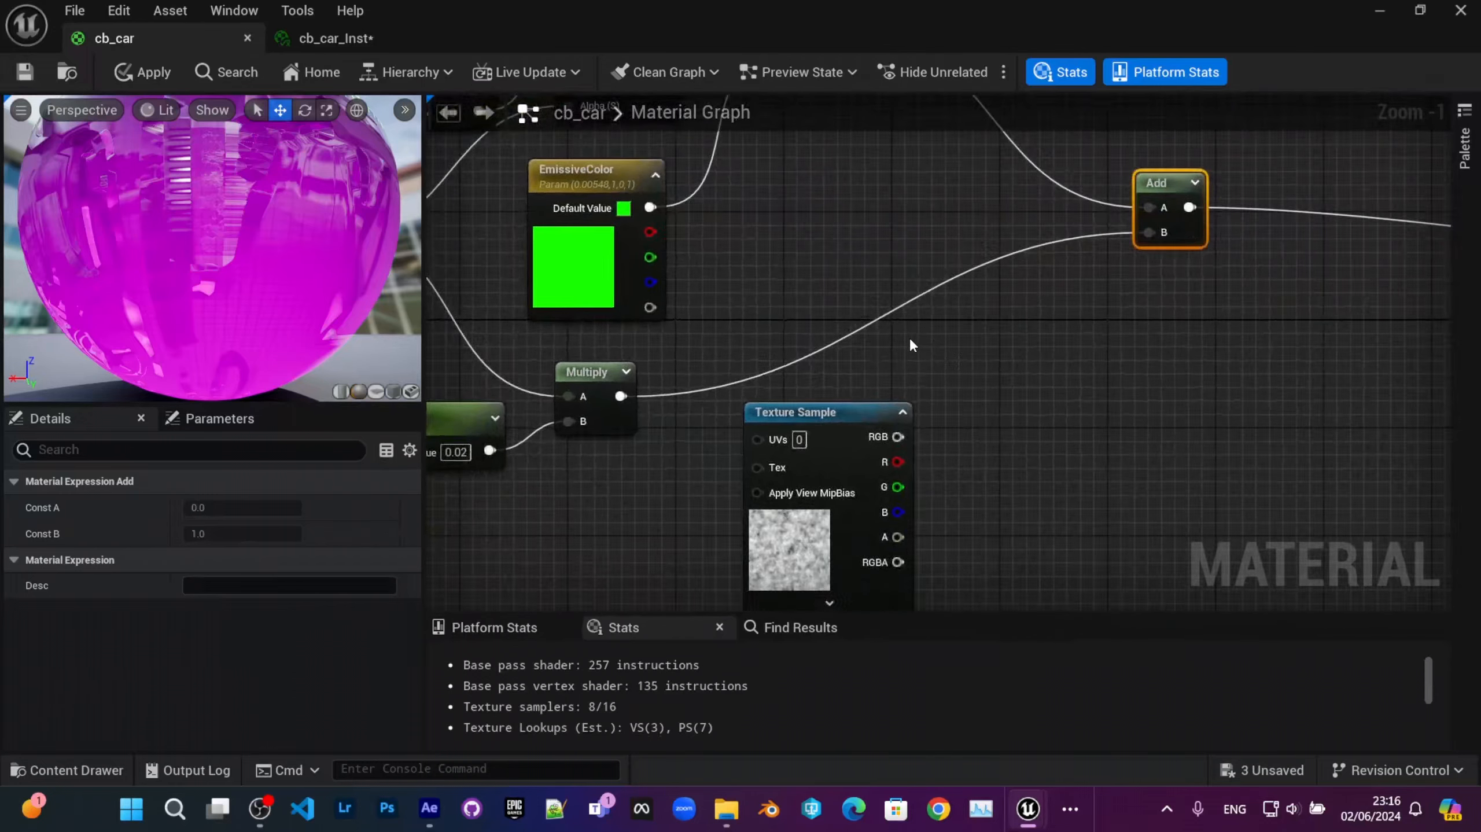
Step: Add a Multiply node that combines the Thickness Multiply output (A) with the noise Texture Sample's RGB (B)
click(981, 316)
drag(929, 423, 997, 384)
drag(621, 397, 996, 353)
right_drag(998, 351, 790, 365)
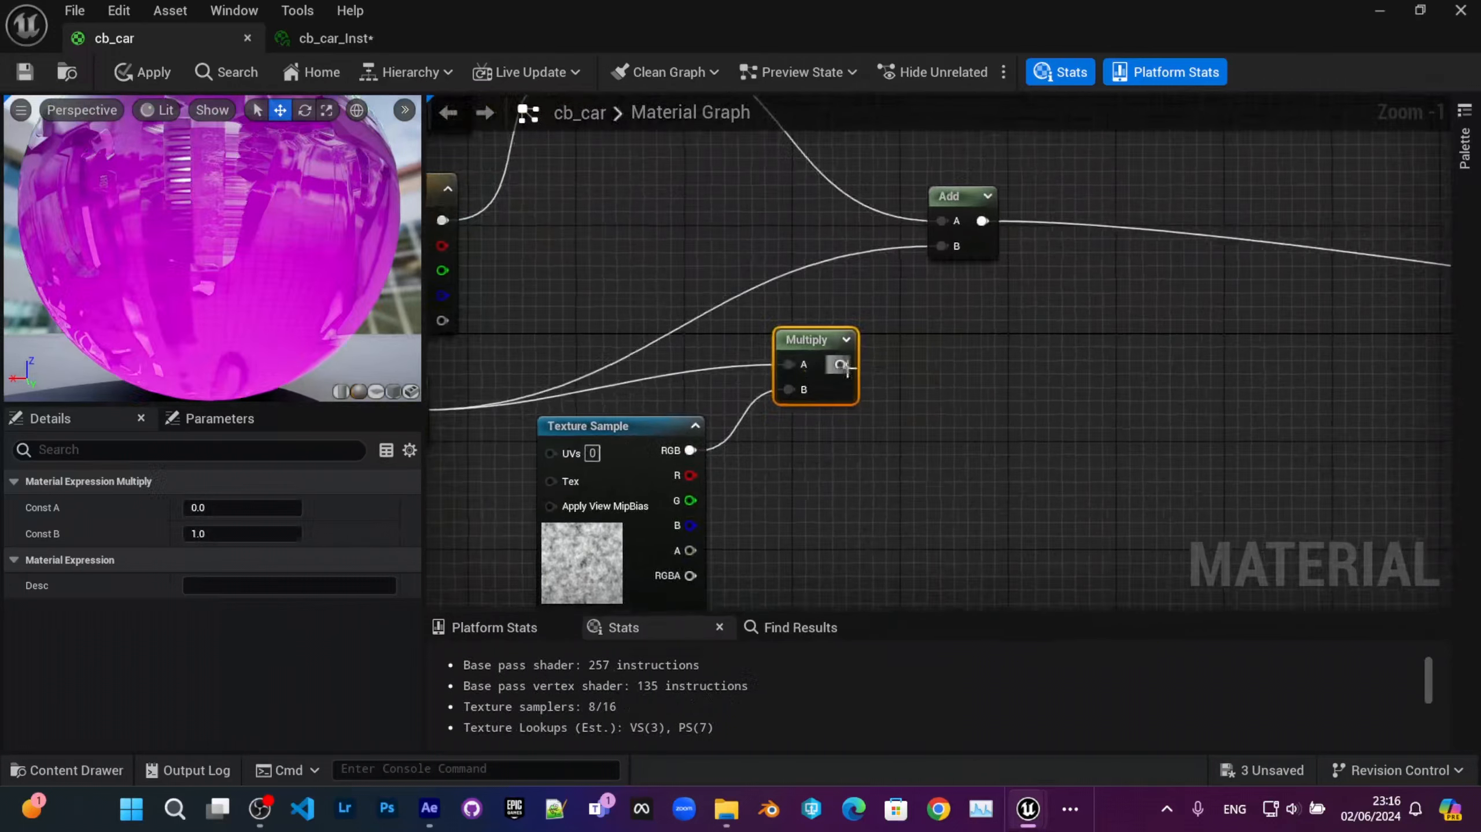
Step: Feed the noise Multiply's output into the Add node's B input in place of the direct Thickness connection and save the material
drag(845, 366, 956, 265)
right_drag(806, 312, 822, 259)
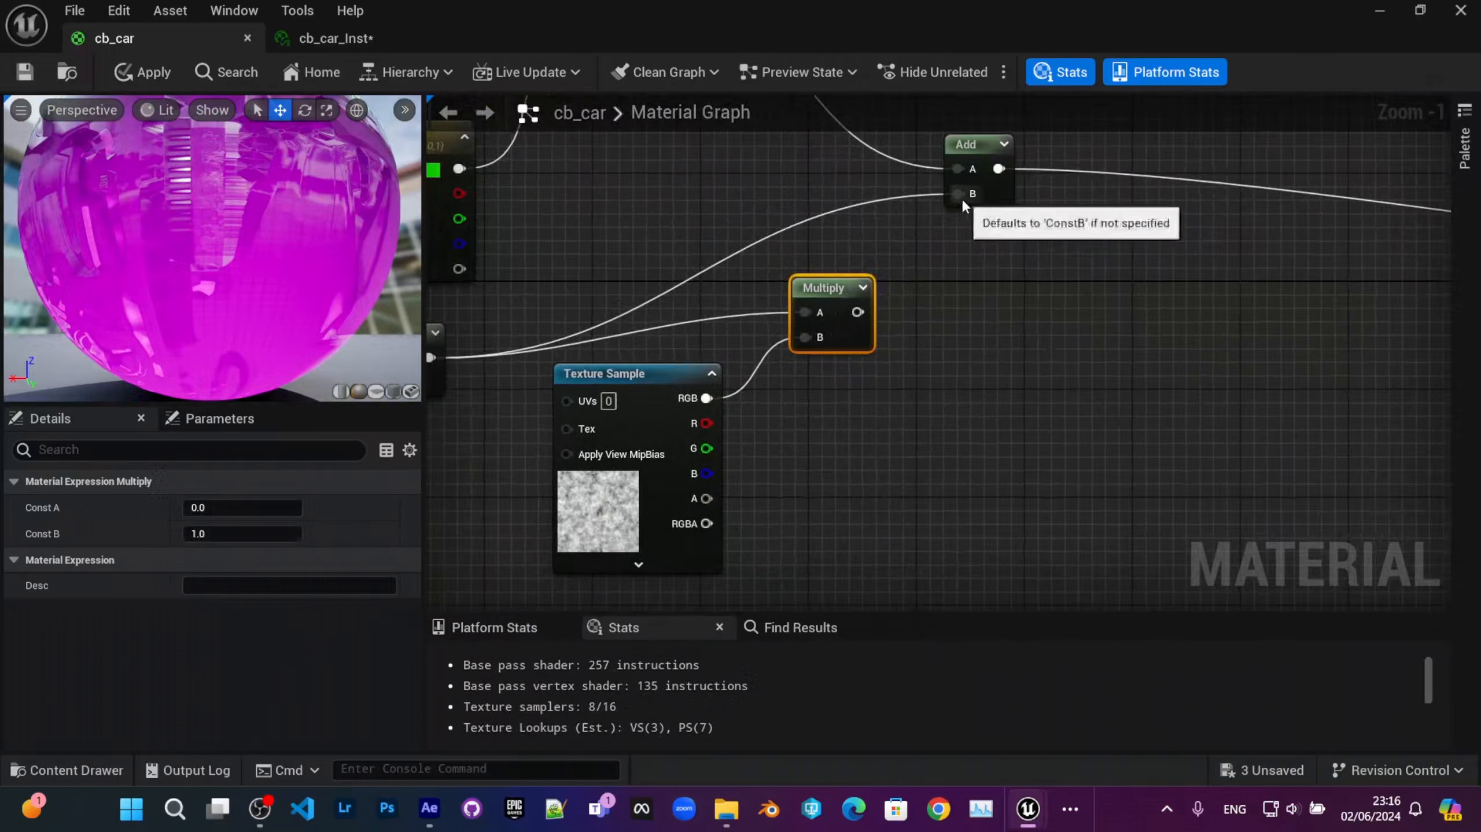
drag(959, 194, 857, 312)
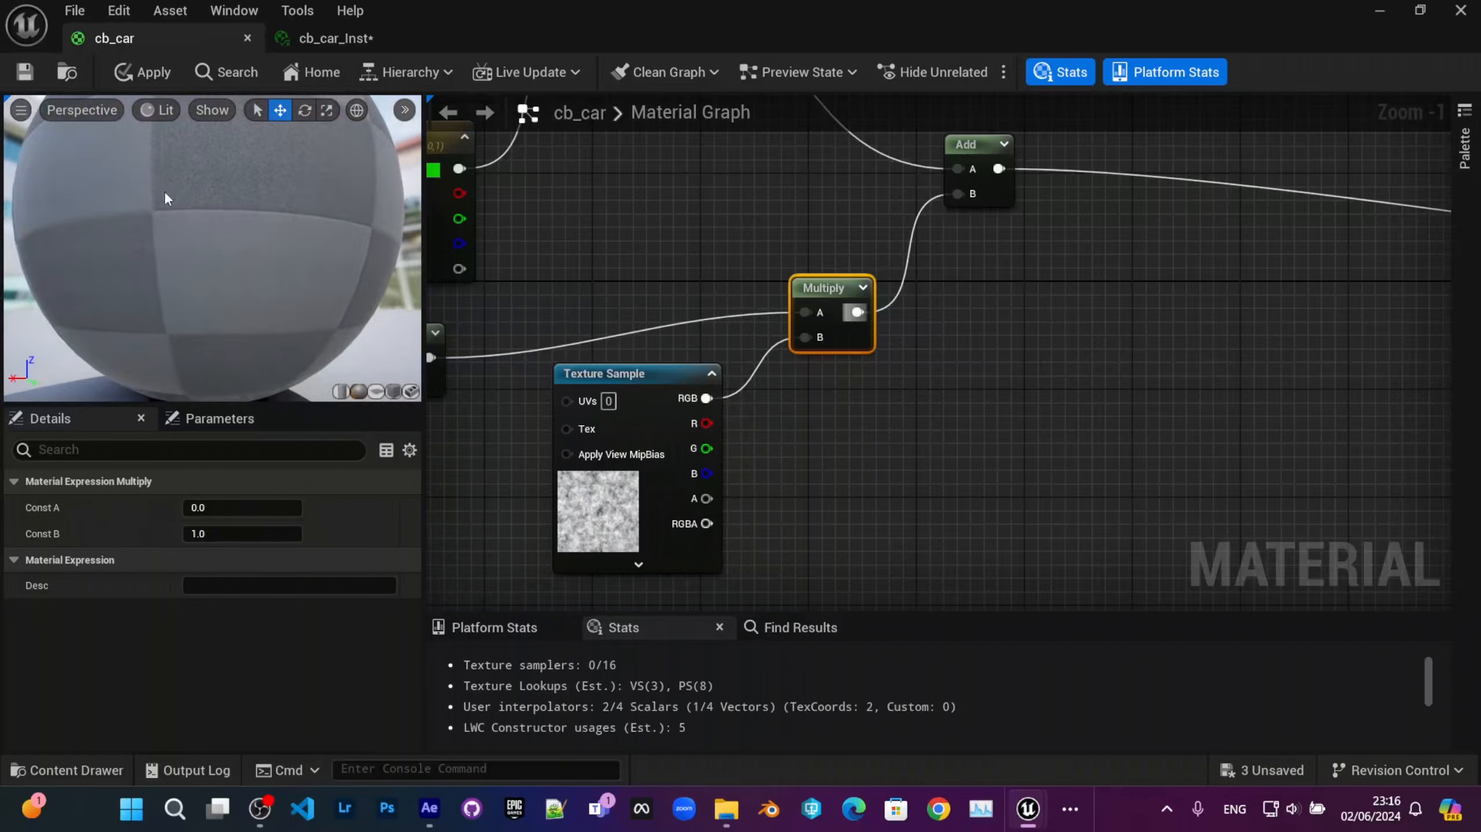
click(23, 72)
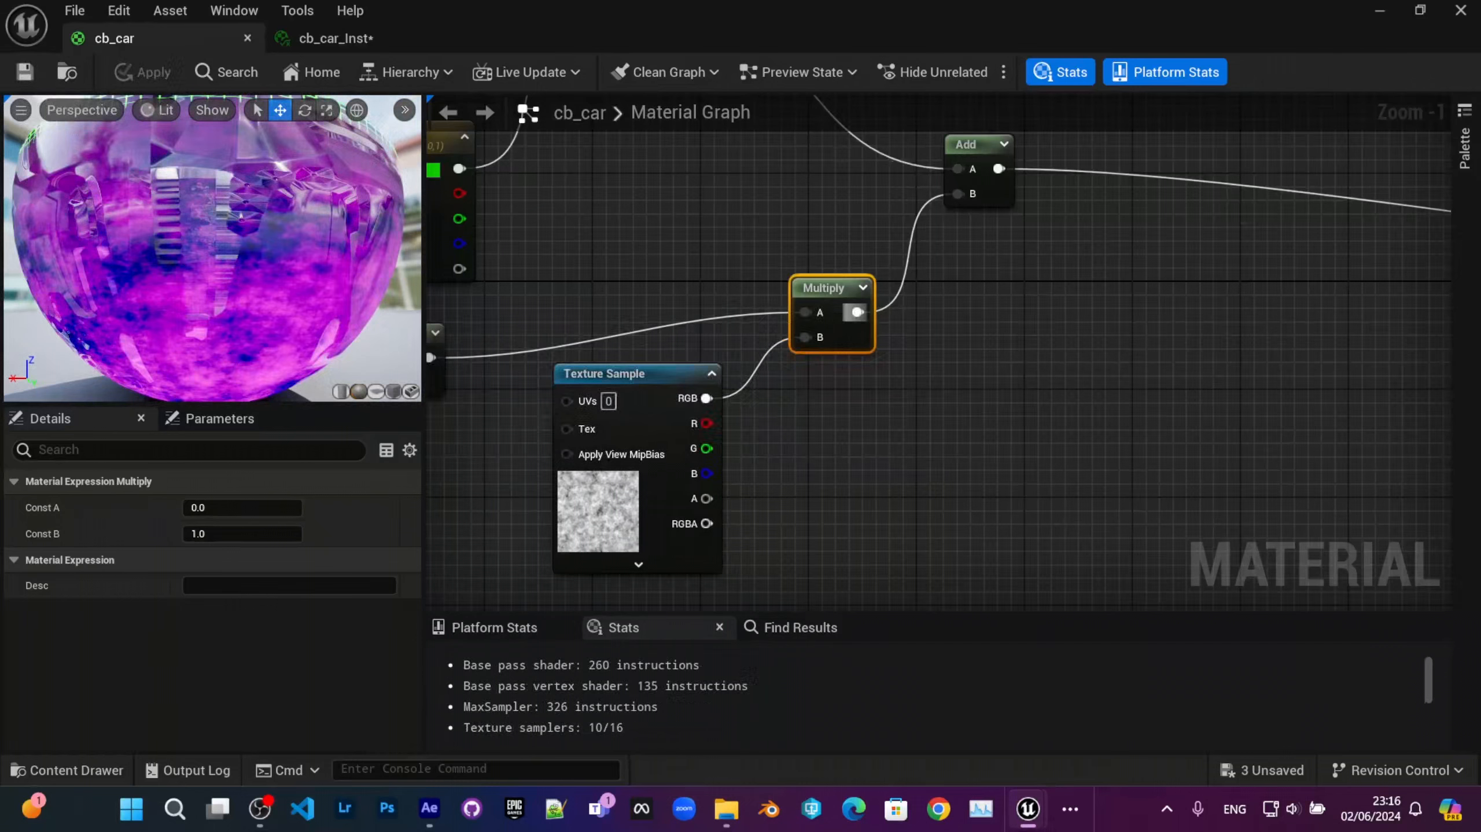
Step: Move the Thickness parameter and its Multiply node together farther left, away from the noise Texture Sample
right_drag(563, 359, 1011, 340)
scroll(859, 305, down, 1)
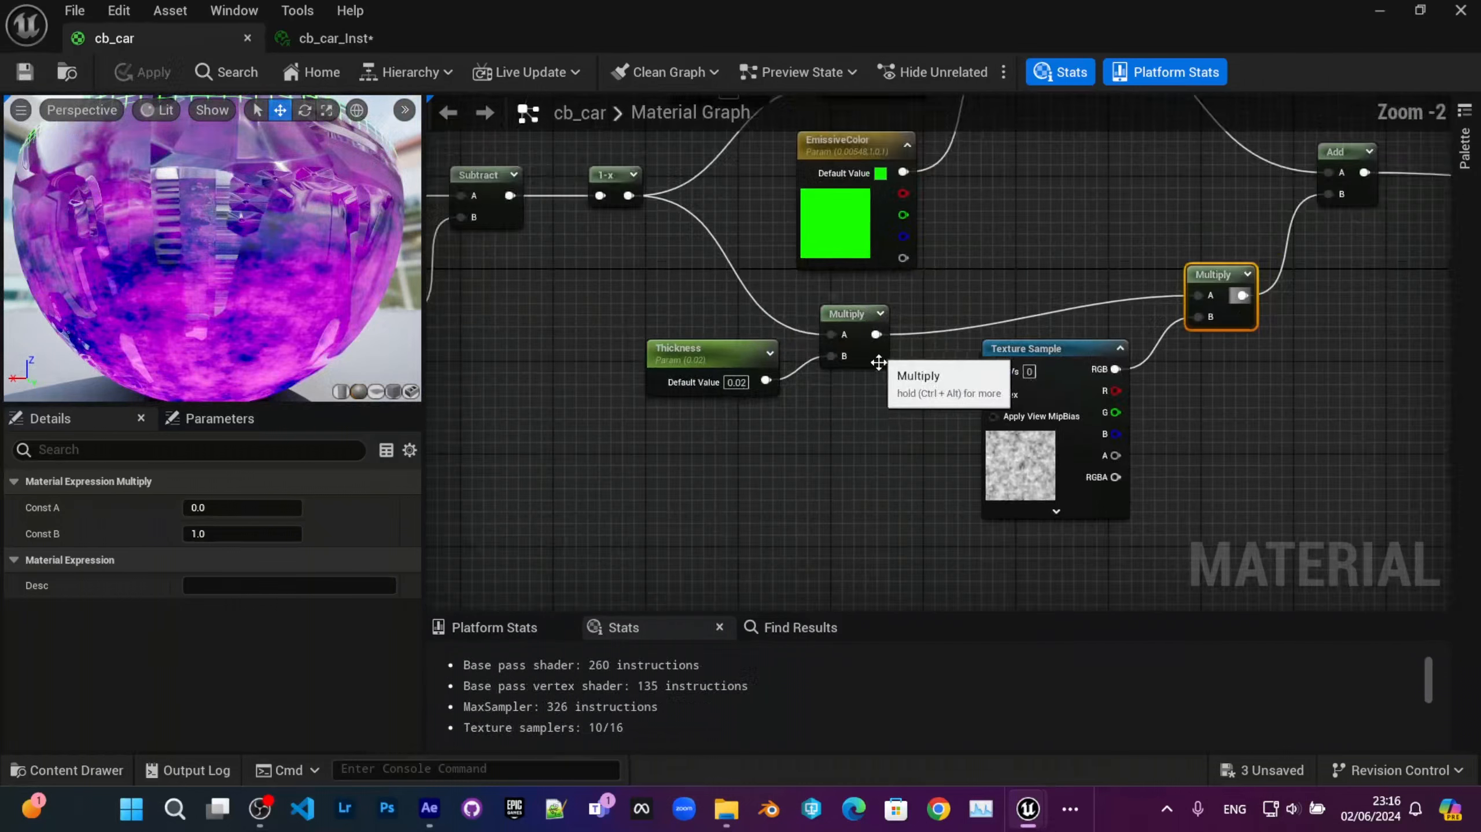
scroll(866, 401, up, 2)
drag(723, 416, 734, 317)
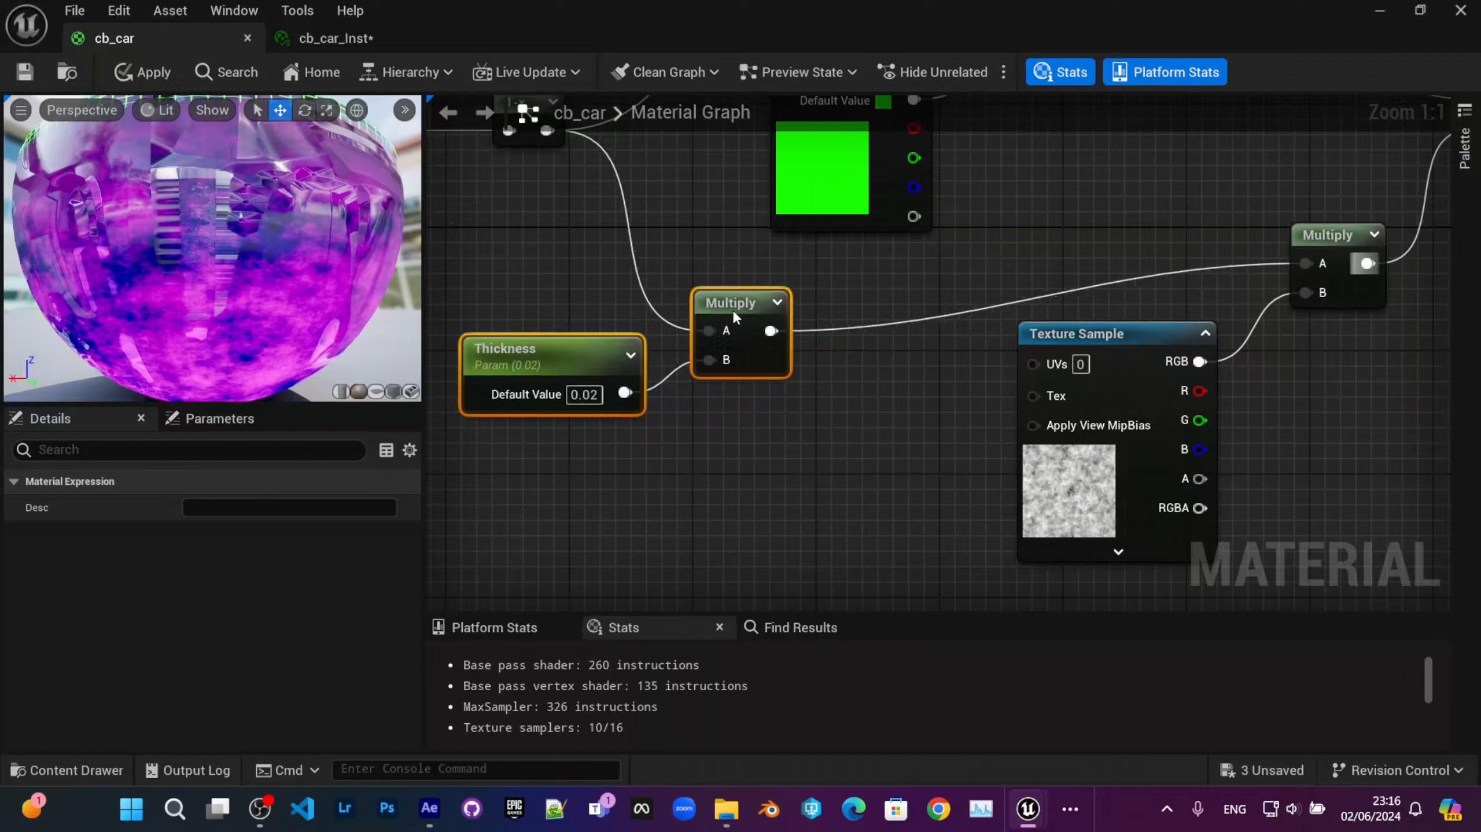
Step: Insert a CheapContrast node between the Thickness Multiply and the A input of the noise Multiply, and place it in line between them
right_click(742, 455)
text(cheap)
key(Return)
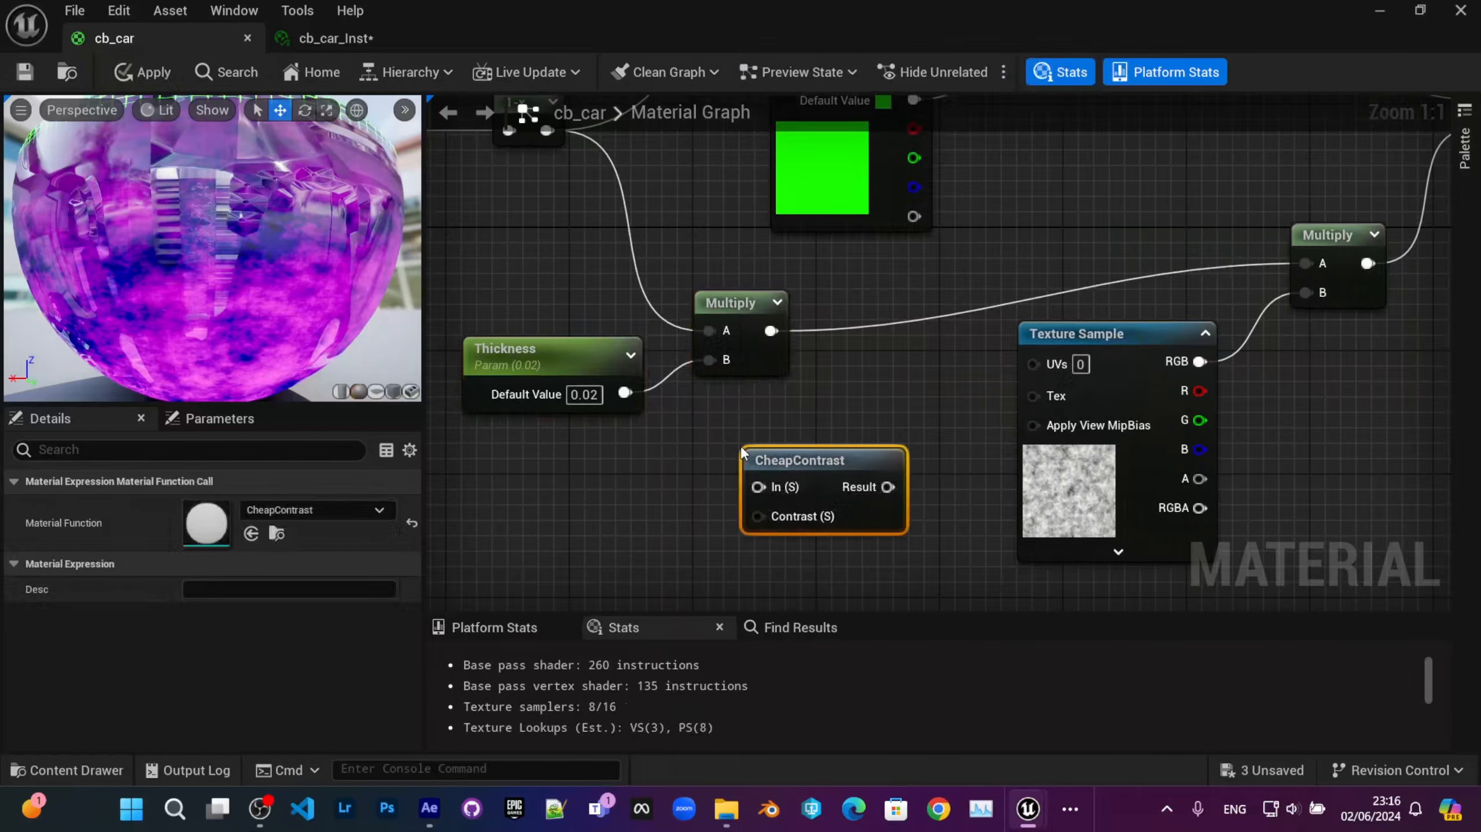
drag(755, 481, 756, 485)
right_drag(972, 408, 876, 413)
drag(791, 491, 1208, 268)
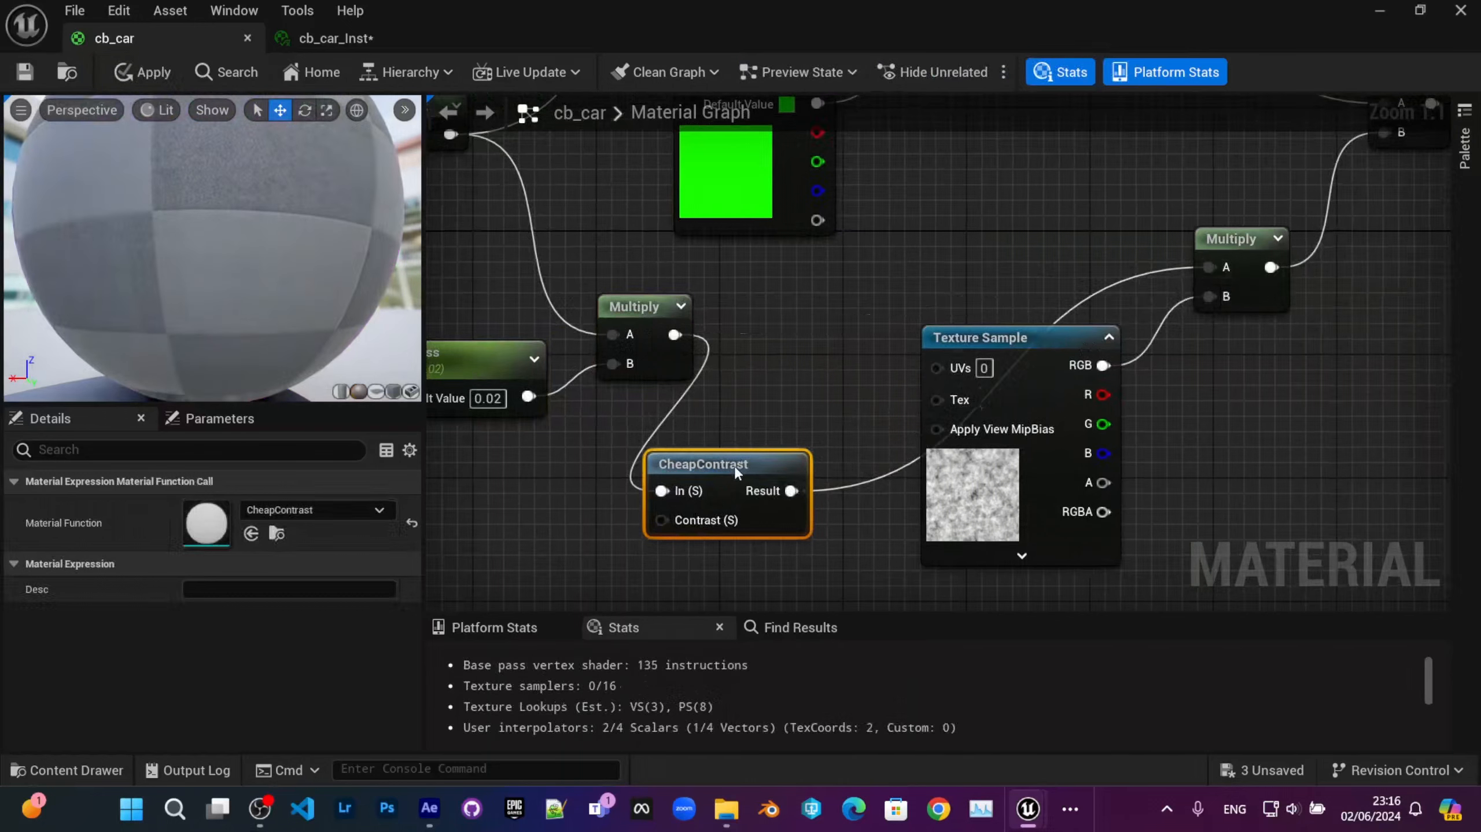
drag(734, 464, 854, 291)
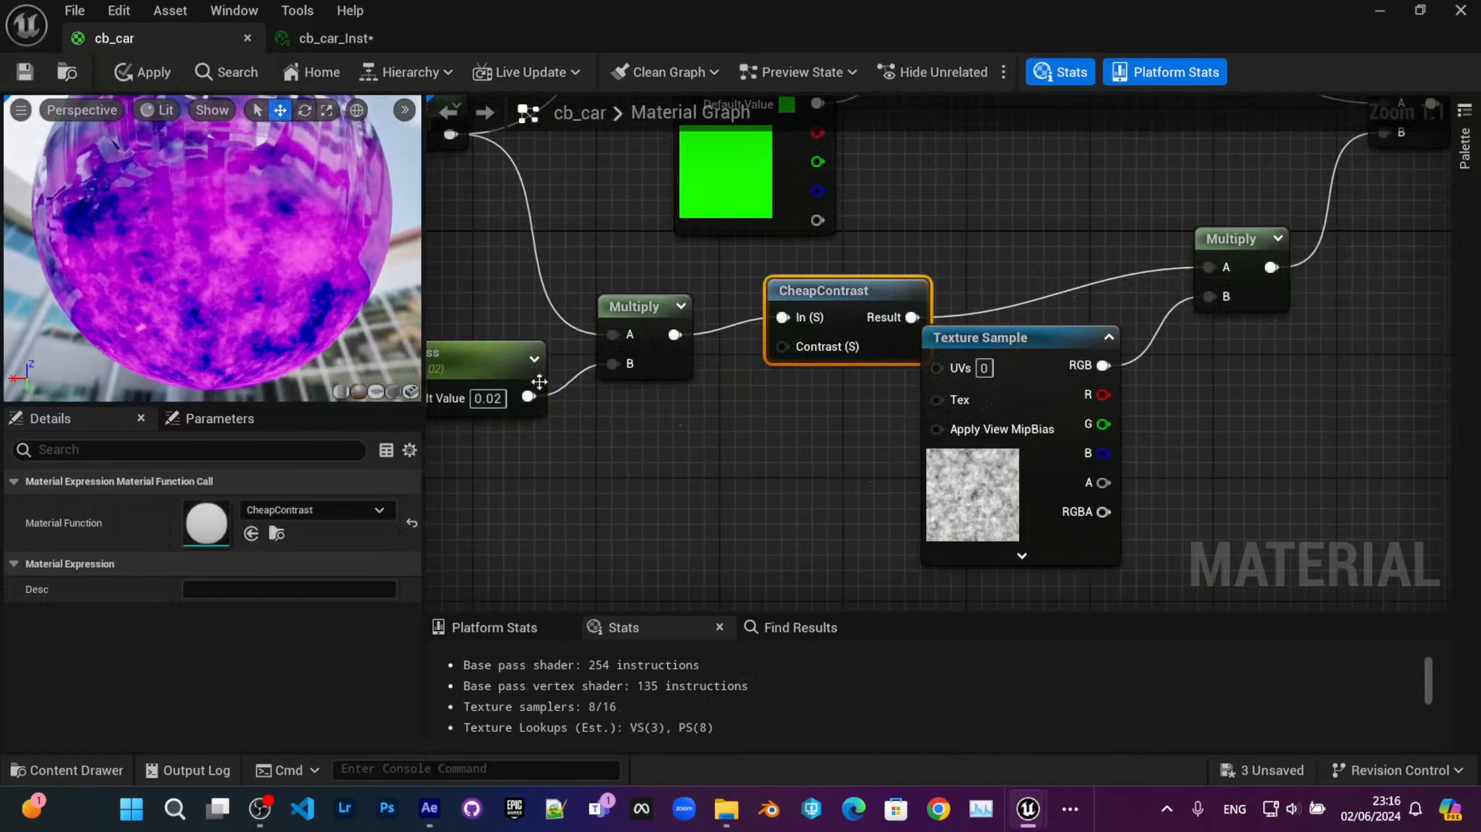
Step: Connect the Thickness parameter to the Contrast input of CheapContrast
right_drag(689, 444, 852, 412)
click(867, 411)
drag(766, 355, 945, 327)
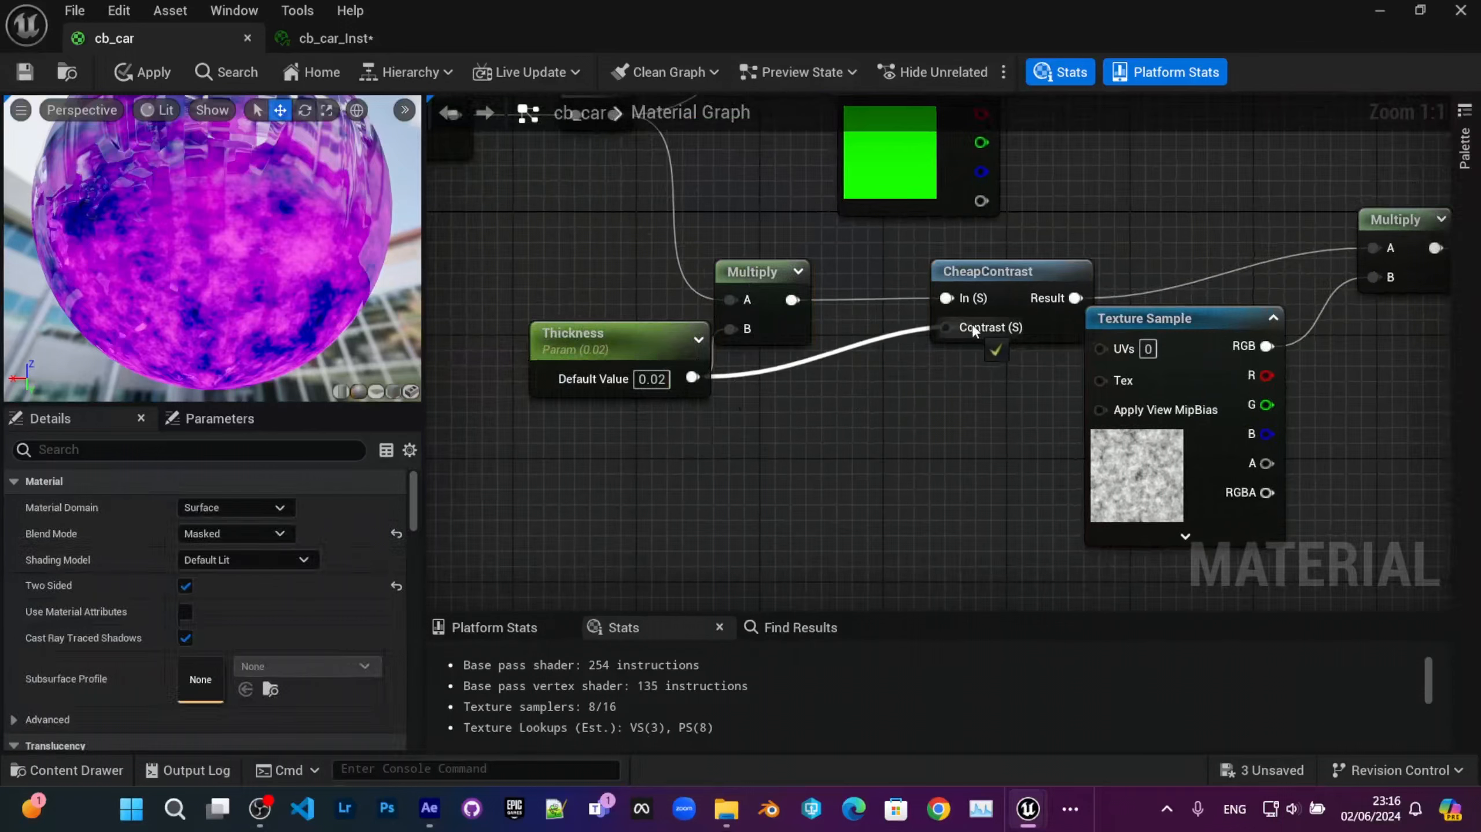
Step: Disconnect the Thickness Multiply's A input and output, and wire the 1-x output directly into the In input of CheapContrast
click(736, 298)
alt+click(736, 298)
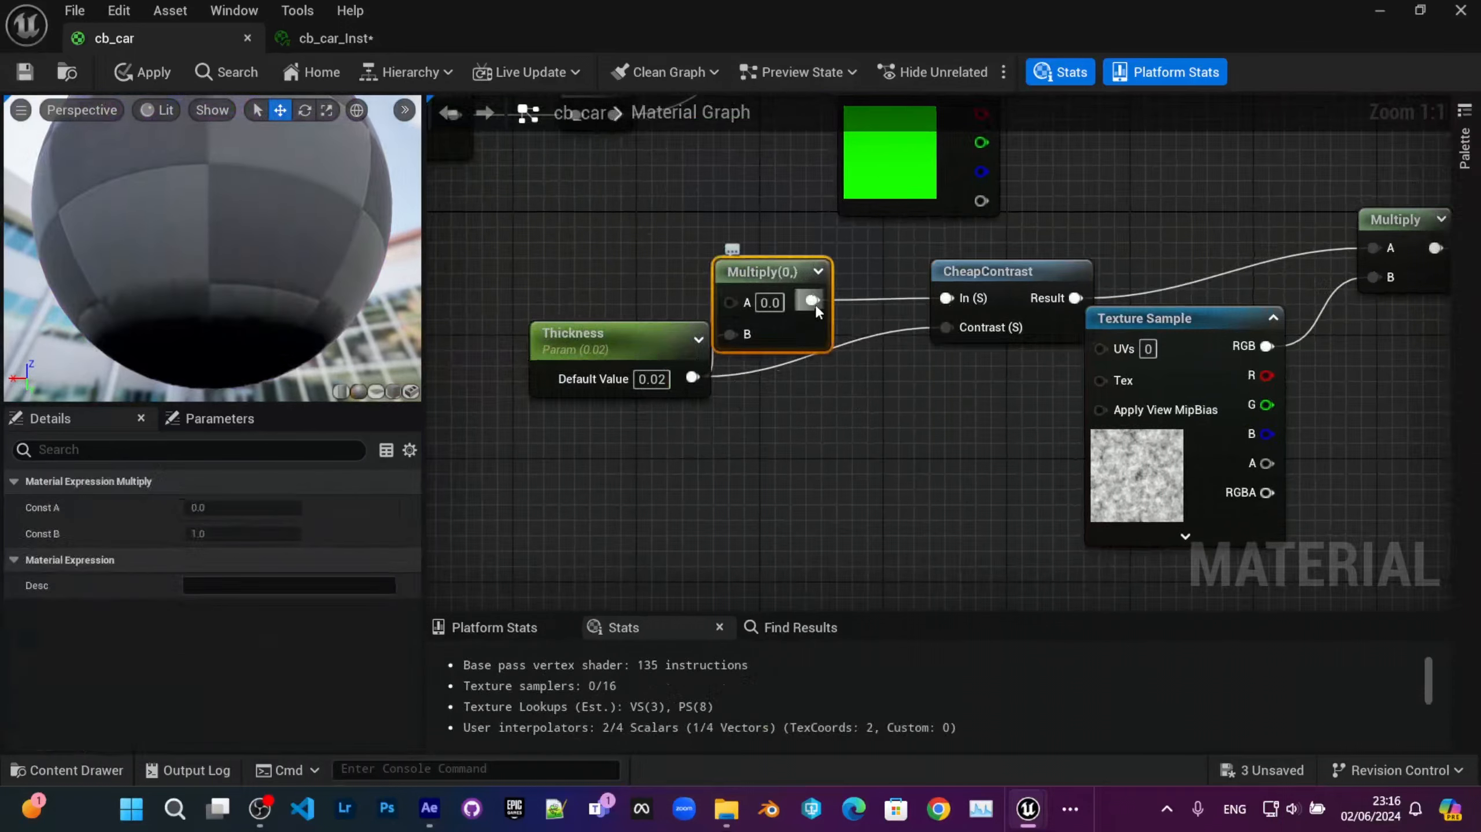
alt+click(814, 301)
right_drag(633, 140, 643, 192)
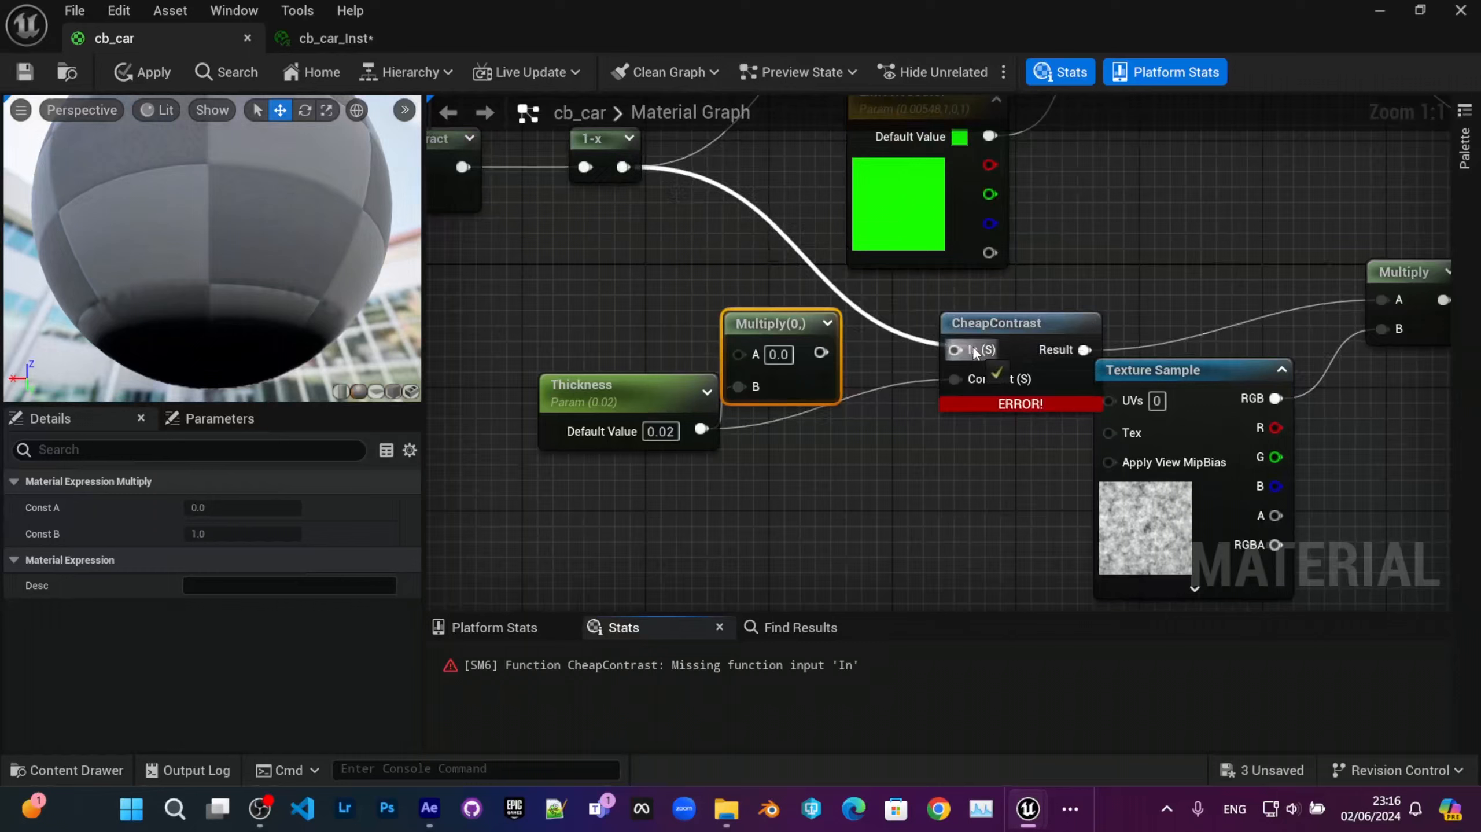
drag(974, 353, 974, 352)
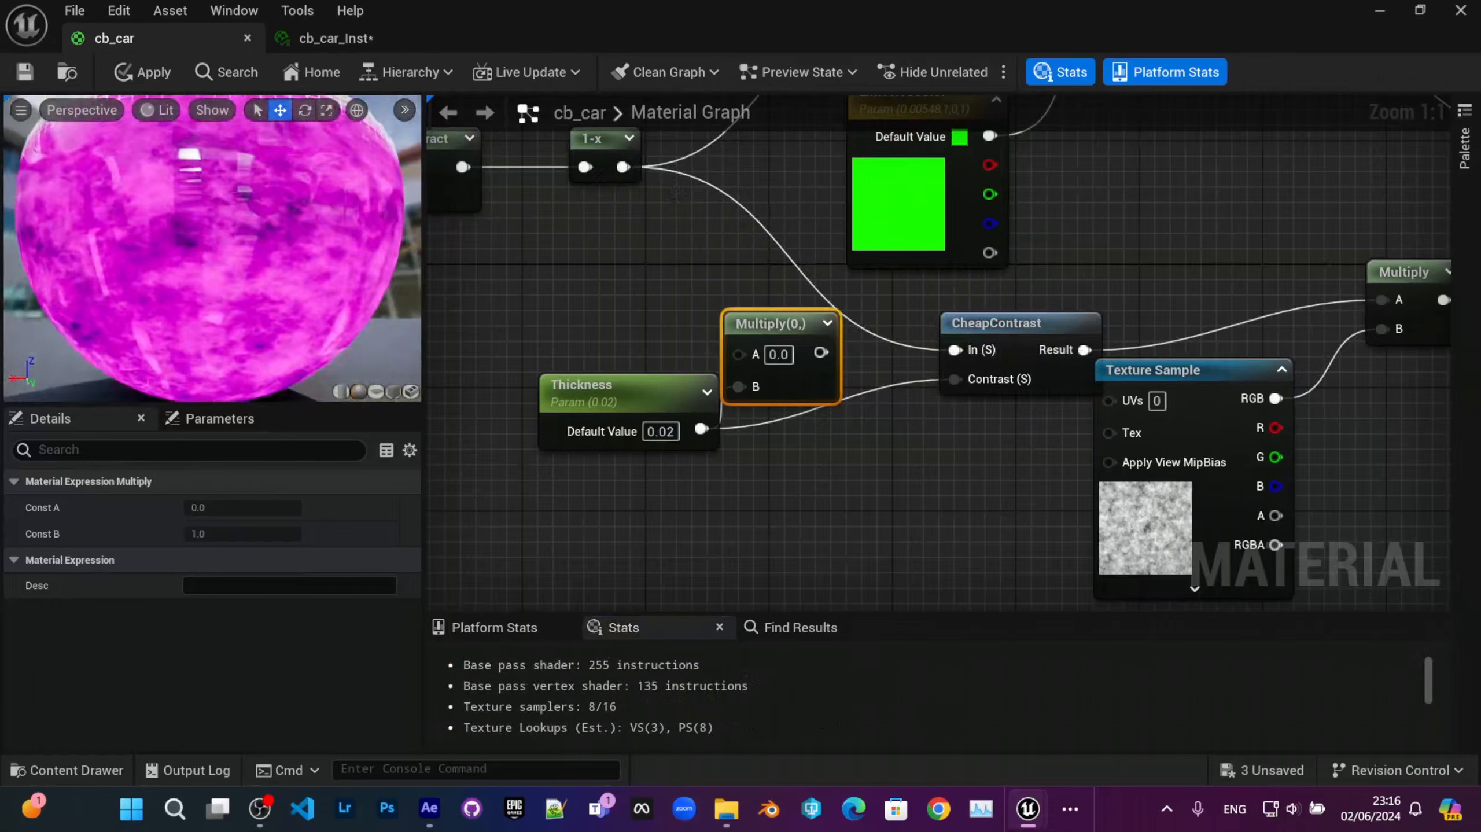
Step: Delete the unused Multiply node and move the Thickness parameter closer to the CheapContrast node
drag(225, 262, 225, 297)
scroll(225, 307, down, 4)
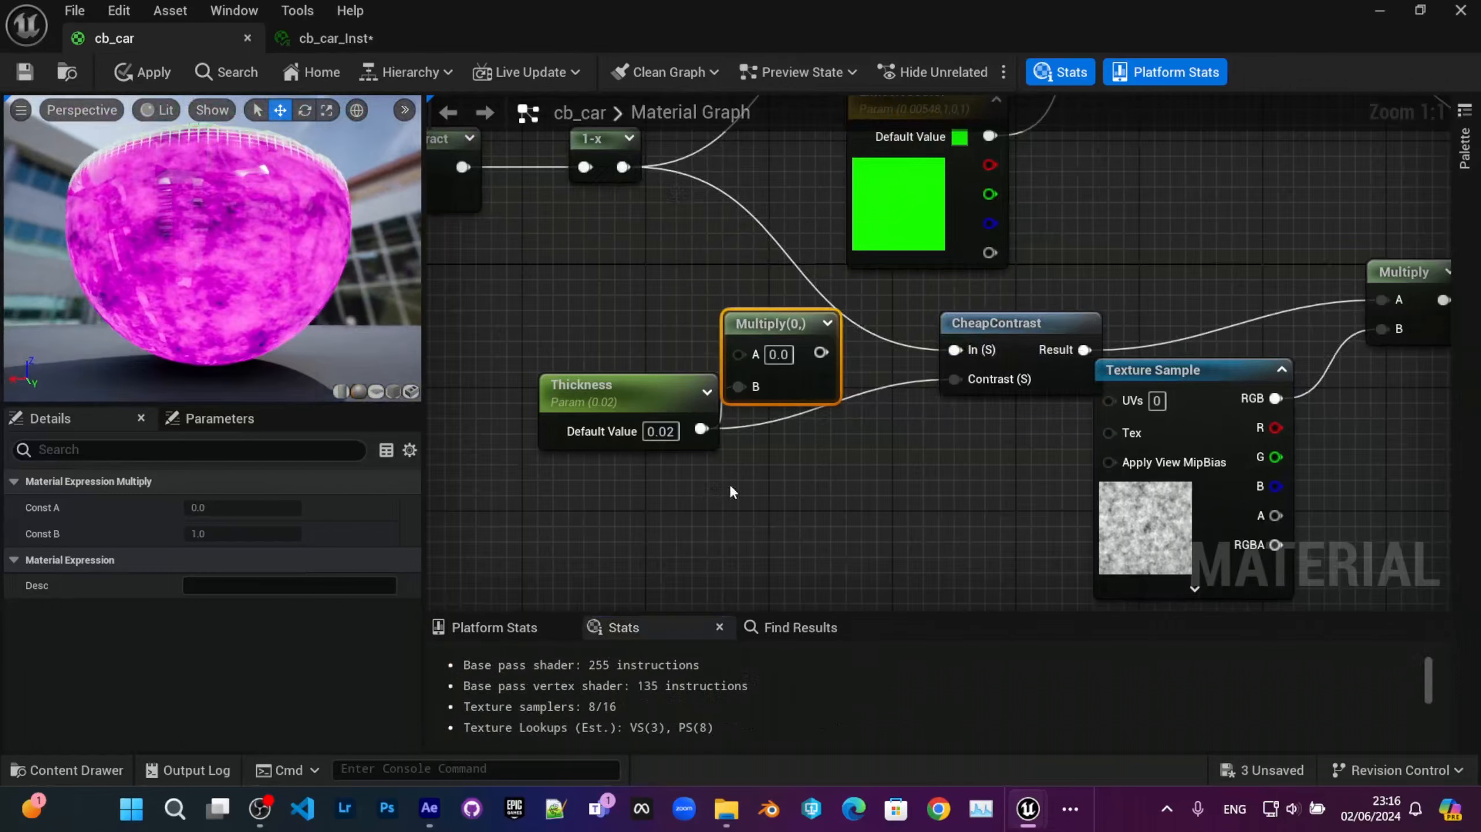
key(Delete)
drag(653, 389, 754, 408)
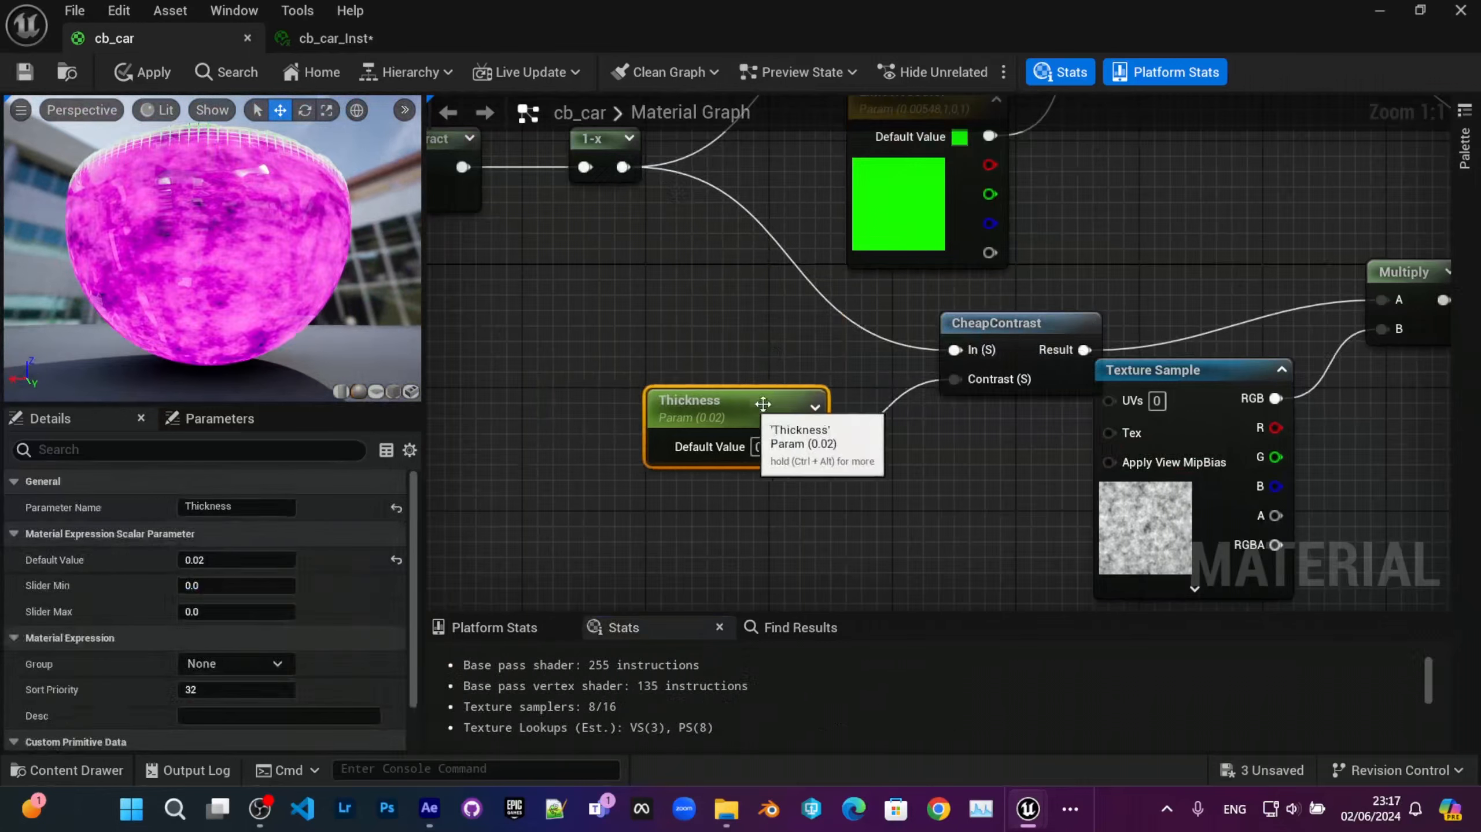
Step: Move the noise Texture Sample and the Multiply node it feeds slightly lower to tidy the graph layout
right_drag(971, 401, 726, 406)
scroll(726, 404, down, 1)
drag(878, 481, 894, 525)
right_drag(1091, 425, 979, 421)
drag(1010, 303, 1038, 345)
scroll(973, 394, down, 3)
right_drag(902, 392, 918, 416)
scroll(845, 426, up, 1)
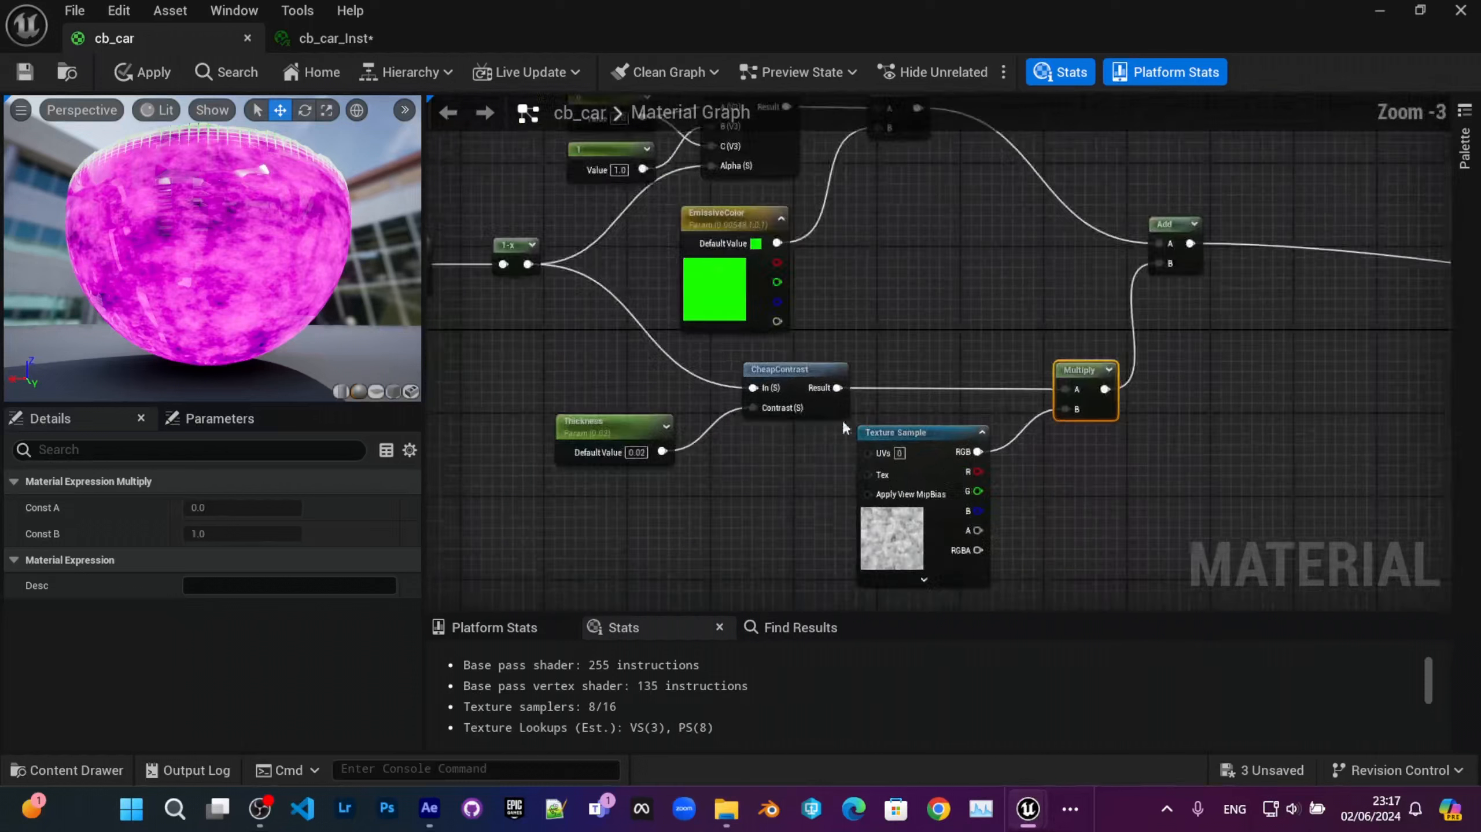
right_drag(698, 465, 732, 489)
drag(265, 252, 262, 298)
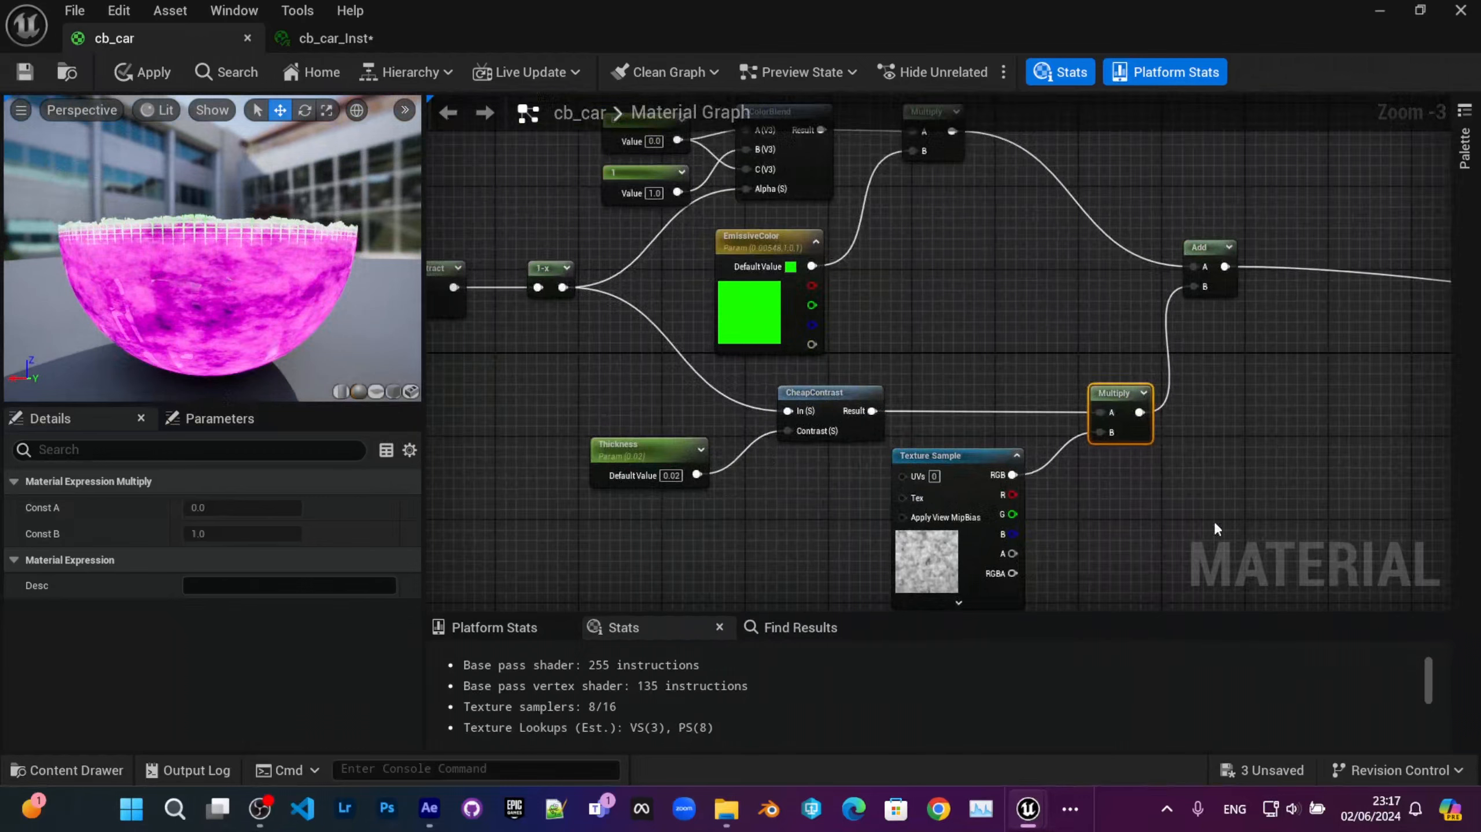
Step: Insert an Add node between the Texture Sample's RGB output and the Multiply node's B input, feeding the texture into A
right_drag(1146, 436, 1035, 457)
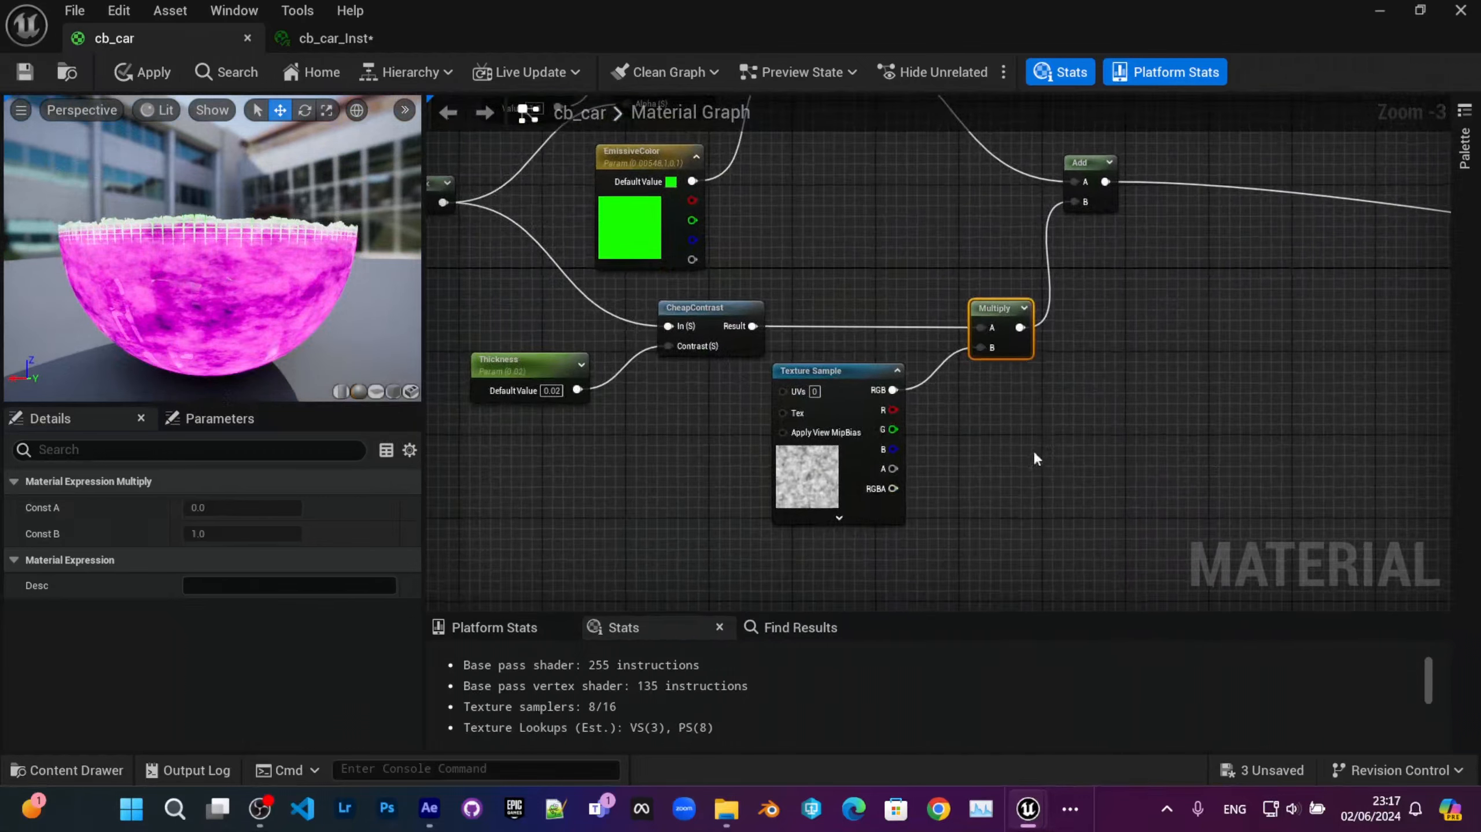
scroll(924, 424, up, 2)
right_click(911, 402)
text(add)
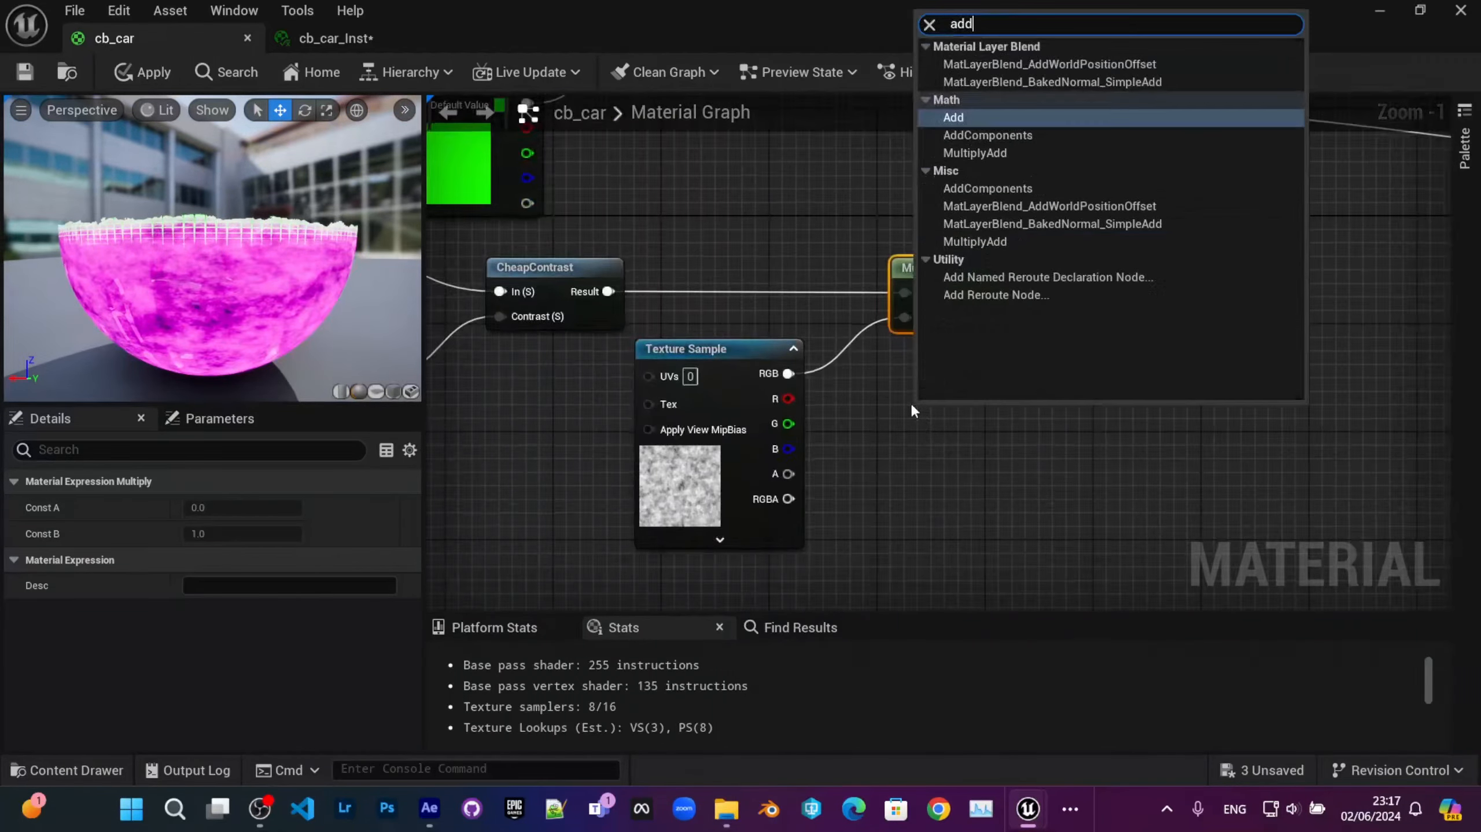
key(Return)
drag(788, 373, 930, 441)
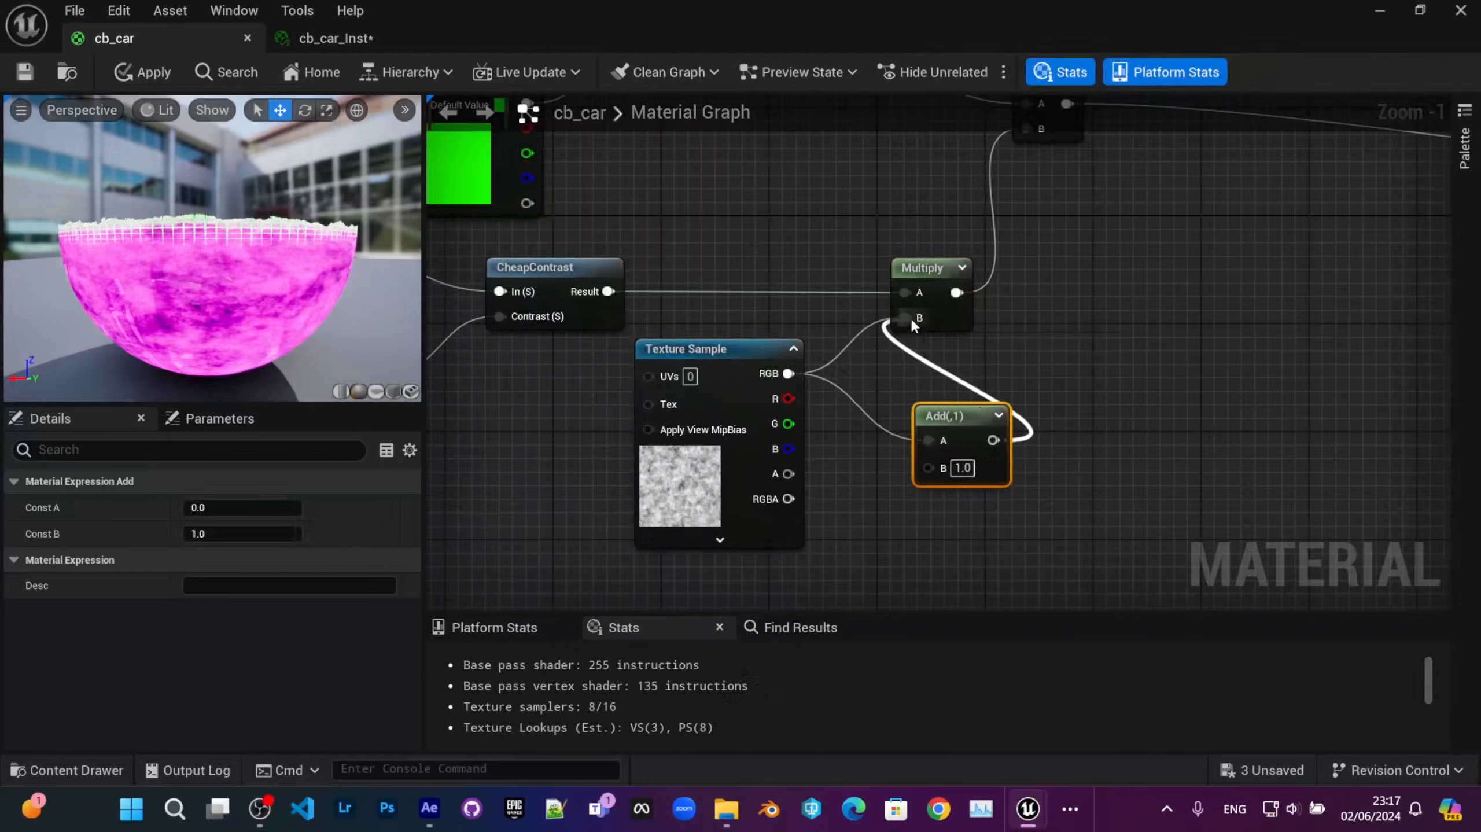
drag(911, 320, 911, 320)
Step: Move the Texture Sample further from the new Add node and save the cb_car material
drag(712, 409, 670, 449)
drag(318, 289, 233, 256)
drag(233, 256, 248, 262)
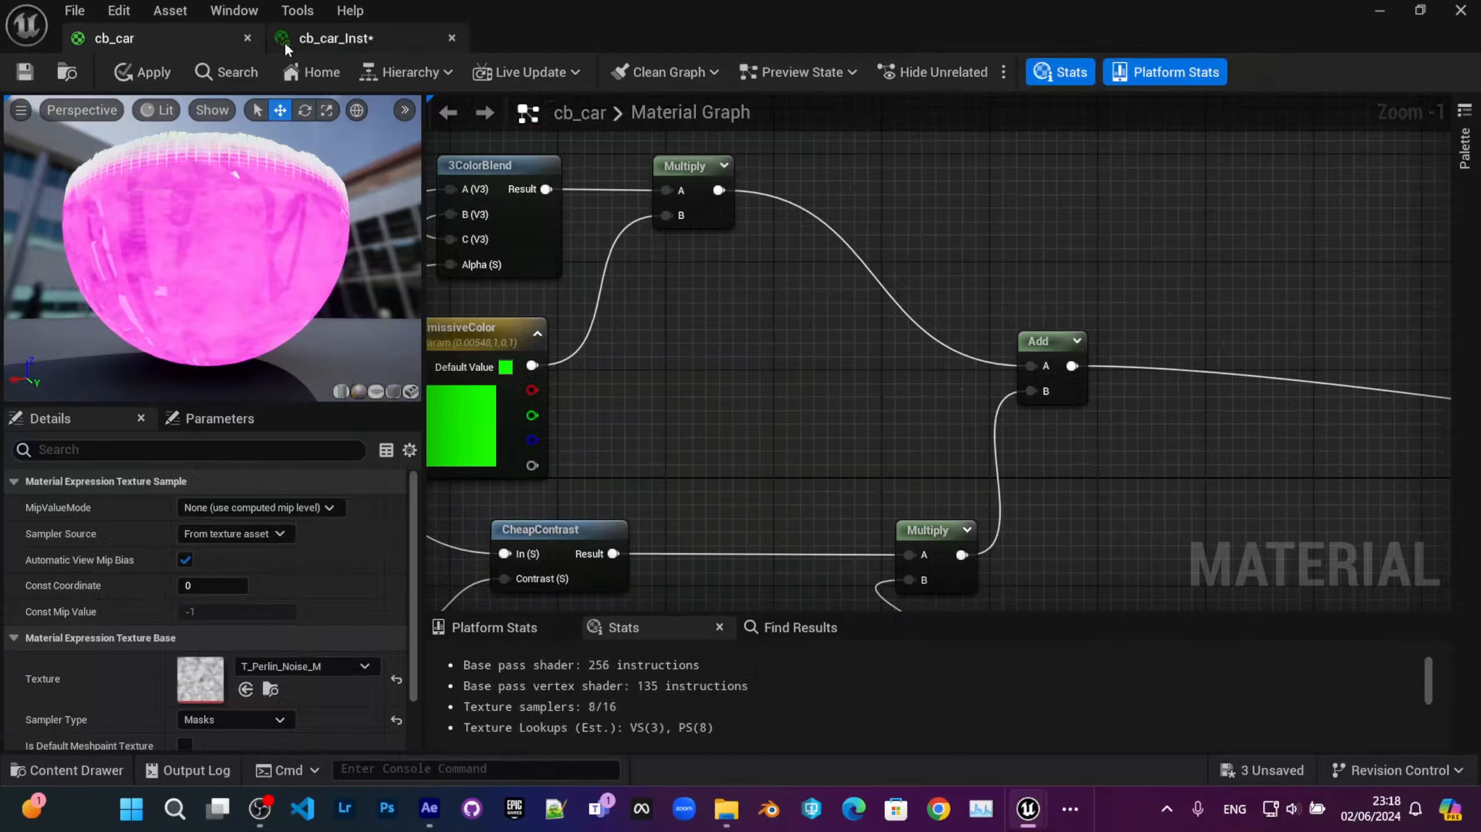
click(23, 72)
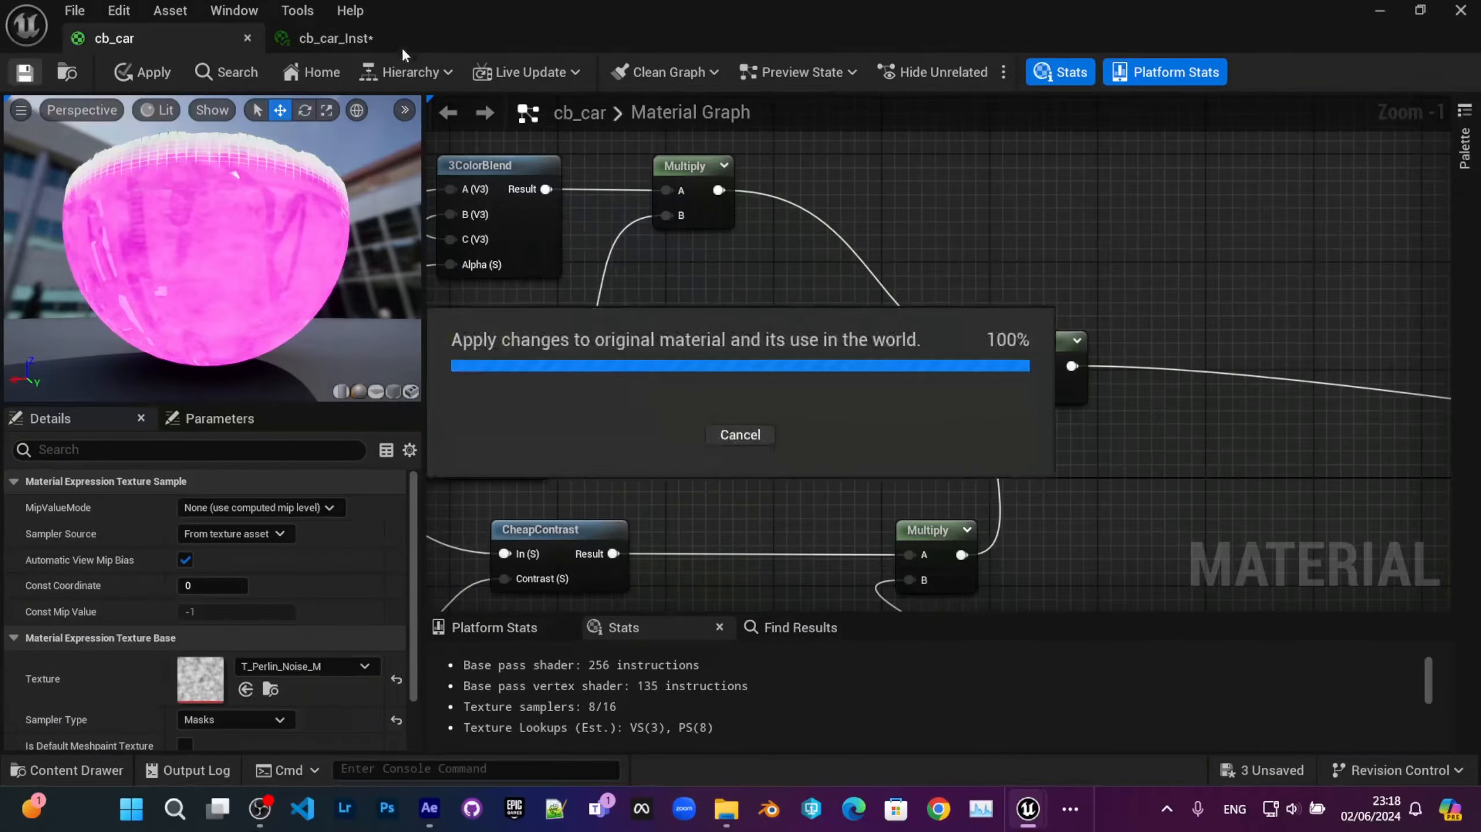
Step: Set the Thickness parameter of the cb_car_Inst material instance to about -0.616
click(354, 41)
mouse_move(1284, 252)
mouse_down()
mouse_move(1262, 252)
mouse_move(1274, 251)
mouse_up()
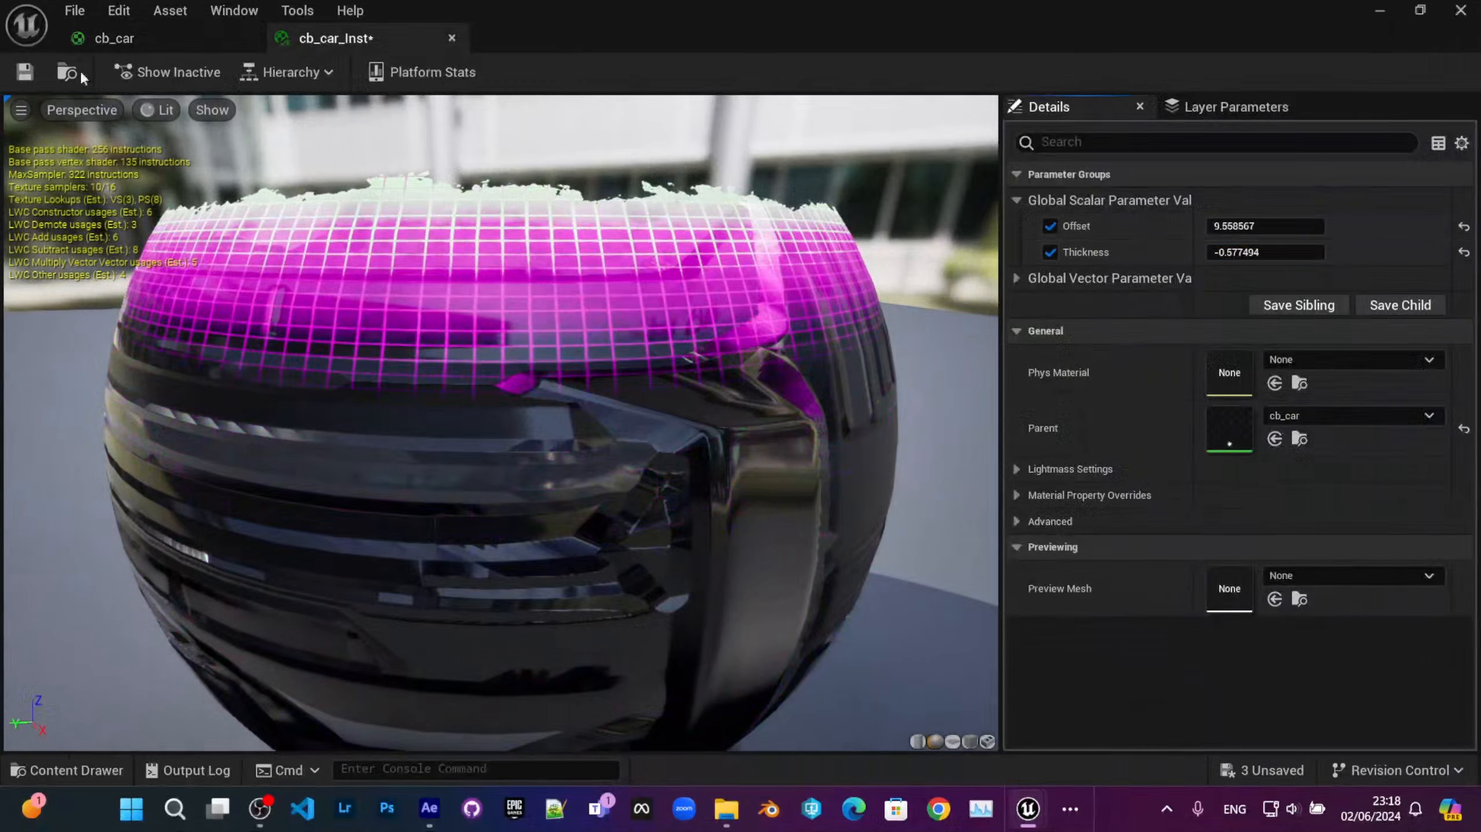
click(164, 38)
click(431, 38)
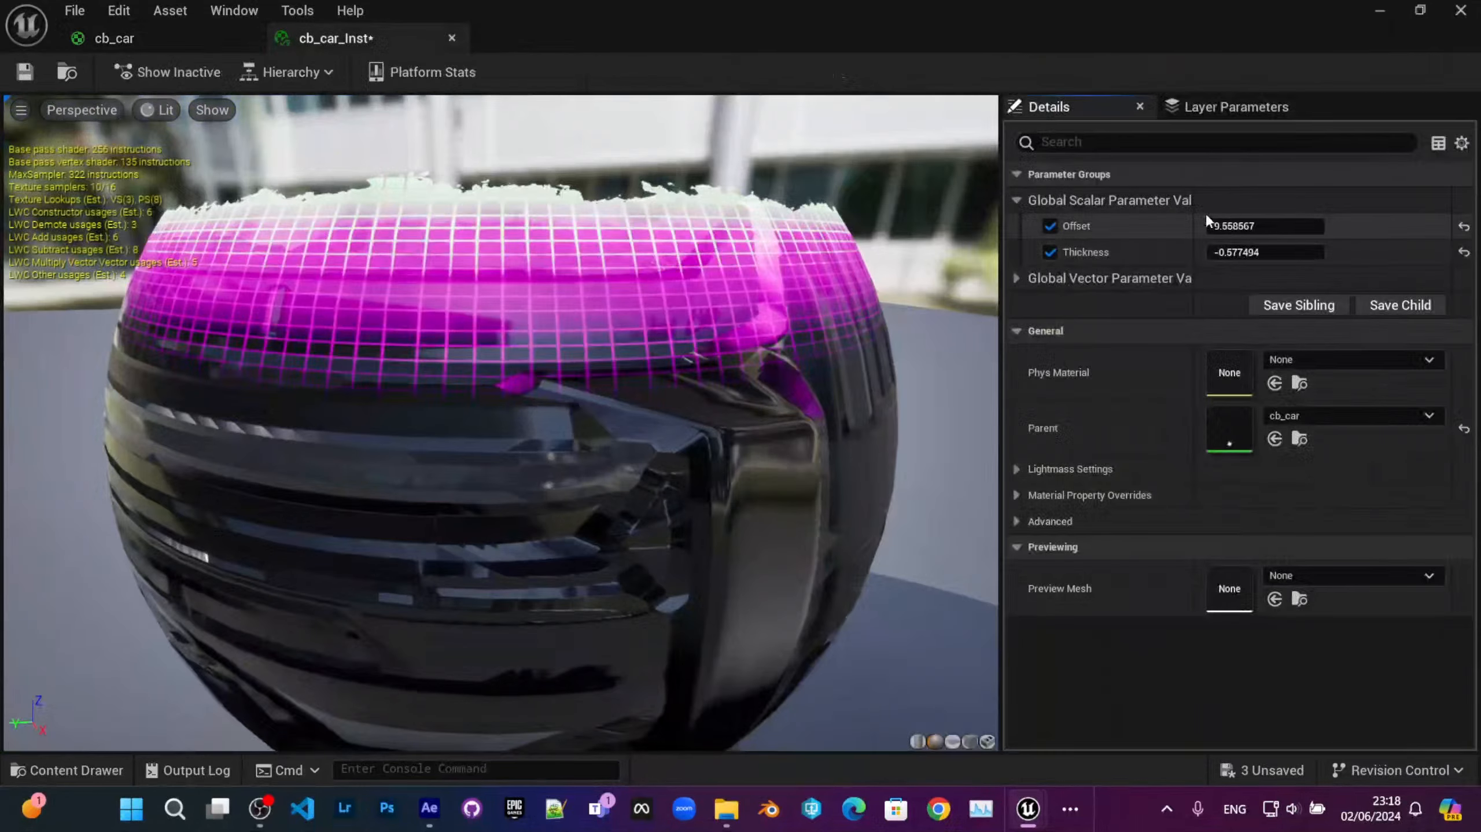
drag(1264, 251, 1265, 252)
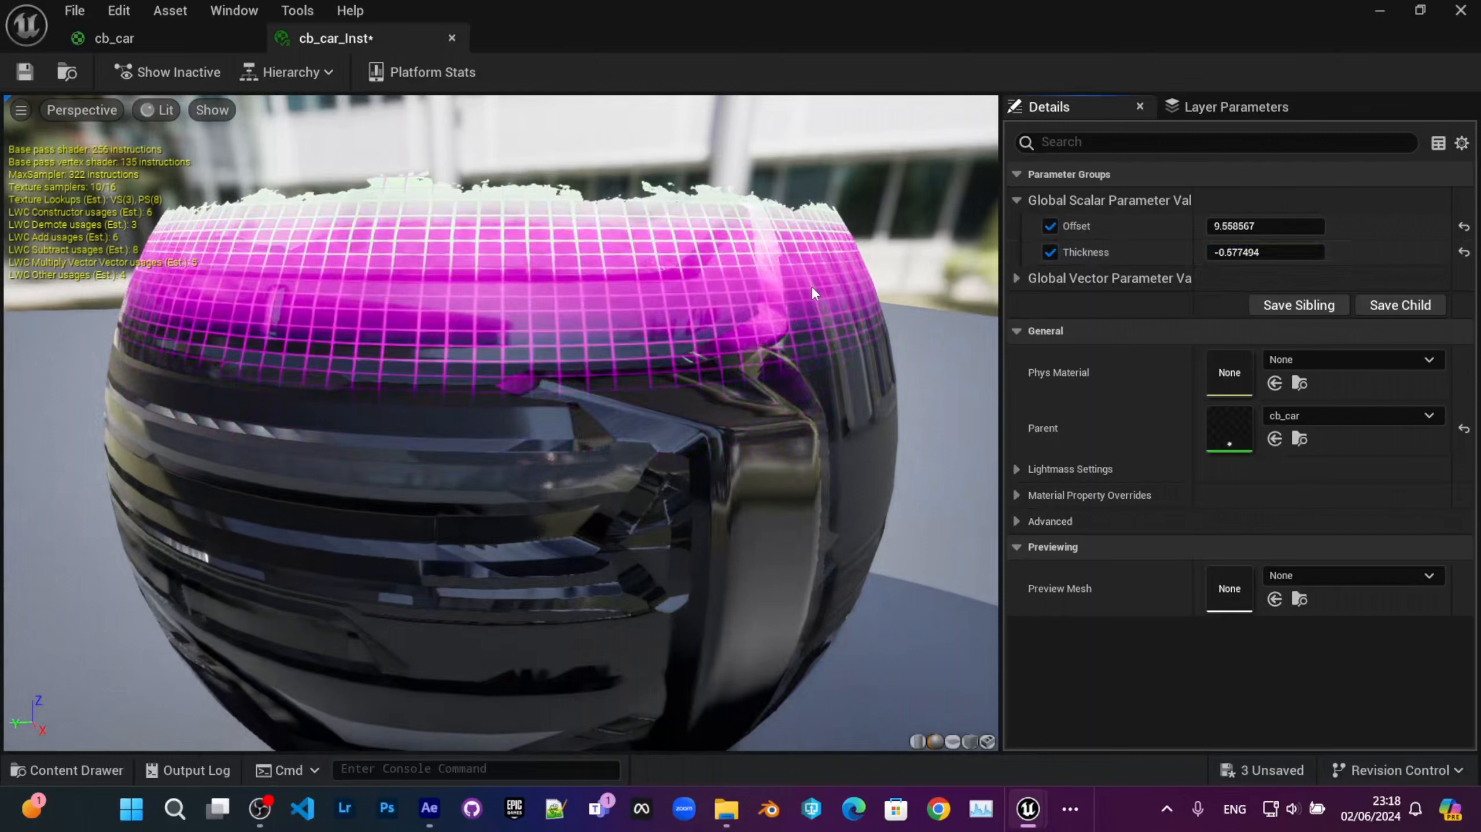
drag(1264, 251, 1261, 252)
Step: Uncover the level's car beside the instance editor, set Thickness to about -0.654 and Offset to about 16.96, and restore the editor's full size
drag(655, 29, 736, 496)
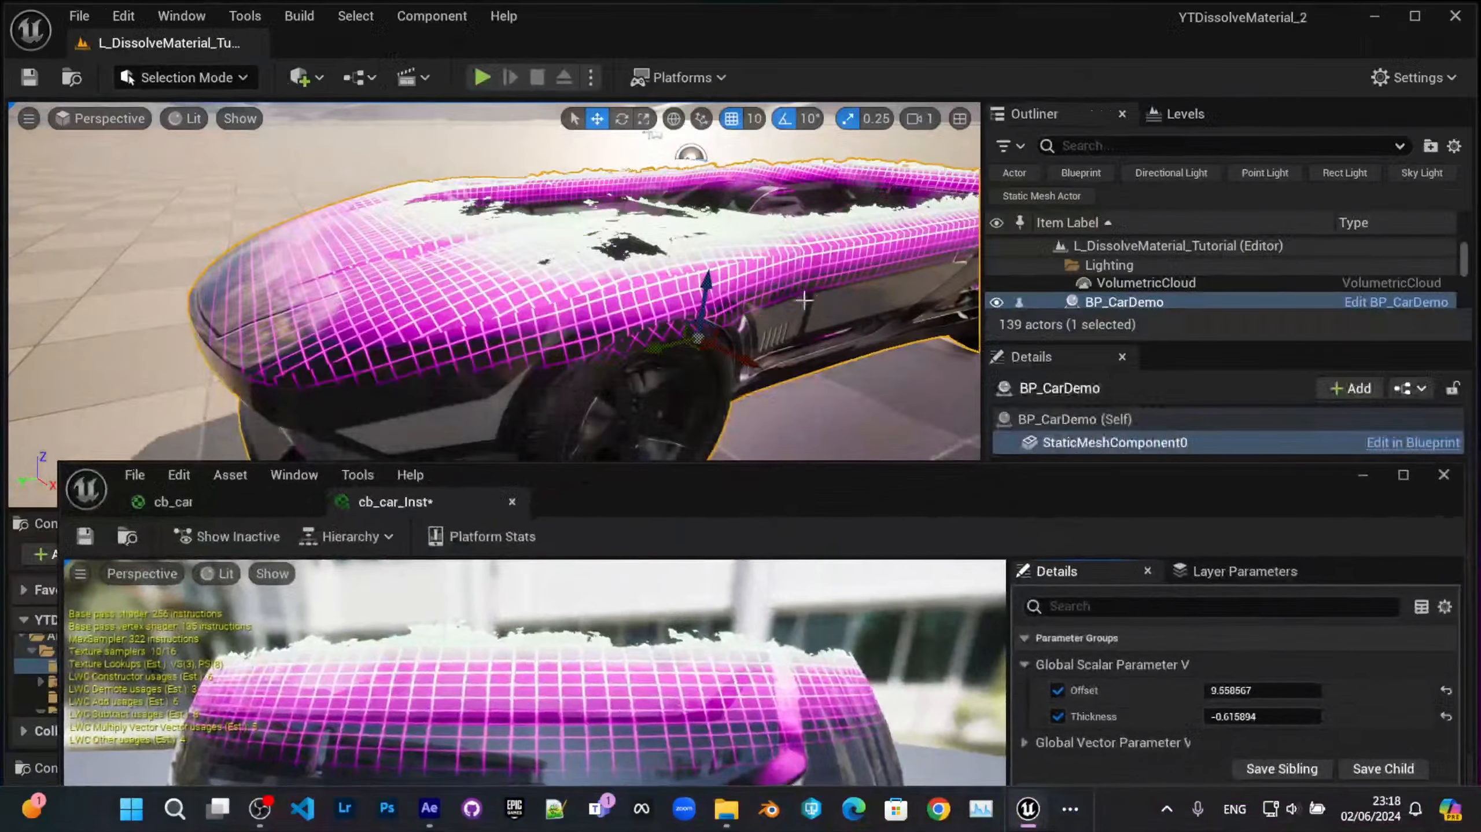
mouse_move(1261, 716)
mouse_down()
mouse_move(1253, 691)
mouse_move(1191, 691)
mouse_move(1253, 691)
mouse_up()
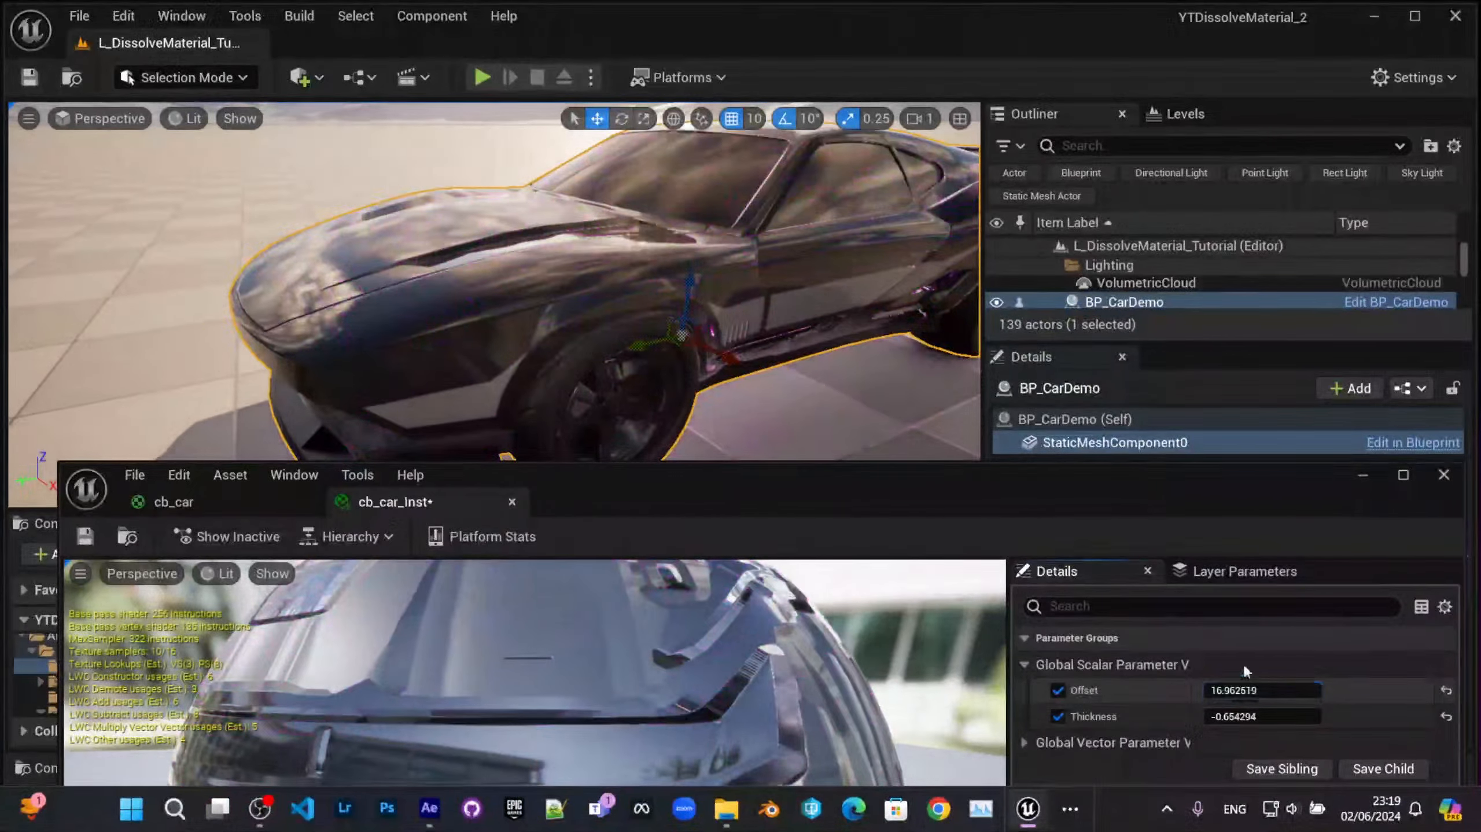
drag(759, 486, 478, 1)
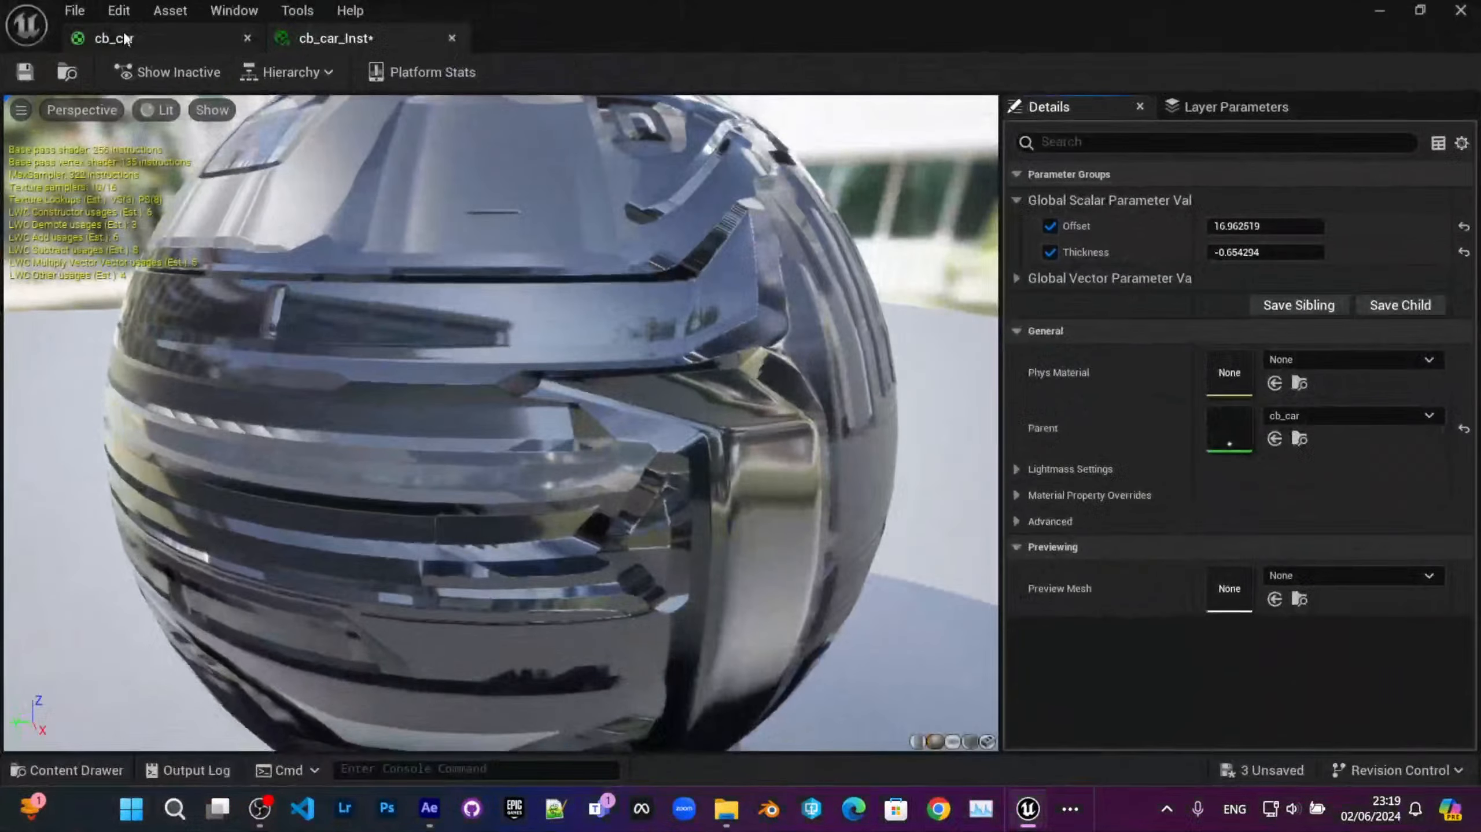
Step: Examine in the cb_car graph how the Thickness, CheapContrast, Texture Sample and Add nodes feed the Multiply node
click(124, 38)
right_drag(685, 344, 950, 163)
scroll(733, 429, up, 1)
right_drag(733, 429, 683, 398)
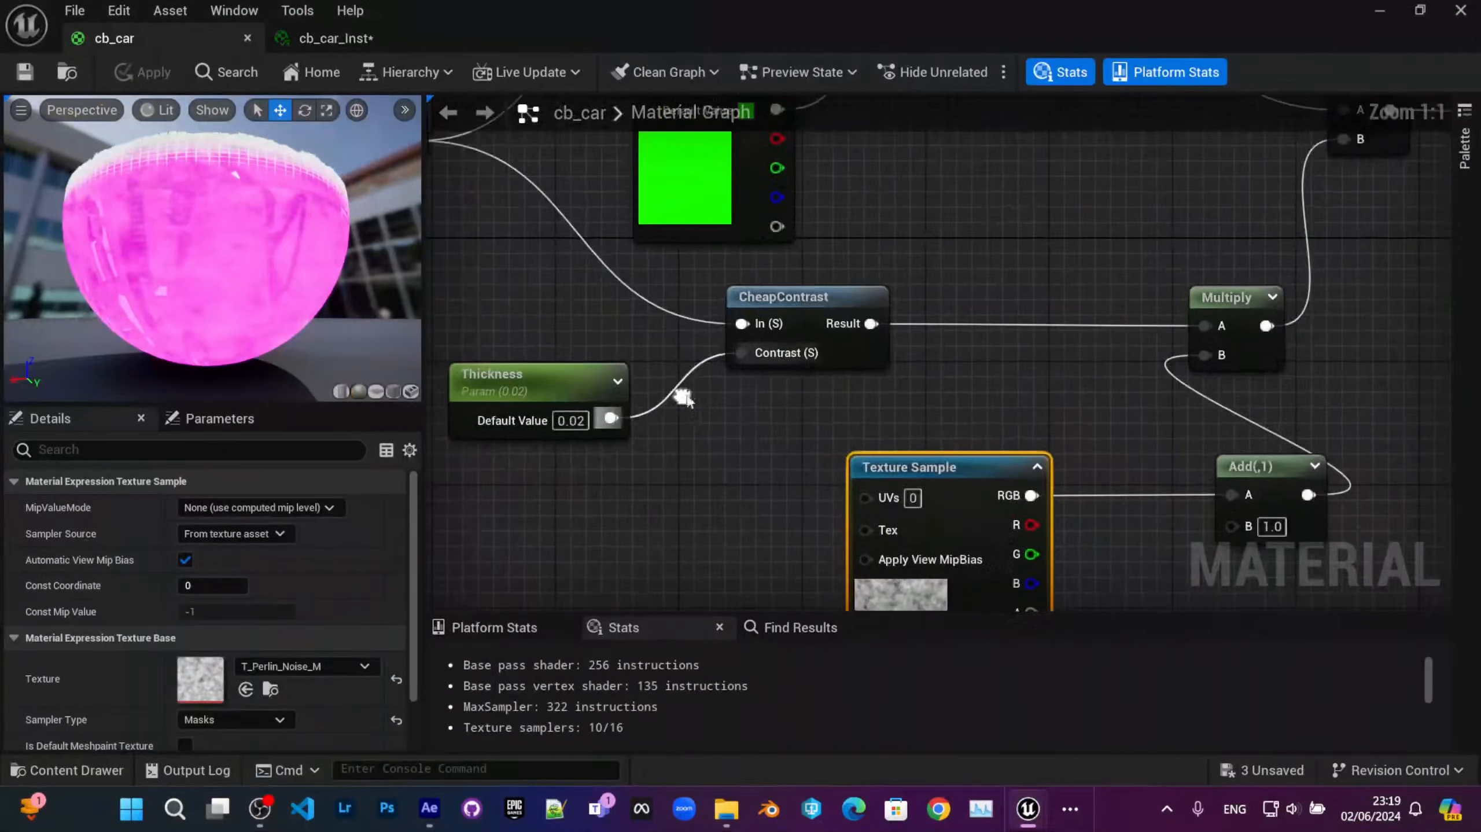
click(865, 344)
mouse_move(810, 291)
right_down()
mouse_move(745, 342)
mouse_move(794, 321)
mouse_move(753, 362)
mouse_move(923, 354)
mouse_move(977, 373)
mouse_move(917, 300)
mouse_move(975, 255)
mouse_move(956, 286)
mouse_move(1195, 408)
mouse_move(985, 542)
mouse_move(827, 294)
right_up()
click(627, 504)
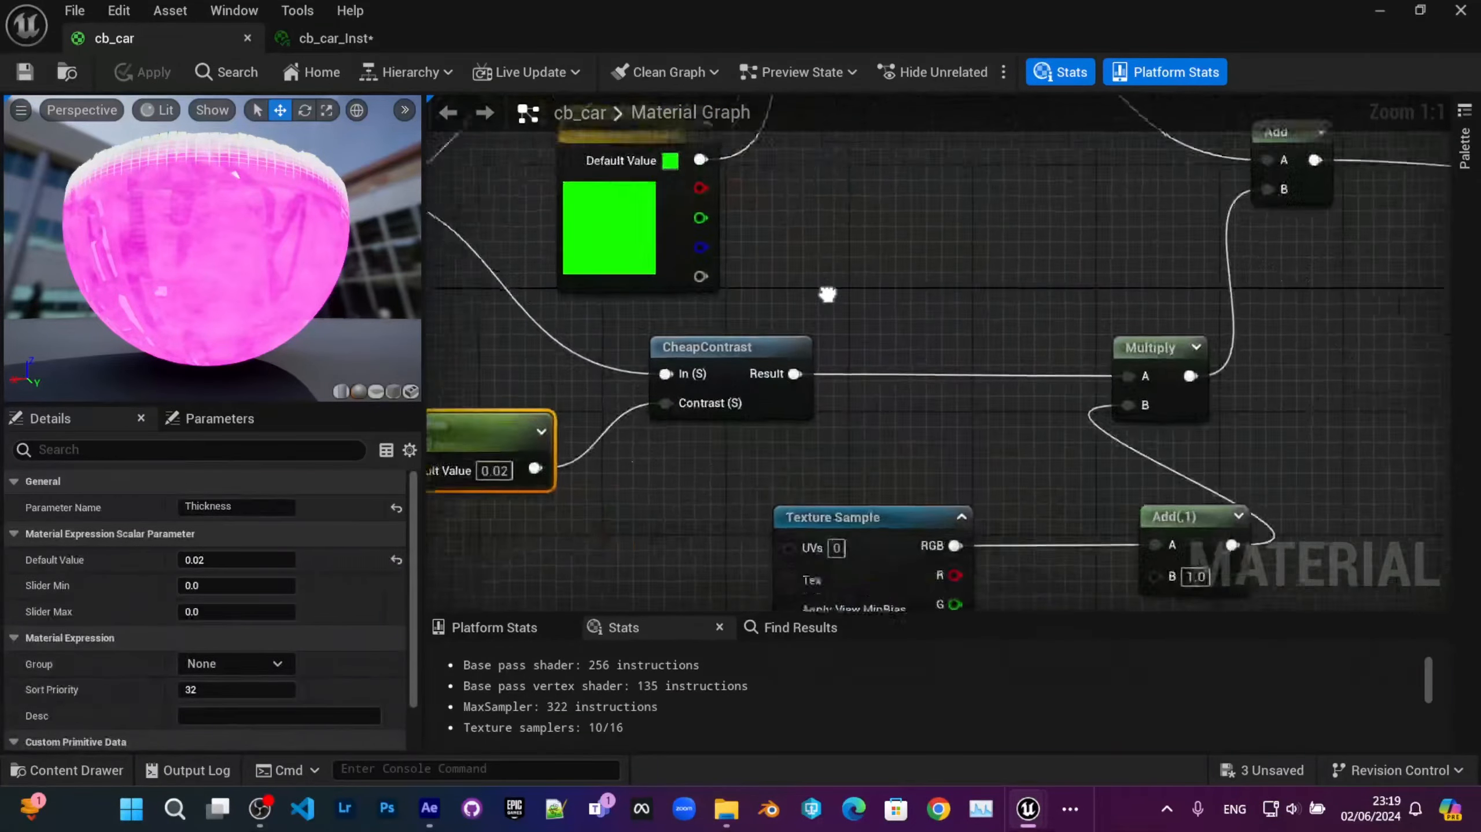
scroll(827, 294, down, 2)
right_drag(985, 332, 860, 212)
scroll(819, 370, up, 2)
right_drag(913, 342, 852, 379)
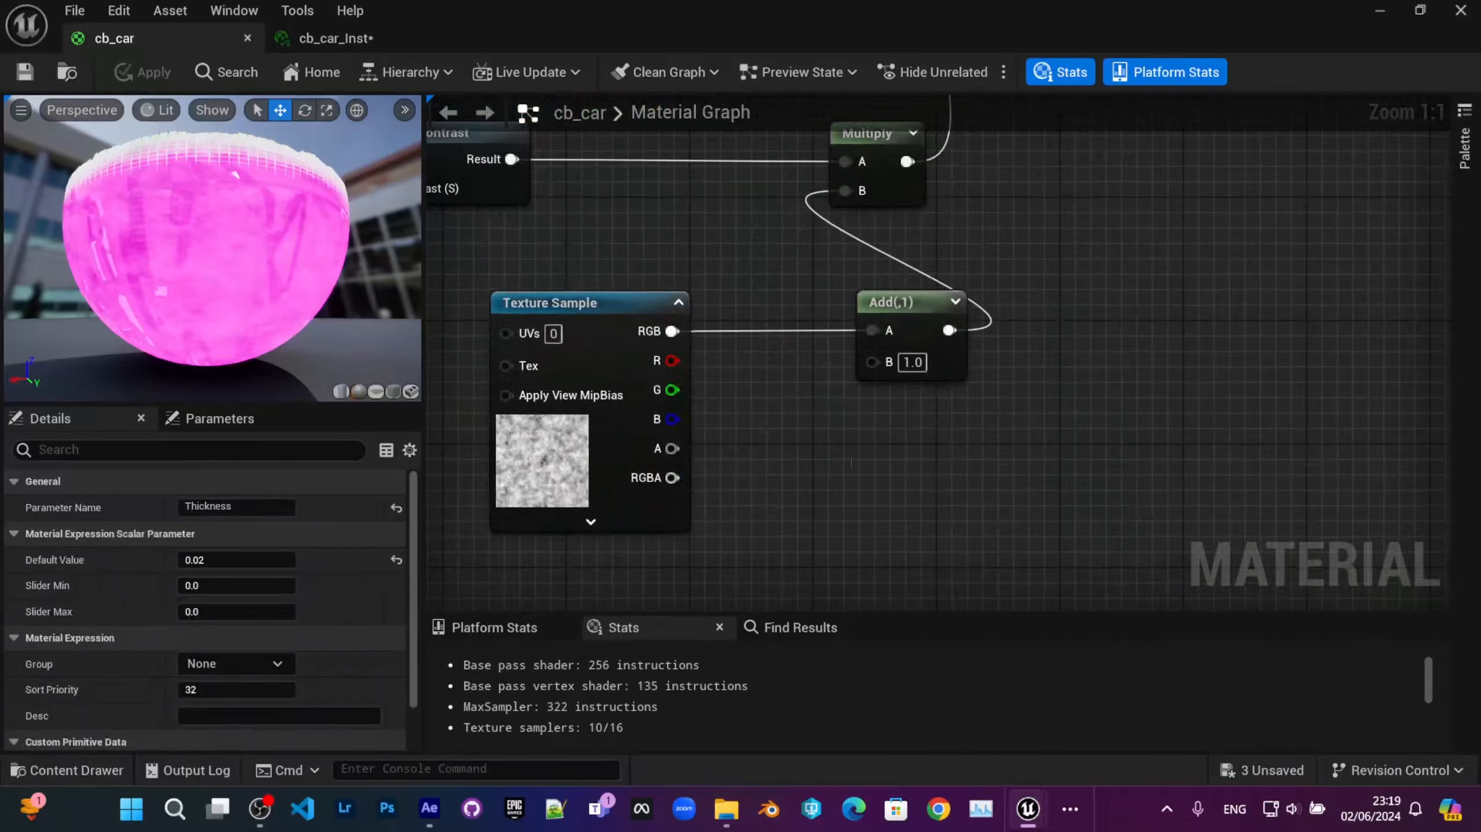
Step: Add a Constant3Vector node below the Texture Sample and connect its output to the B input of the Add node
right_drag(788, 533, 794, 409)
click(777, 310)
right_click(793, 409)
text(ve)
key(BackSpace)
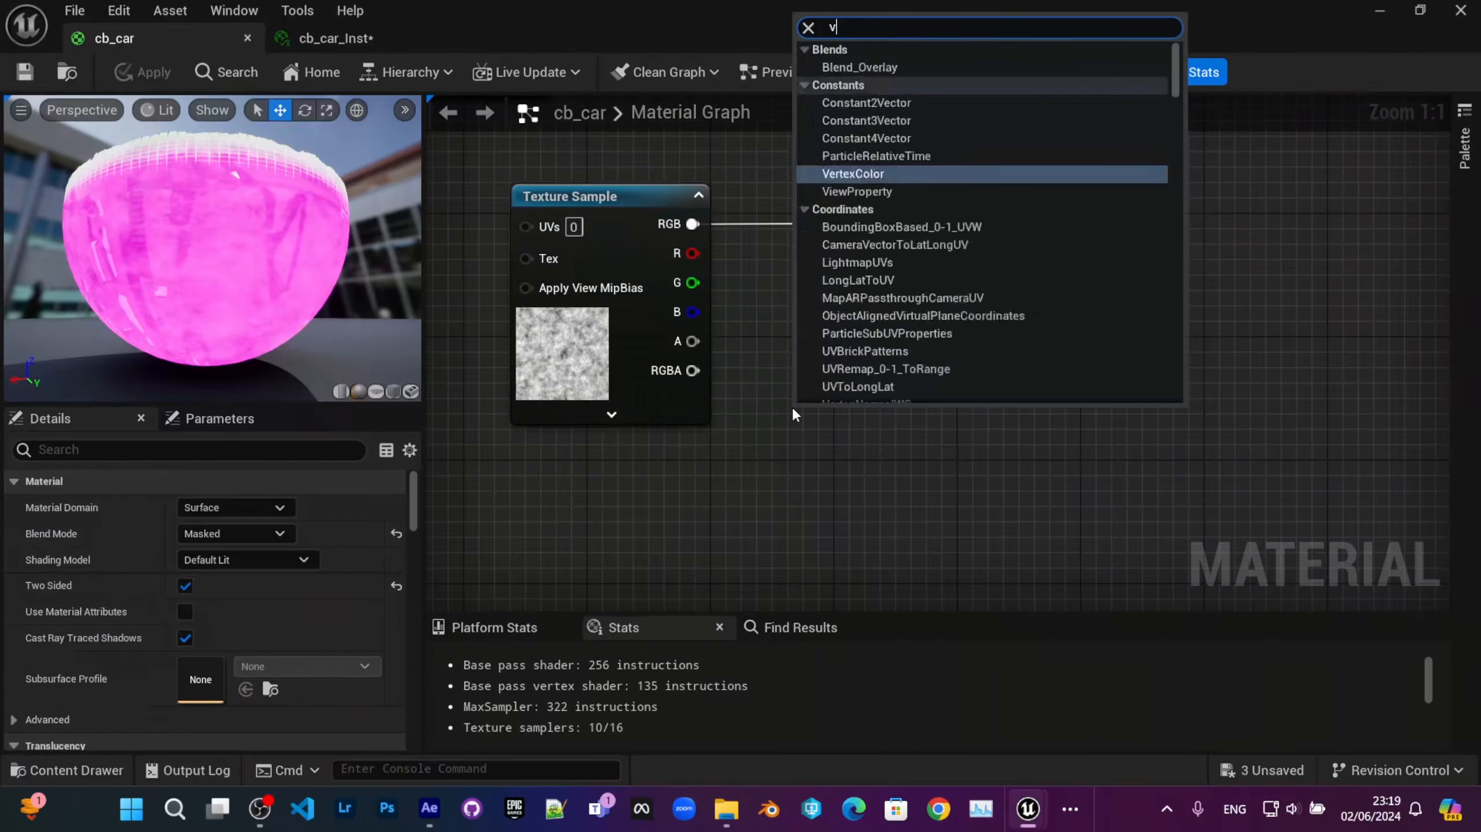
text(ectpr)
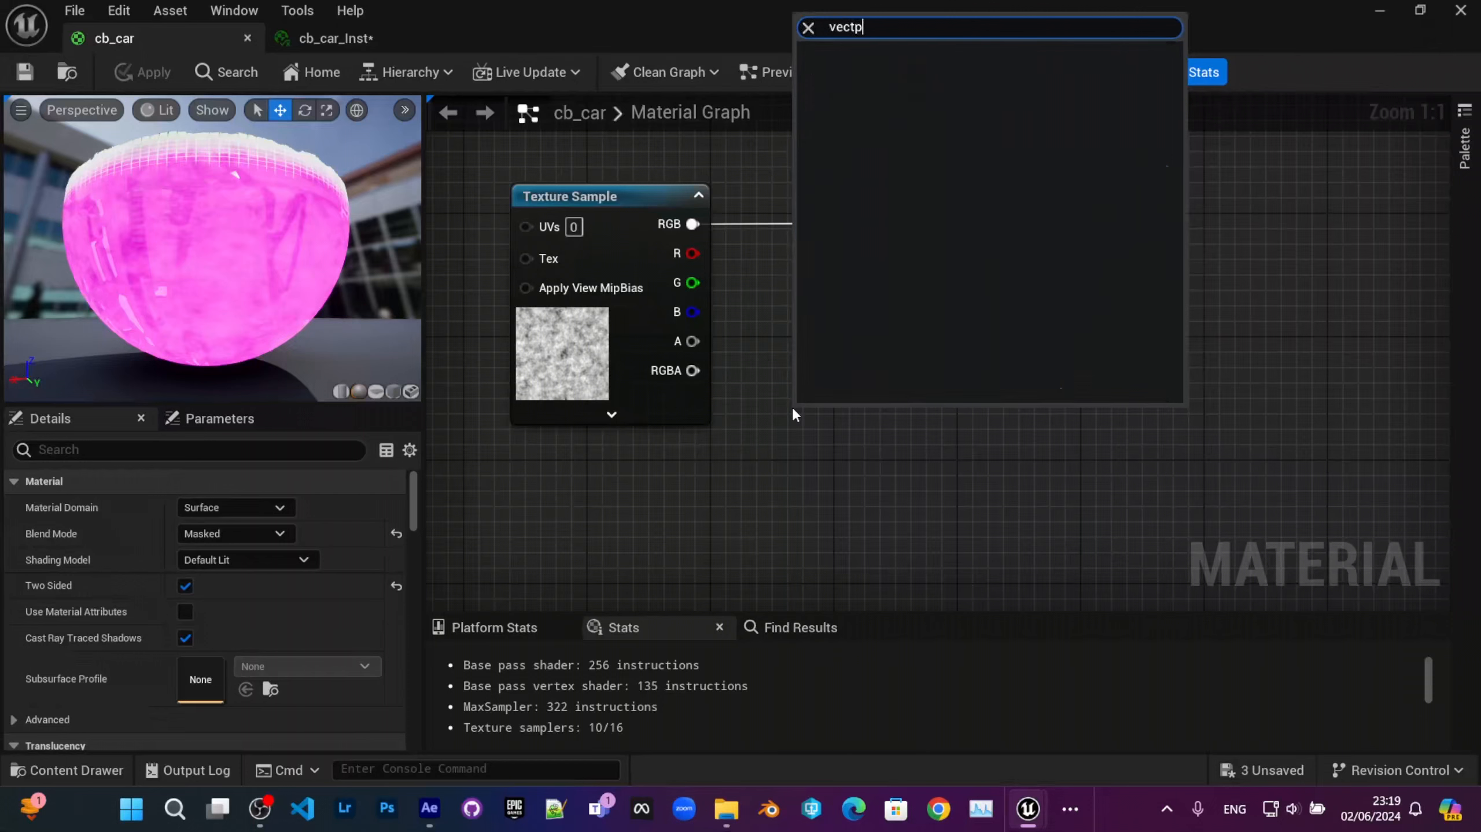
key(BackSpace)
text(or )
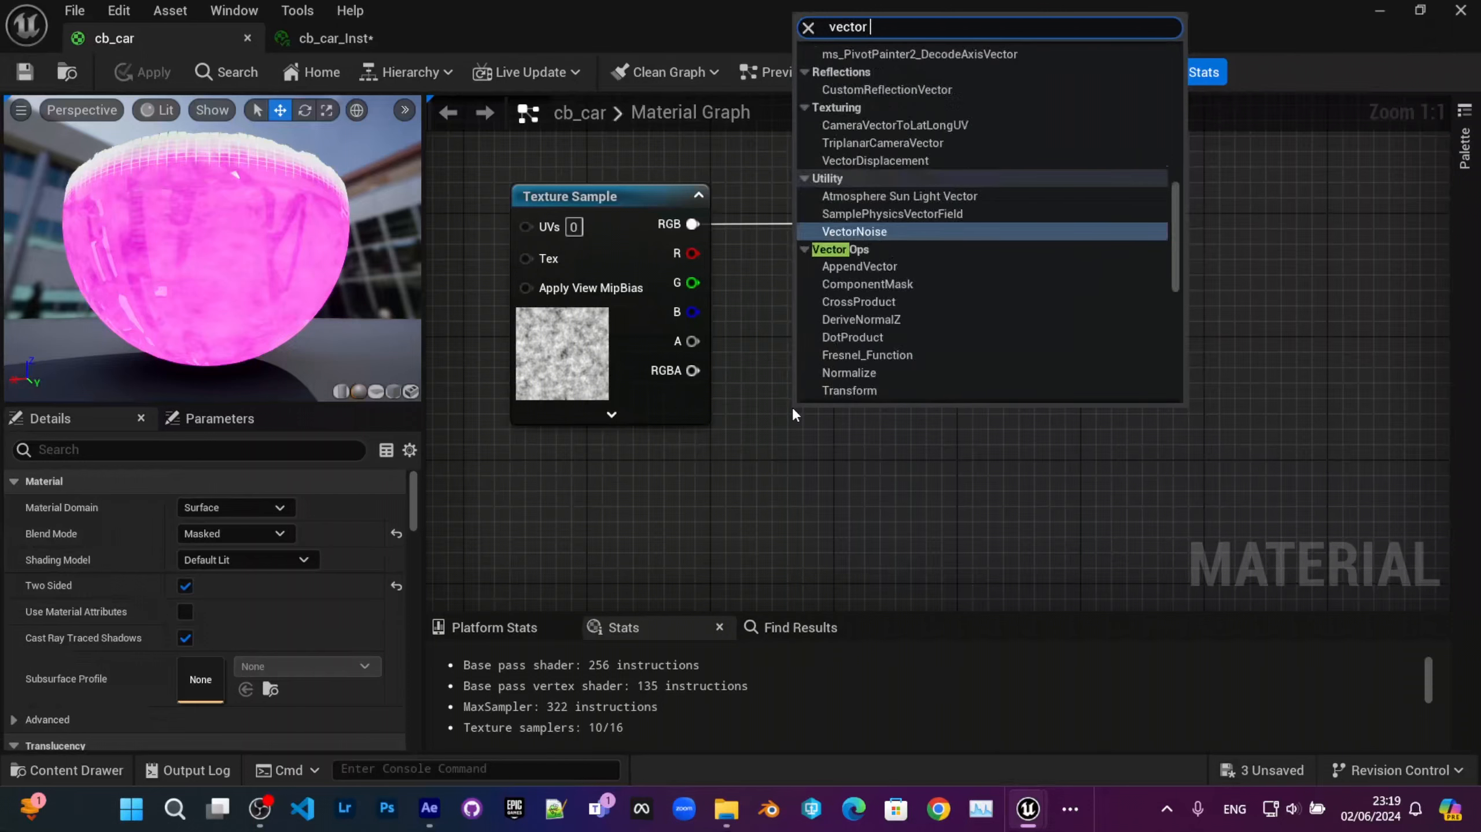
text(3)
key(Return)
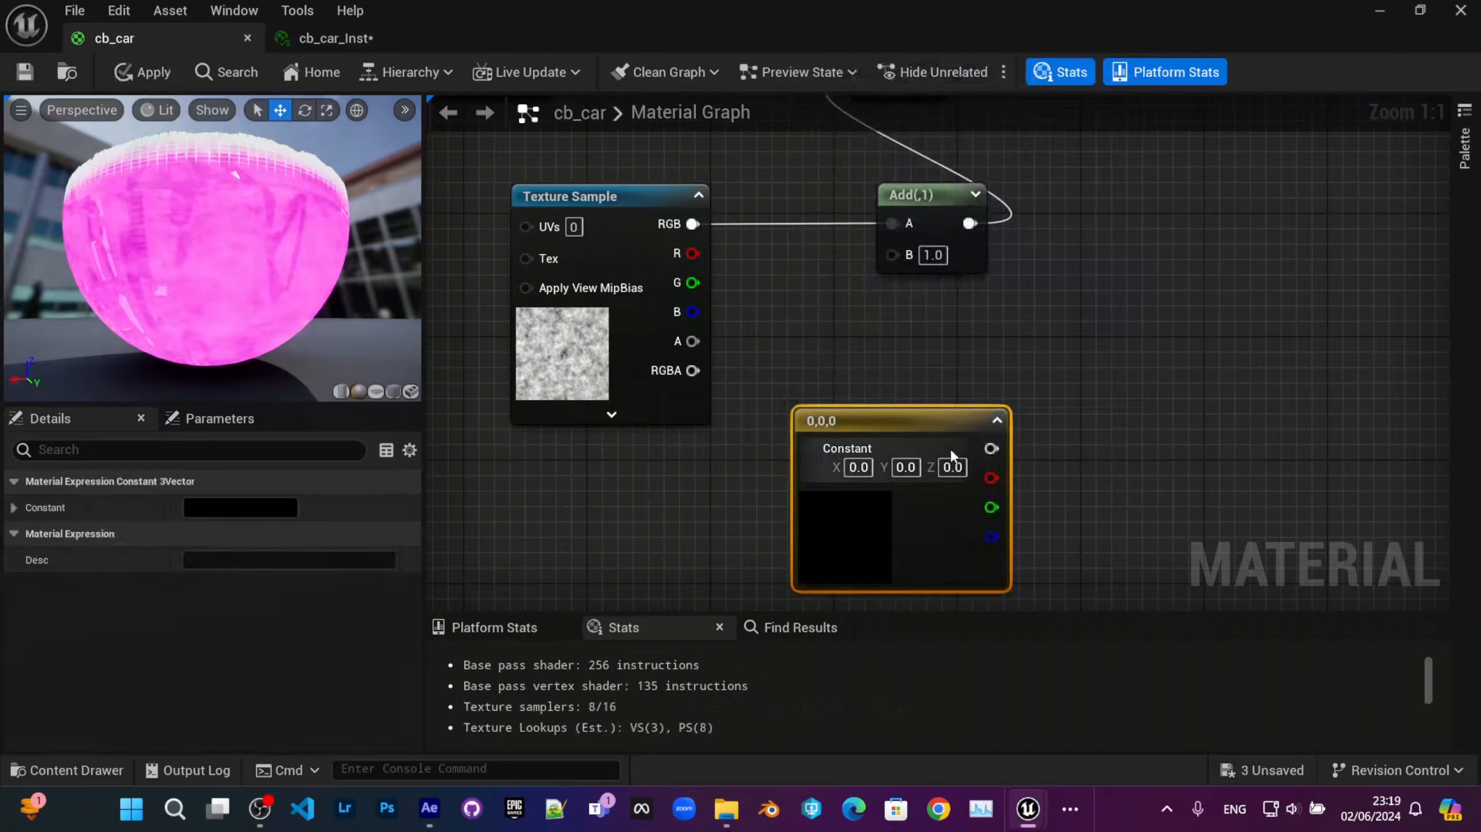
drag(991, 448, 892, 255)
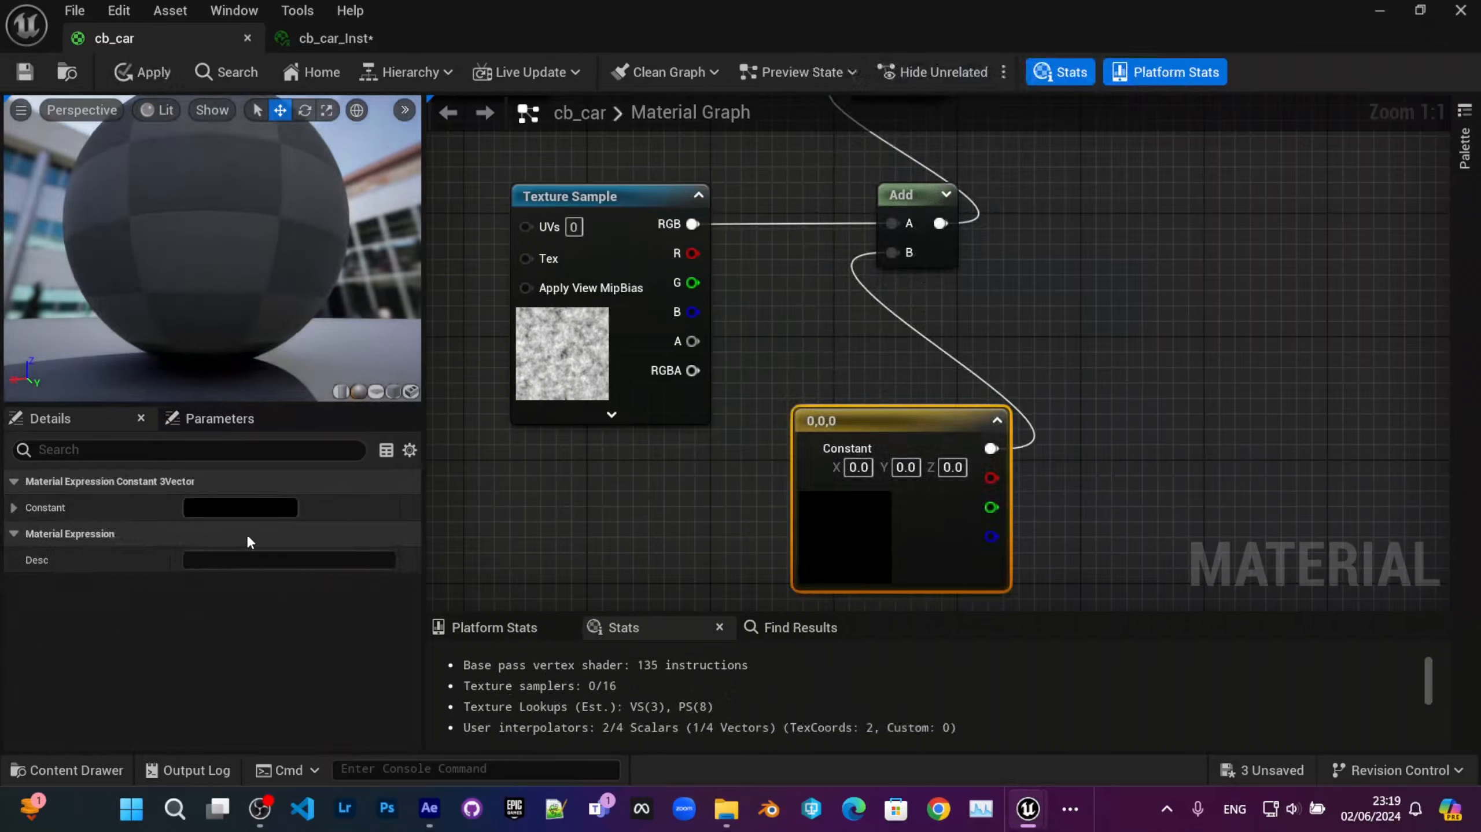
Step: Set the new vector constant's colour to pinkish red with R 1.0, G 0.0 and B 0.091474
click(242, 507)
click(405, 447)
drag(408, 457, 473, 431)
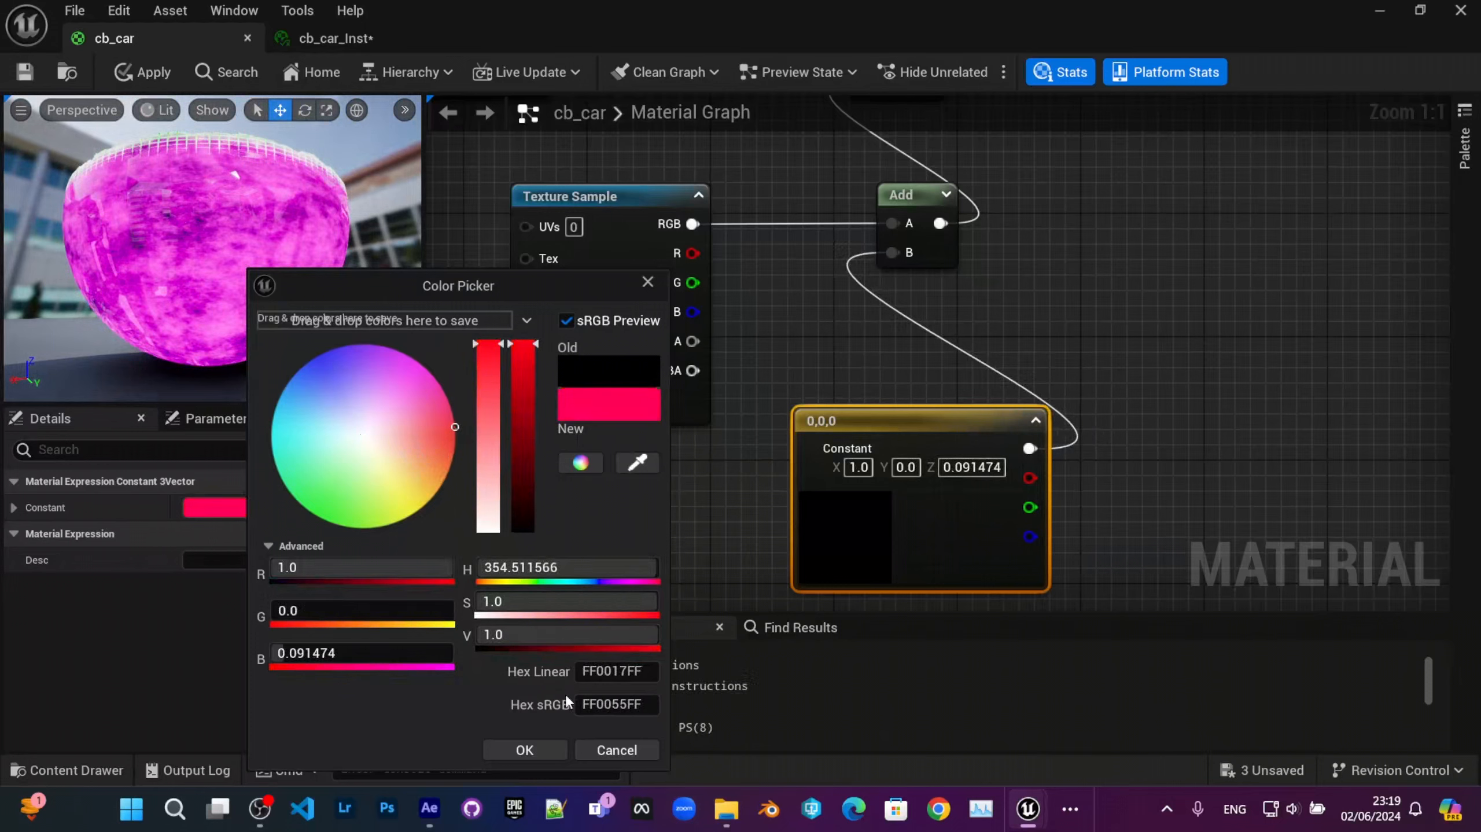
click(524, 750)
Step: Convert the pinkish red vector constant to a parameter named DissolveColor
right_click(938, 418)
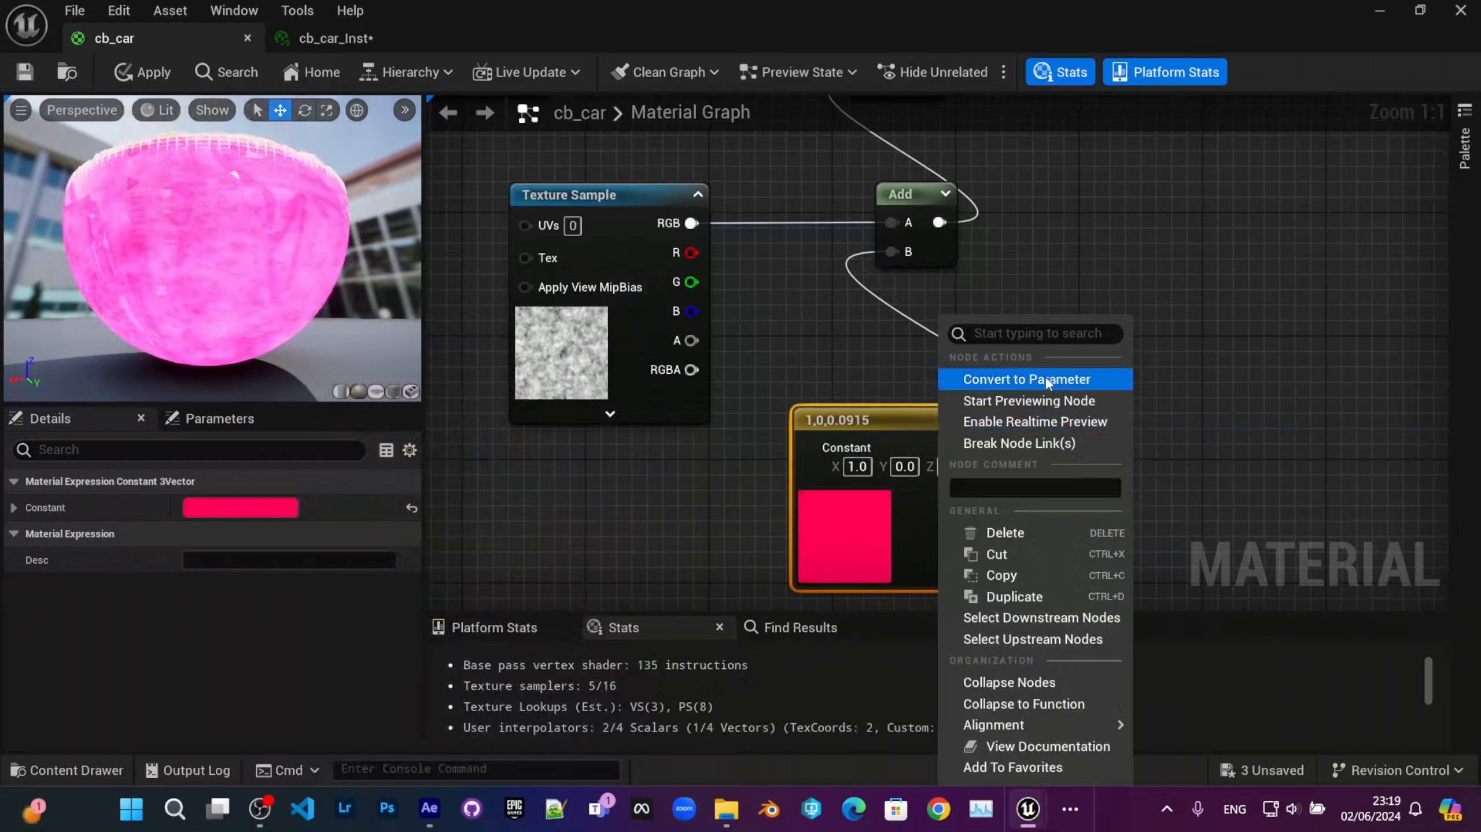
click(1043, 379)
text(Emis)
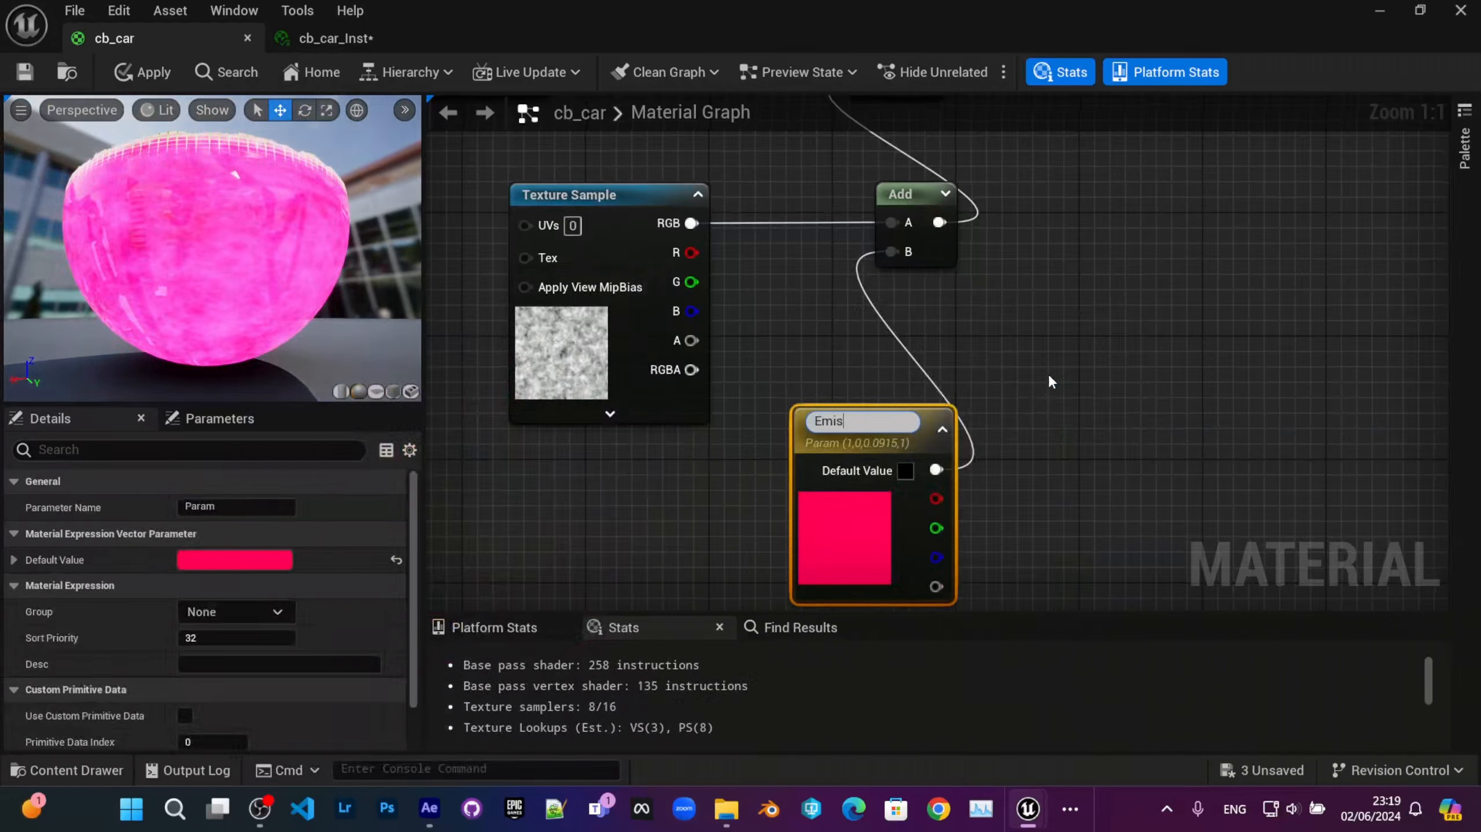
text(siveColo)
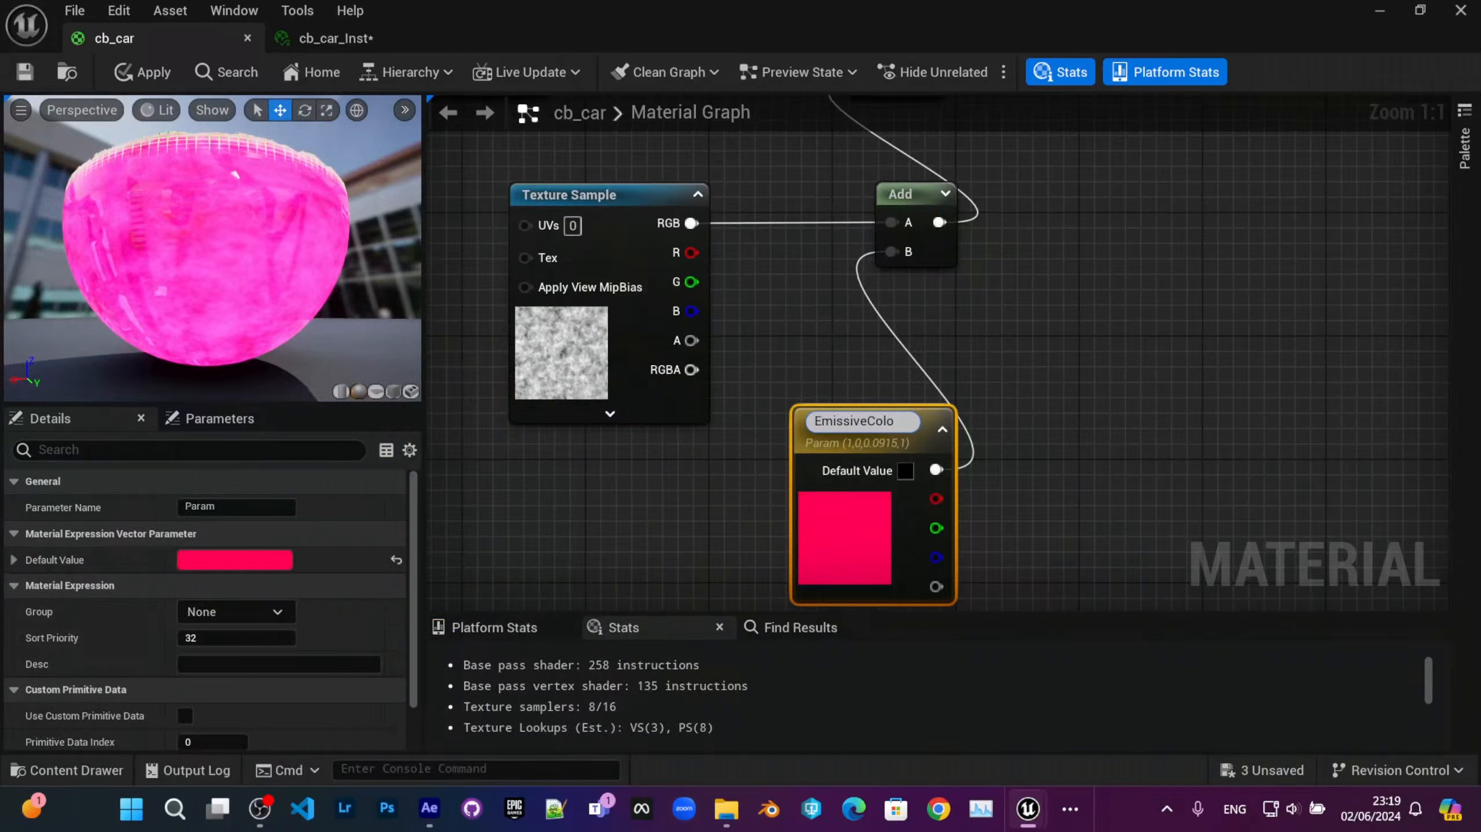
click(846, 531)
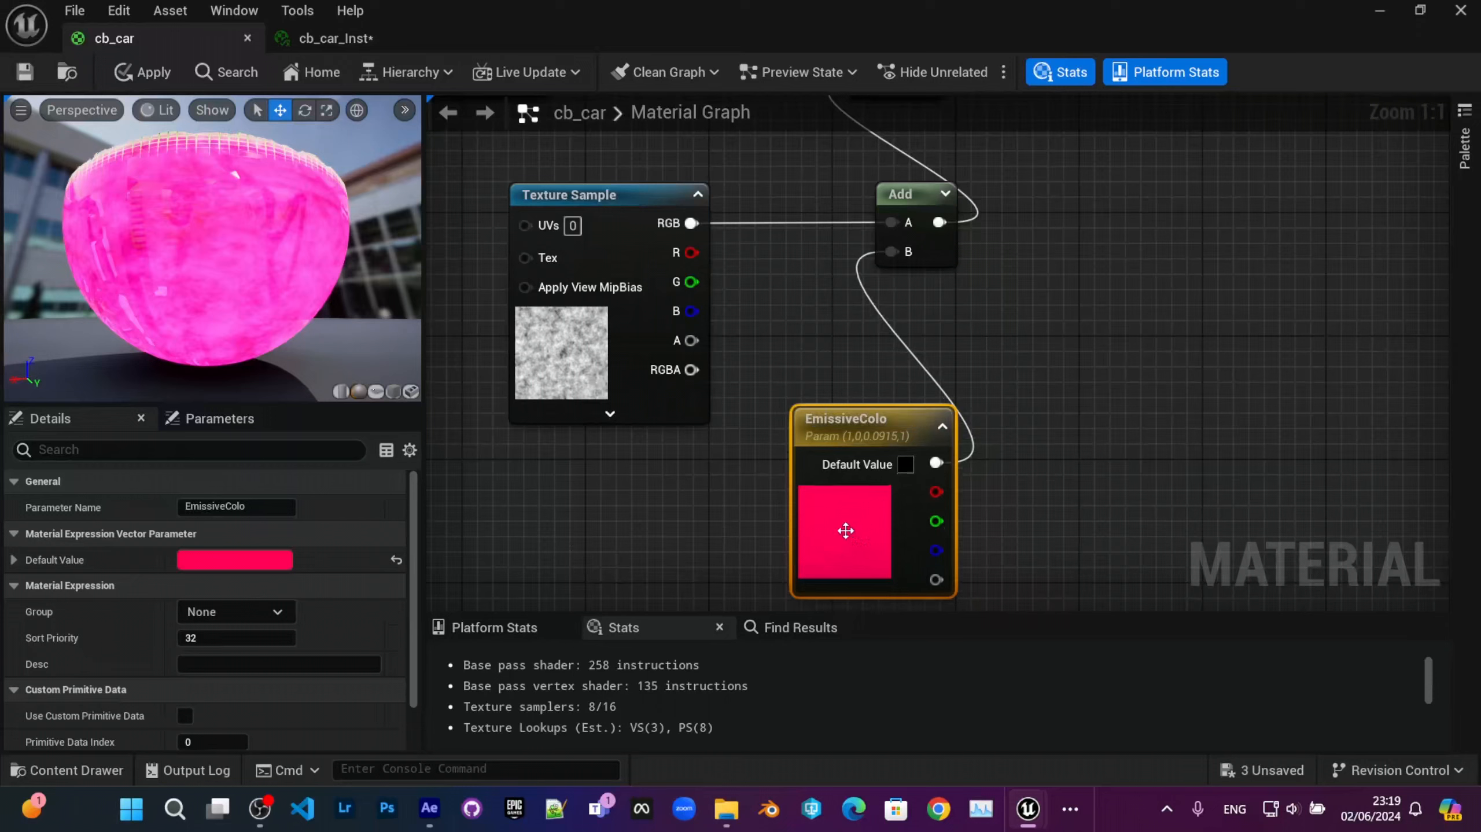
double_click(886, 420)
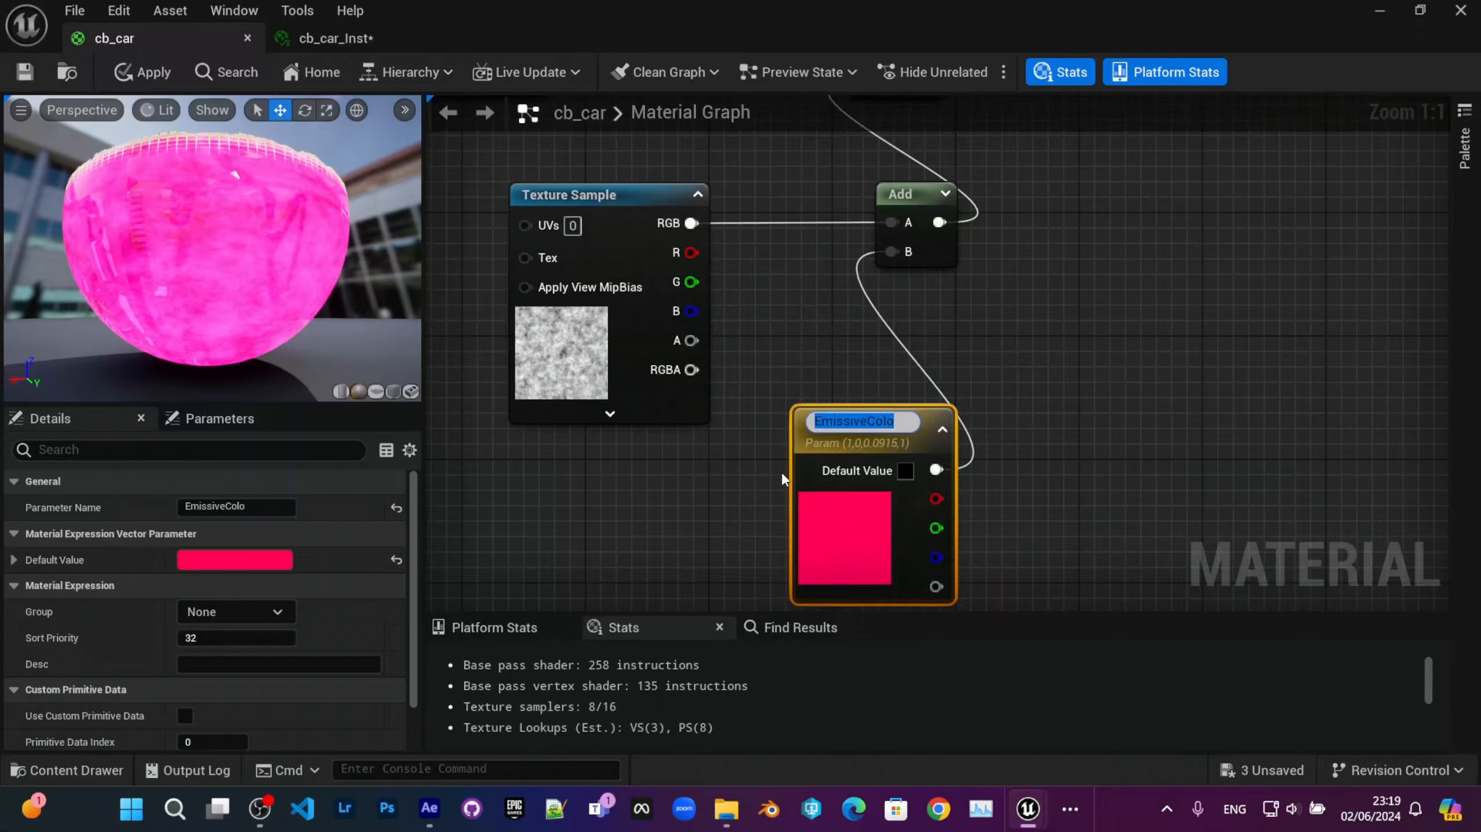
text(DissolveC)
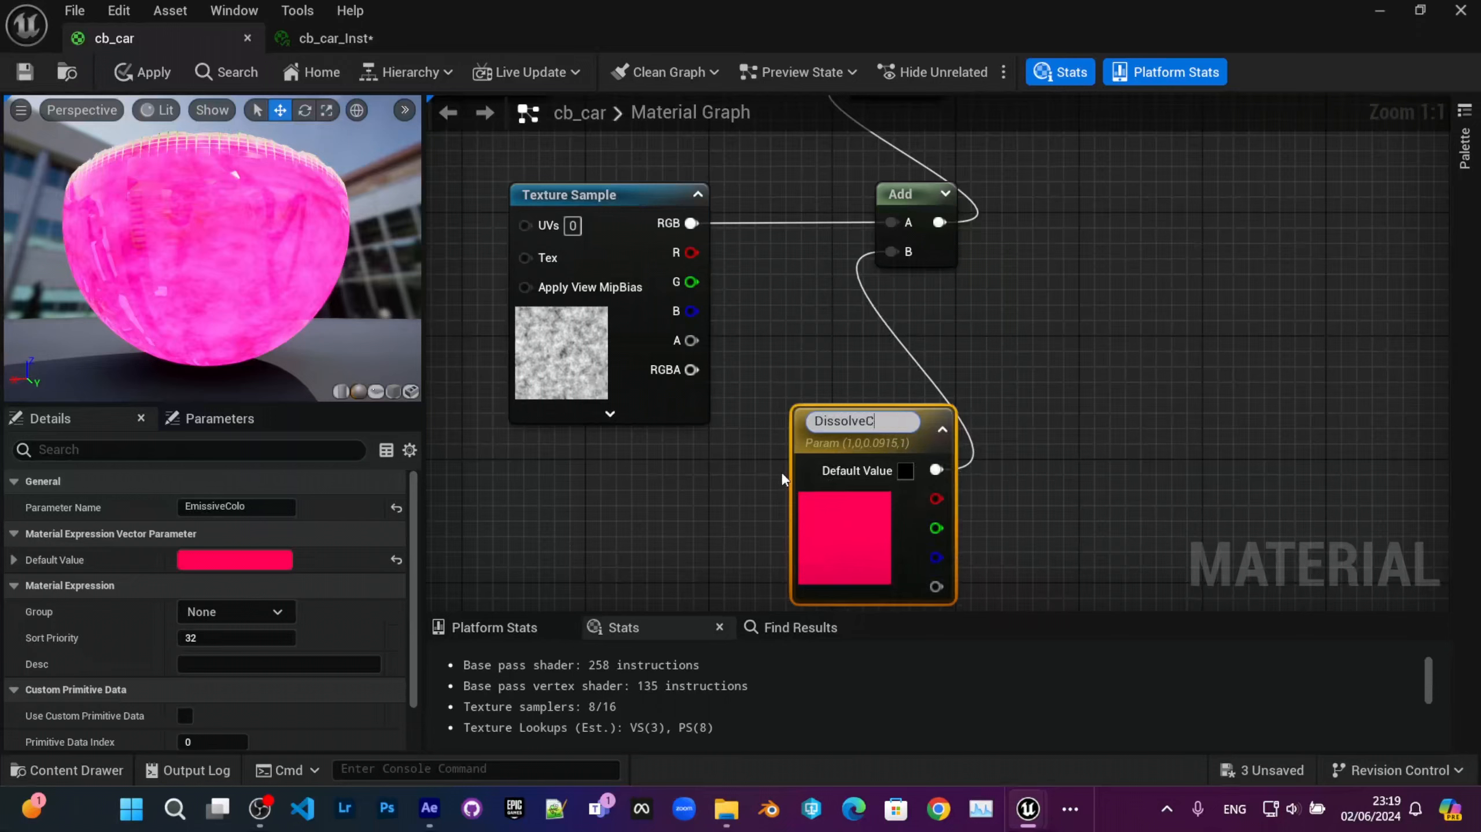
text(olor)
key(Return)
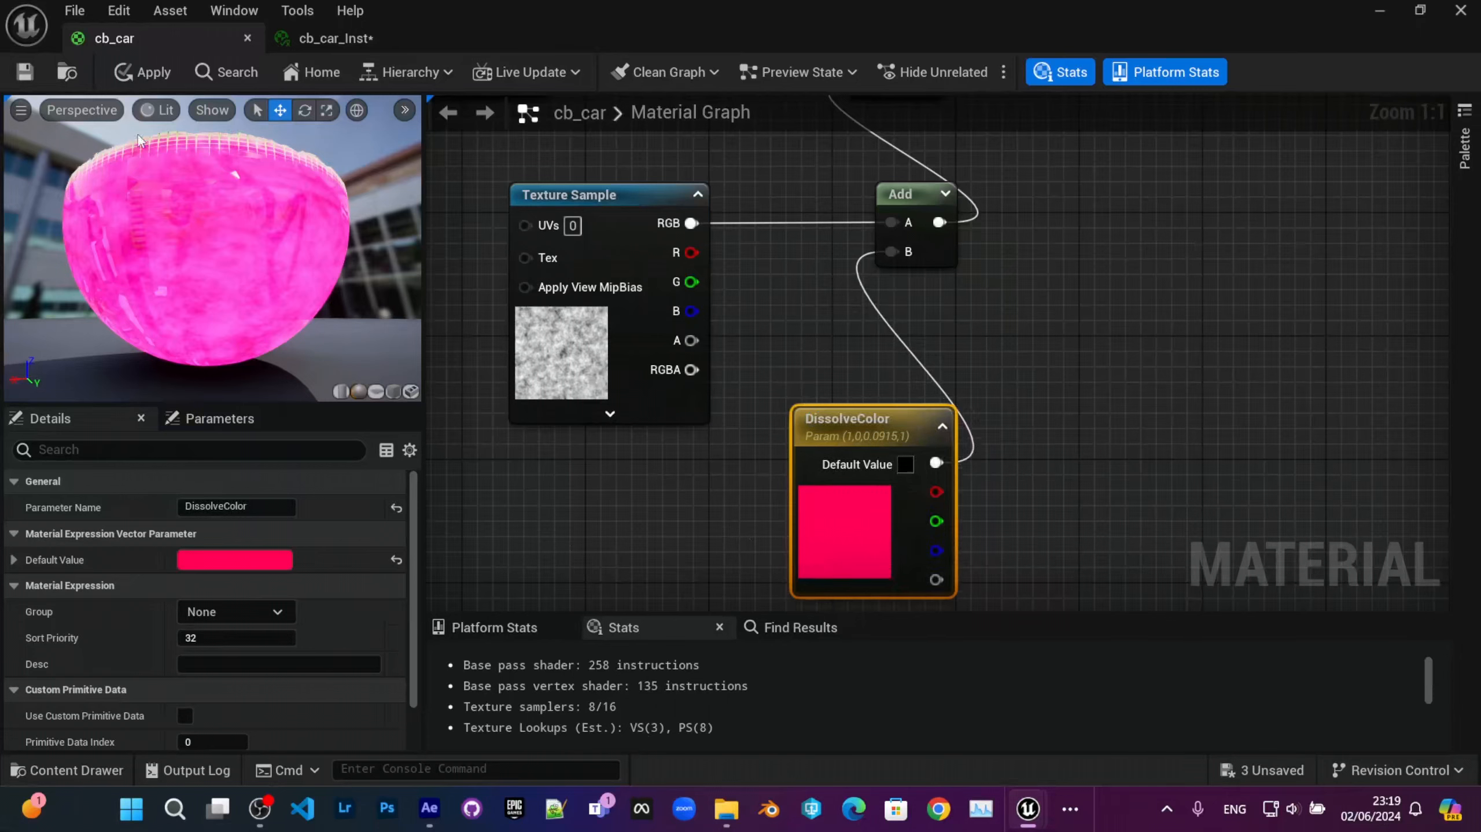
Step: Save the cb_car material and expand the global vector parameters of cb_car_Inst
click(25, 72)
click(376, 38)
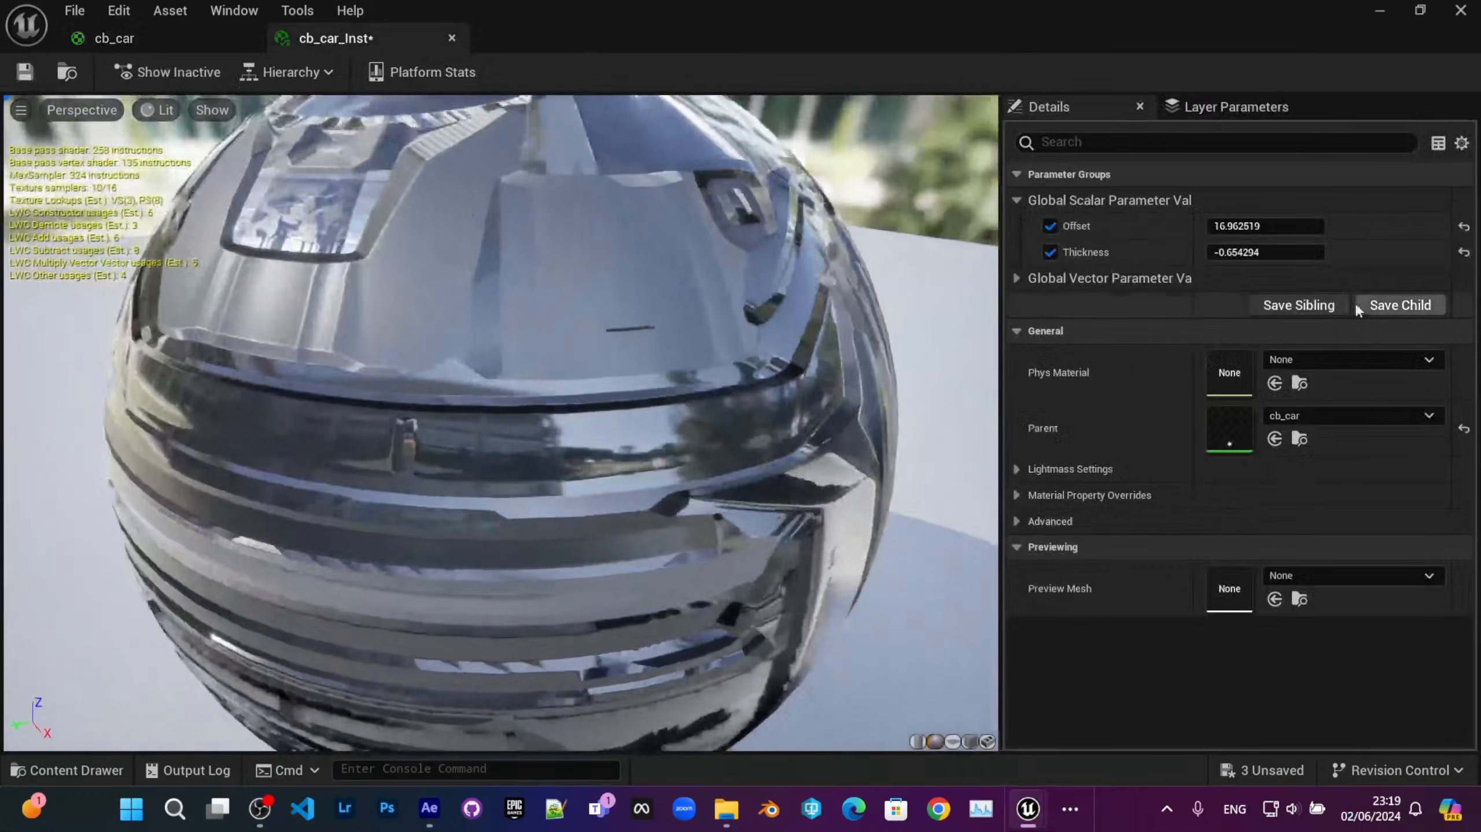
click(1041, 278)
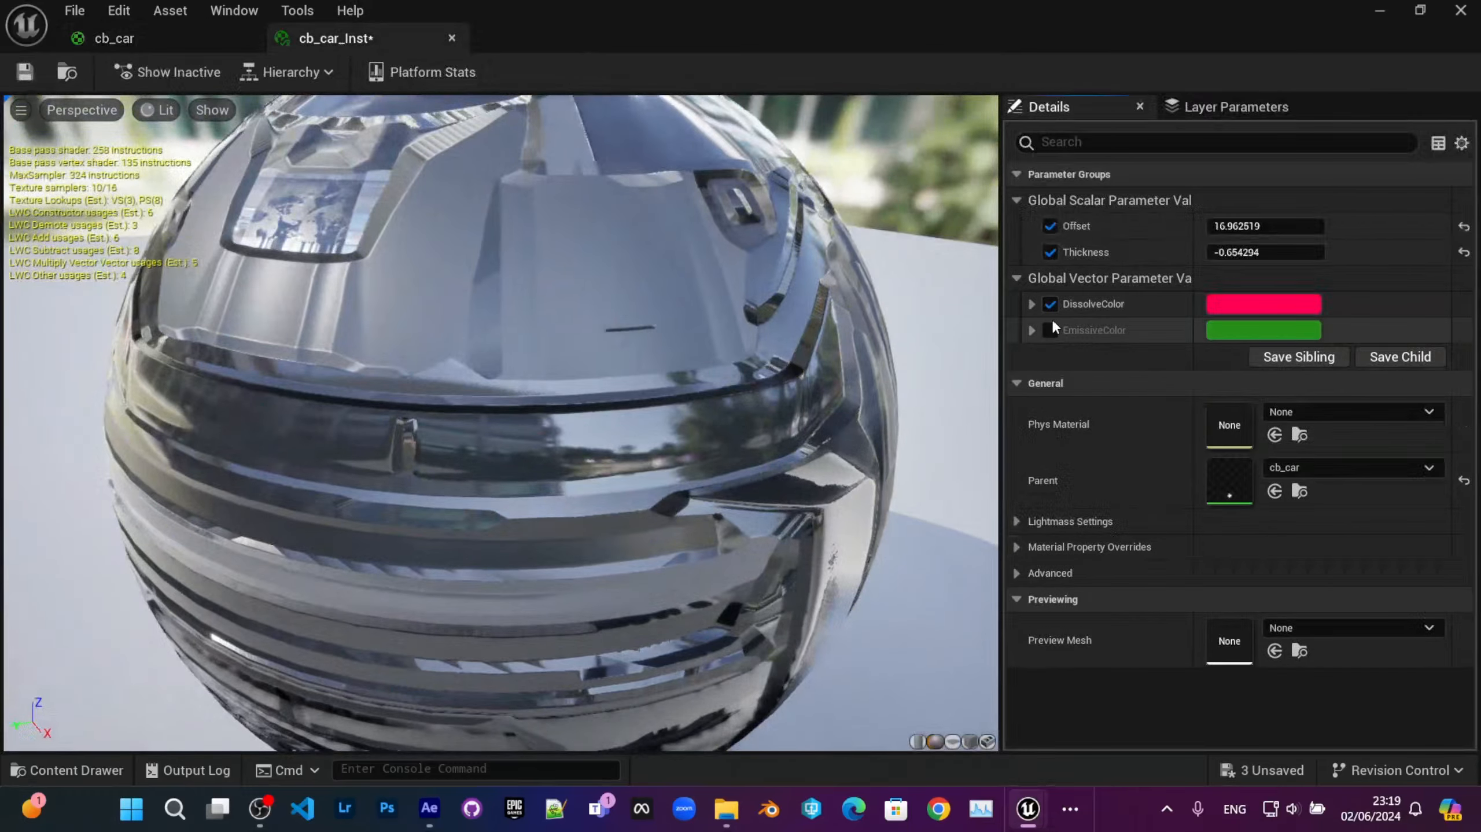
Step: Change the instance's DissolveColor to light blue, and set Thickness to about -0.705 and Offset to about 7.95
drag(1264, 226, 1219, 227)
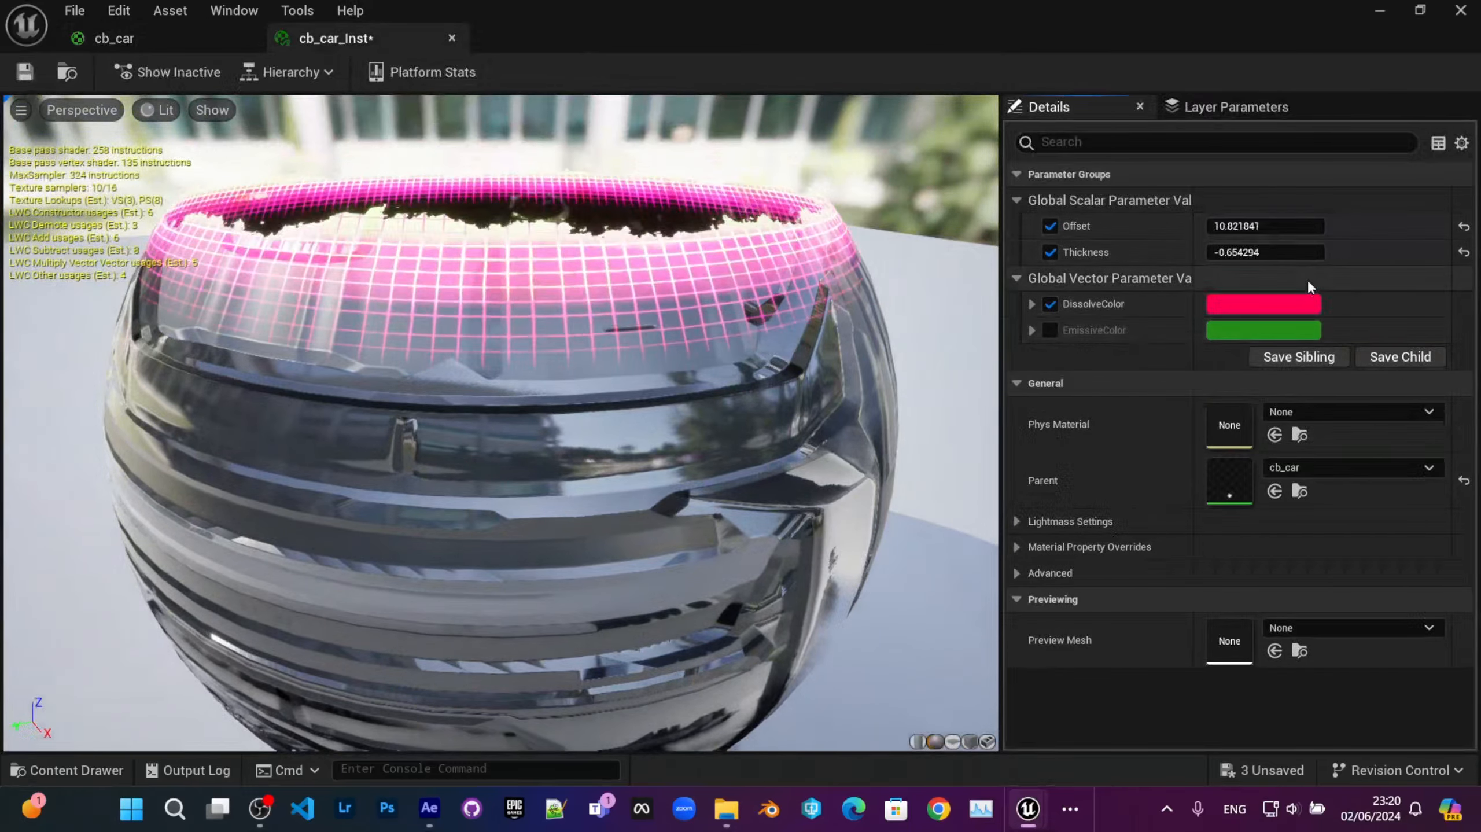
click(1306, 302)
mouse_move(979, 436)
mouse_down()
mouse_move(968, 434)
mouse_move(1012, 400)
mouse_move(927, 469)
mouse_move(959, 504)
mouse_move(980, 475)
mouse_move(1028, 496)
mouse_move(937, 422)
mouse_move(852, 512)
mouse_move(864, 345)
mouse_move(1000, 431)
mouse_move(951, 428)
mouse_up()
click(1140, 750)
drag(1287, 255, 1256, 226)
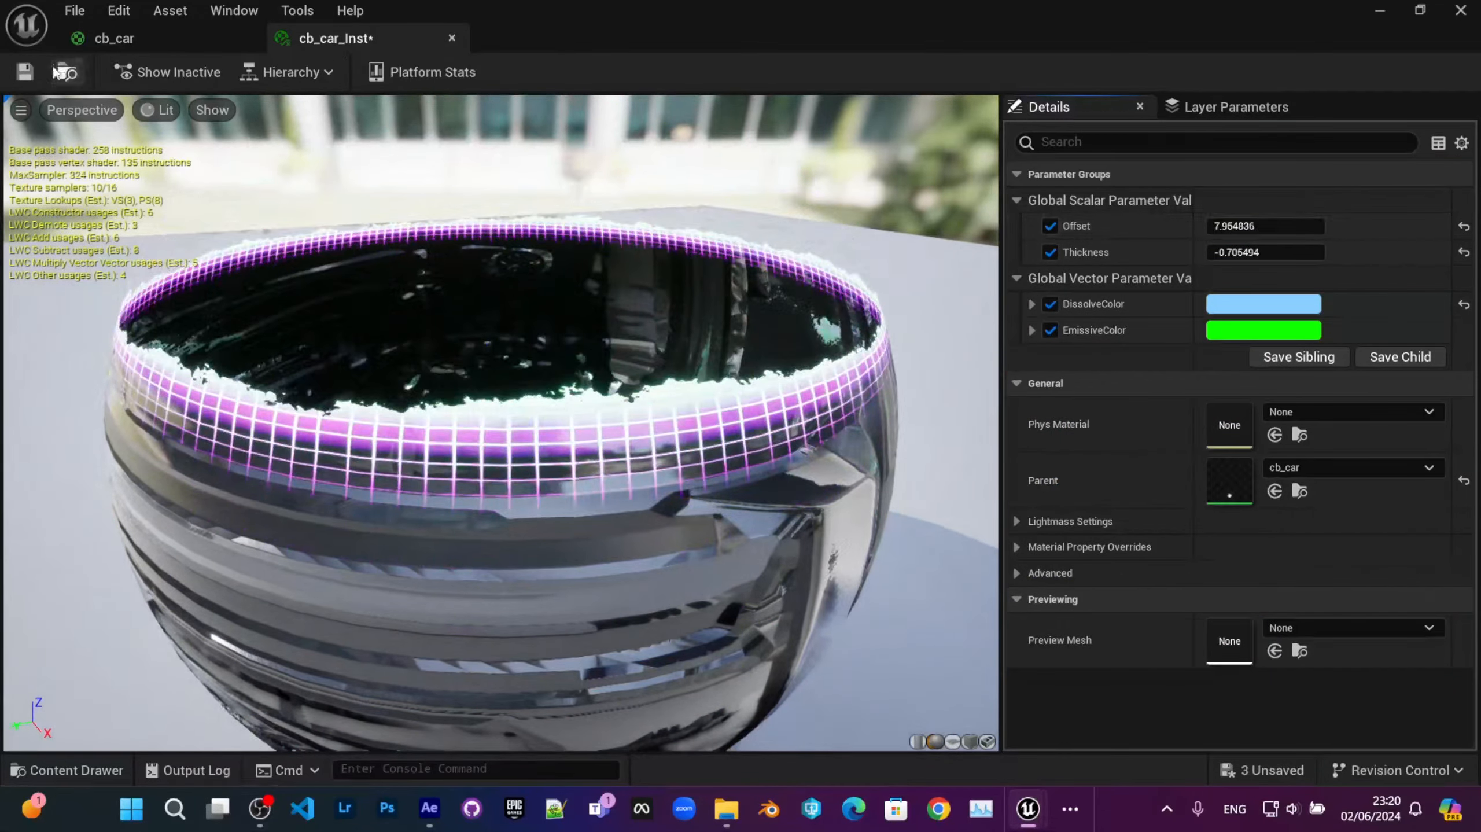
Step: Set the instance's Offset to about 7.73 with the car visible in the level viewport
click(114, 37)
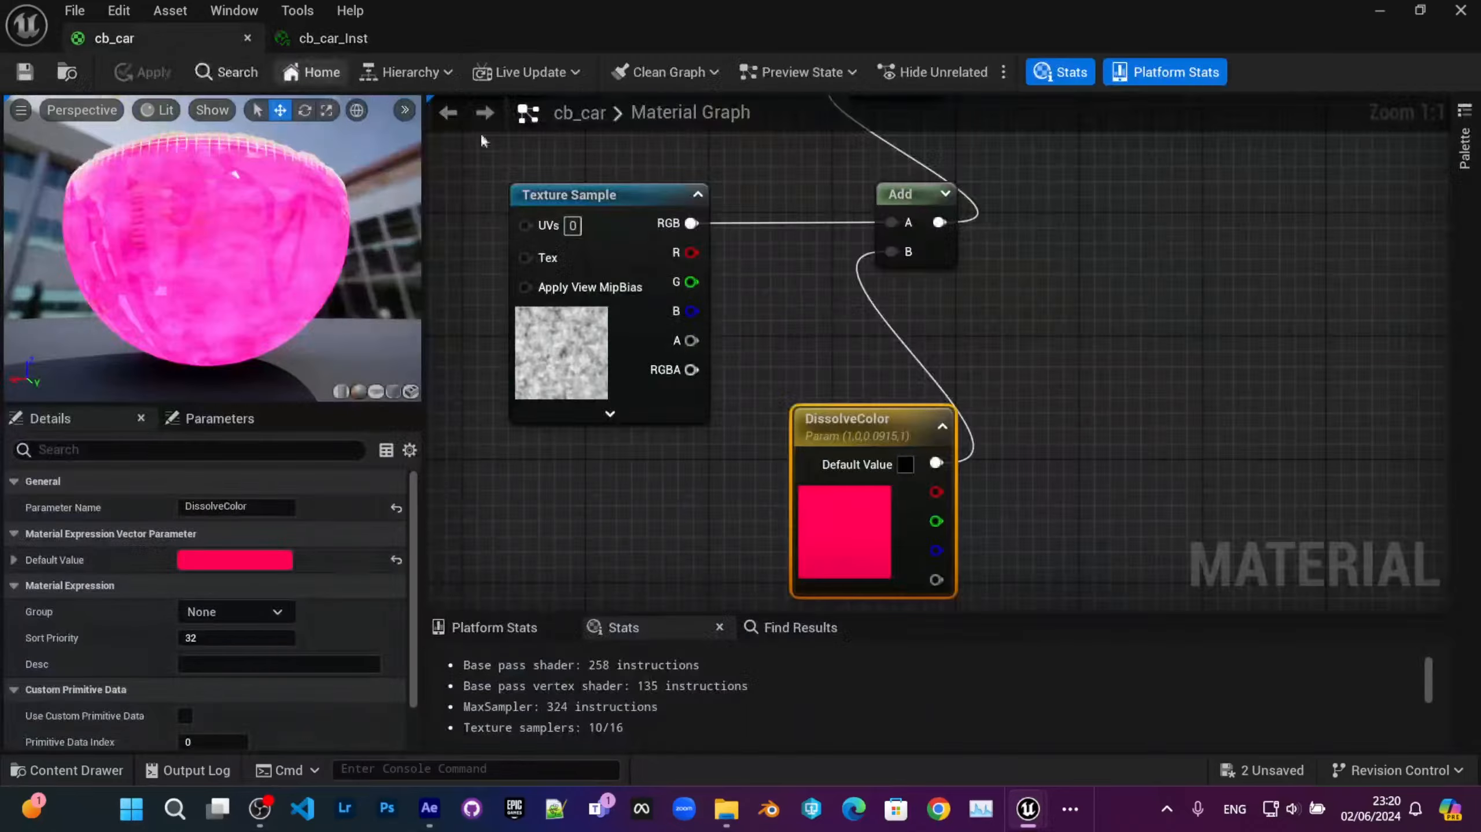
drag(1232, 22, 1188, 831)
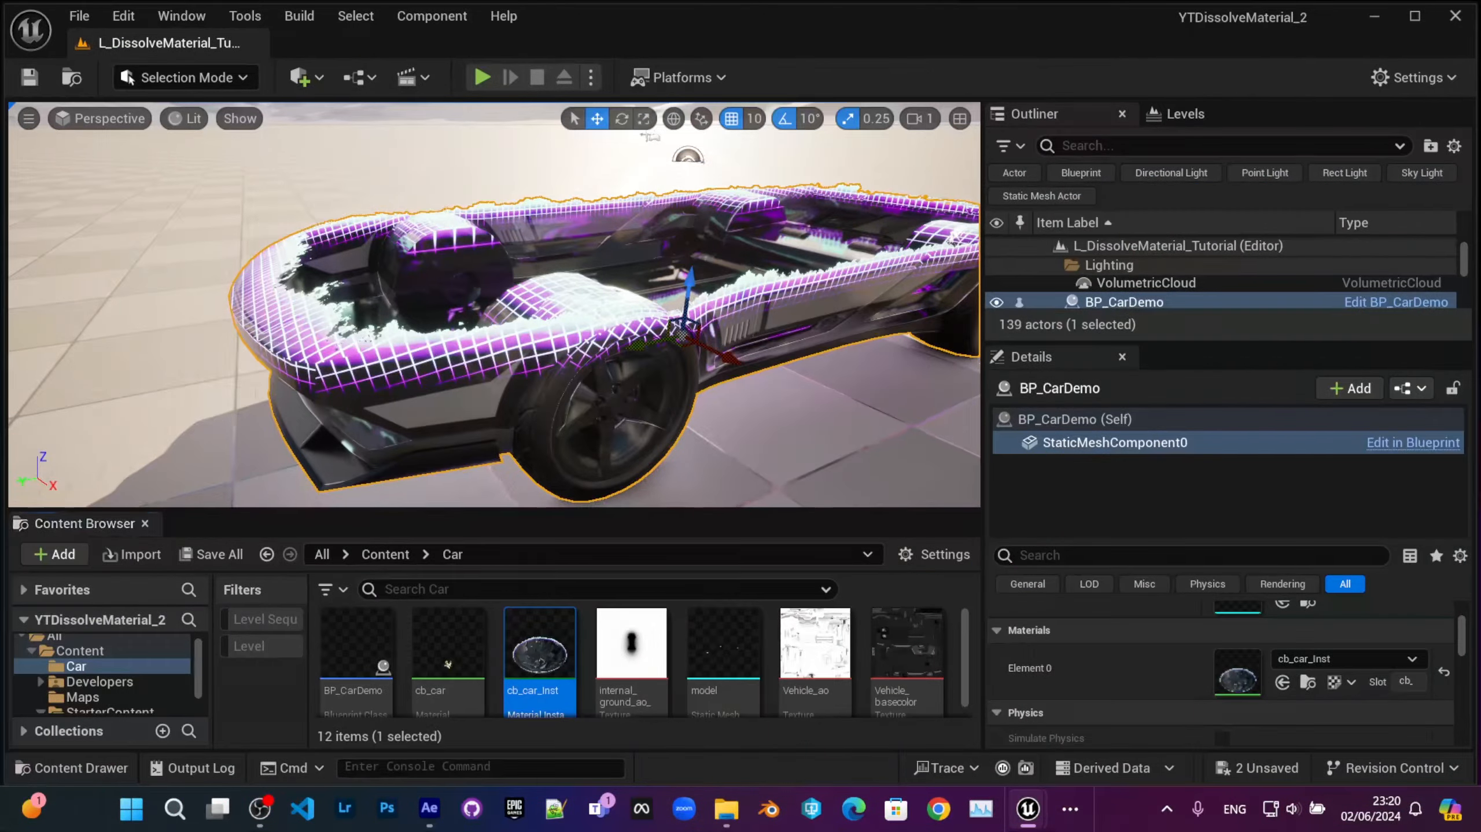
drag(0, 213, 111, 195)
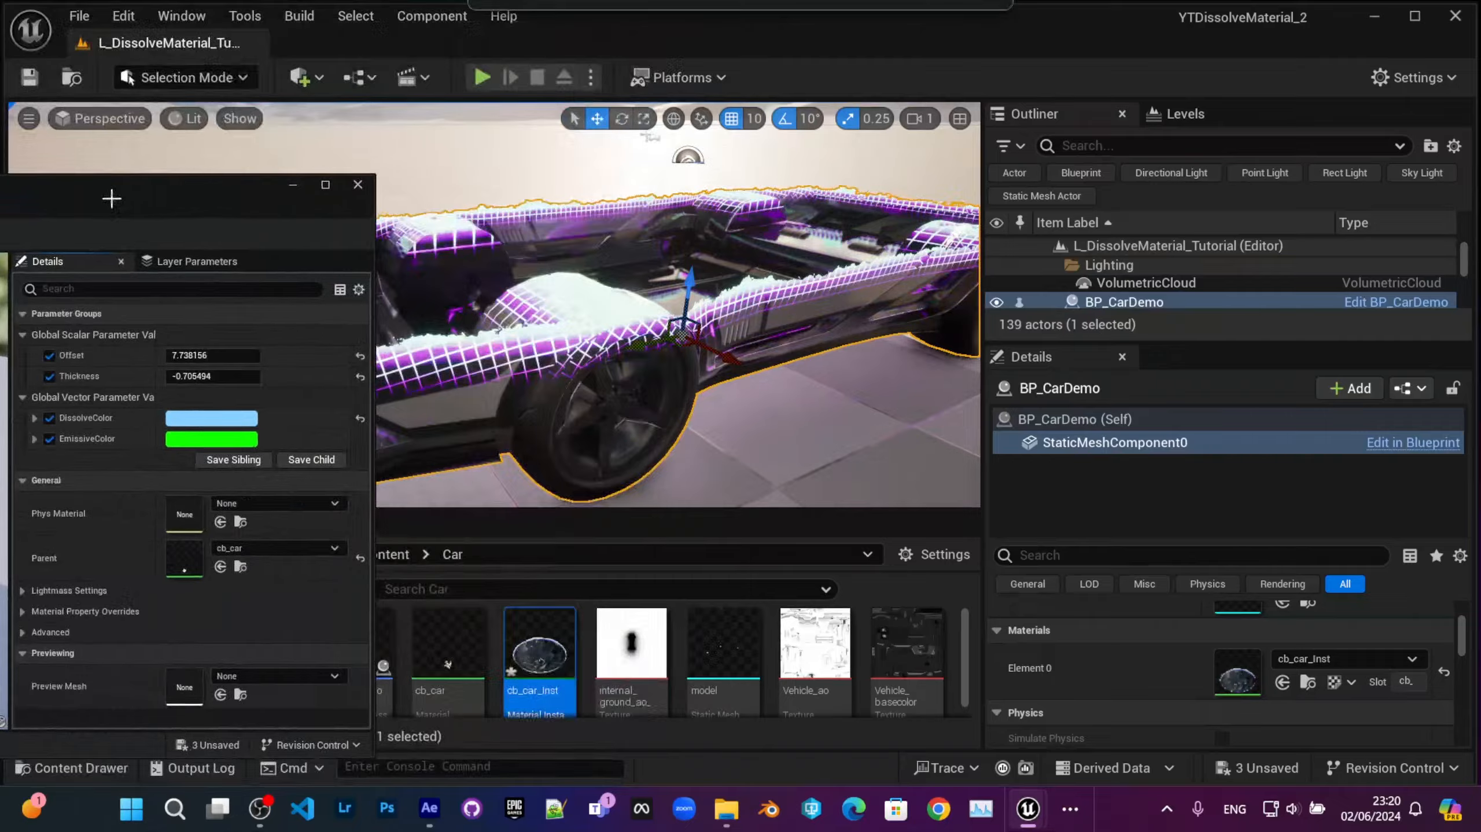
mouse_move(233, 355)
mouse_down()
mouse_move(186, 355)
mouse_move(257, 355)
mouse_up()
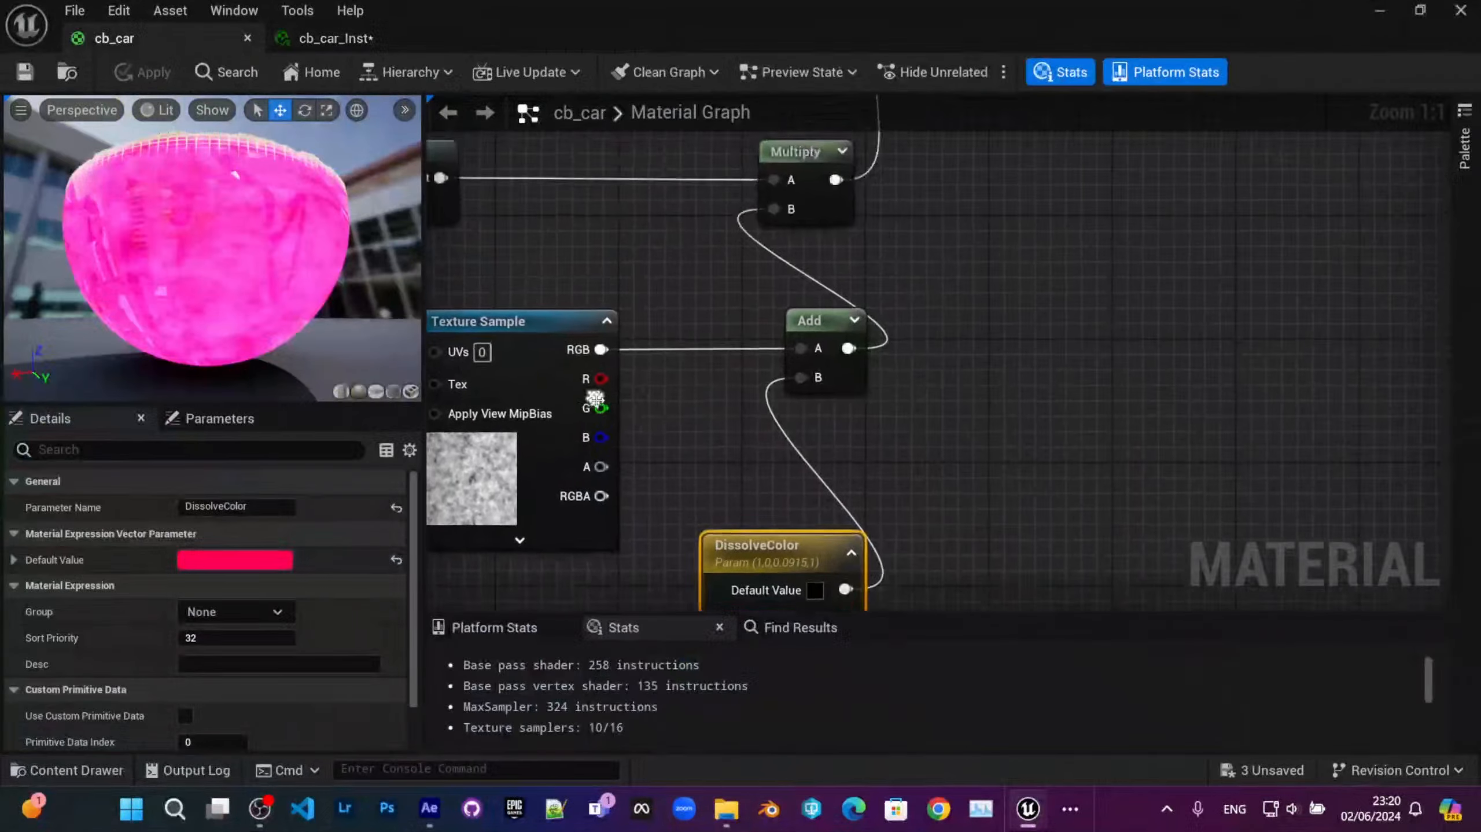
Step: Shift the noise Texture Sample, Add and DissolveColor nodes closer beneath the CheapContrast node in the cb_car graph
scroll(677, 390, down, 3)
right_drag(677, 390, 794, 446)
scroll(794, 446, down, 2)
right_drag(949, 372, 1118, 423)
scroll(988, 484, up, 2)
mouse_move(988, 485)
right_down()
mouse_move(940, 448)
mouse_move(991, 297)
right_up()
click(1138, 408)
drag(993, 513, 979, 455)
drag(1117, 522, 820, 315)
drag(846, 395, 724, 382)
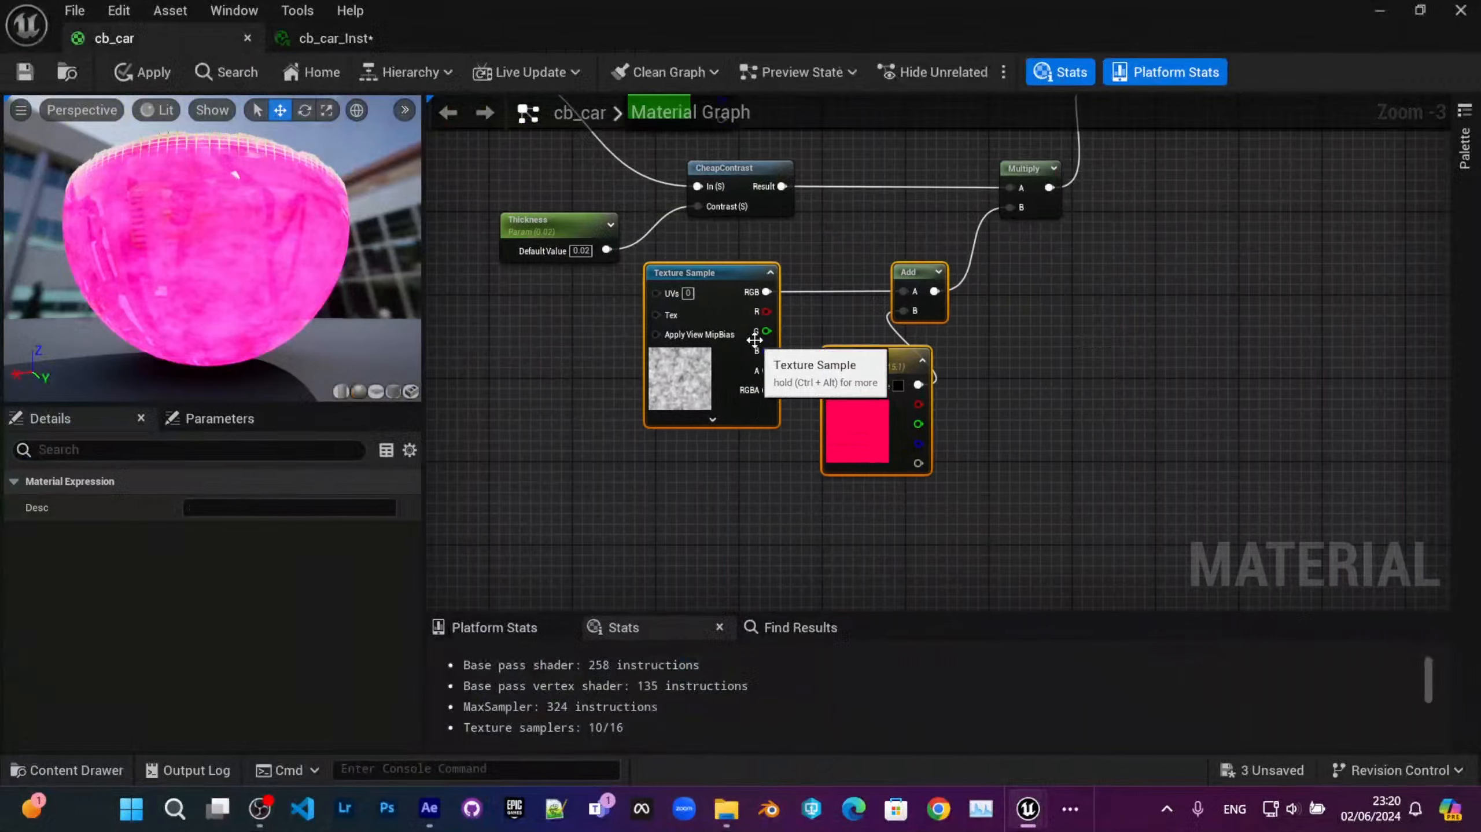
Step: Enlarge the material graph area by shrinking the Stats panel and narrowing the preview and Details panels
scroll(754, 338, down, 2)
right_drag(754, 338, 768, 507)
right_drag(799, 443, 851, 407)
scroll(769, 498, up, 2)
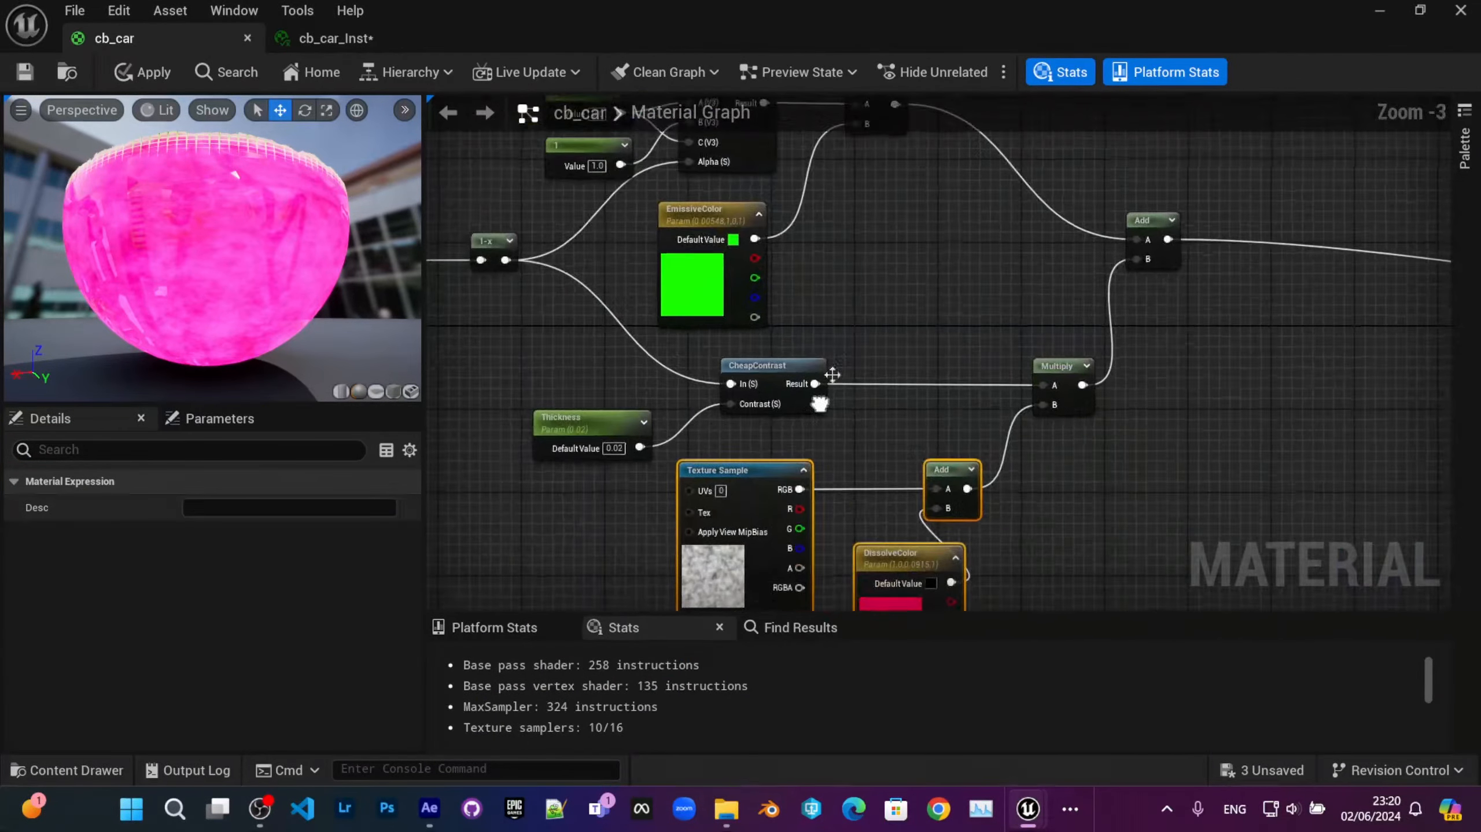
drag(621, 611, 621, 637)
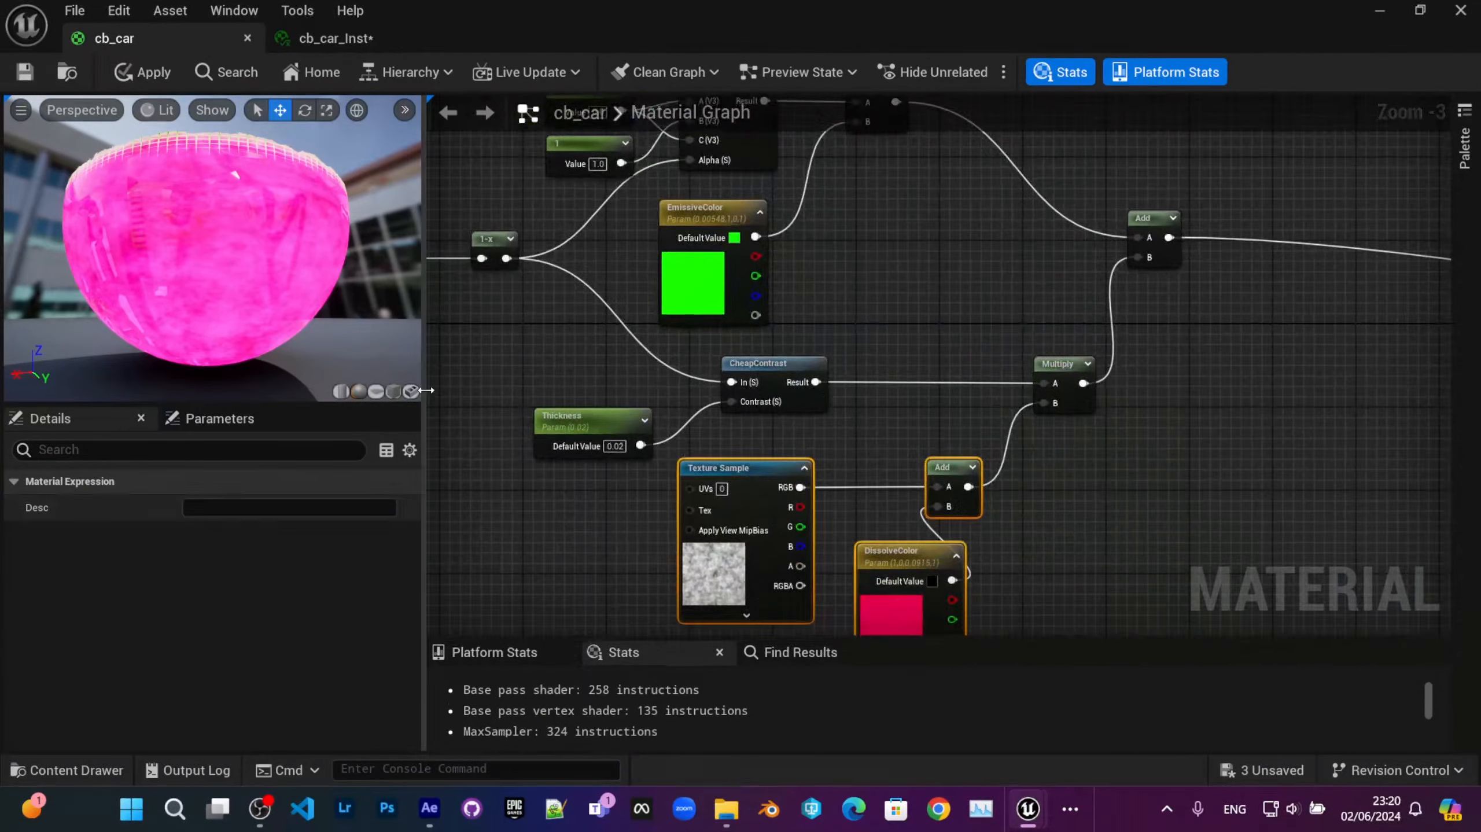
drag(426, 390, 363, 390)
right_drag(586, 323, 615, 383)
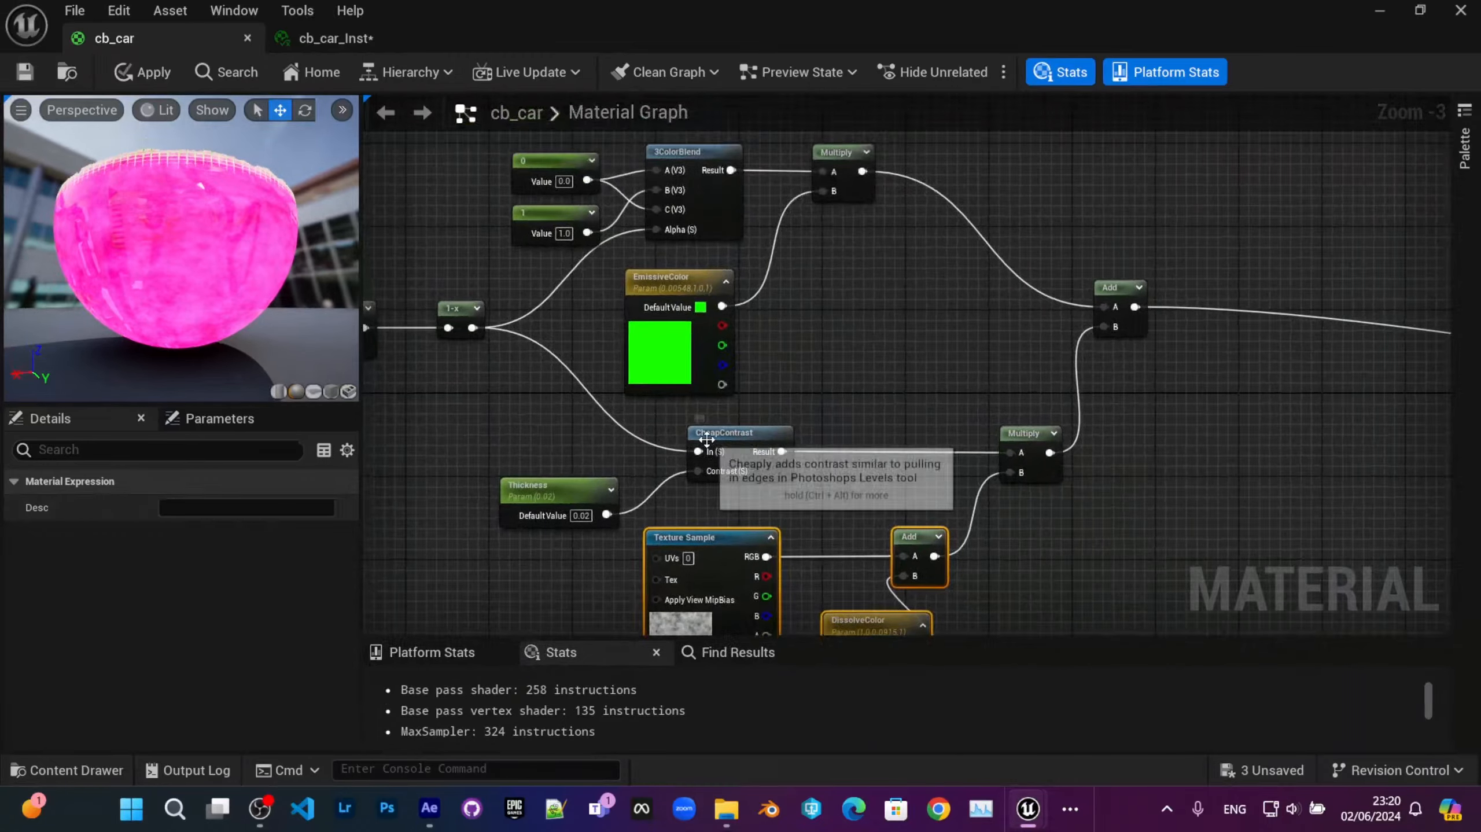
Step: Examine the opacity mask chain from Absolute World Position to 1-x, including its Offset parameter
right_drag(707, 440, 694, 289)
right_drag(1014, 371, 1442, 492)
right_drag(886, 463, 1347, 461)
right_drag(1047, 466, 777, 390)
click(906, 383)
right_drag(900, 512, 877, 261)
scroll(833, 277, down, 2)
right_drag(789, 464, 615, 209)
scroll(919, 327, up, 2)
right_drag(919, 328, 638, 418)
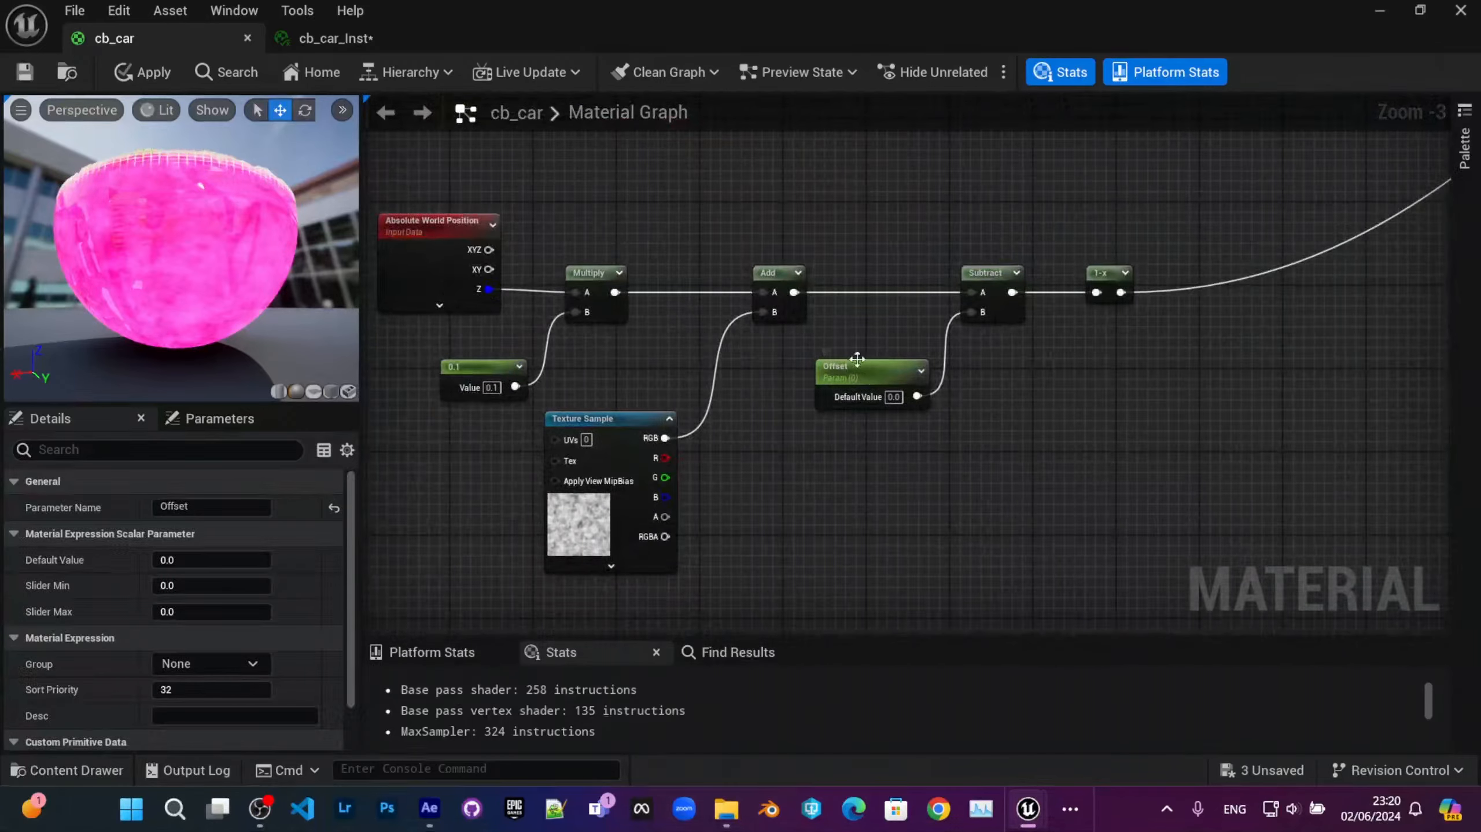
right_drag(893, 402, 912, 439)
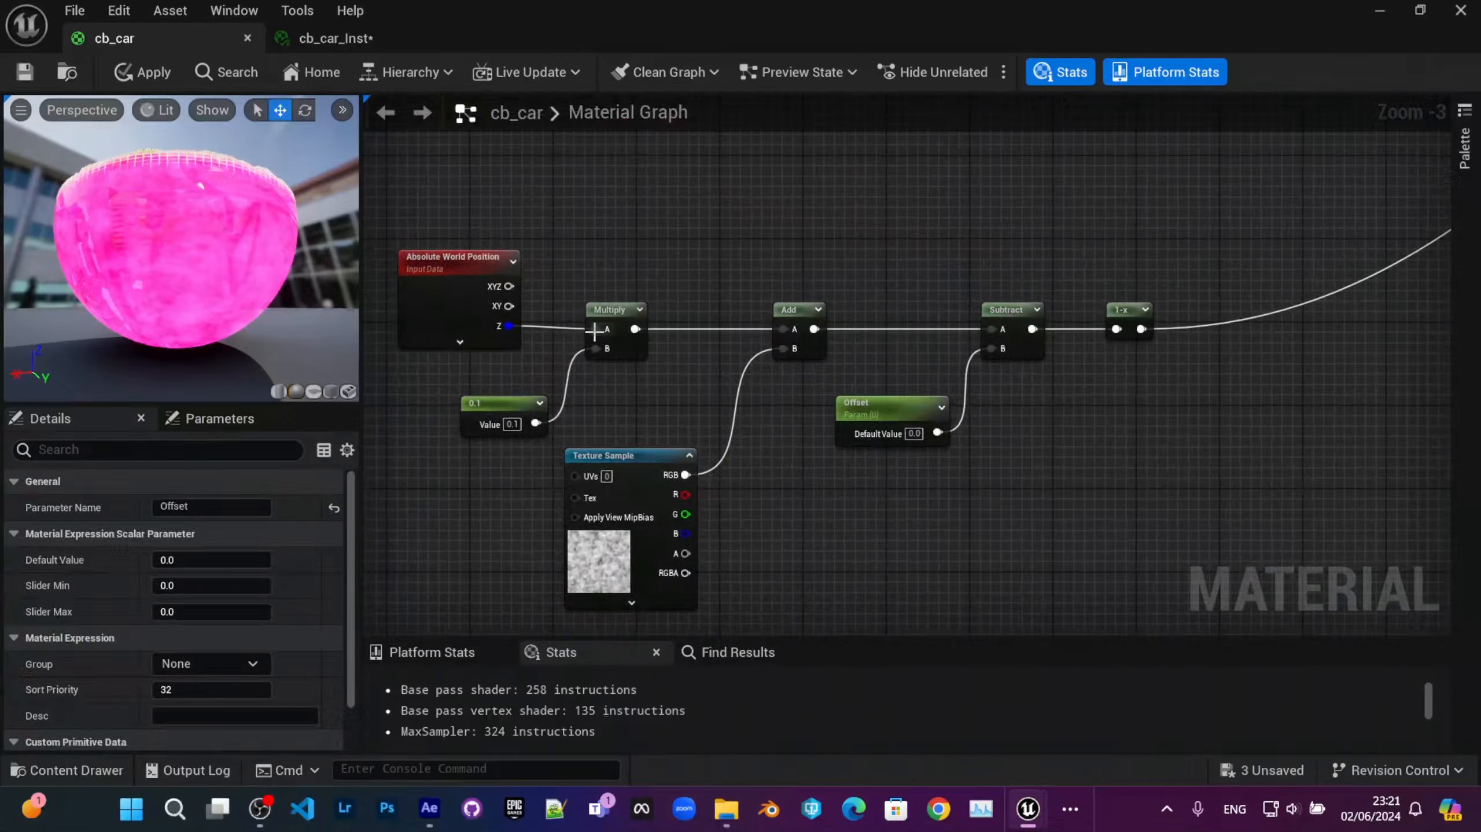
right_drag(800, 300, 735, 202)
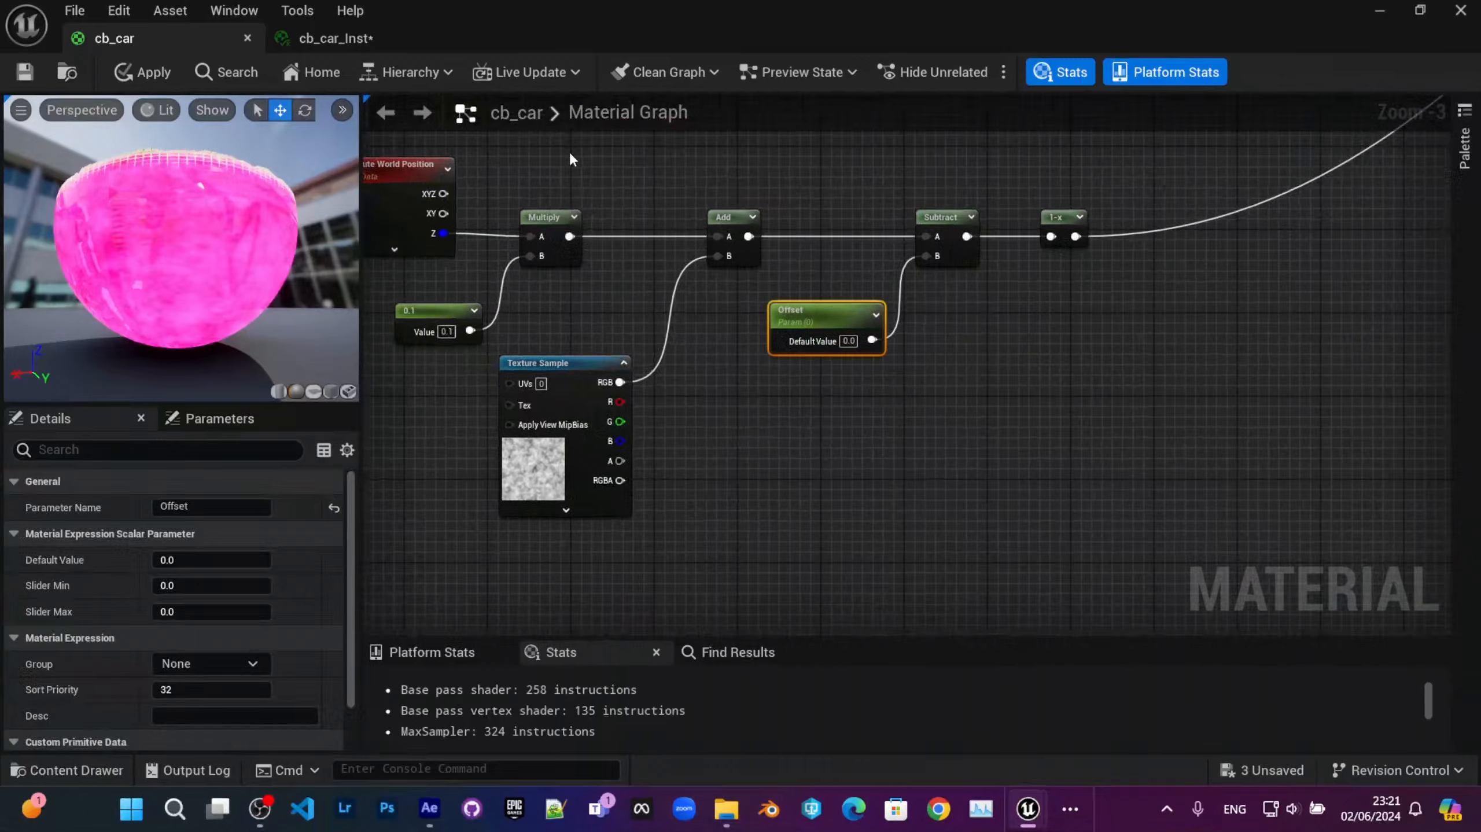
Step: Examine how the Offset and Thickness parameters drive the upper emissive chain through 1-x and CheapContrast
right_drag(569, 153, 751, 594)
right_drag(544, 140, 747, 395)
click(470, 357)
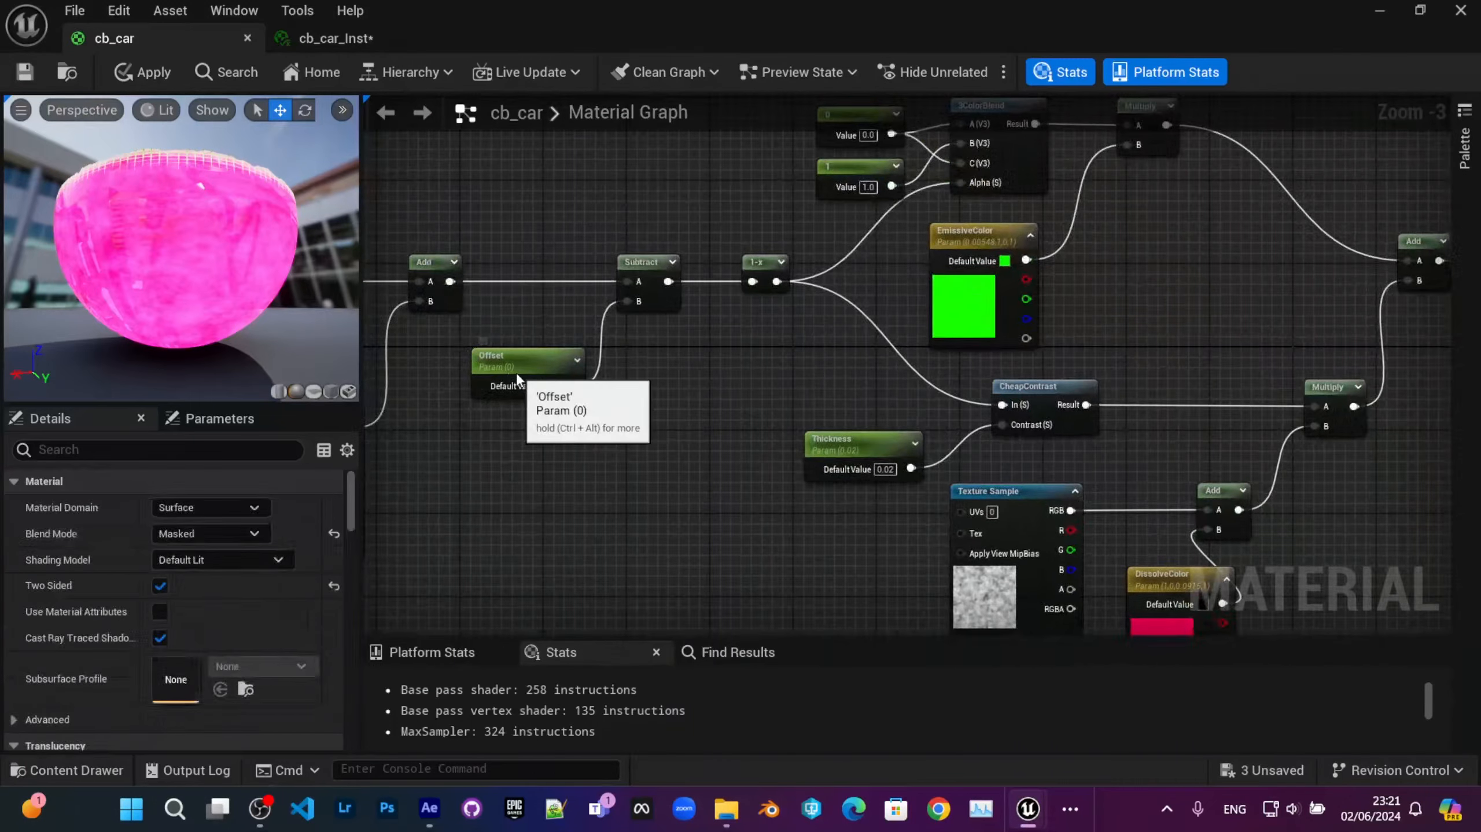
click(517, 372)
right_drag(497, 368, 714, 395)
right_drag(590, 490, 876, 433)
right_drag(1100, 460, 548, 383)
scroll(574, 389, up, 2)
click(862, 326)
right_drag(988, 287, 783, 369)
Step: Set Thickness to about -0.622 in cb_car_Inst and return to the cb_car material graph
click(336, 39)
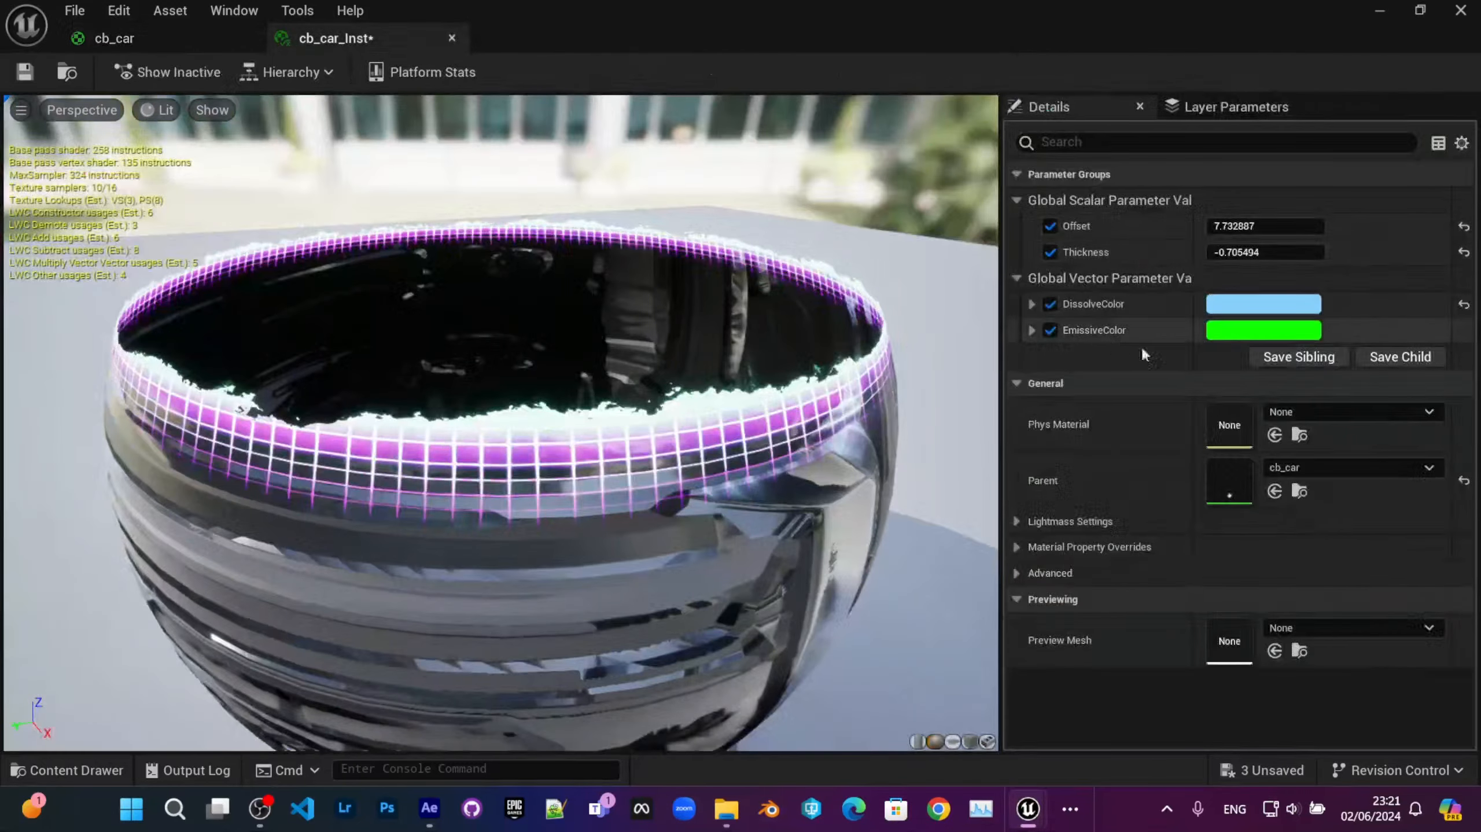
mouse_move(1253, 250)
mouse_down()
mouse_move(1281, 251)
mouse_move(1267, 251)
mouse_up()
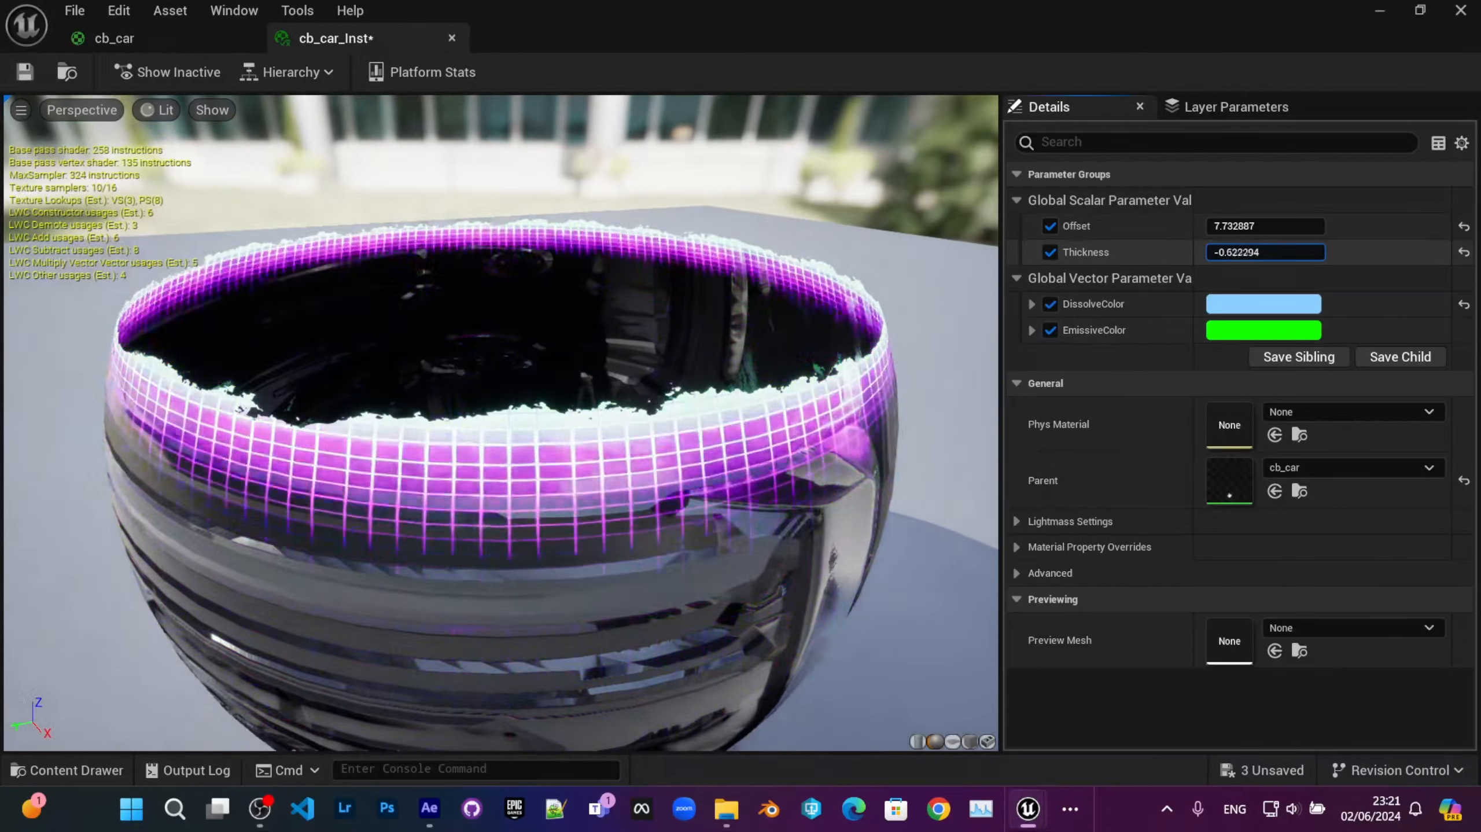
click(114, 38)
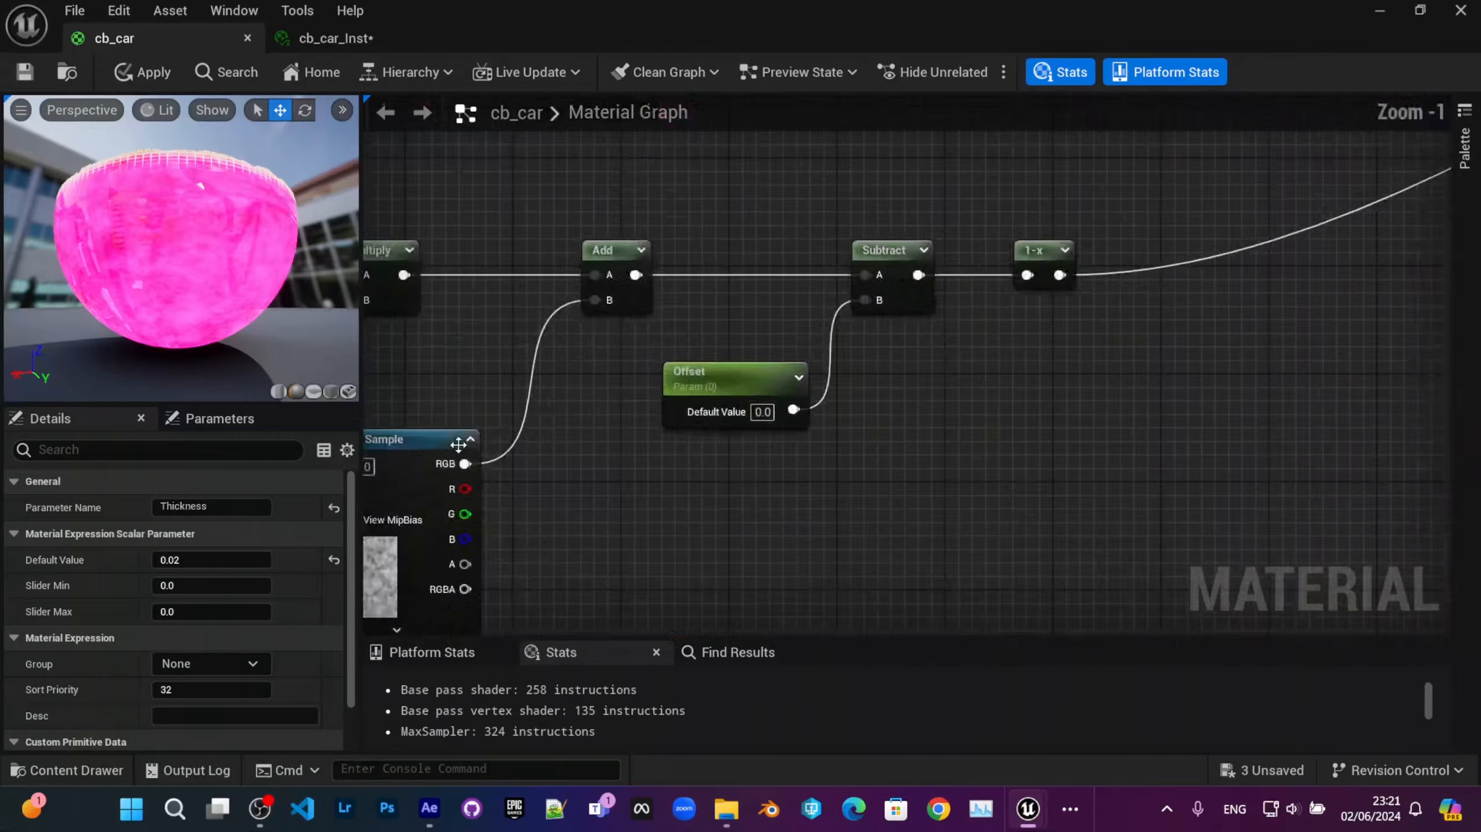
Step: Move the whole opacity mask chain, from Absolute World Position to 1-x, further left in the graph
right_drag(702, 410, 914, 376)
scroll(1042, 390, down, 2)
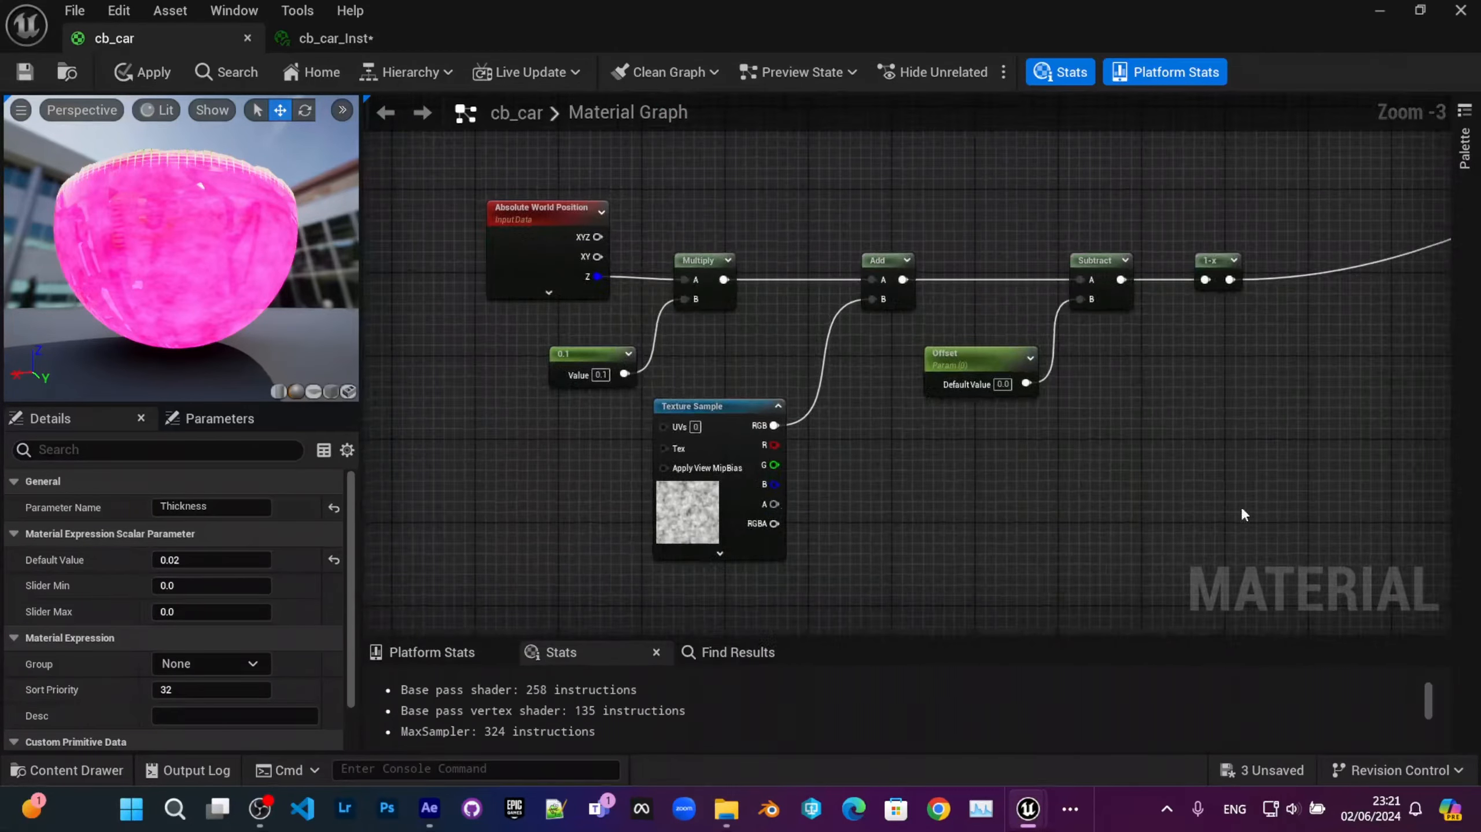
drag(1241, 505, 416, 248)
right_drag(542, 273, 840, 261)
drag(723, 241, 565, 218)
right_drag(1211, 436, 880, 423)
click(963, 298)
right_drag(962, 296, 811, 492)
scroll(810, 492, down, 2)
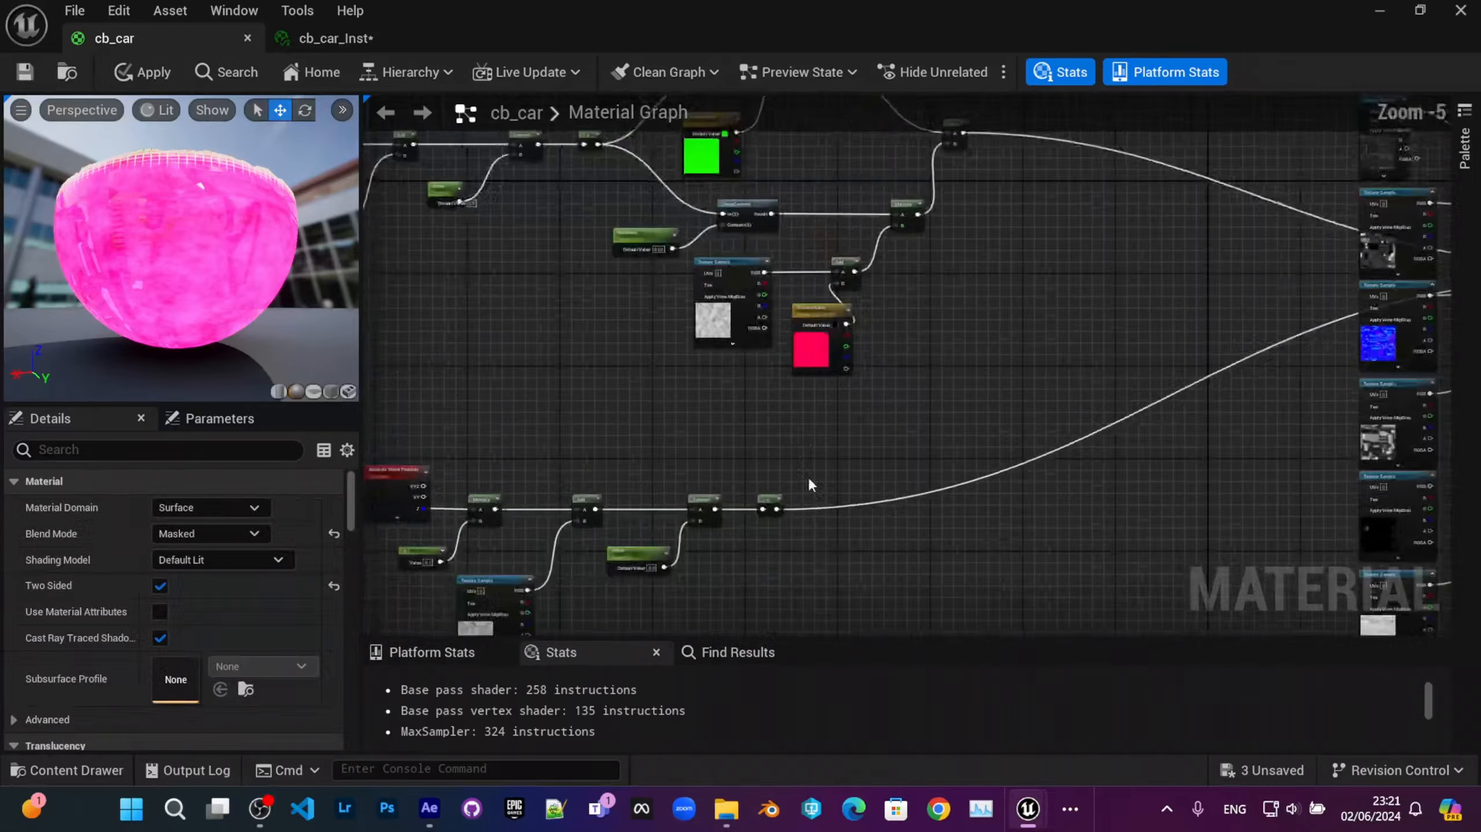
right_drag(731, 526, 823, 225)
scroll(699, 402, up, 2)
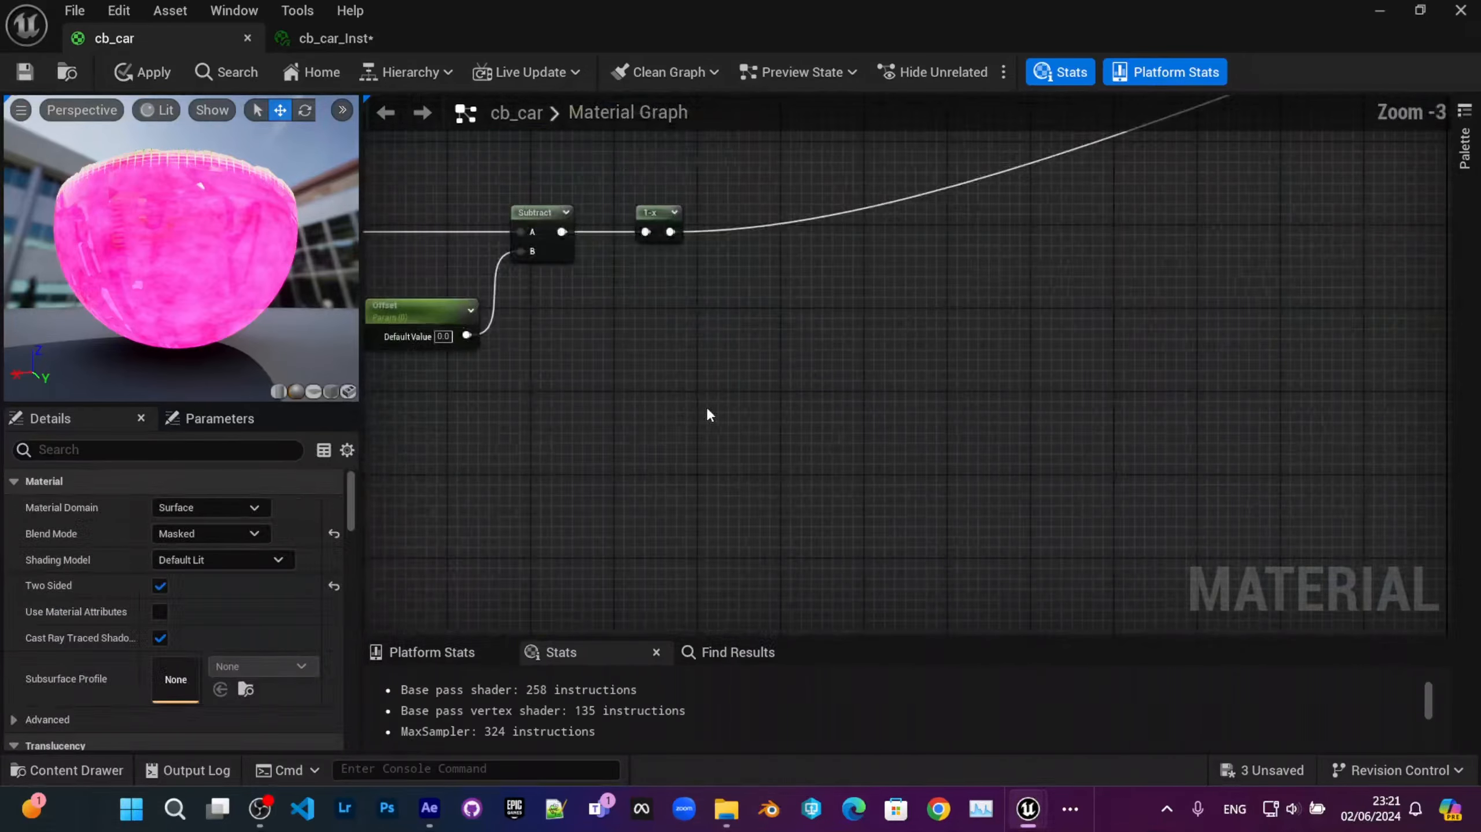
right_drag(699, 402, 784, 451)
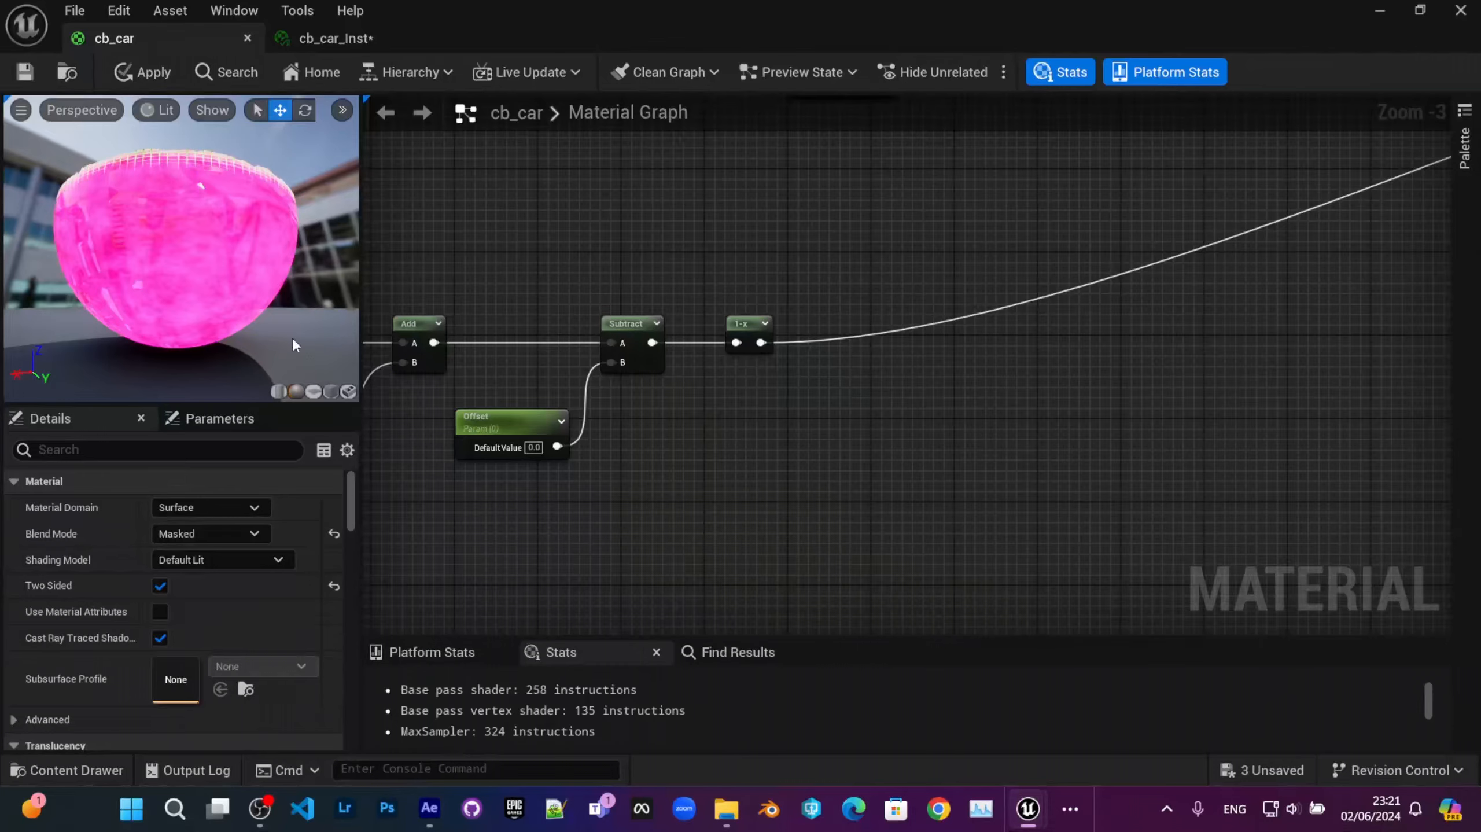
Step: Copy the 0 and 1 constants with 3ColorBlend and paste them below the opacity mask chain's 1-x output
right_drag(890, 405, 813, 542)
scroll(781, 466, down, 3)
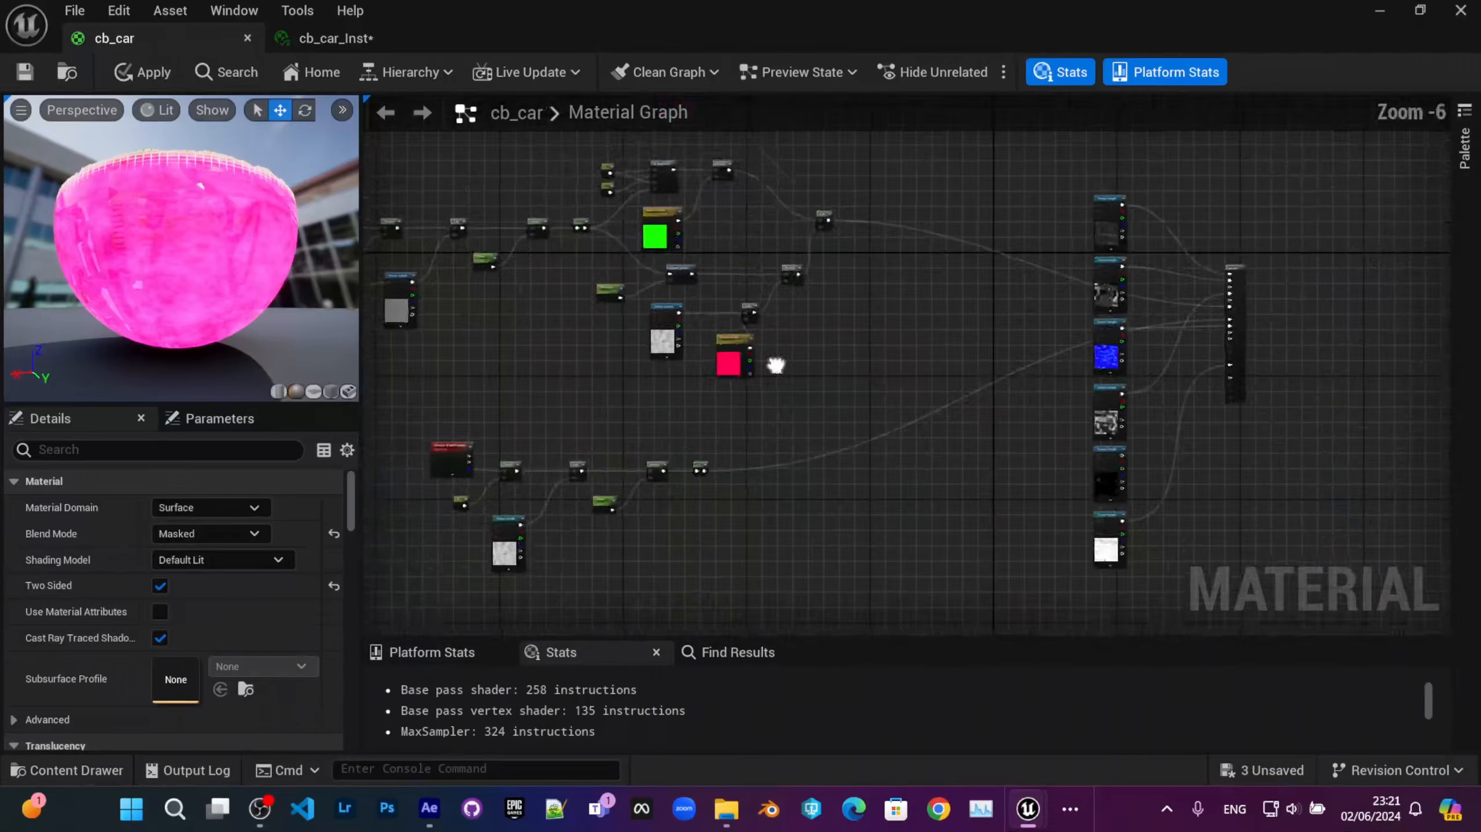
right_drag(777, 364, 773, 489)
scroll(744, 440, up, 3)
right_drag(605, 317, 732, 456)
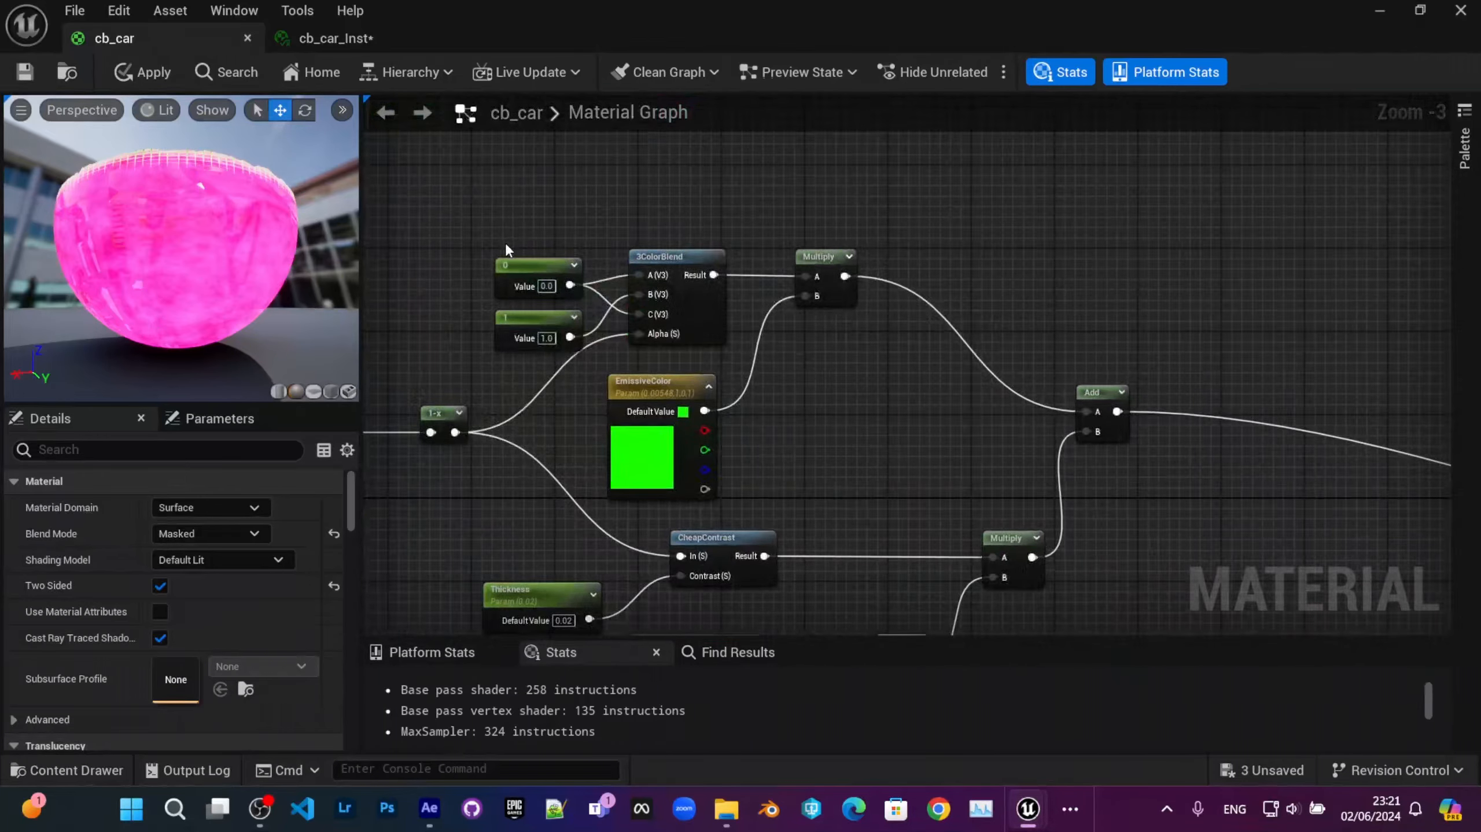
right_drag(505, 241, 581, 240)
scroll(545, 414, up, 1)
drag(643, 244, 794, 293)
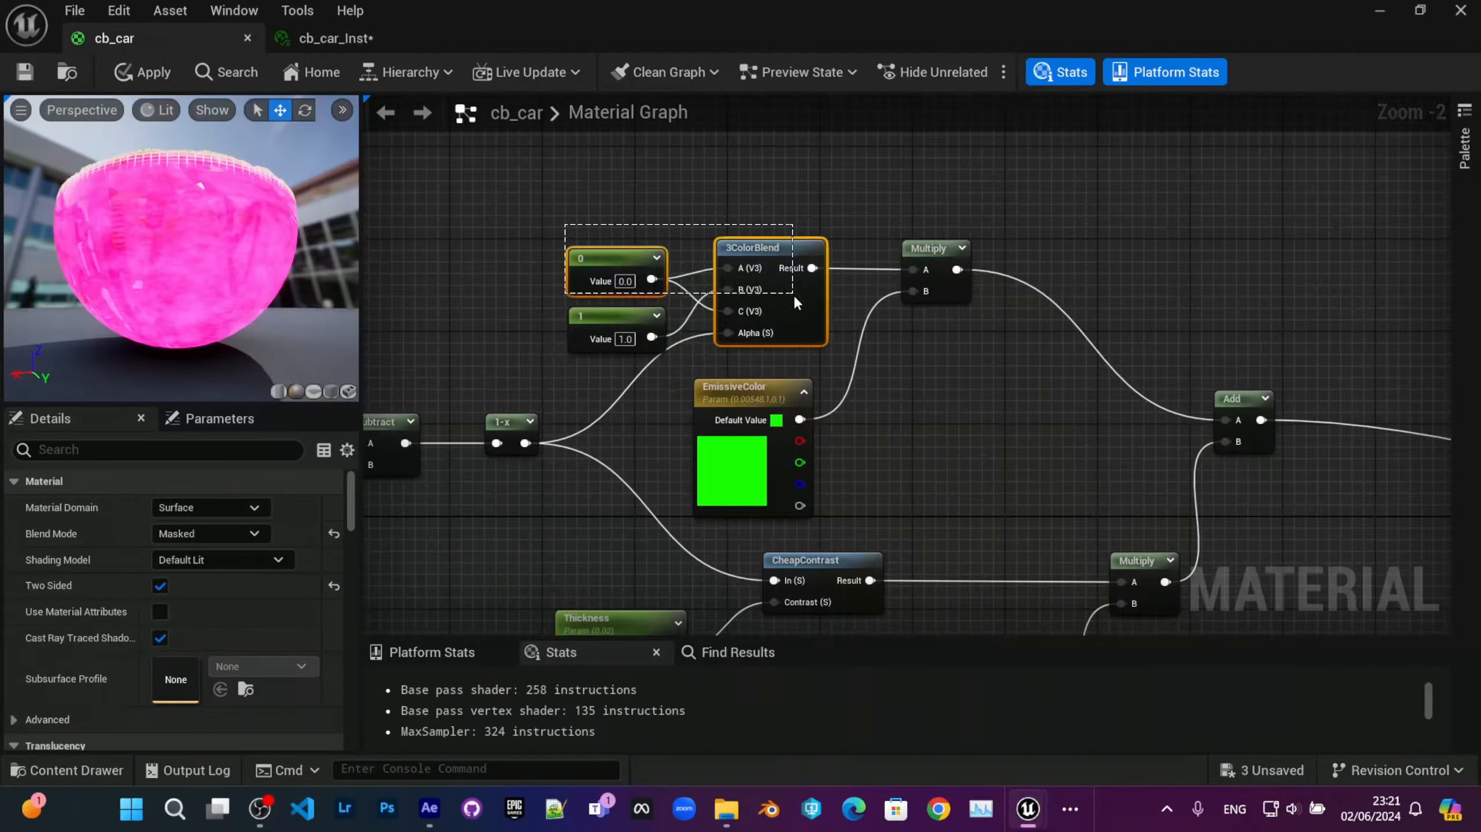
drag(530, 193, 786, 328)
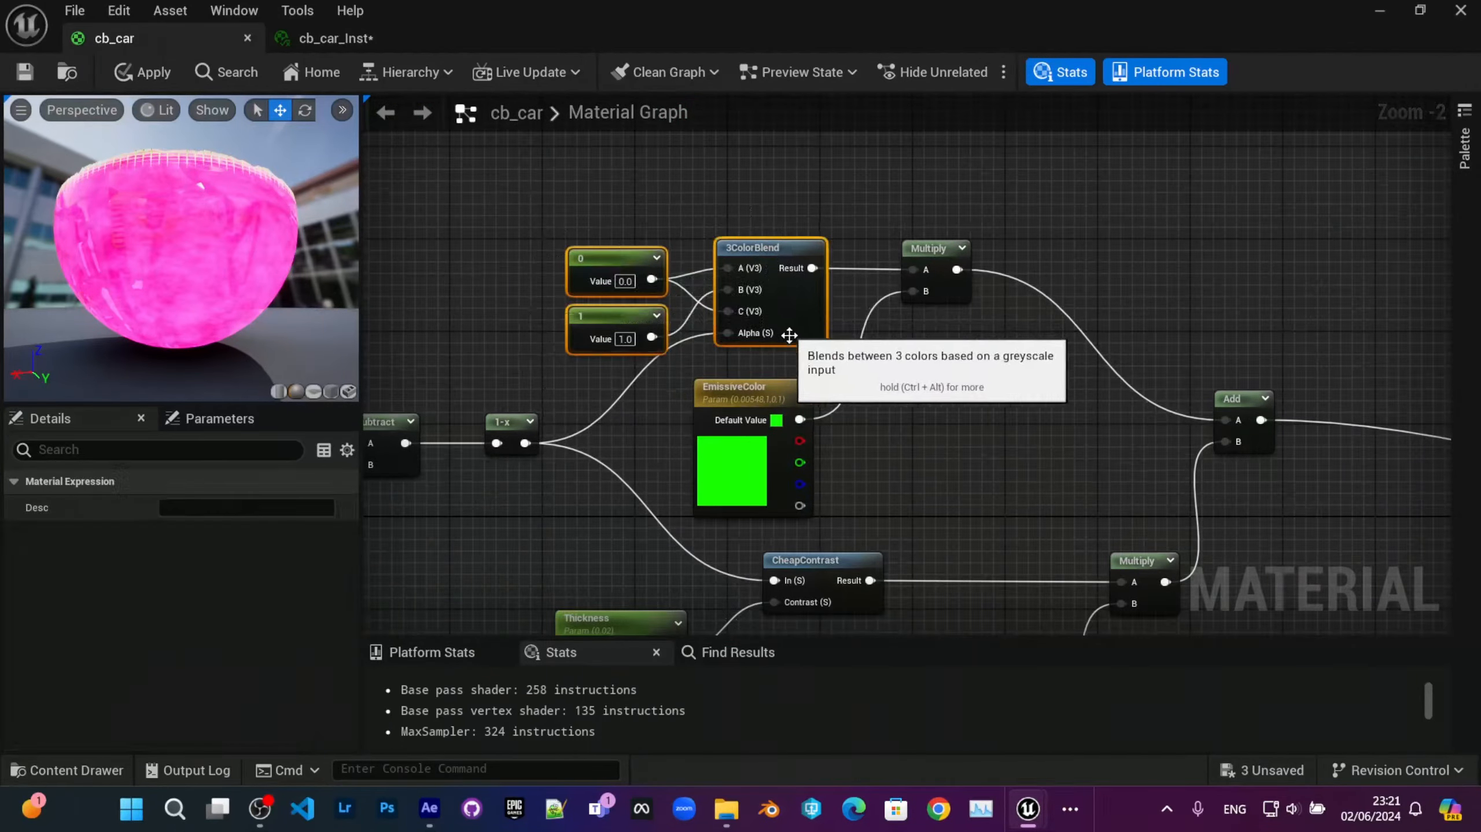
right_drag(930, 572, 835, 265)
scroll(834, 265, down, 1)
scroll(835, 265, down, 1)
right_drag(842, 461, 738, 162)
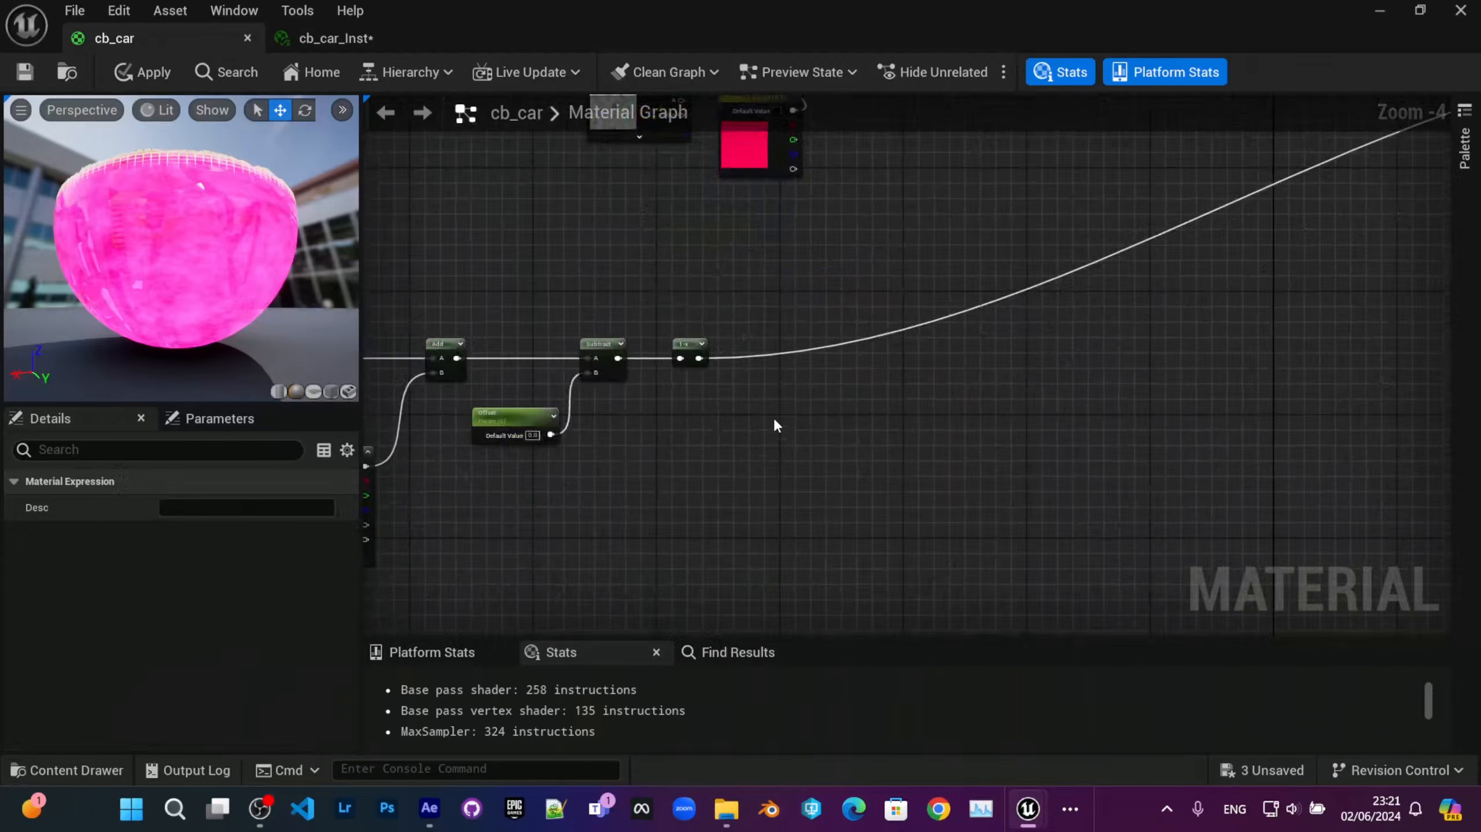
click(775, 424)
key(ctrl+v)
Step: Disconnect the pasted 3ColorBlend's A input and place the pasted 0 constant below the 1 constant
scroll(746, 470, up, 2)
right_drag(765, 415, 744, 413)
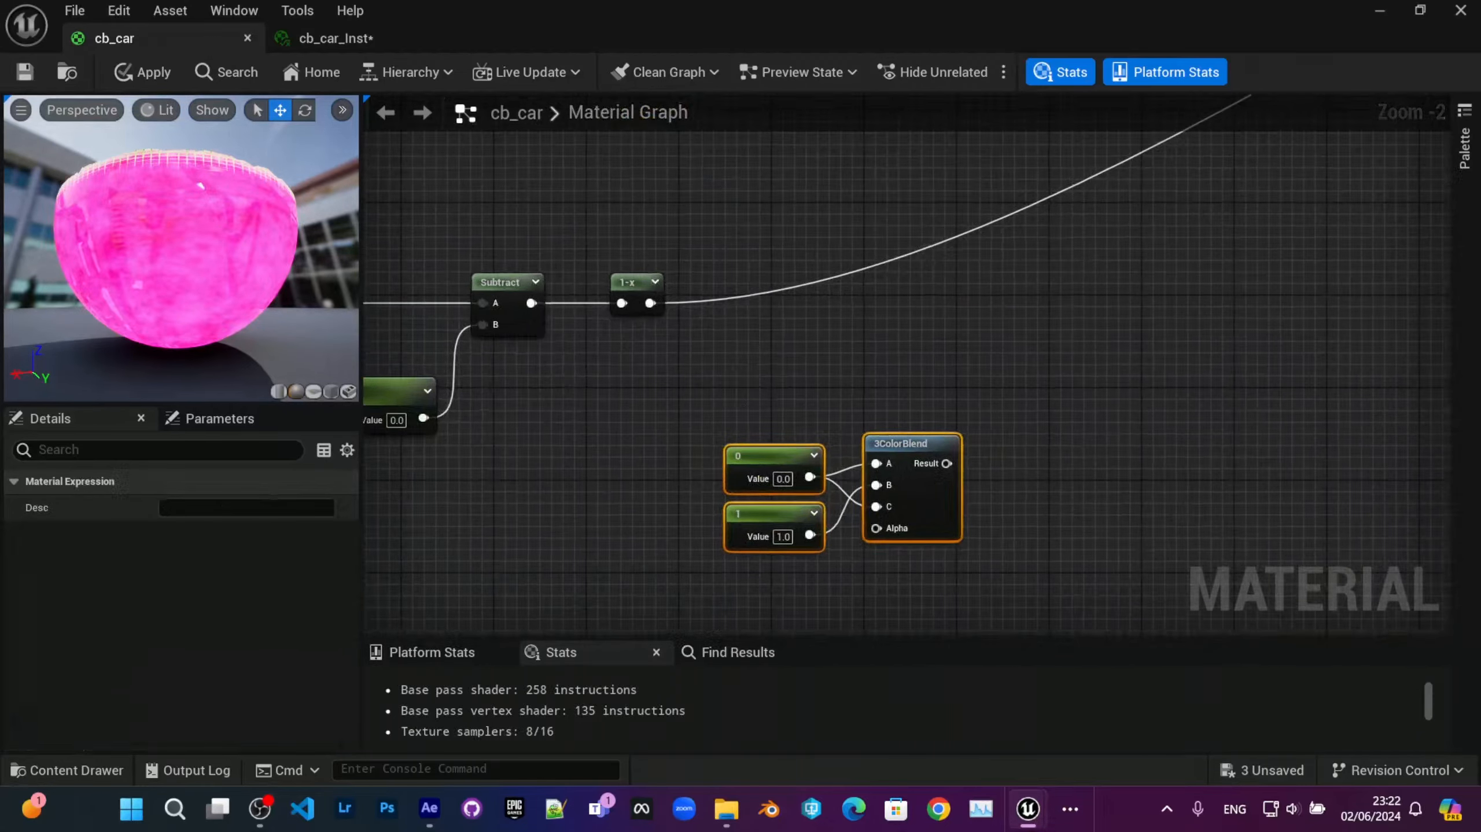
right_drag(840, 391, 816, 317)
scroll(817, 317, up, 2)
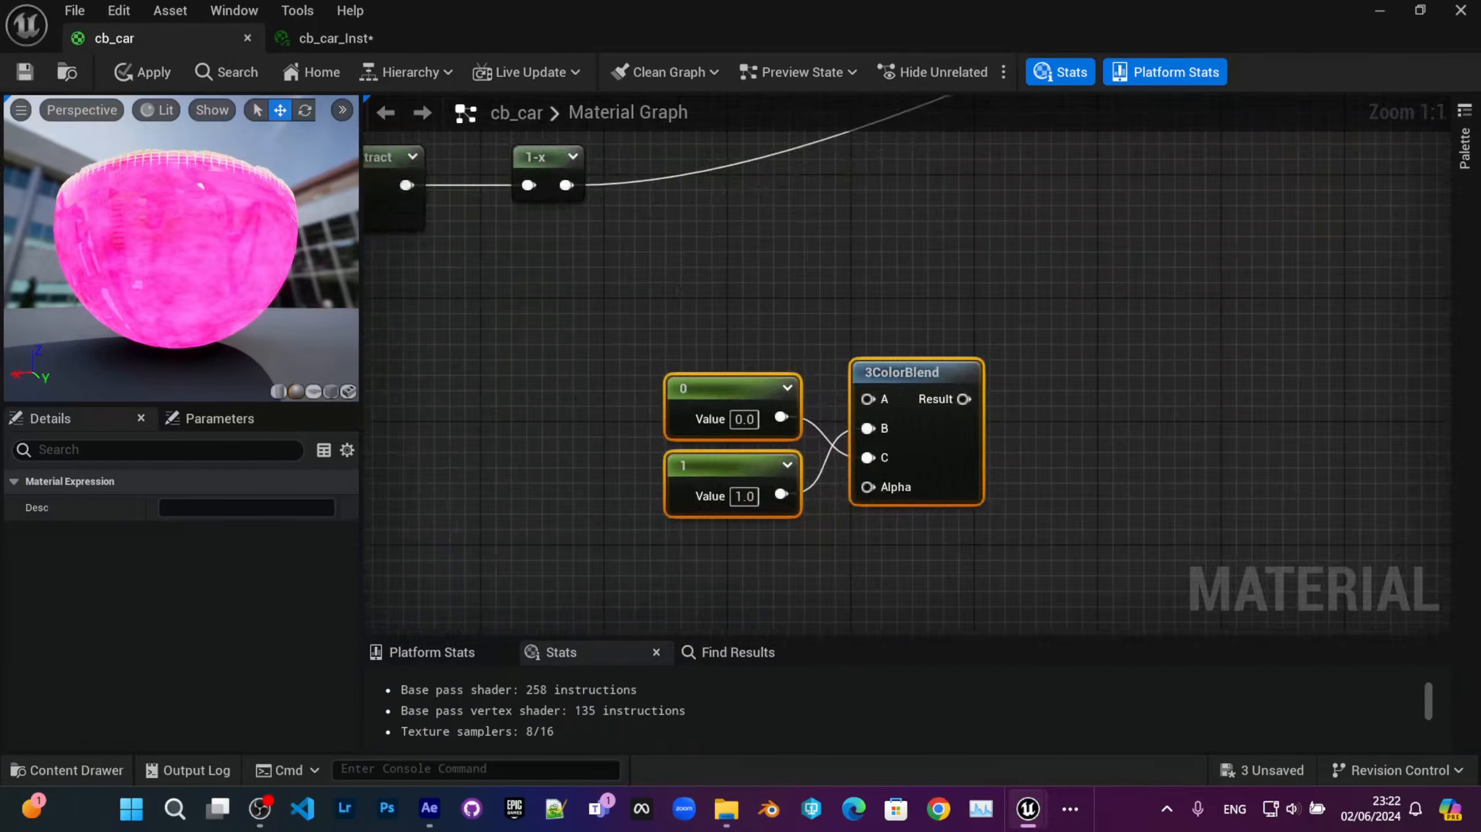
right_drag(679, 289, 747, 284)
drag(766, 403, 742, 386)
click(833, 338)
right_drag(834, 362, 882, 334)
drag(848, 341, 805, 501)
right_drag(921, 466, 913, 369)
drag(804, 330, 772, 298)
Step: Replace the pasted 3ColorBlend's C input with constant 1, and connect constant 0 to its Alpha input
right_drag(900, 317, 796, 346)
alt+click(855, 340)
drag(726, 344, 872, 343)
drag(731, 331, 732, 315)
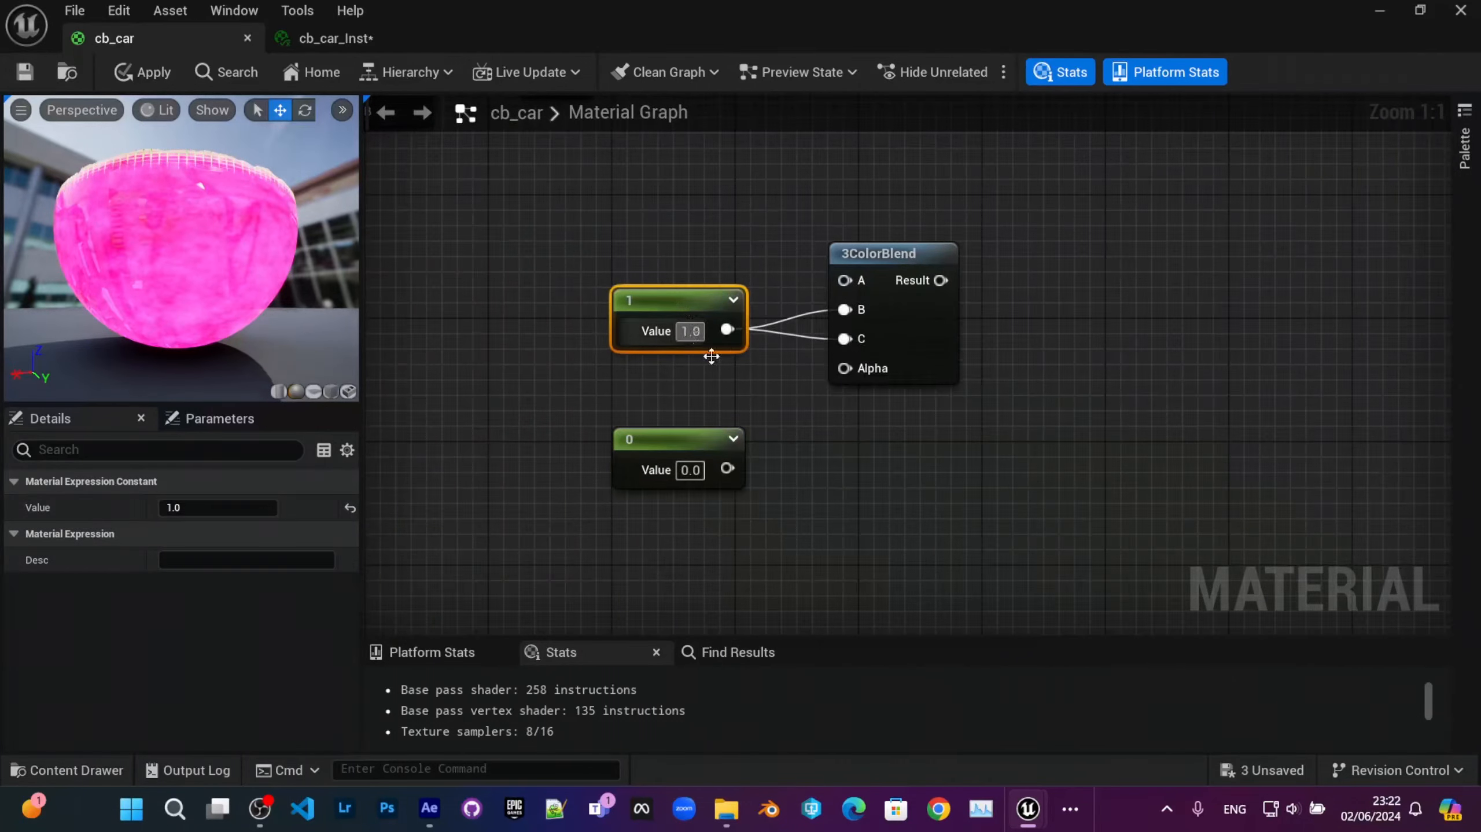
drag(727, 468, 850, 376)
right_drag(667, 336, 709, 401)
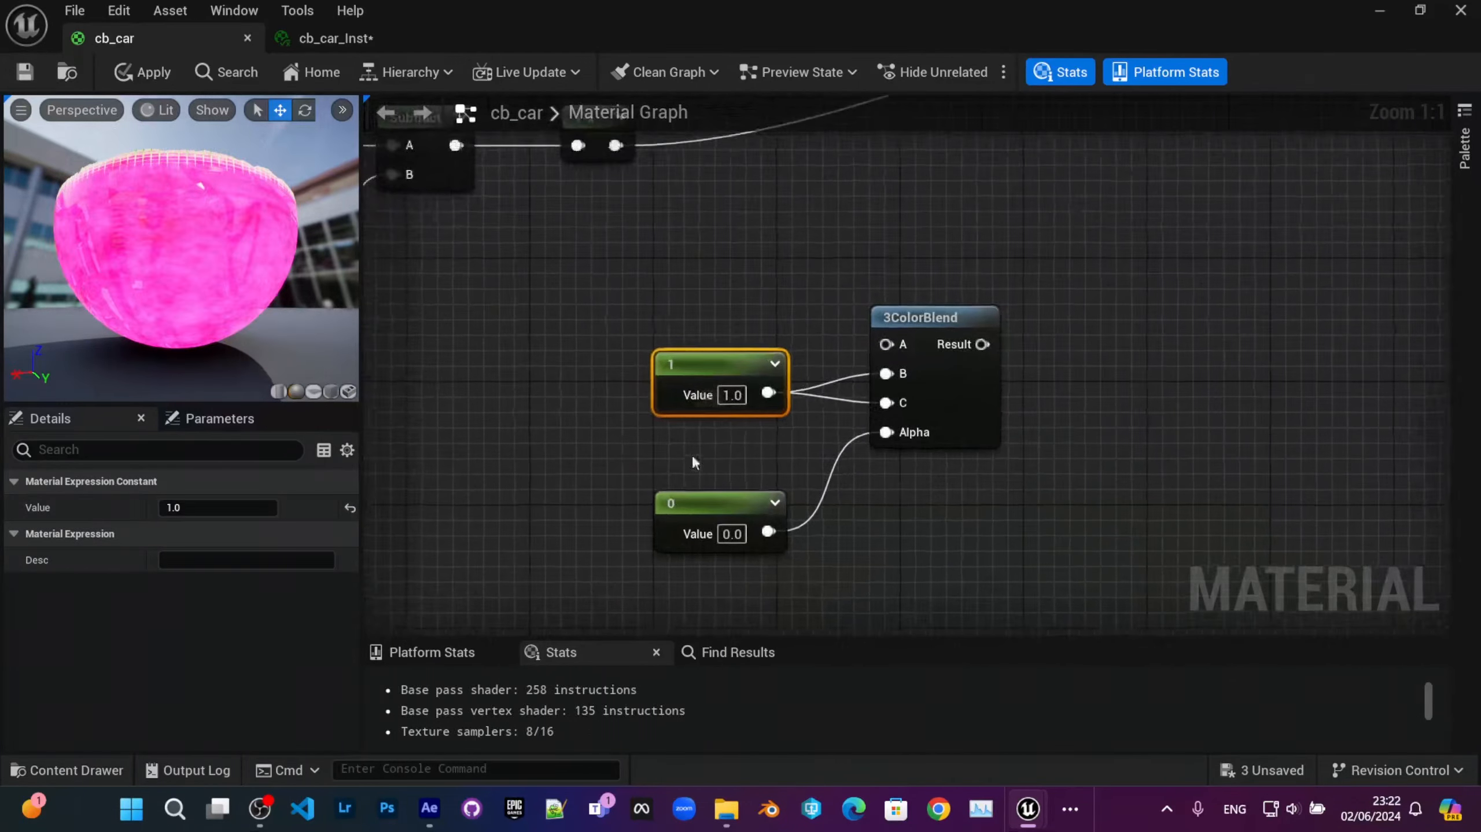
drag(688, 510, 688, 480)
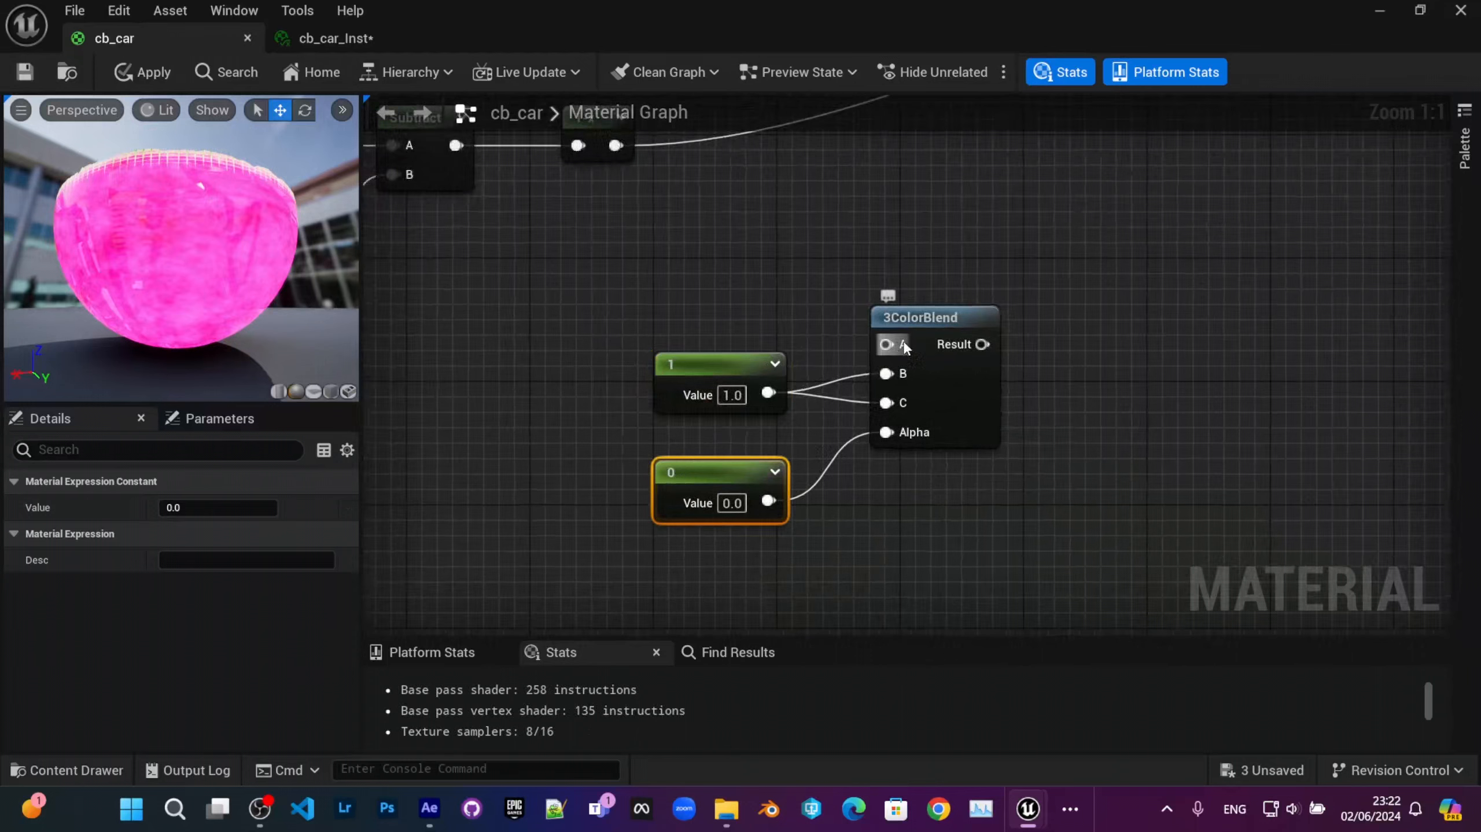
Step: Add a constant node above the pasted 1 constant and convert it to a parameter
right_drag(904, 347, 912, 407)
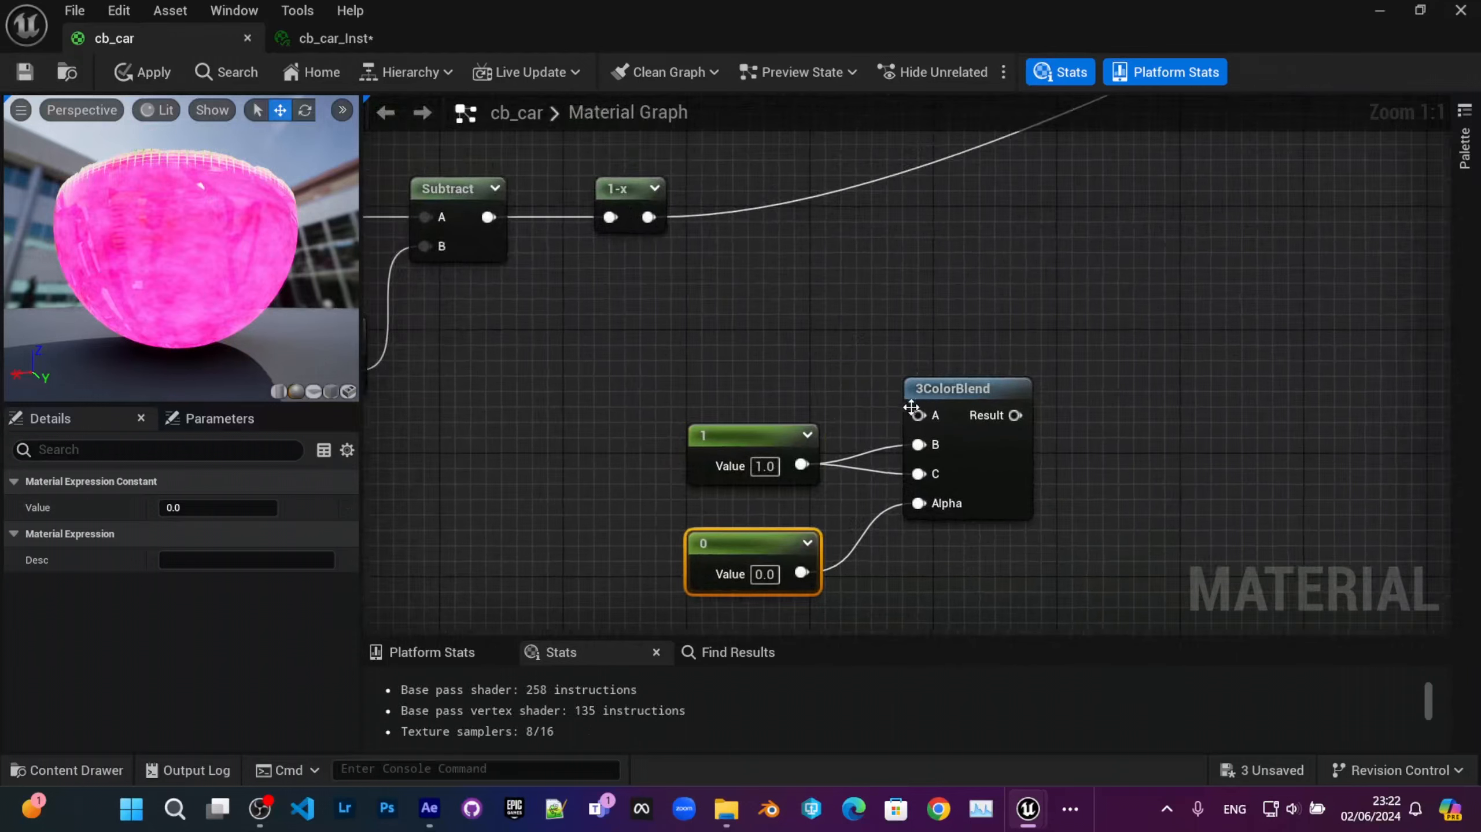
right_click(661, 300)
text(consta)
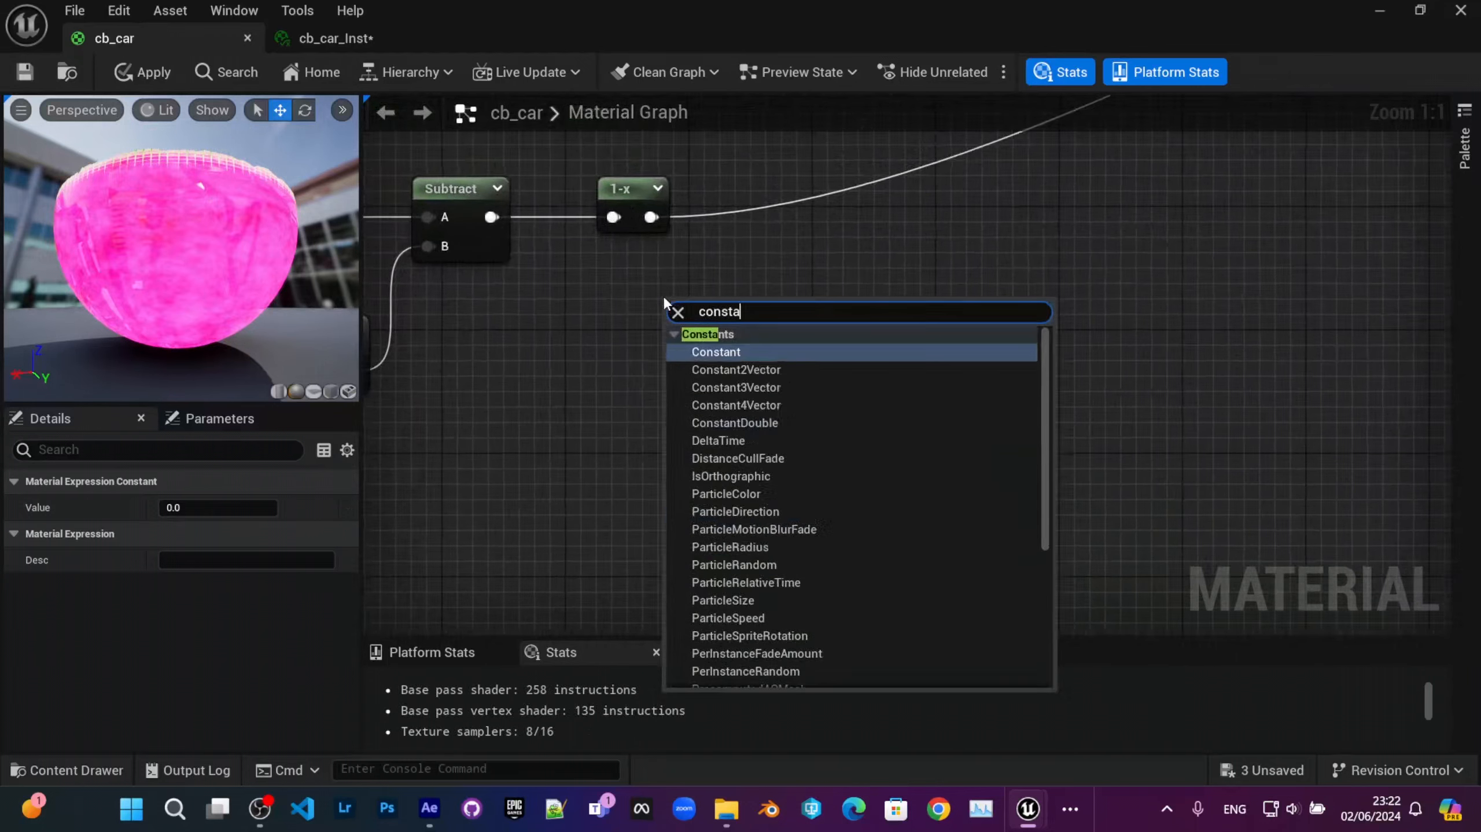
key(Return)
right_click(690, 303)
key(Escape)
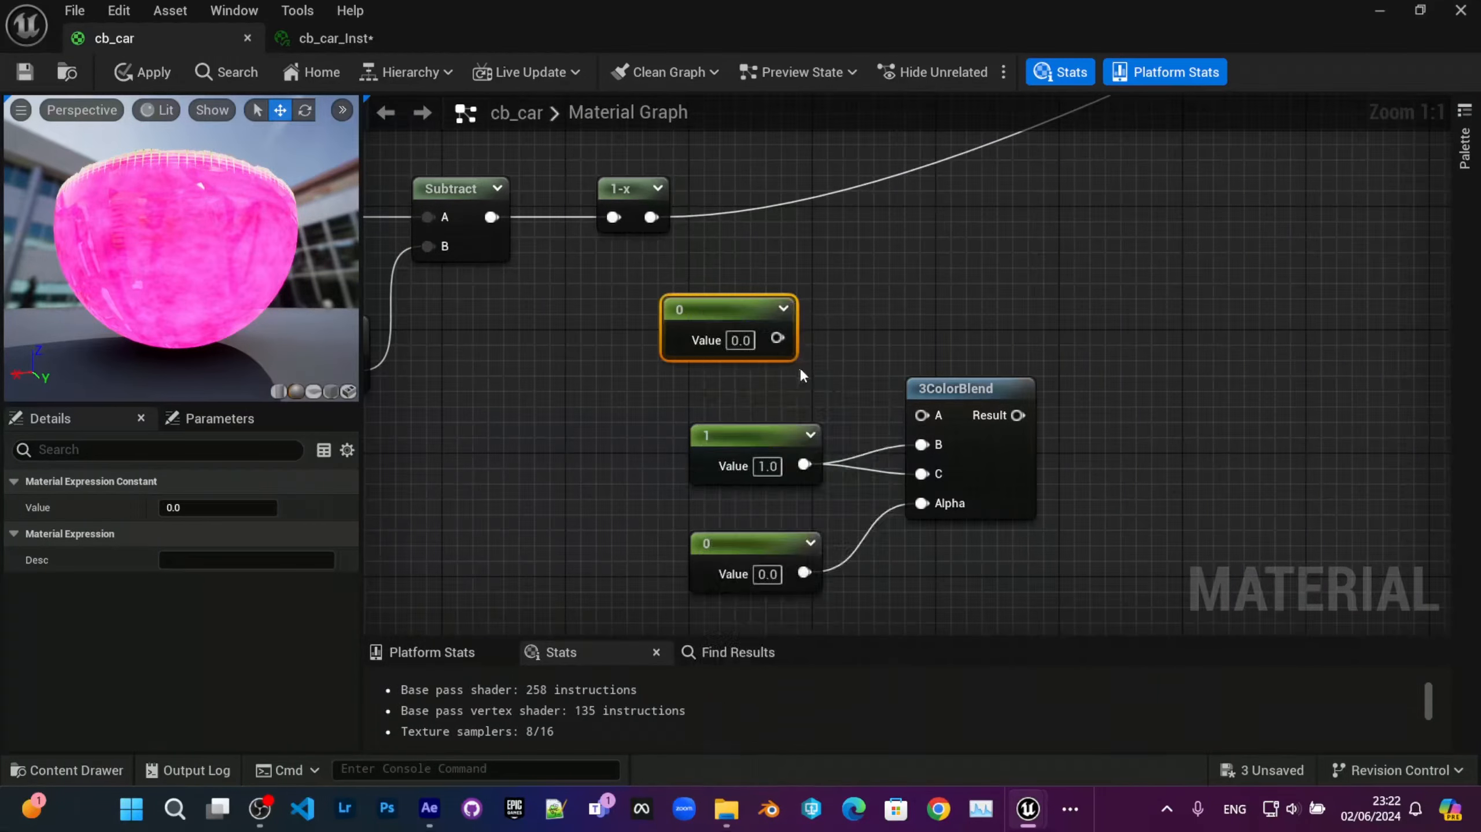
right_click(759, 320)
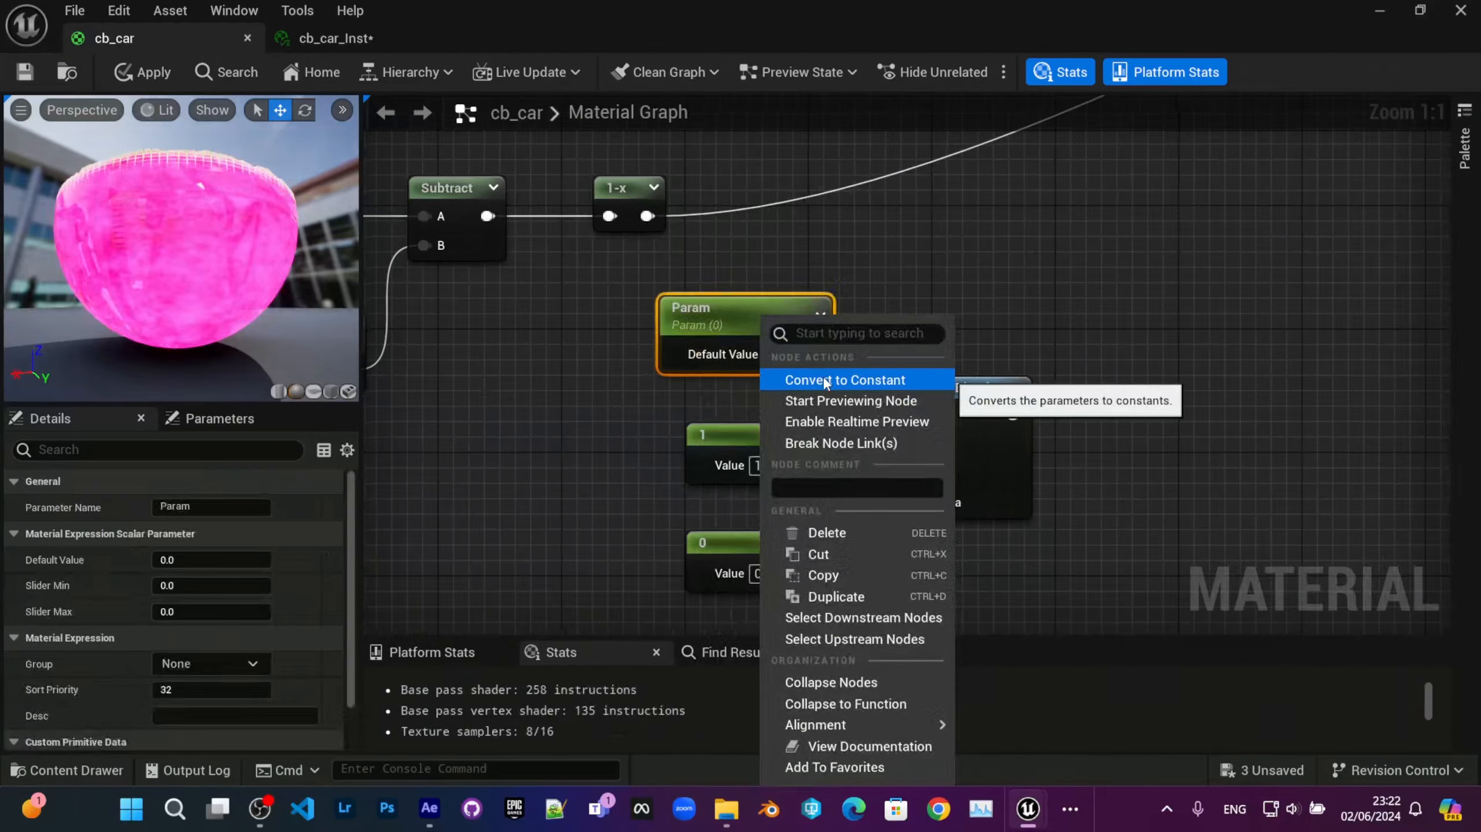
Step: Name the new parameter Opacity Dissolve and connect it to the pasted 3ColorBlend's A input
click(191, 507)
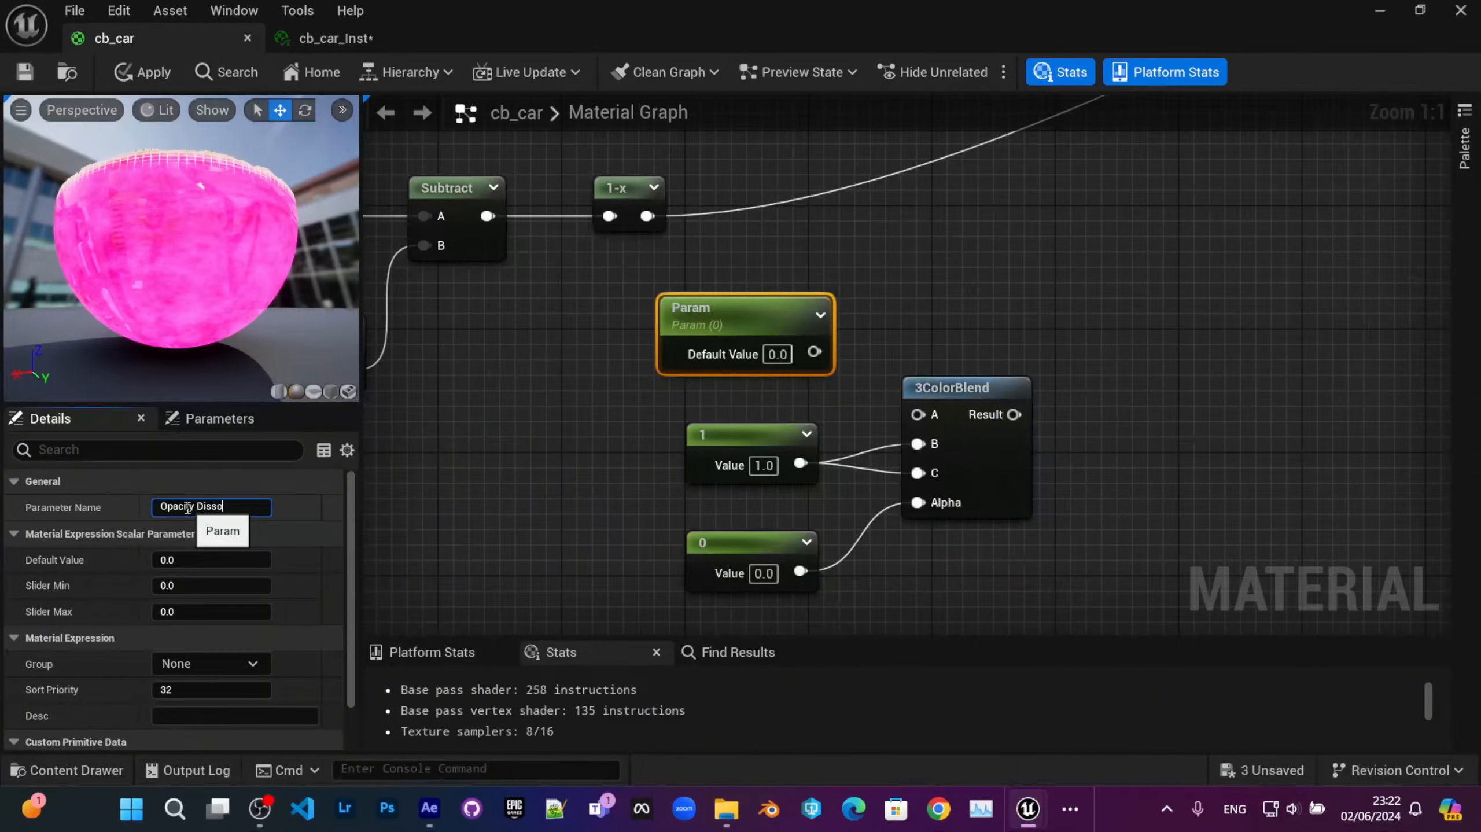
key(Return)
drag(814, 352, 940, 417)
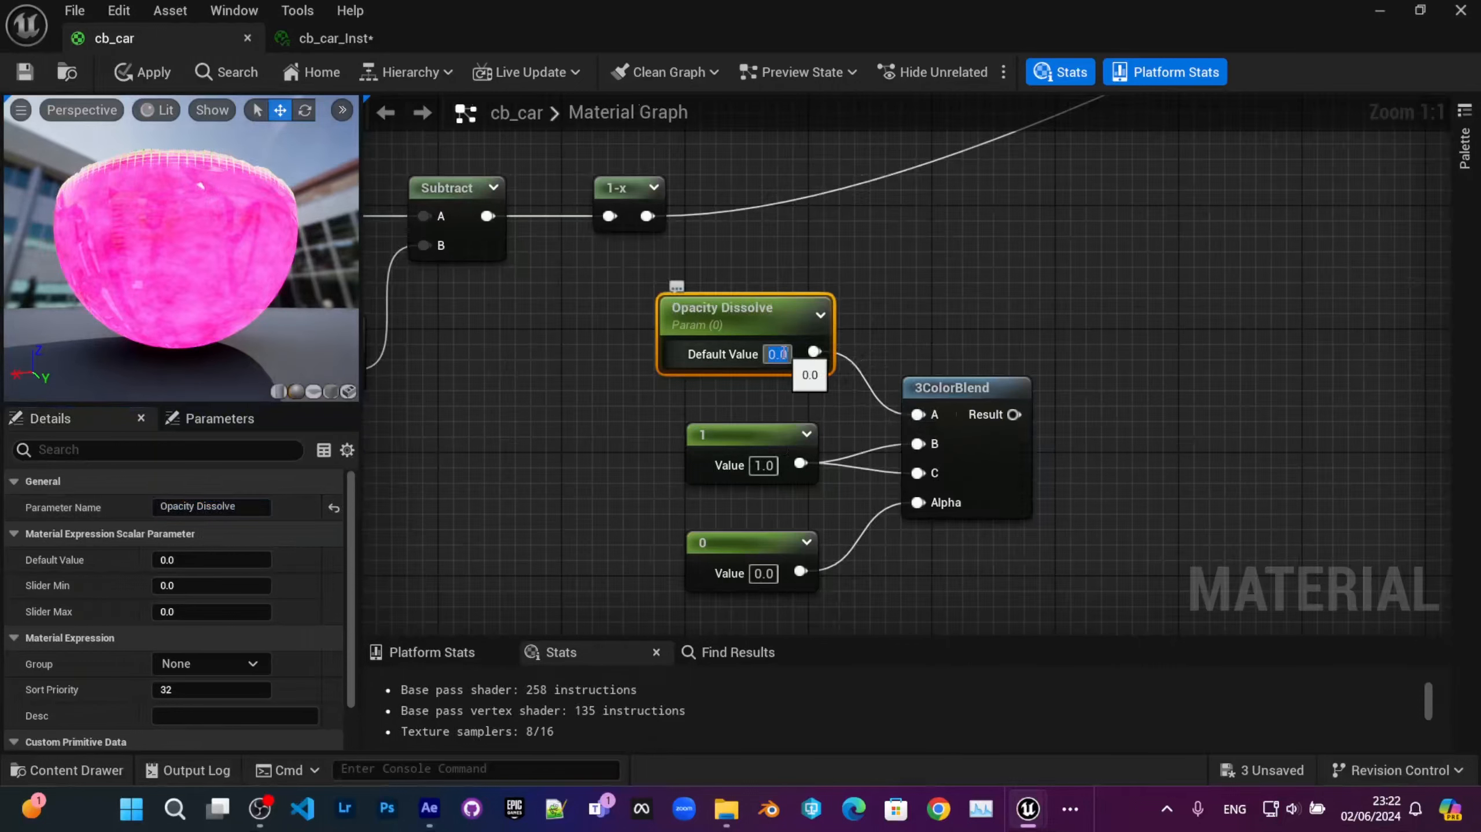
Step: Set the Opacity Dissolve parameter's default value to 0.2
text(0)
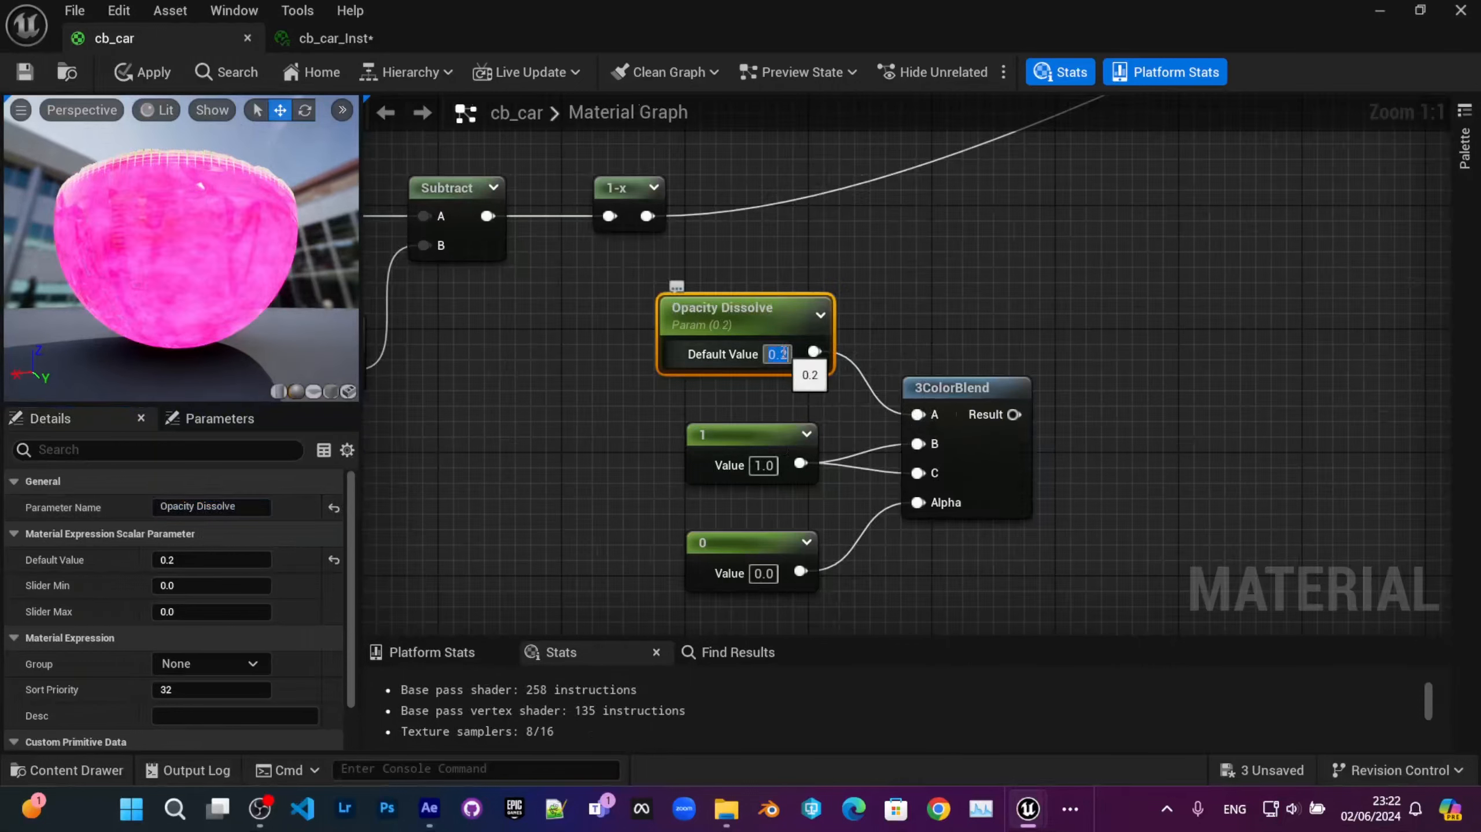
key(Return)
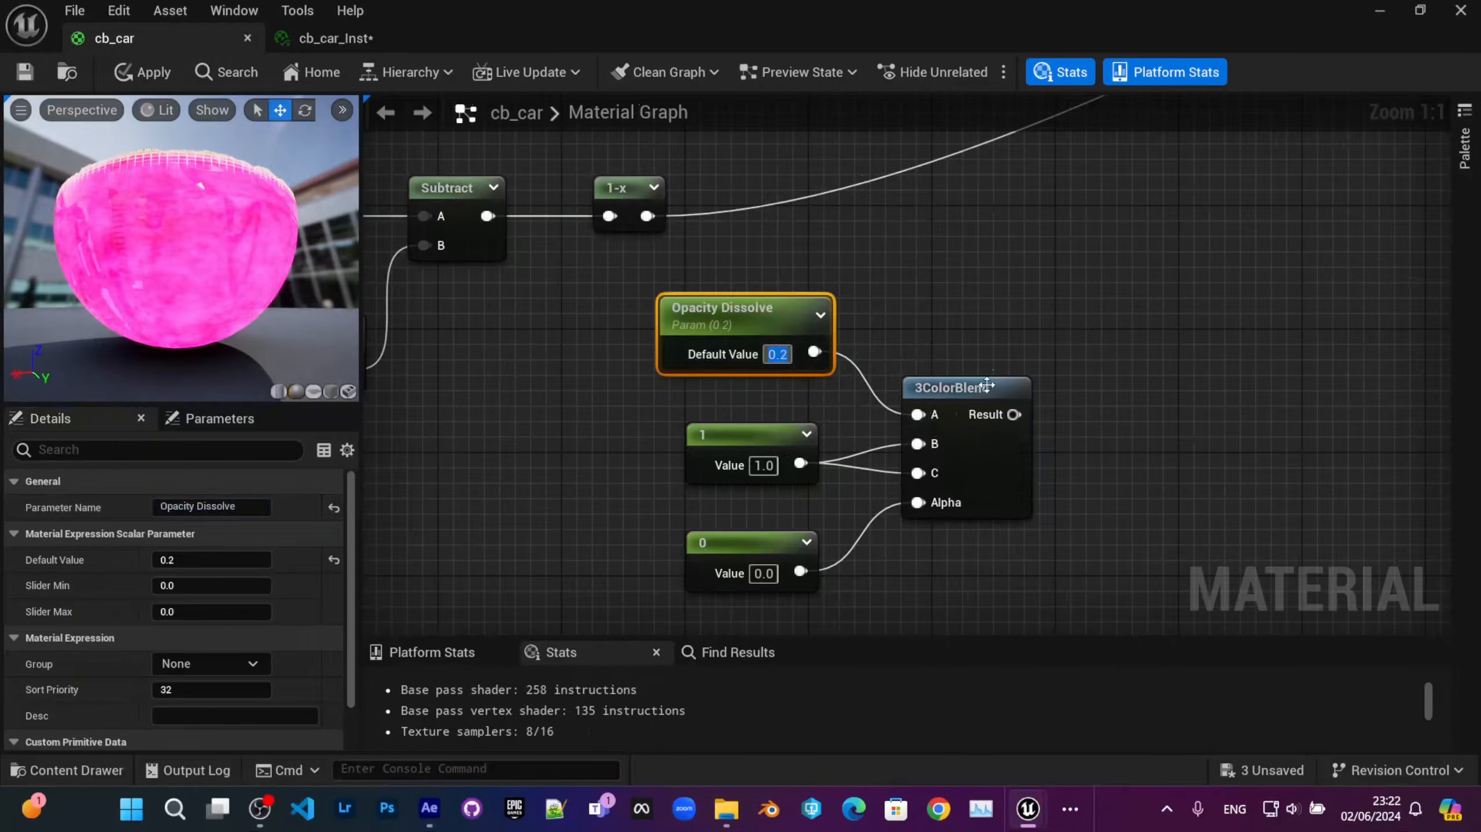
Step: Place an Add node to the upper right of the pasted 3ColorBlend node
scroll(887, 341, down, 2)
scroll(886, 341, up, 1)
right_drag(882, 310, 852, 331)
mouse_move(956, 265)
right_down()
mouse_move(910, 319)
mouse_move(1113, 340)
right_up()
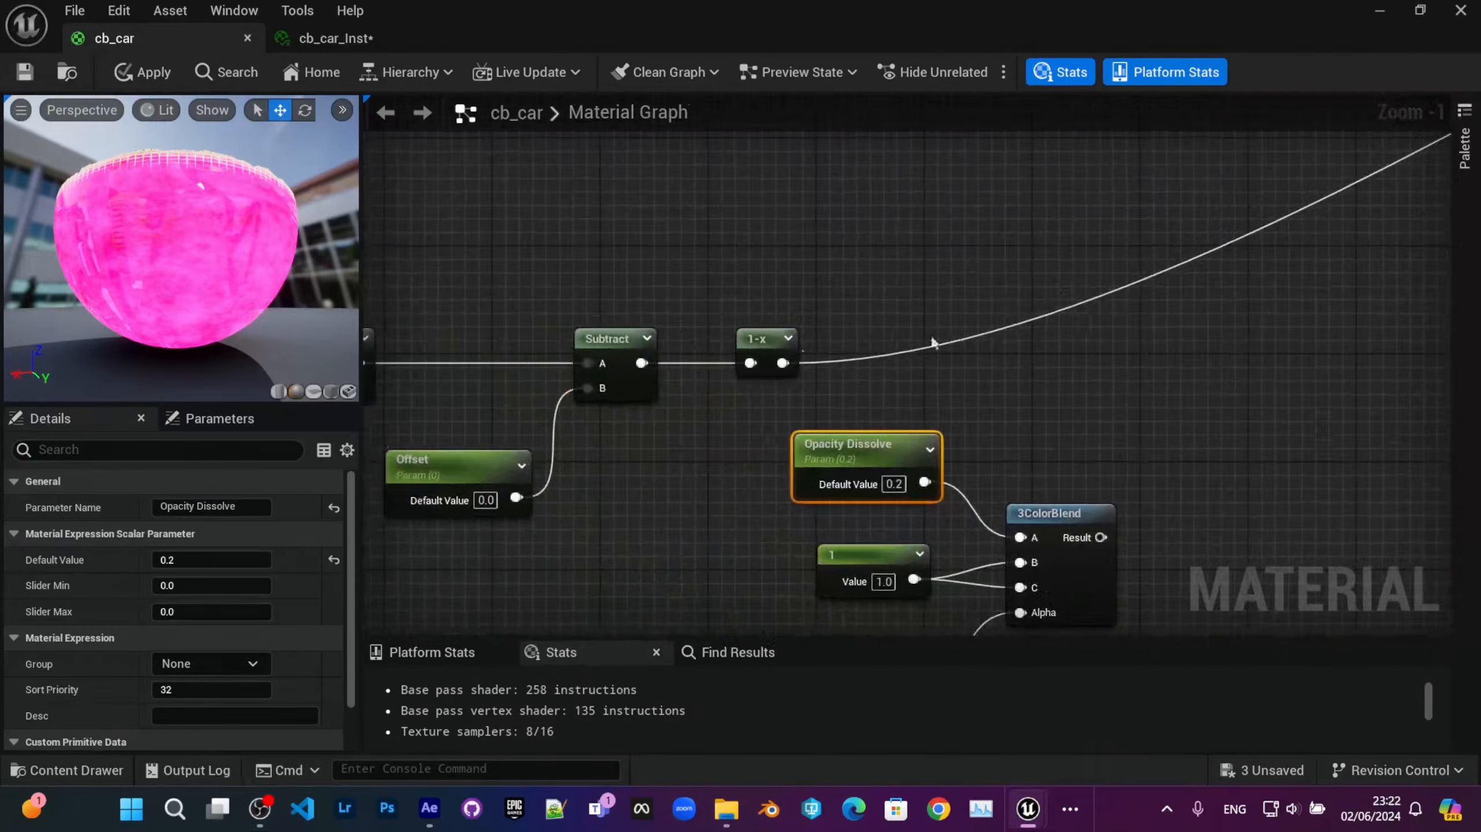
right_drag(458, 411, 938, 356)
scroll(938, 356, down, 2)
right_drag(863, 431, 454, 390)
right_drag(1020, 328, 753, 328)
scroll(752, 329, up, 2)
right_click(803, 279)
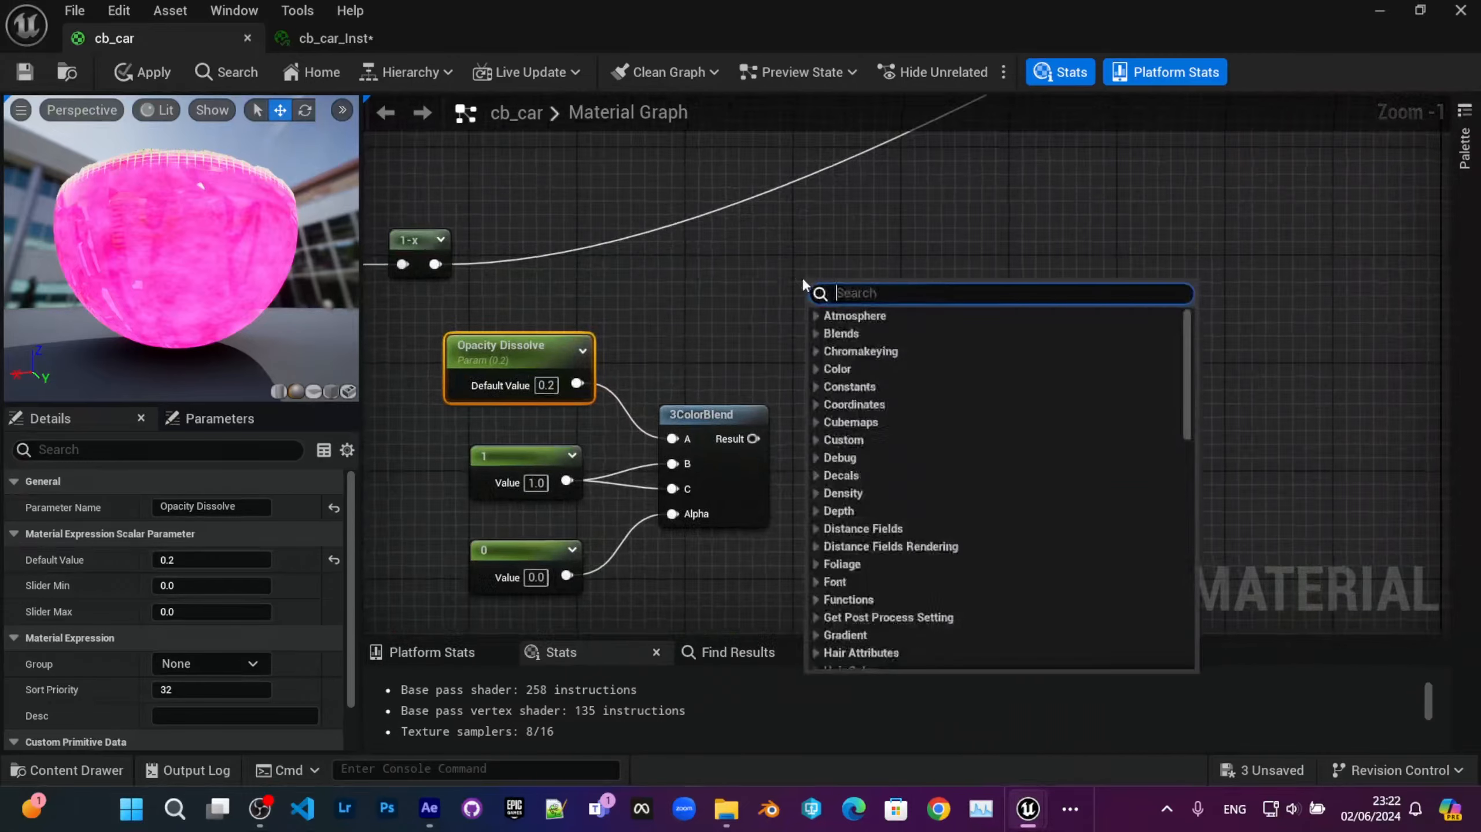
text(add7)
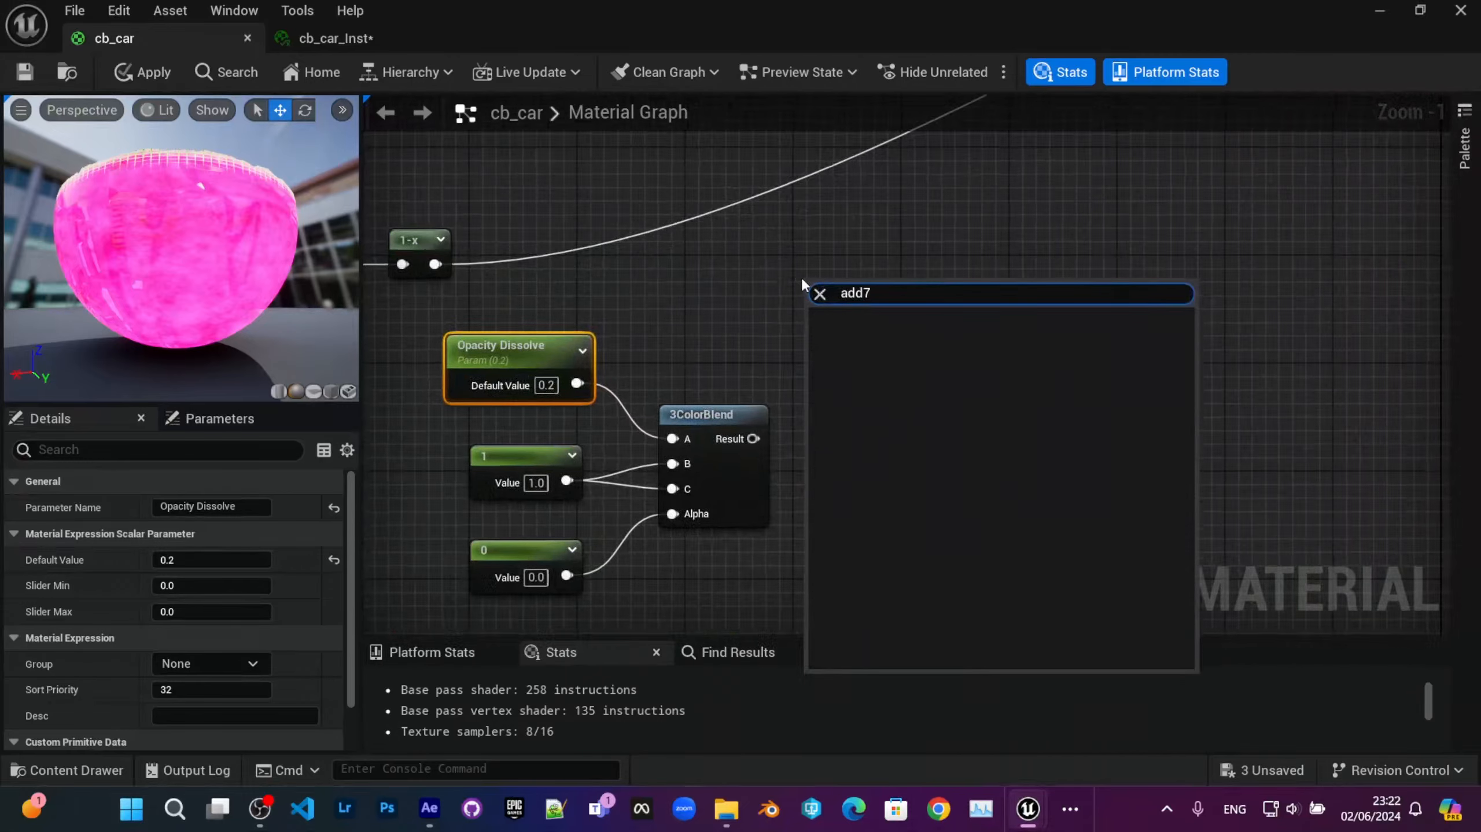
key(BackSpace)
key(Return)
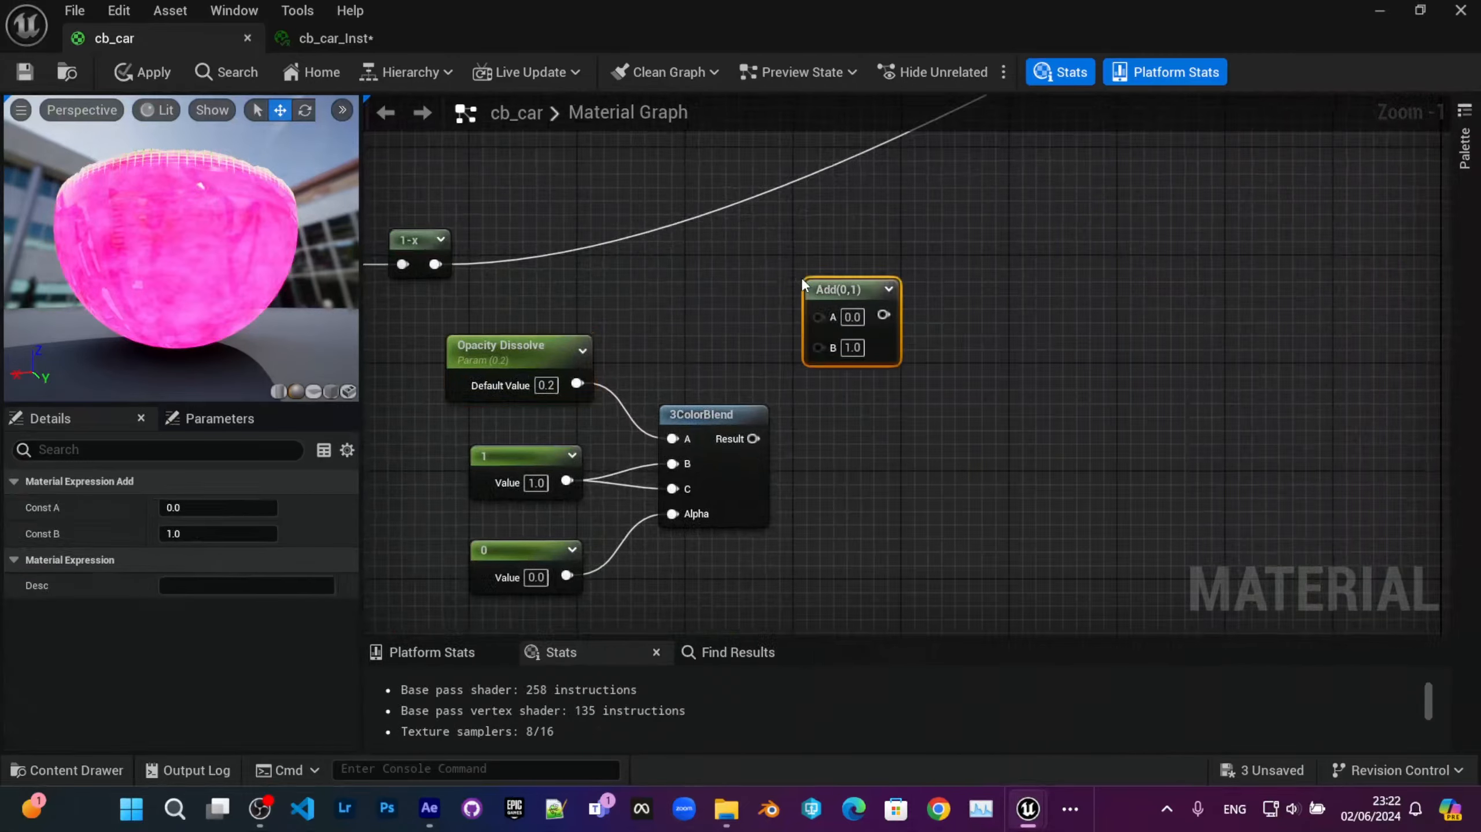
Step: Feed the 3ColorBlend Result into the new Add node's A and 1-x into B, and connect its output to the material's mask input
right_drag(754, 384, 827, 431)
drag(827, 486, 499, 315)
scroll(775, 364, down, 3)
right_drag(775, 364, 592, 440)
right_drag(711, 417, 647, 450)
drag(615, 474, 1225, 162)
right_drag(711, 323, 1061, 282)
scroll(616, 383, up, 2)
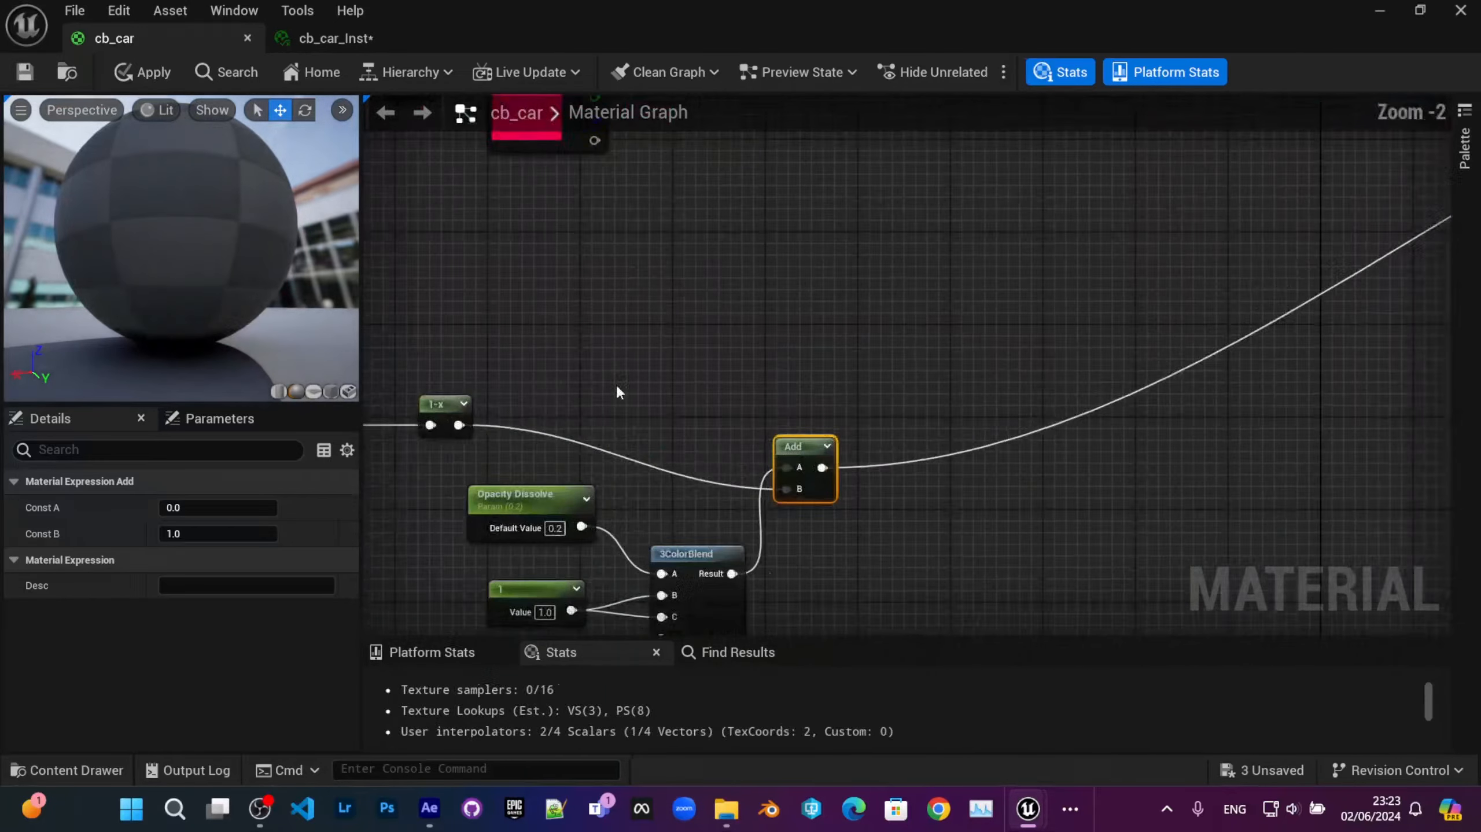
right_drag(616, 383, 799, 205)
scroll(789, 338, up, 2)
right_drag(806, 265, 937, 217)
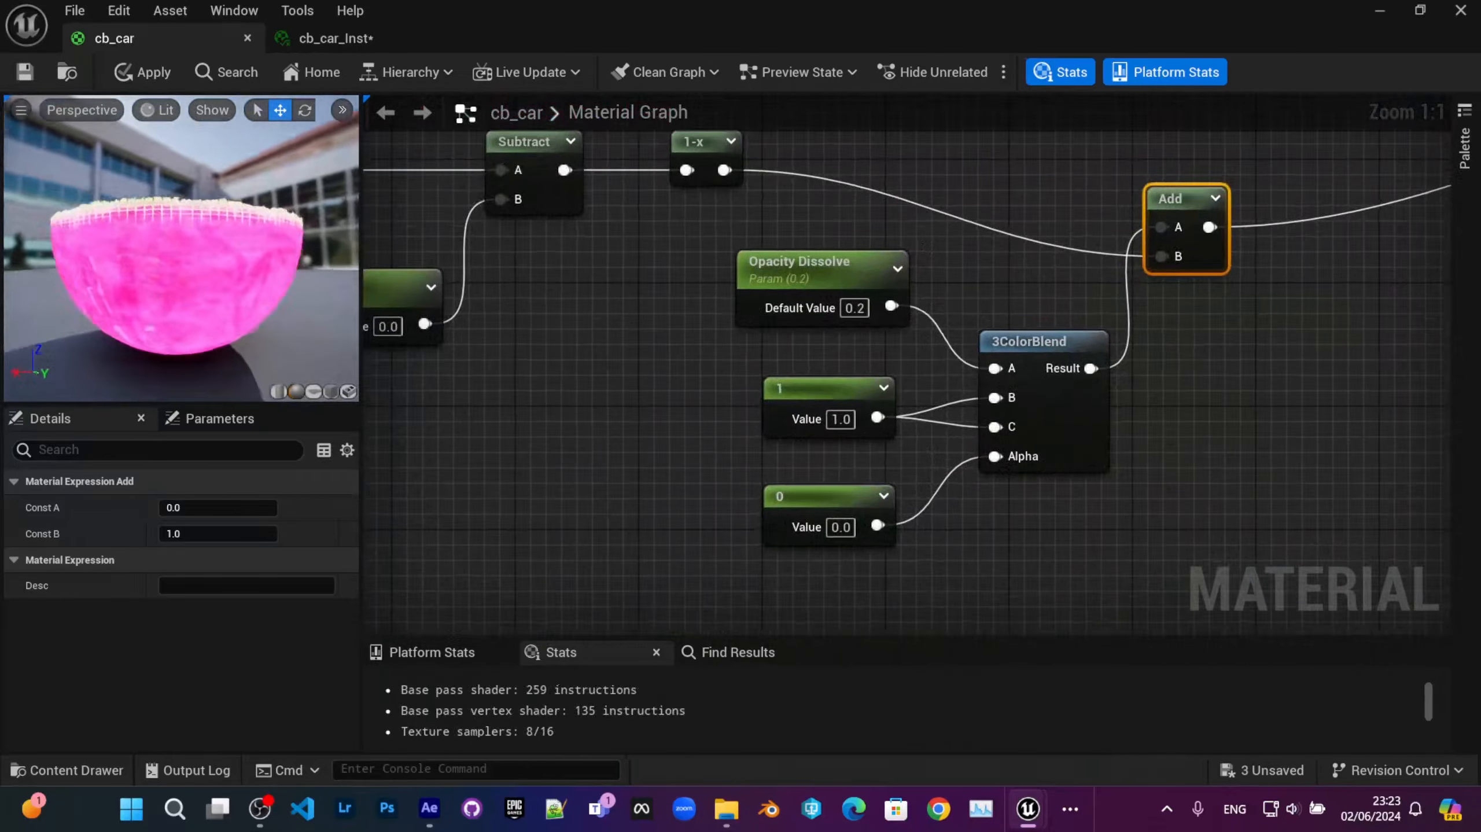
Step: Show the cb_car_Inst instance in a smaller floating window with its parameters readable and the car visible in the level viewport
click(338, 39)
drag(706, 41, 660, 395)
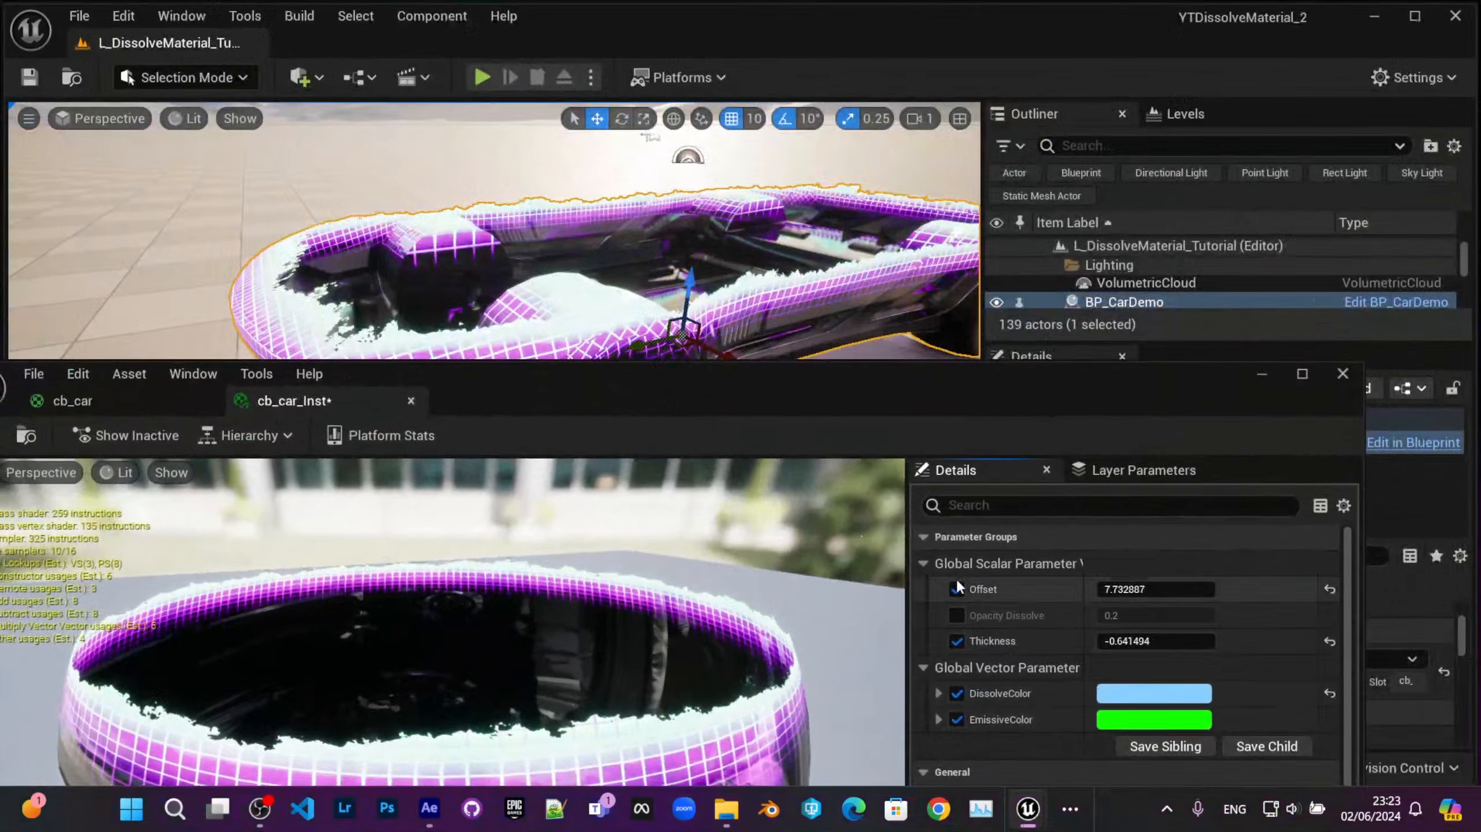
drag(961, 412, 1051, 137)
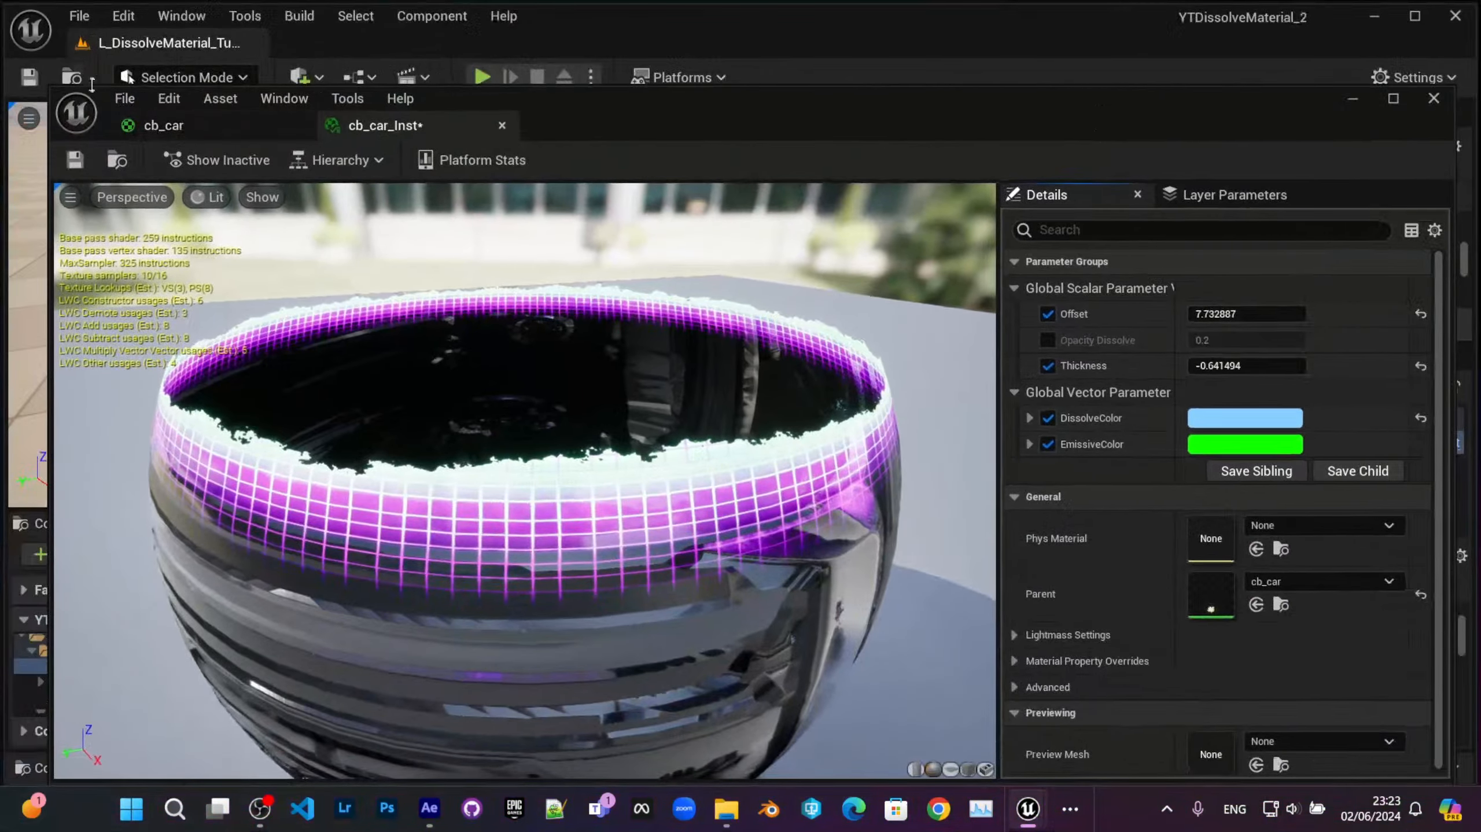
drag(52, 86, 714, 268)
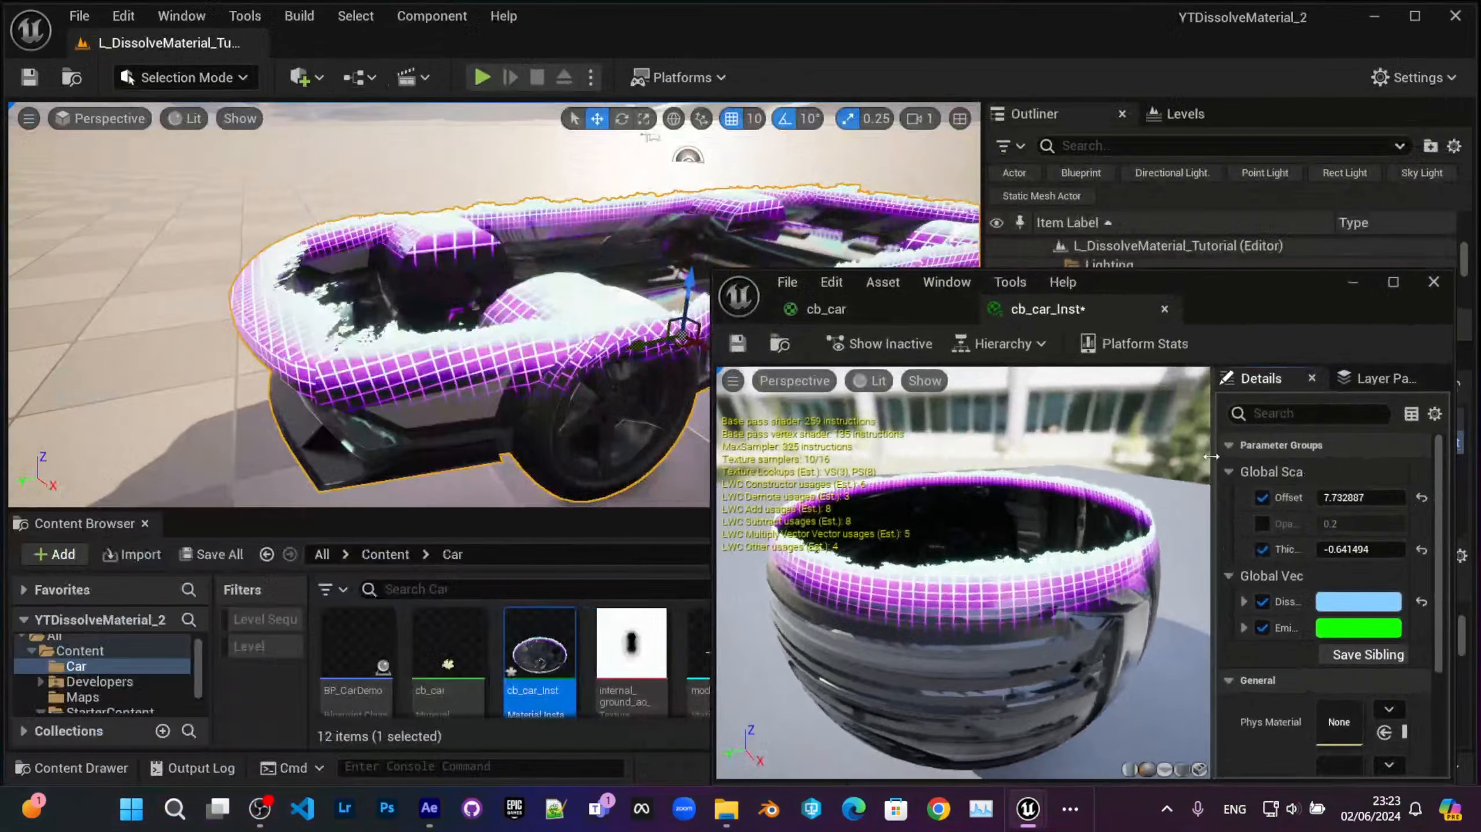
drag(1218, 444, 1155, 445)
drag(1271, 303, 1183, 387)
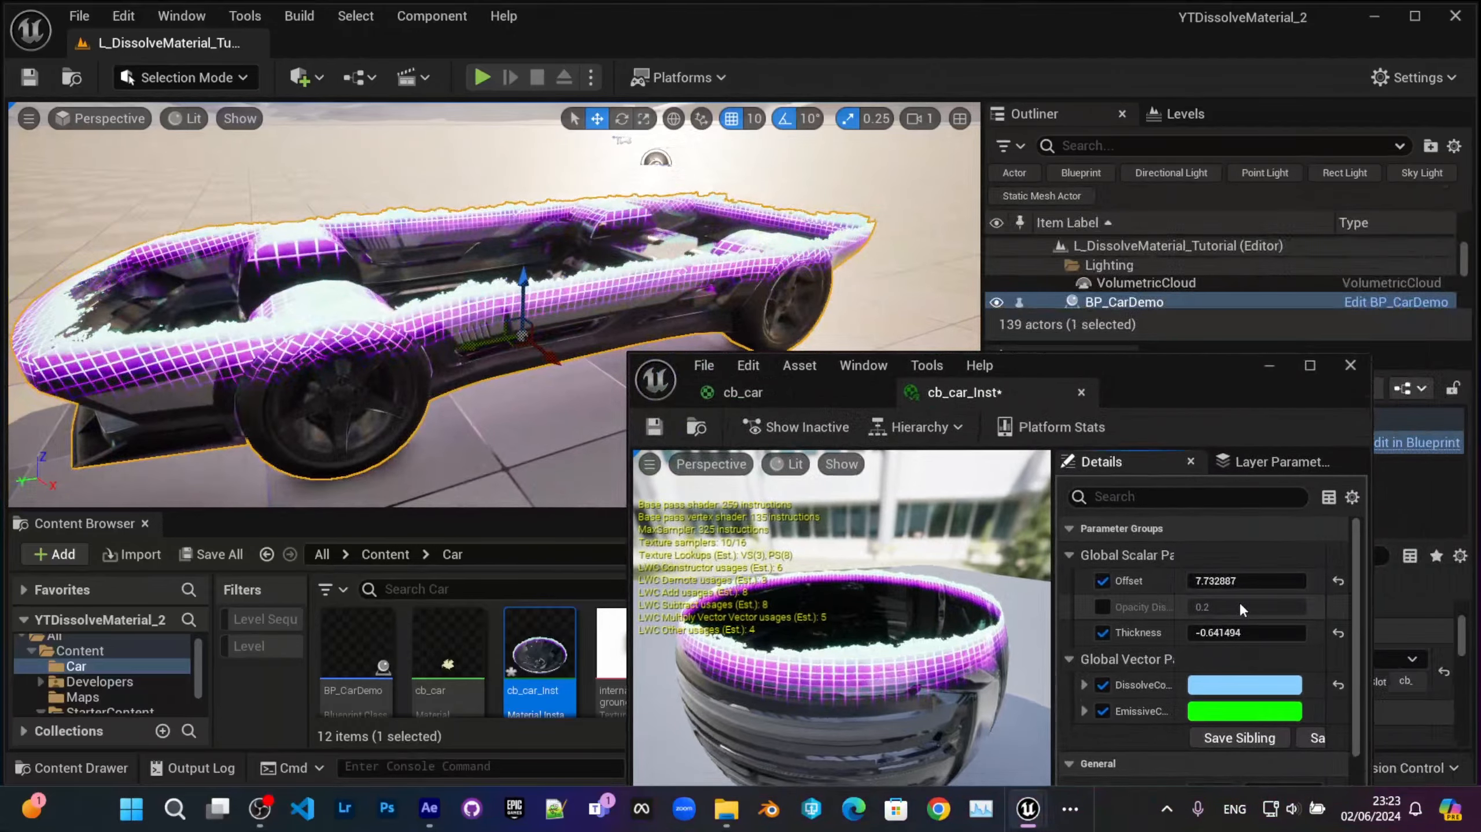
Step: Enable the instance's Opacity Dissolve override at 0.1168 and adjust Thickness to -0.647894
click(1102, 607)
mouse_move(1220, 608)
mouse_down()
mouse_move(1279, 608)
mouse_move(1236, 608)
mouse_up()
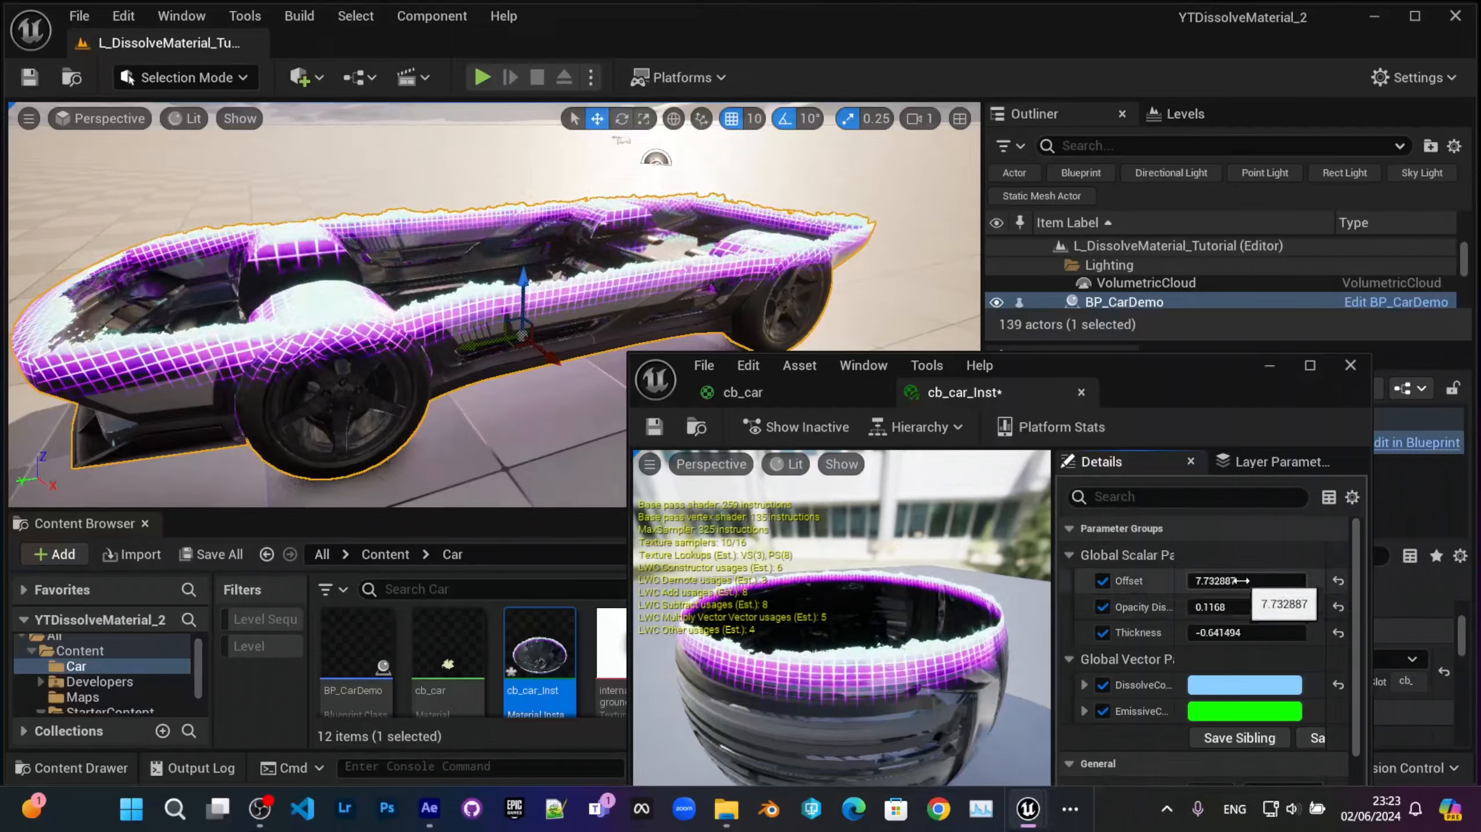
drag(1241, 633, 1262, 632)
drag(1247, 633, 1221, 633)
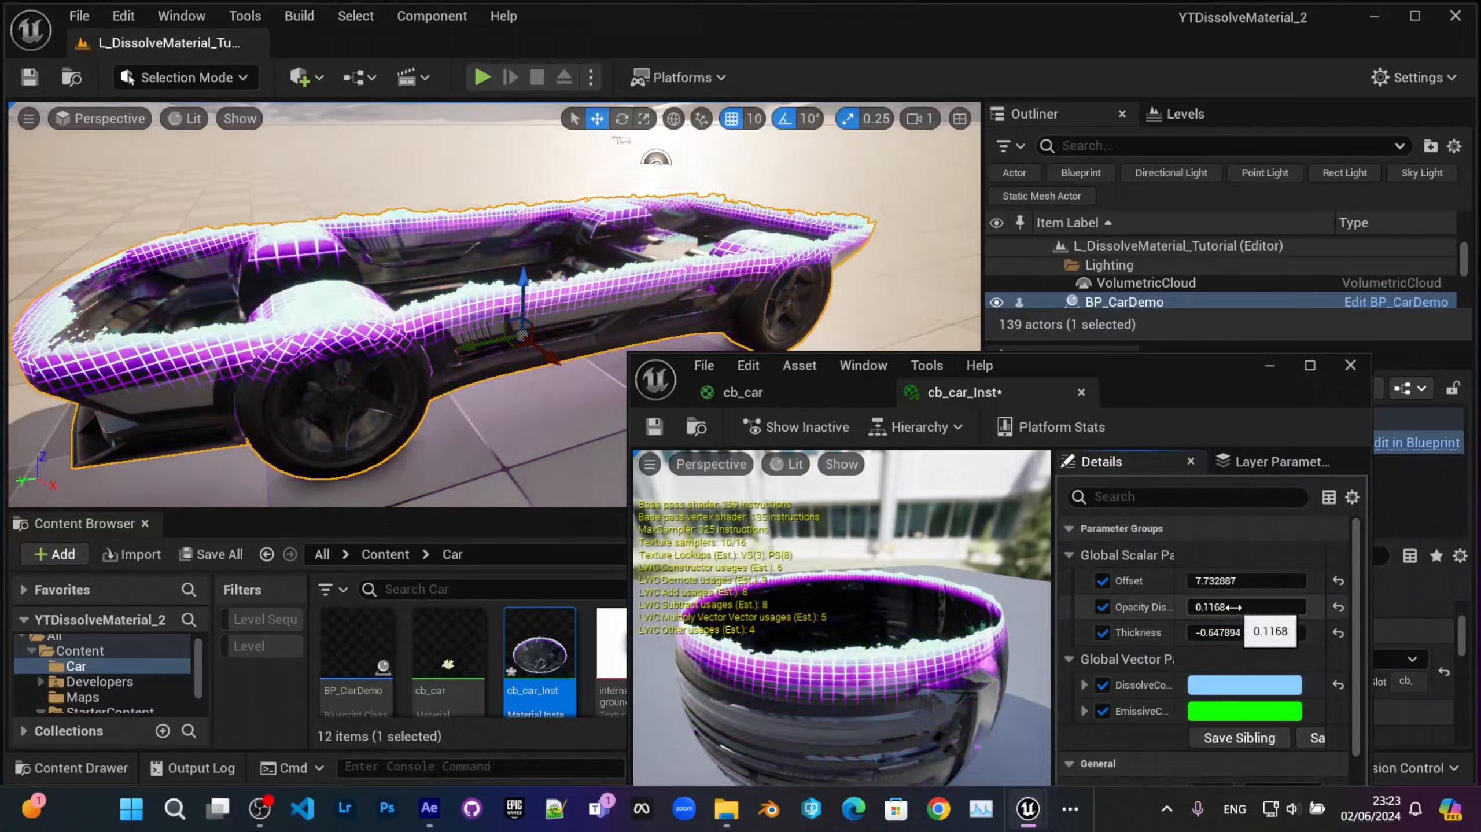
Step: Lower the instance's Opacity Dissolve to about -0.18 and set Offset to about 7.53
drag(1221, 606, 1196, 607)
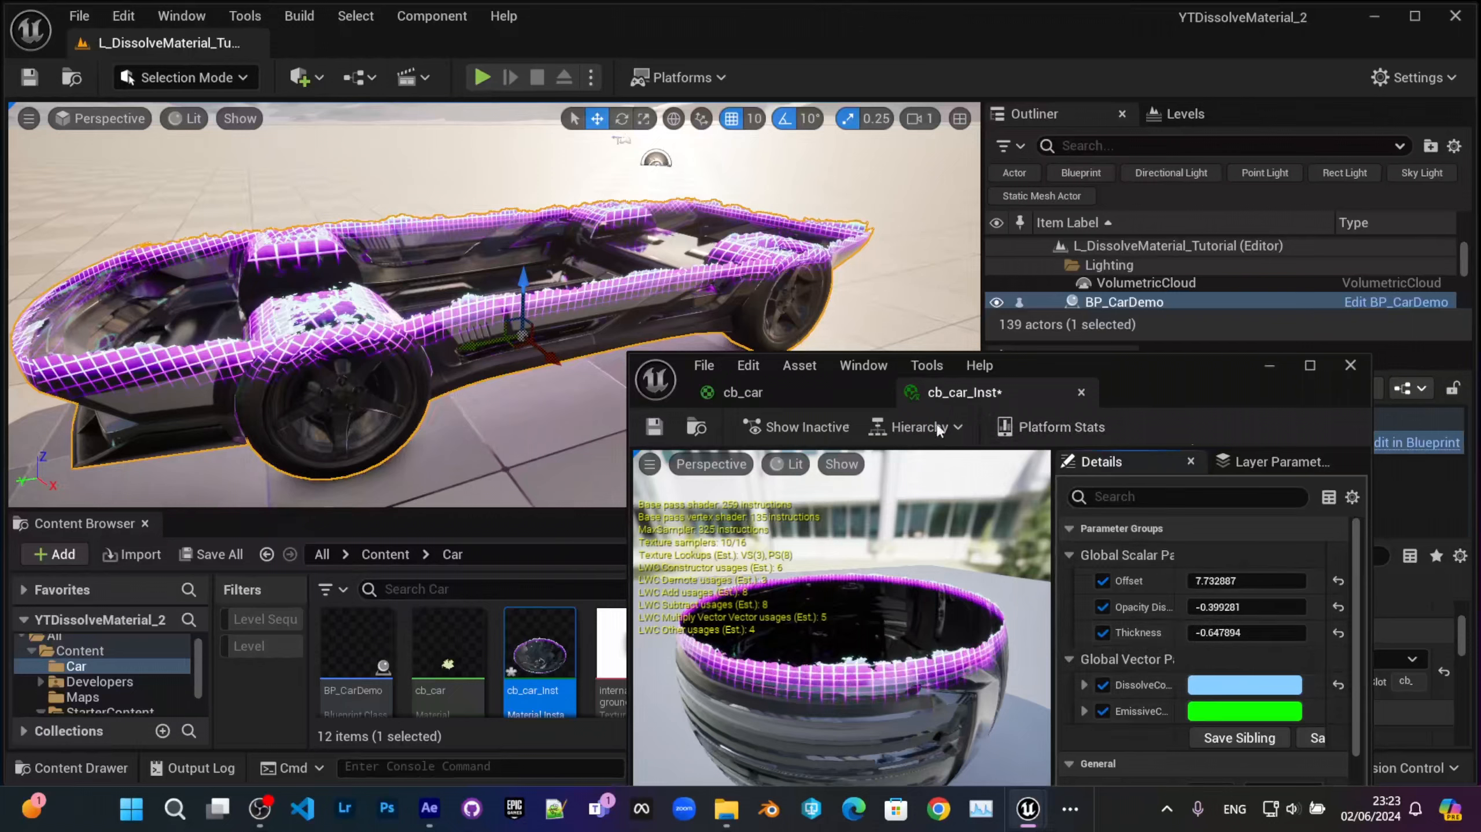
click(785, 397)
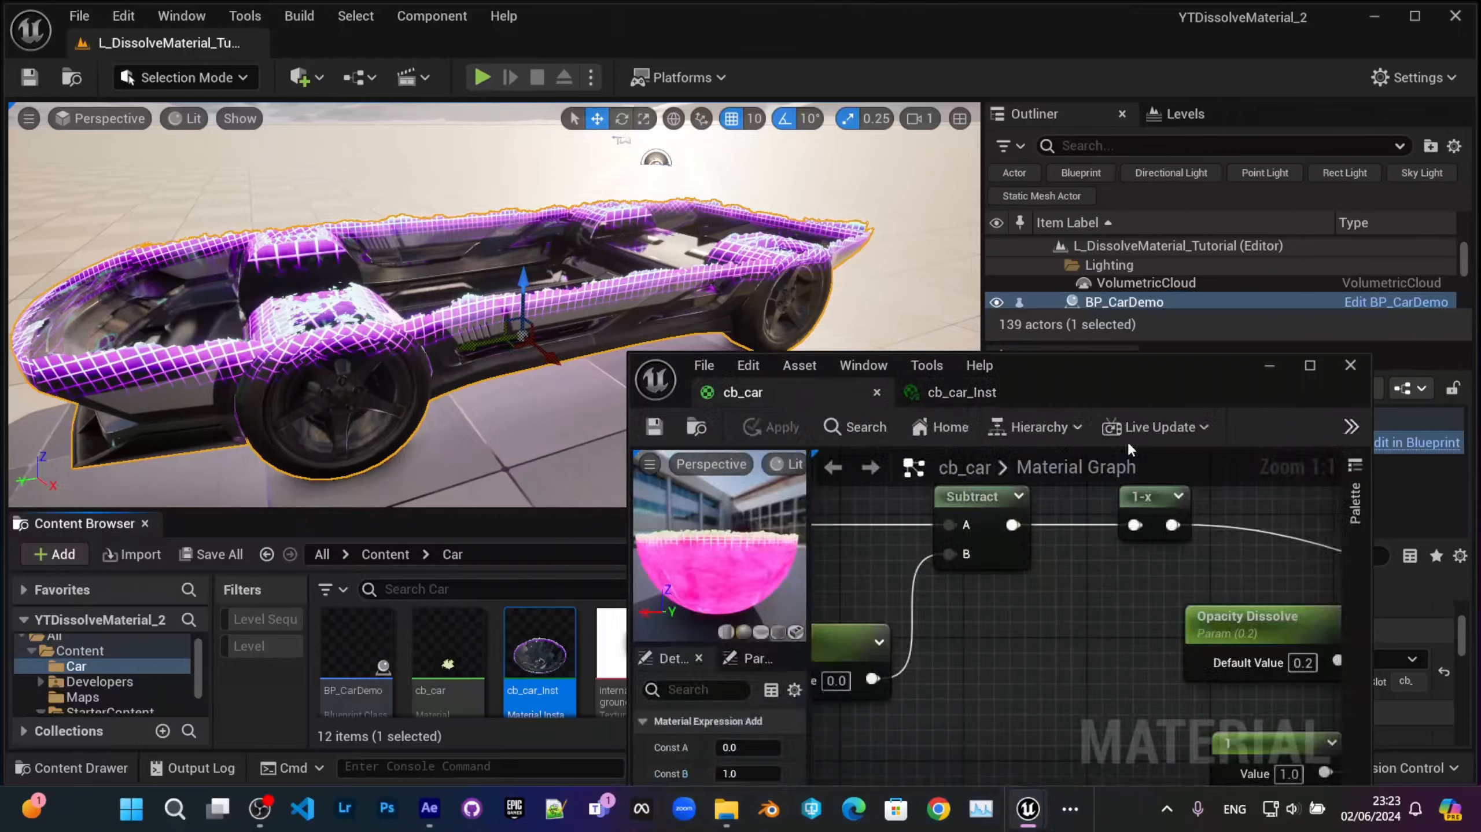
click(965, 393)
drag(1224, 607, 1221, 582)
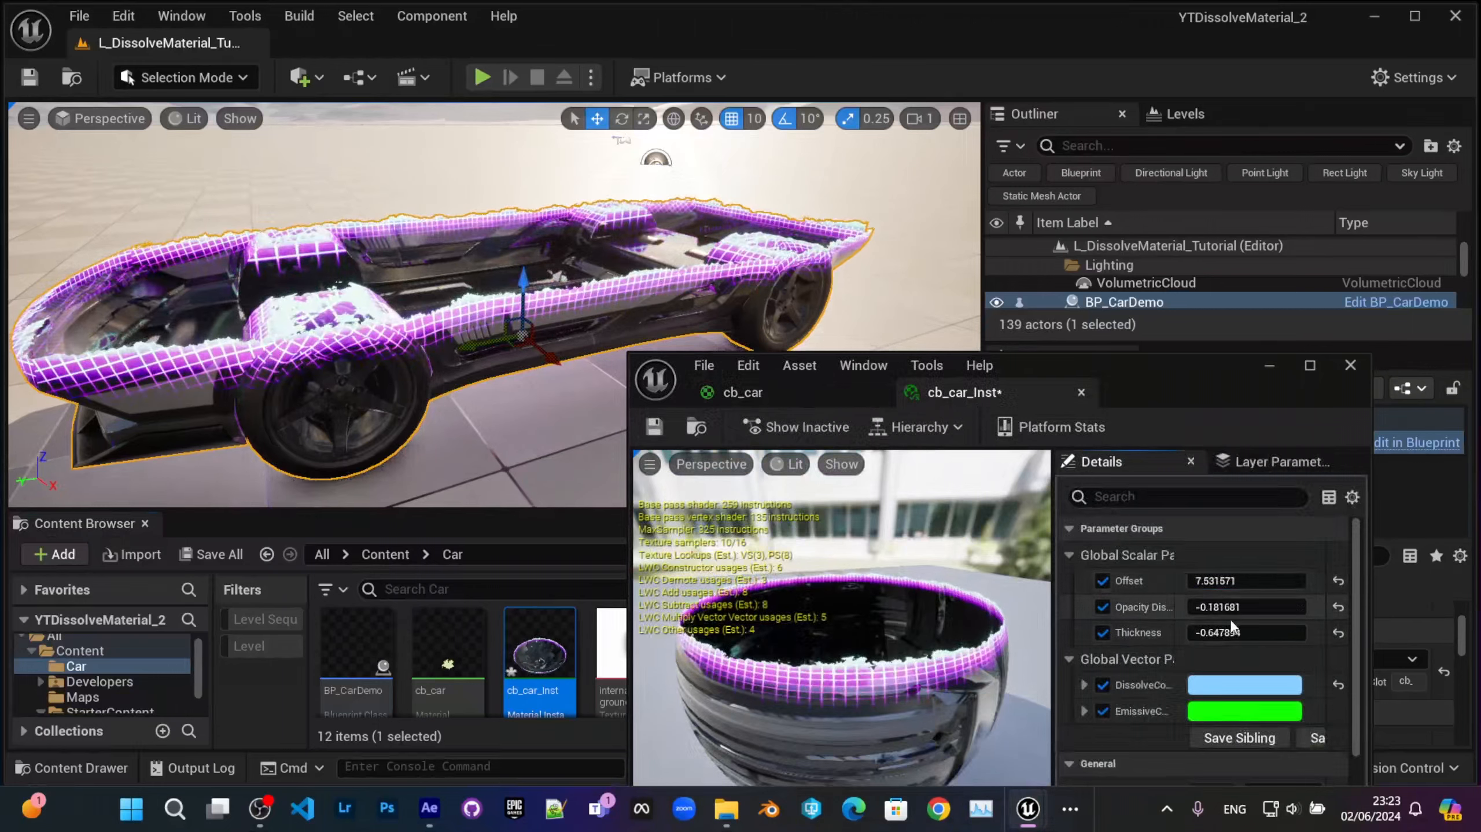
Step: Set the instance's DissolveColor to bright green (hex sRGB 00FF1FFF) and save the instance
click(1253, 686)
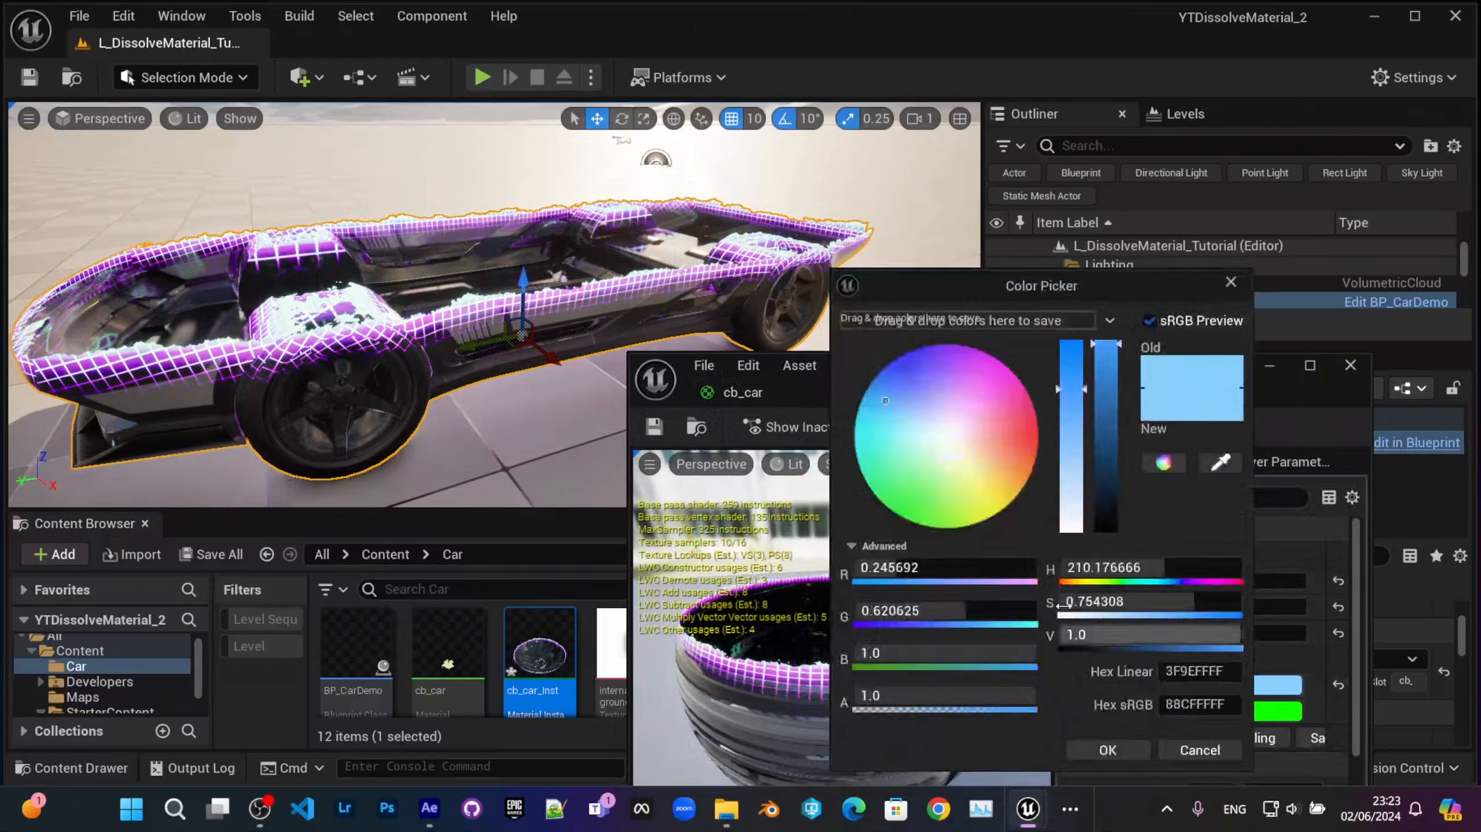
drag(968, 467, 811, 487)
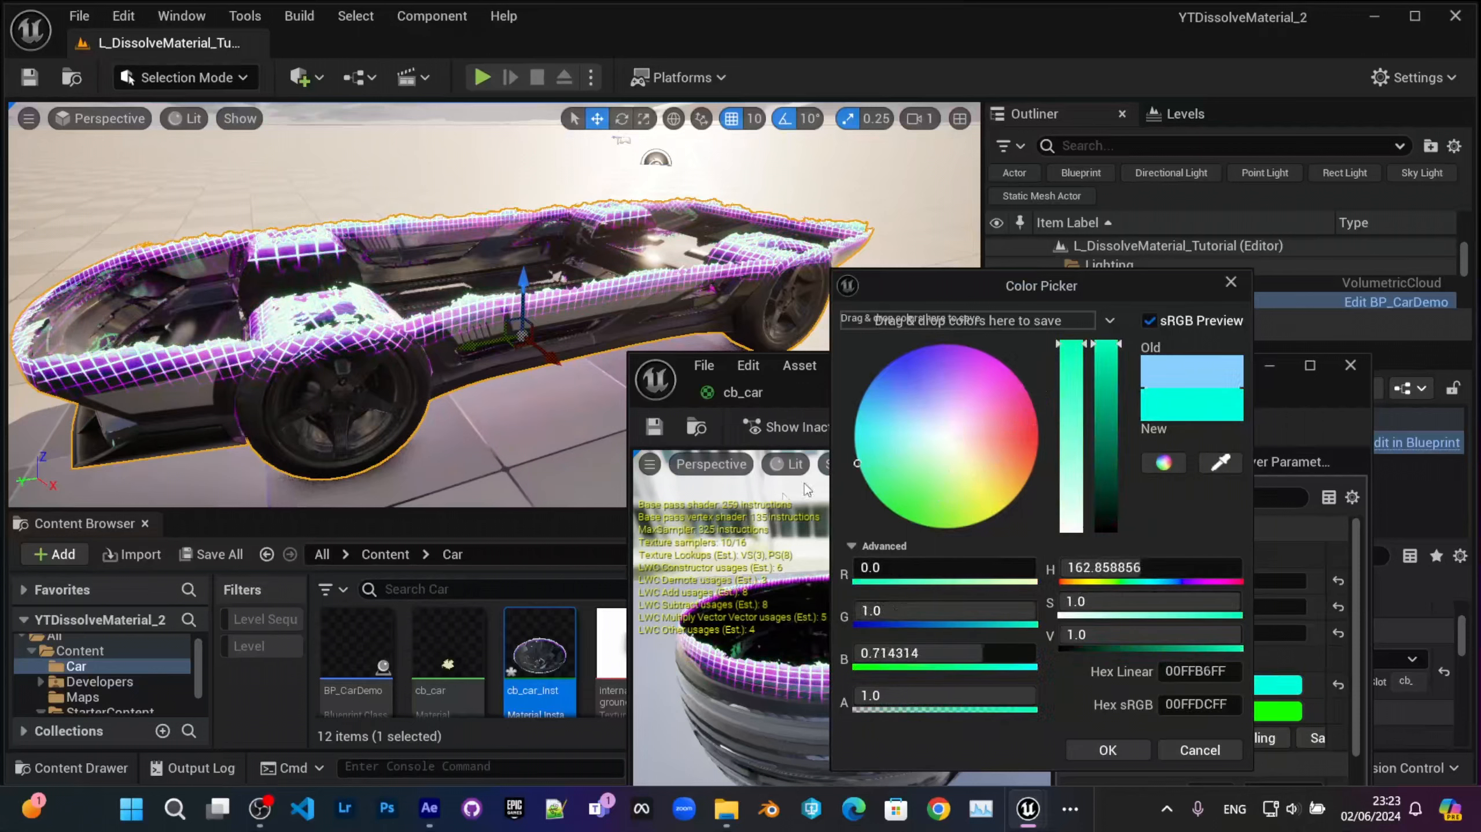
drag(823, 544, 882, 542)
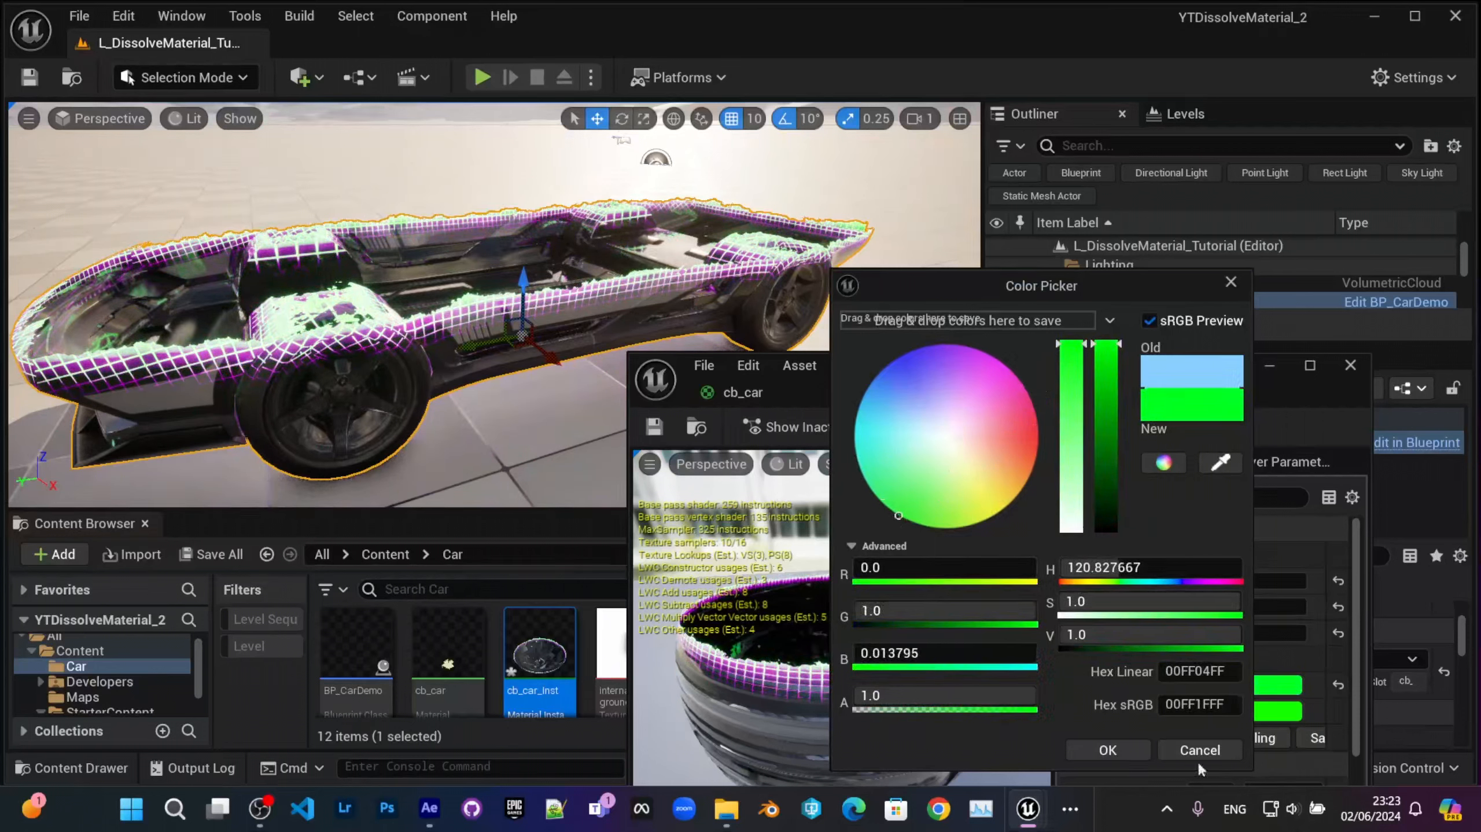
click(1108, 750)
click(656, 428)
Step: Change the instance's DissolveColor to a darker cyan-blue
click(792, 392)
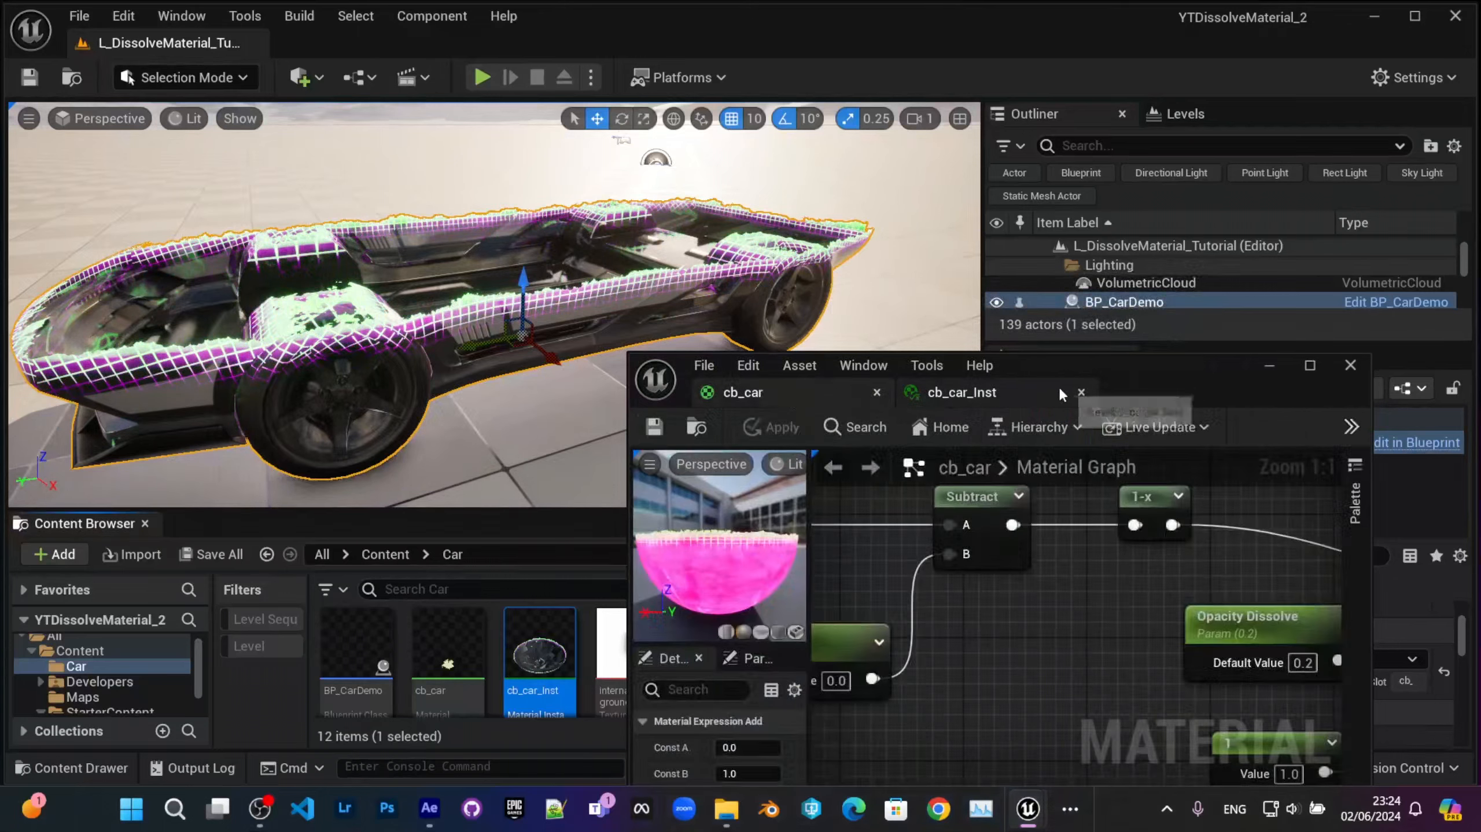
click(1062, 394)
click(1247, 688)
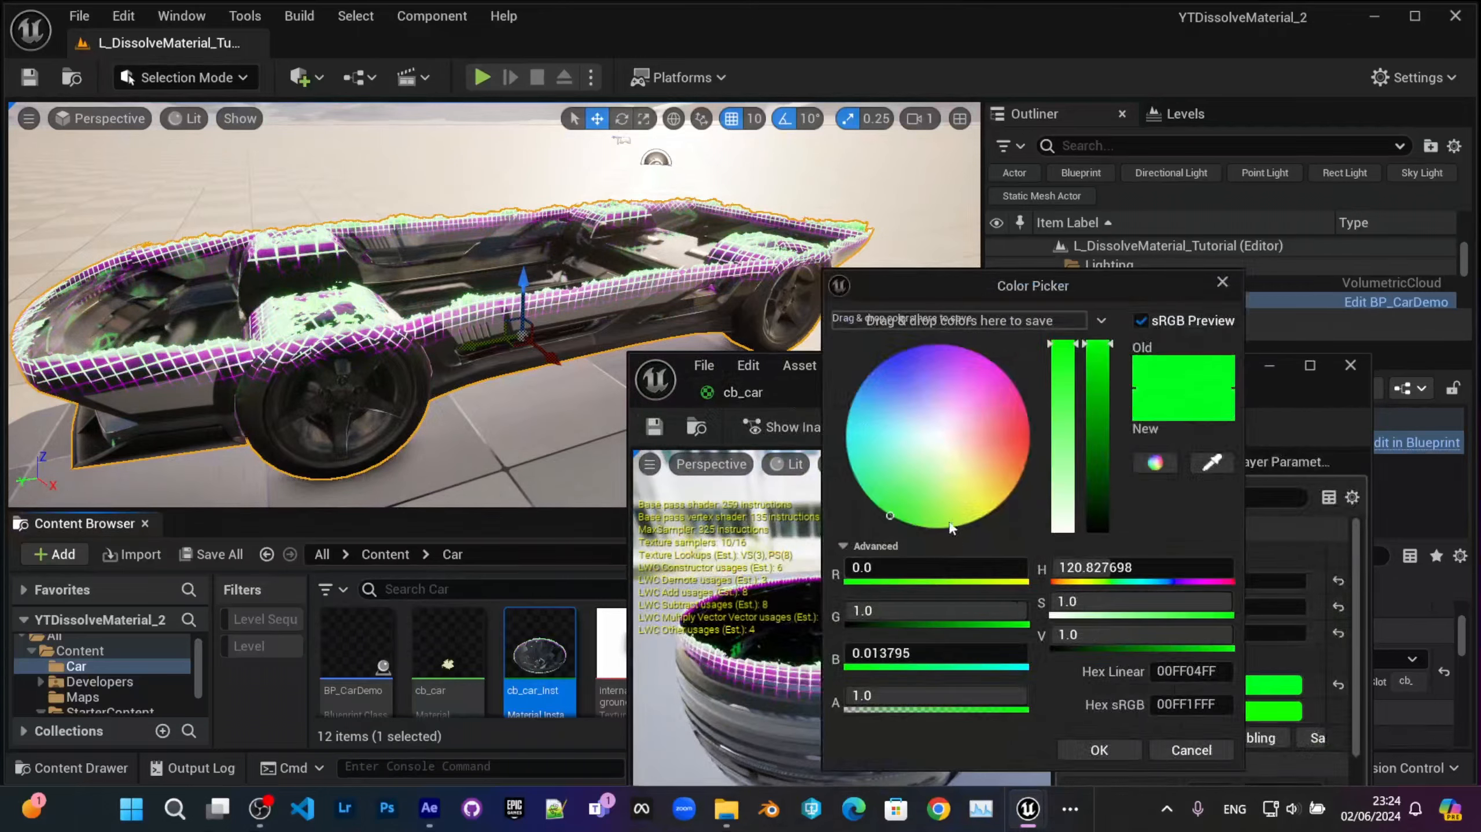
drag(880, 507, 949, 434)
drag(1063, 420, 1062, 384)
drag(918, 377, 852, 399)
click(1112, 757)
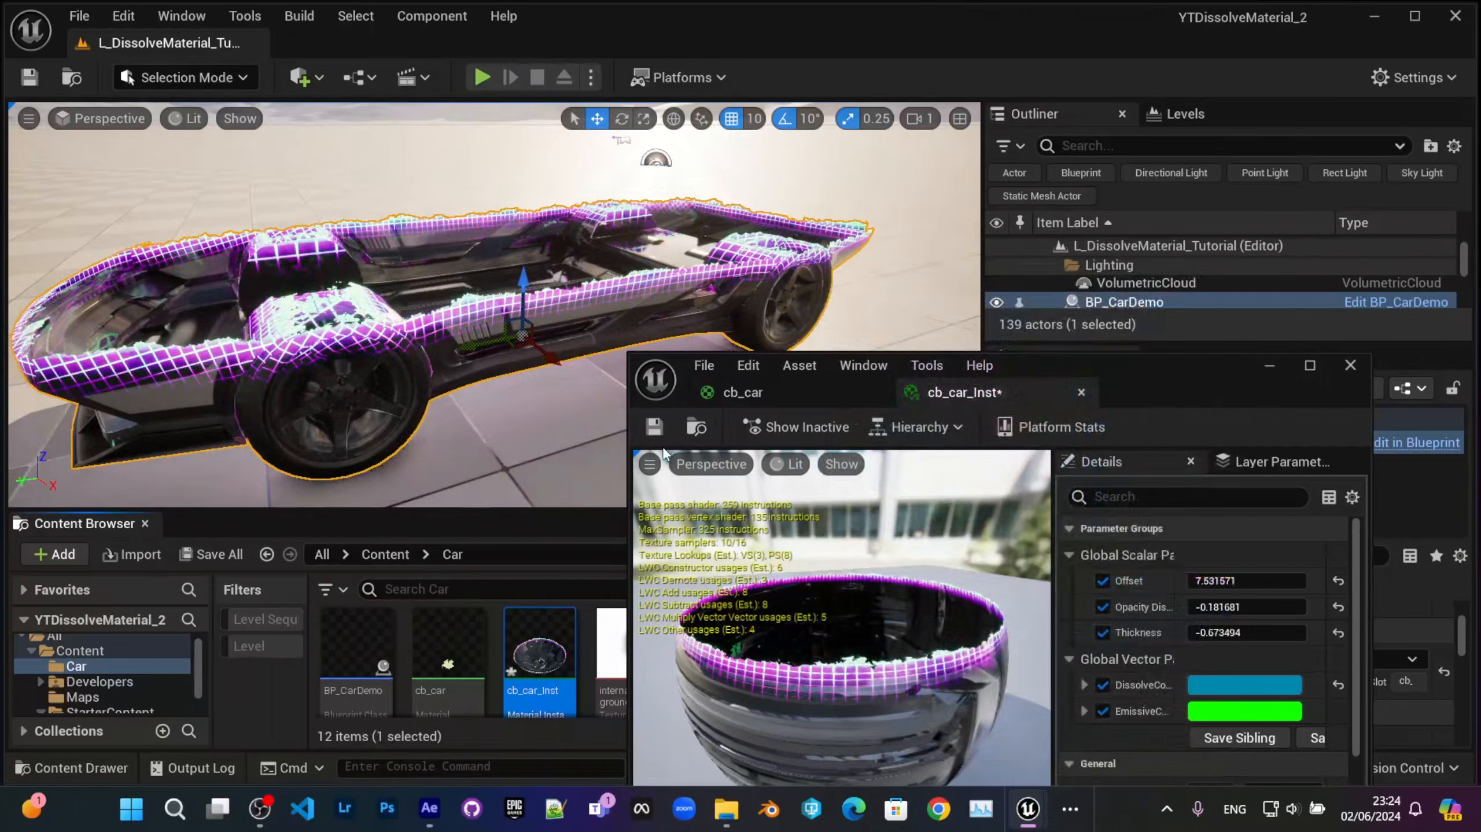
Step: Return to the cb_car material graph in a maximized window and add a Named Reroute Declaration node above the Add node's output wire
click(734, 389)
drag(1028, 375, 784, 6)
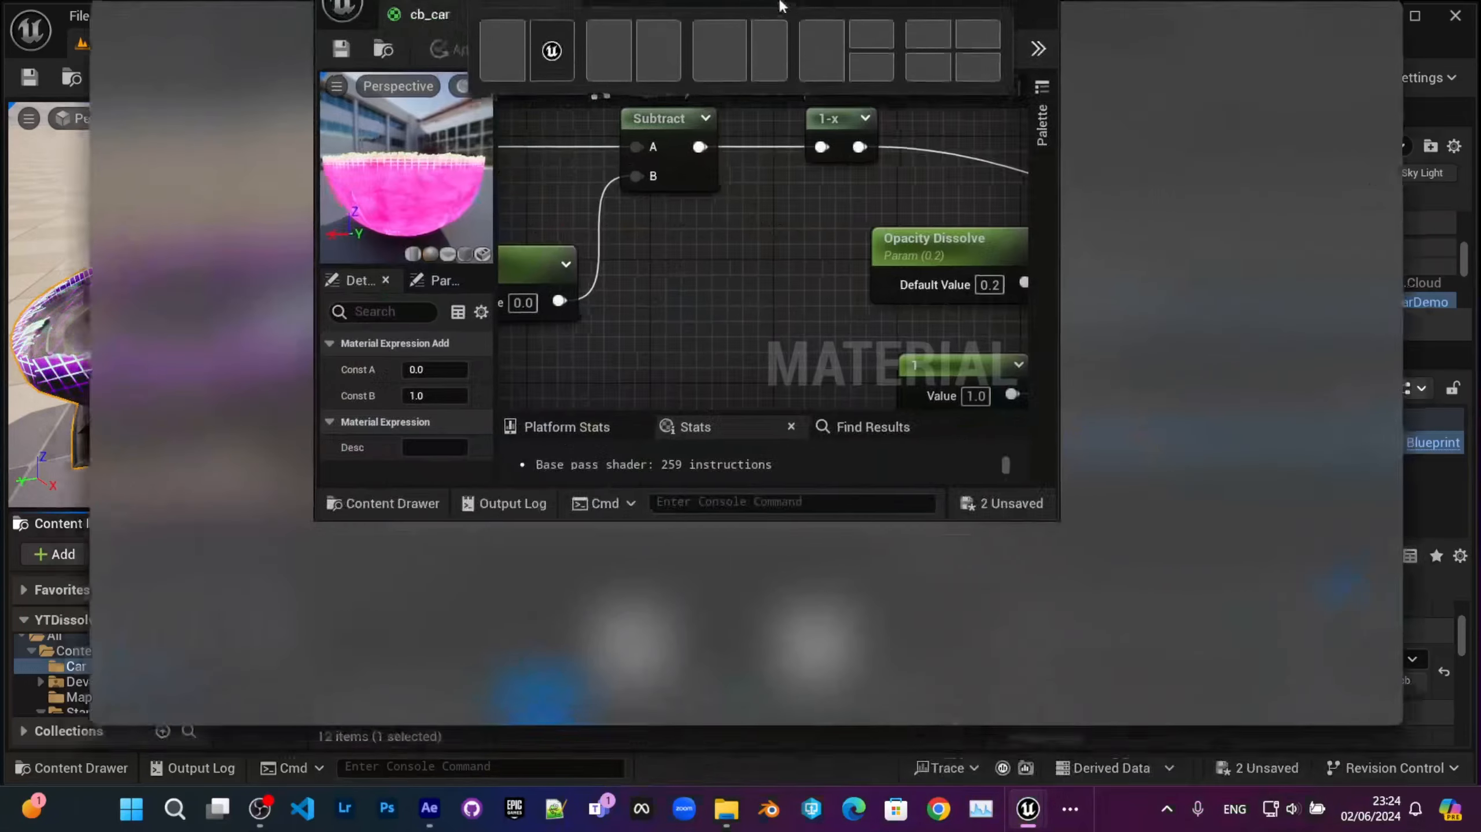
scroll(741, 464, up, 3)
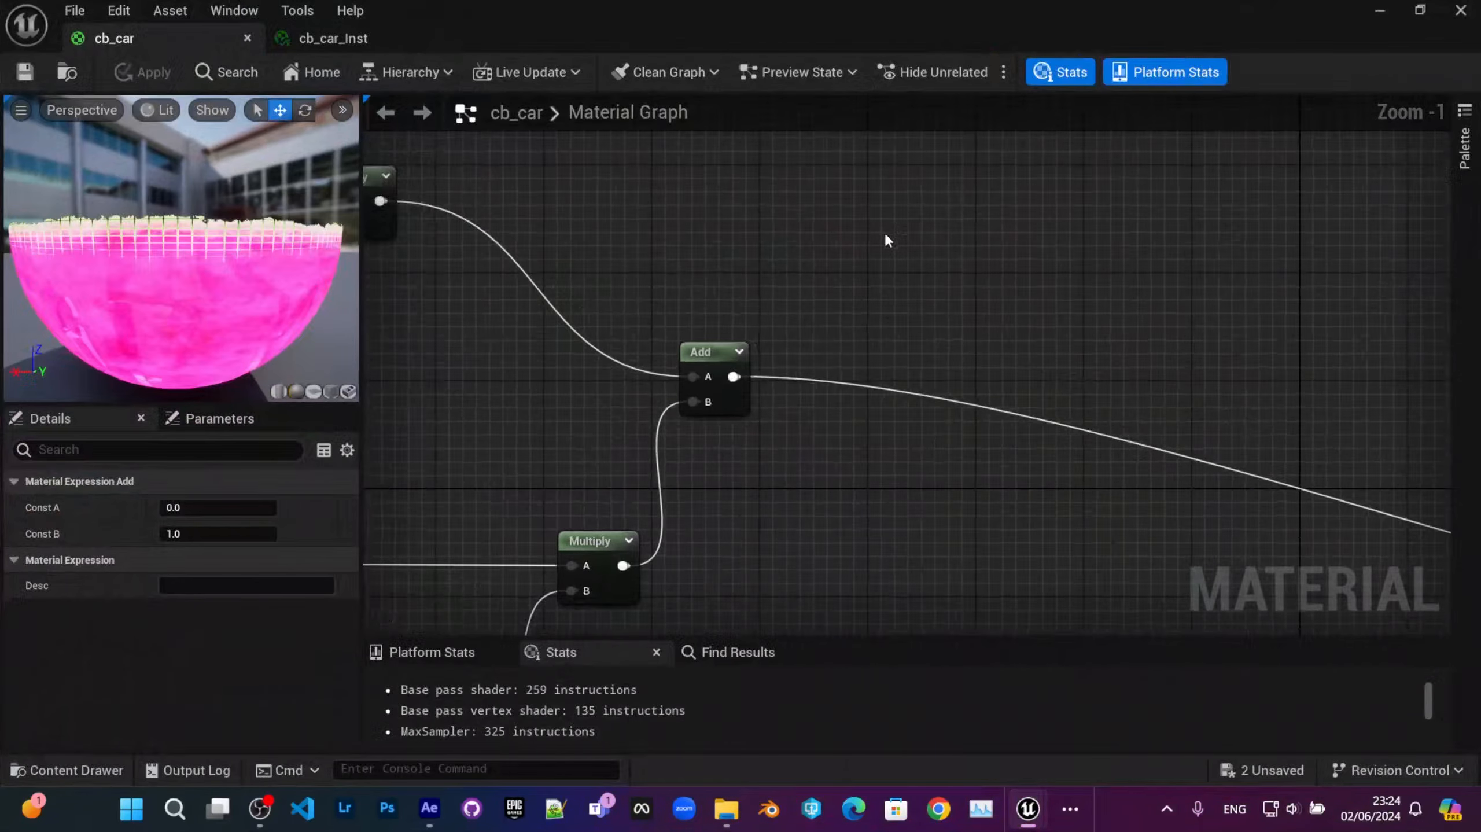
right_click(881, 234)
text(nam)
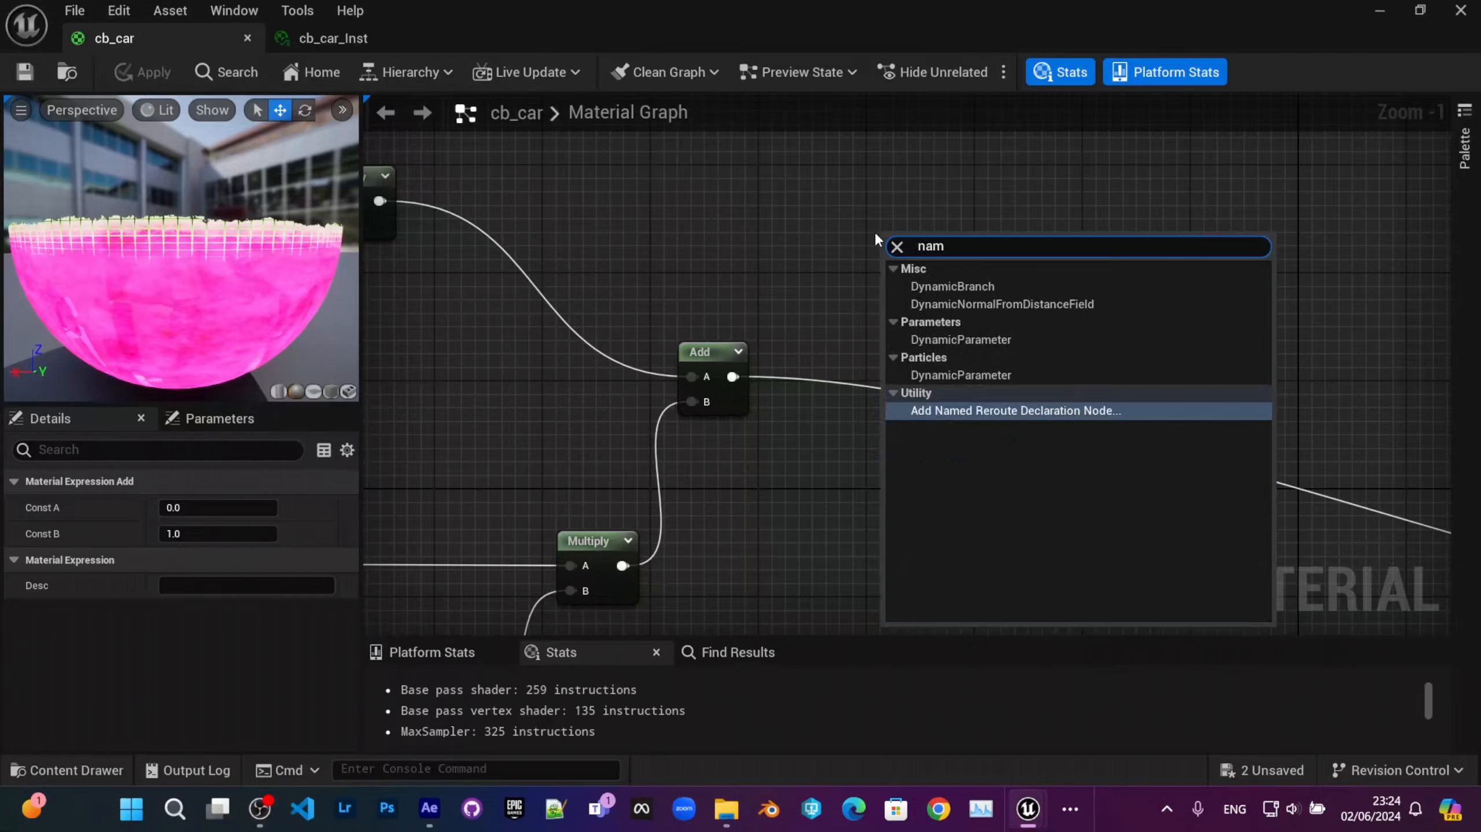
key(Return)
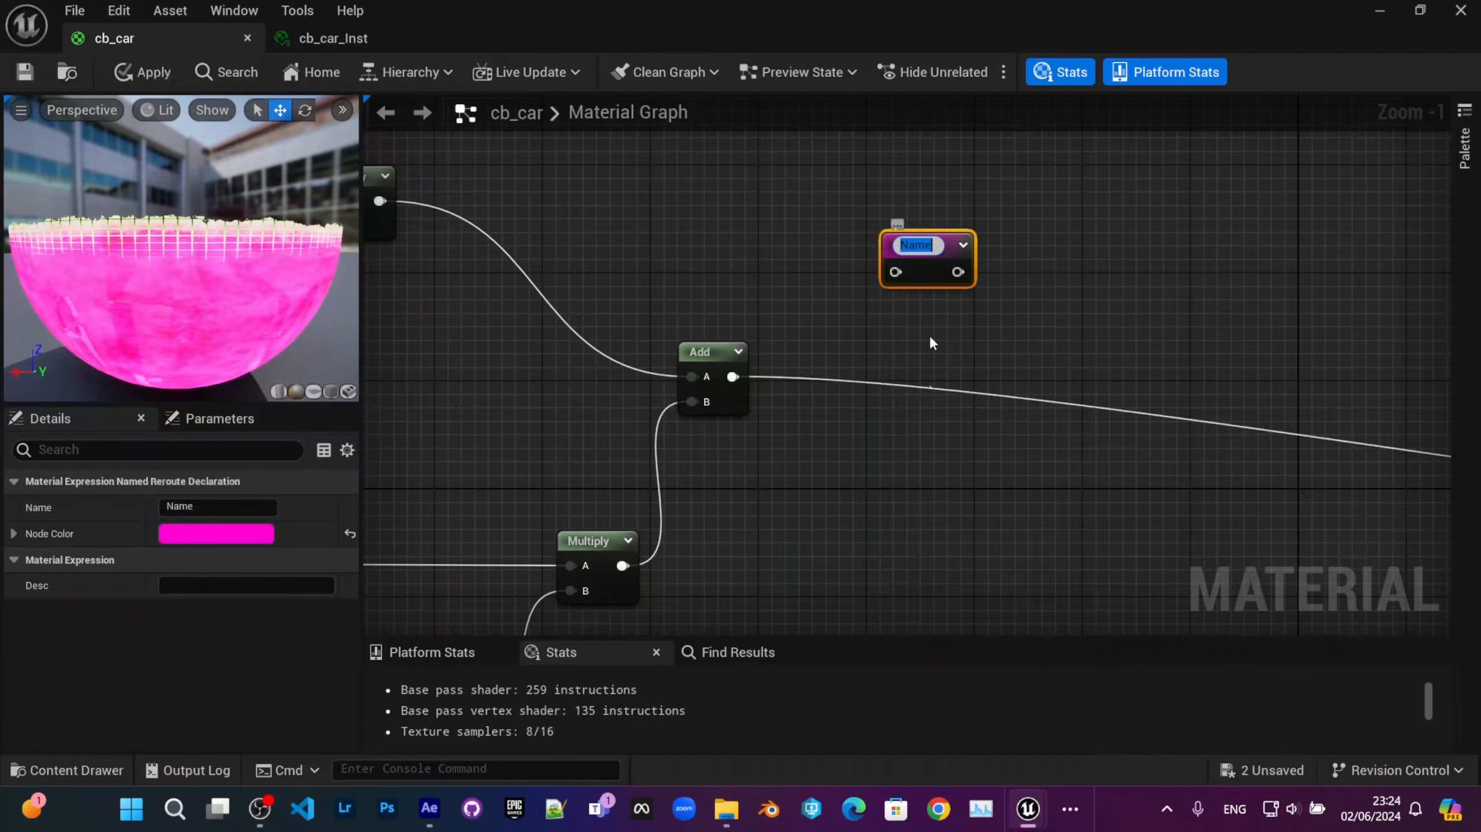
Step: Follow the long wire running from the Add node's output across the graph and back
right_drag(984, 405, 525, 236)
scroll(908, 389, down, 2)
right_drag(877, 349, 601, 330)
scroll(784, 386, up, 2)
right_drag(1146, 429, 1446, 441)
right_drag(537, 300, 1060, 473)
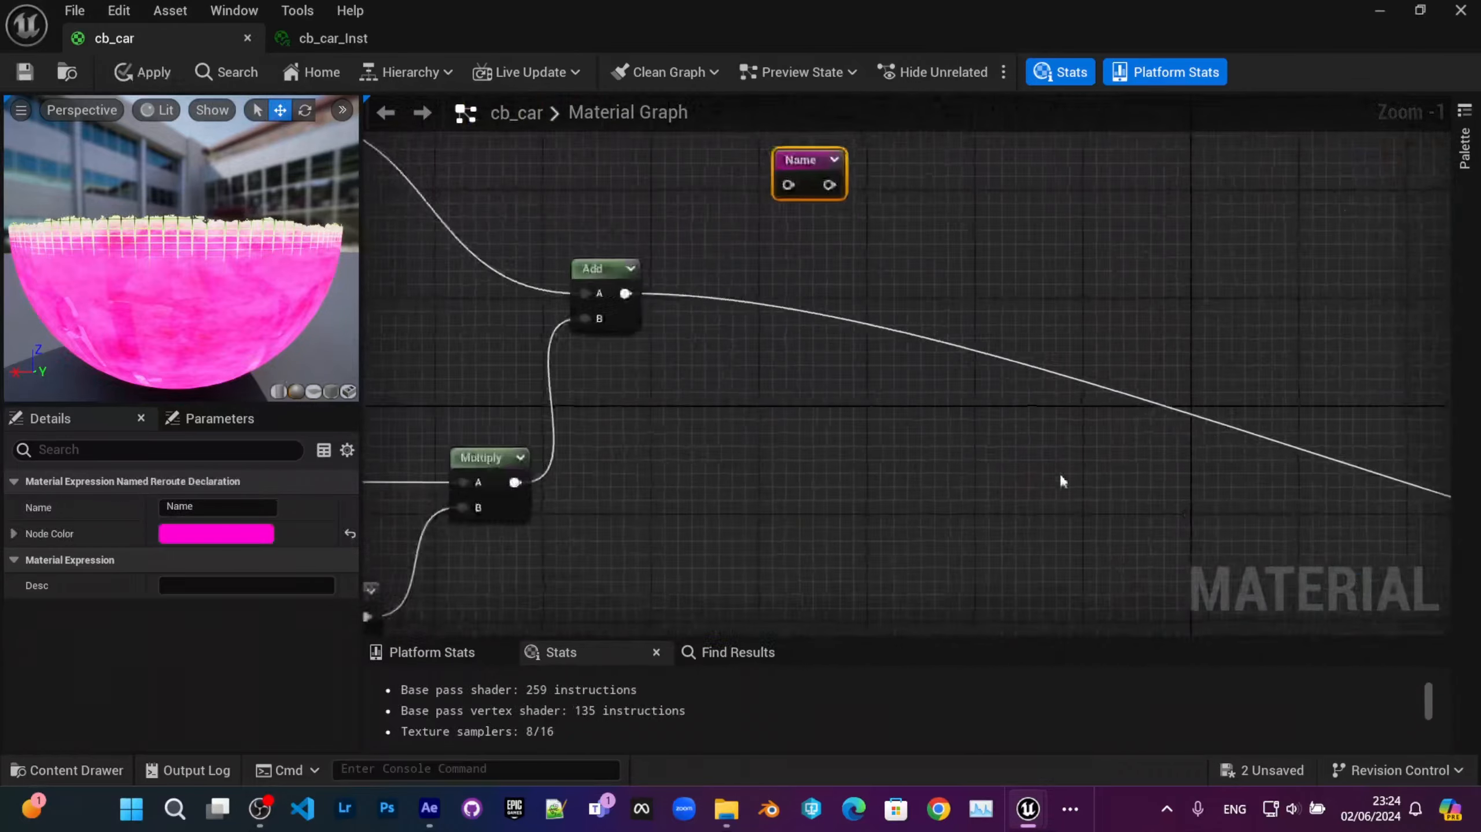
scroll(769, 413, down, 1)
right_drag(749, 412, 860, 403)
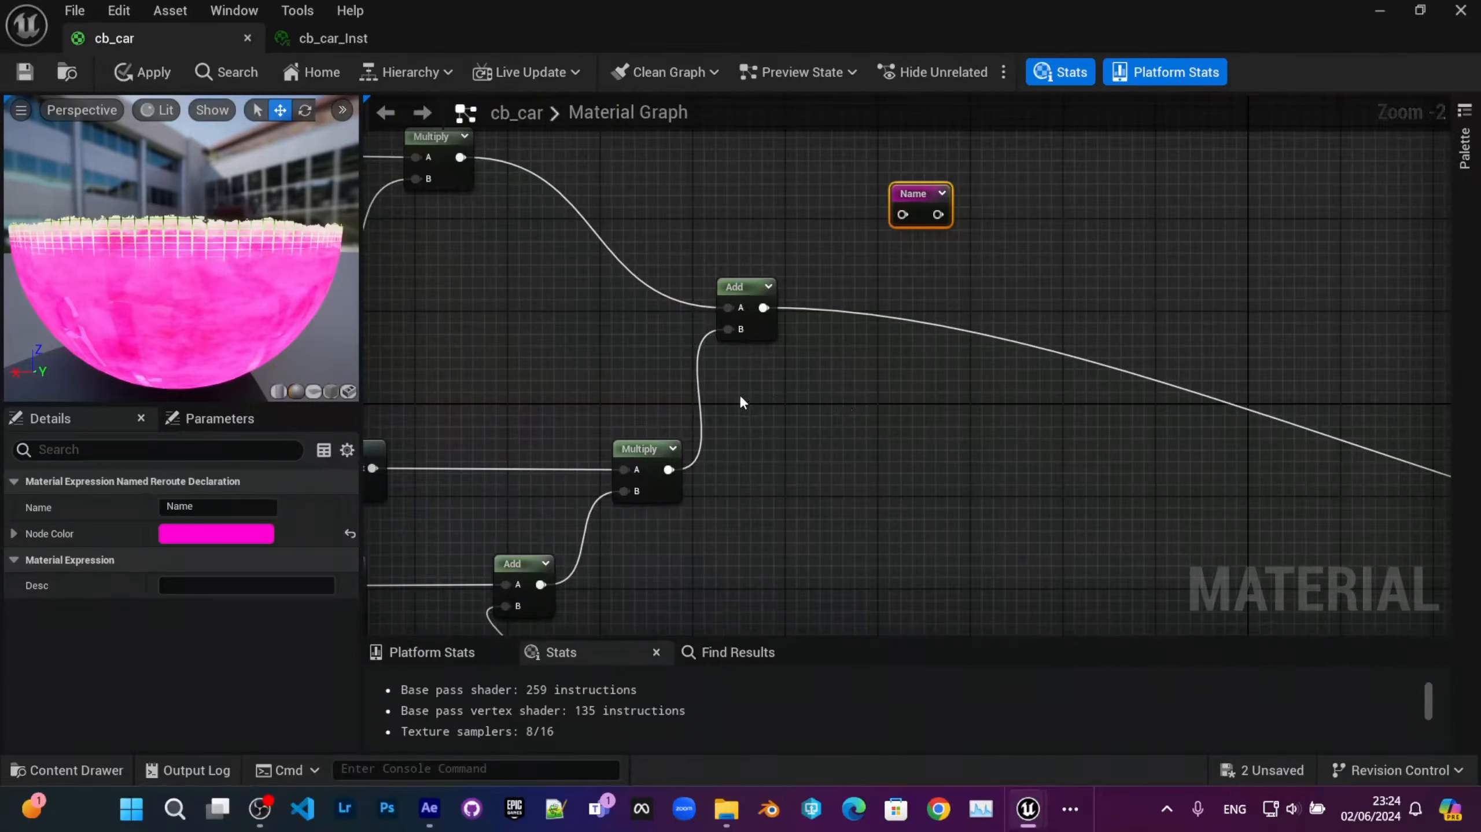
scroll(739, 398, down, 2)
right_drag(652, 472, 691, 519)
scroll(801, 489, up, 3)
right_drag(971, 382, 612, 371)
scroll(614, 372, down, 2)
right_drag(886, 415, 547, 303)
right_drag(996, 435, 643, 330)
scroll(992, 371, up, 2)
right_drag(546, 340, 1163, 507)
right_drag(717, 397, 1210, 515)
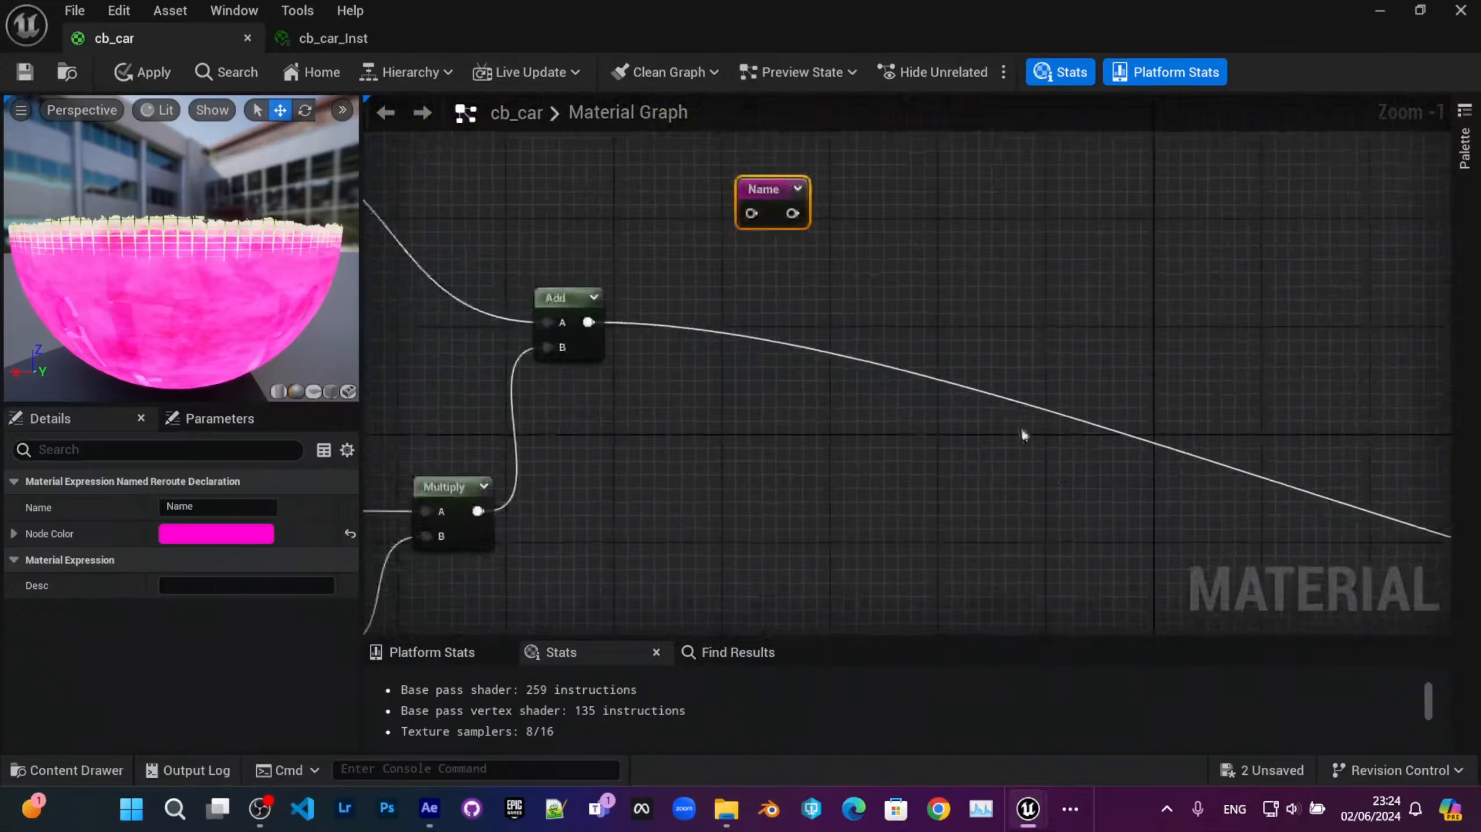
click(594, 310)
right_drag(609, 344, 609, 420)
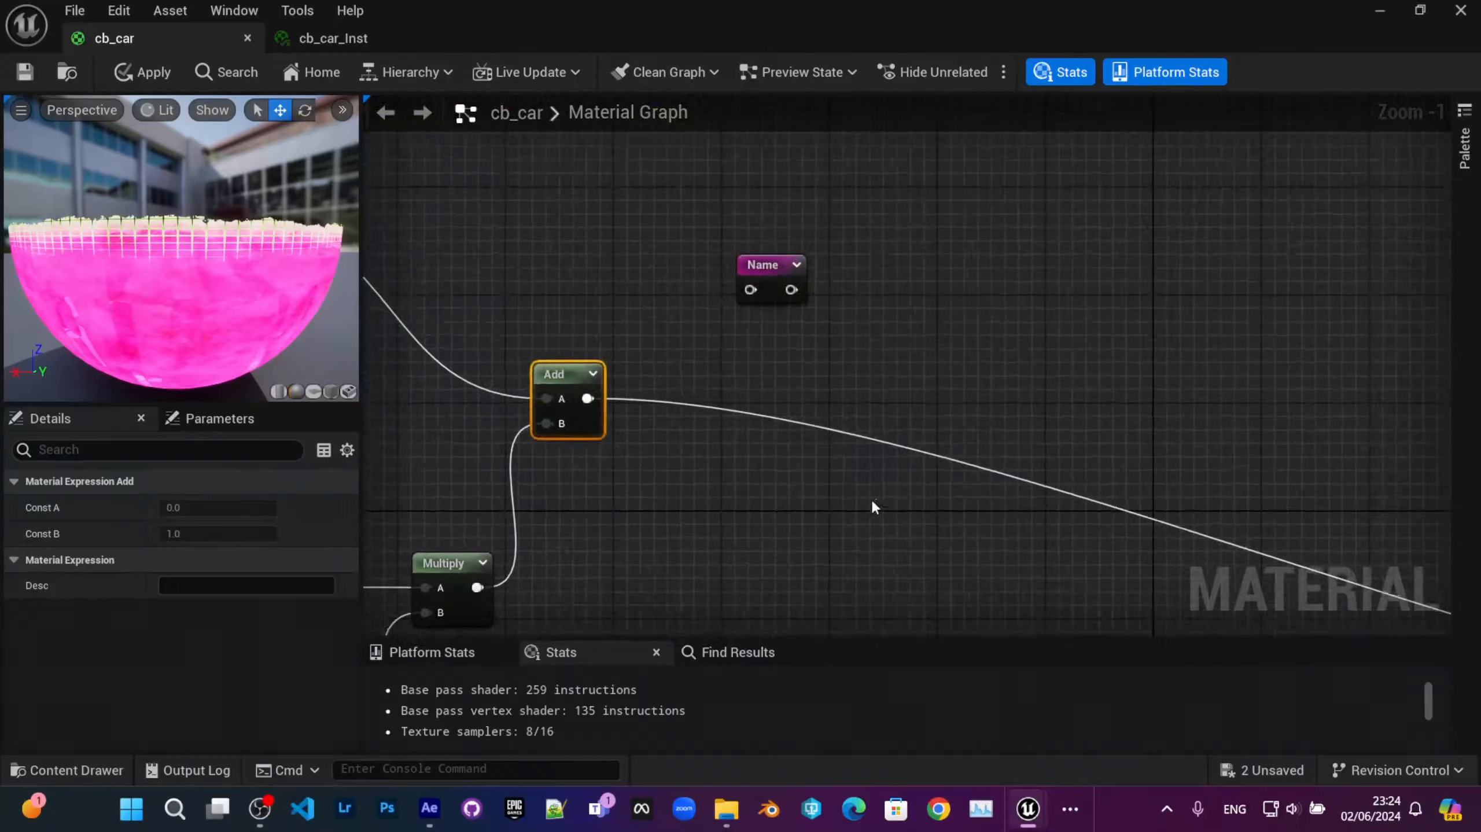
right_drag(1014, 513, 448, 320)
mouse_move(1083, 461)
right_down()
mouse_move(561, 296)
mouse_move(804, 355)
mouse_move(1251, 422)
right_up()
right_drag(612, 292, 1019, 534)
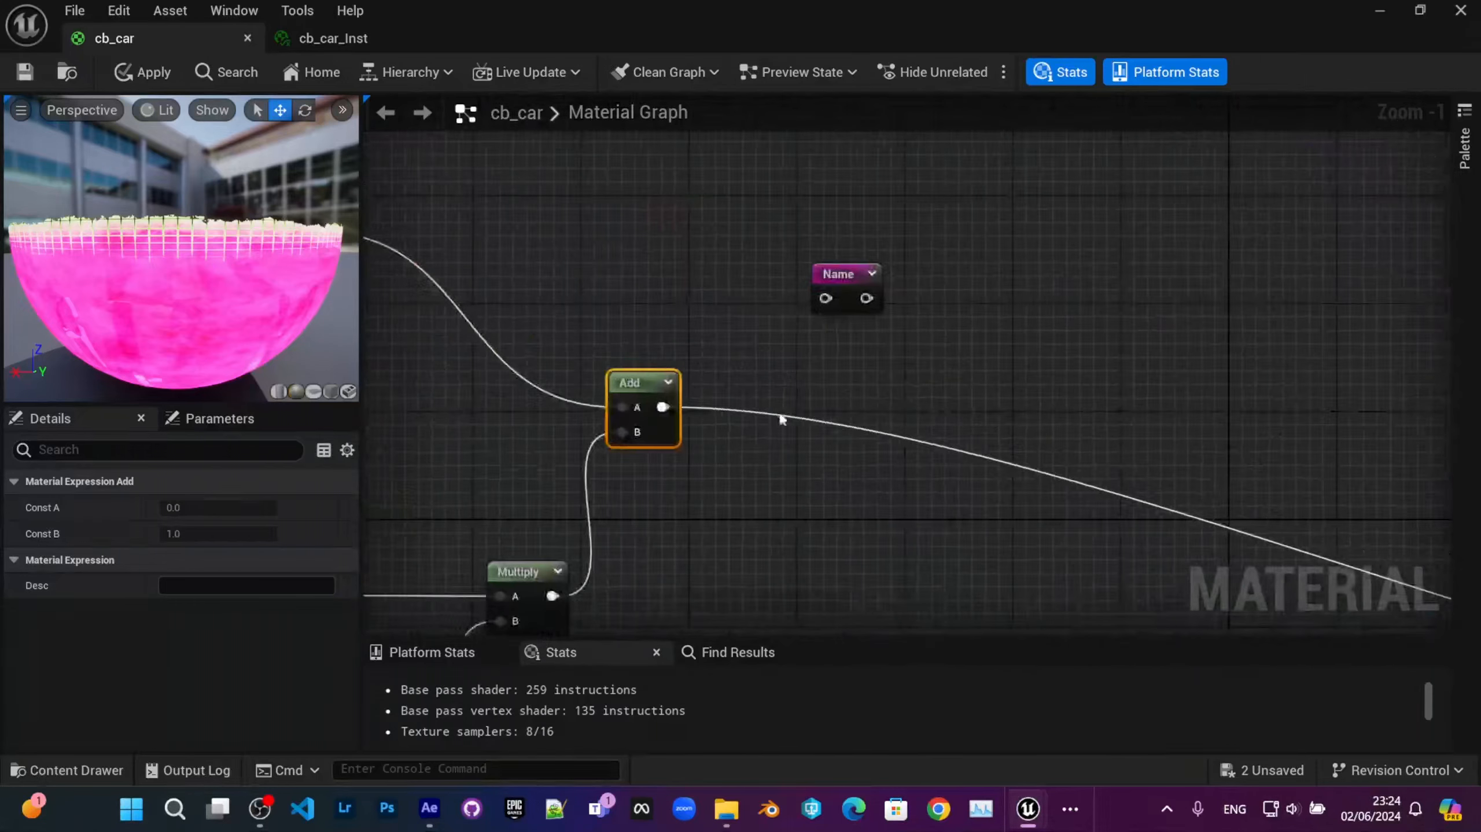
Step: Rename the named reroute declaration above the Add node's output wire as Emission
scroll(778, 423, up, 1)
right_drag(855, 371, 809, 428)
right_click(795, 319)
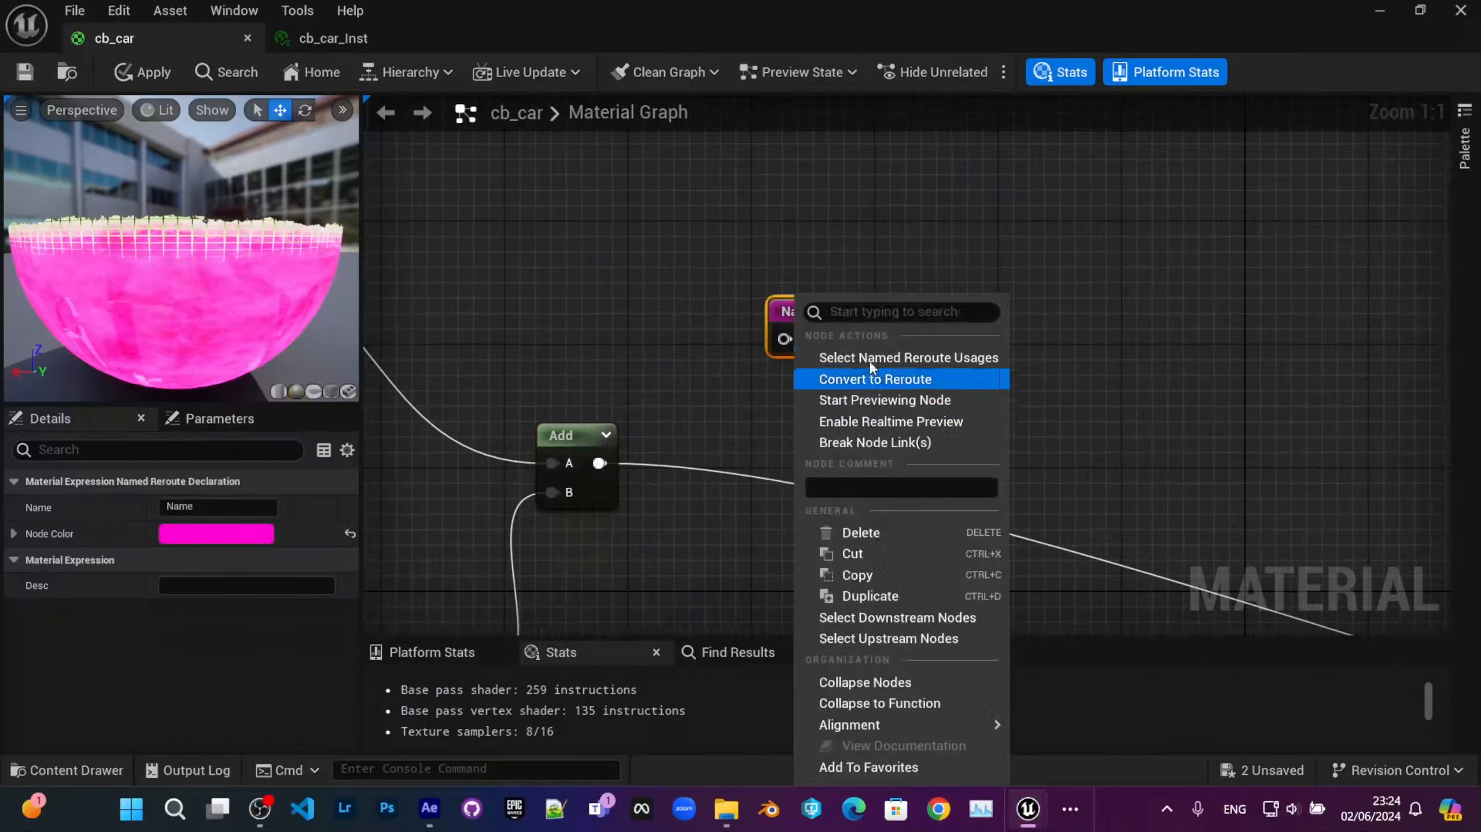
click(705, 280)
drag(815, 314, 708, 298)
right_click(698, 312)
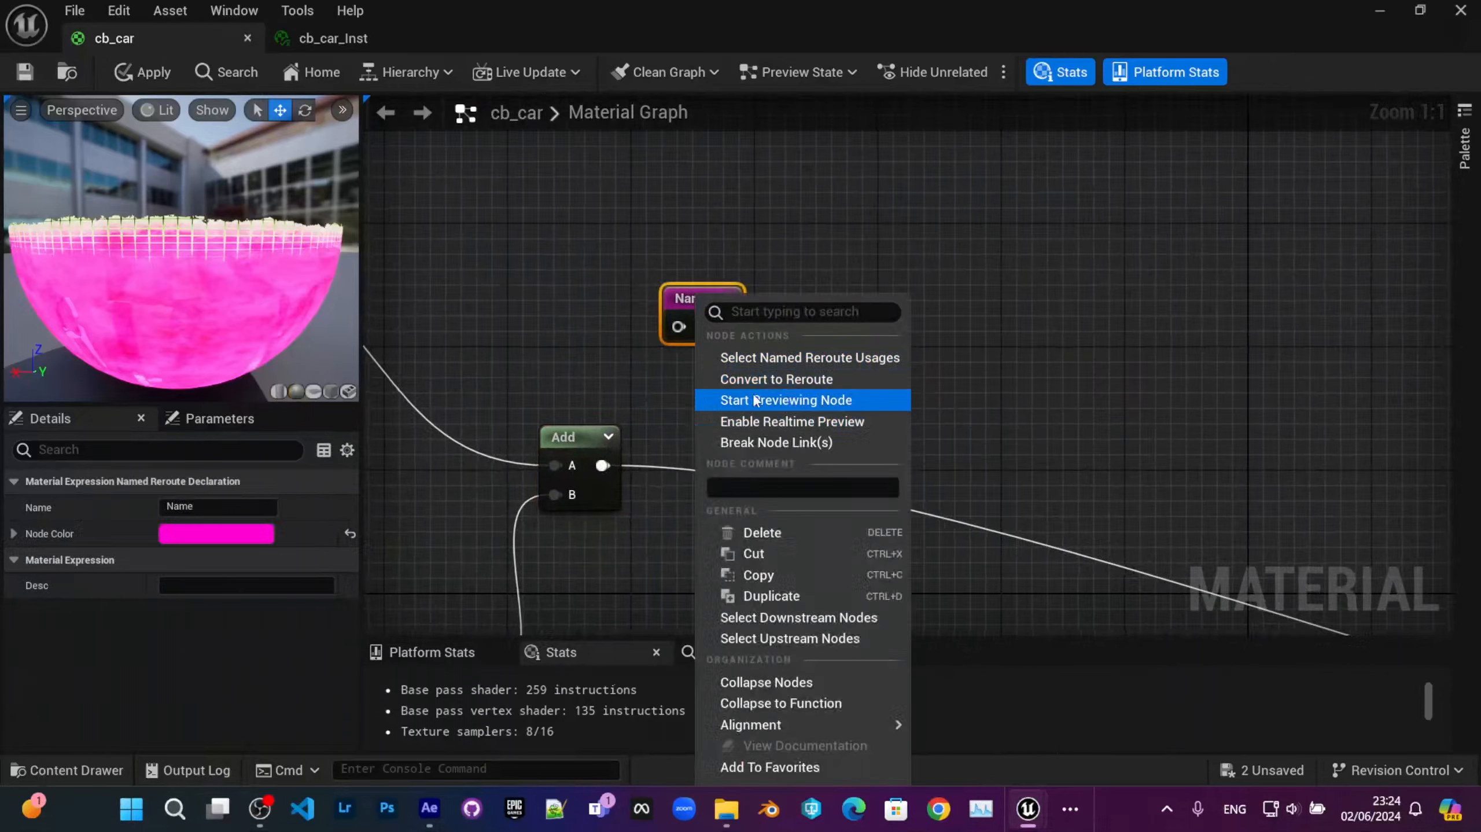
double_click(676, 300)
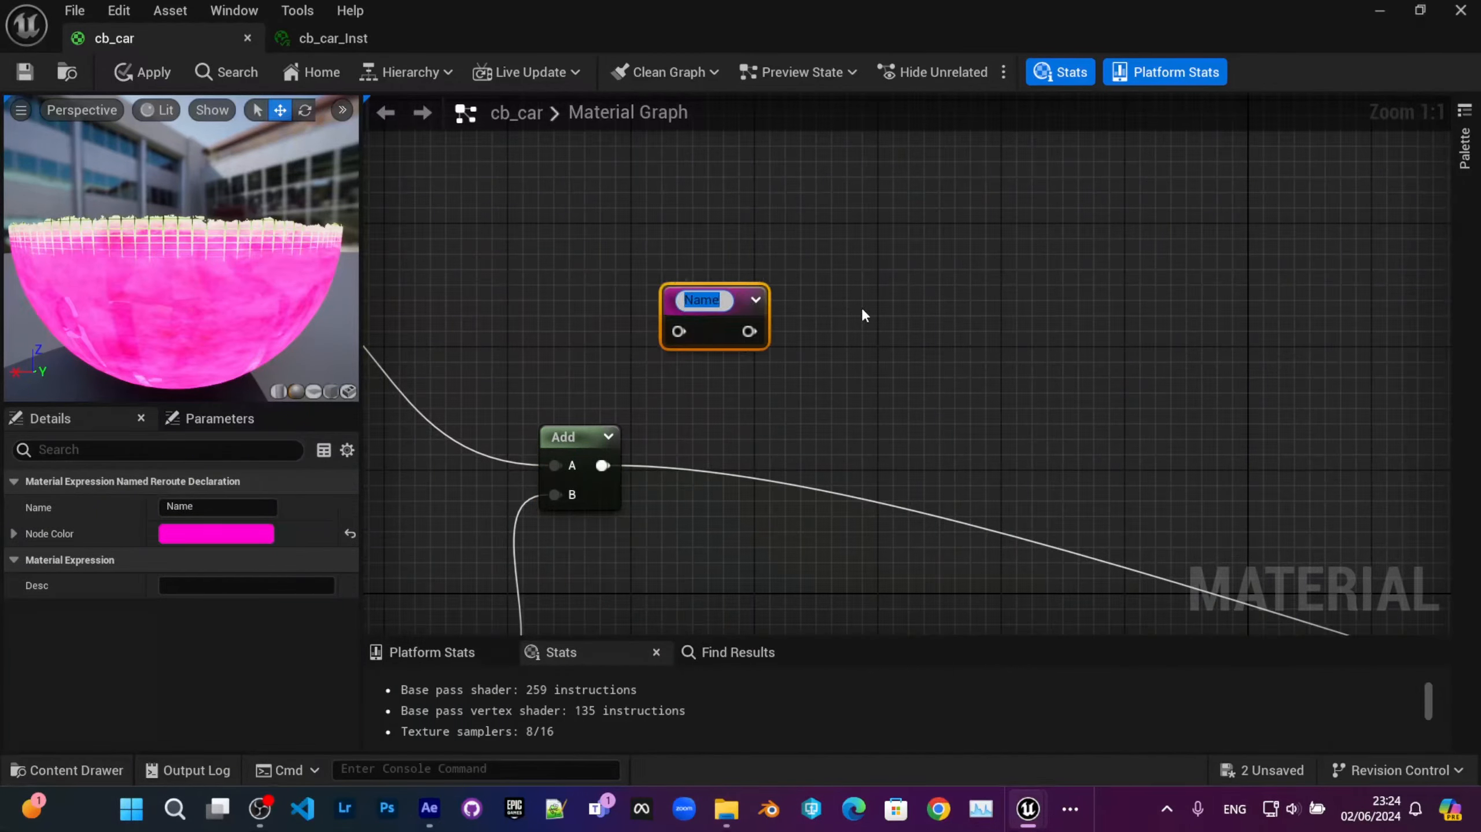
text(OPacity)
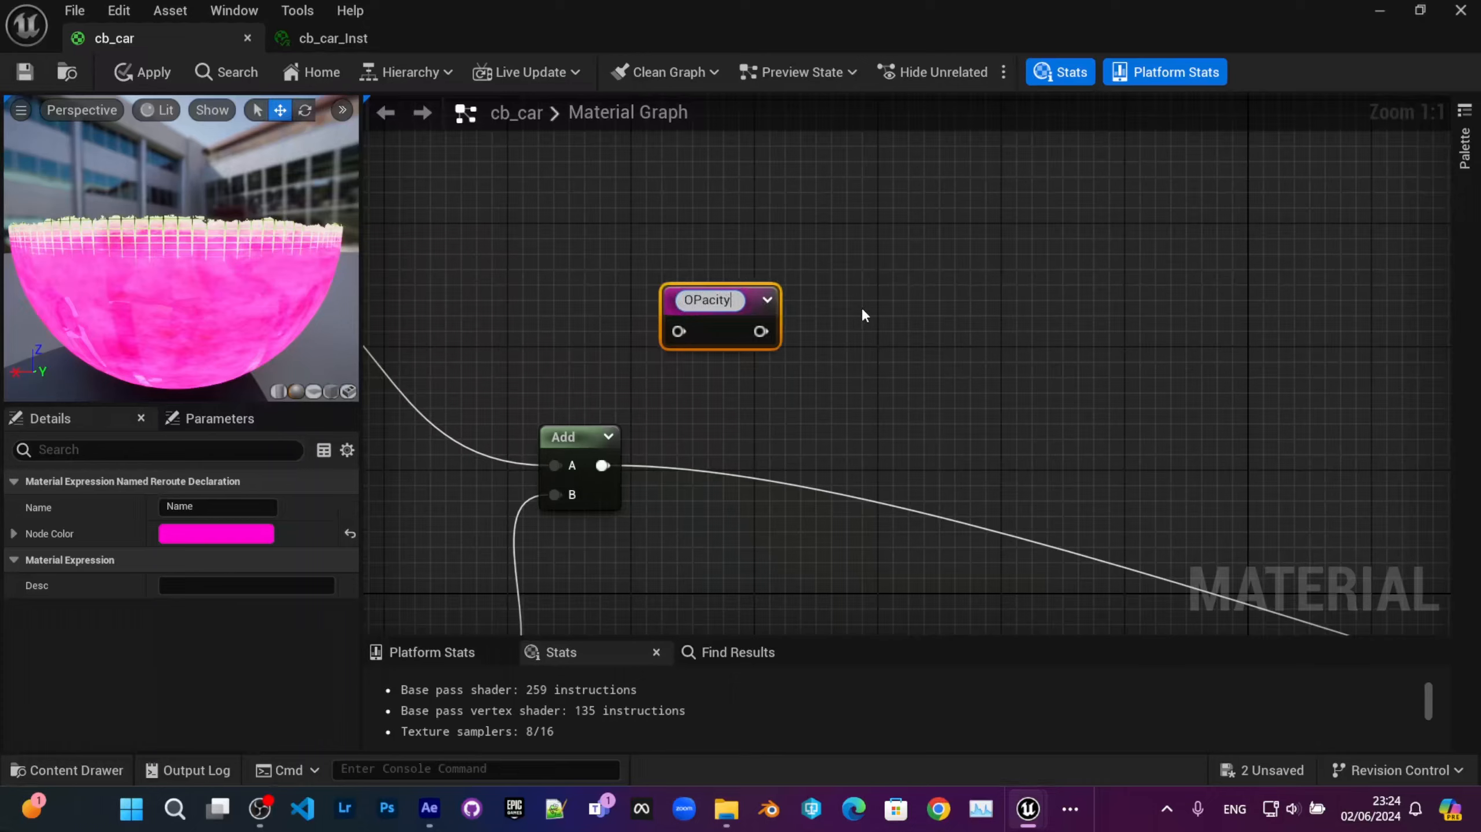
key(BackSpace)
key(BackSpace)
key(BackSpace)
key(BackSpace)
key(BackSpace)
text(Emissi)
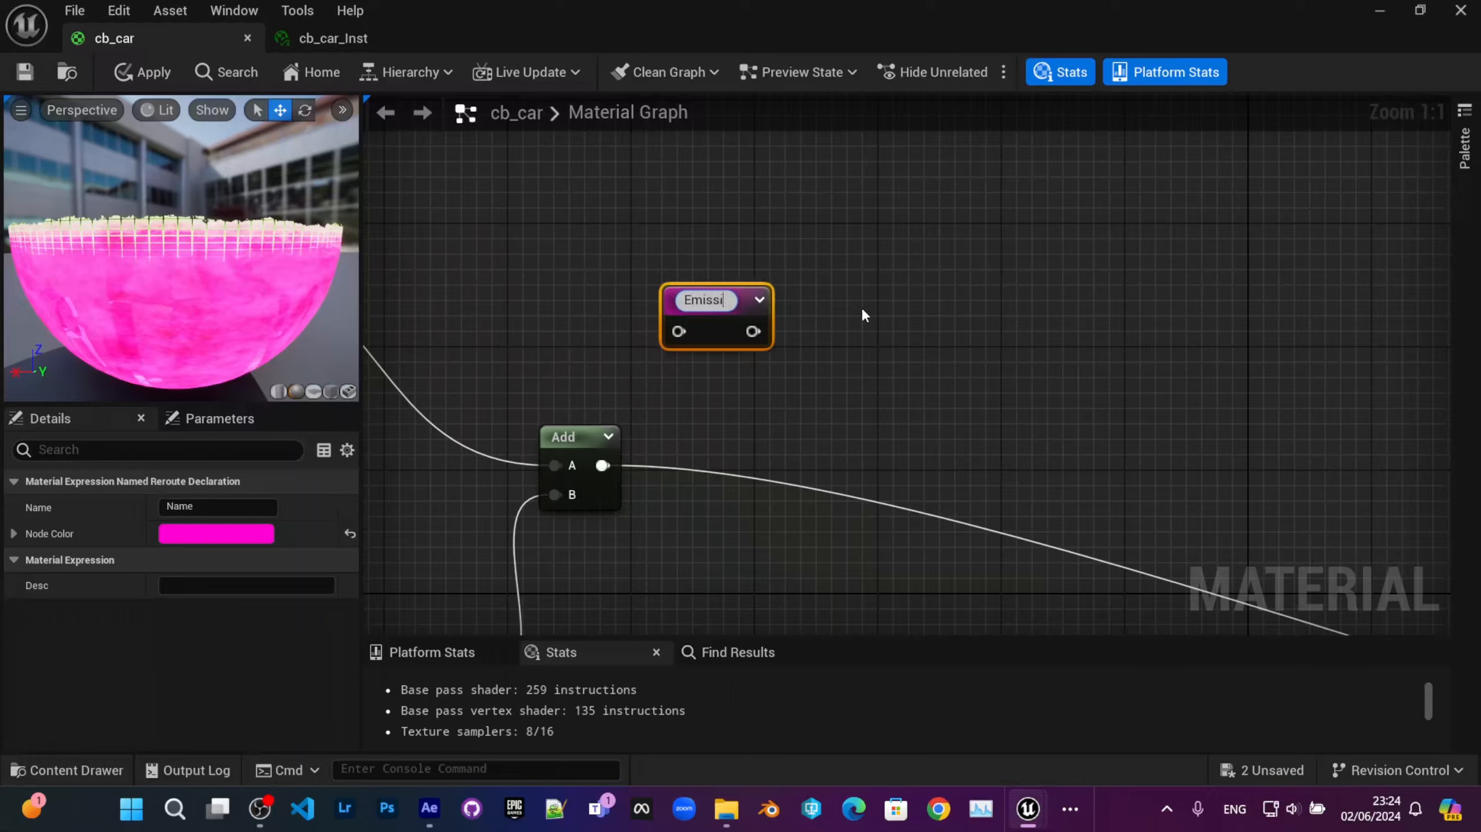
text(on)
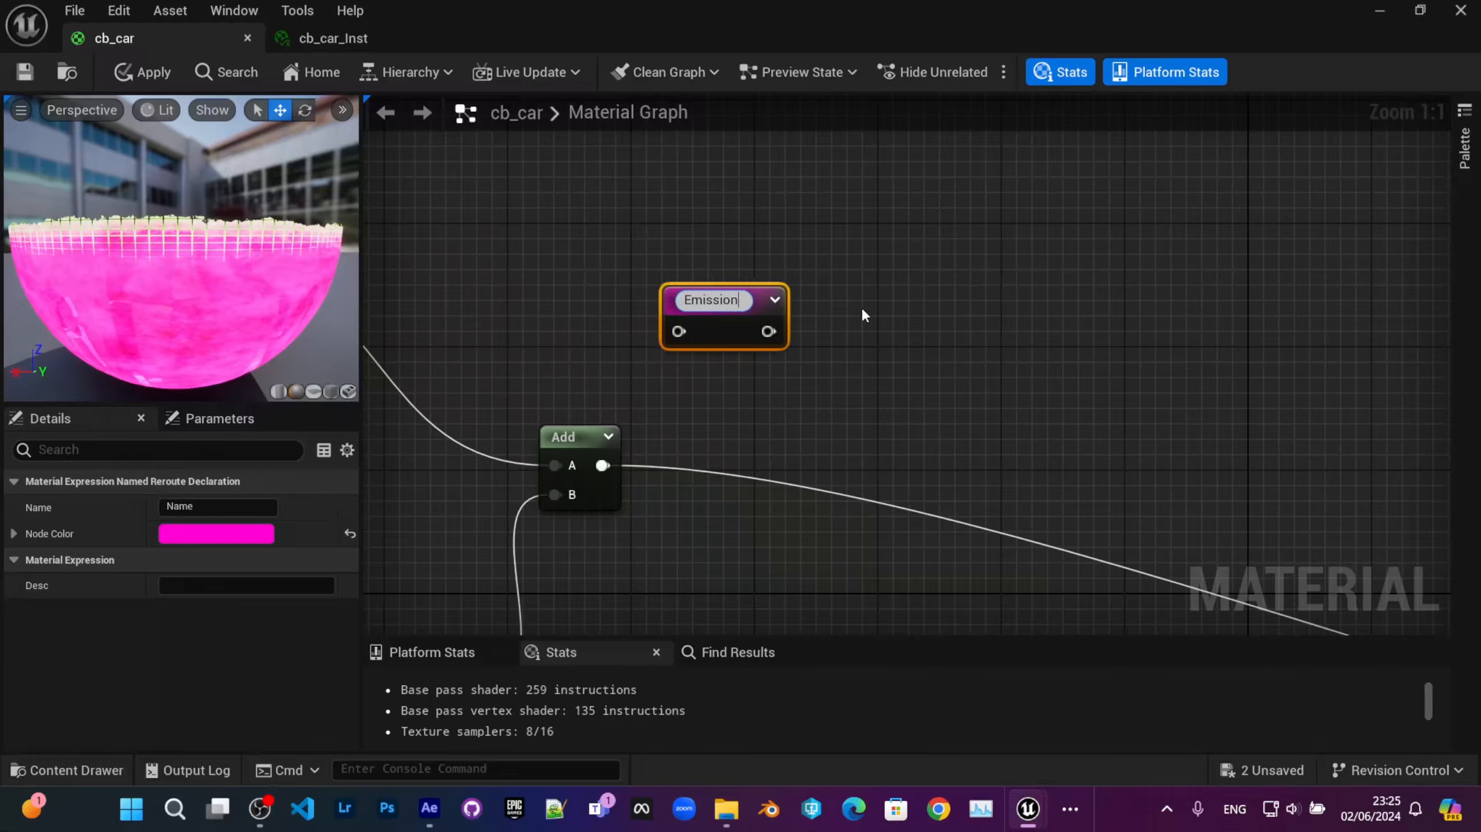
key(Return)
Step: Connect the Add node's output to the Emission reroute and break its direct link to the Emissive Color input
drag(602, 466, 680, 328)
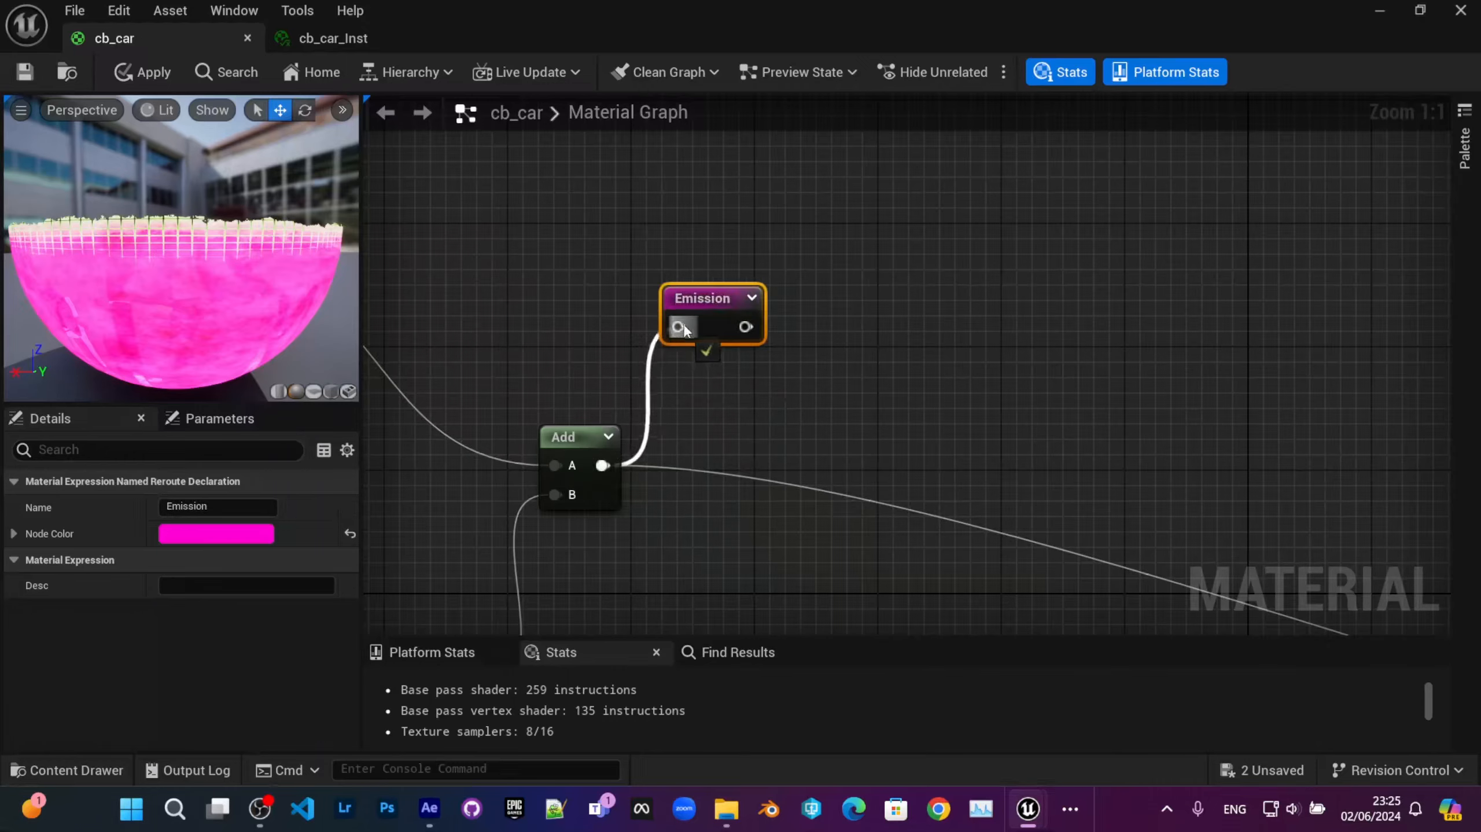
scroll(711, 382, down, 4)
right_drag(1011, 412, 447, 281)
click(928, 405)
right_drag(420, 369, 673, 361)
scroll(973, 492, up, 3)
alt+click(677, 383)
Step: Add an Emission reroute usage node beside the cb_car output node and connect it to Emissive Color
right_drag(876, 398, 384, 305)
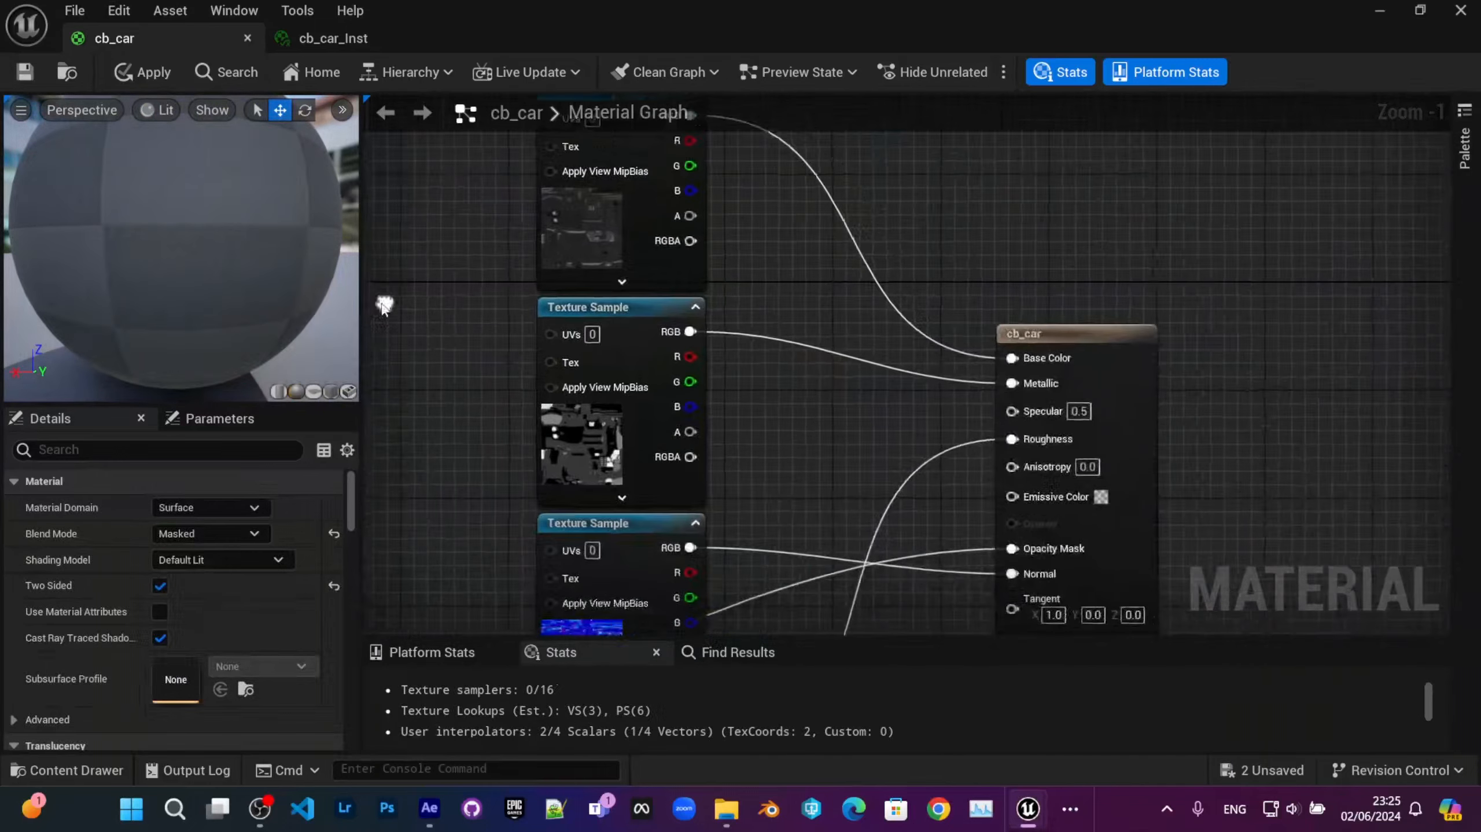
right_drag(867, 372, 724, 367)
right_click(687, 400)
text(em)
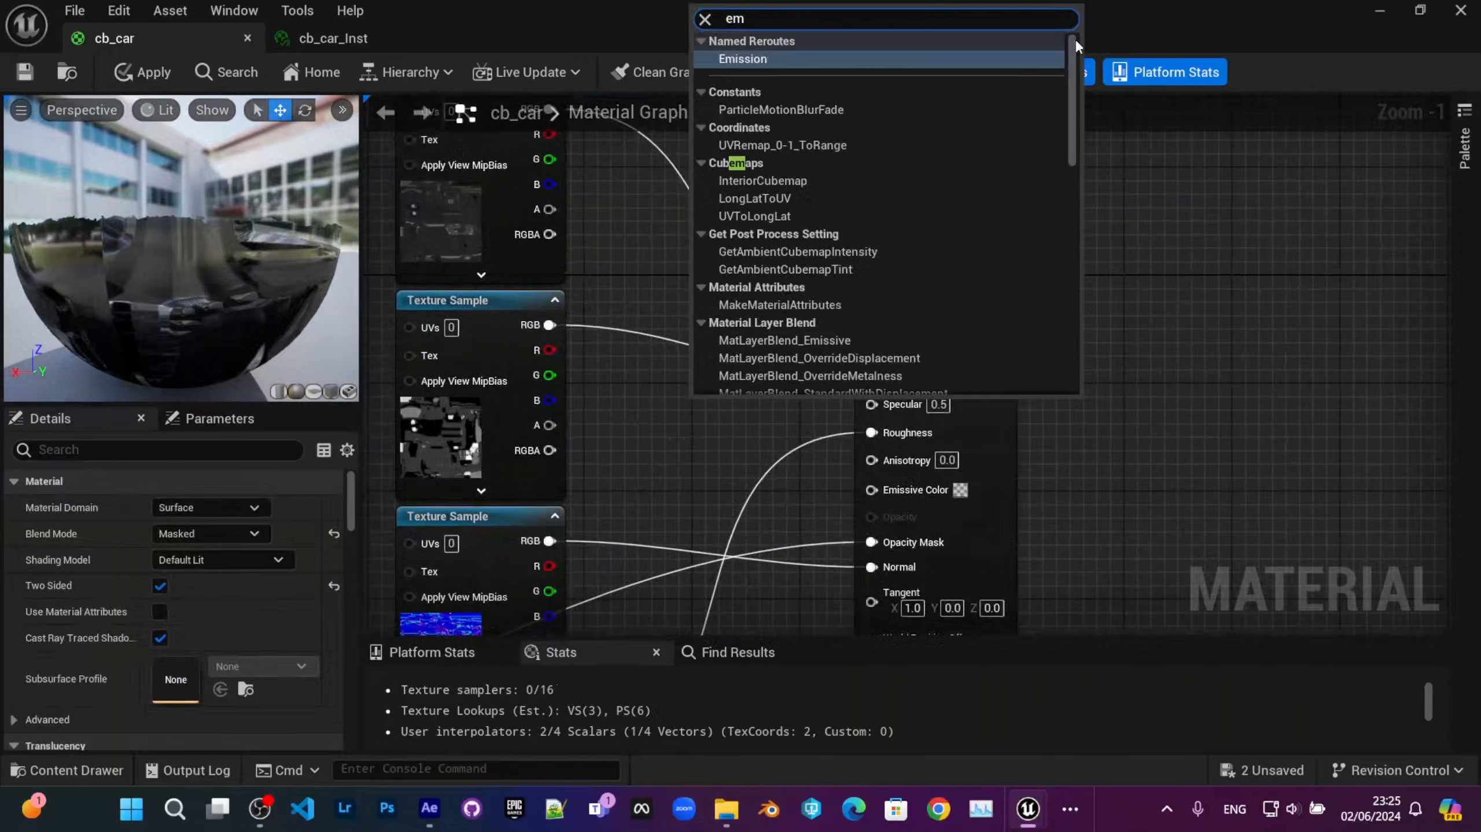
click(740, 66)
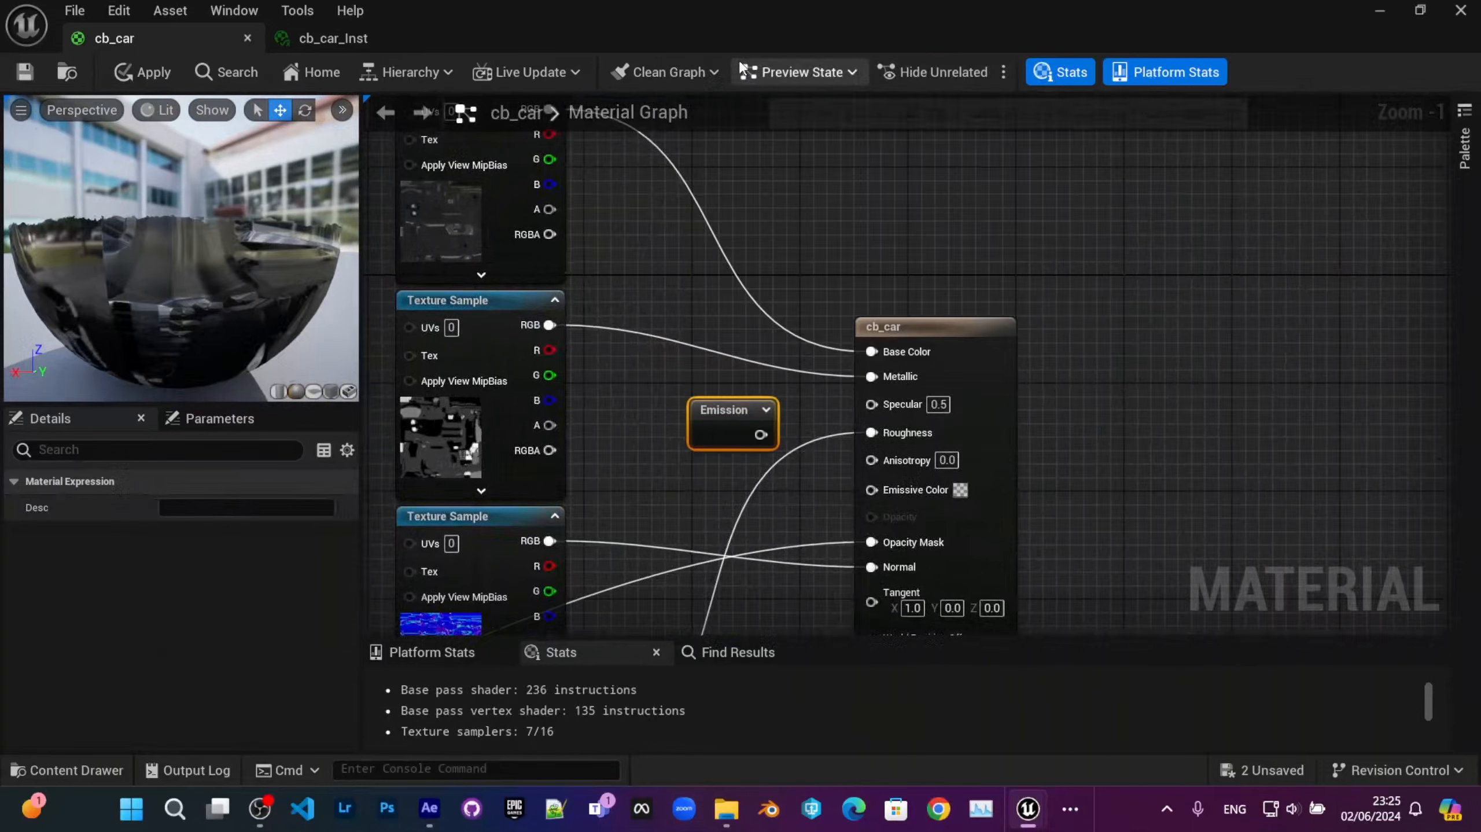
drag(752, 406, 873, 489)
right_drag(804, 440, 860, 347)
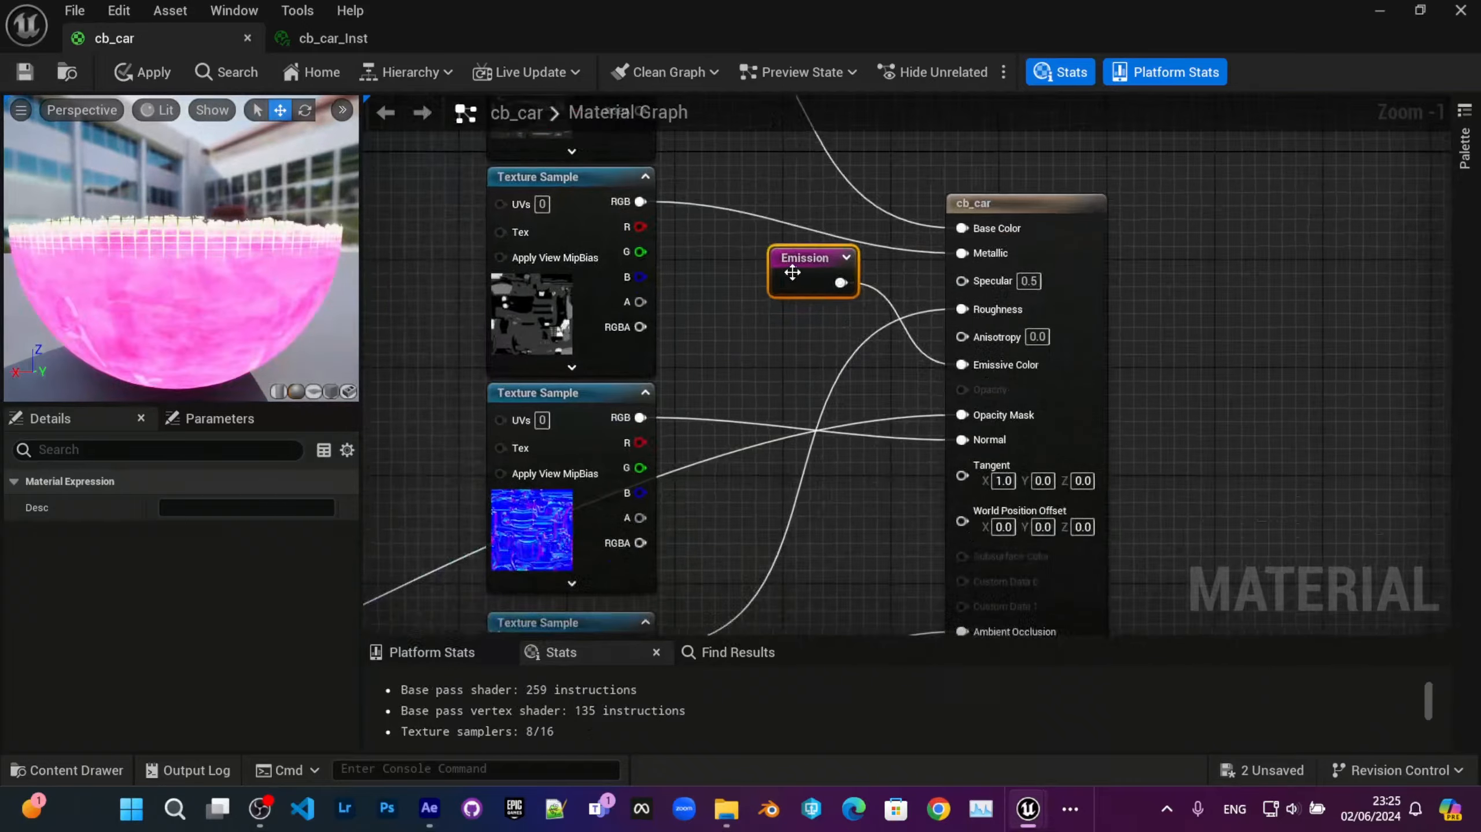
drag(790, 271, 803, 363)
Step: Move the Emission declaration node in line with the output of the Add node that feeds it
scroll(606, 393, down, 2)
right_drag(606, 393, 1107, 333)
right_drag(600, 277, 760, 99)
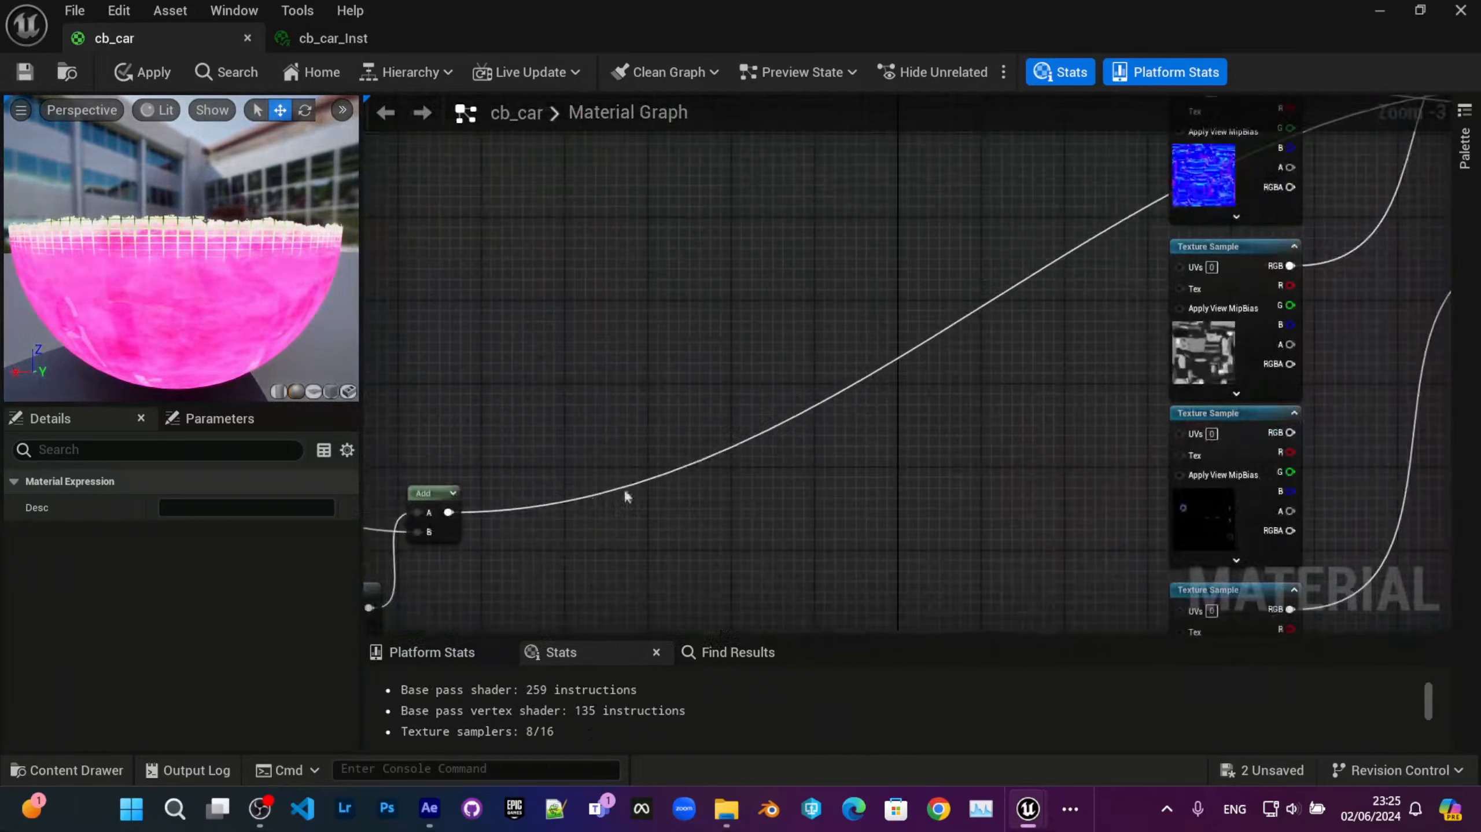
right_drag(624, 488, 1018, 632)
right_drag(708, 222, 592, 599)
drag(806, 314, 807, 386)
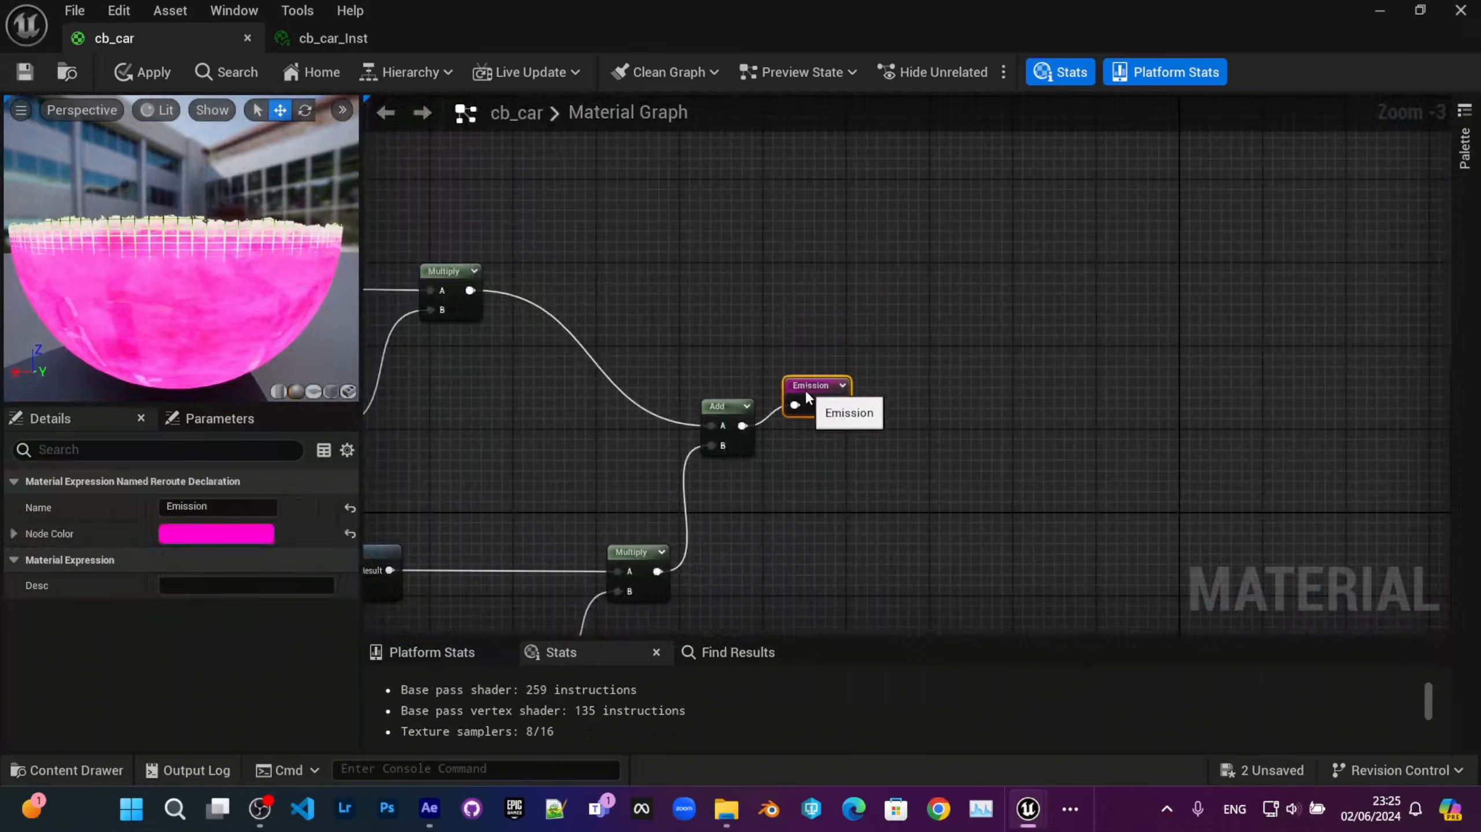
scroll(796, 408, up, 3)
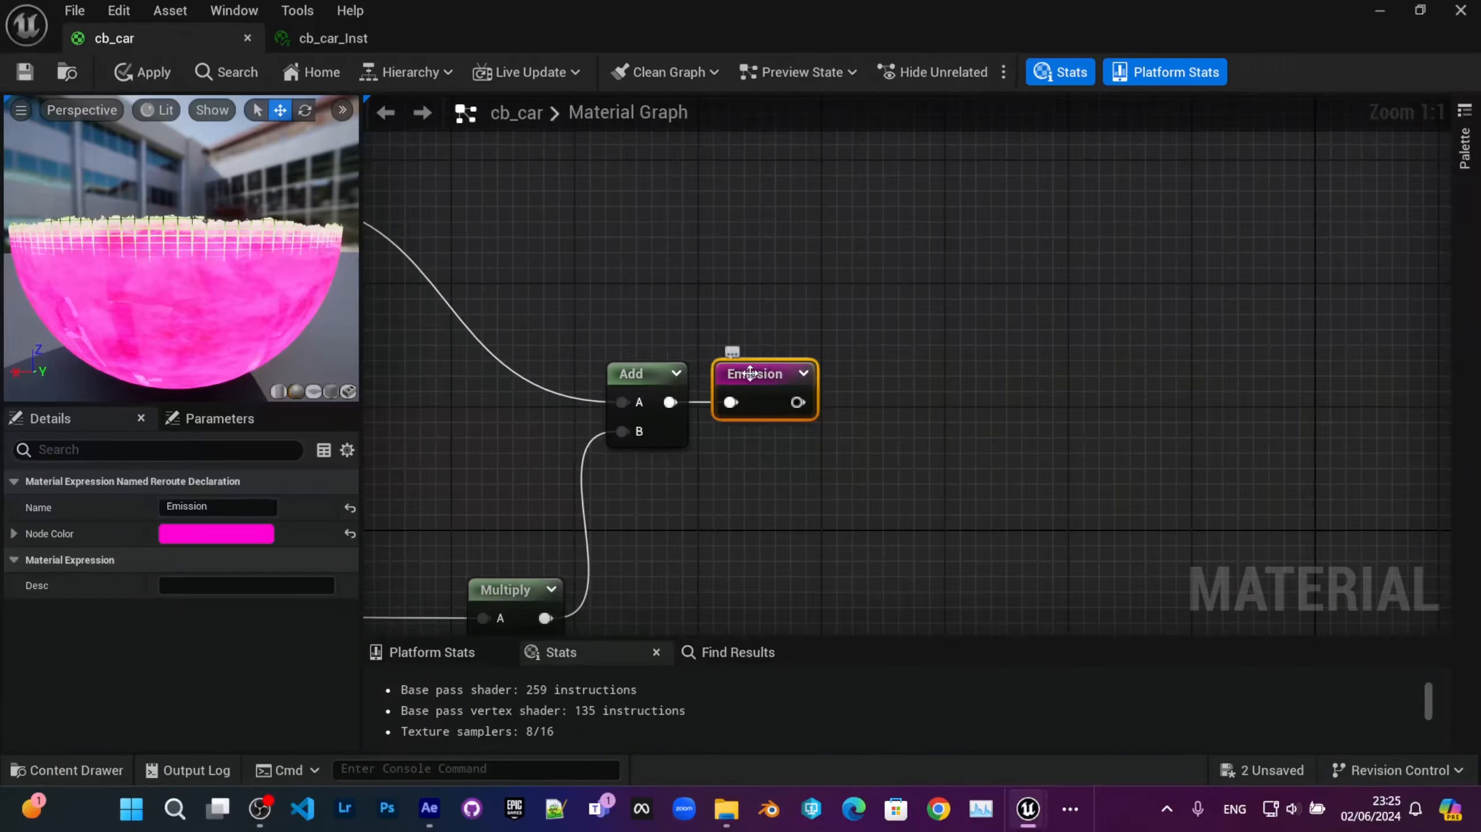
Step: Align the Emission usage node with the Emissive Color input of the cb_car output node
scroll(889, 481, down, 5)
right_drag(1143, 481, 647, 341)
scroll(924, 493, up, 4)
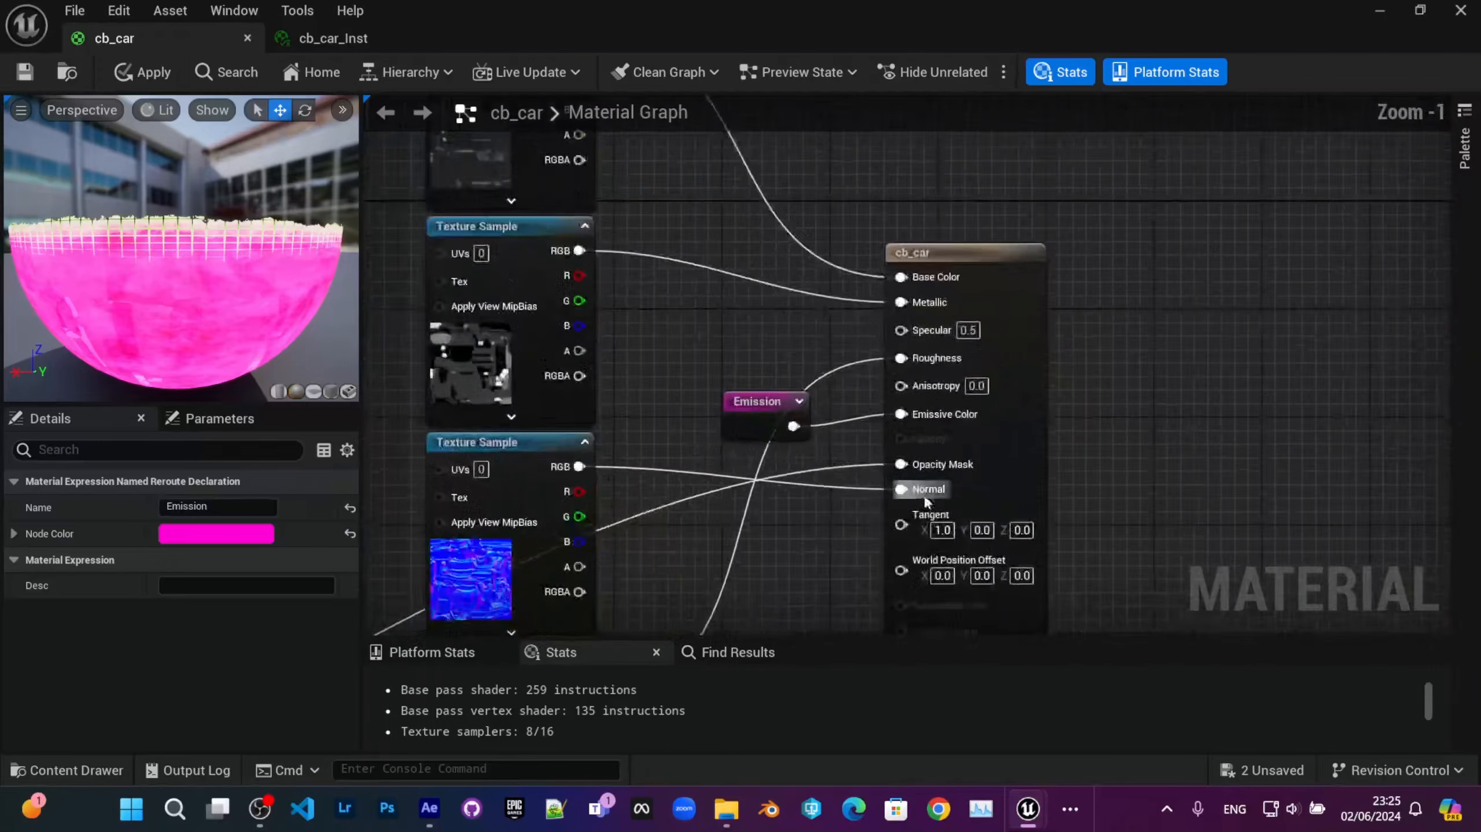
right_drag(924, 493, 844, 404)
drag(691, 324, 716, 310)
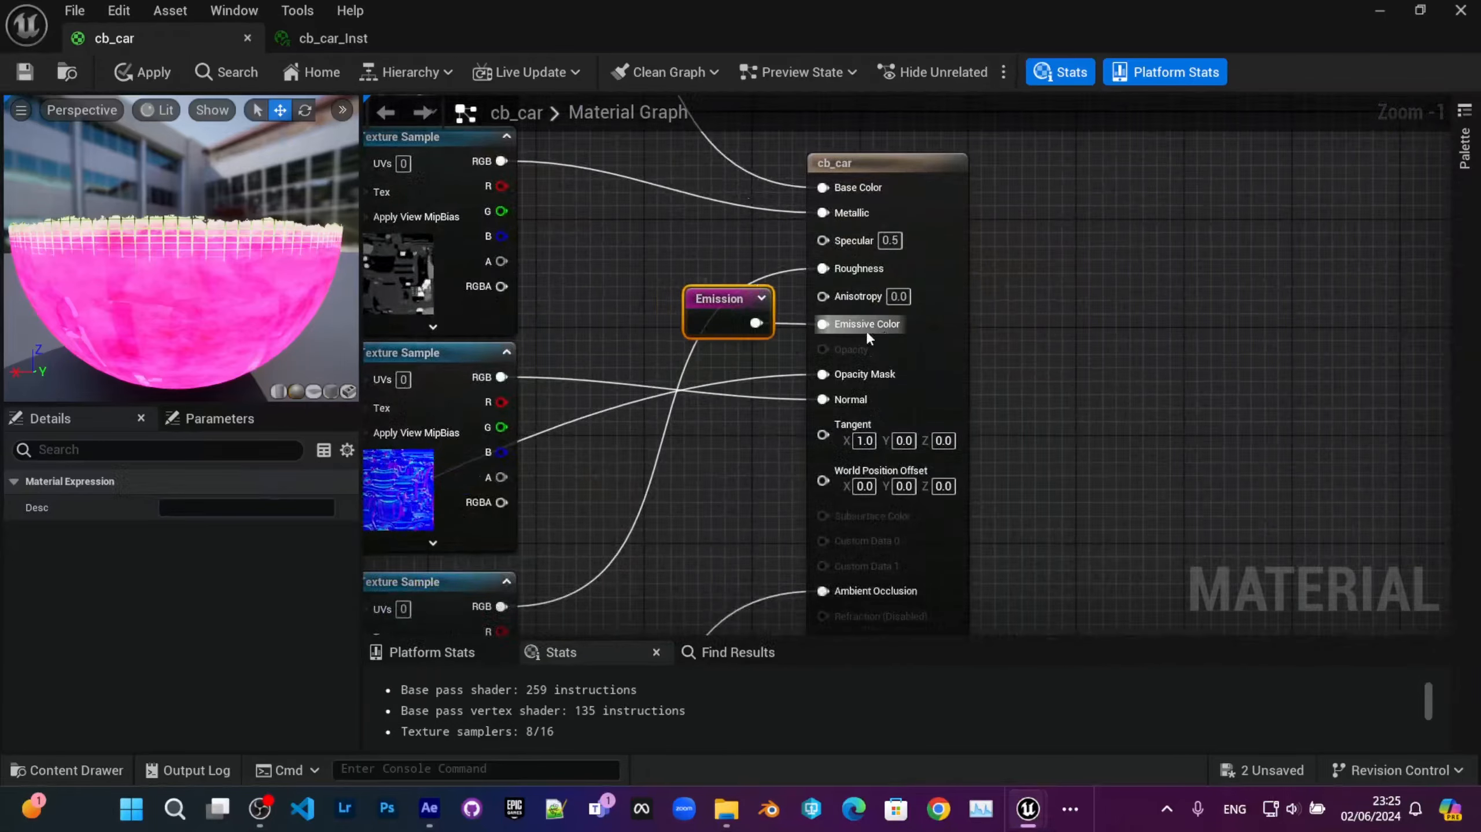
Step: Add a Named Reroute Declaration node above the output wire of the Add node that feeds Opacity Mask
right_drag(628, 294, 765, 290)
scroll(764, 289, down, 2)
right_drag(730, 525, 780, 393)
scroll(604, 491, down, 1)
right_drag(604, 491, 1263, 249)
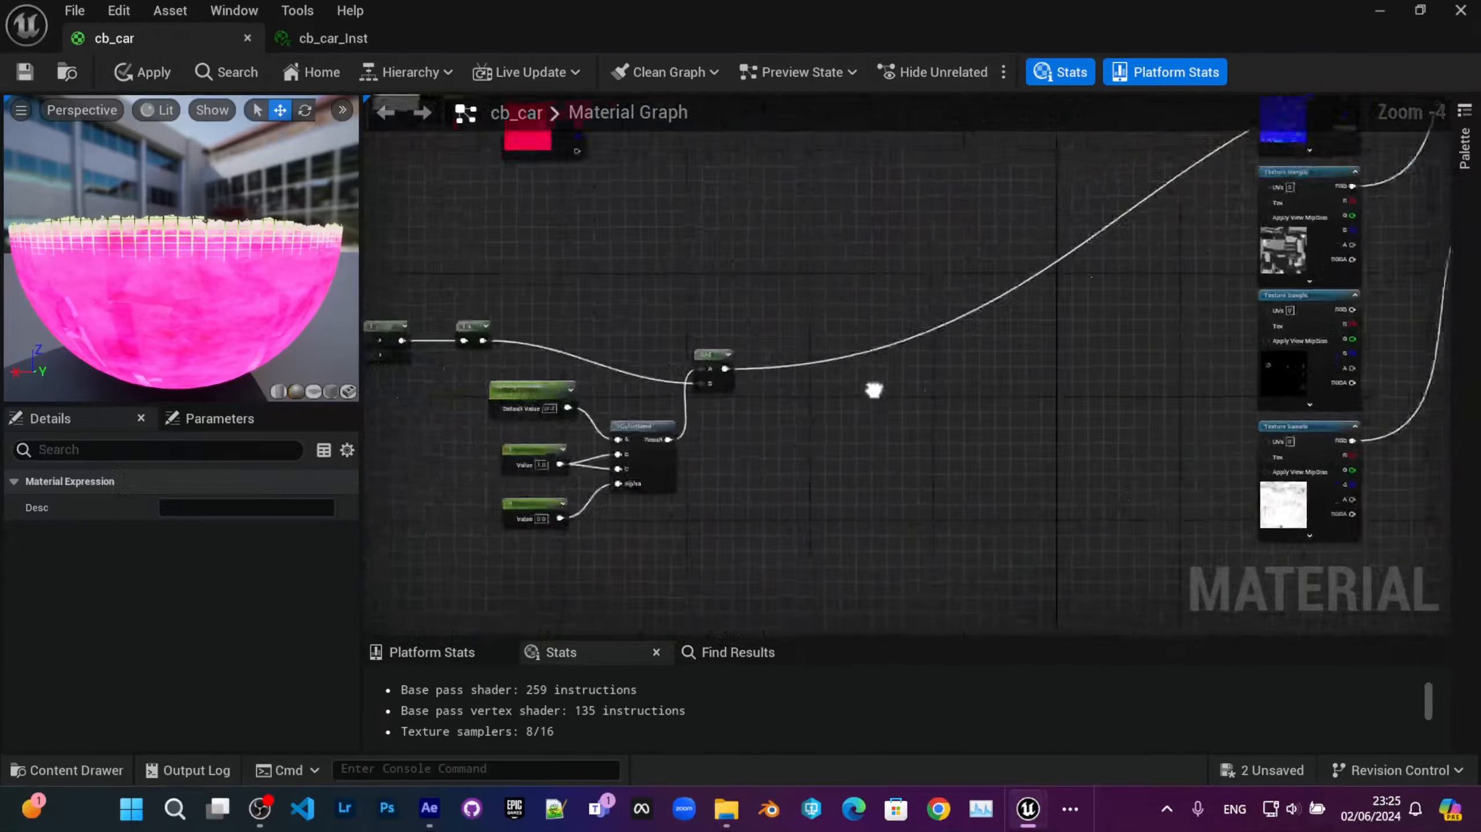
scroll(671, 397, up, 2)
right_drag(671, 397, 806, 341)
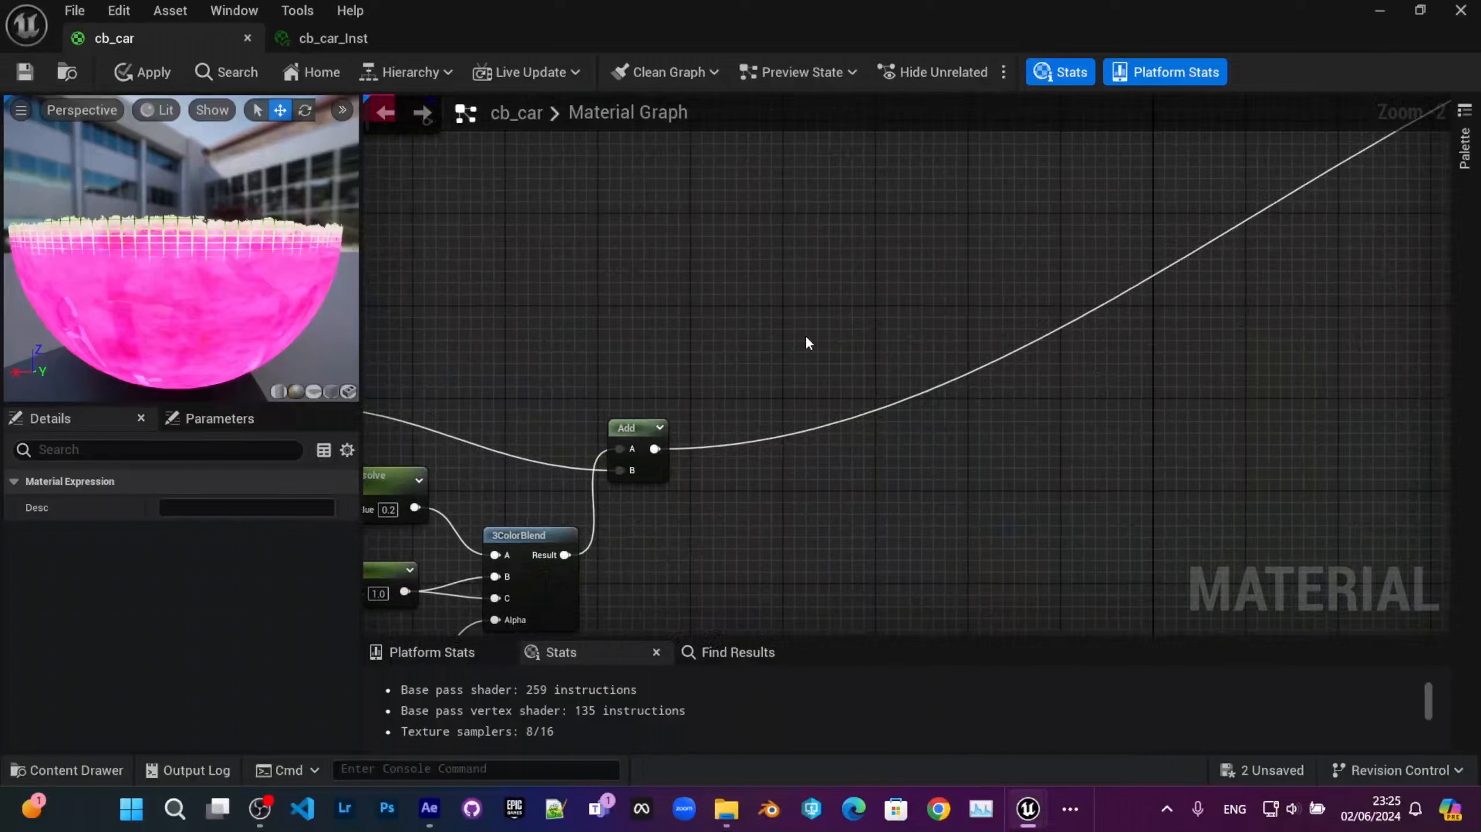
right_click(807, 339)
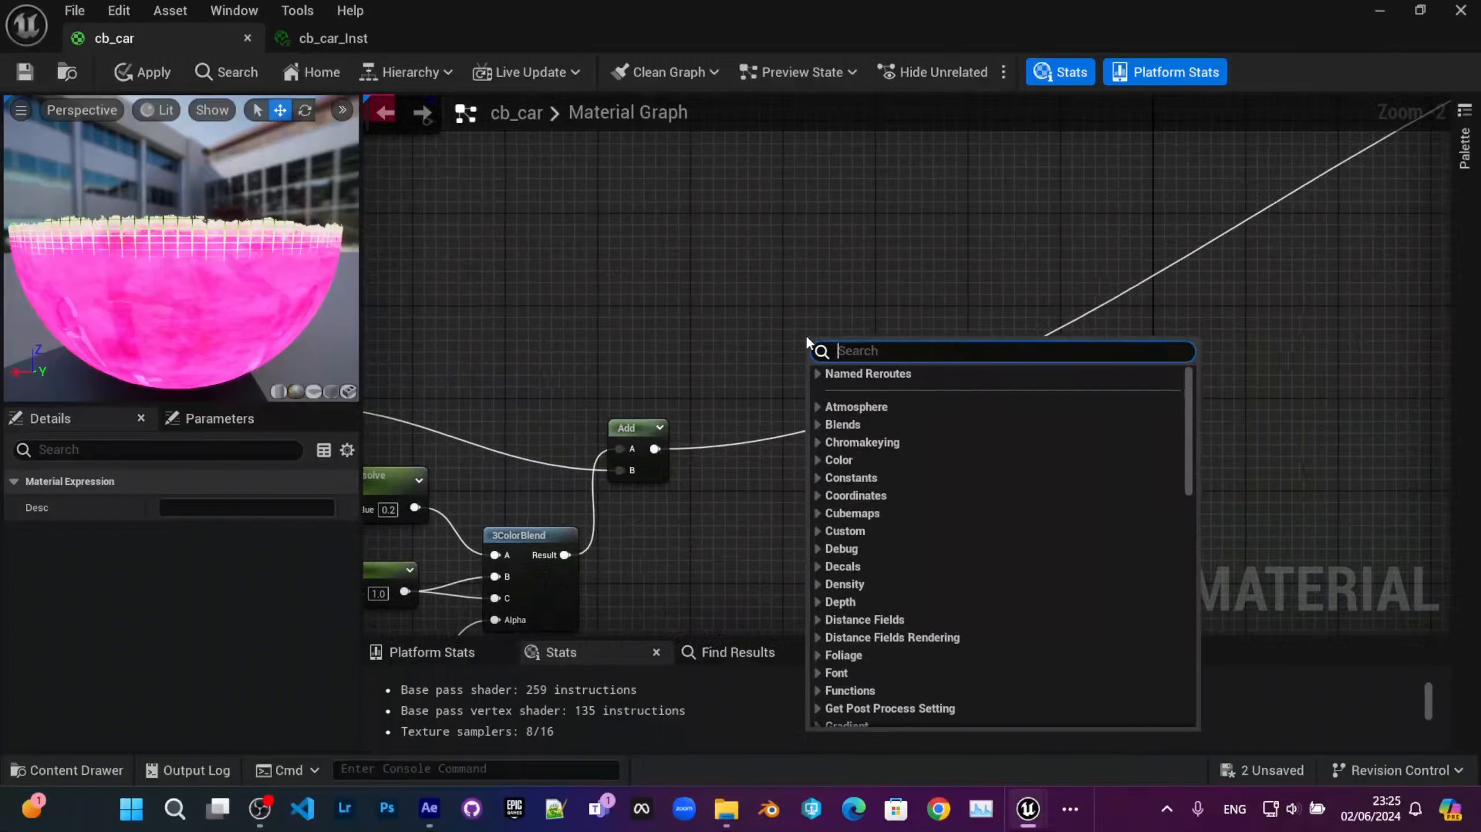
text(name)
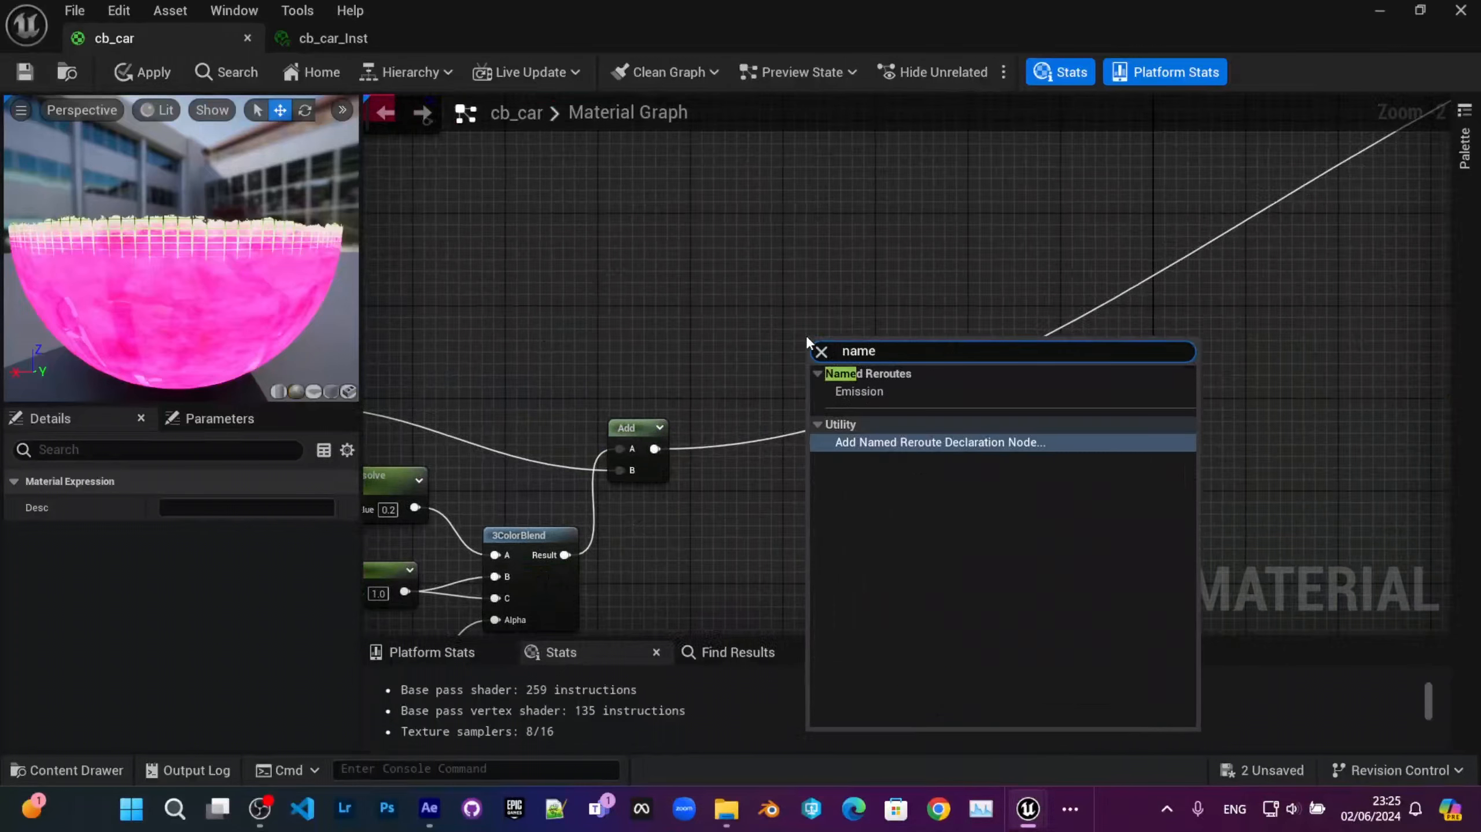
click(1047, 441)
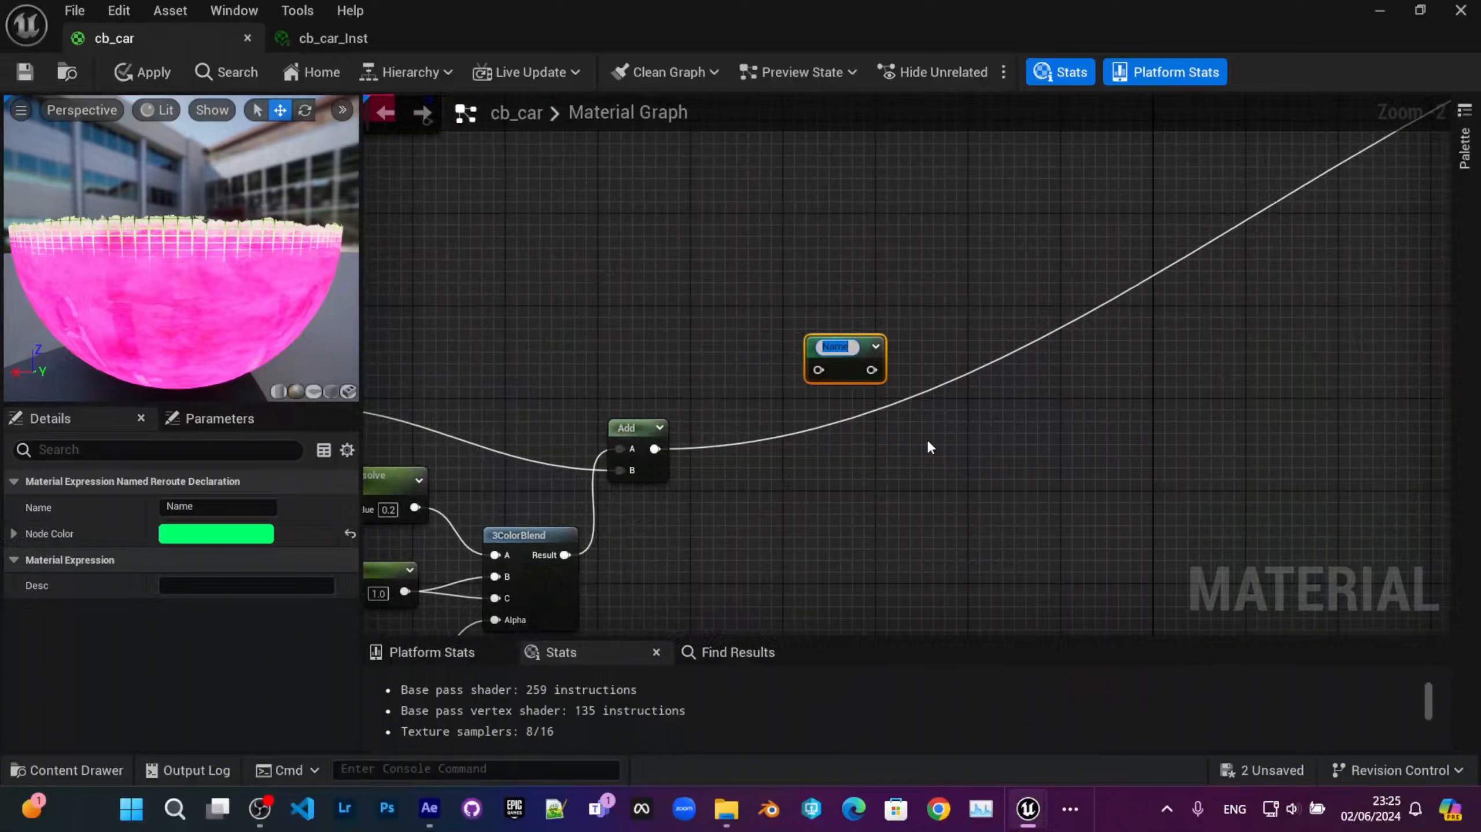
Step: Name the new reroute OpacityMask and link the Add node's output to it in place of the direct Opacity Mask connection
text(Opc)
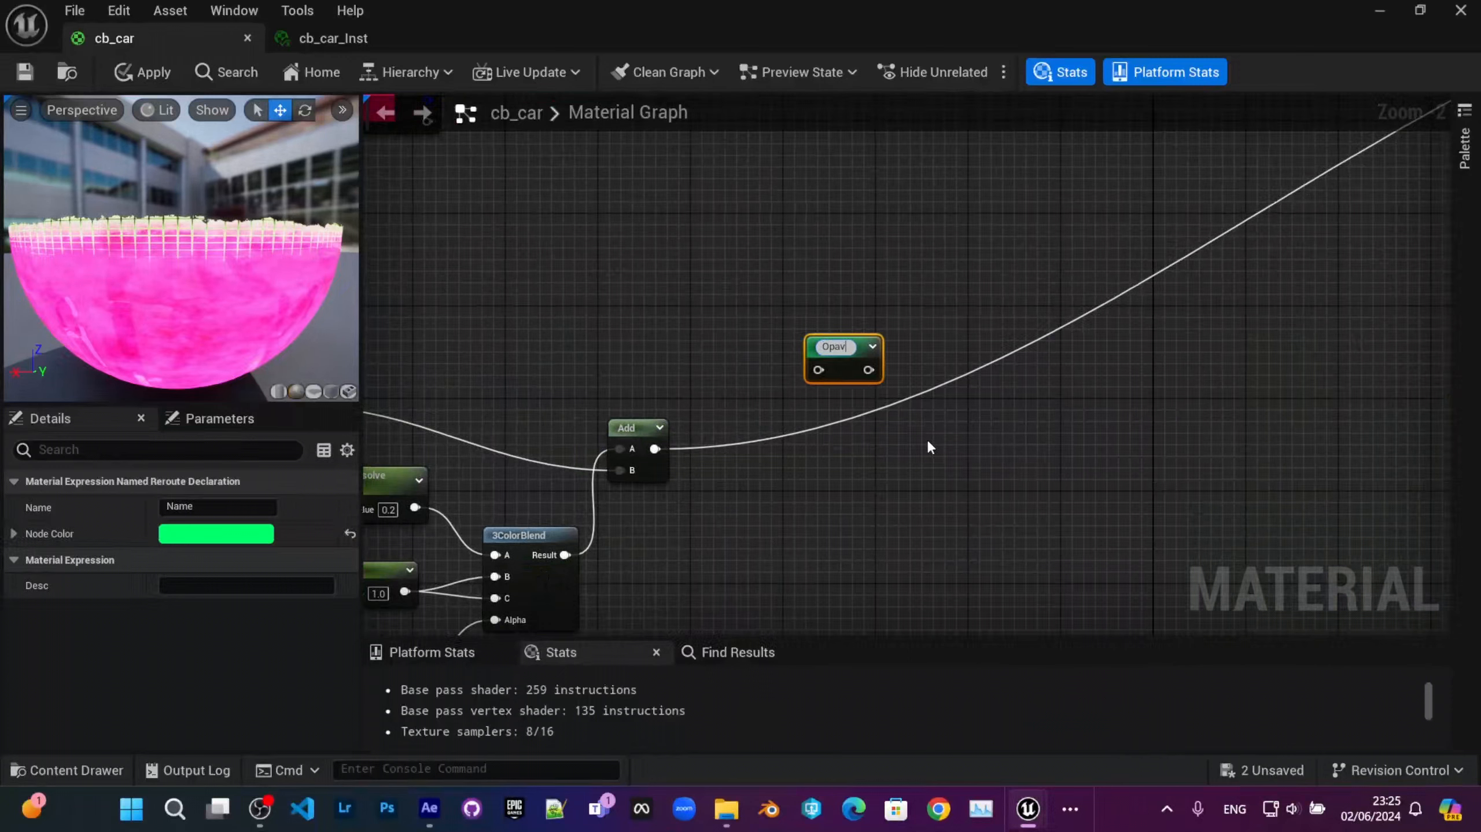
text(cityMask)
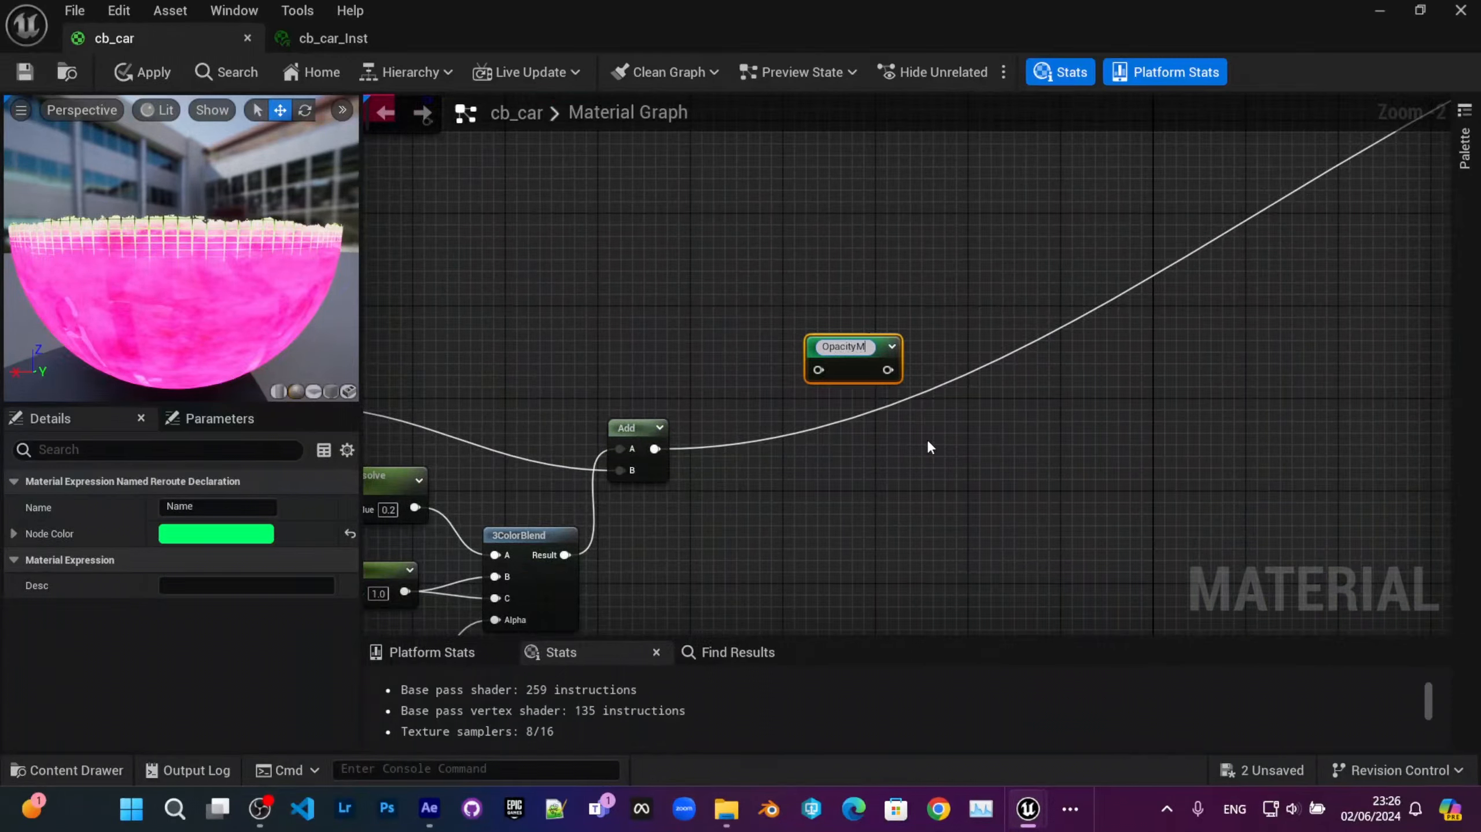
key(Return)
drag(656, 448, 819, 365)
alt+click(898, 402)
Step: Add an OpacityMask reroute usage node near the cb_car output node and connect it to the Opacity Mask input
right_drag(1057, 356, 513, 268)
right_drag(1020, 524, 612, 586)
right_click(763, 396)
text(opaci)
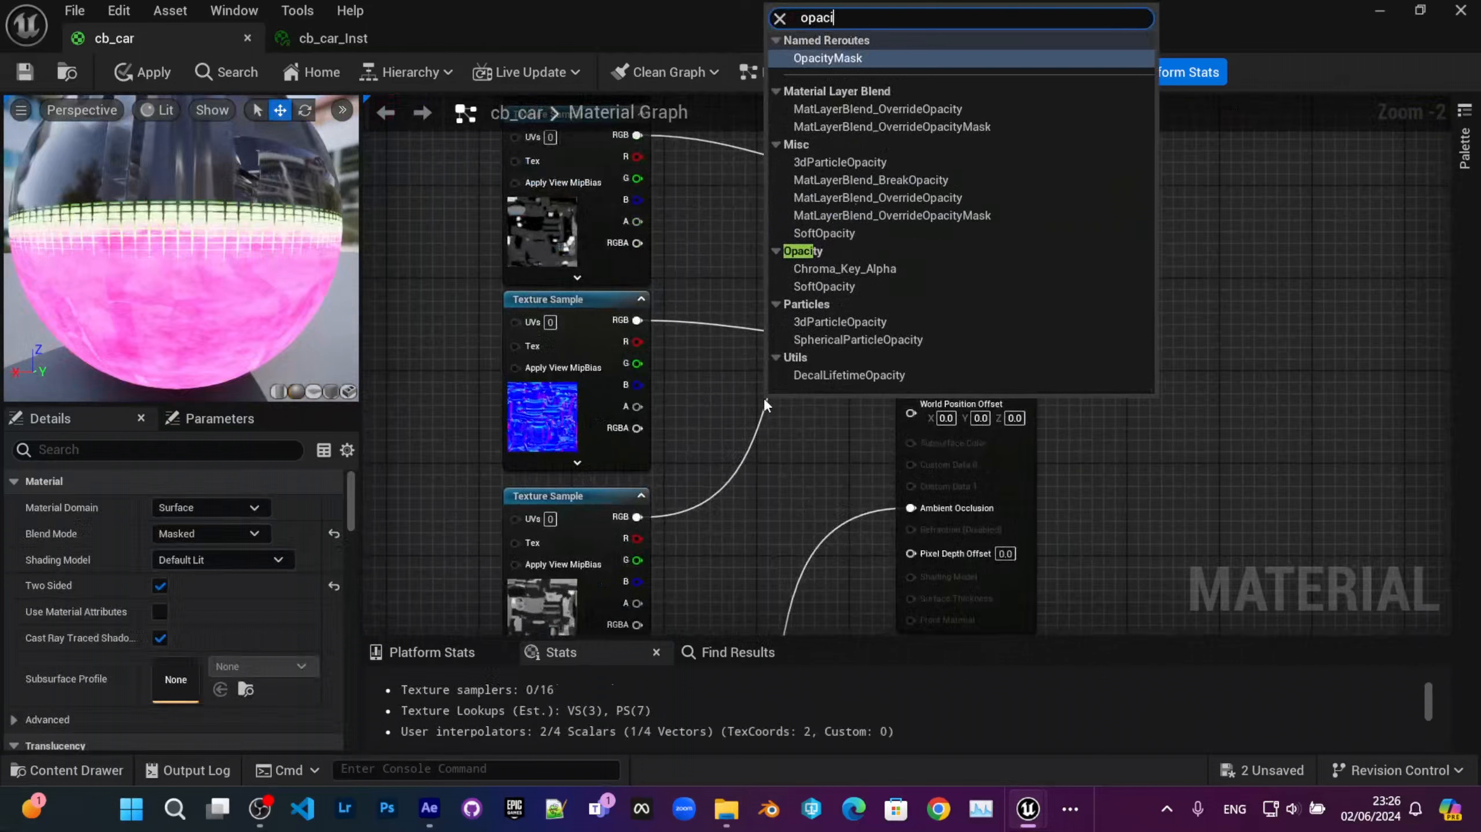
key(Return)
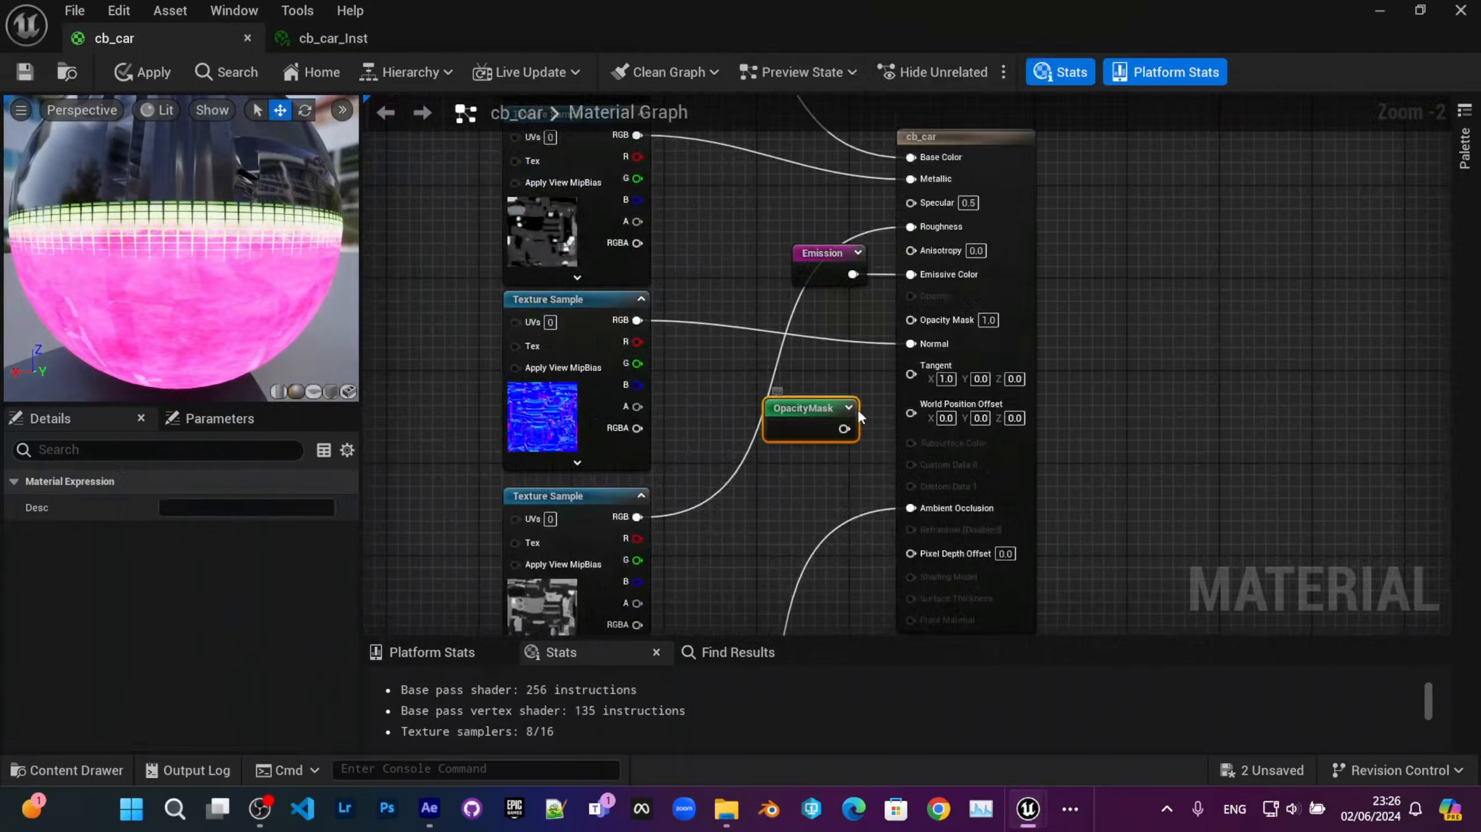
drag(843, 429, 911, 320)
Step: Space the cb_car output node away from its reroutes, place the OpacityMask usage node below Emission, and save the material
drag(1021, 311, 1104, 298)
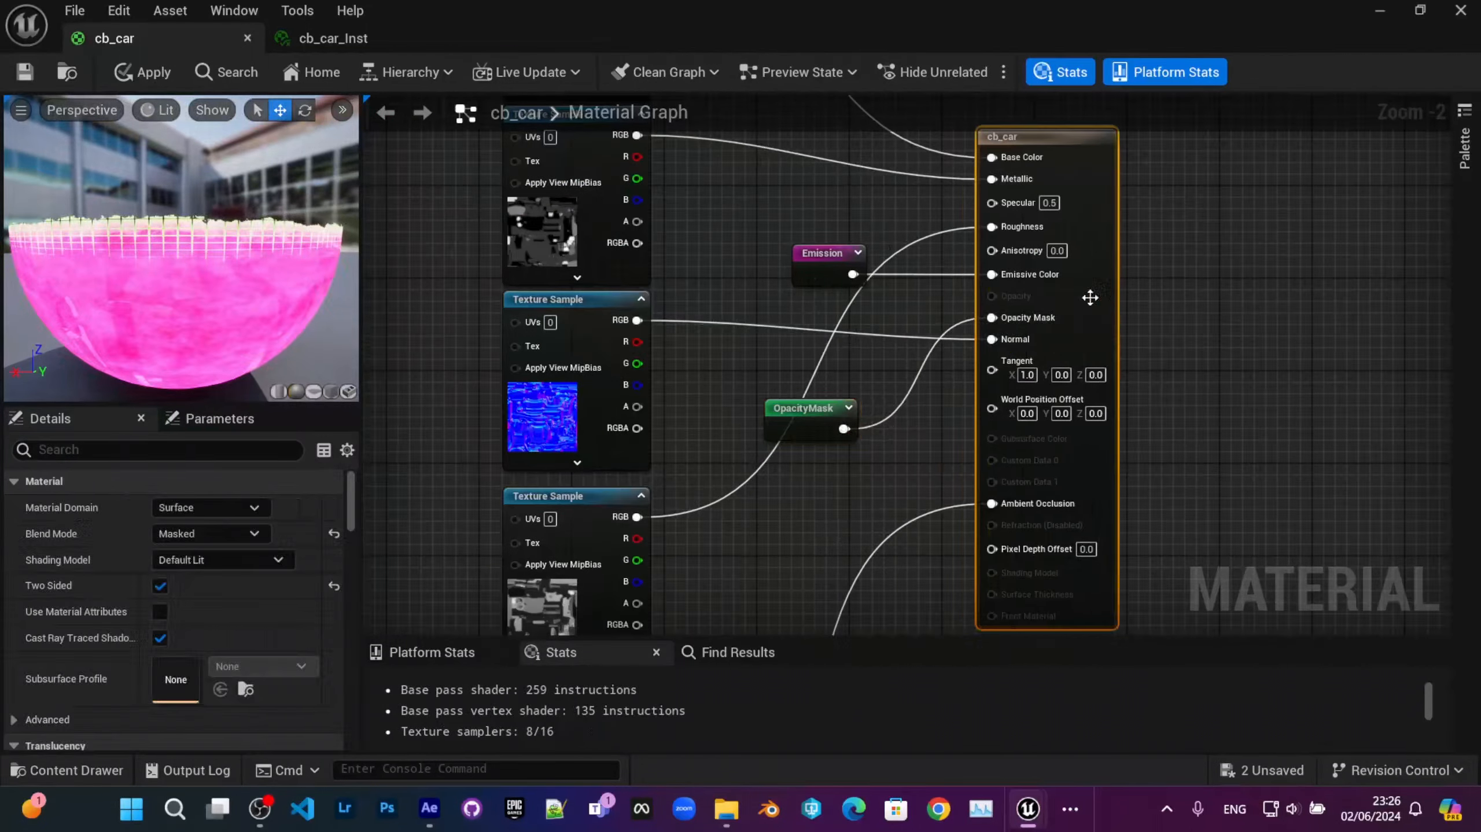
right_click(761, 276)
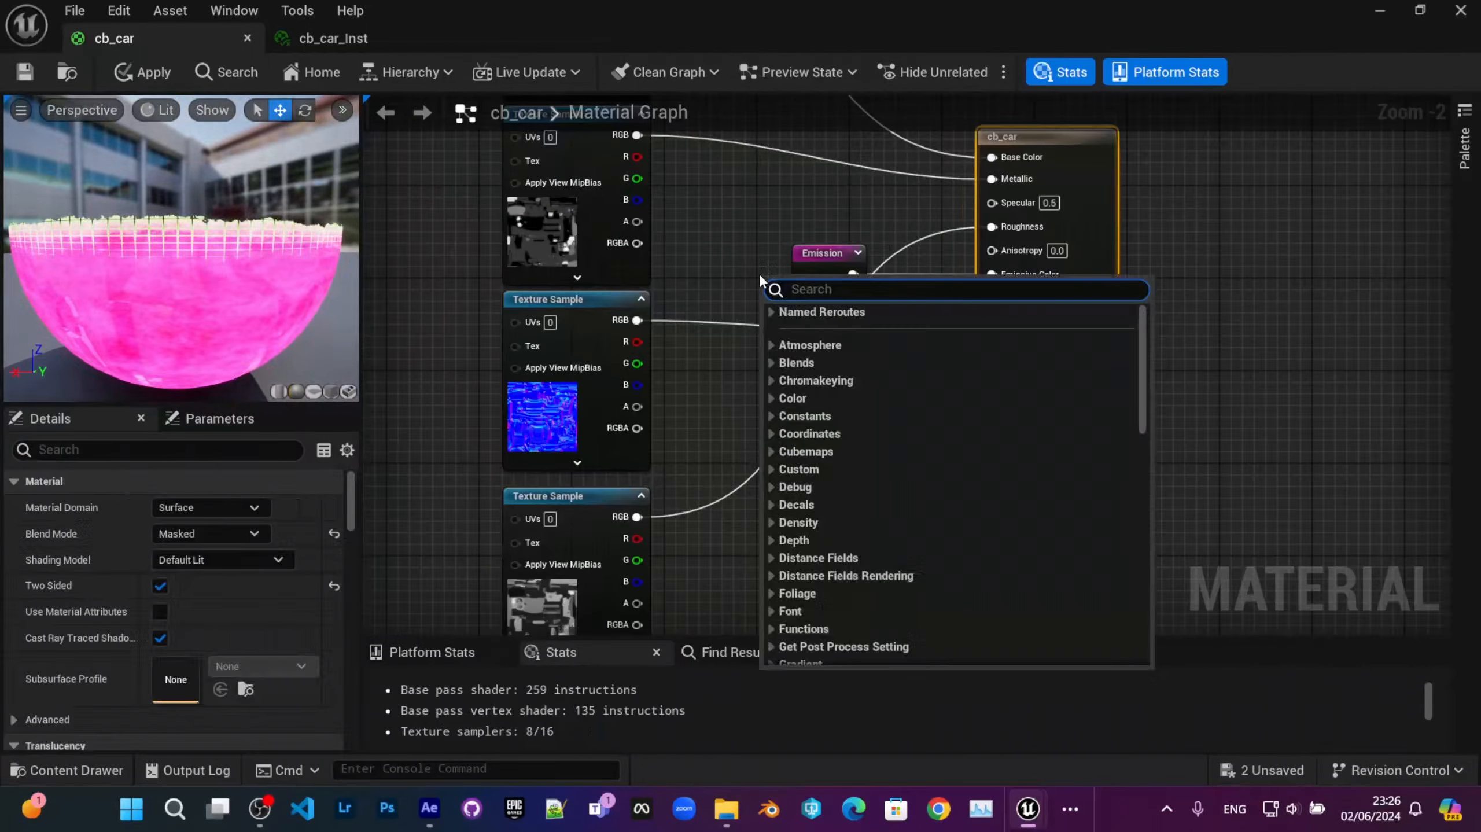
click(768, 311)
right_drag(741, 374, 685, 389)
drag(734, 416, 728, 348)
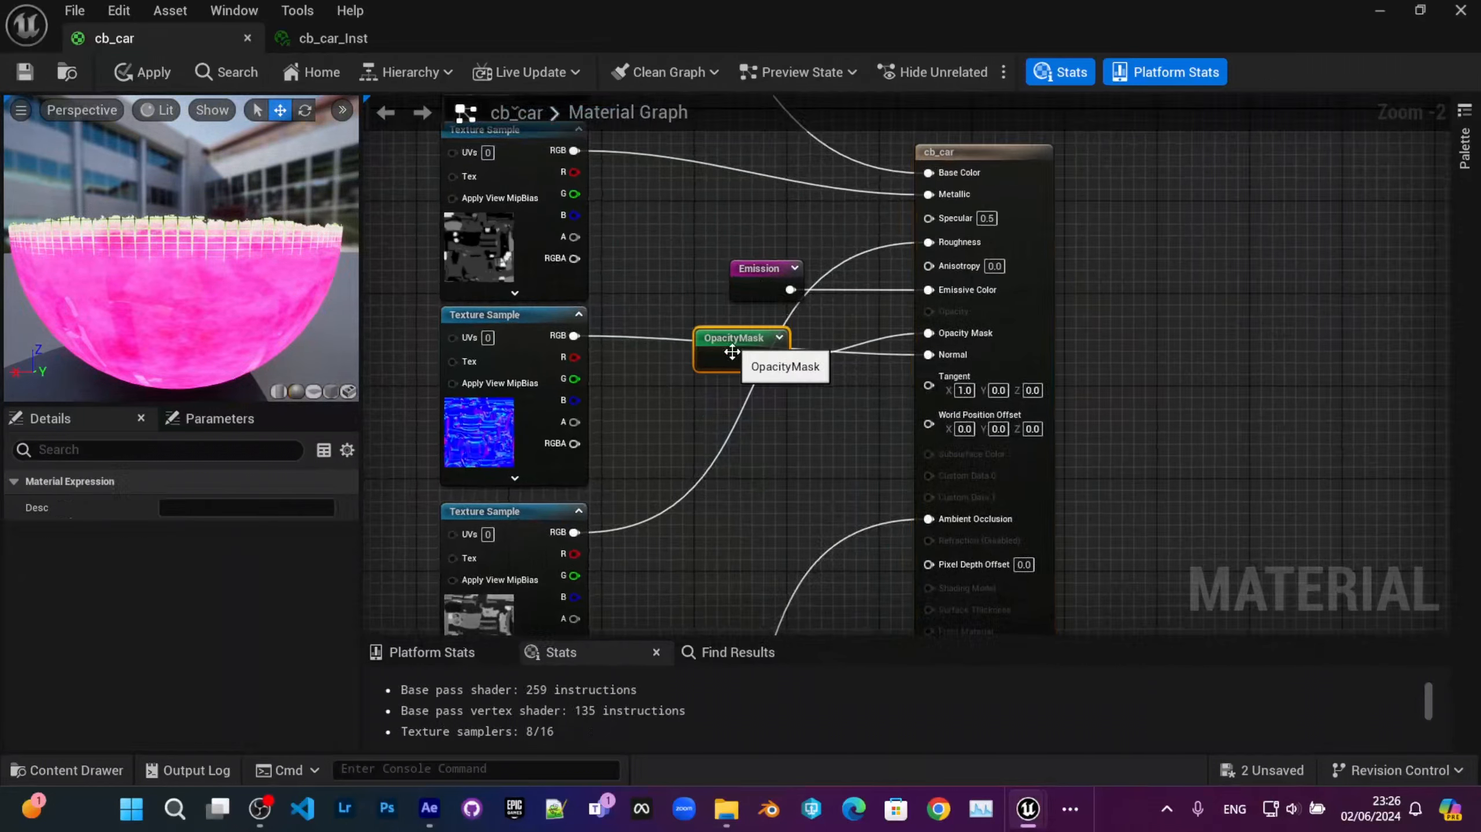
right_drag(419, 238, 448, 246)
click(24, 72)
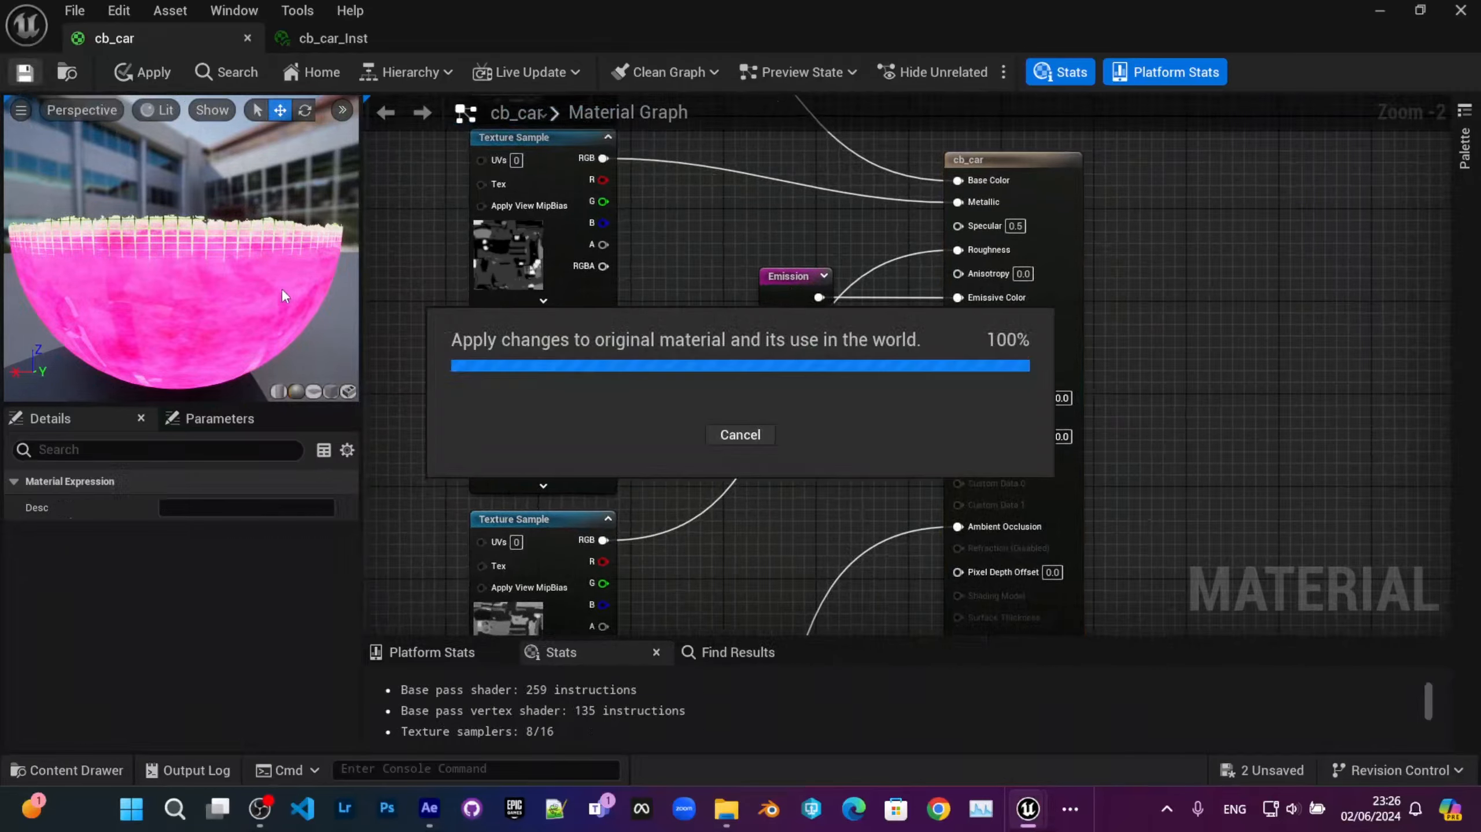
Step: Move the OpacityMask declaration node down toward the level of the Add node that feeds it
click(327, 73)
scroll(835, 338, down, 3)
right_drag(529, 487, 909, 329)
scroll(999, 320, up, 2)
right_drag(999, 319, 889, 381)
drag(950, 372, 942, 411)
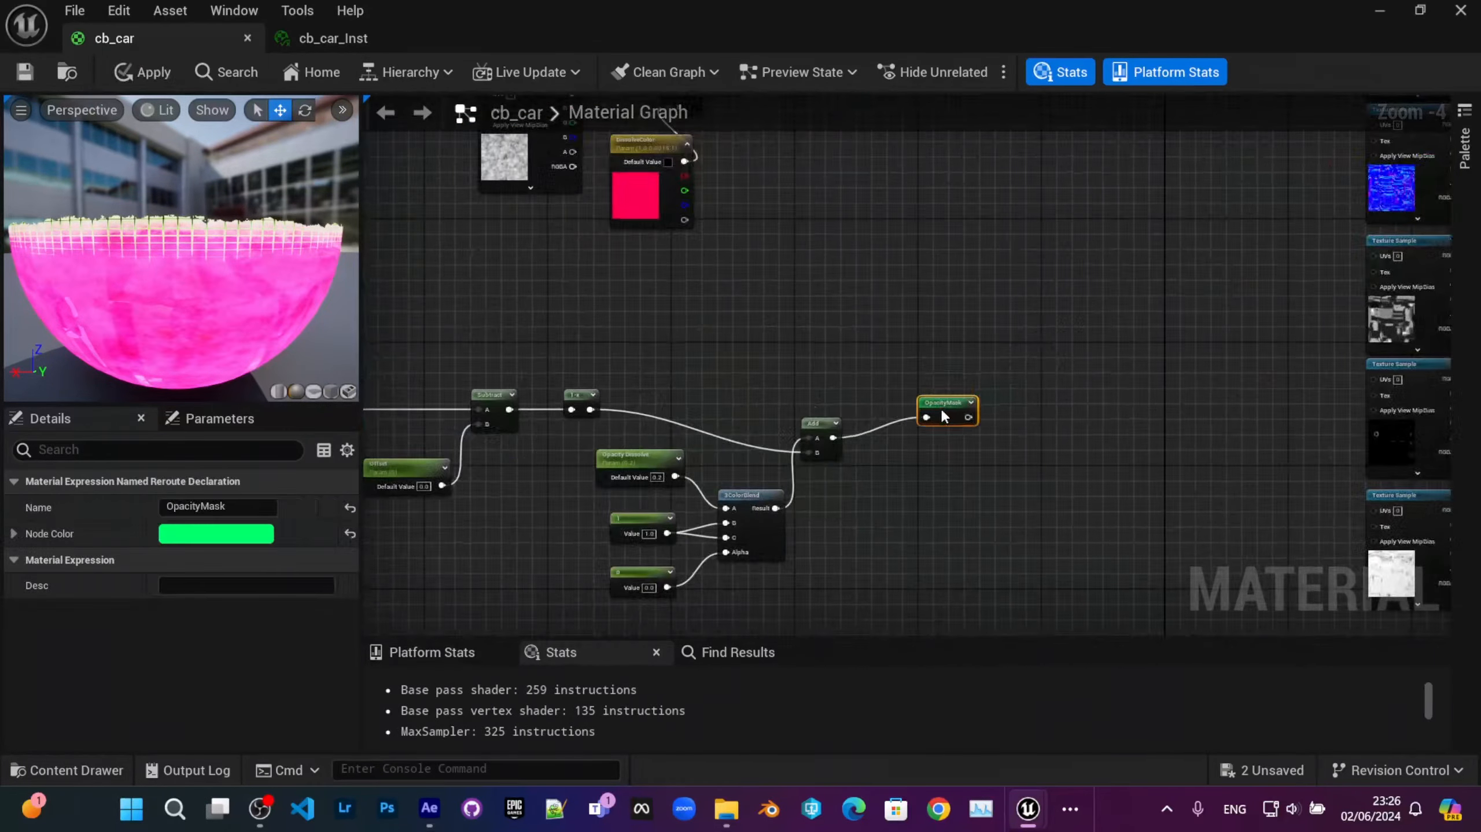
Step: Look over the rerouted material graph, from the texture samples and output node back to the dissolve nodes
right_drag(1171, 346, 388, 512)
right_drag(921, 266, 990, 360)
scroll(885, 462, up, 3)
scroll(828, 387, down, 1)
right_drag(829, 386, 1185, 324)
right_drag(420, 215, 1103, 284)
scroll(690, 350, down, 1)
right_drag(689, 350, 856, 417)
Step: In the cb_car_Inst material instance, adjust Opacity Dissolve to about -0.207
click(338, 38)
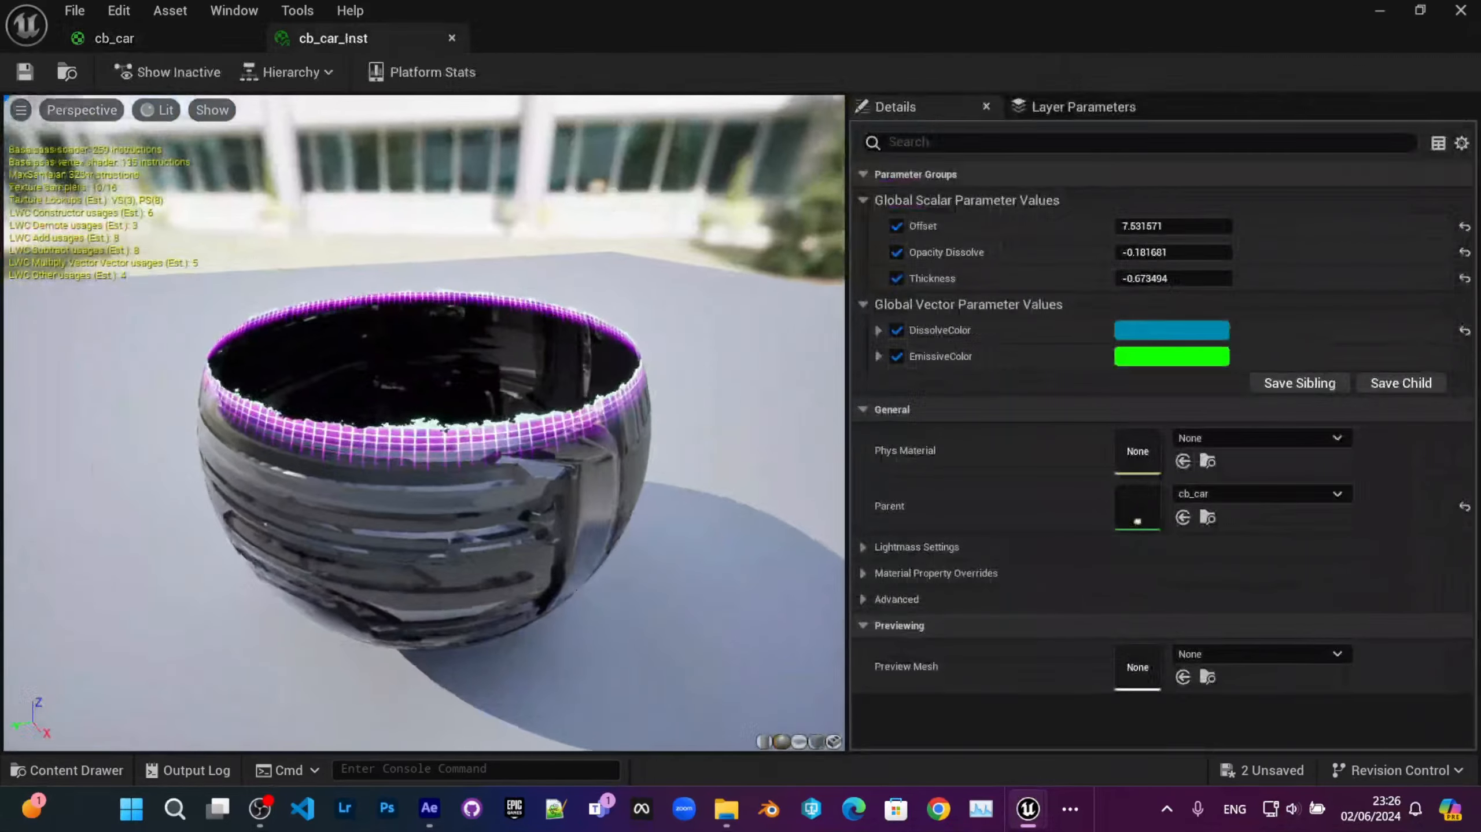
mouse_move(1182, 248)
mouse_down()
mouse_move(1224, 247)
mouse_move(1175, 248)
mouse_move(1195, 247)
mouse_up()
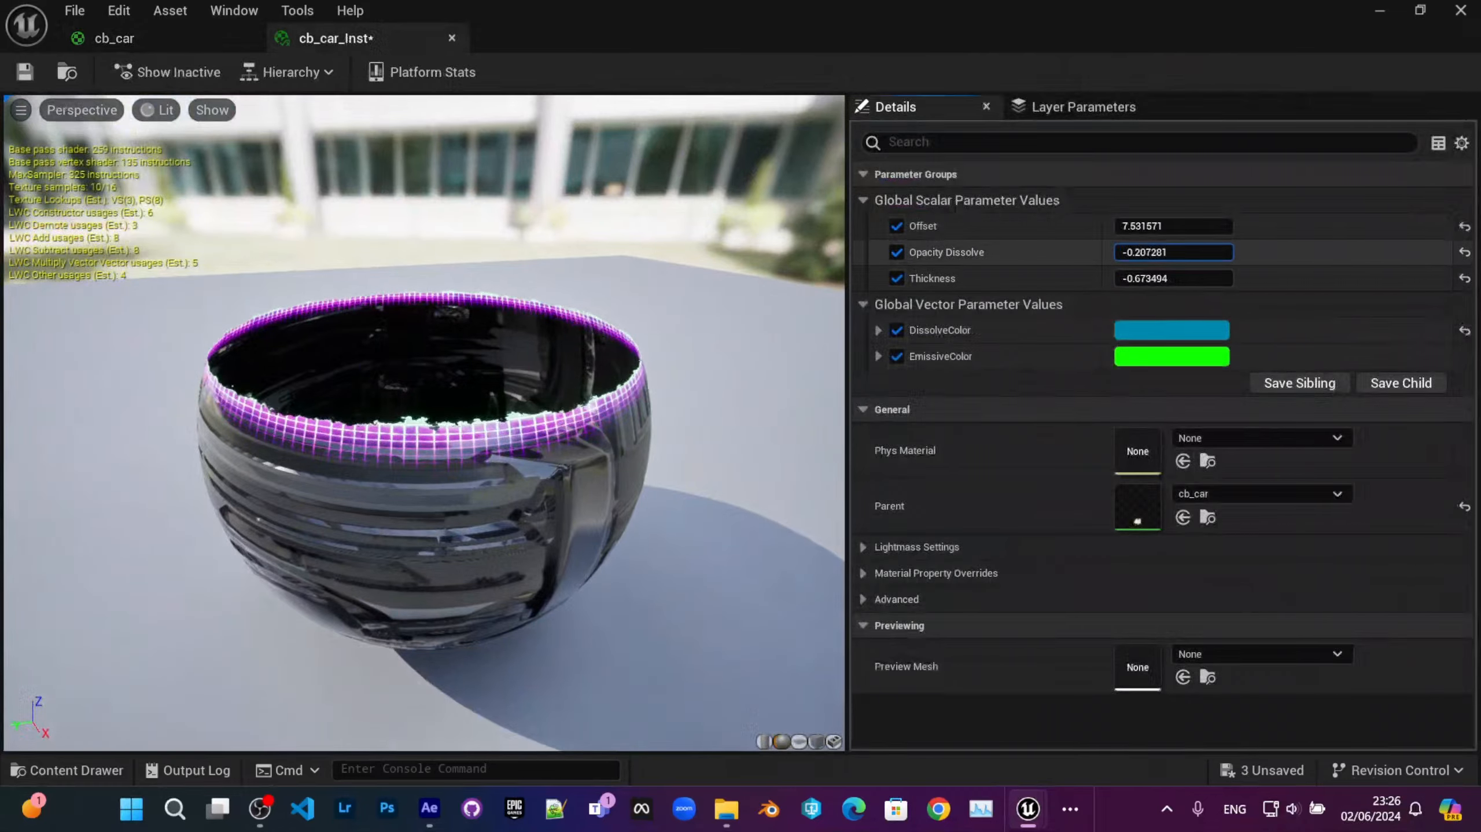
Step: In the cb_car material, assign the Offset and Thickness parameters together to a new group named Dissolve Effect Parameters
click(140, 35)
scroll(738, 380, down, 2)
right_drag(739, 381, 1104, 360)
scroll(706, 415, up, 3)
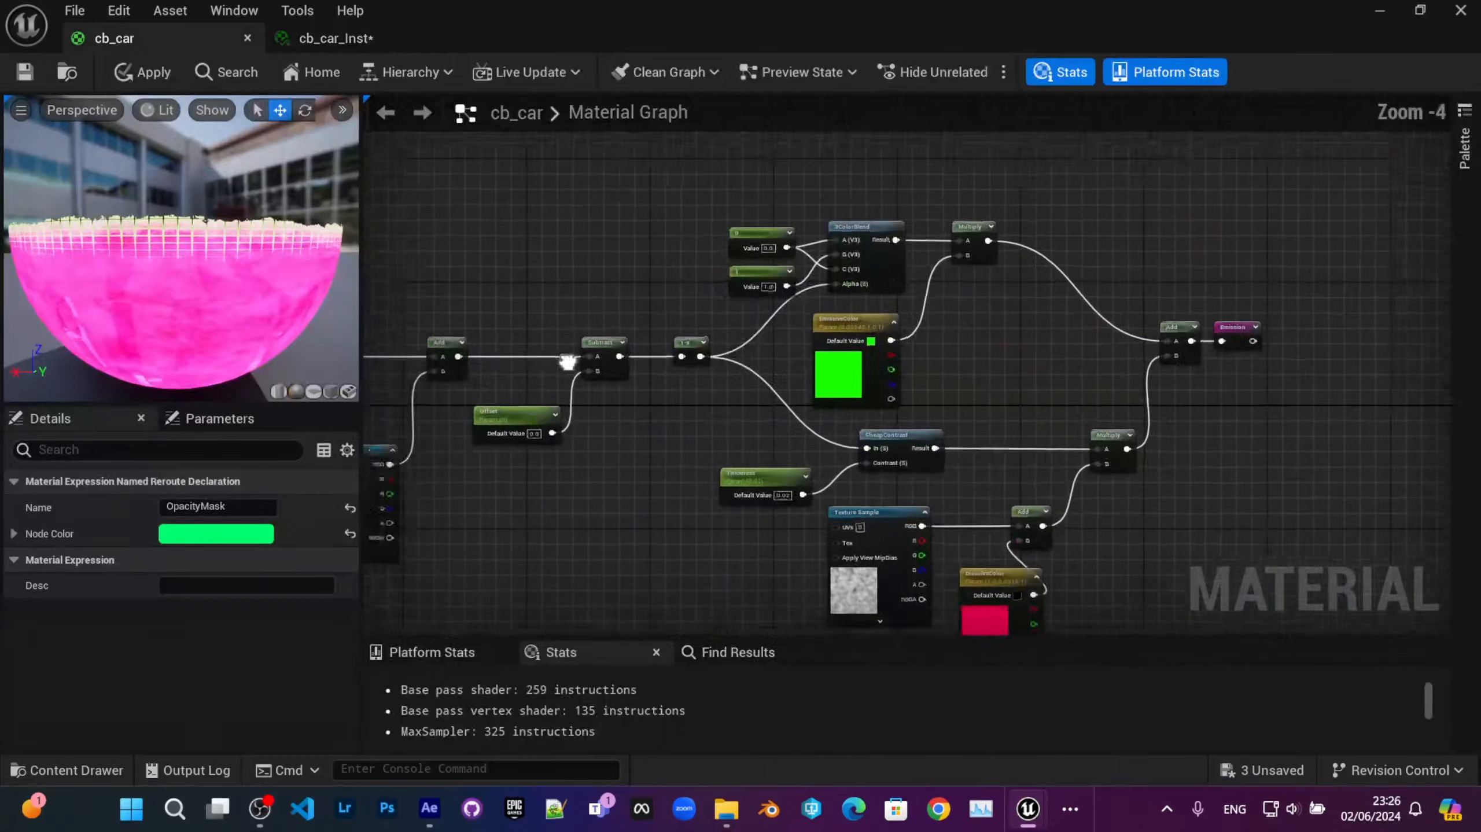
click(664, 436)
click(751, 417)
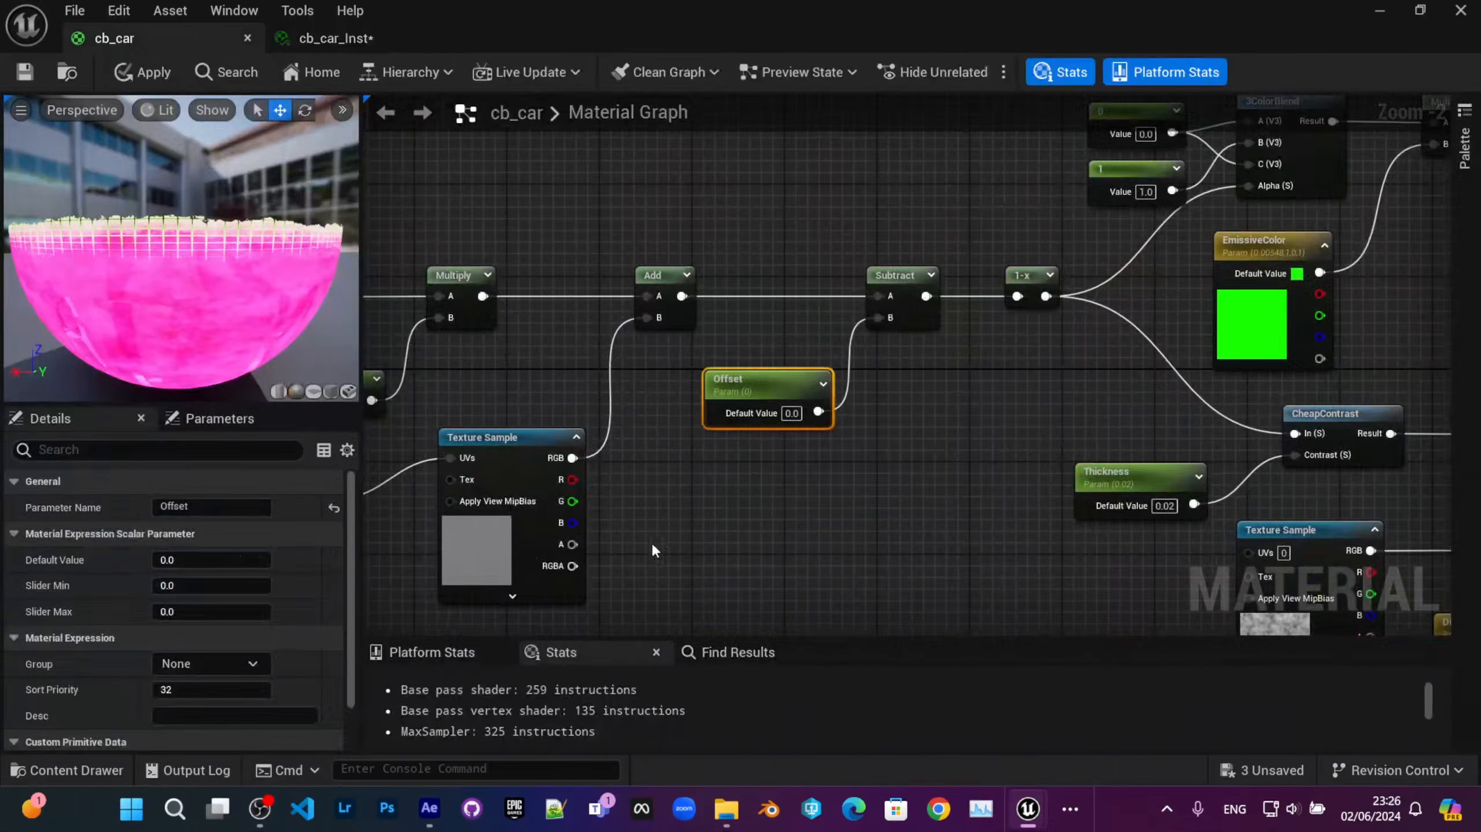
right_drag(667, 530, 529, 445)
ctrl+click(961, 392)
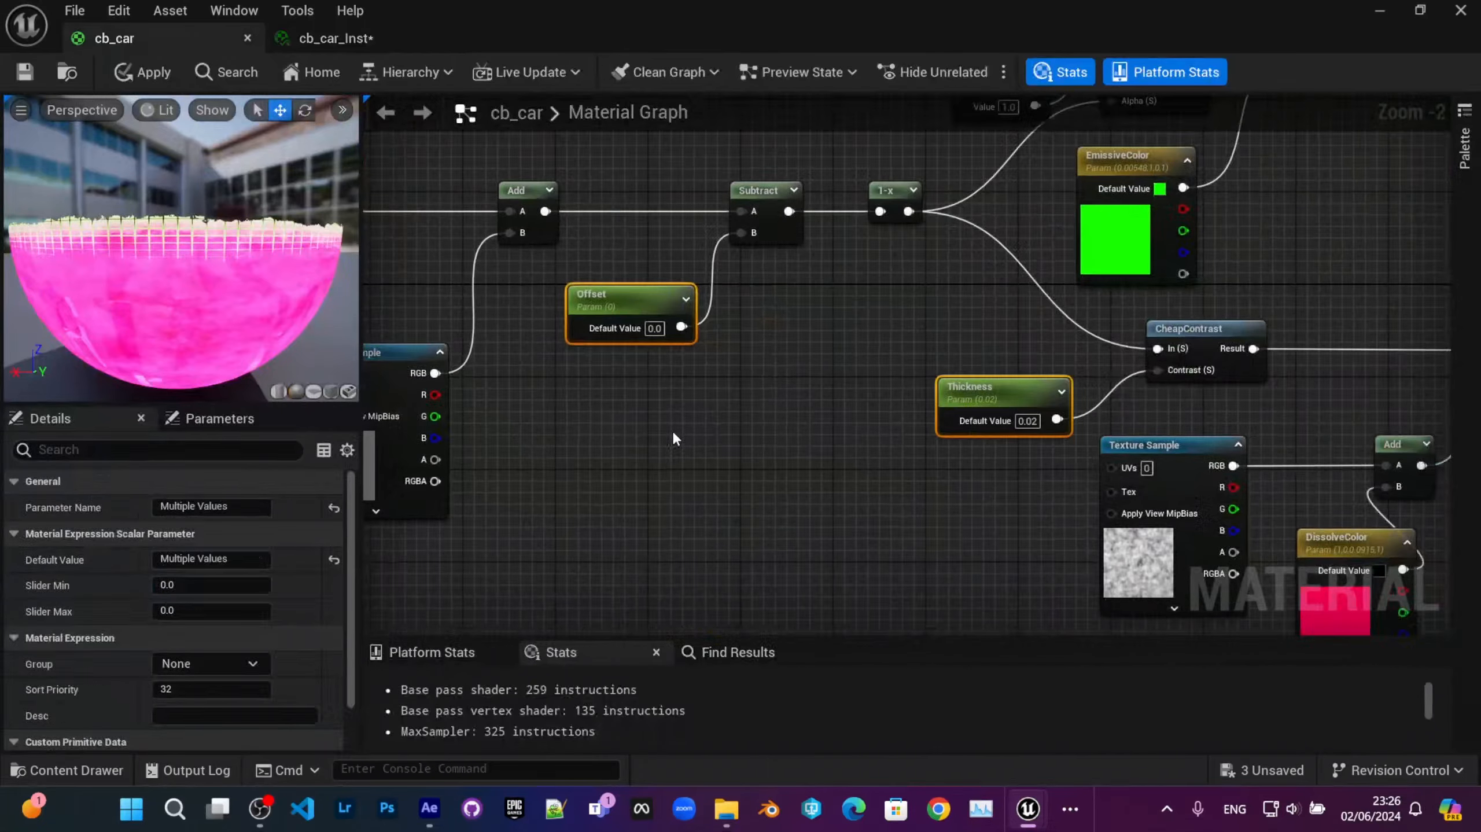
right_drag(673, 430, 766, 471)
click(707, 365)
ctrl+click(1113, 441)
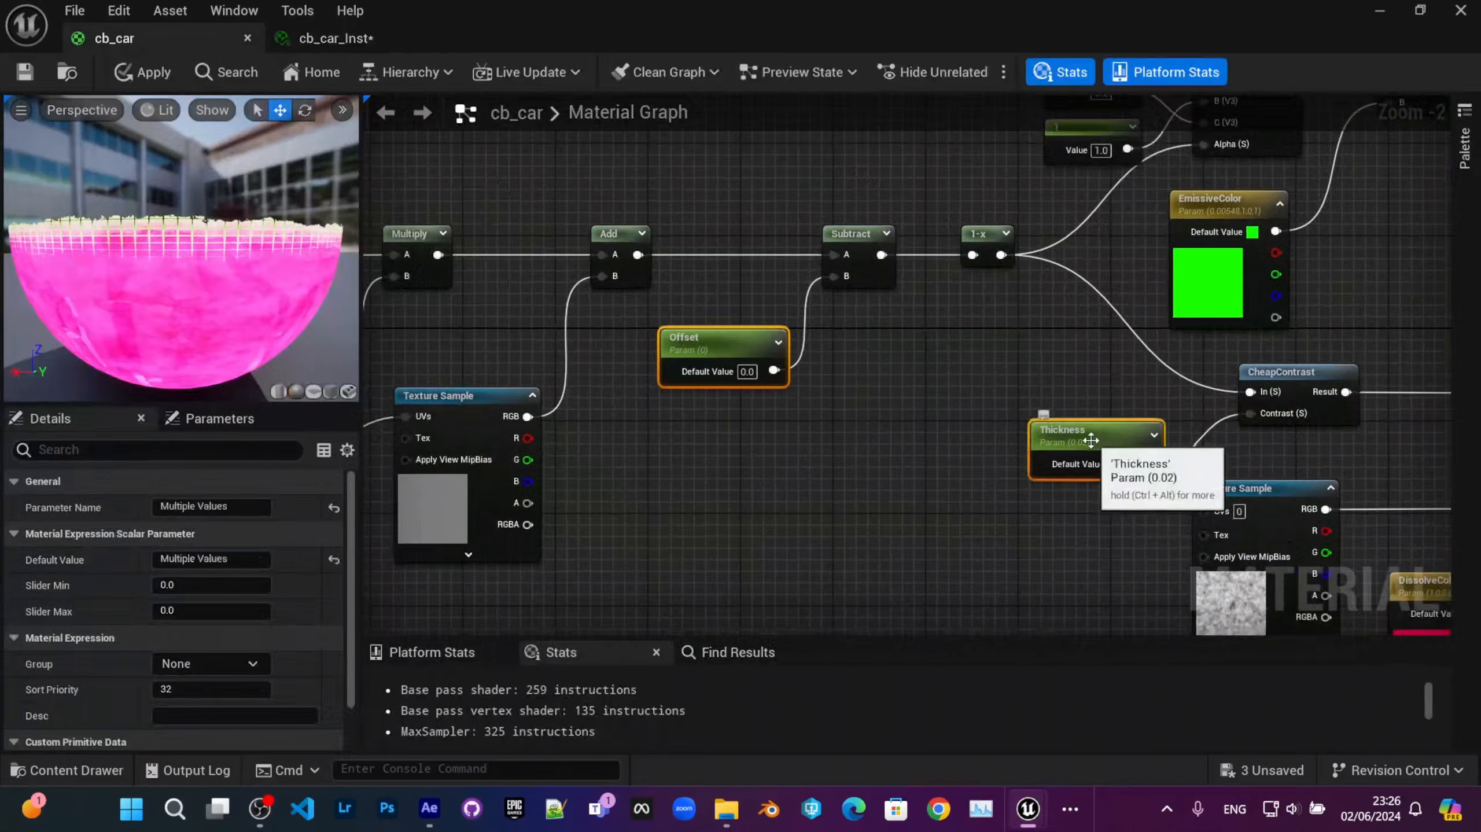
scroll(1024, 330, down, 1)
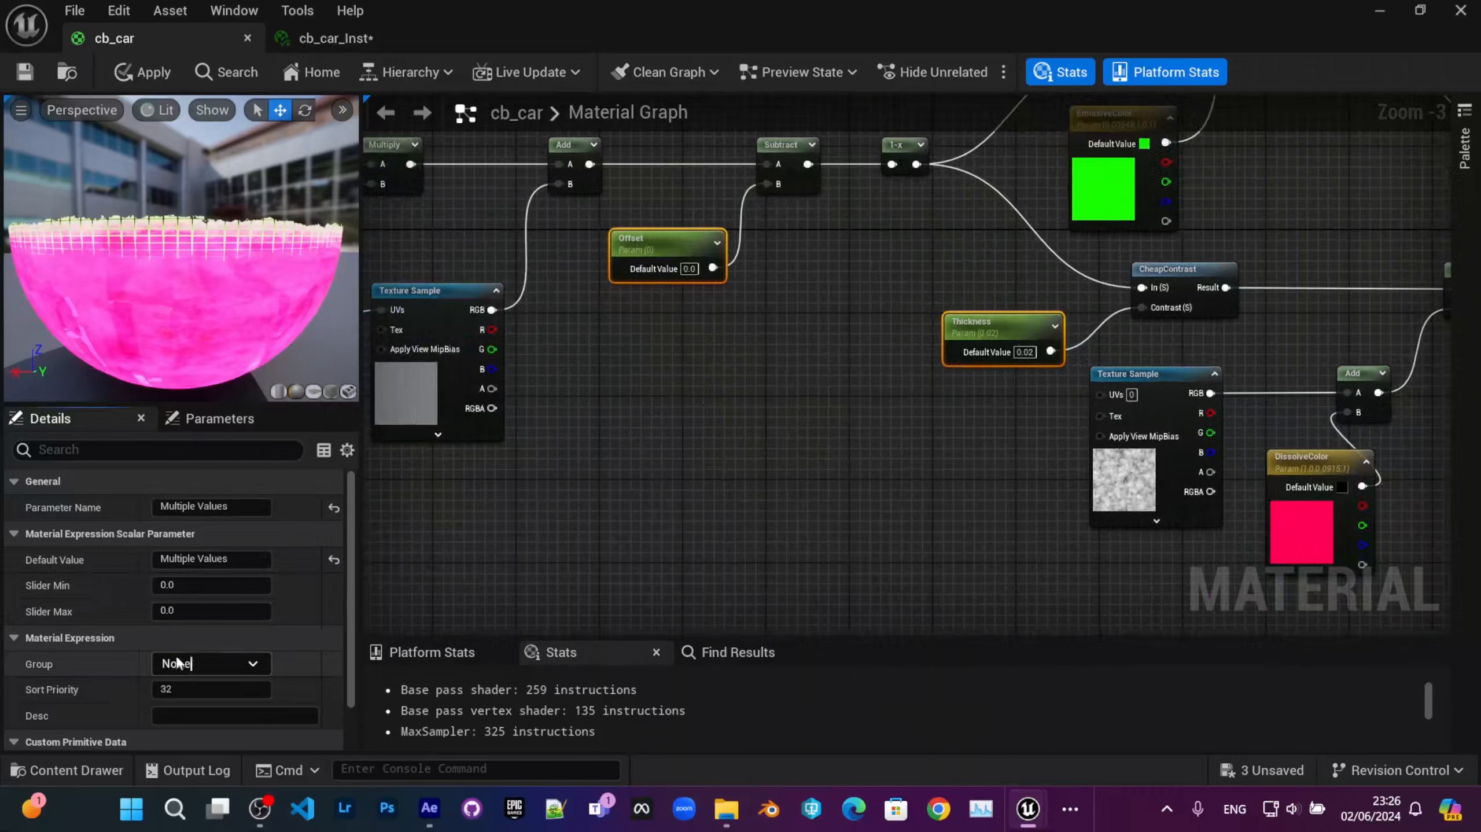
text(Dissolve )
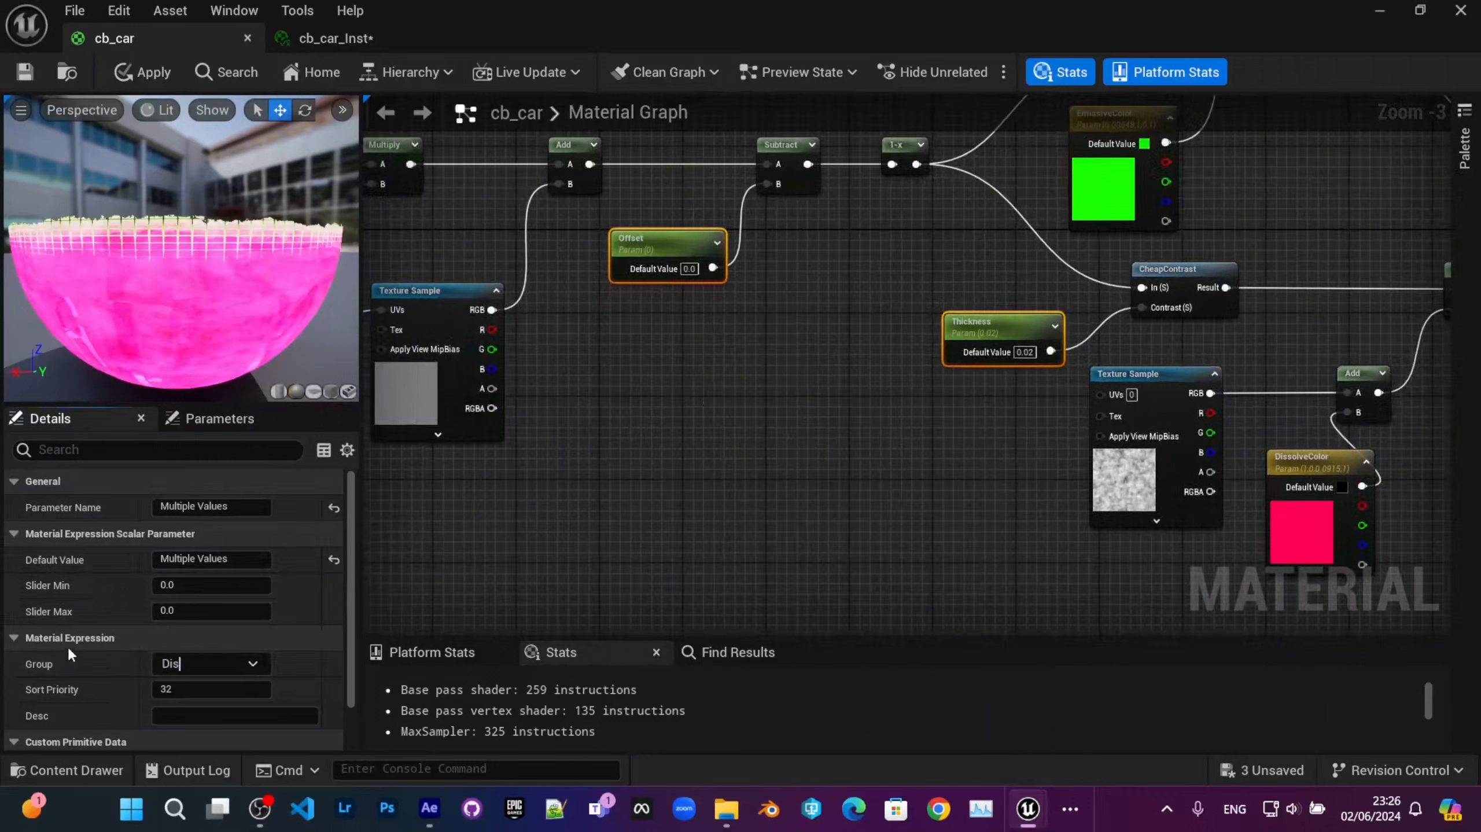
text(Effect)
key(Return)
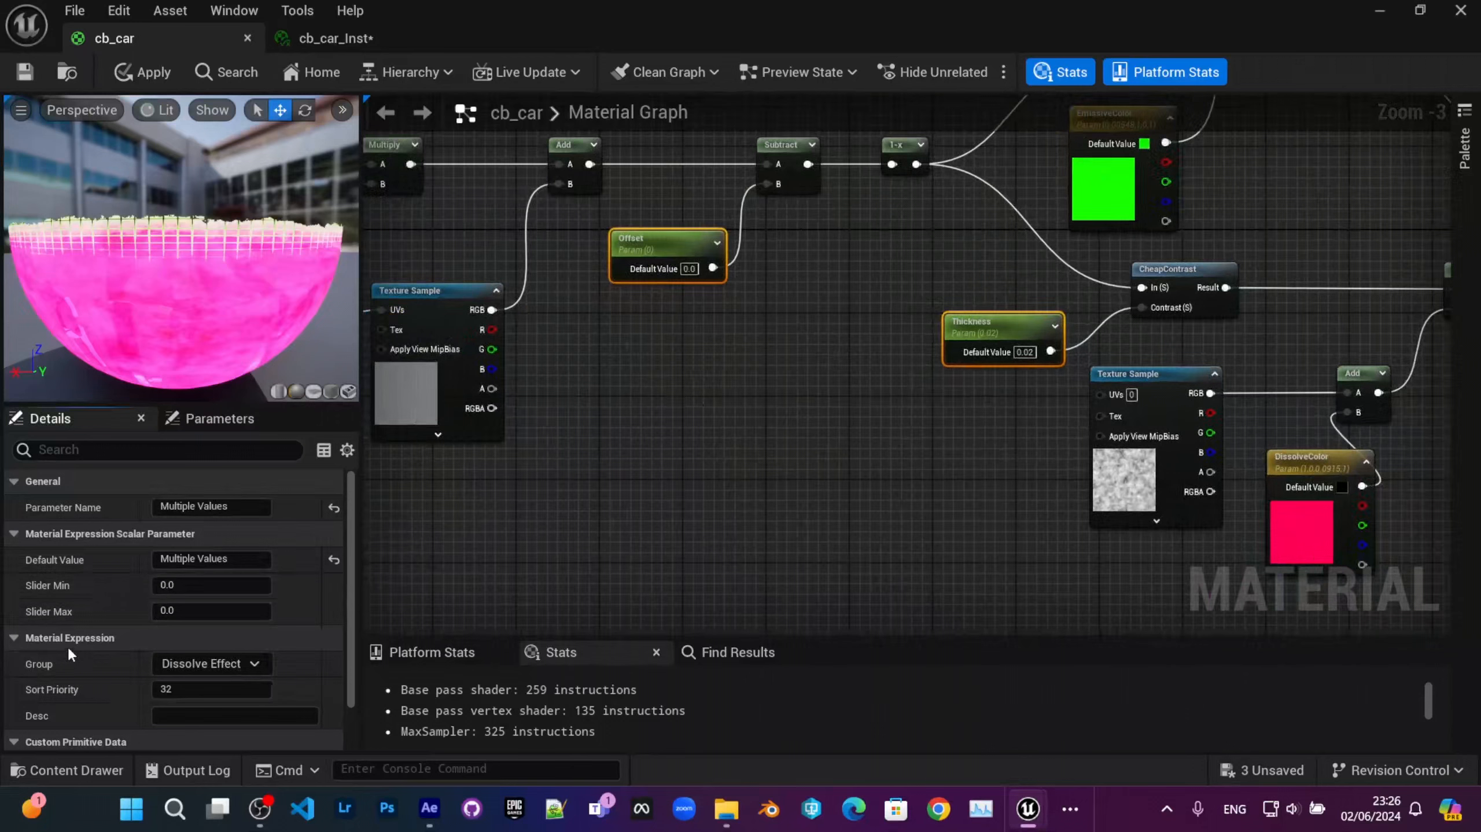
text(P)
text(arameters)
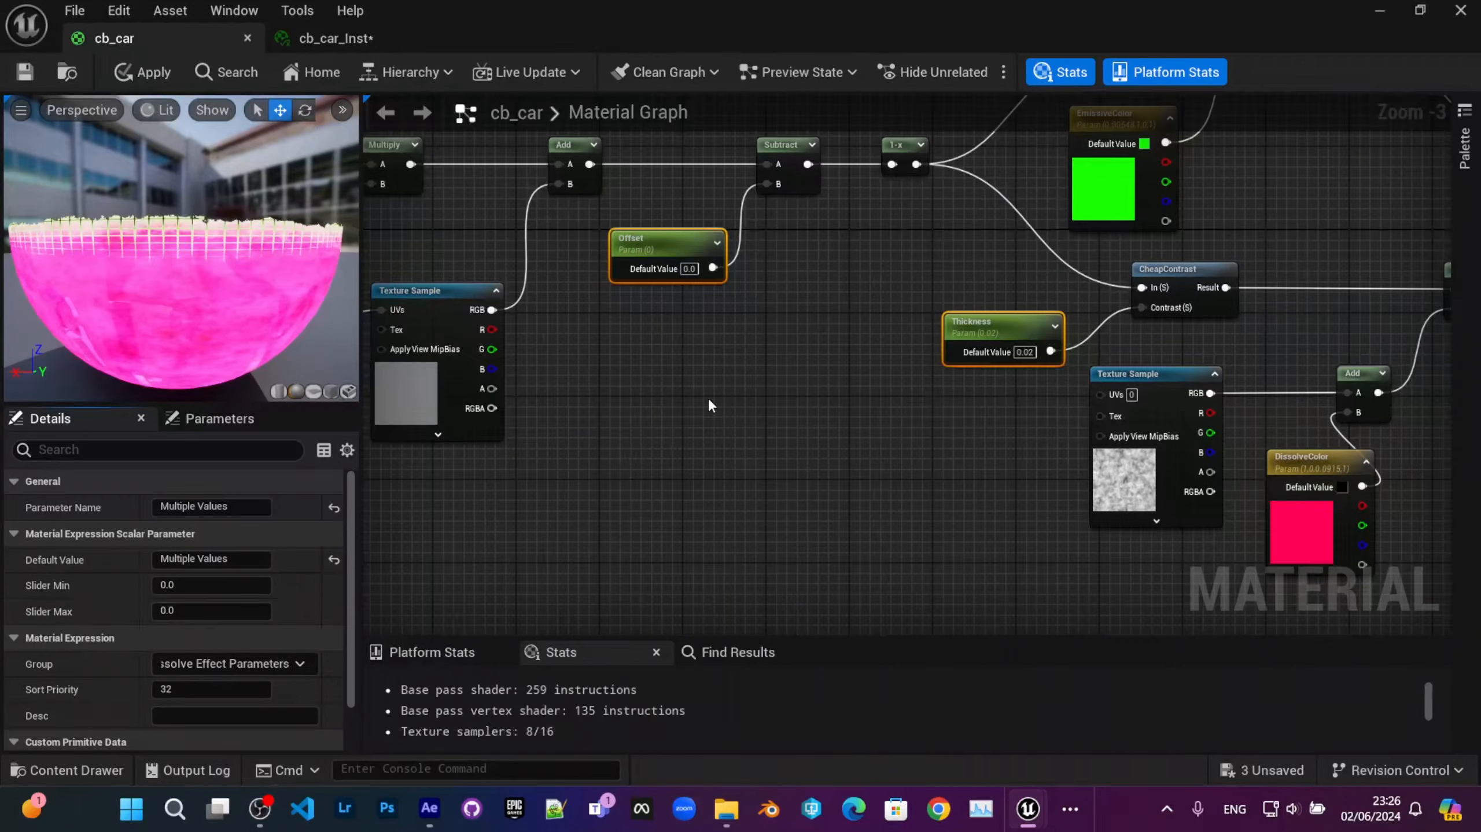
Step: Save the material and expand the Dissolve Effect Parameters group in the cb_car_Inst instance
right_drag(709, 405, 469, 450)
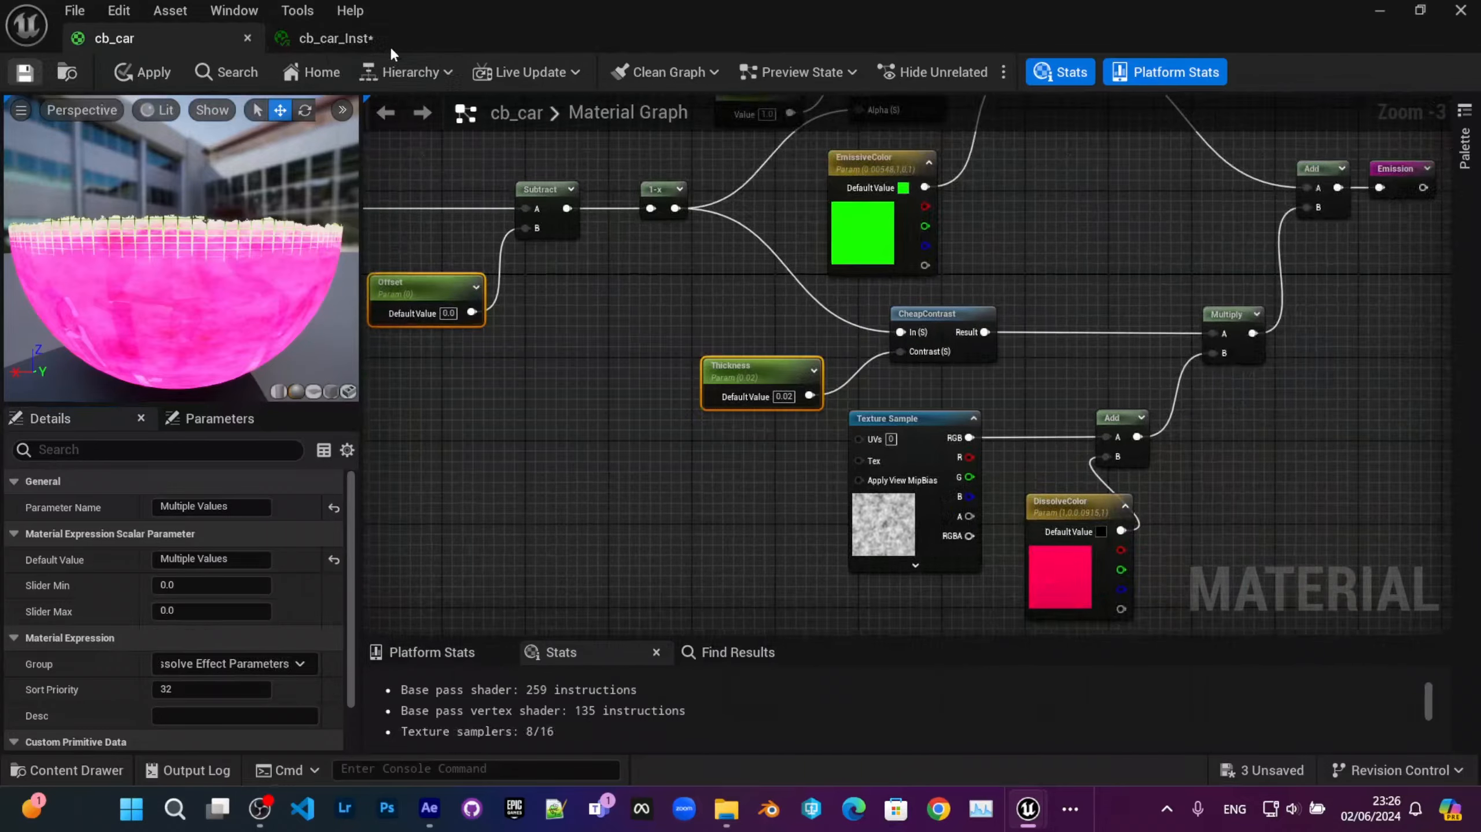
click(331, 41)
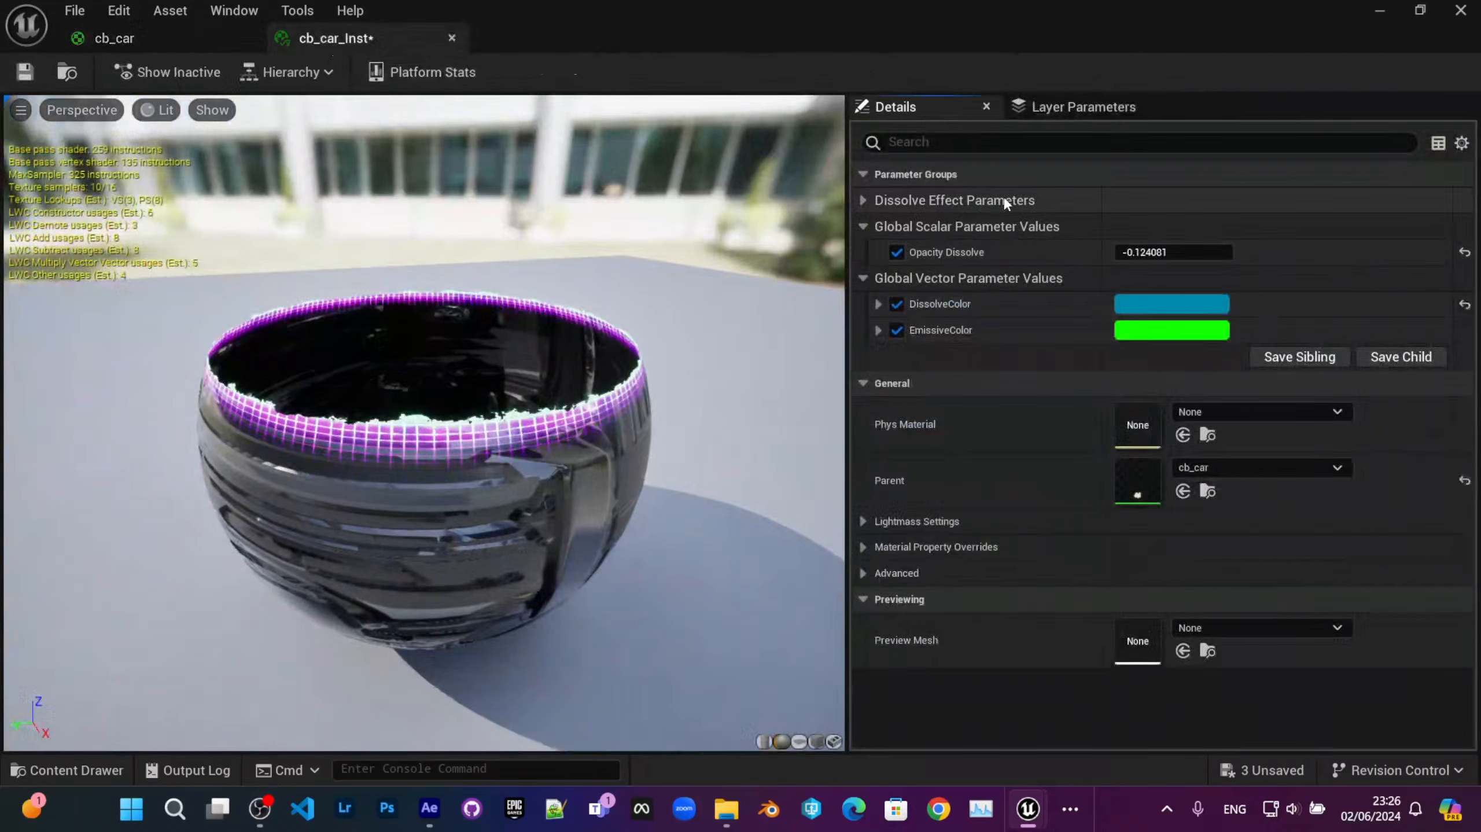
click(883, 200)
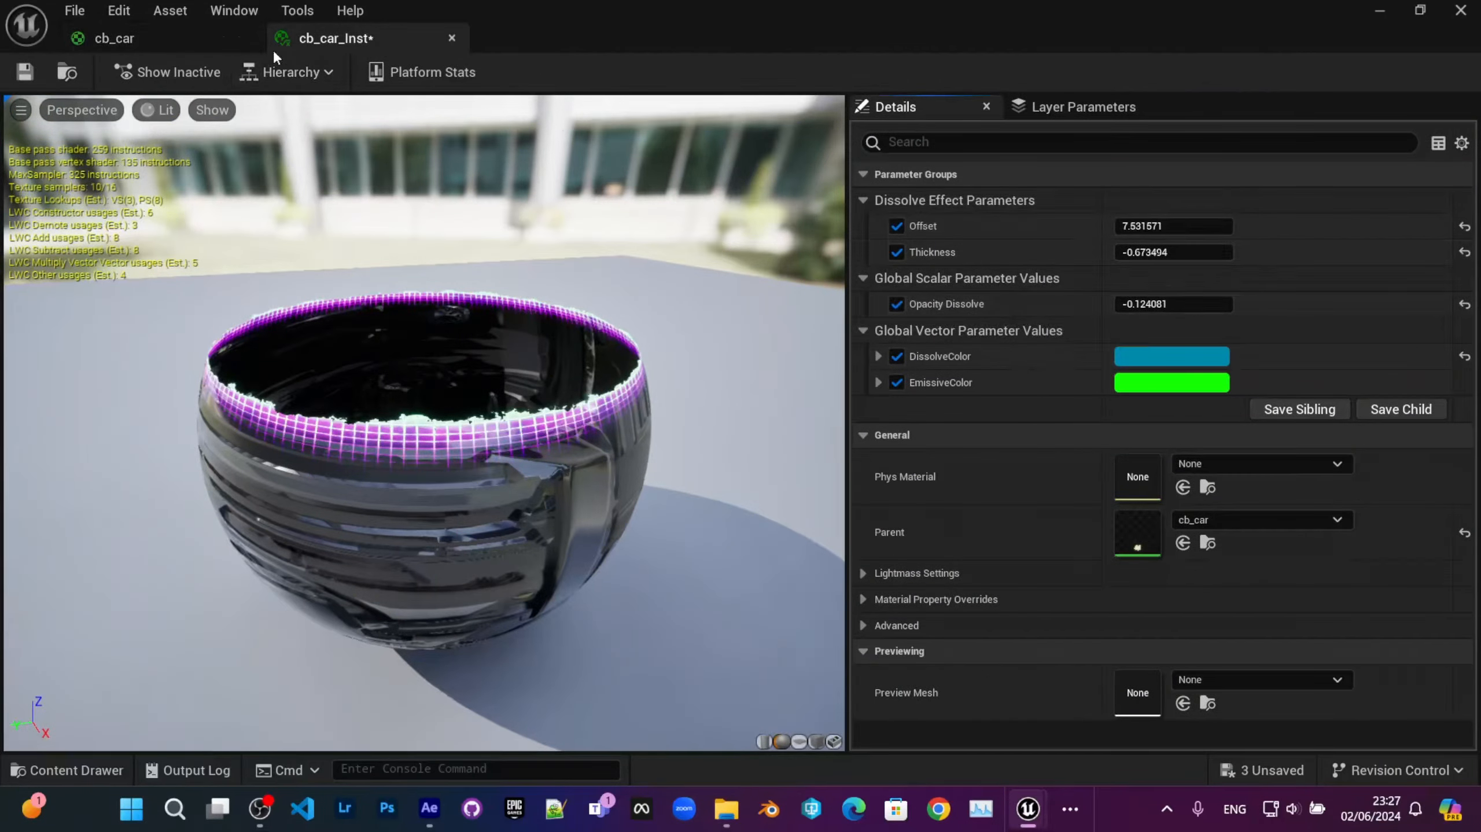
Step: Assign the Opacity Dissolve parameter in cb_car to the existing Dissolve Effect Parameters group and save the material
click(184, 46)
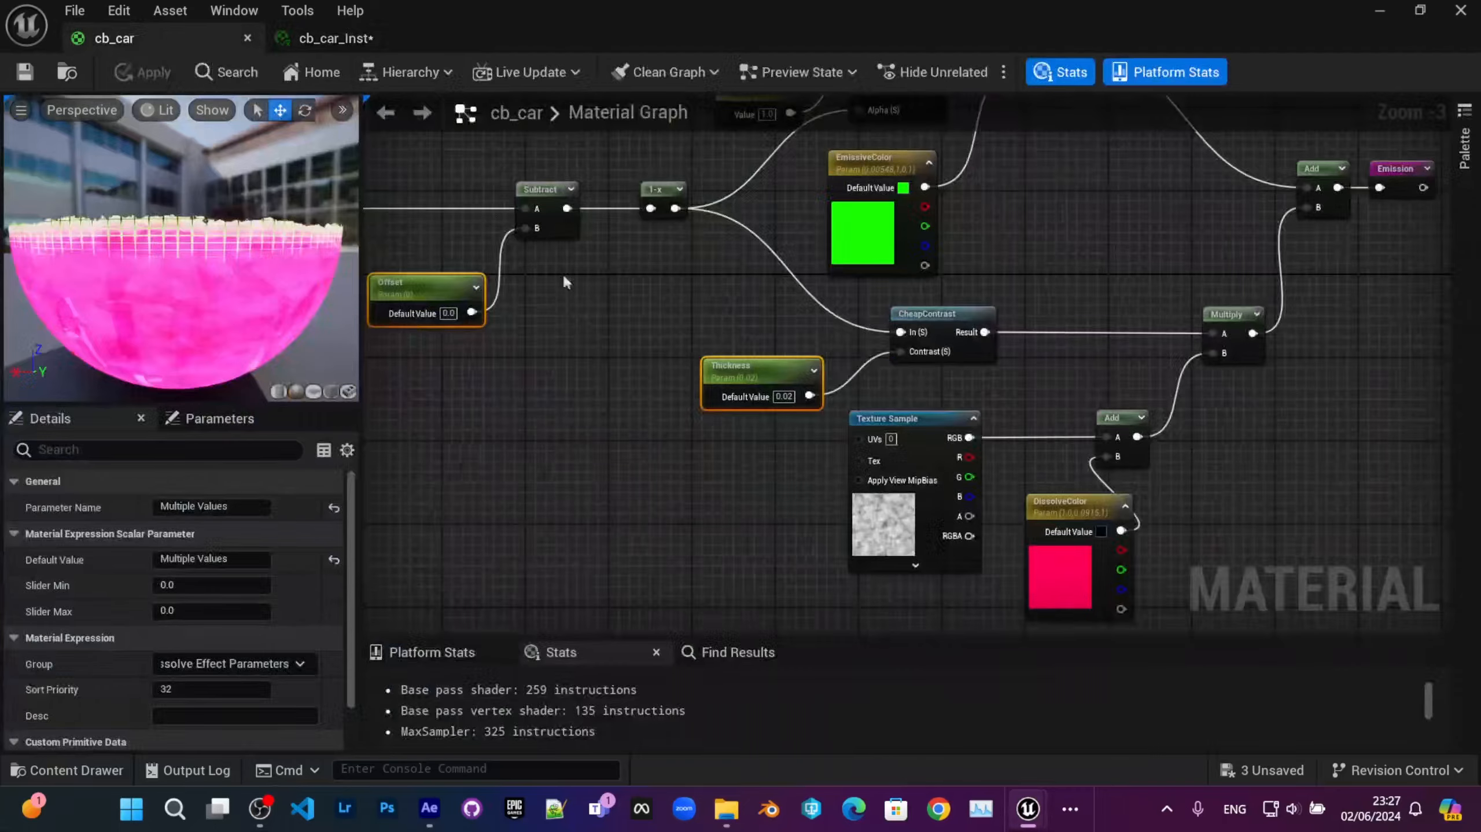
right_drag(496, 322, 509, 400)
click(722, 411)
scroll(724, 411, down, 1)
scroll(725, 410, down, 1)
right_drag(735, 395, 539, 274)
scroll(529, 344, up, 2)
right_drag(528, 344, 654, 99)
right_drag(681, 390, 601, 106)
click(960, 330)
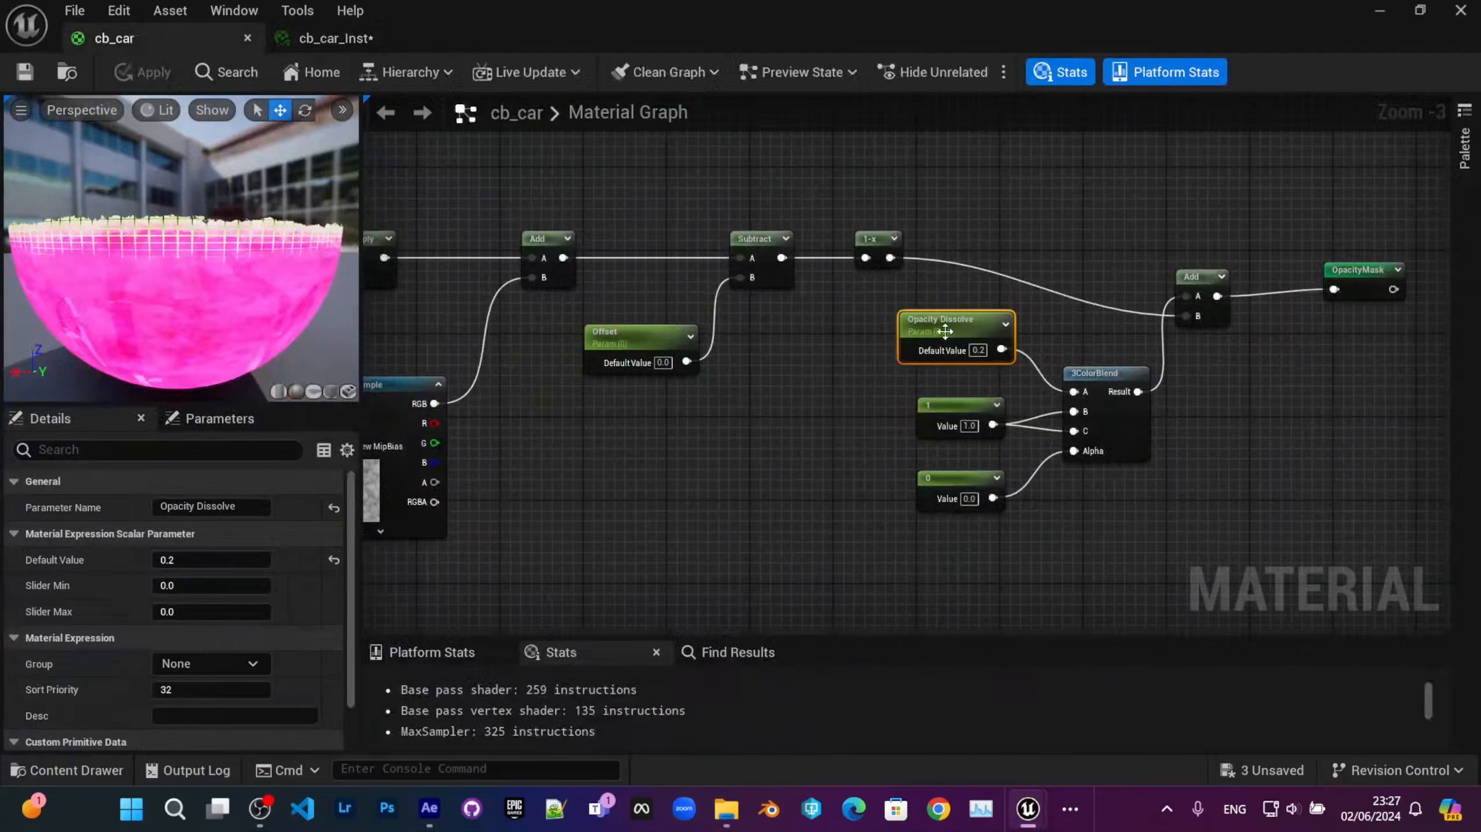
click(247, 664)
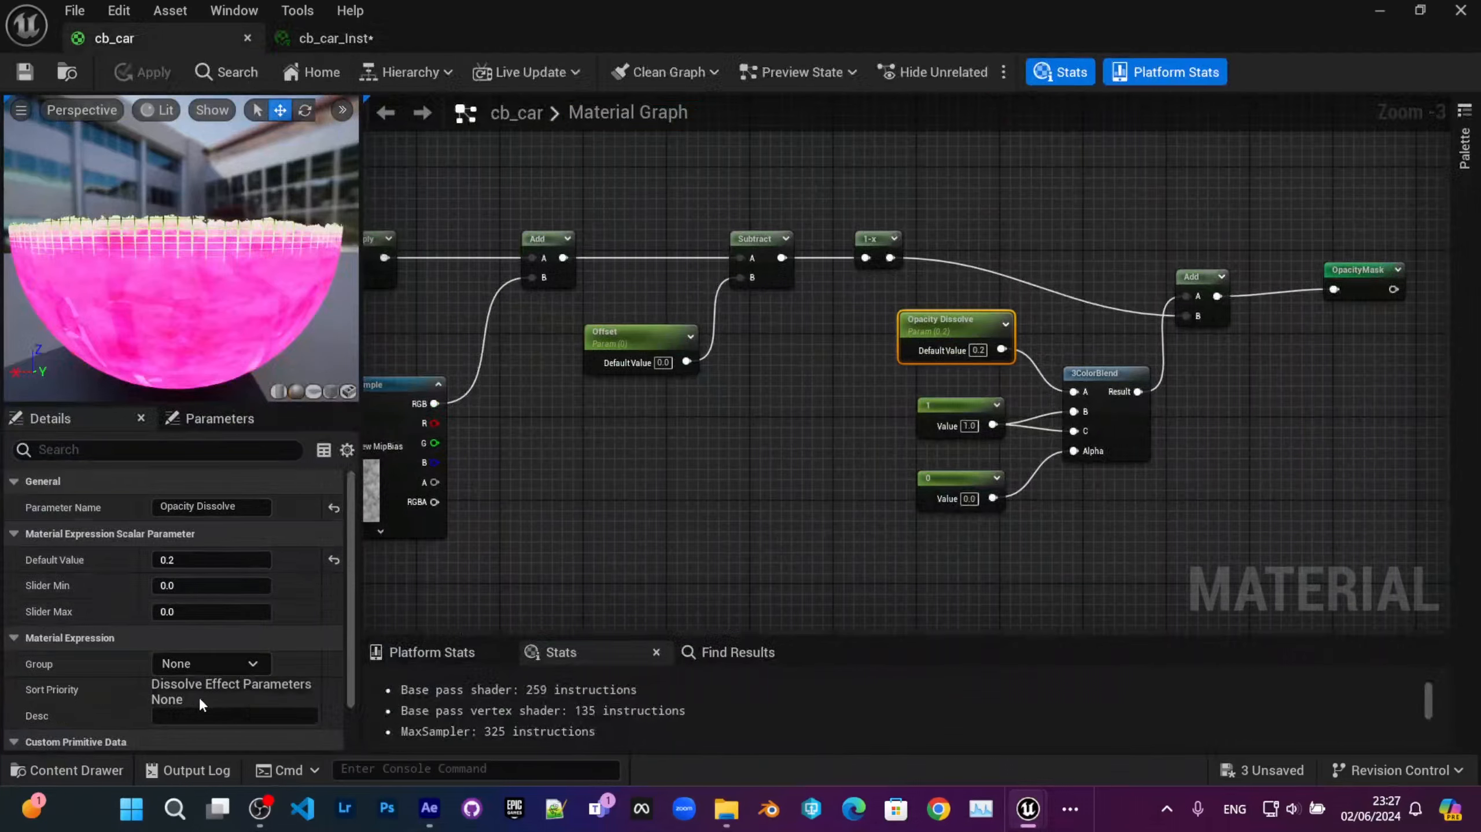
click(215, 685)
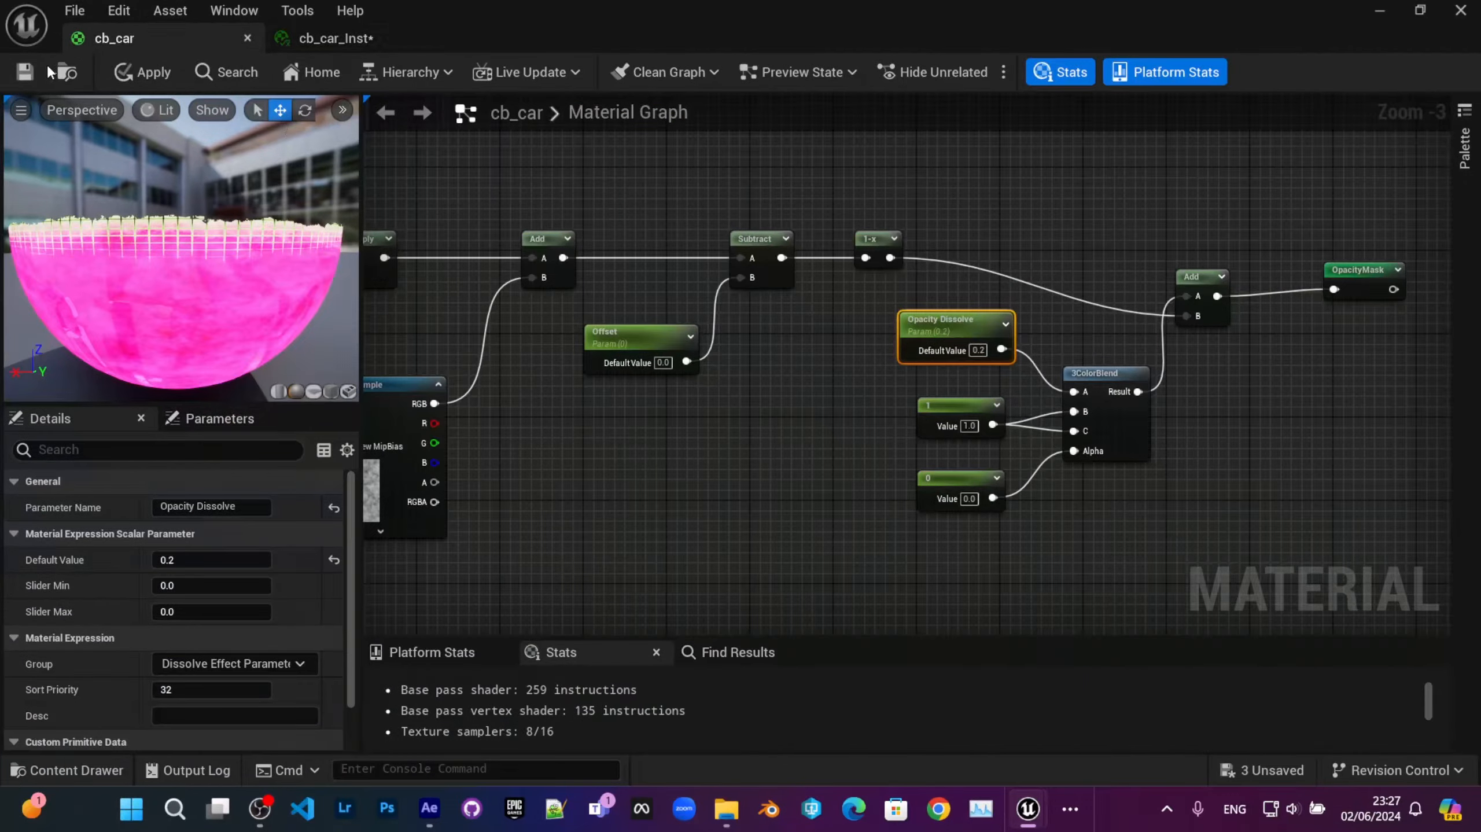
click(27, 72)
Step: Assign the DissolveColor and EmissiveColor parameters together to a new group named Colors and save the material
right_drag(902, 410, 868, 485)
scroll(867, 484, down, 2)
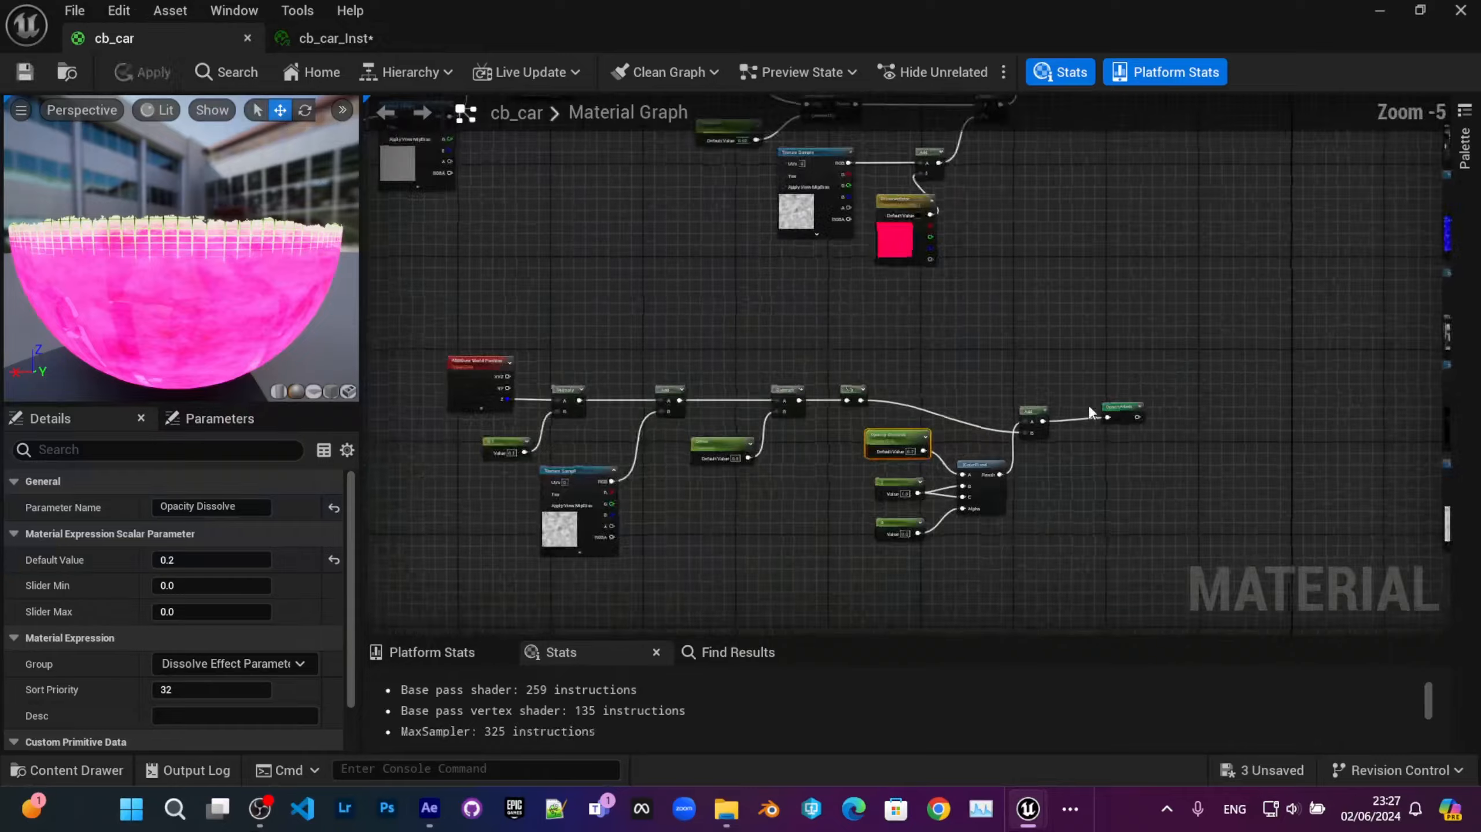
right_drag(1088, 410, 822, 548)
scroll(817, 492, down, 3)
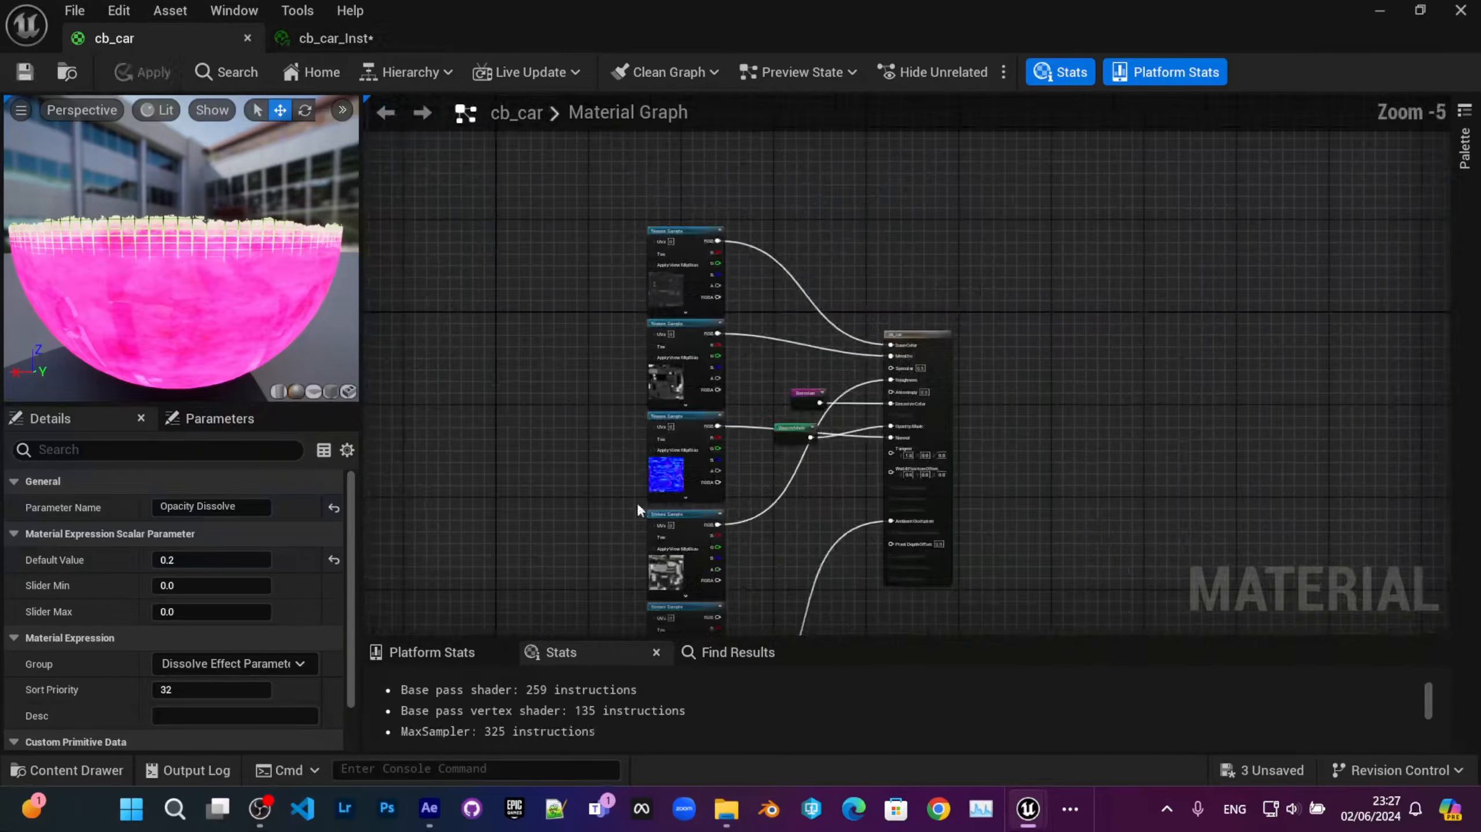
scroll(594, 506, up, 3)
right_drag(636, 504, 1107, 334)
right_drag(751, 386, 1056, 591)
scroll(1115, 384, down, 1)
right_drag(1114, 383, 681, 632)
click(928, 459)
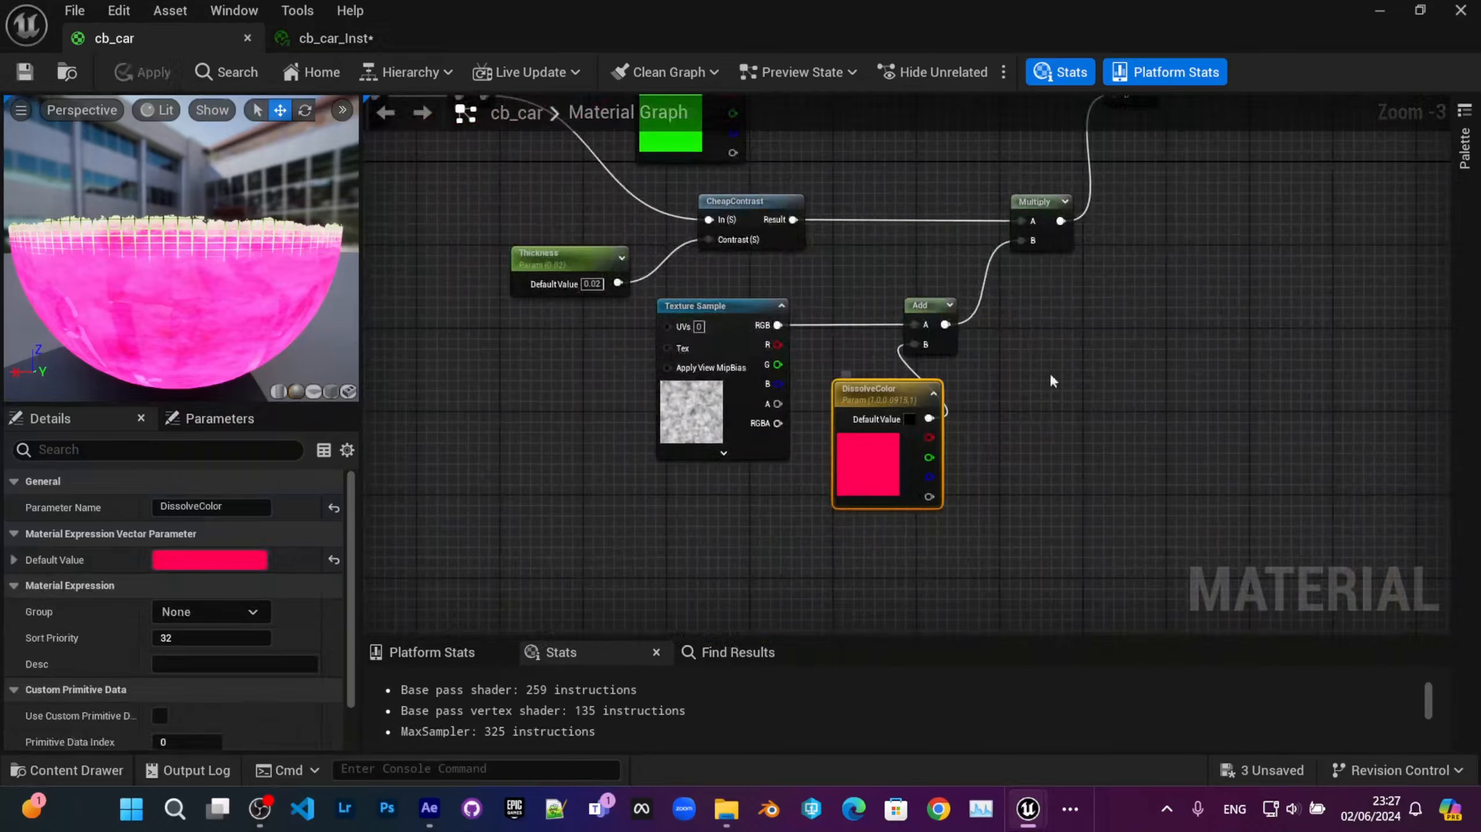
right_drag(1050, 371, 1106, 438)
right_drag(807, 344, 805, 355)
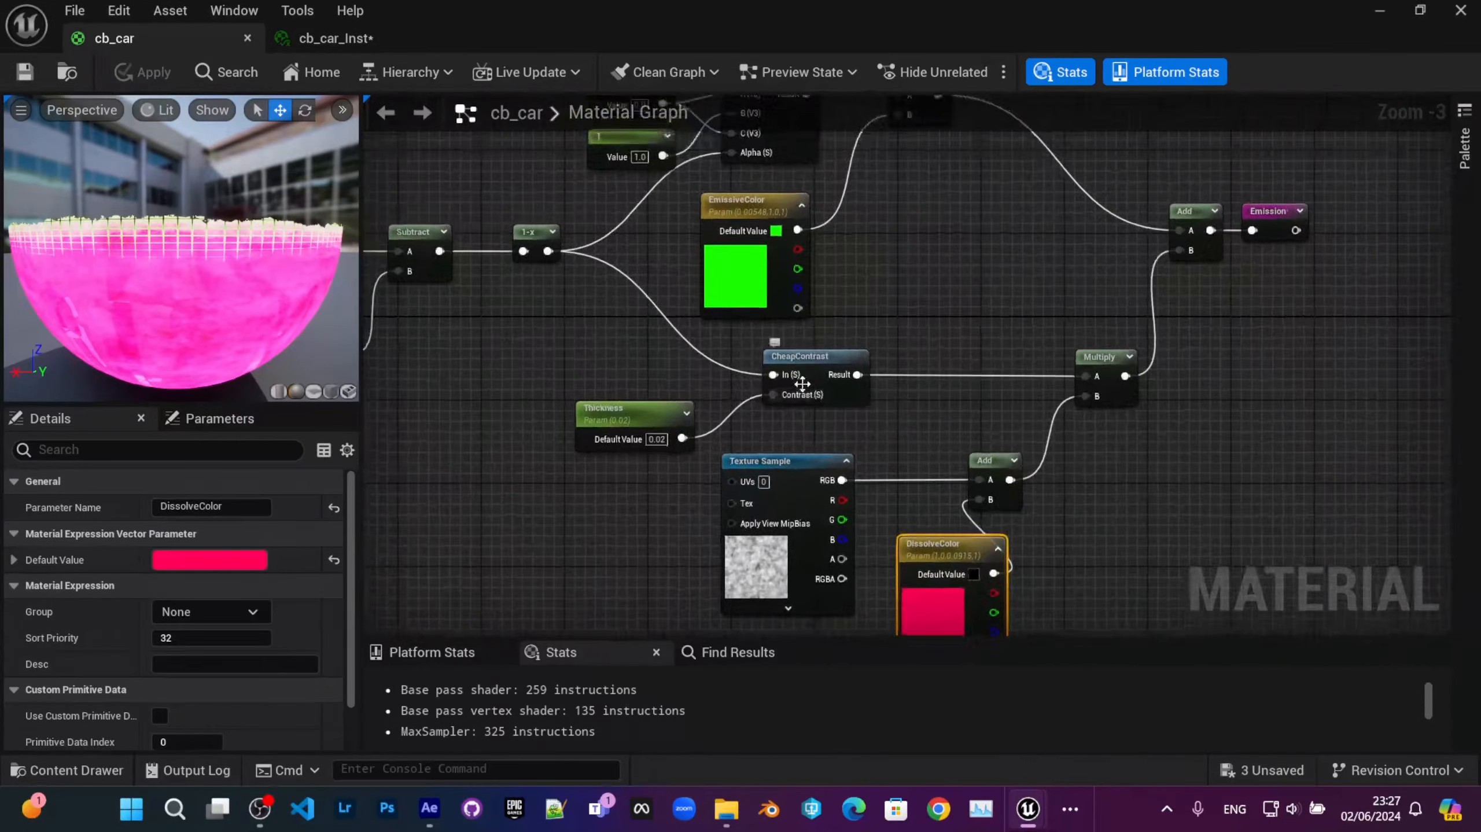
ctrl+click(737, 265)
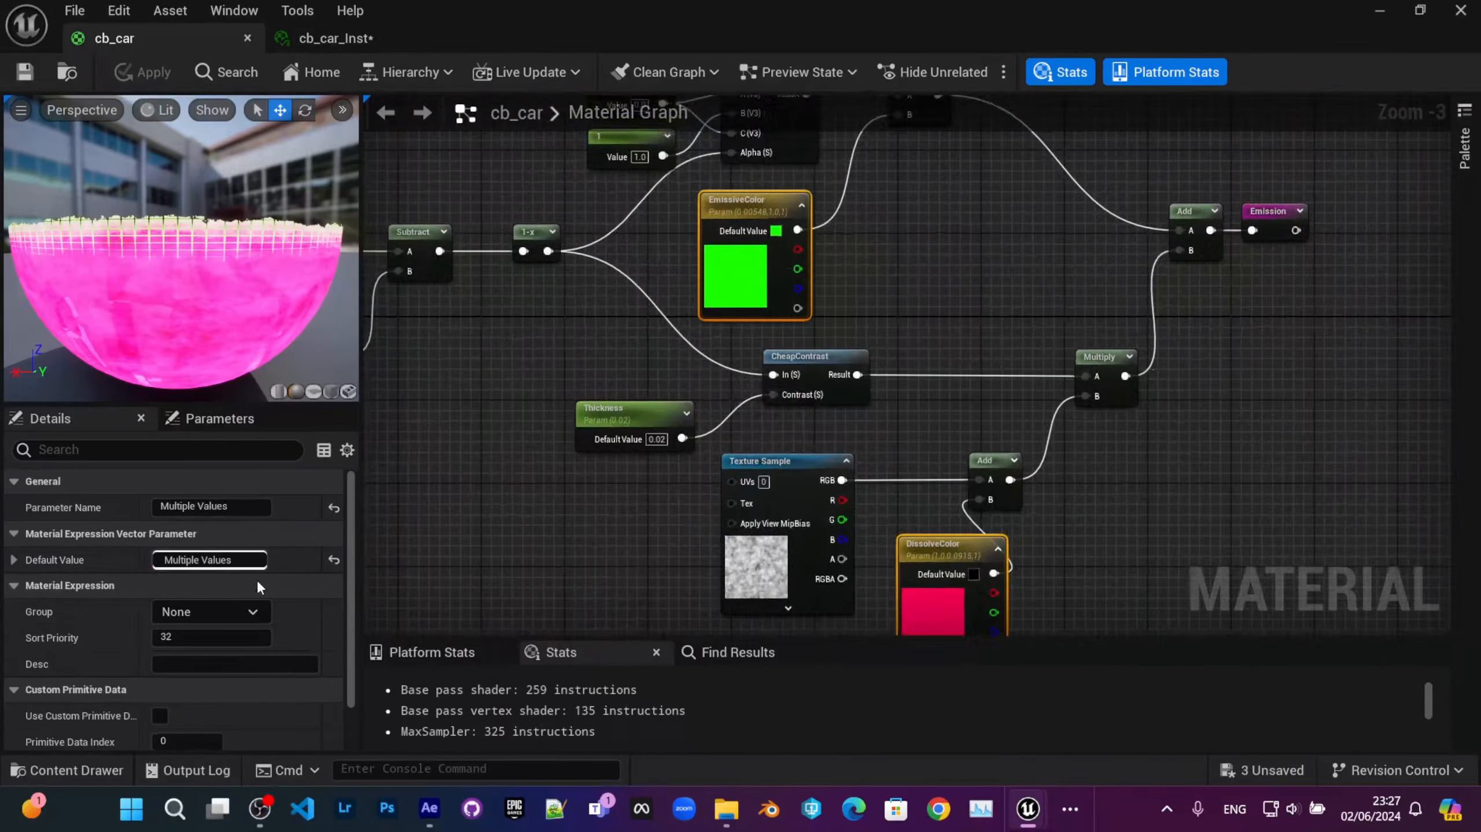
click(250, 533)
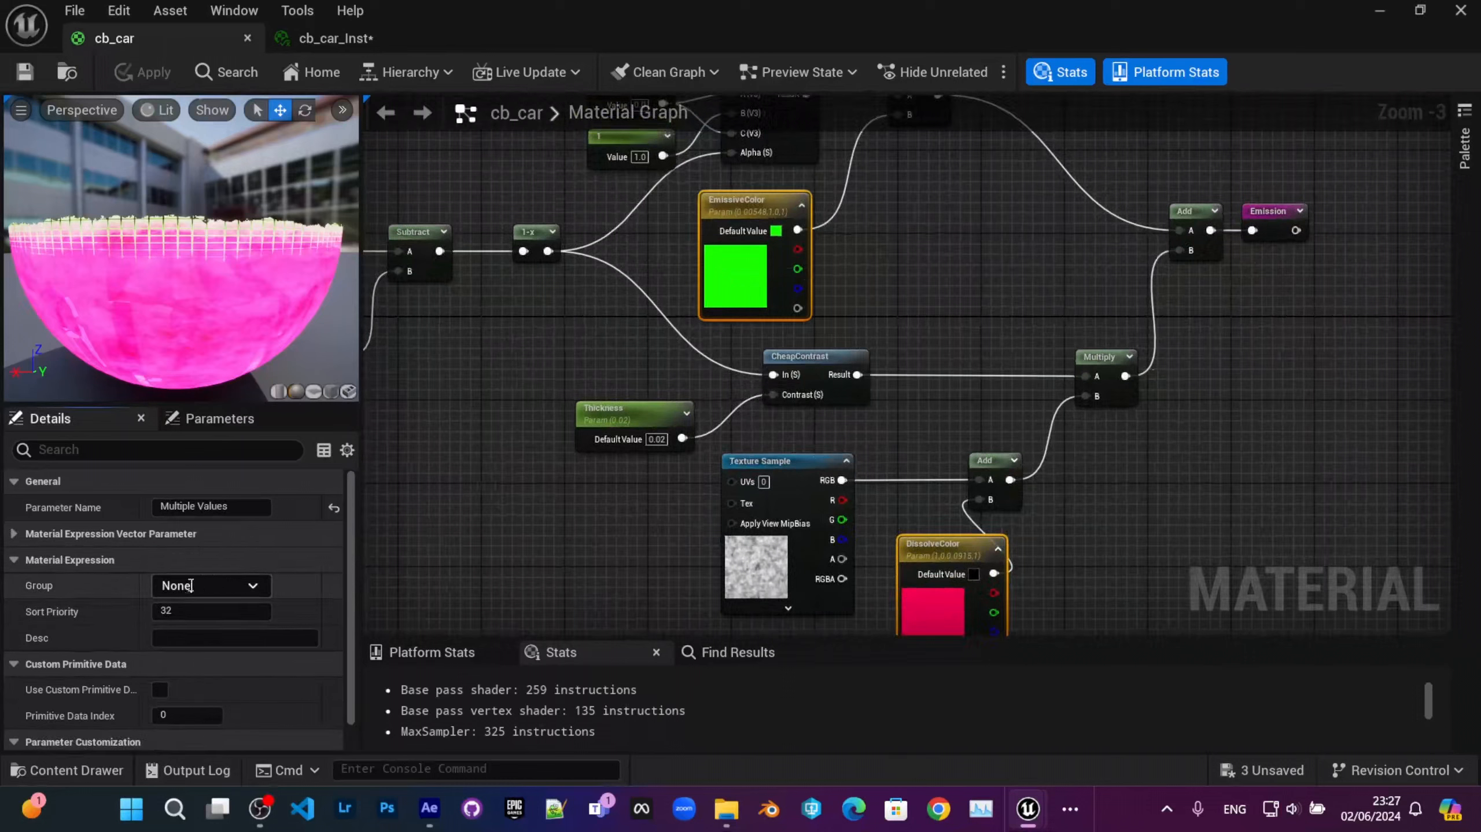
text(Colors)
key(Return)
click(24, 72)
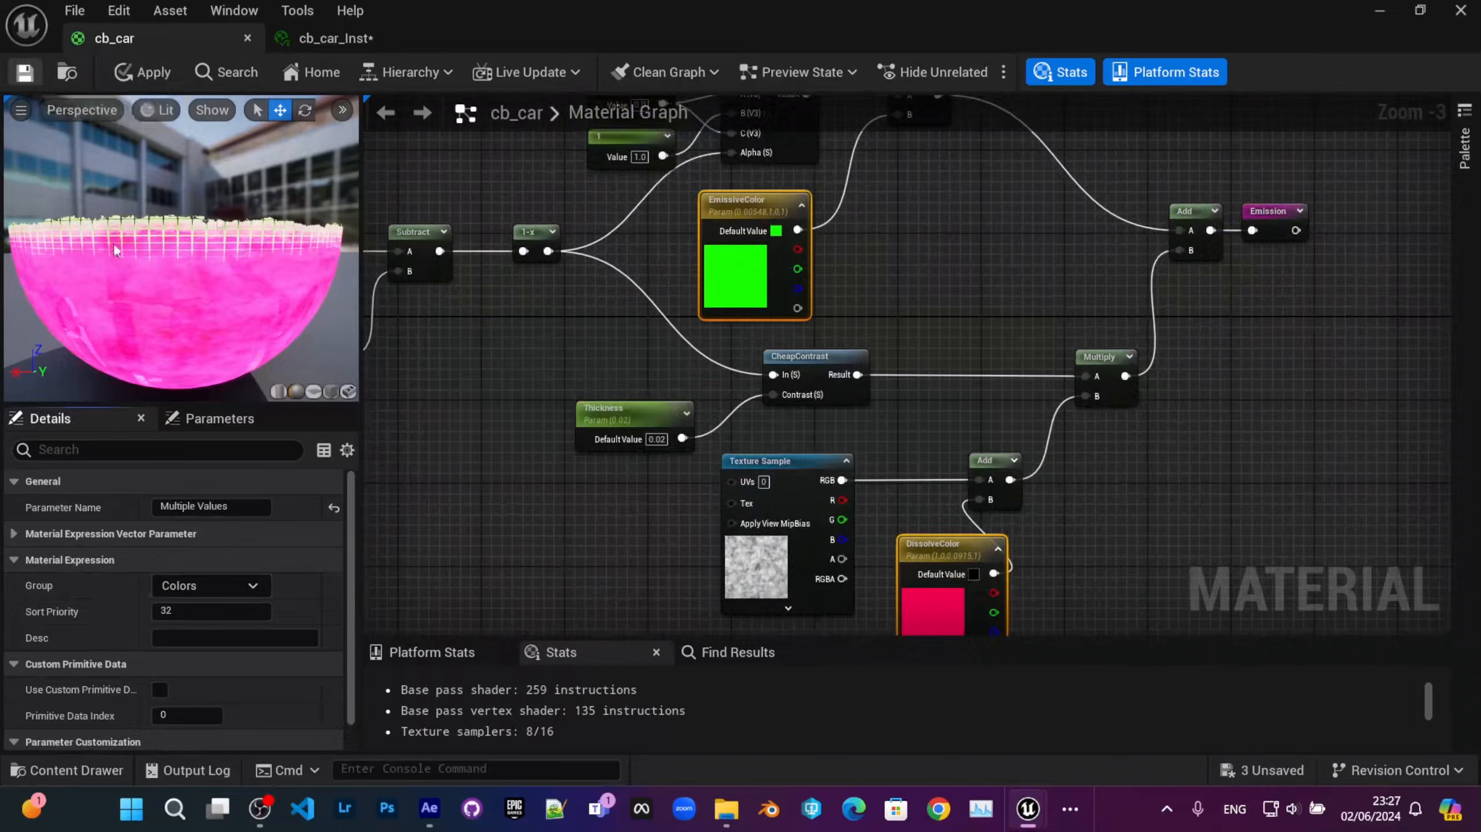
Step: Move the cb_car_Inst window clear of the car, set Offset to about 9.73, save the instance and minimize the window
click(336, 37)
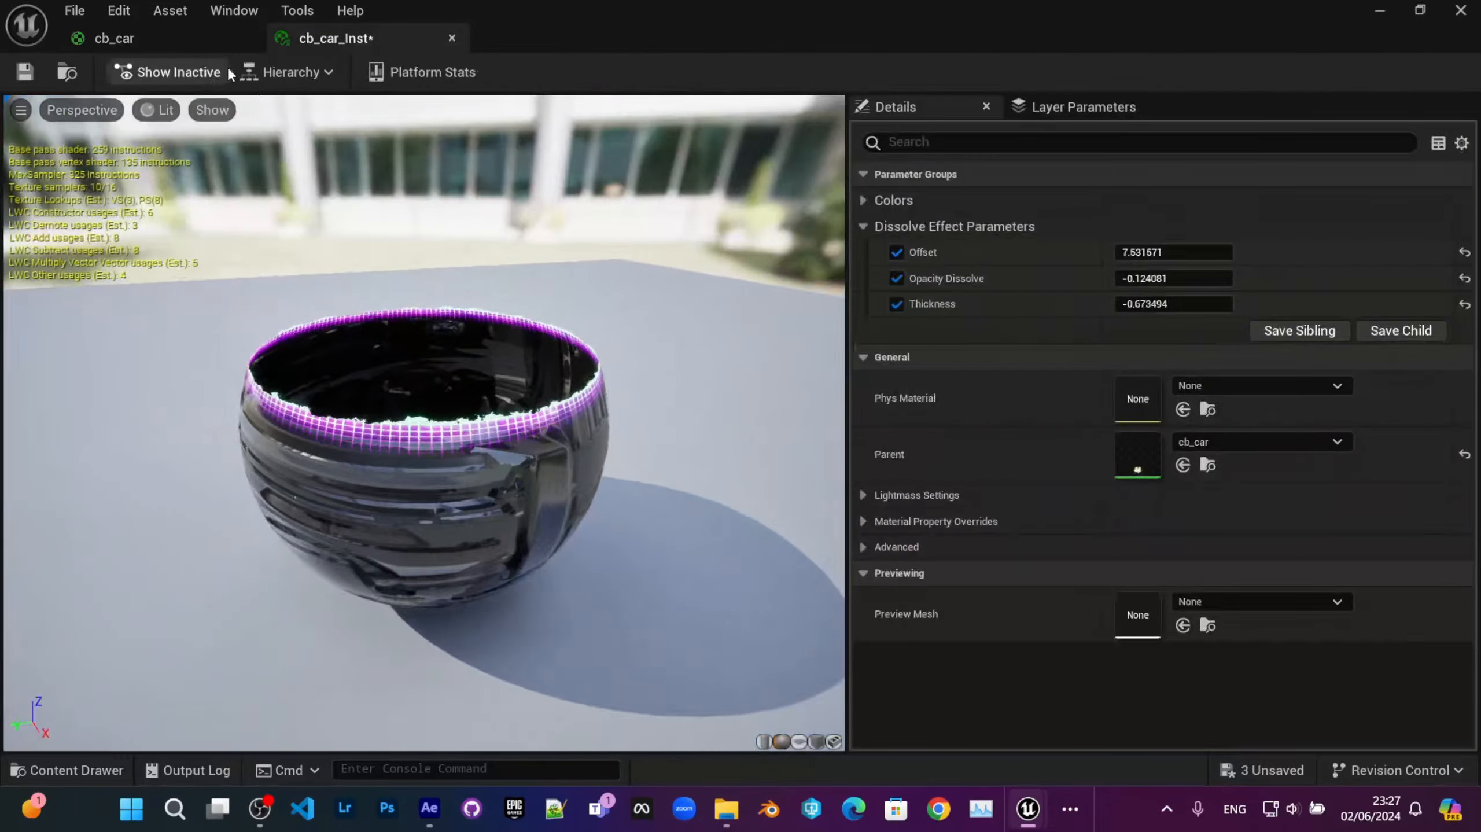
drag(723, 16, 699, 490)
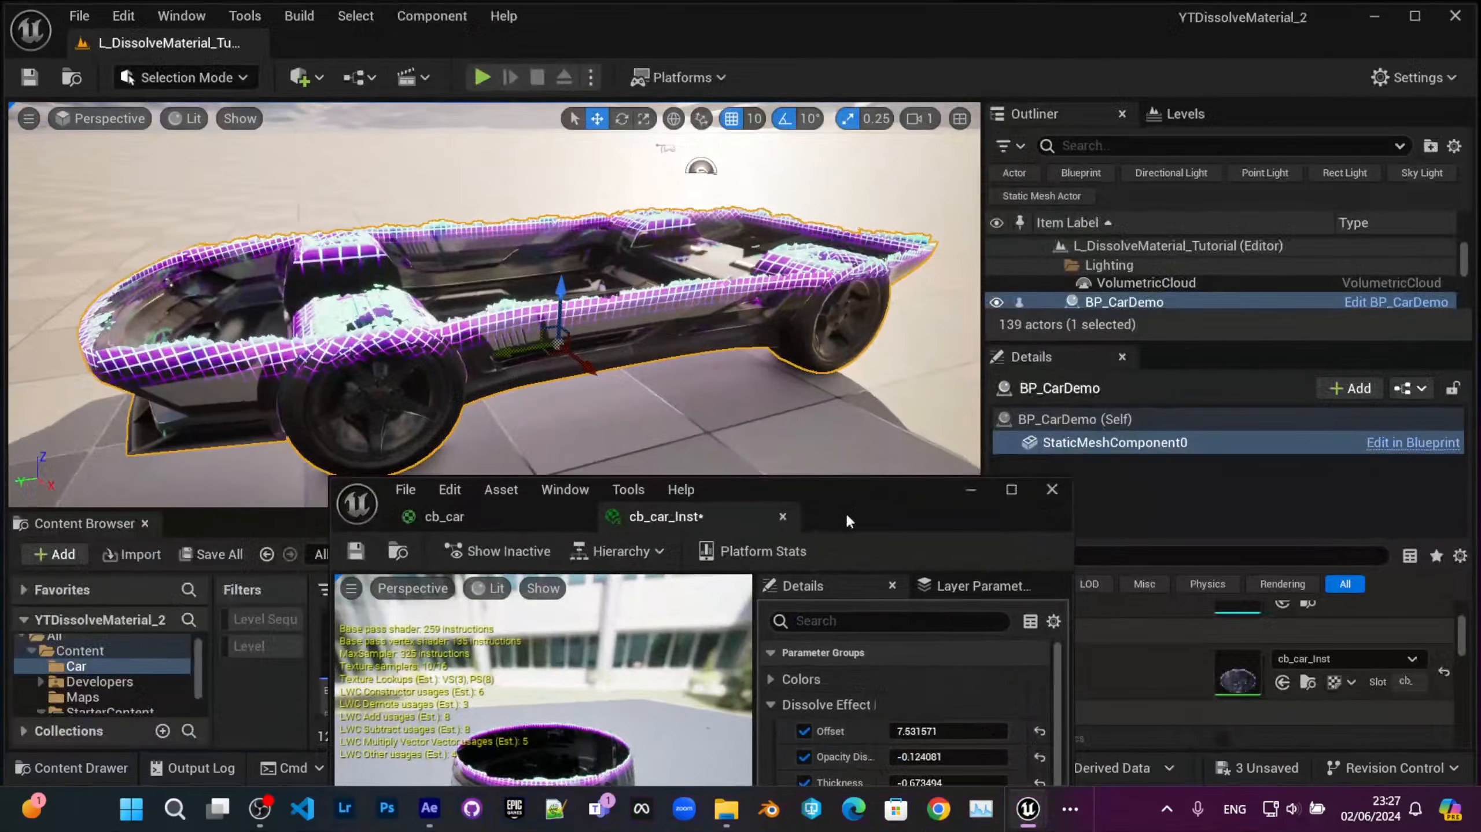
drag(845, 512, 1225, 267)
drag(1322, 489, 1259, 484)
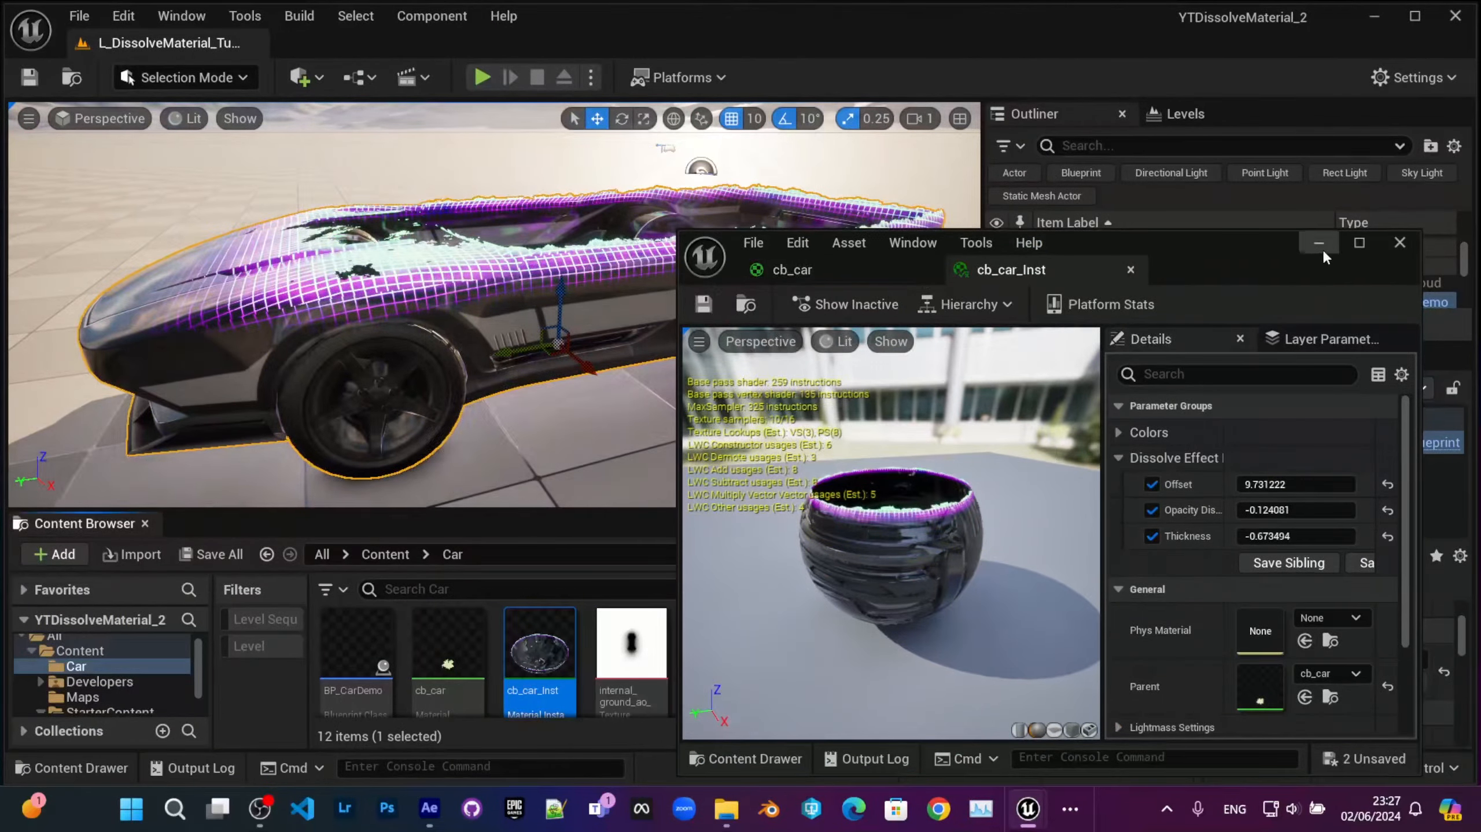
click(1323, 250)
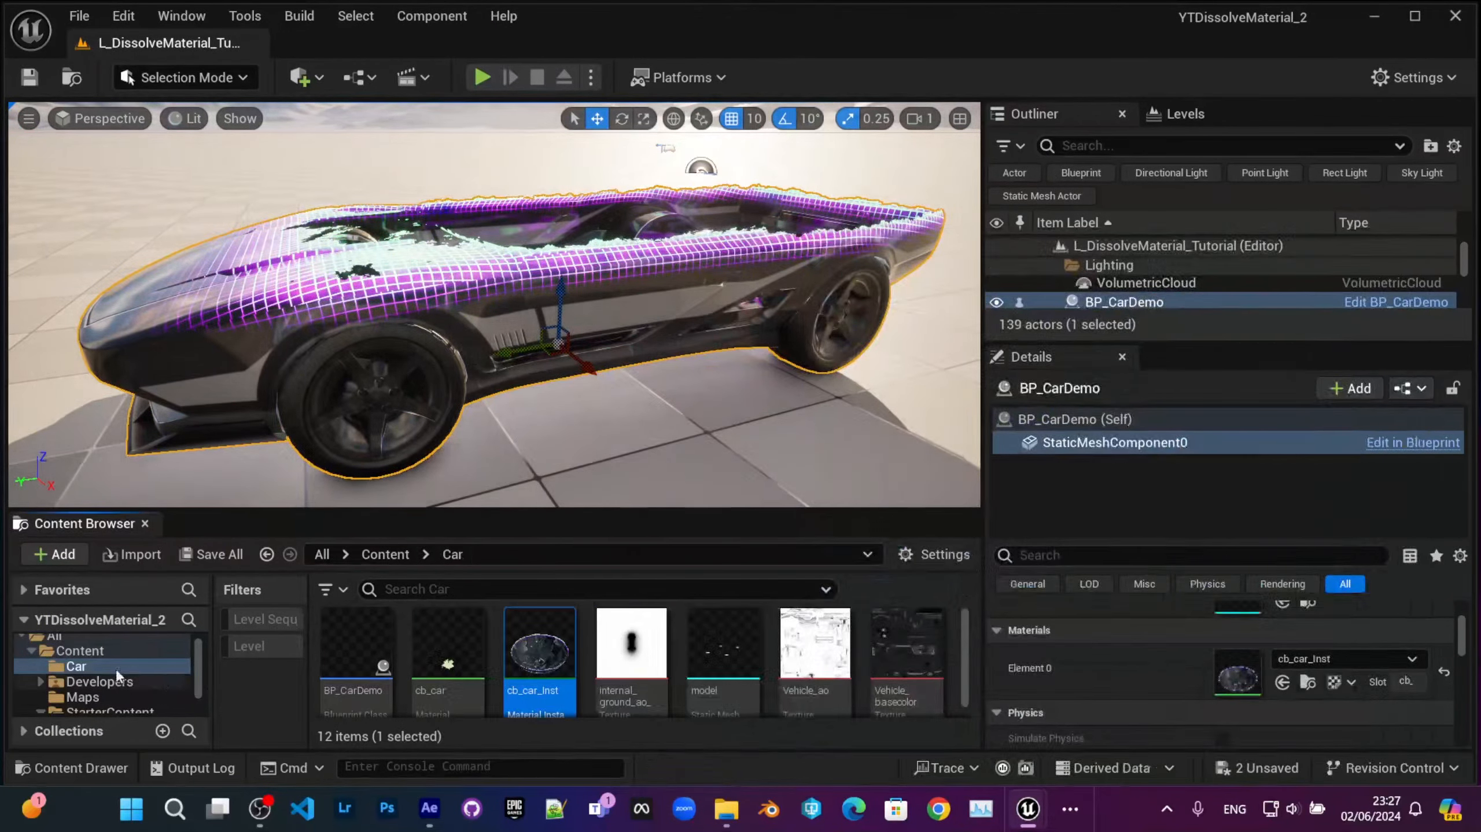
Step: Create a Level Sequence named LS_CarDissolve in the Content folder, enlarging the asset browser for more room
click(117, 651)
drag(738, 507, 732, 373)
right_click(691, 546)
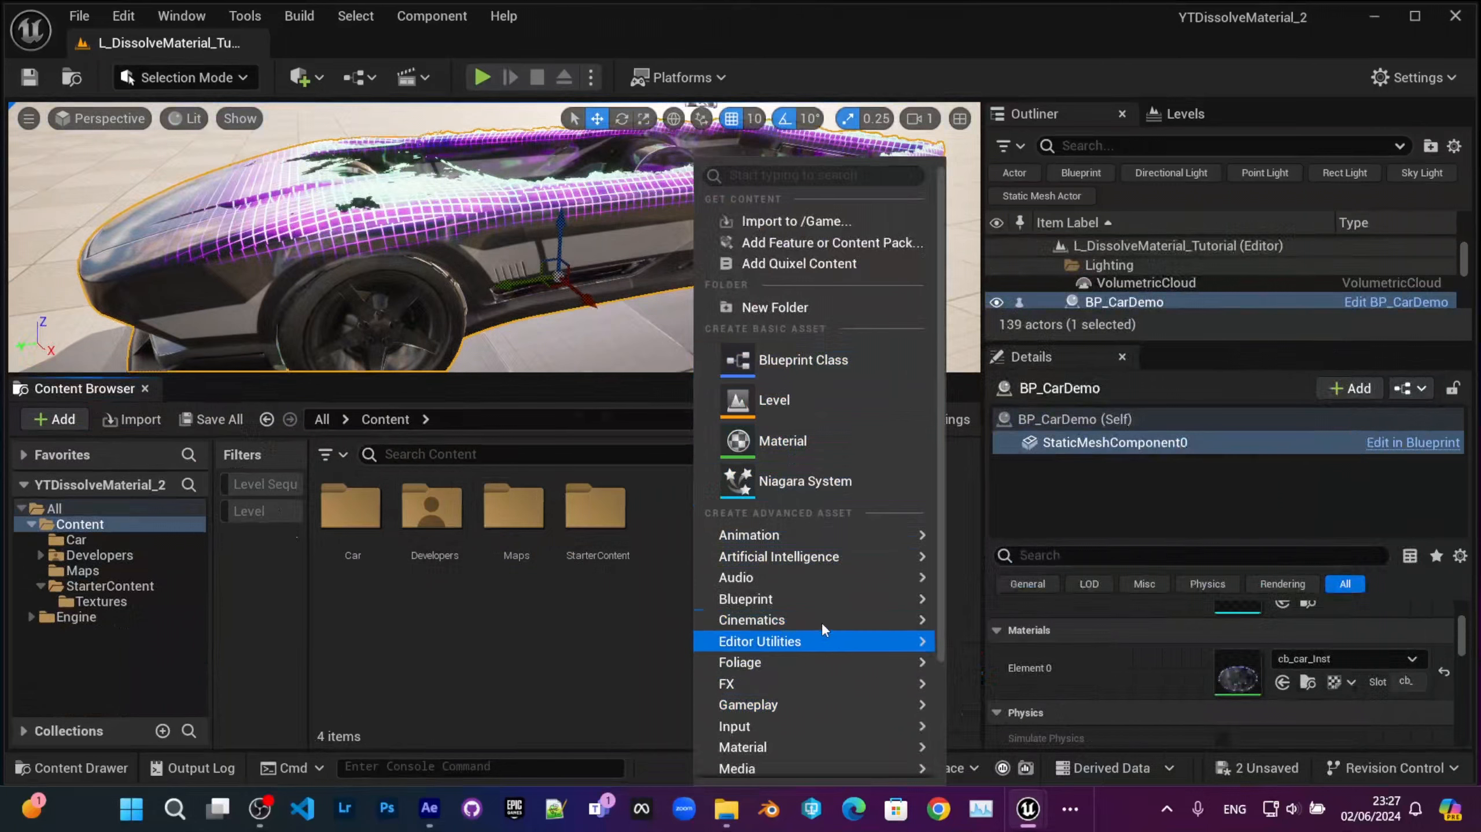
mouse_move(815, 620)
click(1042, 678)
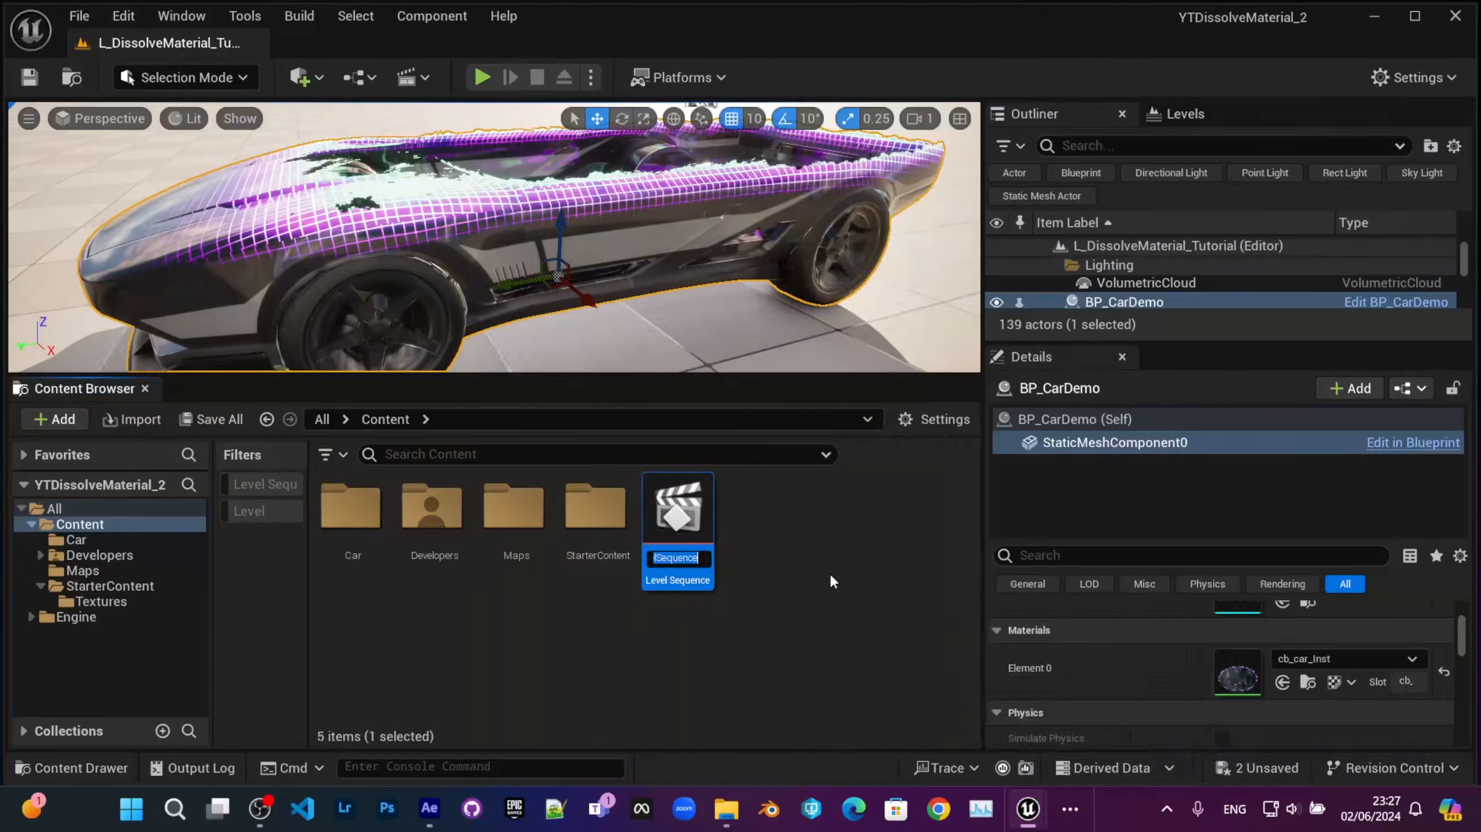
text(LS_Car)
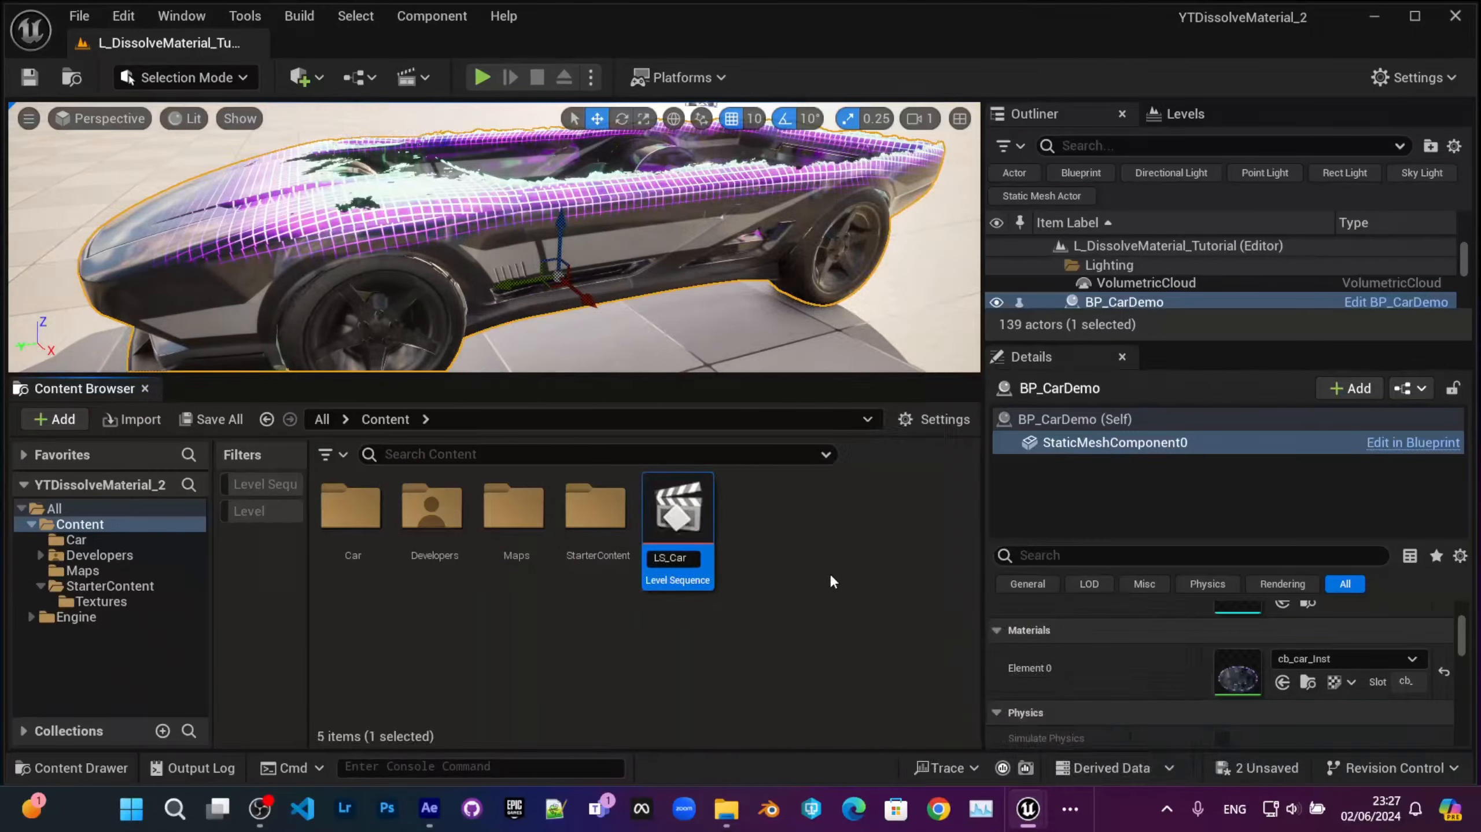
text(Dissolve)
key(Return)
Step: Open LS_CarDissolve in Sequencer, add the BP_CarDemo actor to it, and add a track for its StaticMeshComponent0
double_click(671, 489)
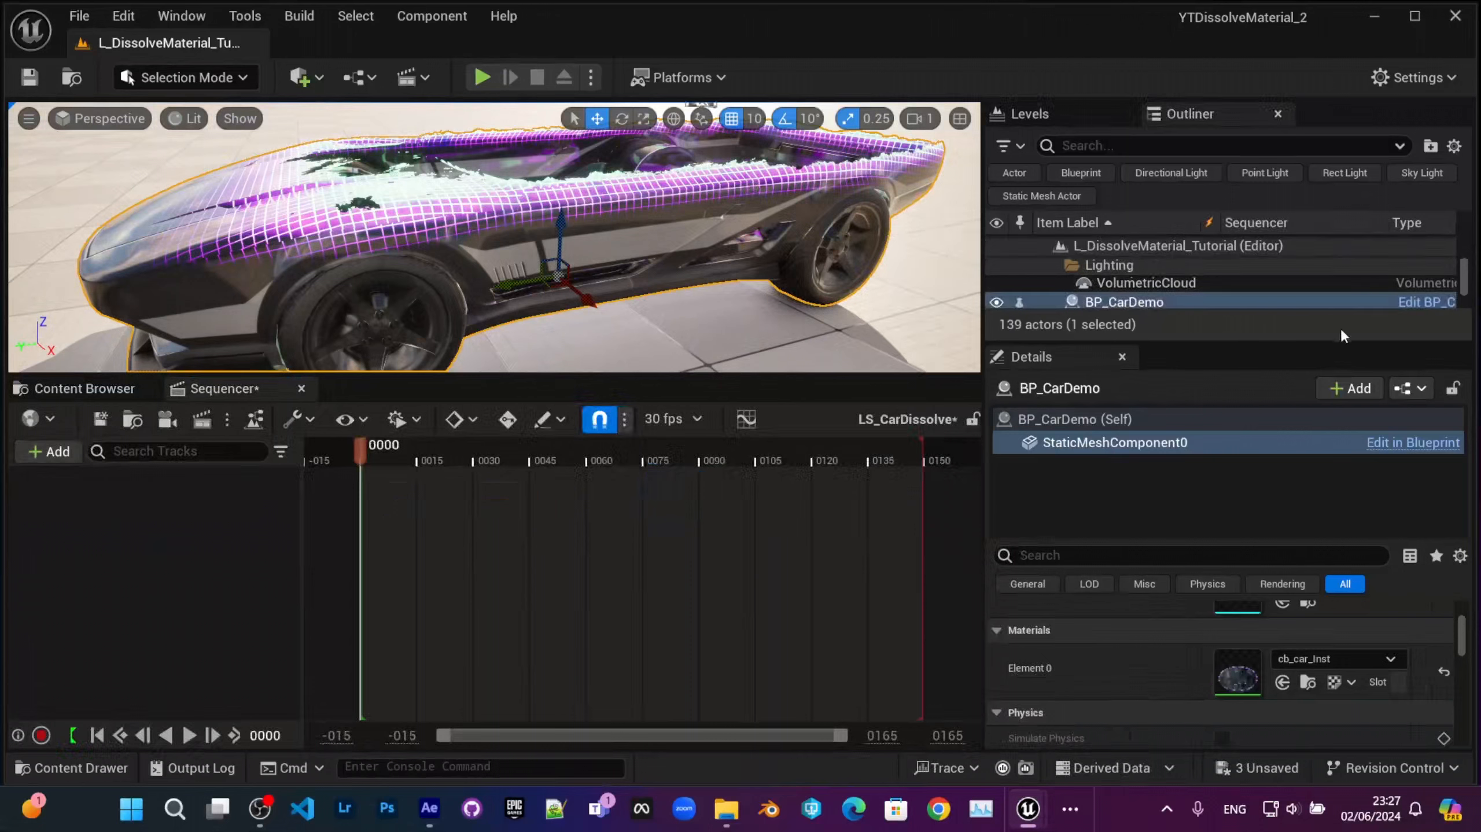
drag(1139, 302, 217, 515)
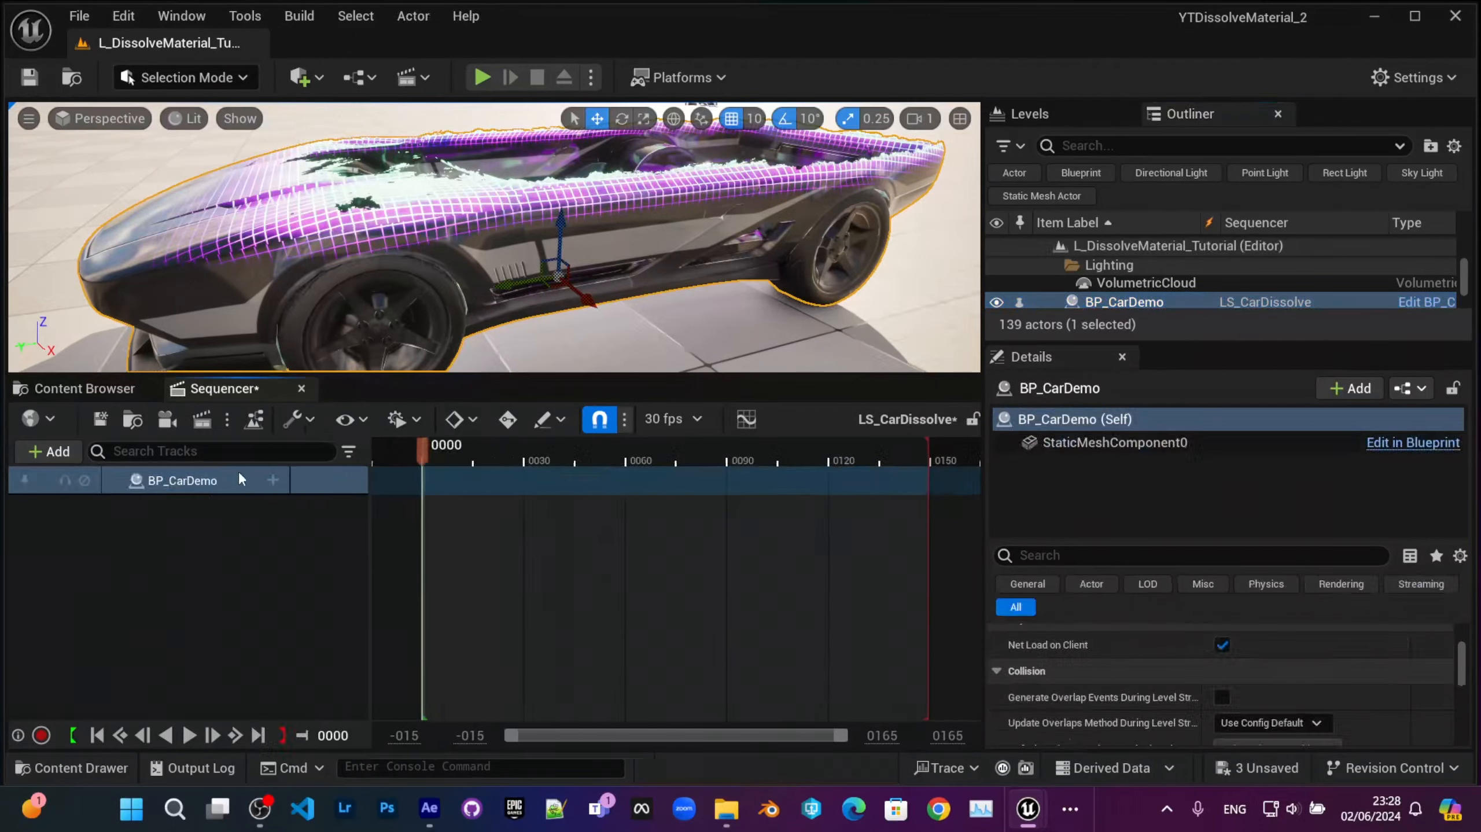
click(273, 482)
mouse_move(432, 527)
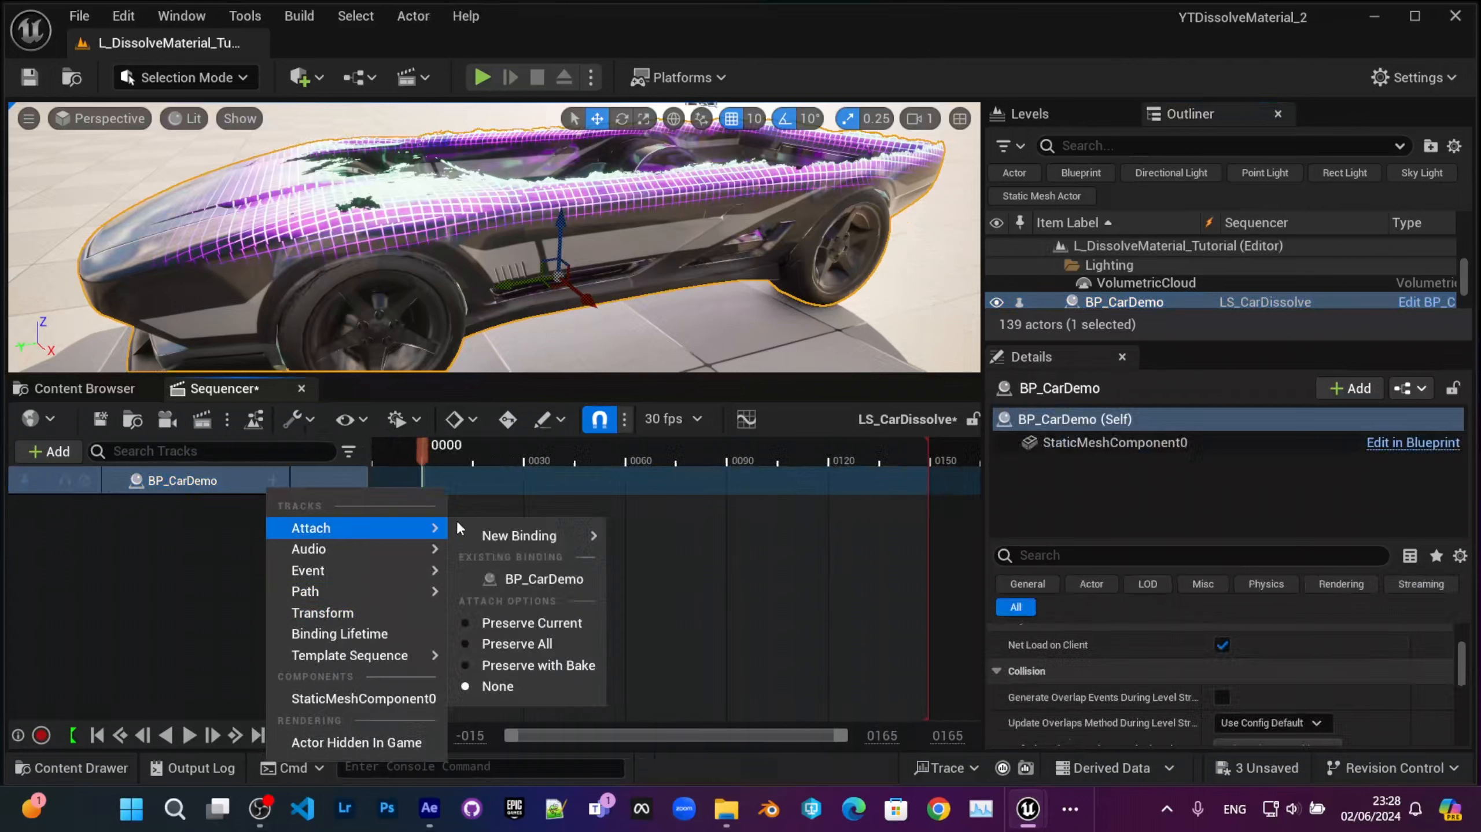
click(371, 700)
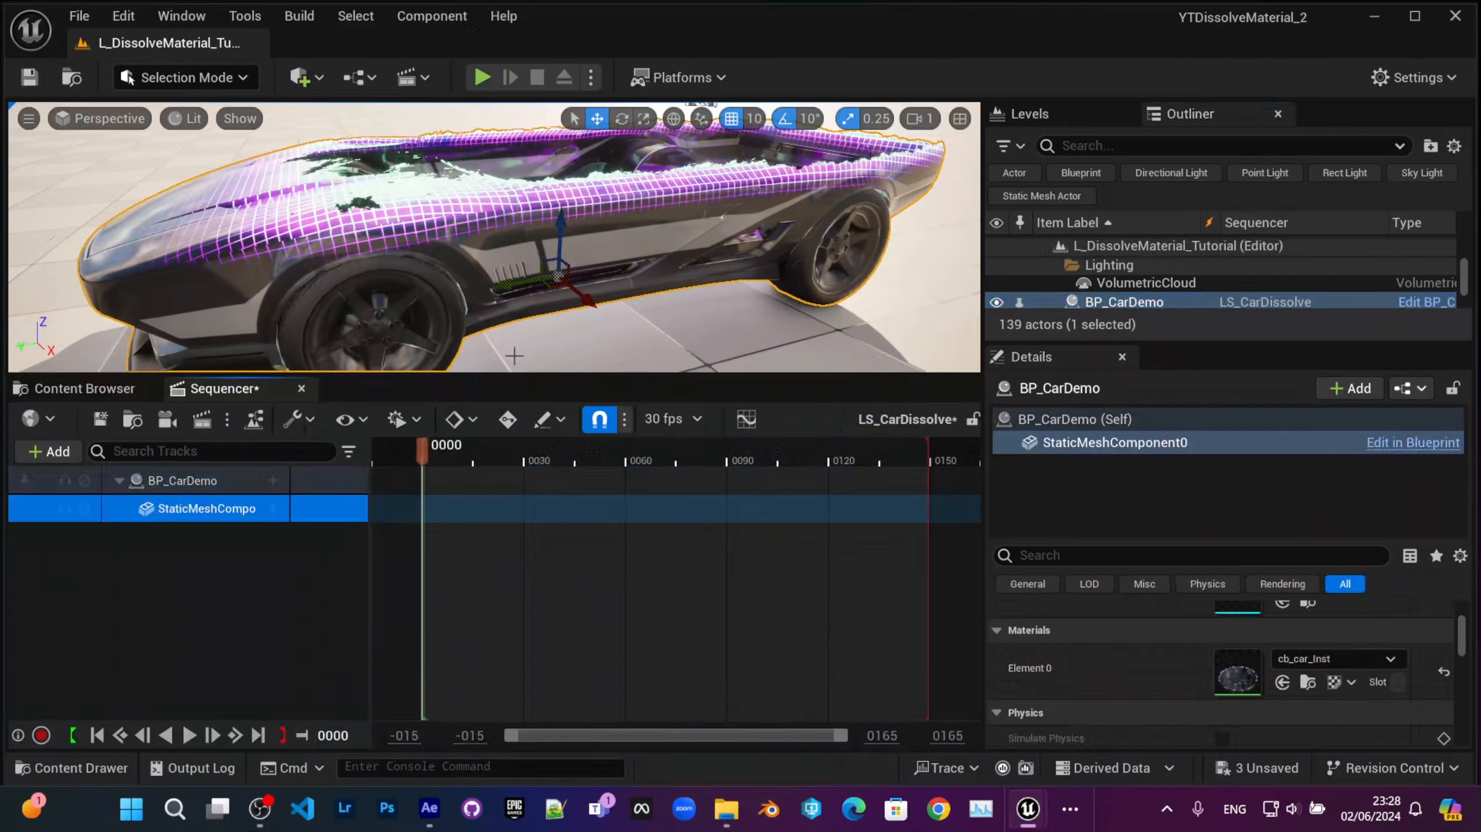
Step: Add a material parameter track for the cb_car slot to StaticMeshComponent0, then add and reveal its Offset parameter
click(273, 509)
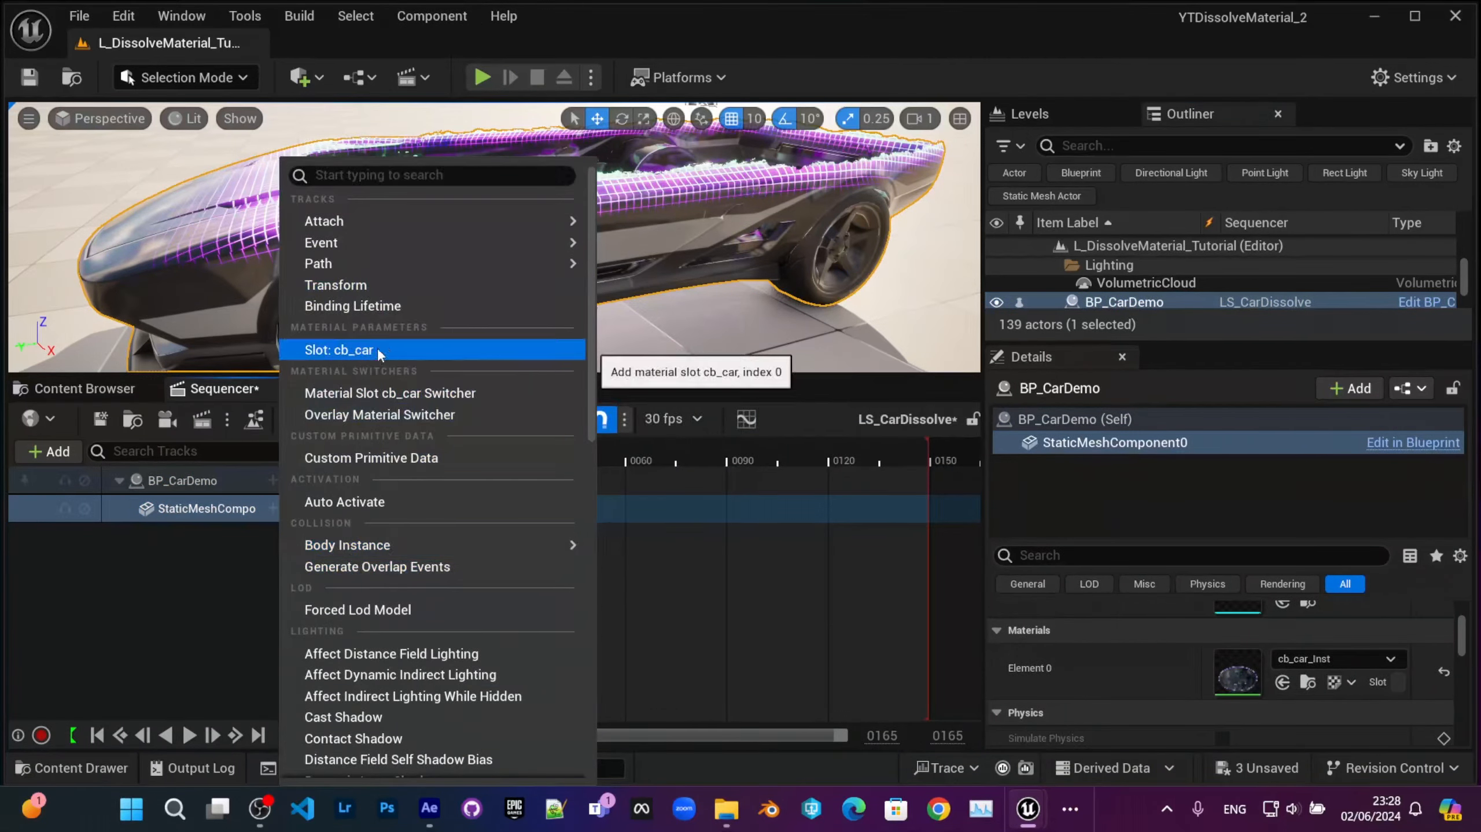
click(352, 350)
click(273, 536)
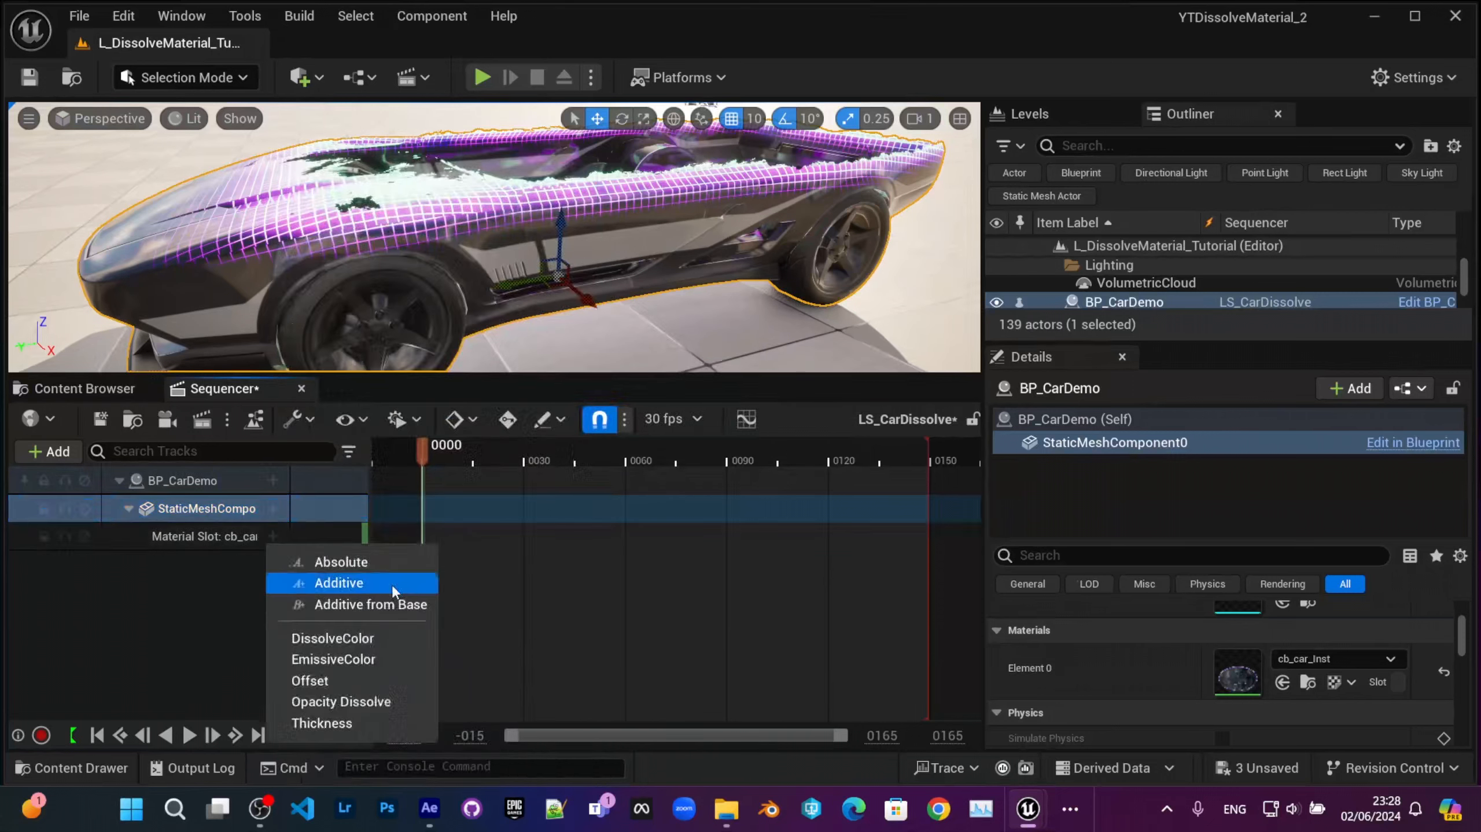
click(321, 681)
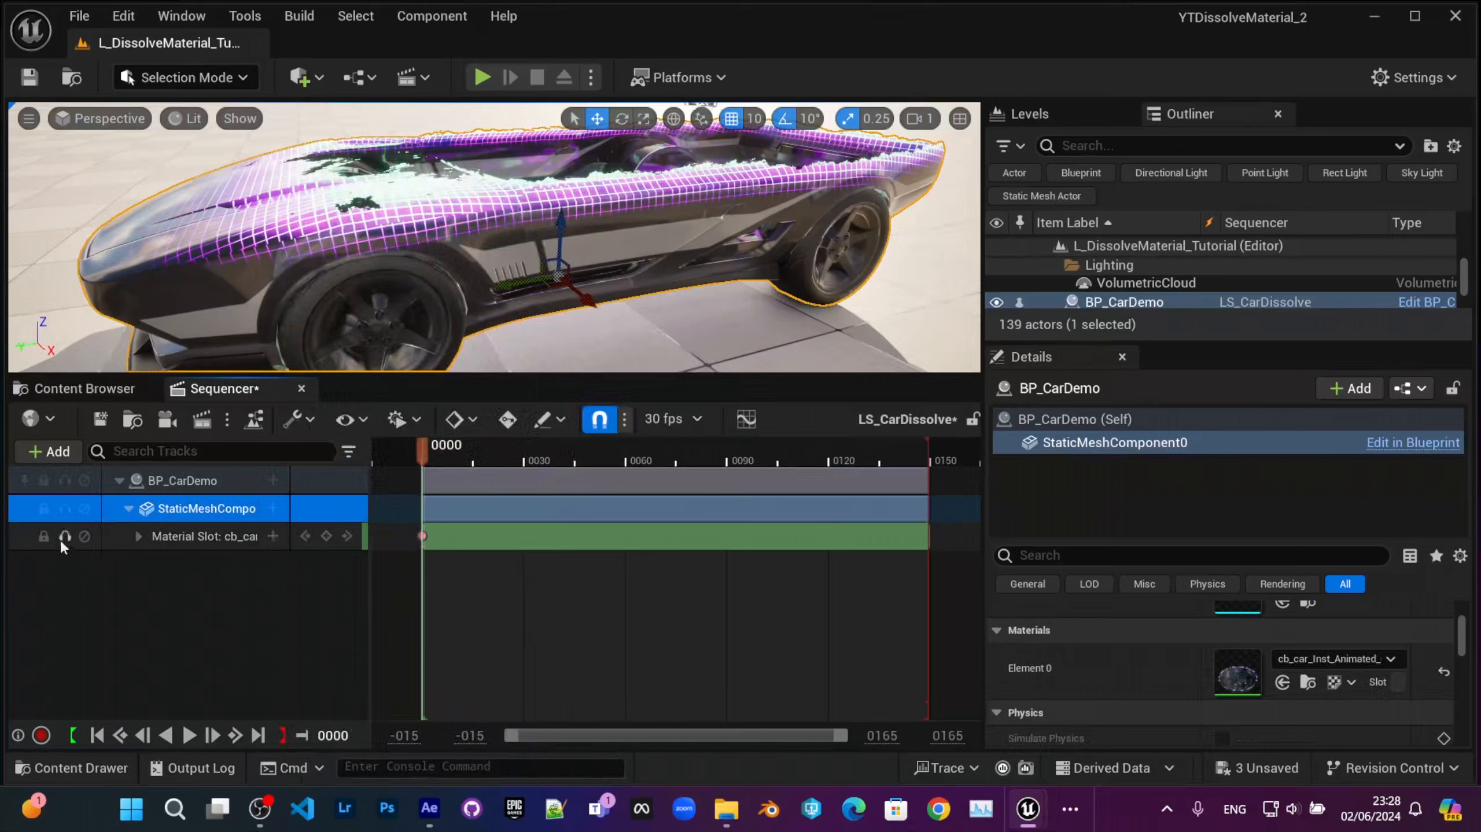
click(138, 536)
Step: Set the Offset key at frame 0 to -2 after trying a value of 18
mouse_move(233, 565)
mouse_down()
mouse_move(204, 564)
mouse_move(260, 565)
mouse_up()
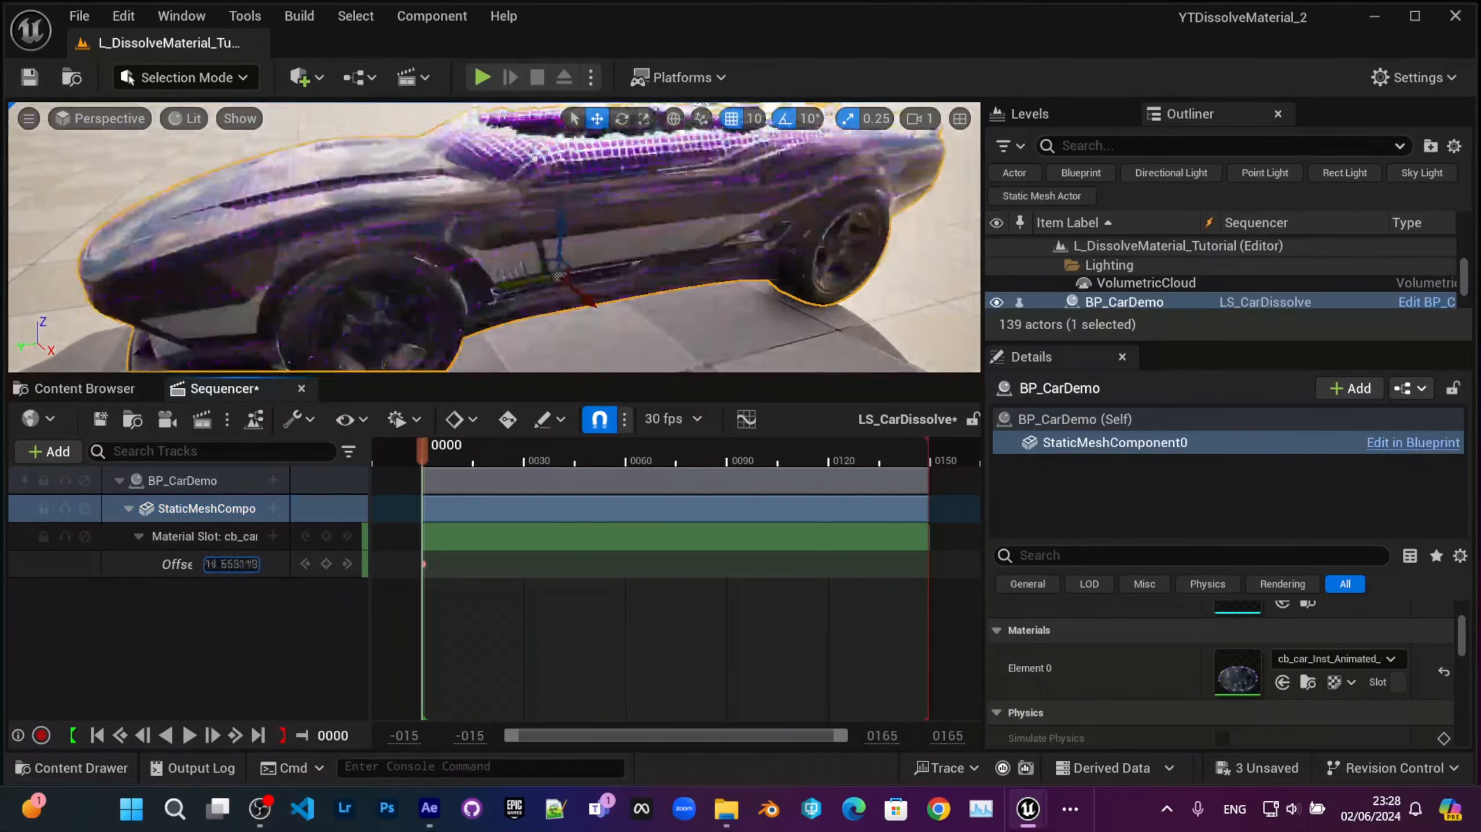
click(260, 566)
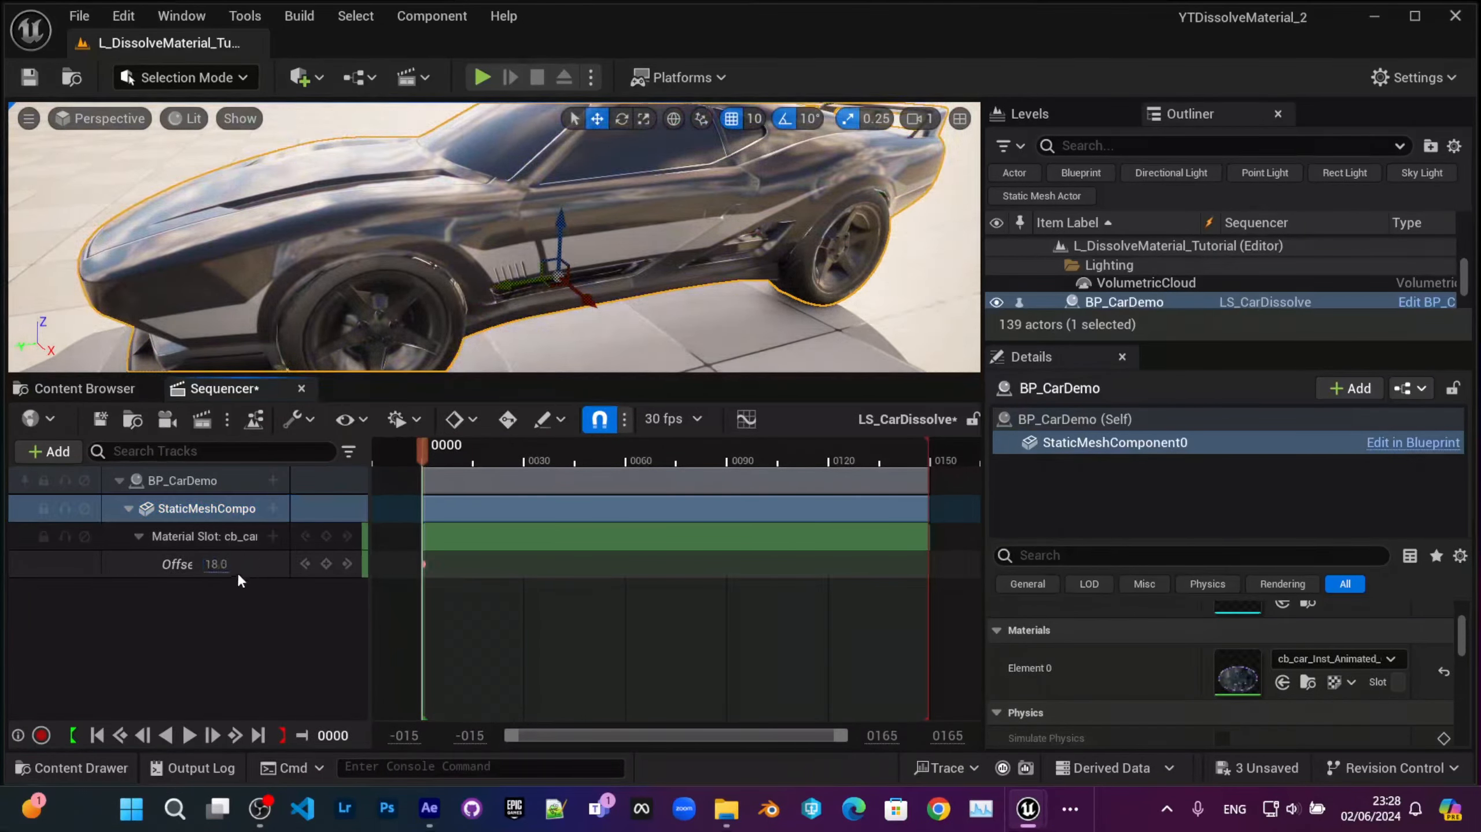
drag(505, 459, 500, 460)
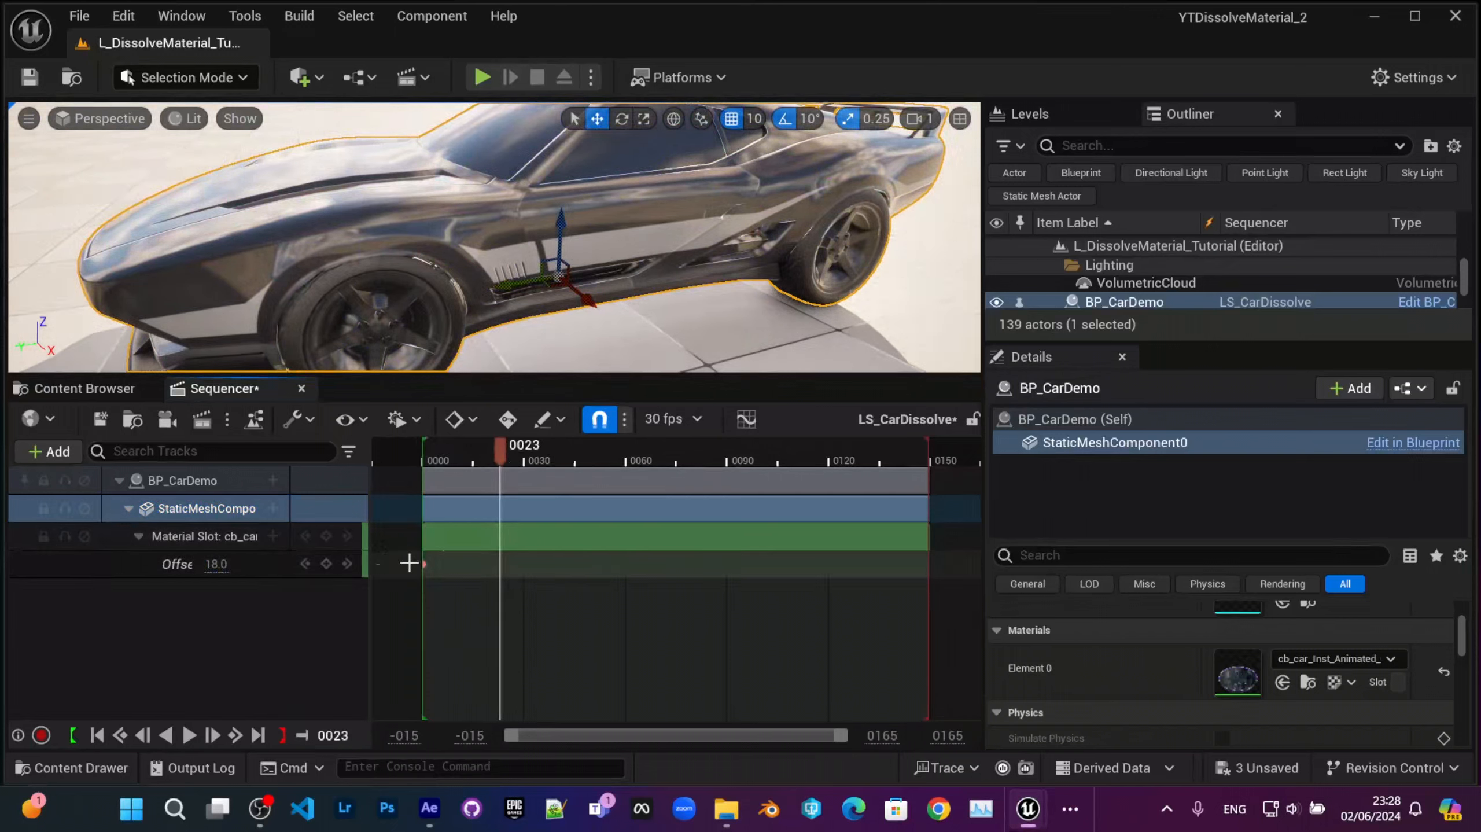
click(424, 461)
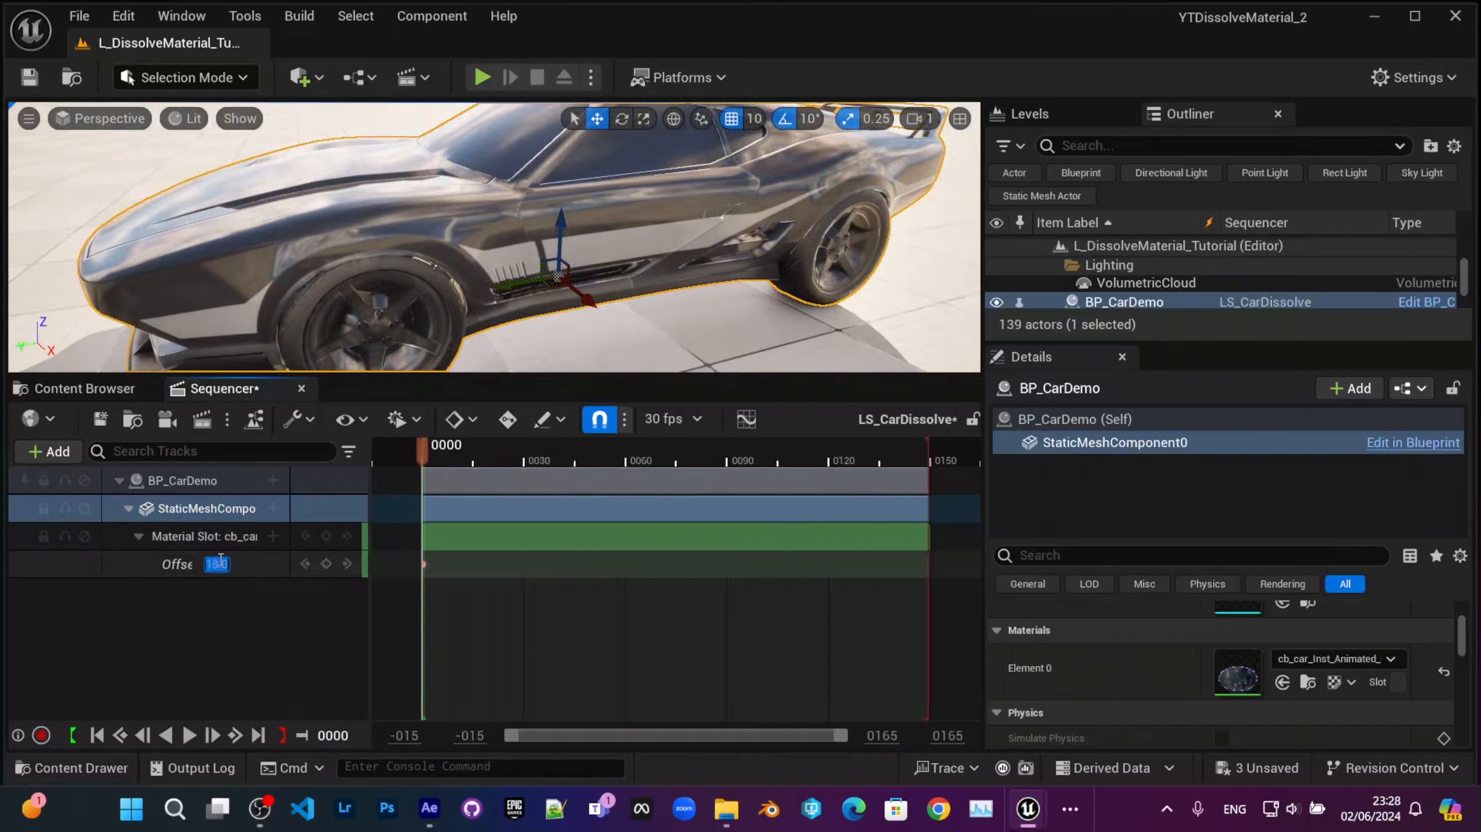
text(-2)
key(Return)
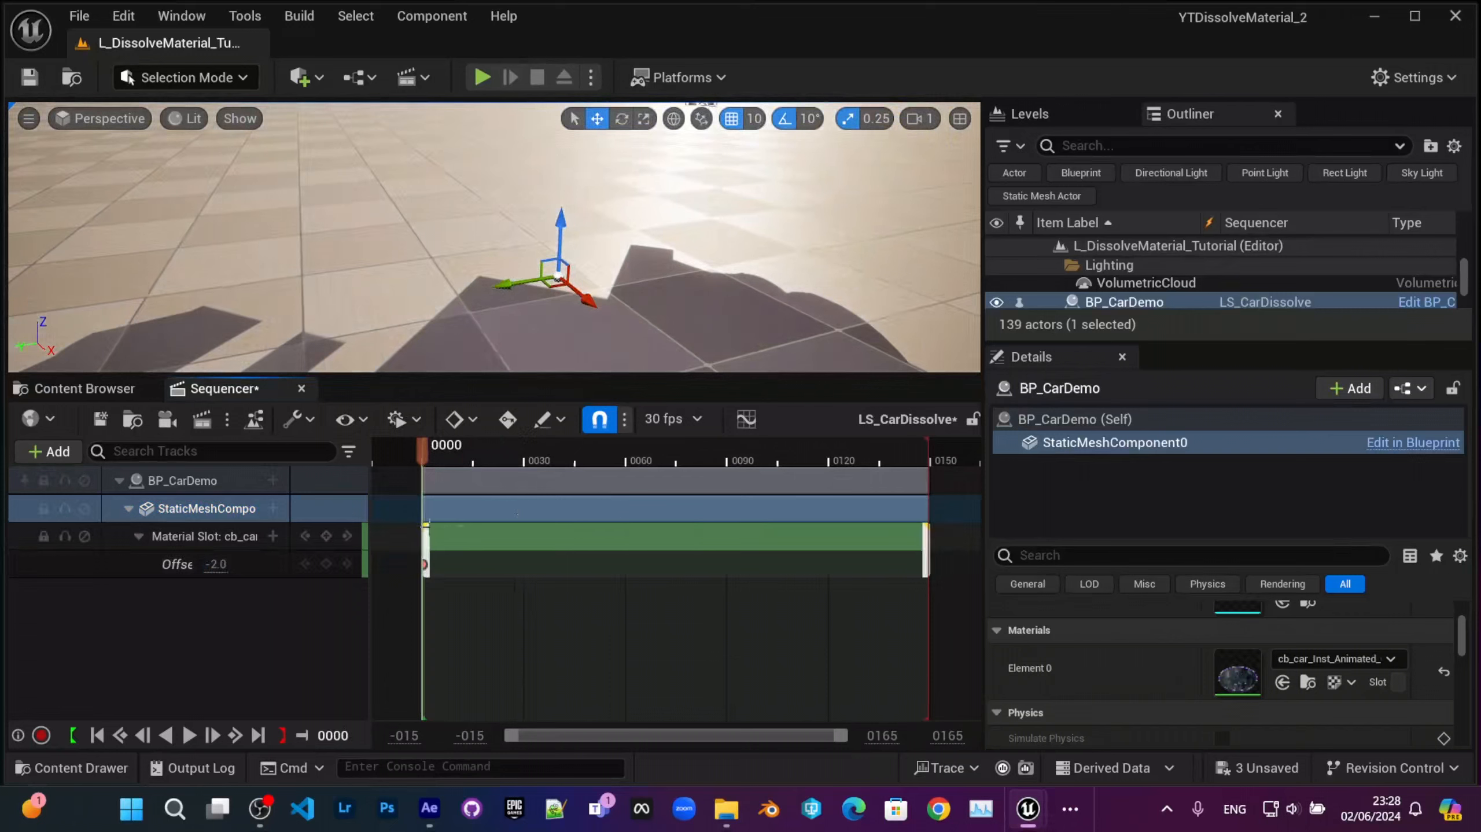
Step: Move the Offset key to about frame 21 and add a second Offset key at frame 32 with the value 20
drag(423, 564, 500, 561)
mouse_move(539, 304)
alt+mouse_down()
mouse_move(545, 263)
mouse_move(551, 338)
mouse_move(545, 279)
alt+mouse_up()
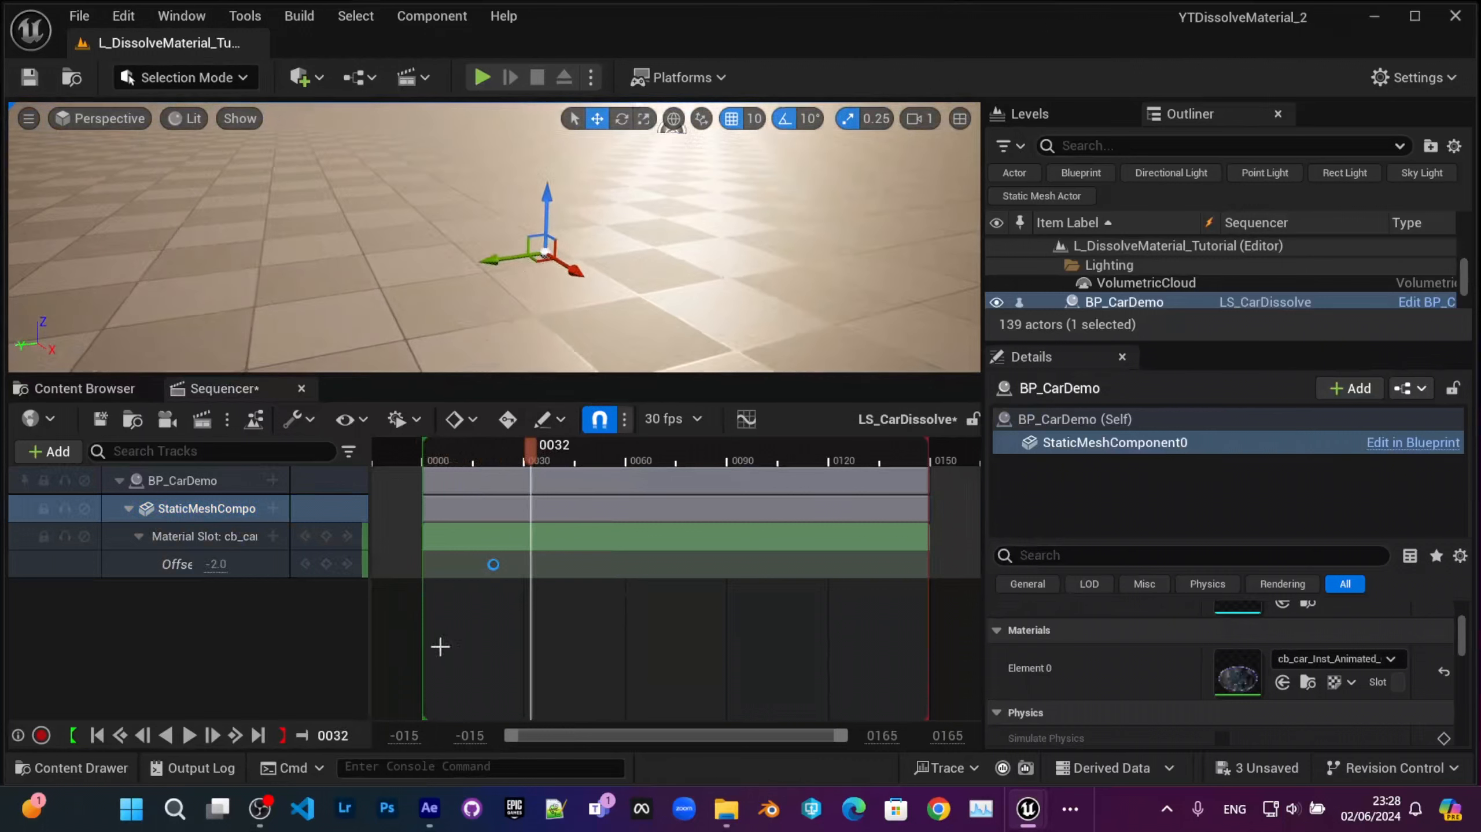
click(328, 564)
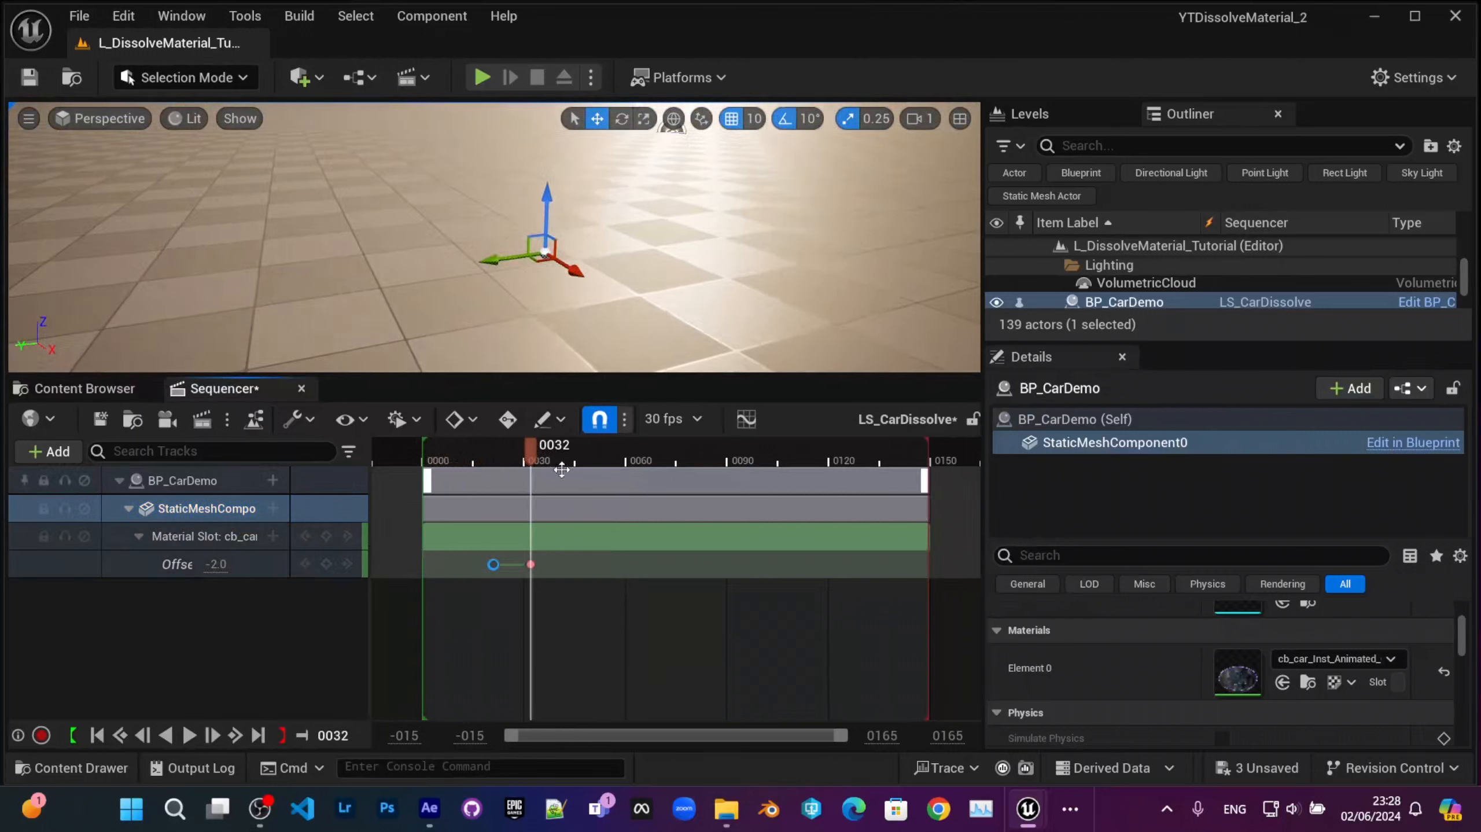
click(530, 564)
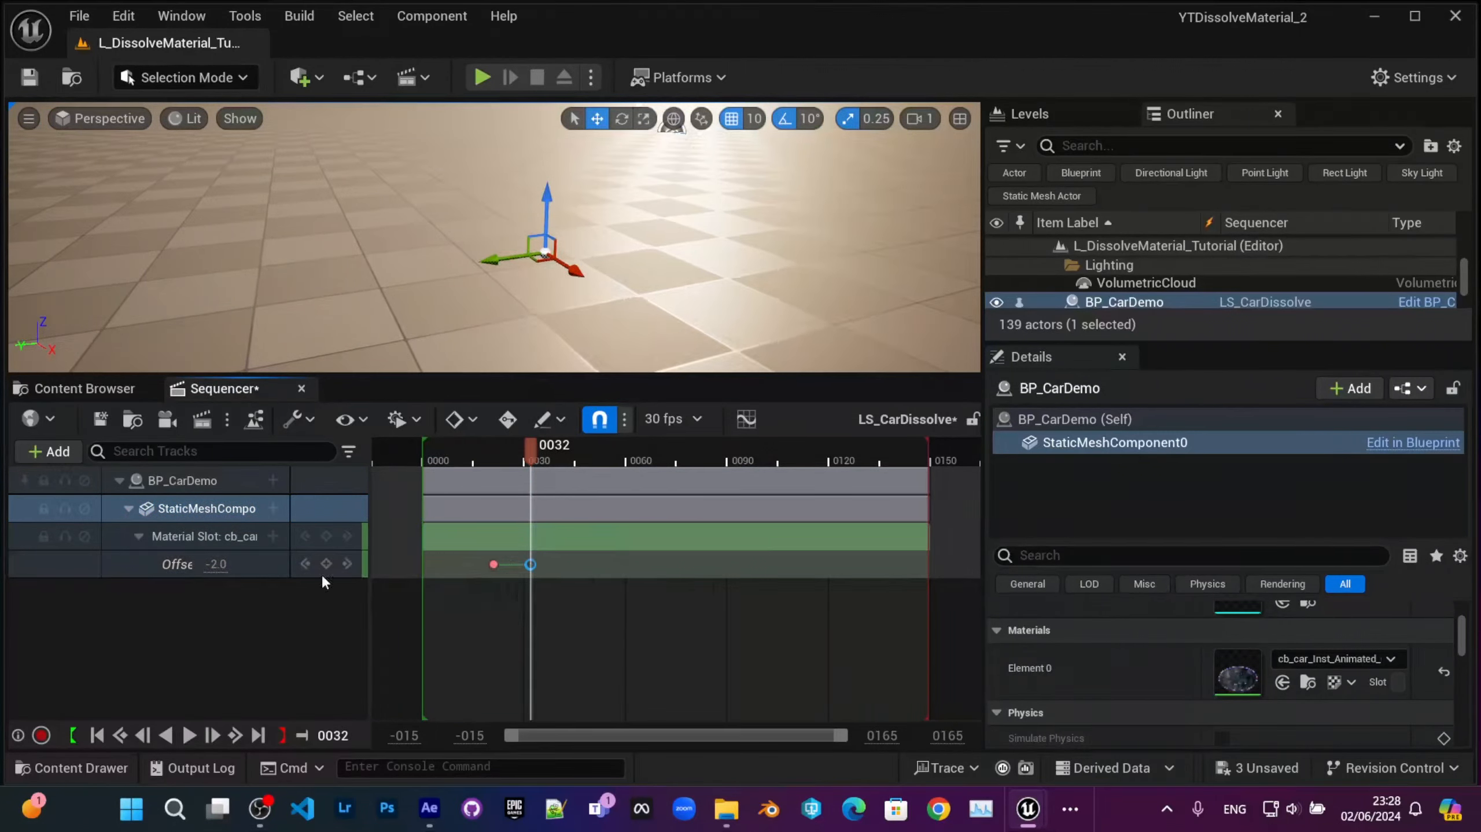
key(Return)
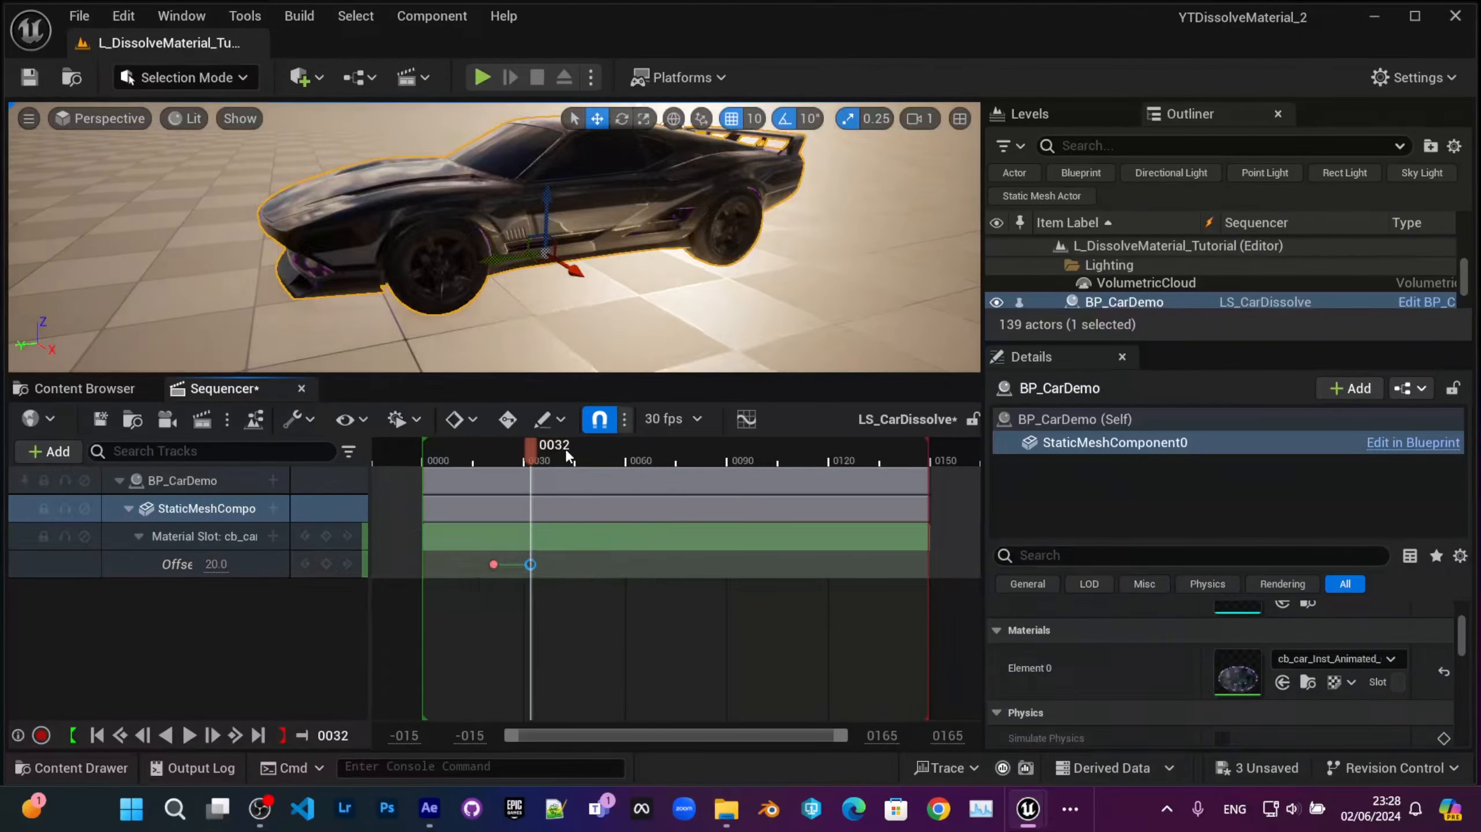
Step: Set Offset to -2 on the first key at frame 21
drag(504, 473, 508, 475)
ctrl+scroll(507, 594, up, 3)
click(538, 644)
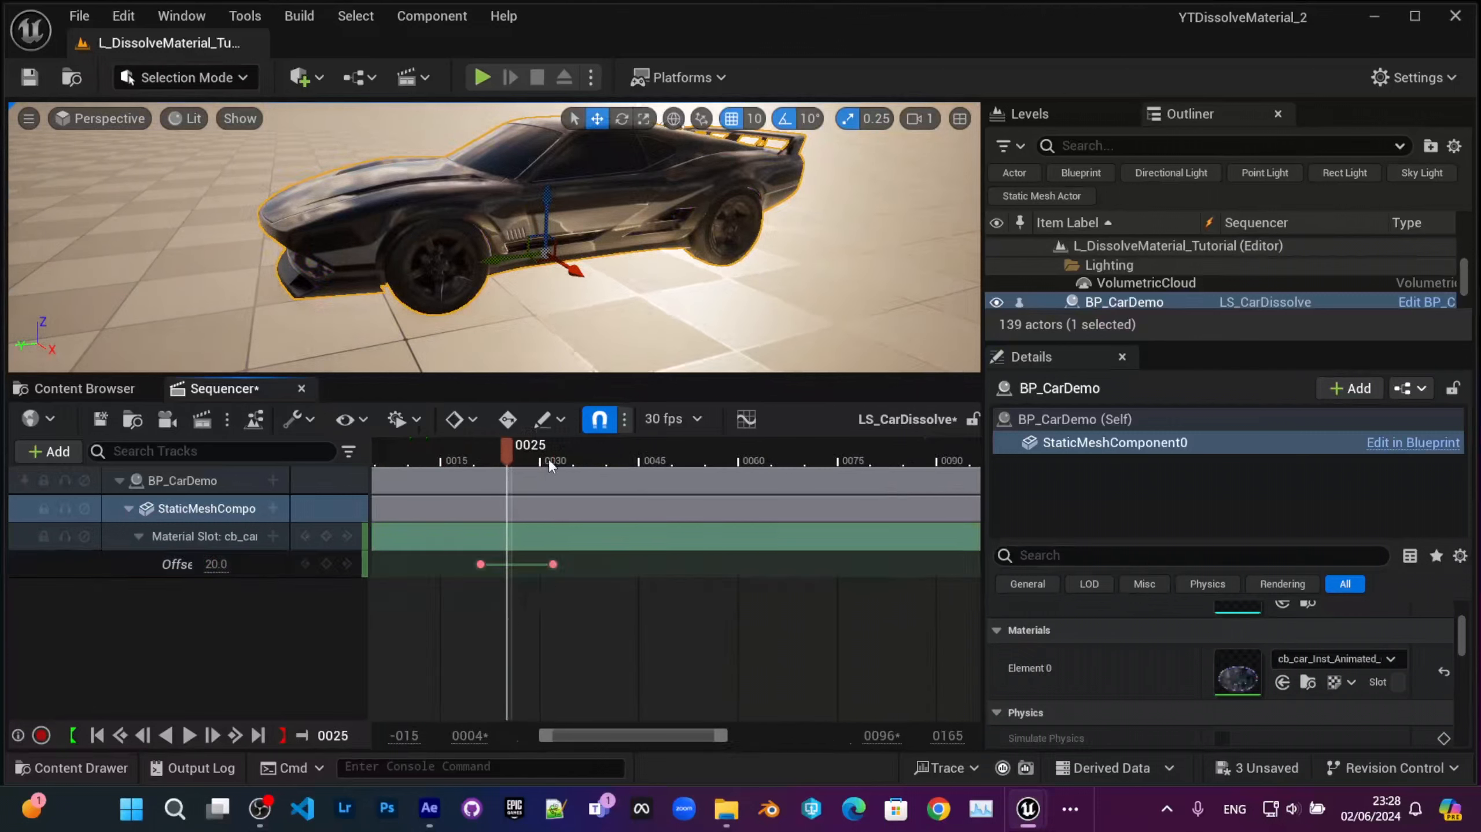
click(225, 564)
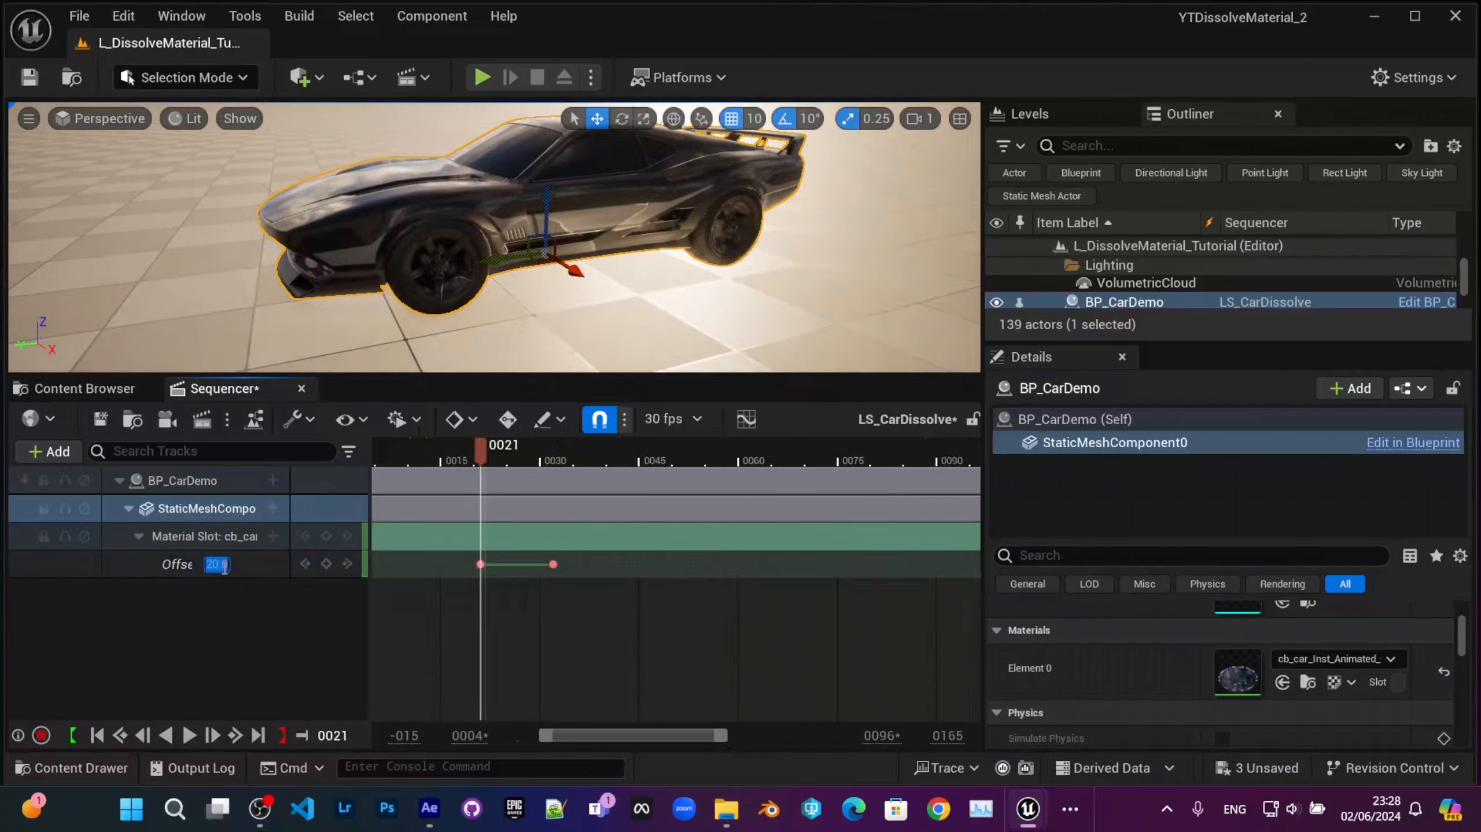
text(-2)
key(Return)
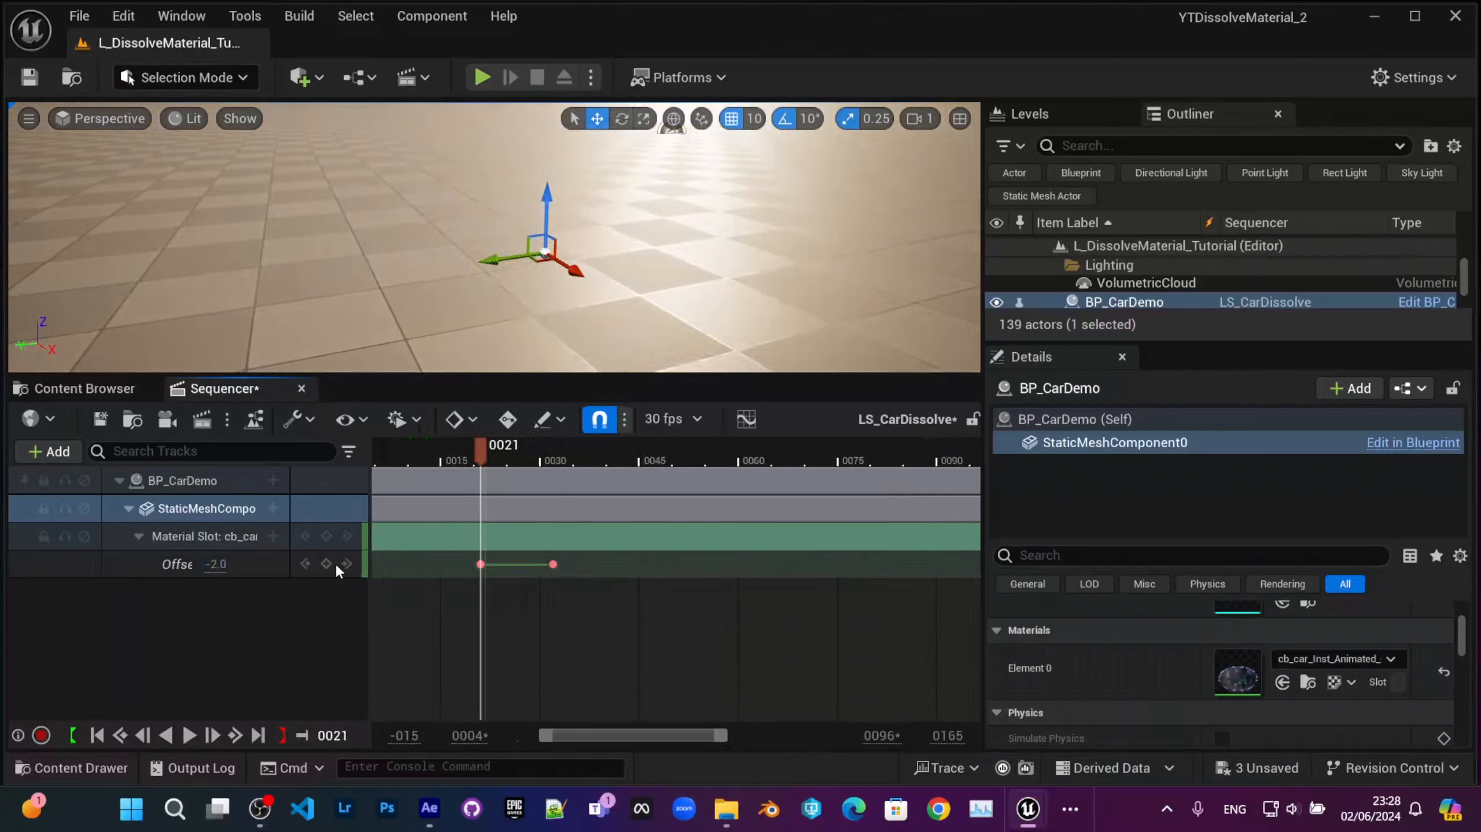
Step: Scrub and play the sequence to examine the dissolve between the two Offset keys
mouse_move(488, 462)
mouse_down()
mouse_move(531, 461)
mouse_move(487, 461)
mouse_up()
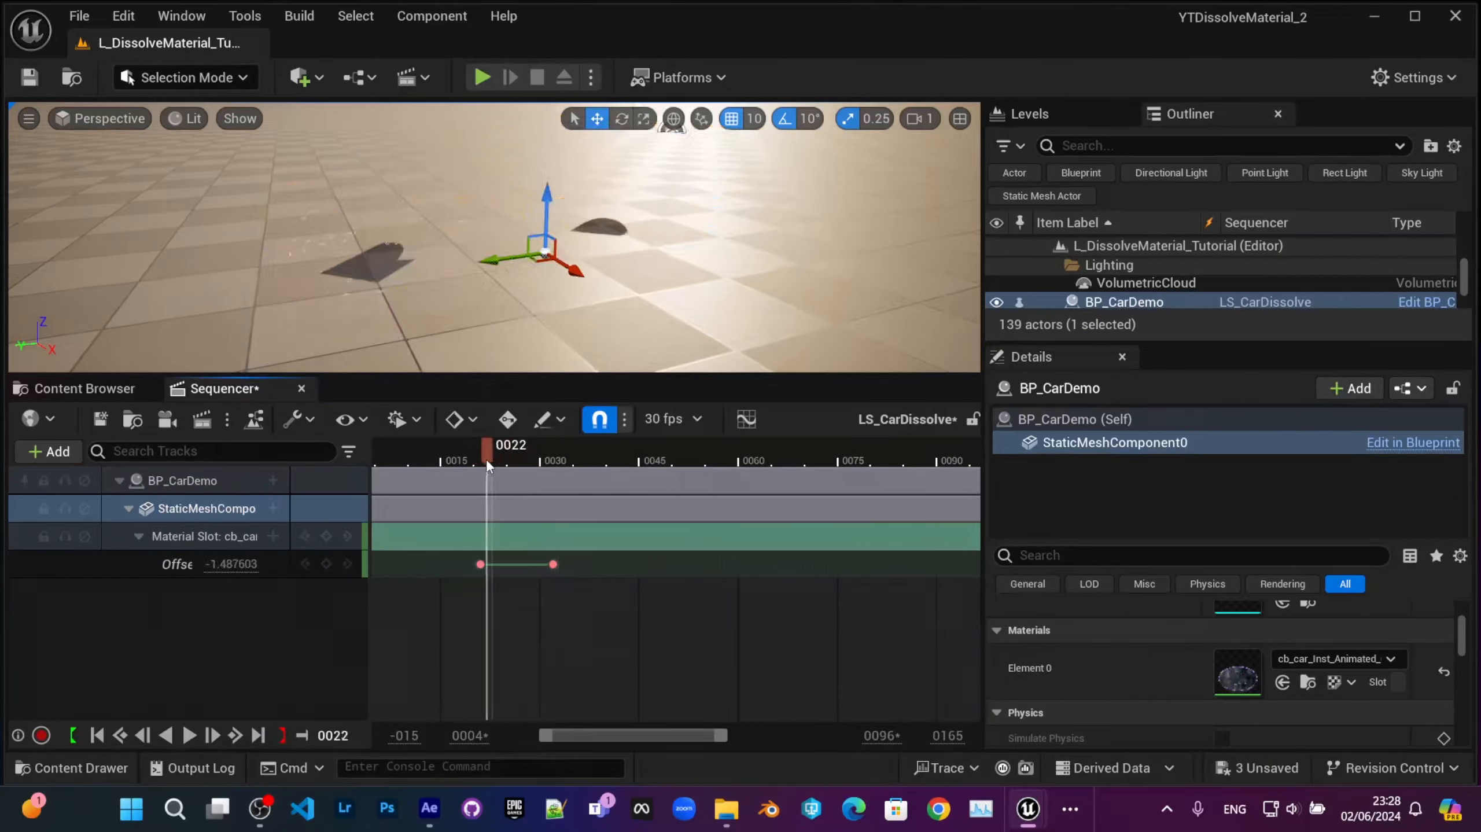
key(space)
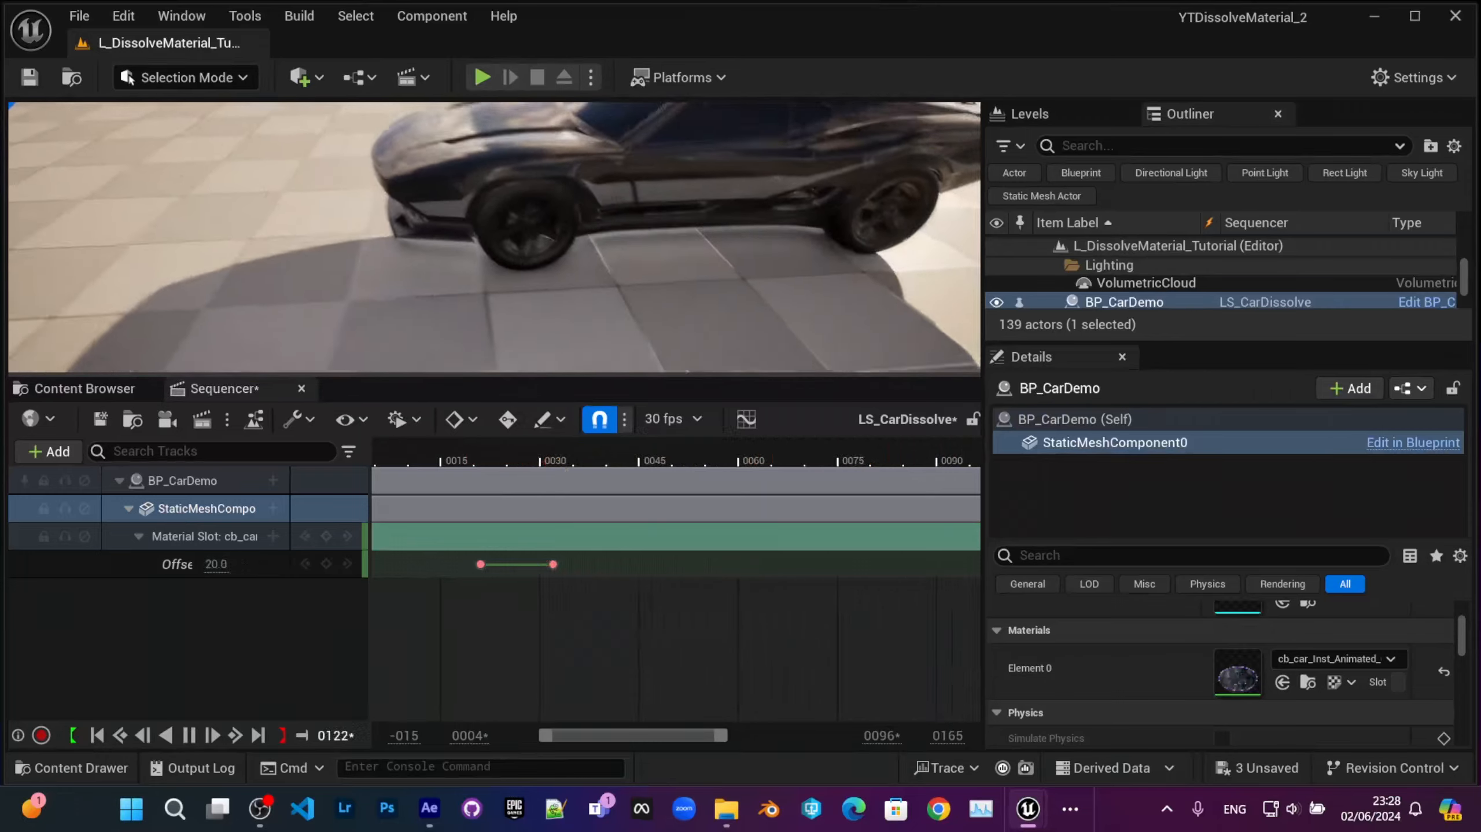
drag(543, 474, 467, 457)
key(ctrl+z)
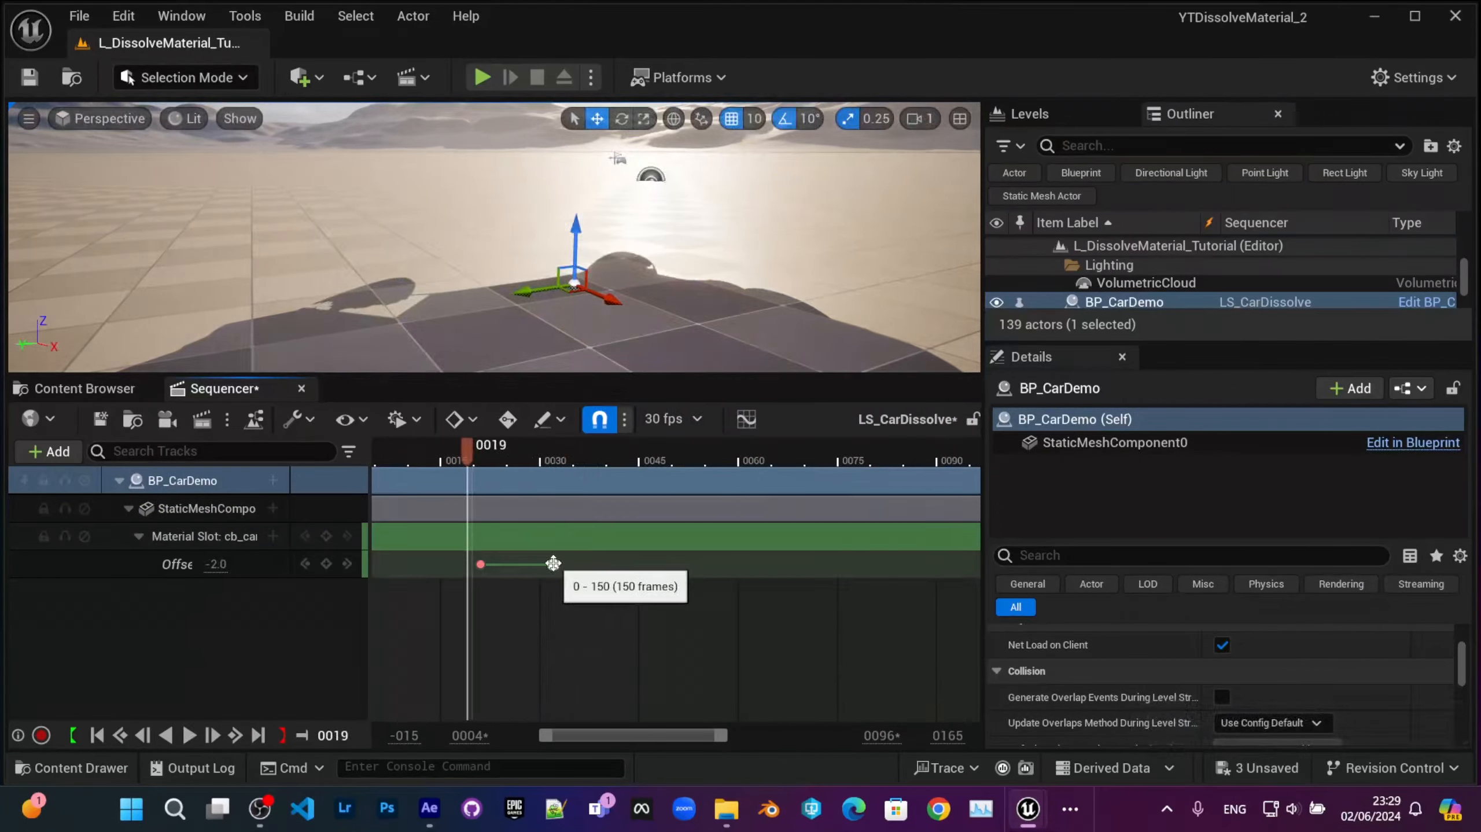
Step: Lengthen the dissolve by moving the second Offset key to frame 80, and preview it on the car
drag(553, 563, 870, 564)
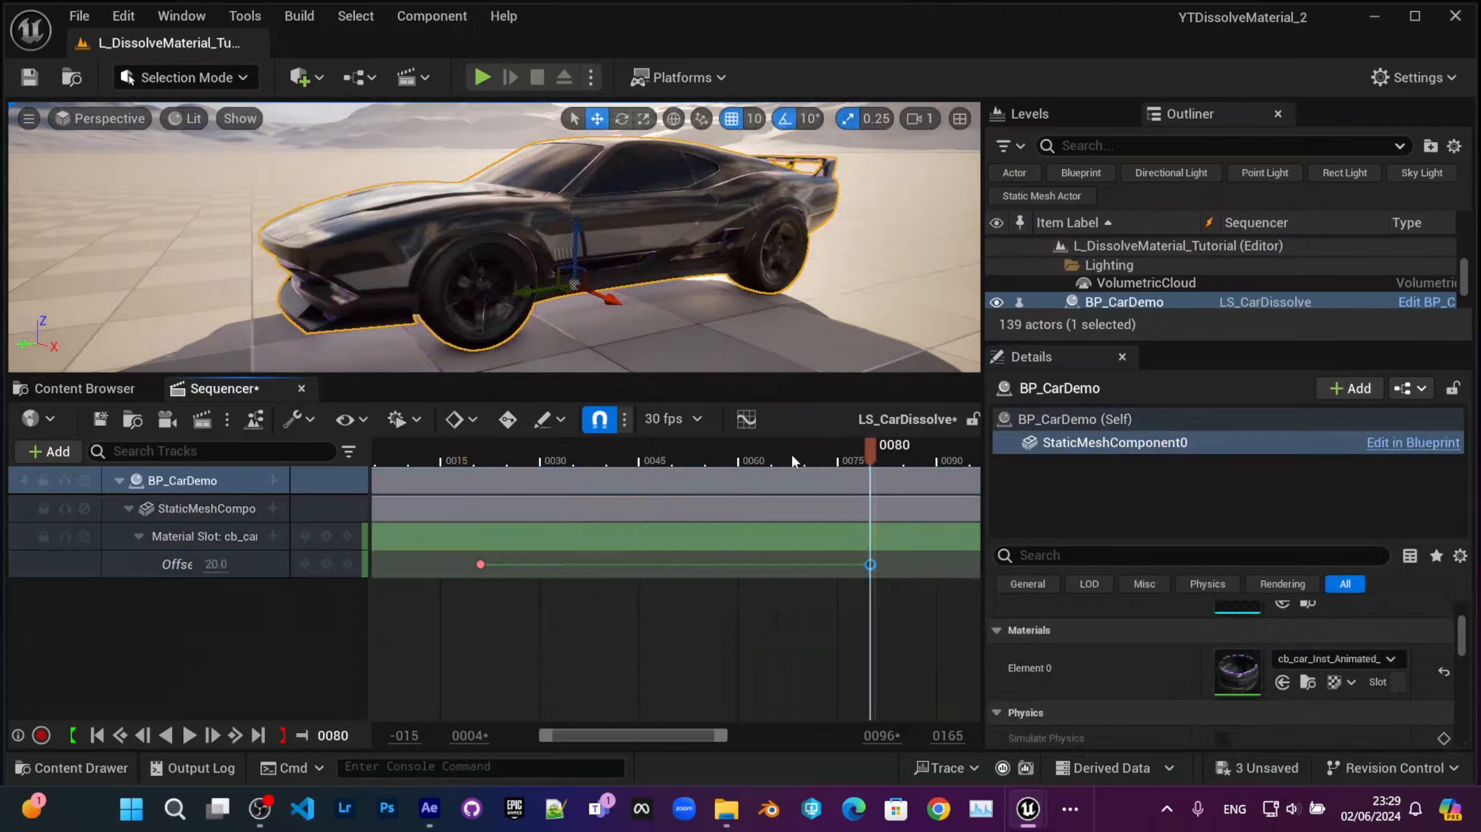
click(501, 461)
key(space)
key(space)
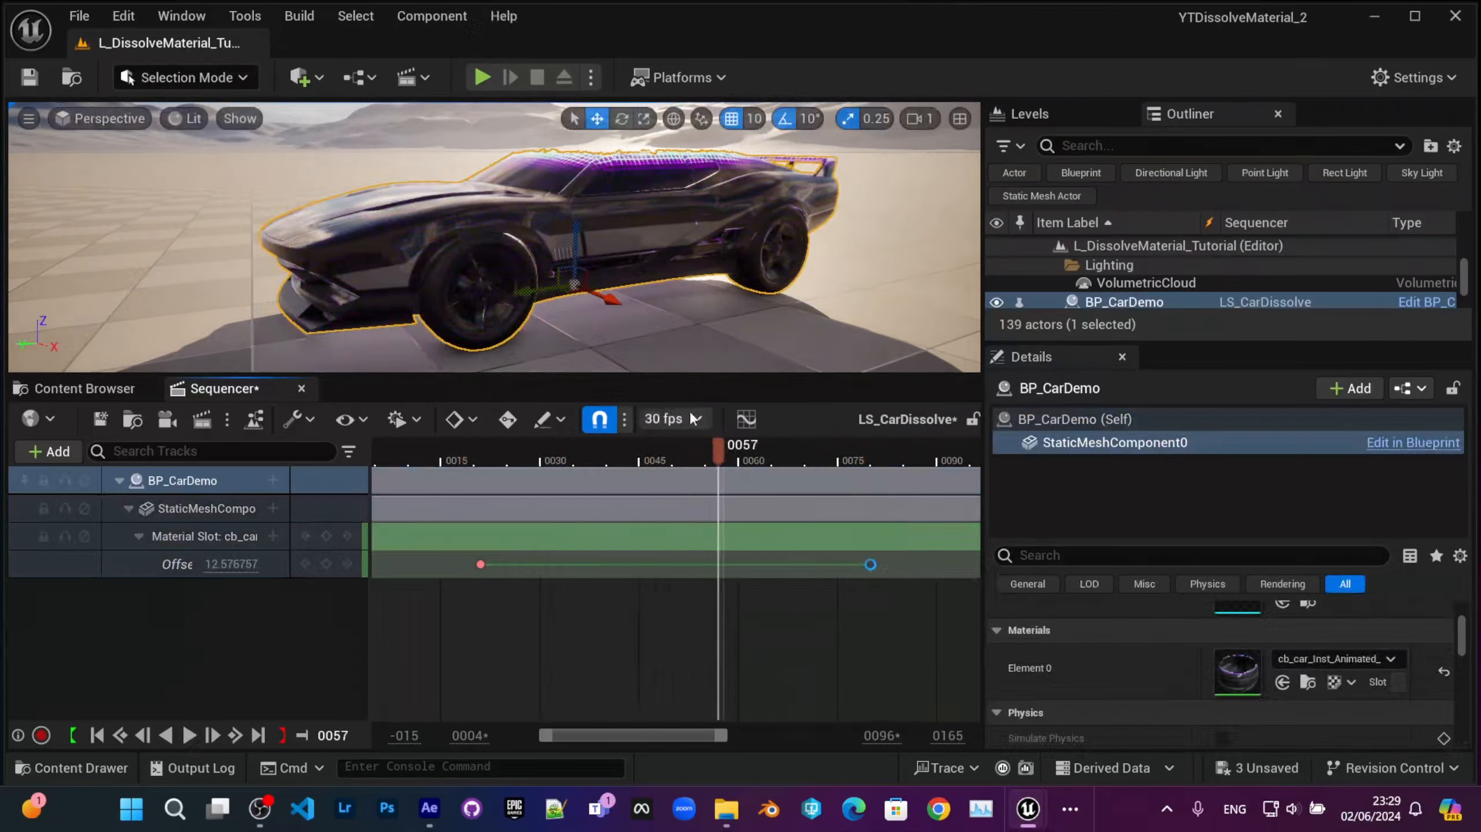
scroll(642, 262, down, 1)
right_drag(583, 251, 653, 227)
drag(723, 449, 805, 445)
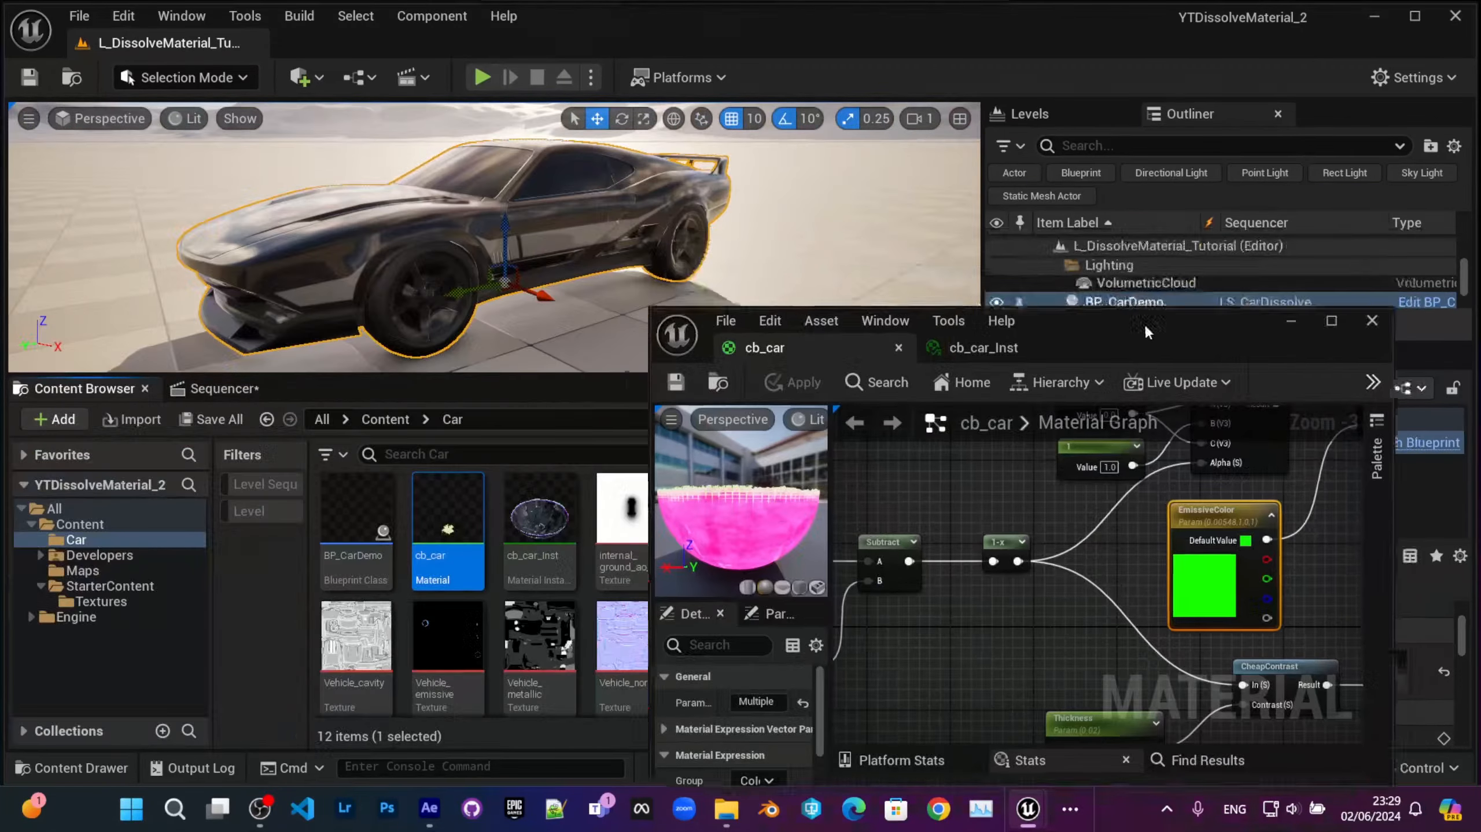
Step: Move the cb_car material window clear of the car and enlarge the level viewport
drag(1145, 323, 1000, 648)
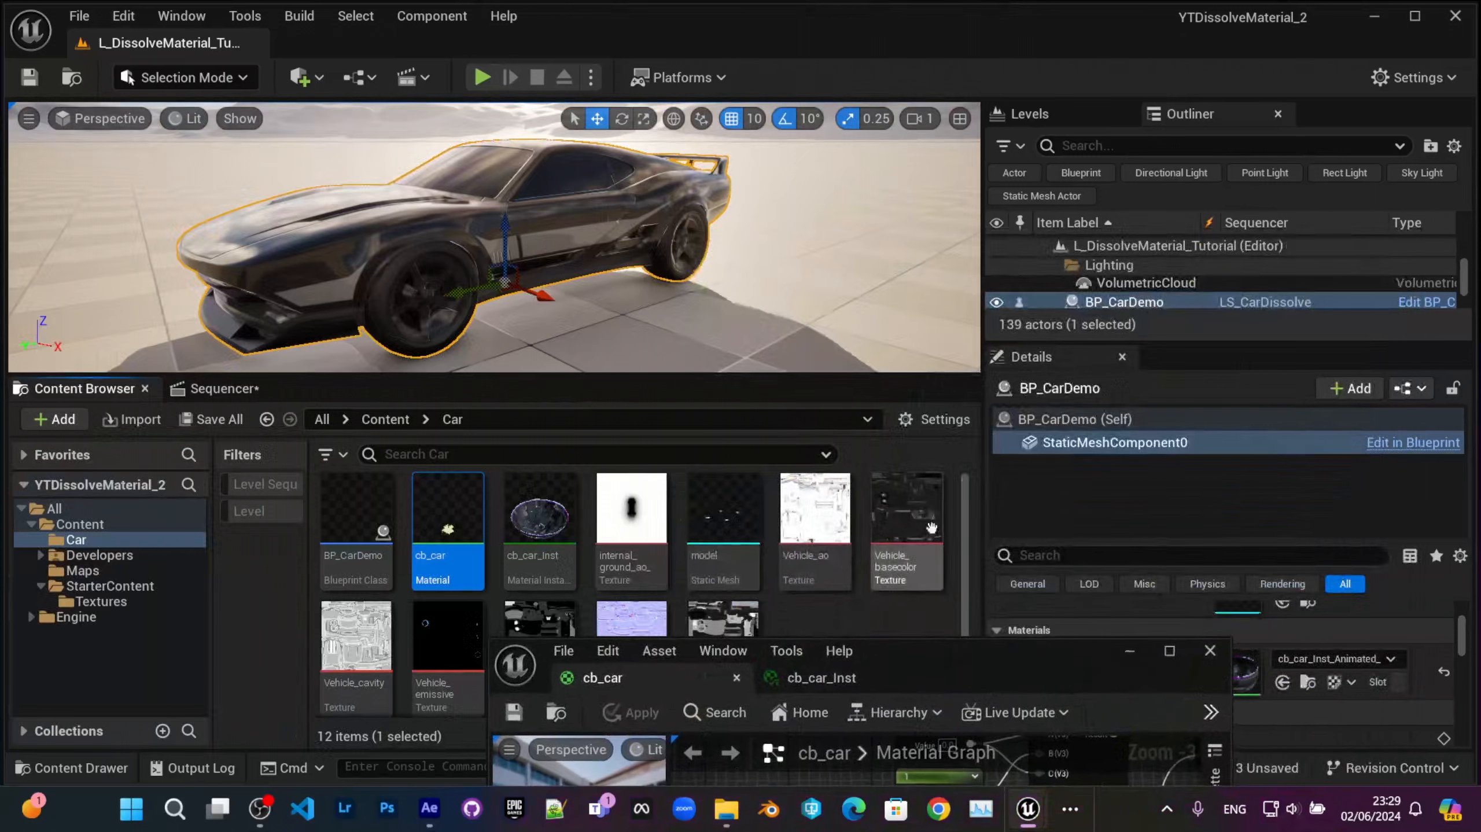
drag(787, 380, 800, 506)
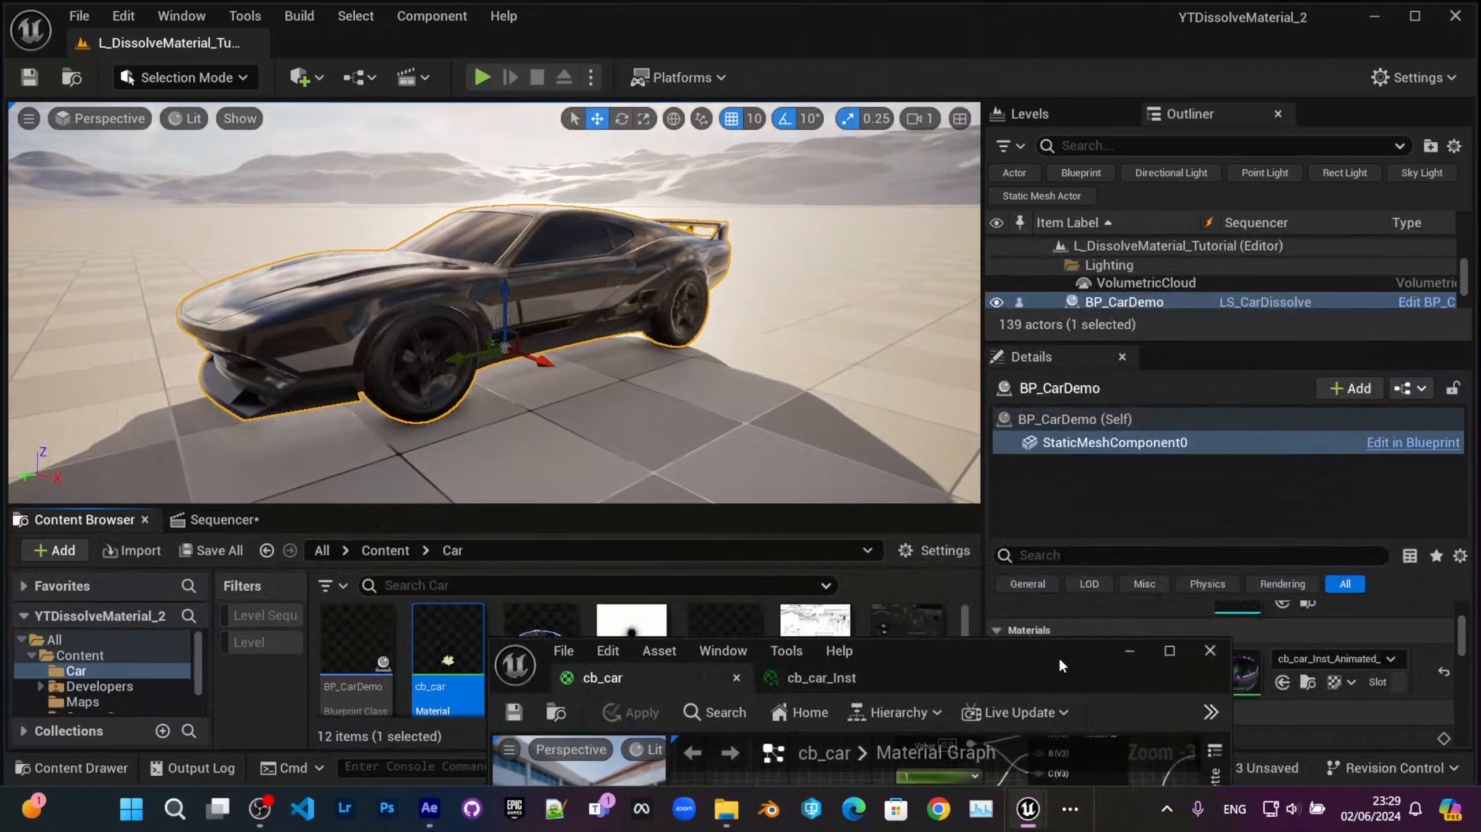
right_drag(454, 353, 438, 352)
Step: Maximize the cb_car material editor and select the Vehicle_emissive texture sample in the graph
drag(986, 655, 926, 1)
right_drag(1027, 266, 538, 219)
scroll(730, 266, down, 3)
scroll(1028, 314, up, 2)
right_drag(1029, 313, 797, 199)
scroll(523, 475, up, 2)
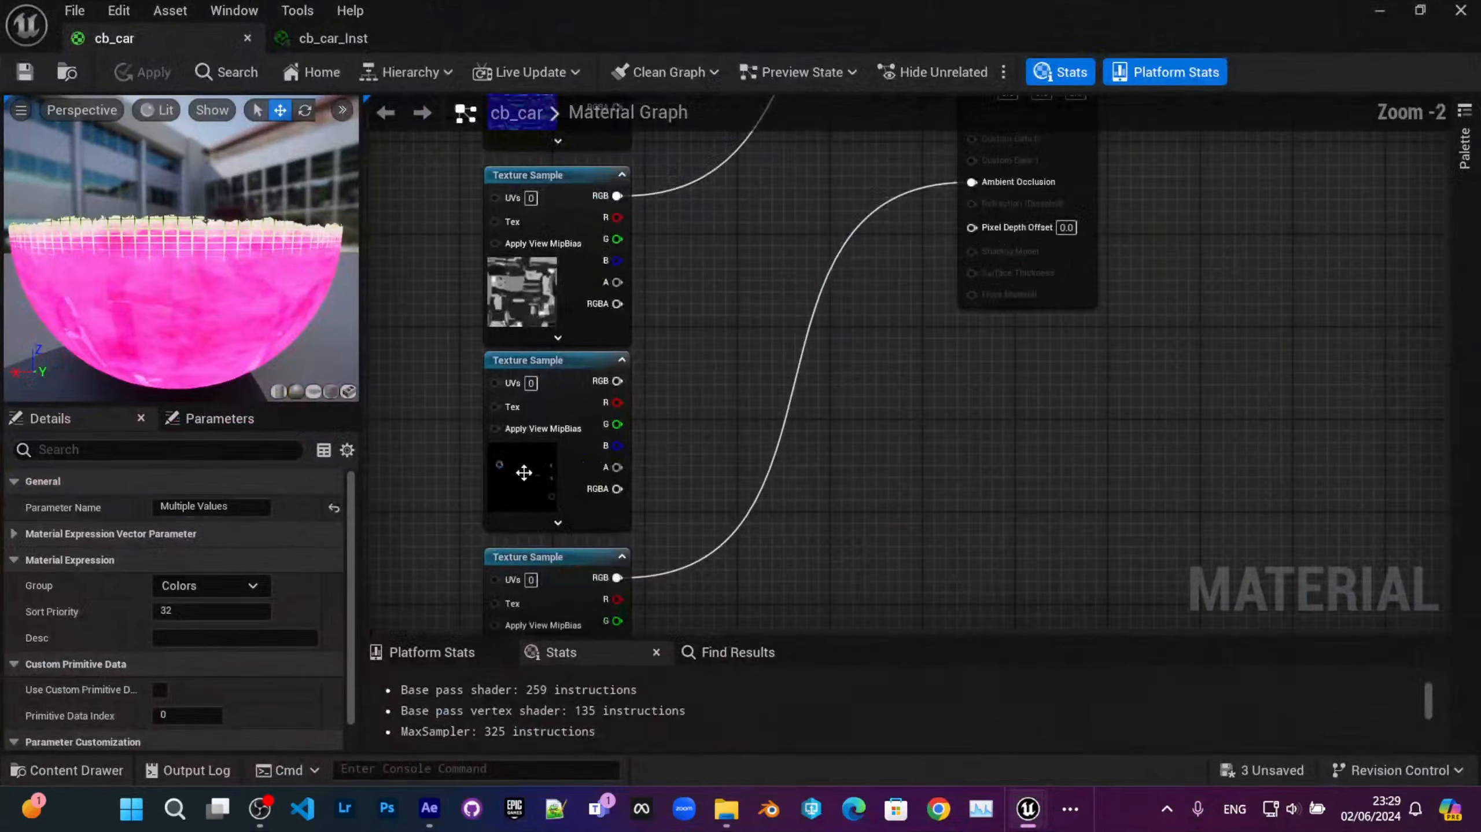
click(523, 474)
right_drag(523, 475, 665, 406)
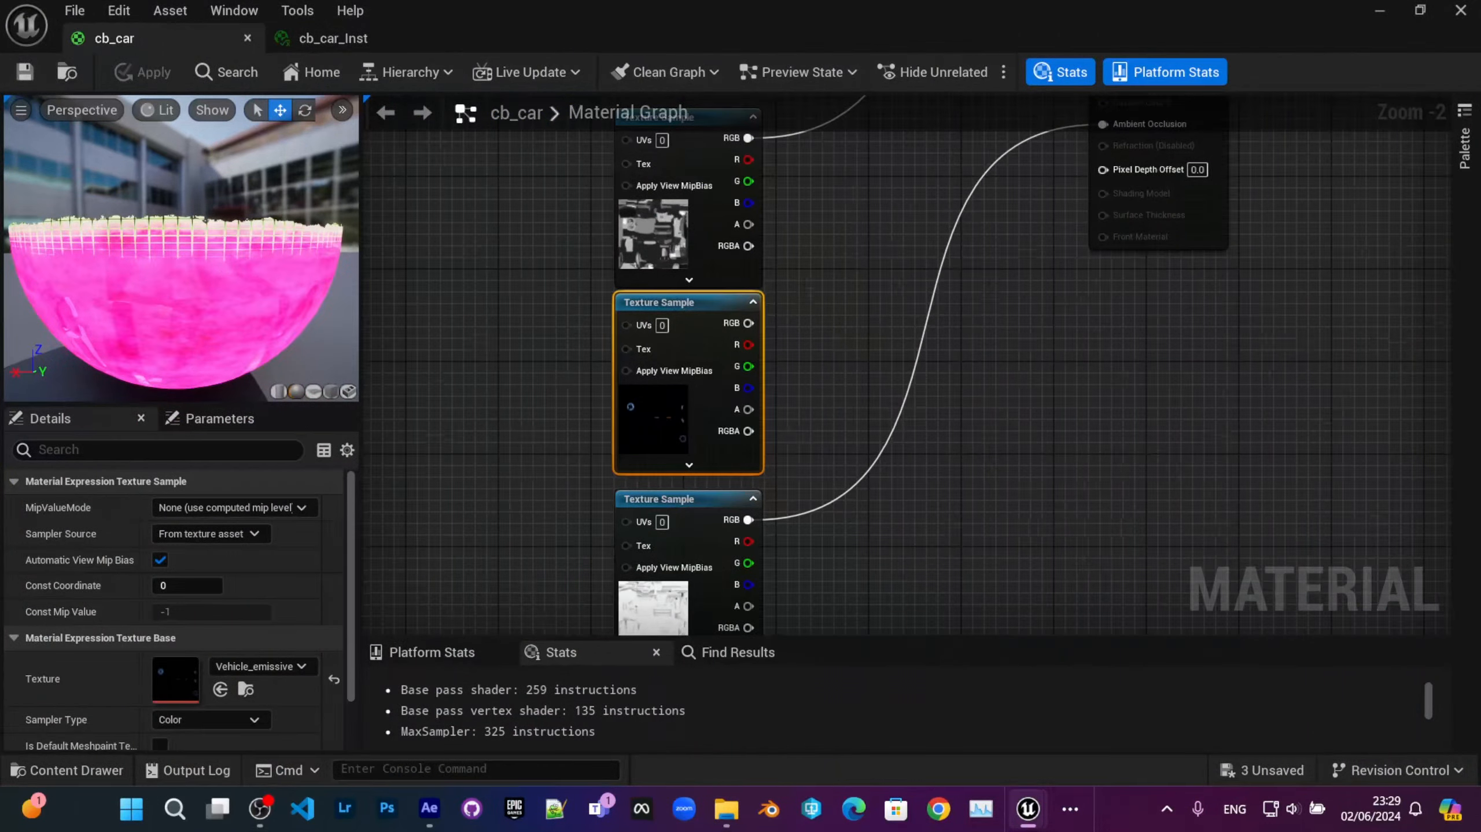
Step: Move the material output node farther right and place the Vehicle_emissive texture sample just below the OpacityMask node
right_drag(892, 272, 615, 494)
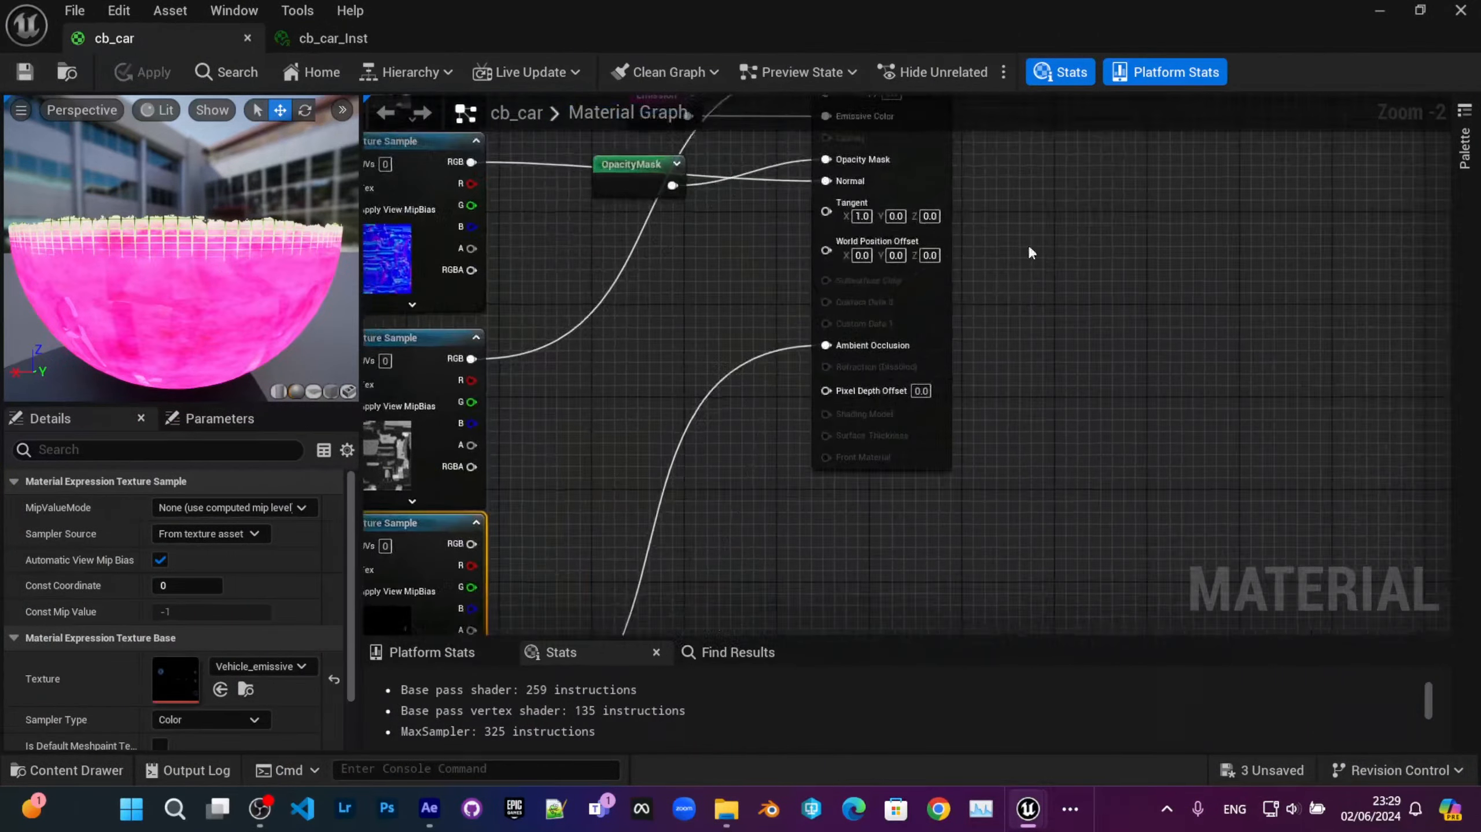
drag(945, 202, 1142, 200)
scroll(764, 453, down, 2)
right_drag(764, 453, 848, 373)
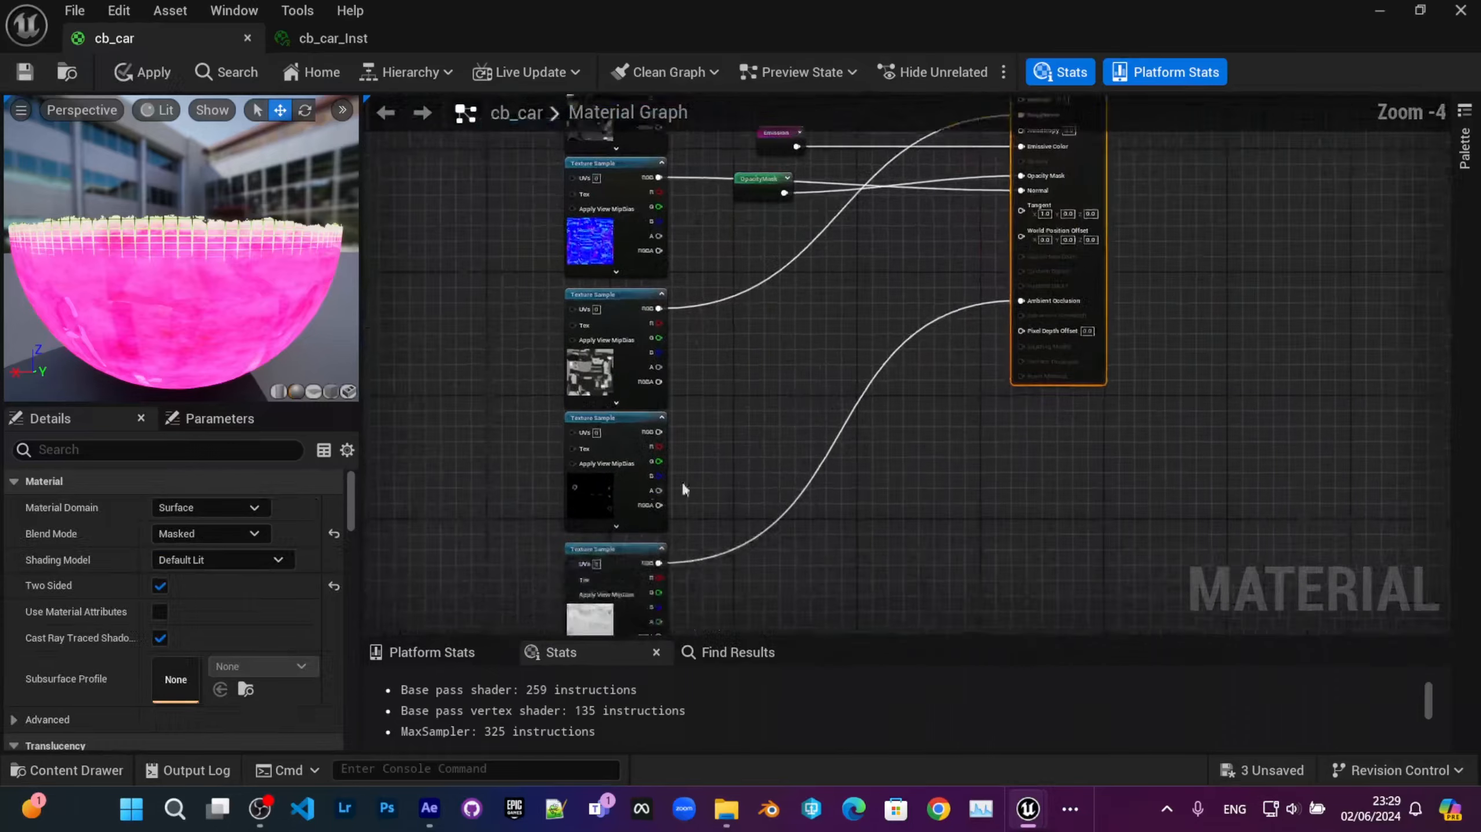
drag(587, 491, 817, 382)
scroll(817, 377, up, 3)
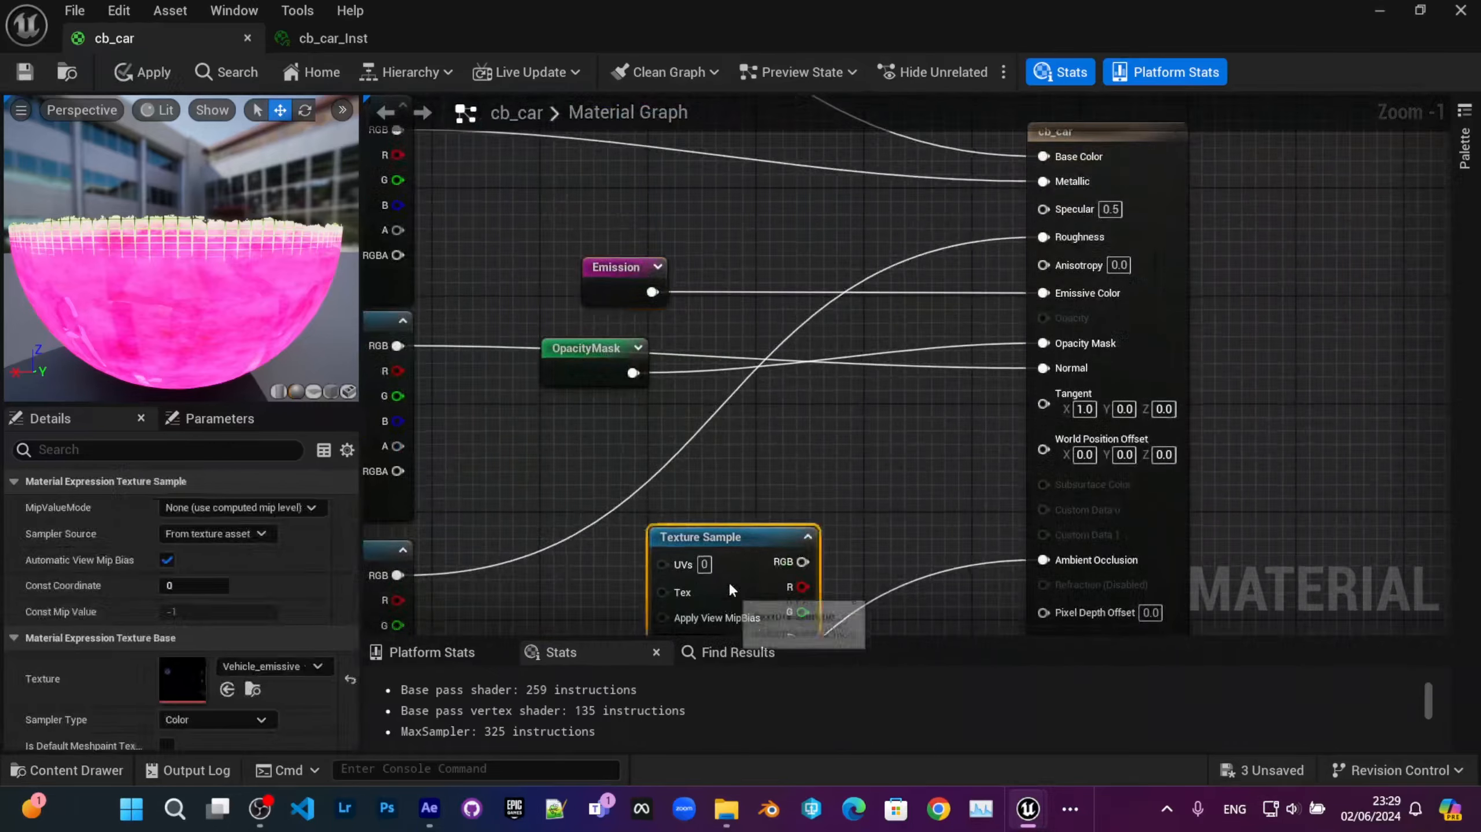
drag(729, 581, 772, 259)
drag(776, 327, 708, 556)
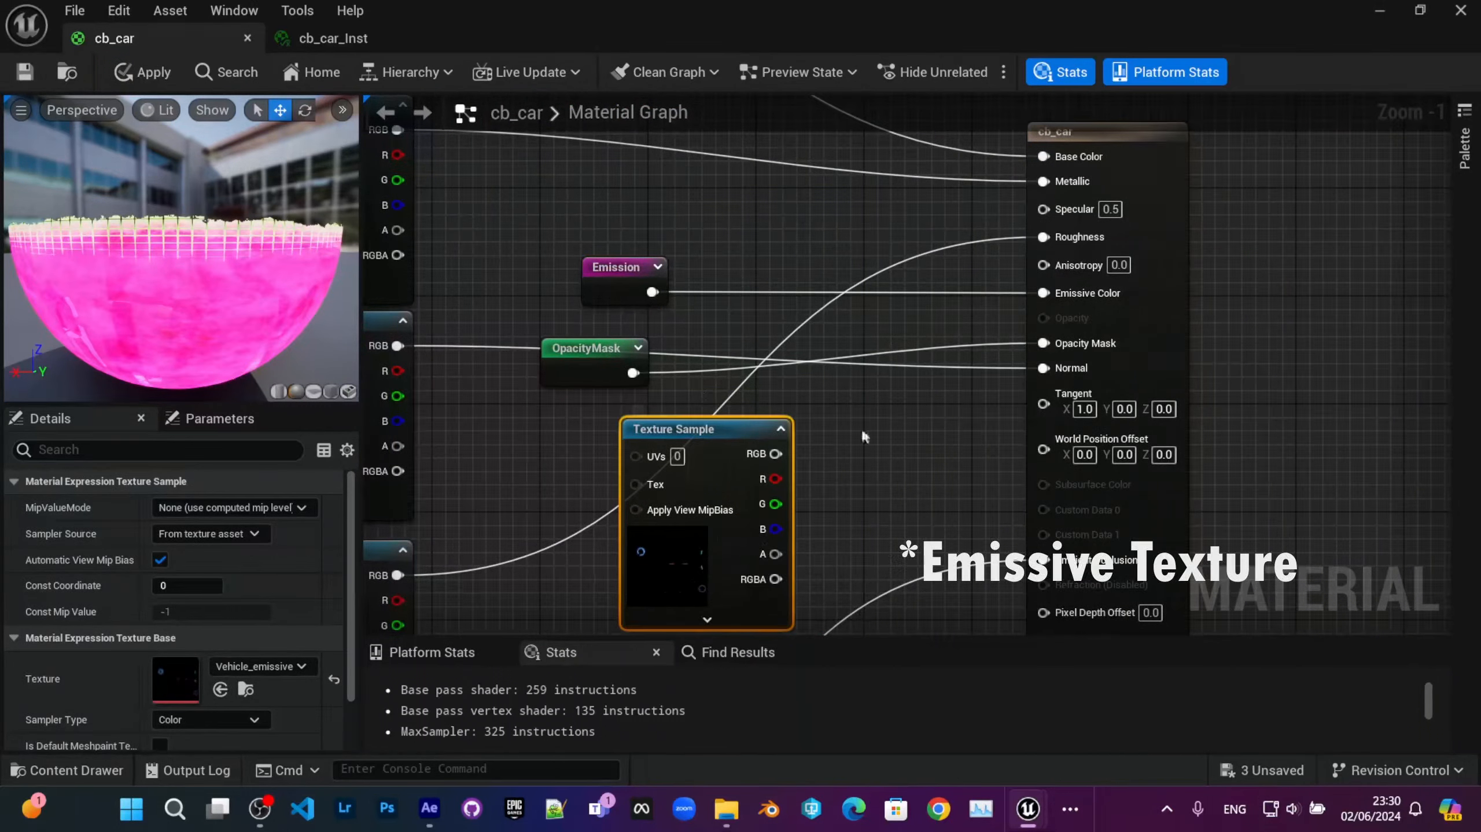
Step: Add a Lerp node with Emission into A and the emissive texture's RGB into B, and connect its output to Emissive Color
right_drag(855, 304, 831, 318)
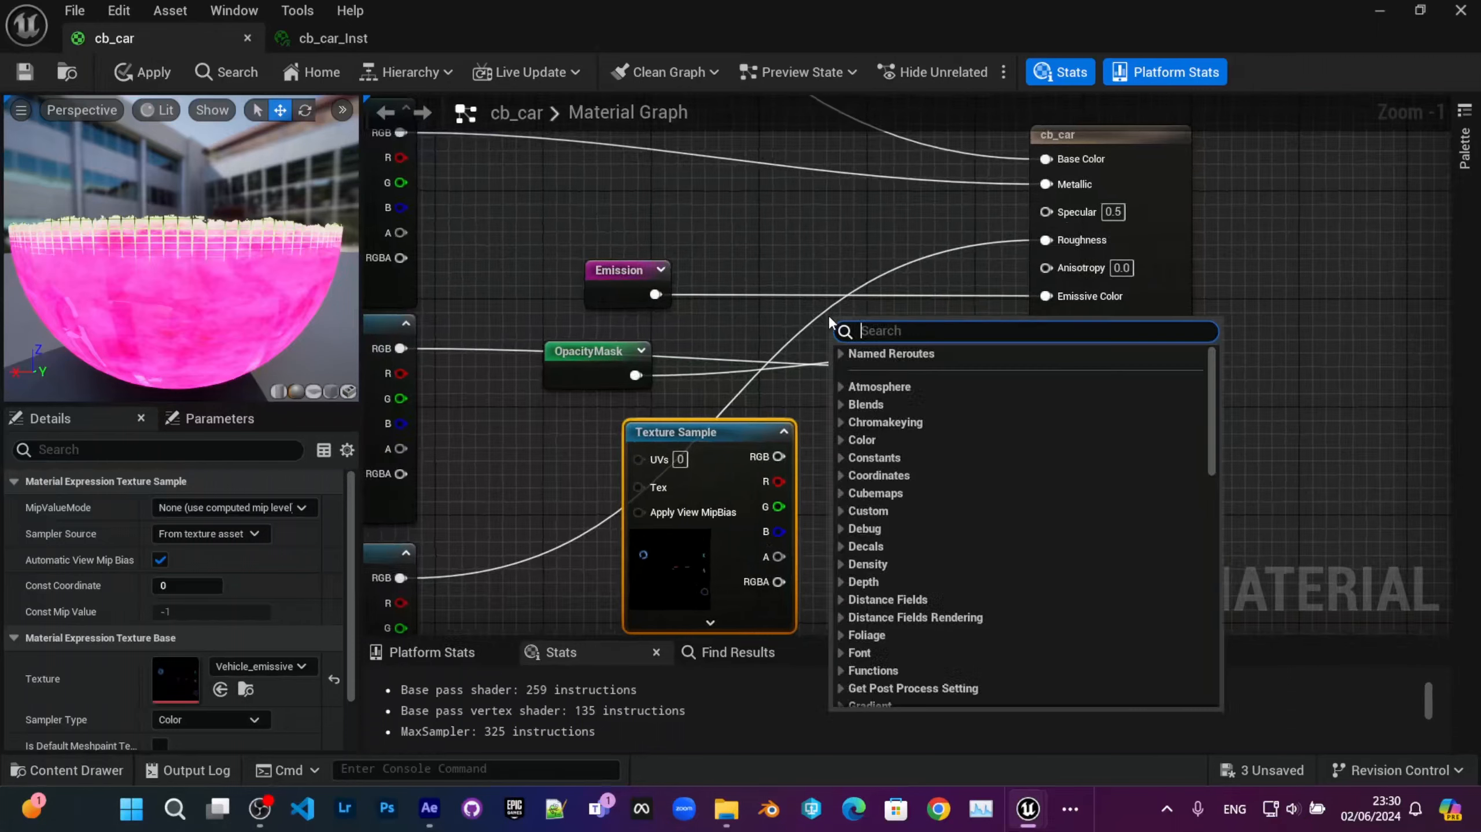
text(lerp)
key(Return)
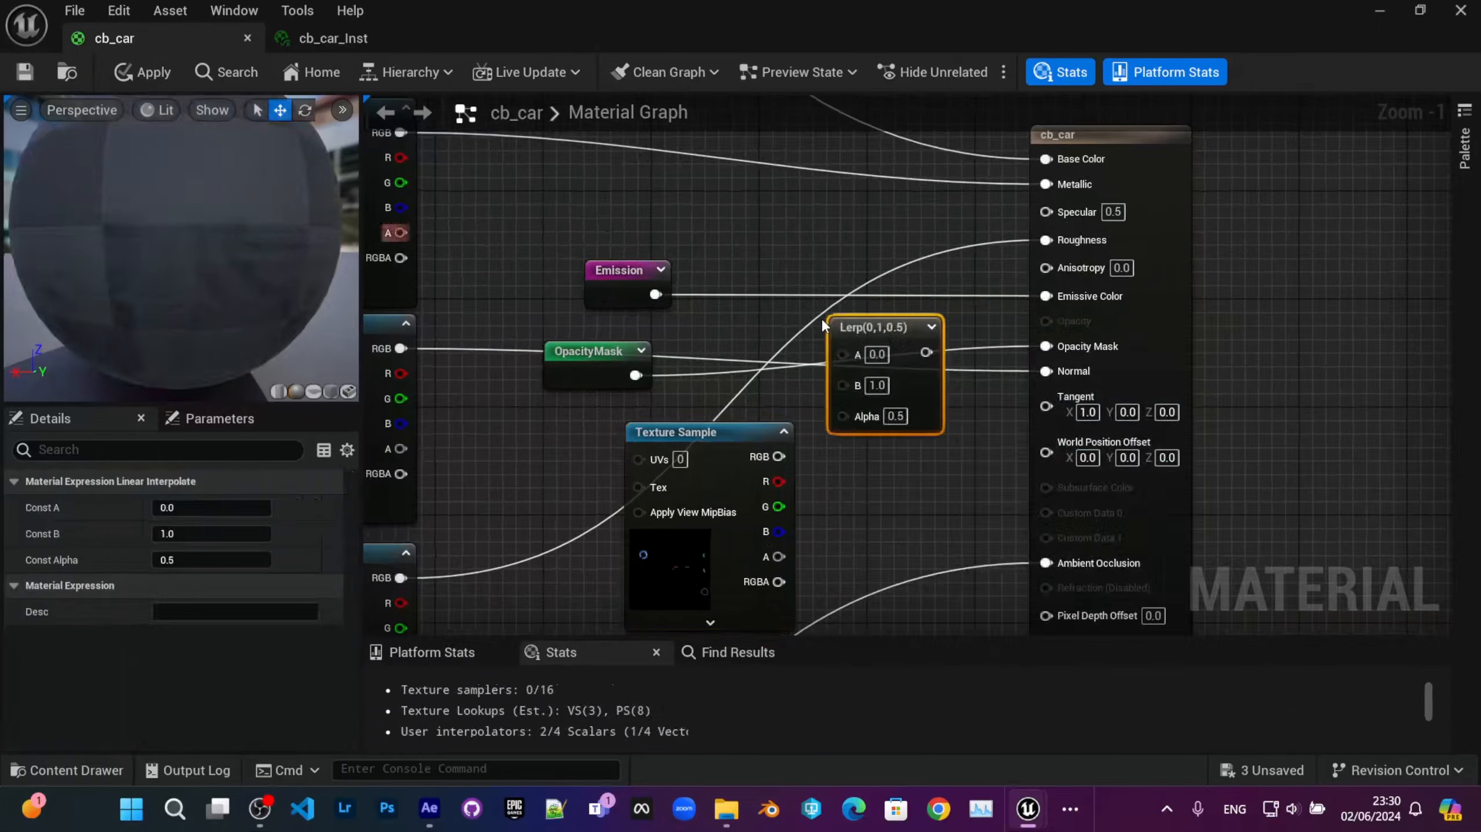
drag(790, 456, 658, 295)
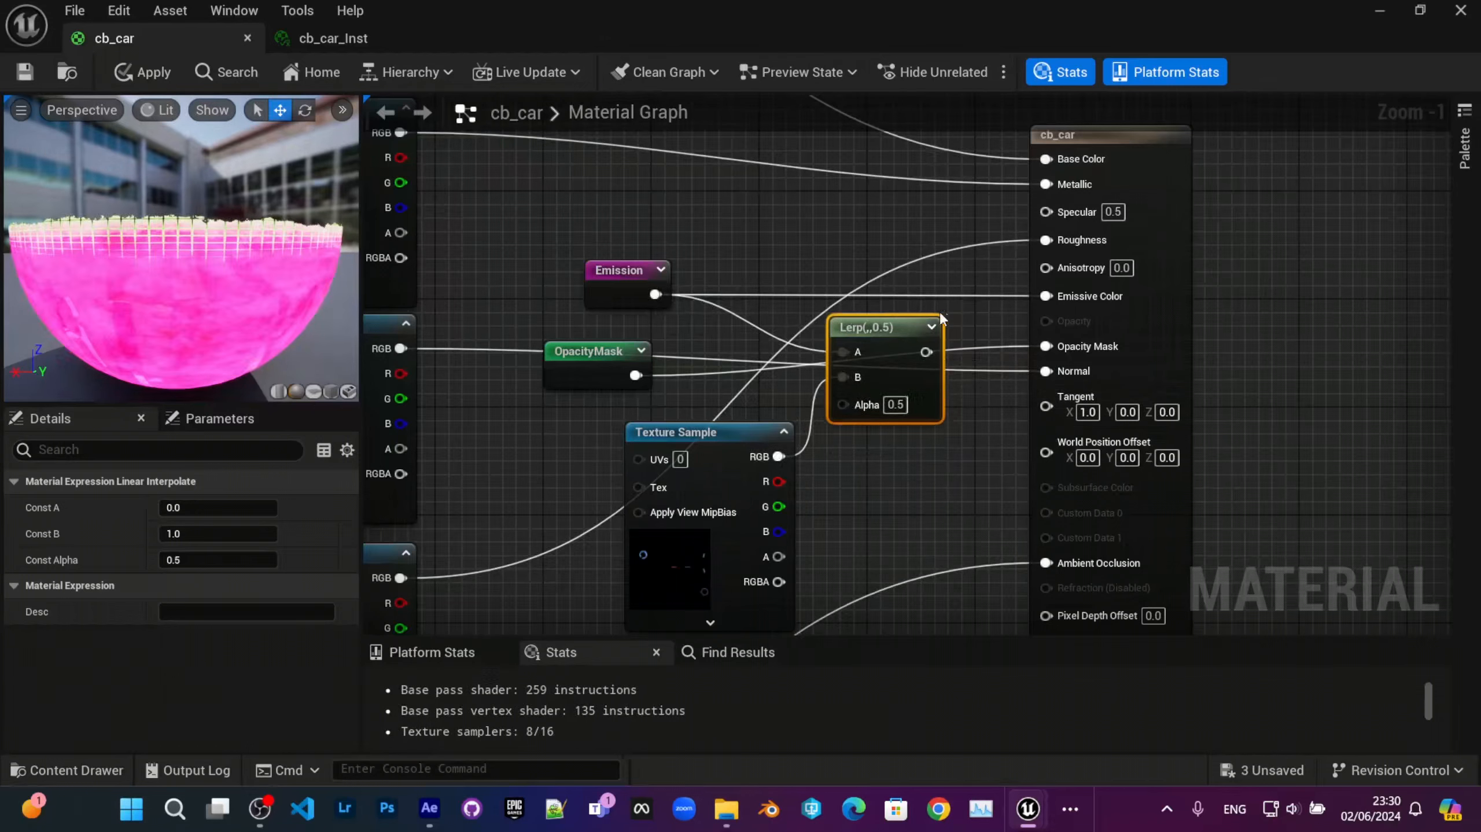
drag(931, 352, 1046, 298)
drag(858, 333, 868, 288)
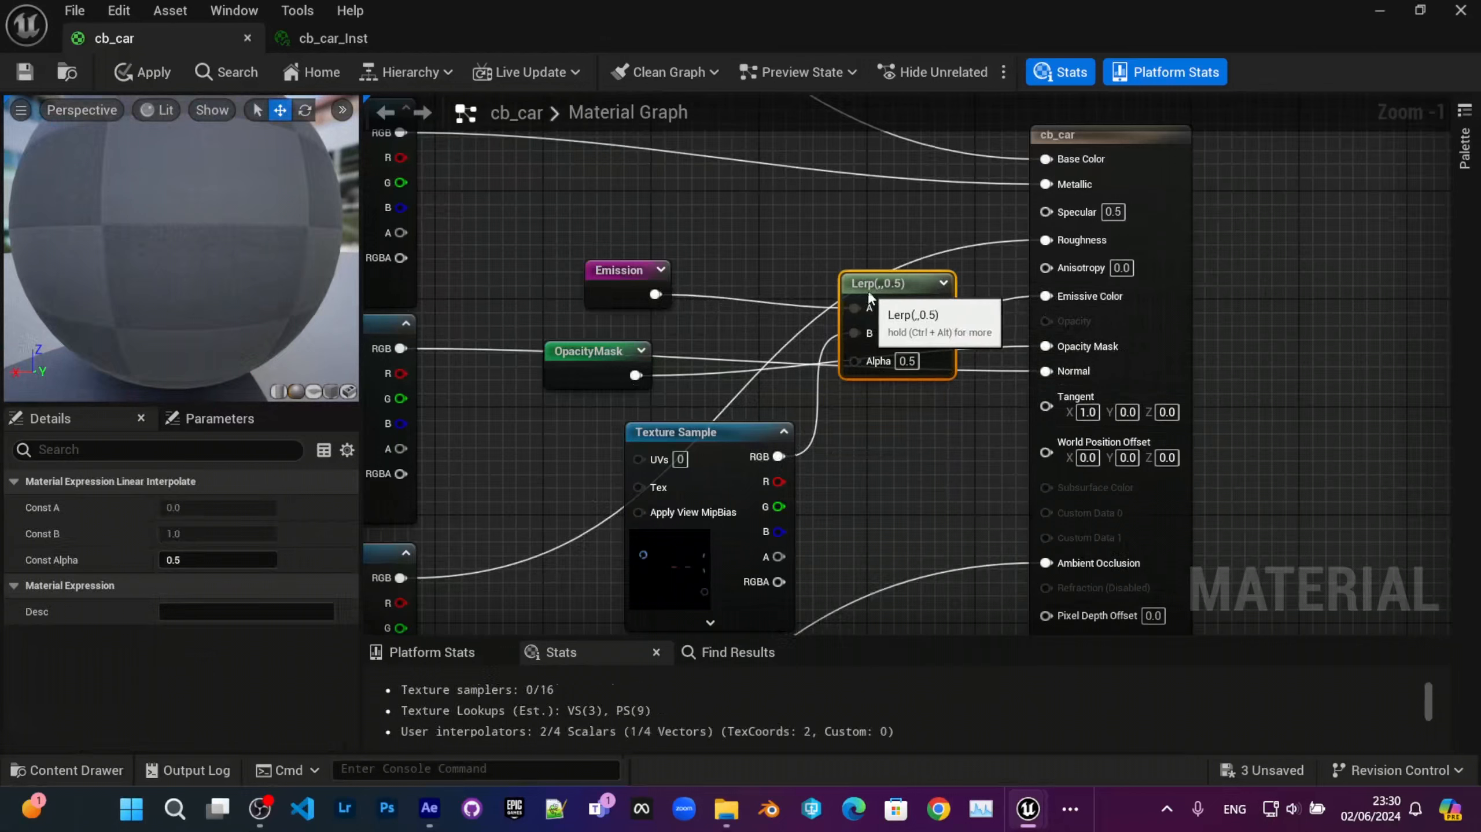
Step: Add a Constant node below the Lerp and convert it to a scalar parameter
right_click(859, 434)
text(cost)
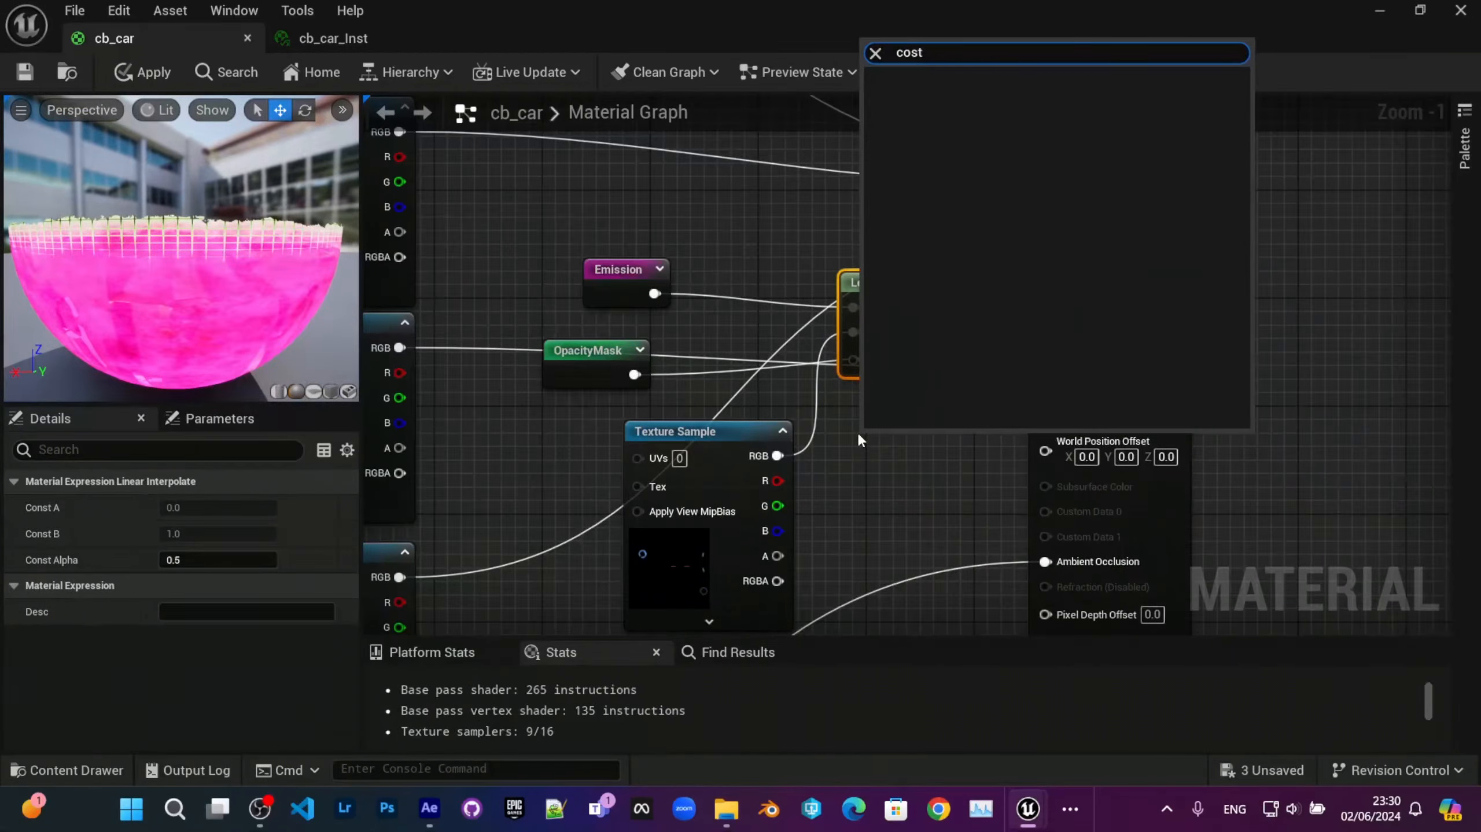
key(BackSpace)
key(BackSpace)
text(nst)
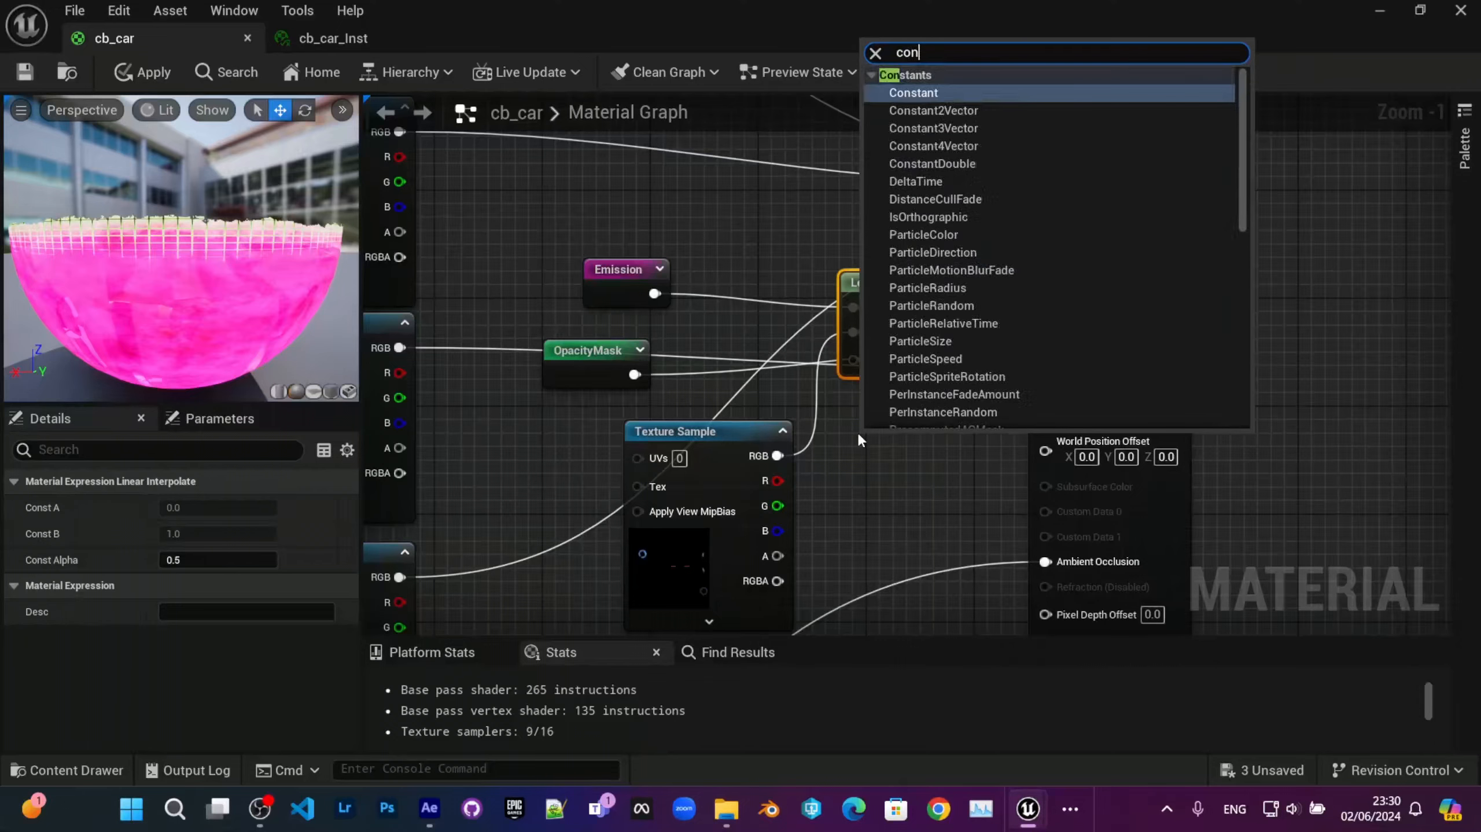
key(Return)
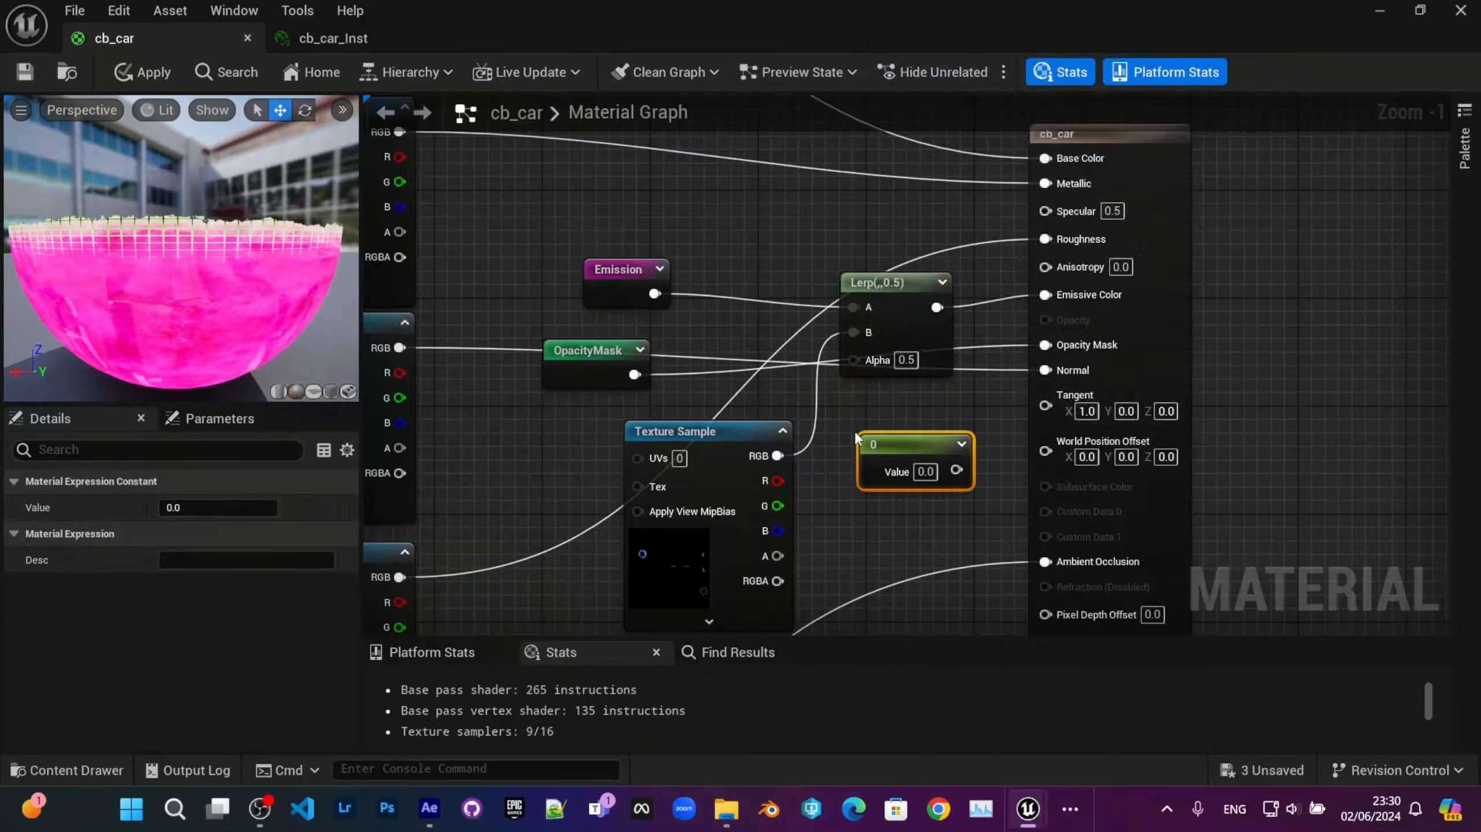
right_drag(1064, 389, 1057, 382)
right_click(907, 438)
click(981, 380)
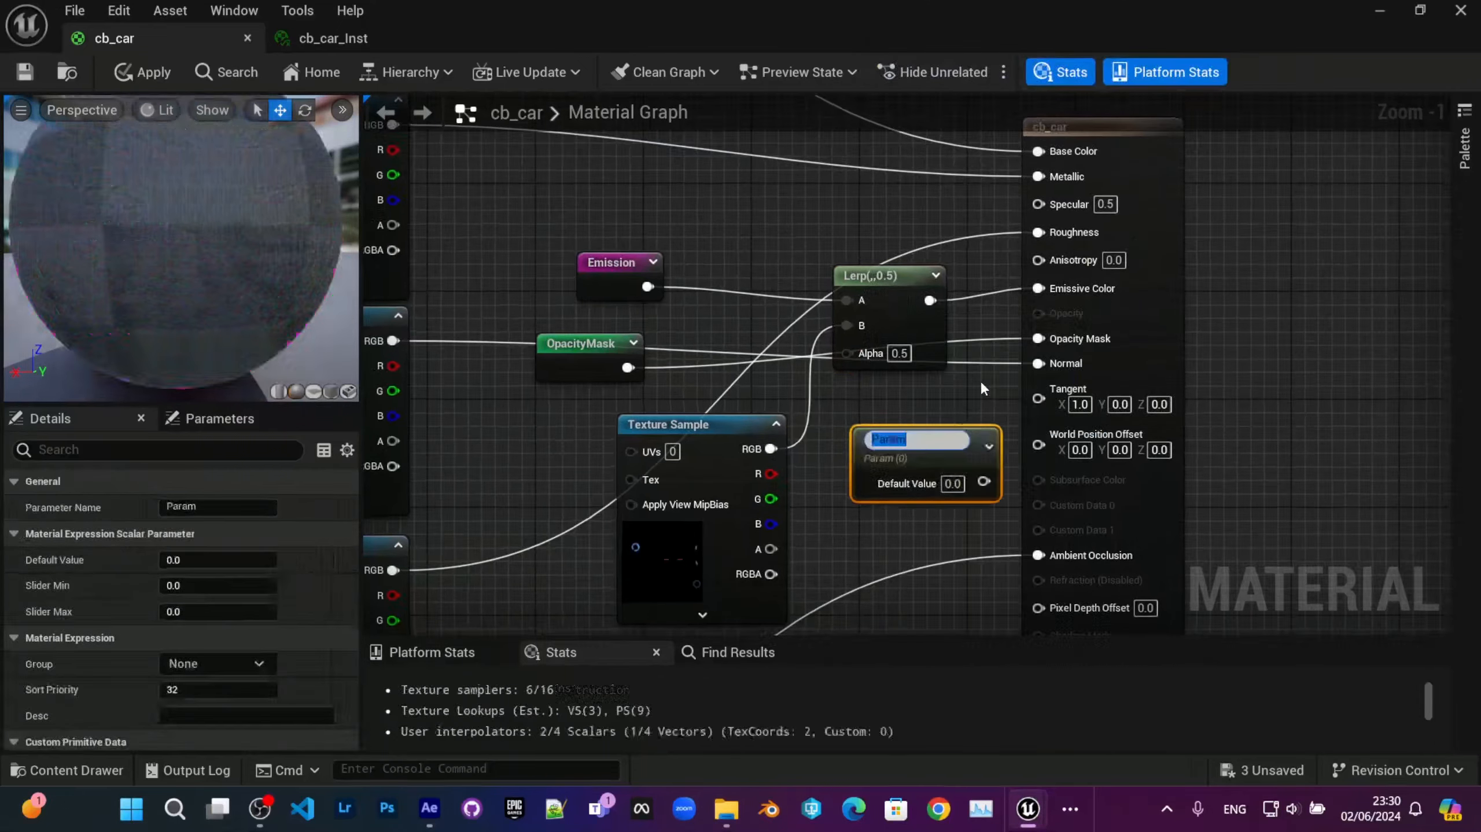
Step: Name the parameter EmissiveSwitcher, place it below the Lerp, and connect its output to the Lerp's Alpha
text(Switcher)
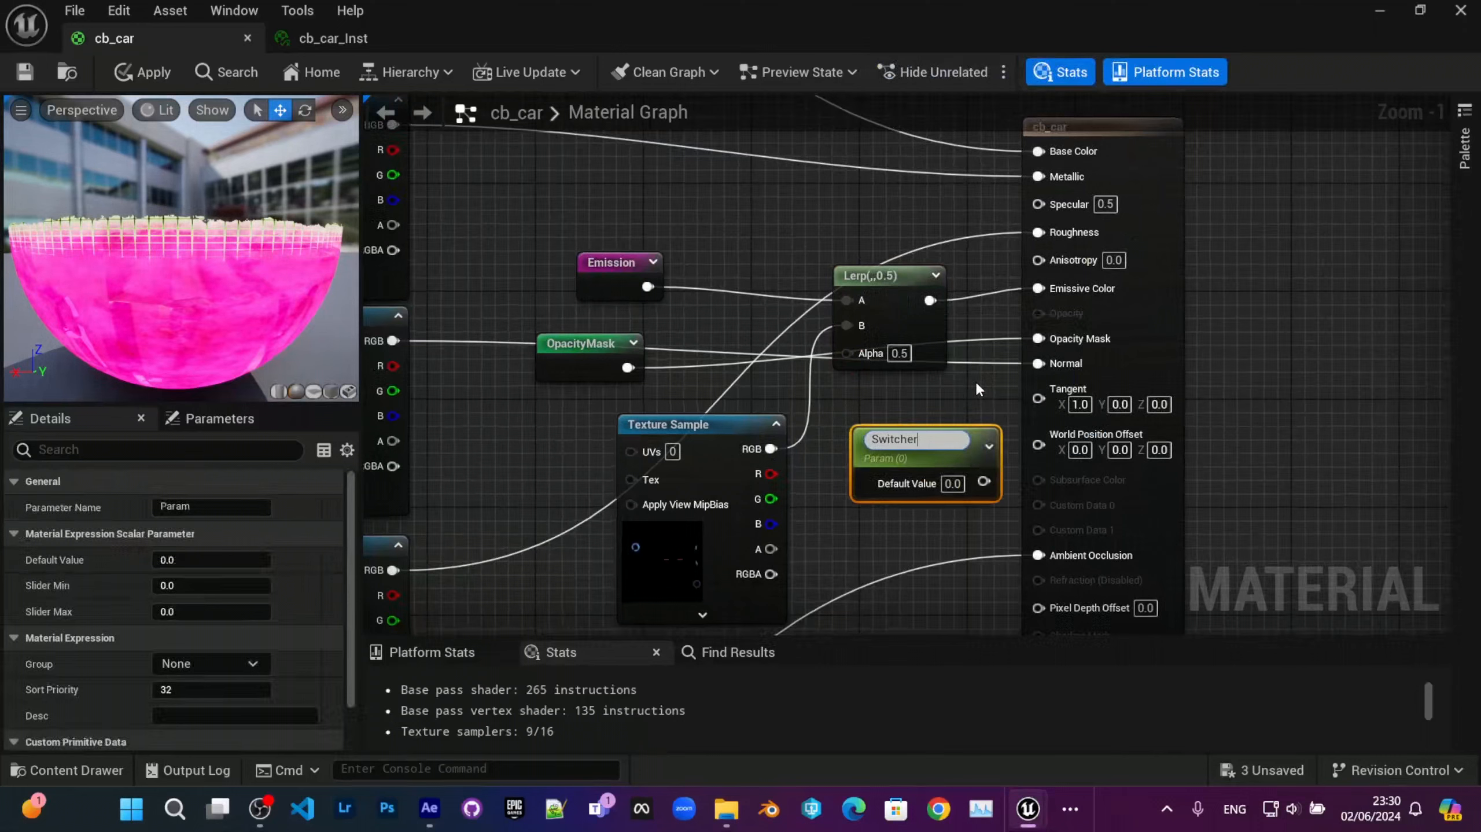
key(Home)
text(EM)
key(BackSpace)
text(m)
text(issive)
key(Return)
drag(892, 453, 844, 453)
drag(936, 476, 869, 351)
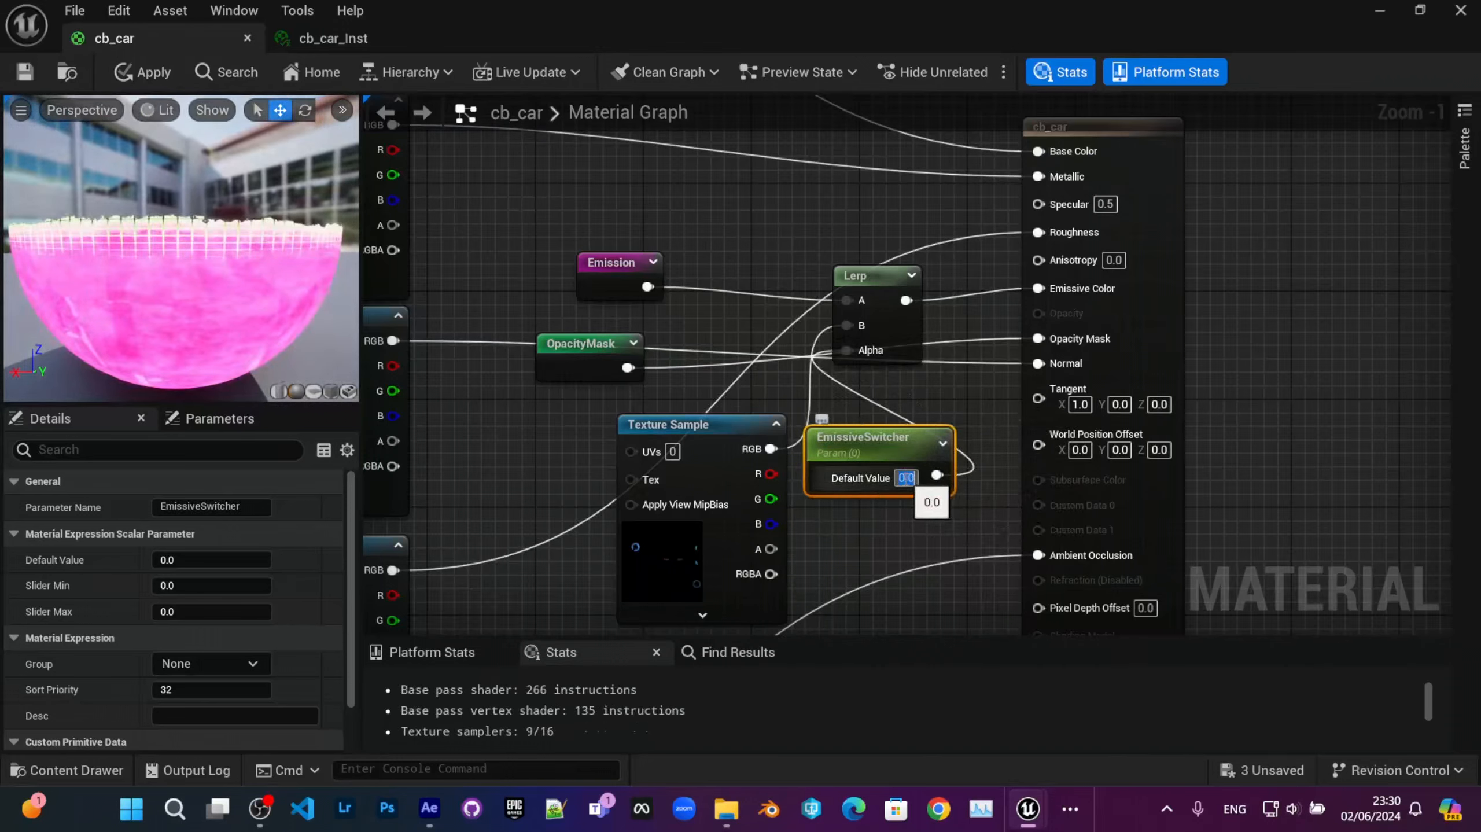
Step: Spread the Emission, Lerp and emissive texture nodes apart and move OpacityMask to the other side of the Lerp, toward the material output
right_drag(738, 451, 799, 434)
drag(766, 528, 713, 527)
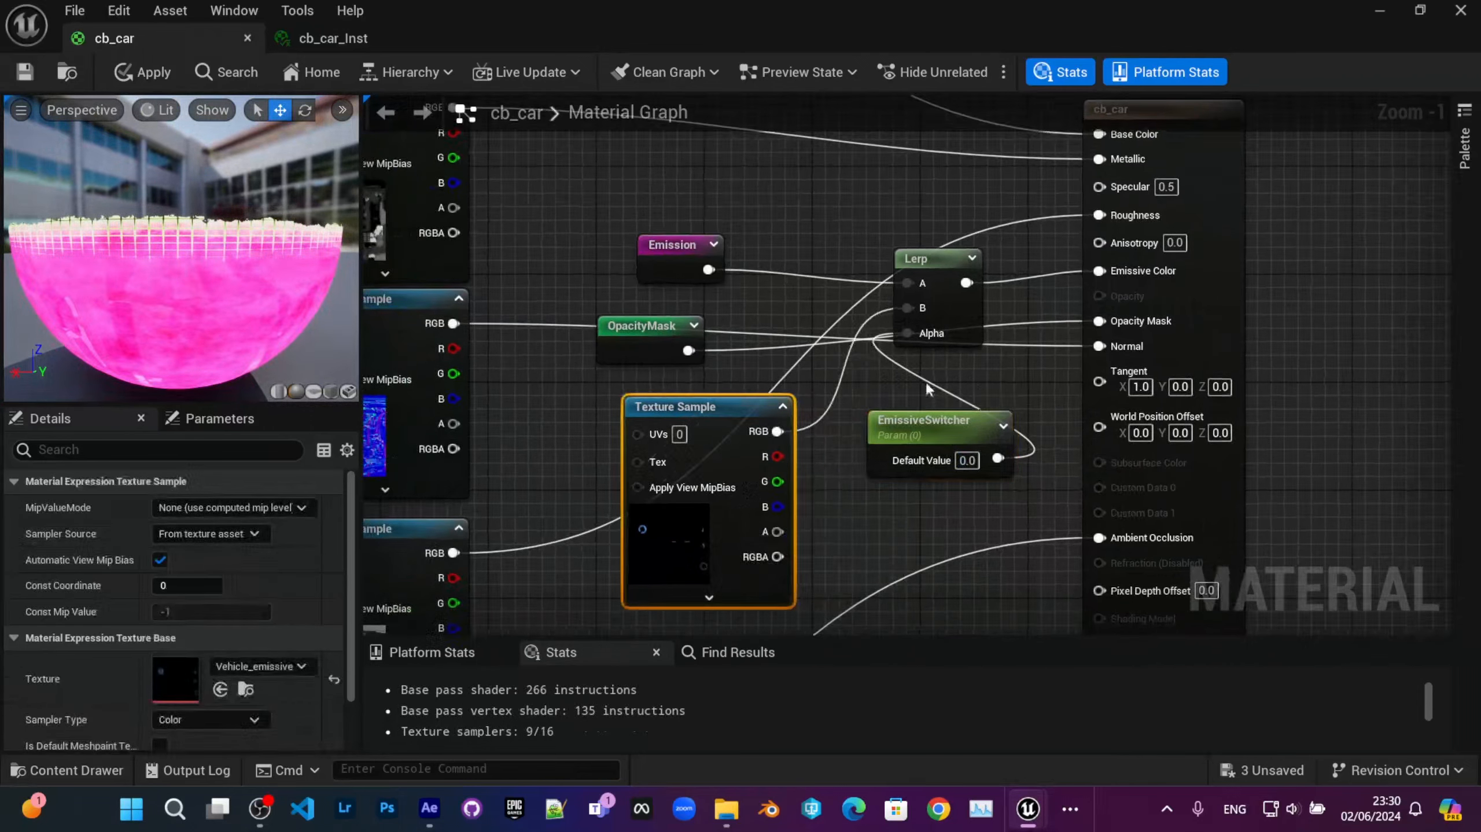
drag(945, 266, 945, 252)
drag(681, 249, 681, 223)
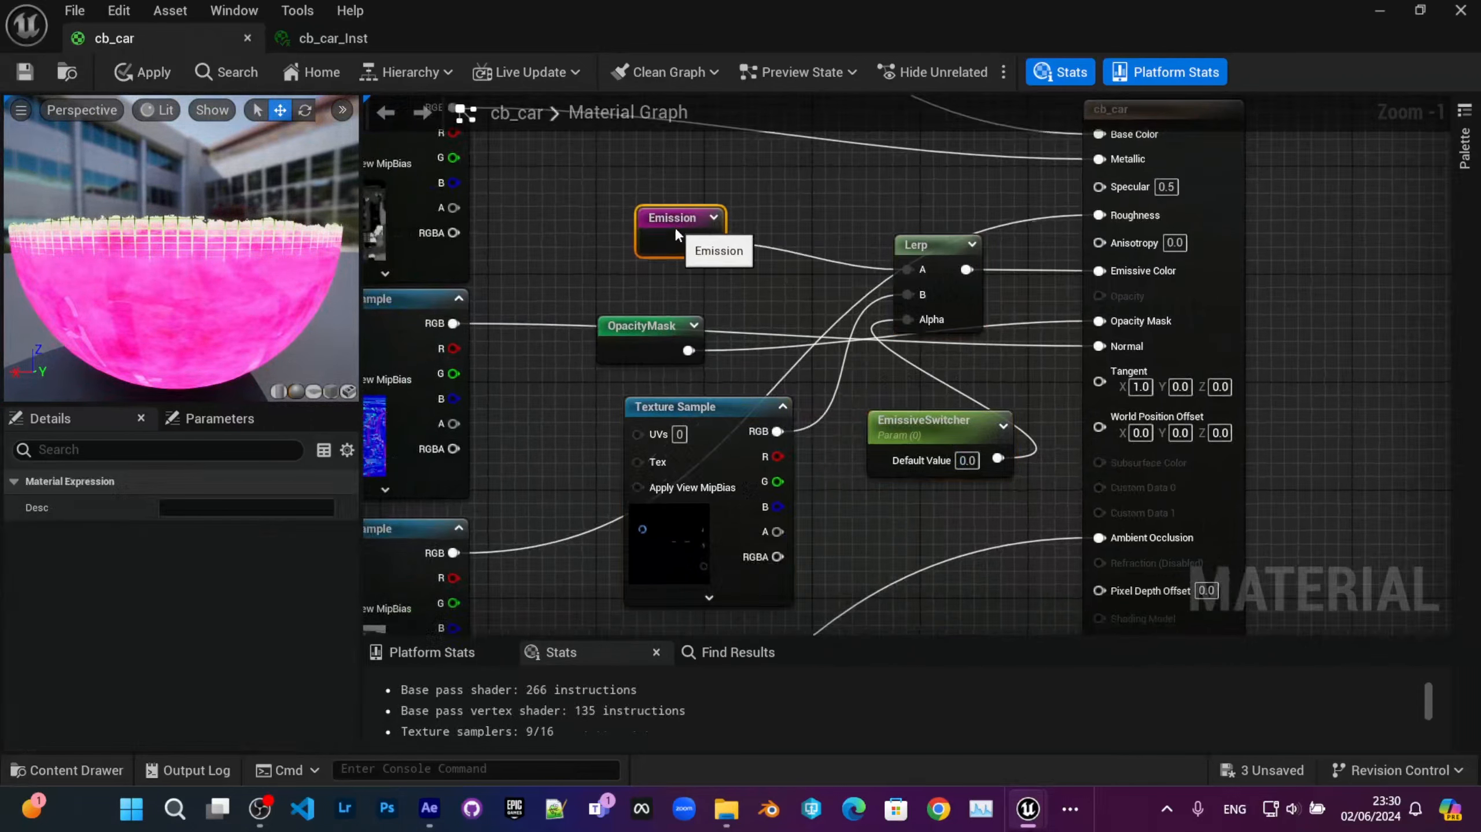
drag(650, 510, 623, 496)
drag(641, 357, 964, 359)
right_drag(931, 430, 1009, 434)
scroll(1009, 435, down, 2)
Step: Regroup the emissive blend nodes farther from the material output, with the texture sample and EmissiveSwitcher close to the Lerp
drag(956, 536, 795, 290)
drag(750, 215, 983, 524)
drag(1019, 305, 924, 304)
click(953, 387)
scroll(900, 494, up, 2)
right_drag(737, 502, 822, 531)
drag(751, 513, 762, 434)
drag(967, 448, 924, 434)
Step: Finish lining up the Vehicle_emissive texture sample beside the normal map sample and save the cb_car material
scroll(932, 434, down, 1)
right_drag(1062, 421, 711, 469)
scroll(884, 400, down, 1)
right_drag(1087, 496, 1023, 401)
scroll(1023, 402, down, 2)
drag(1037, 527, 1086, 263)
scroll(907, 394, up, 3)
right_drag(832, 398, 914, 454)
click(890, 424)
scroll(875, 428, down, 1)
right_drag(777, 412, 853, 394)
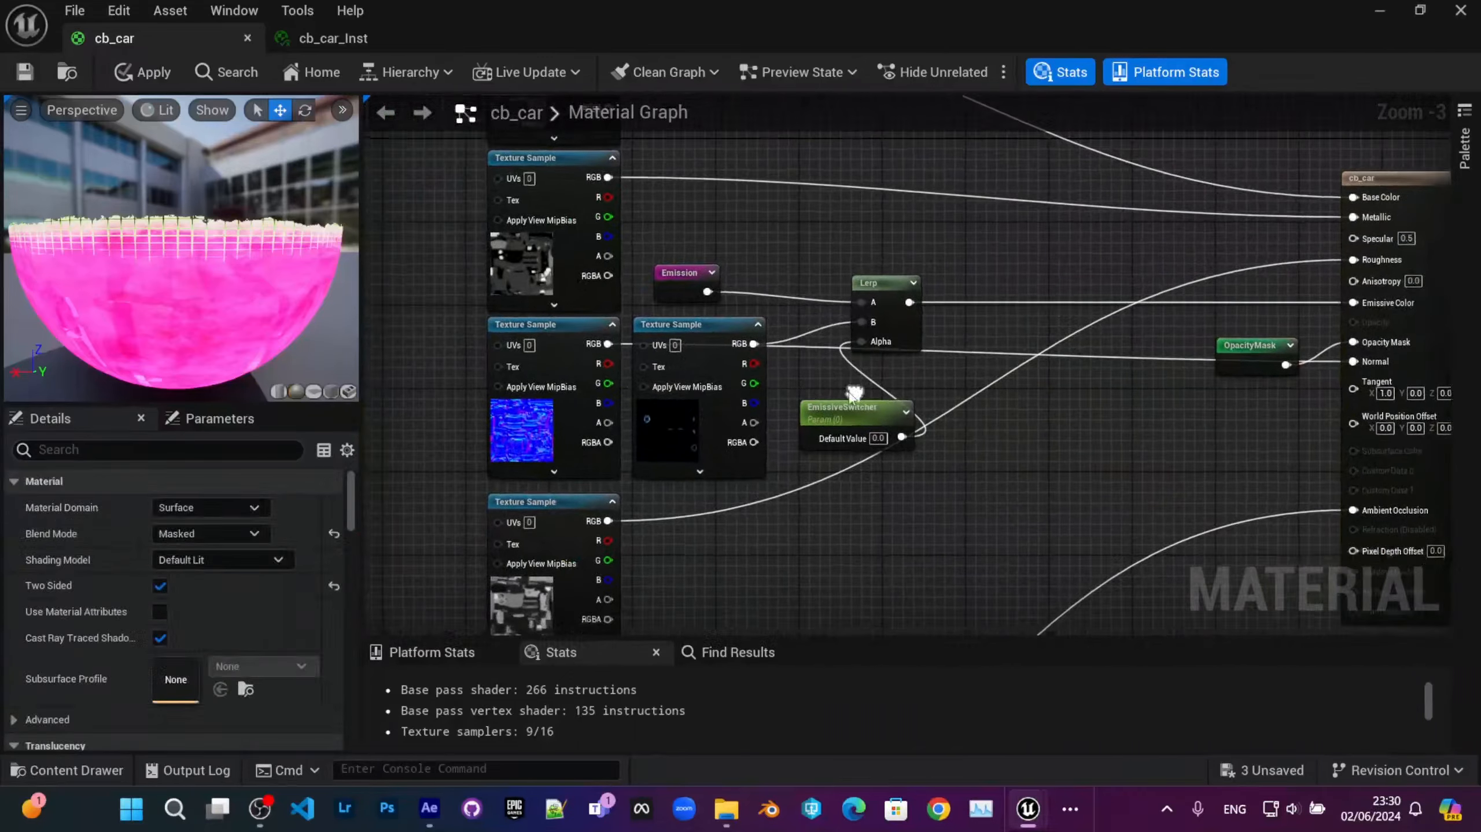
drag(702, 402, 715, 402)
scroll(856, 474, up, 2)
click(25, 72)
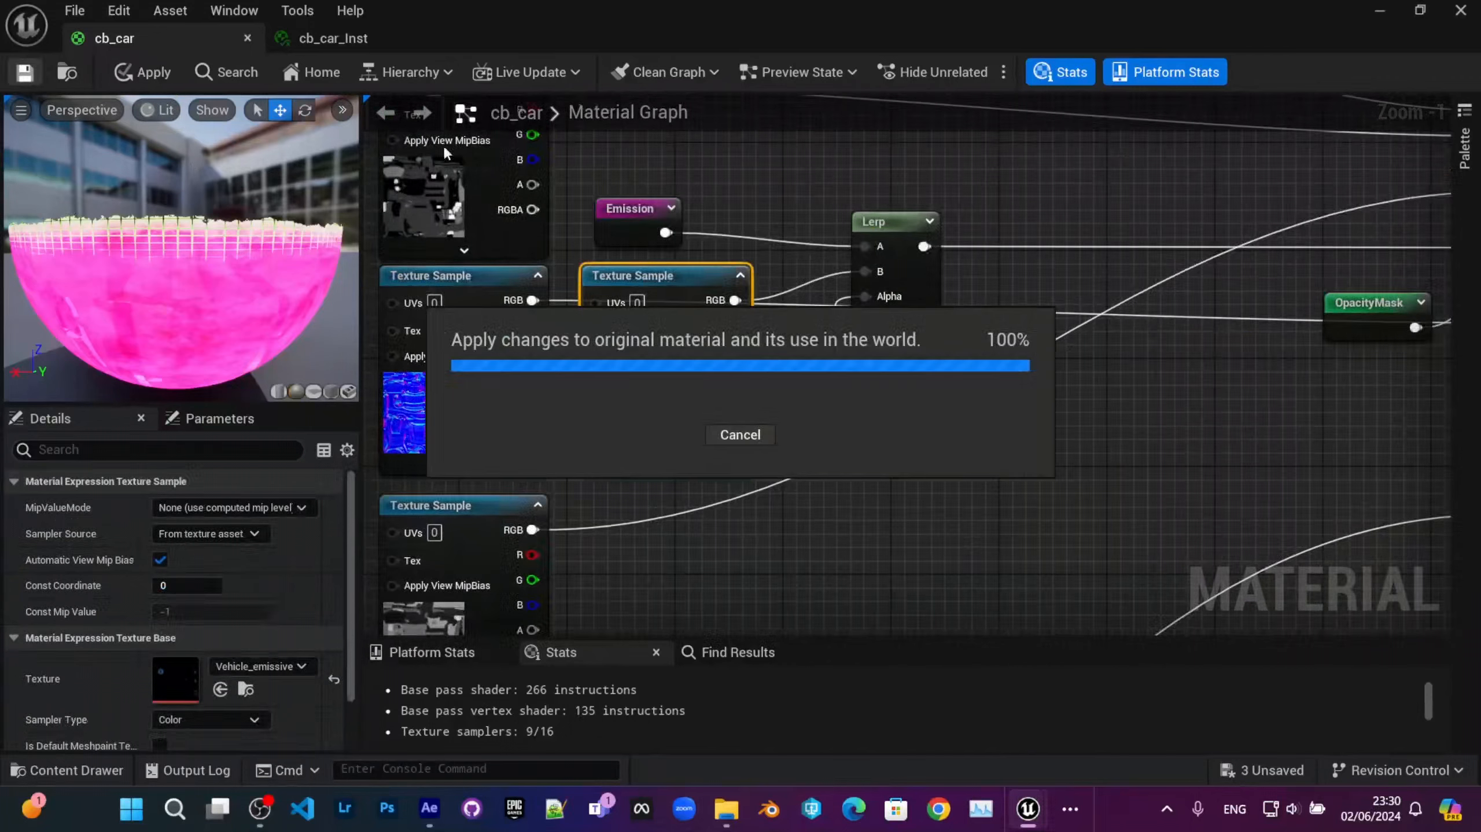
Step: In cb_car_Inst, enable the EmissiveSwitcher override and set it to 1
click(357, 38)
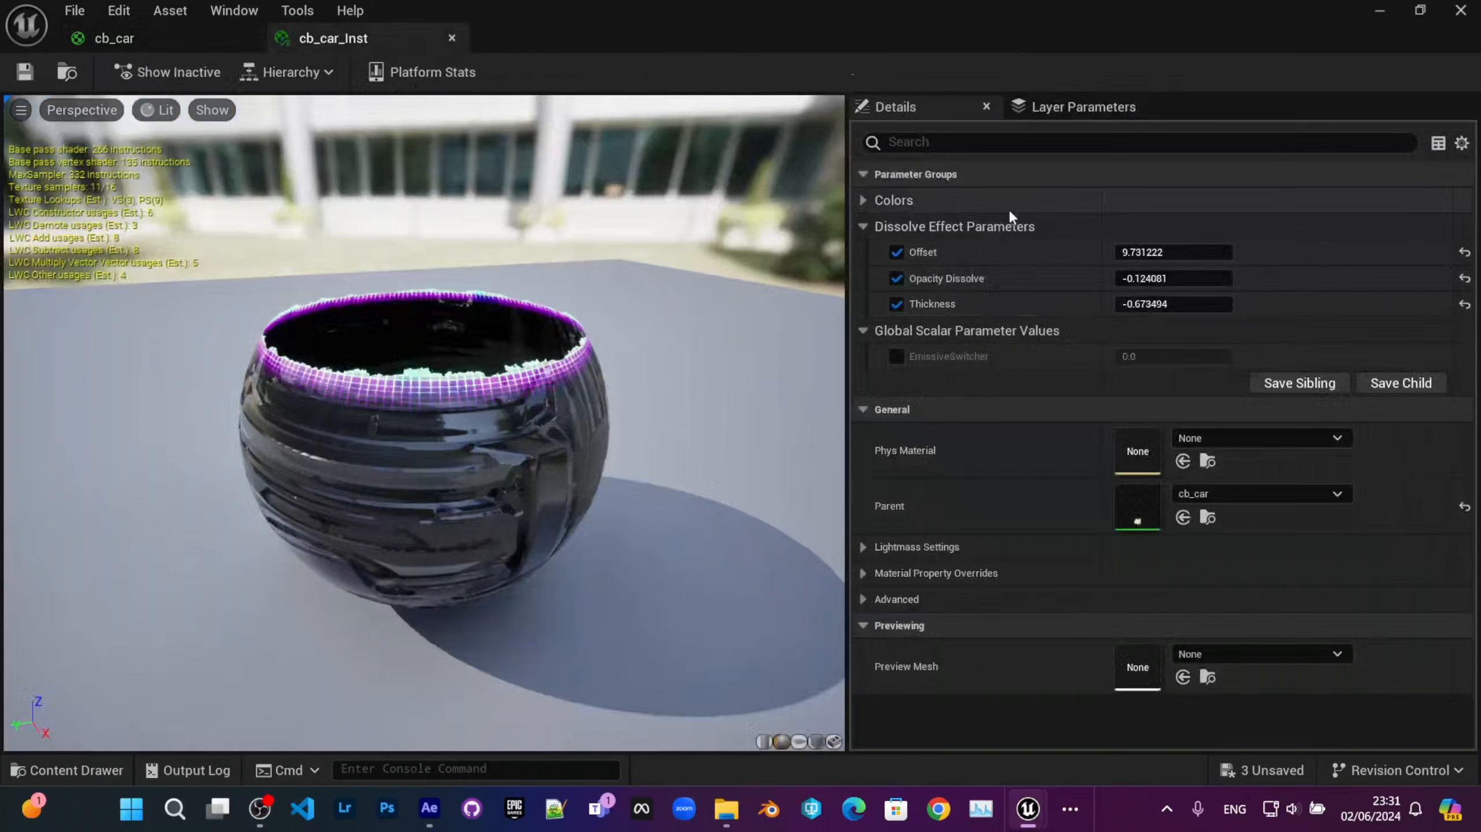
click(897, 357)
mouse_move(1165, 356)
mouse_down()
mouse_move(1224, 356)
mouse_move(1181, 350)
mouse_up()
text(1)
key(Return)
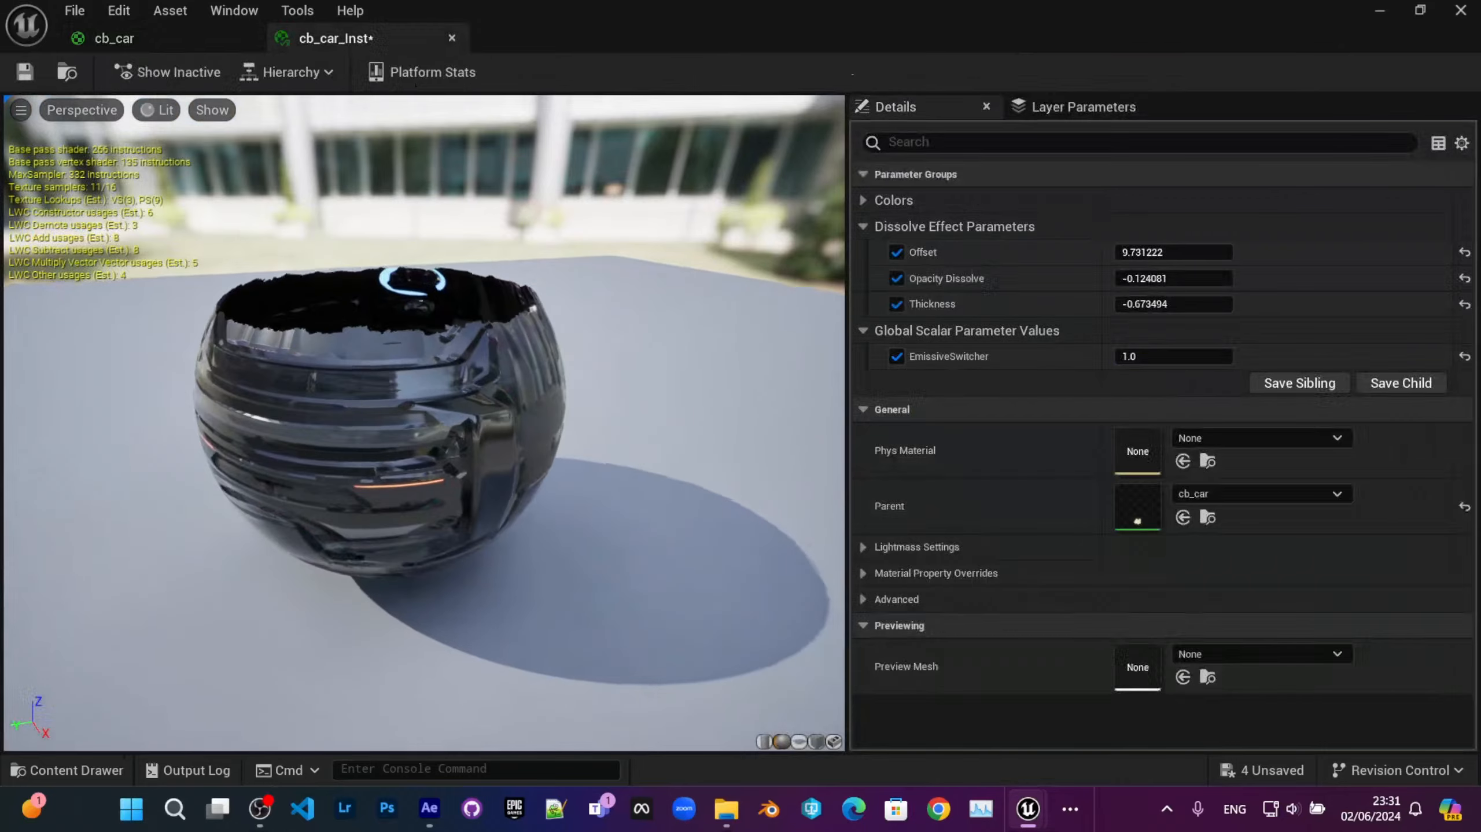
Step: Restore the cb_car_Inst window to a smaller size beside the car in the level viewport and widen its details area
drag(728, 36, 623, 542)
drag(750, 520, 1206, 186)
drag(695, 334, 875, 362)
drag(1196, 422, 1158, 422)
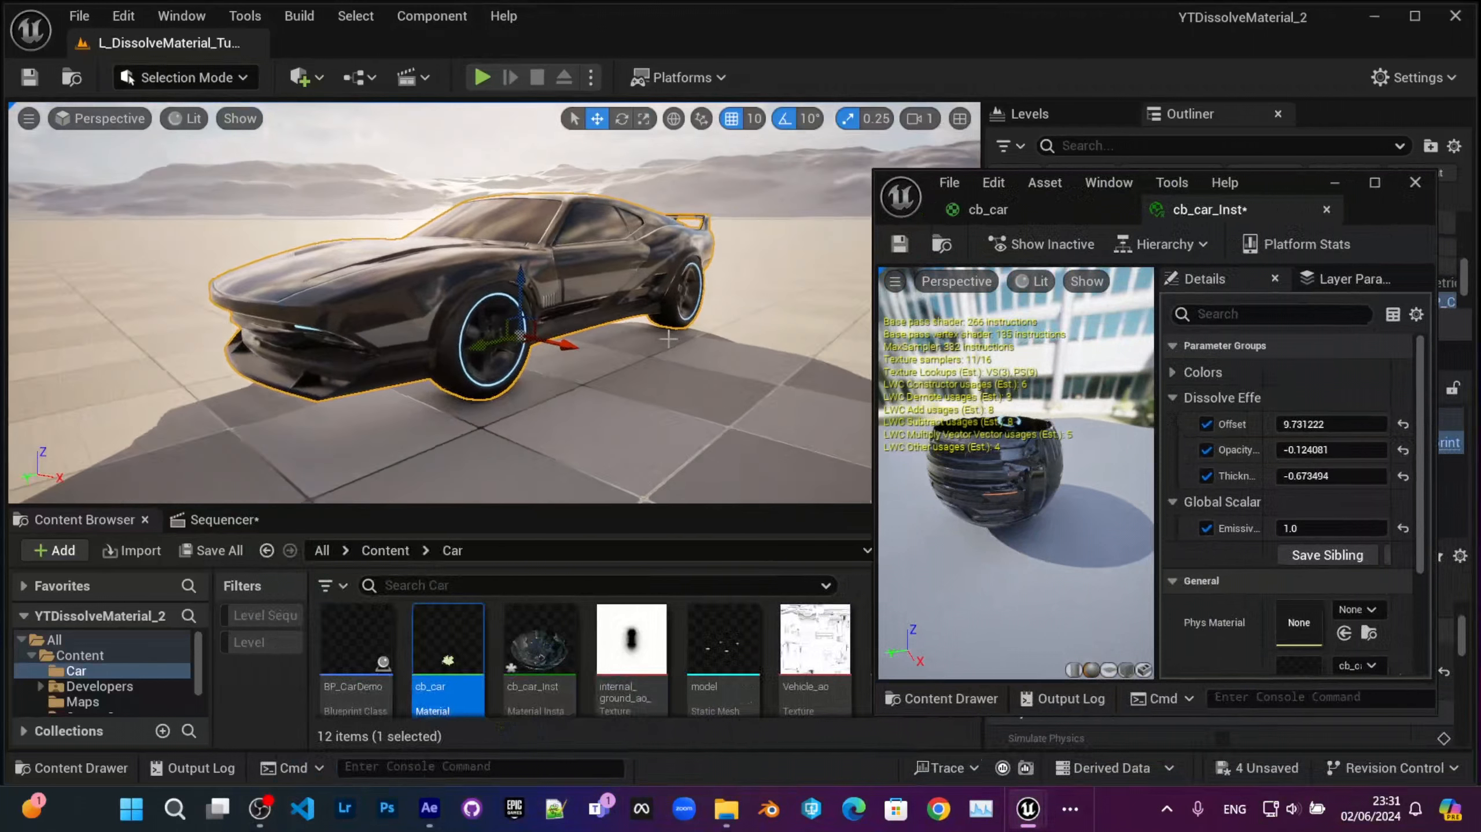
Step: Compare the emissive look by setting EmissiveSwitcher to 0 and back to 1
click(1316, 530)
text(0)
key(Return)
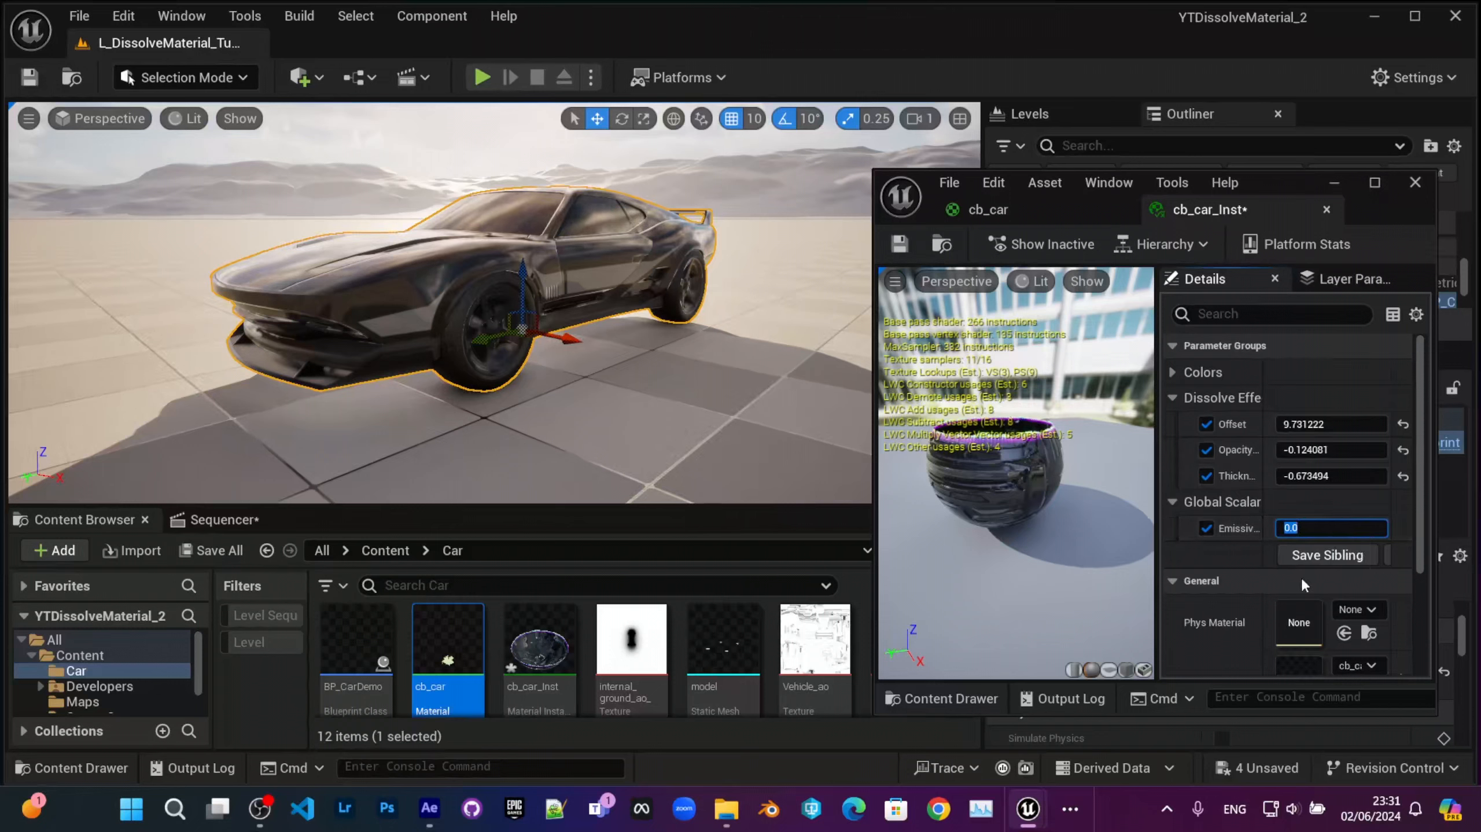
mouse_move(1029, 453)
right_down()
mouse_move(1029, 434)
mouse_move(1030, 472)
right_up()
drag(1030, 472, 1014, 487)
right_drag(1014, 487, 1014, 469)
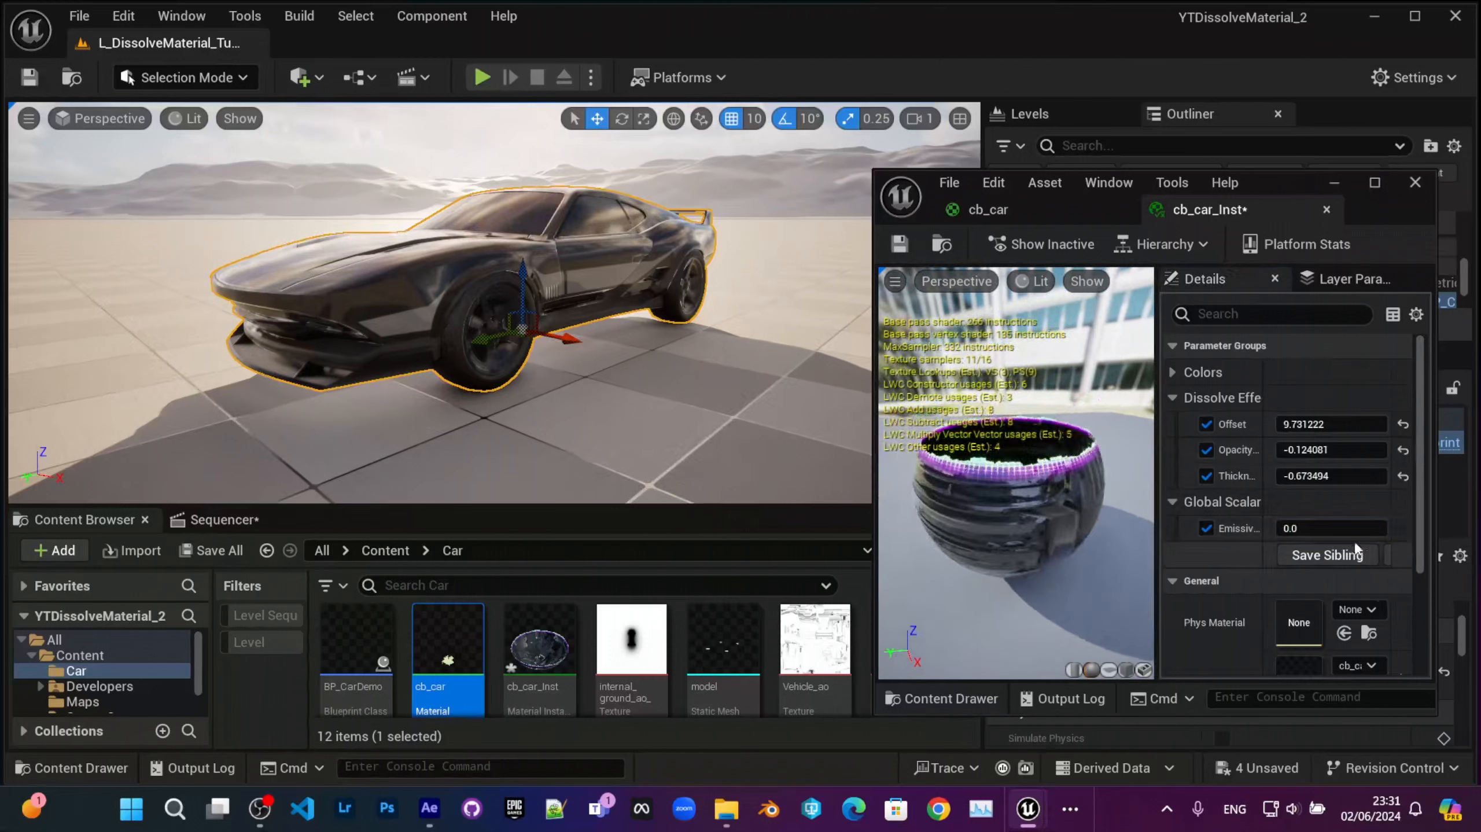
click(1335, 527)
text(1)
key(Return)
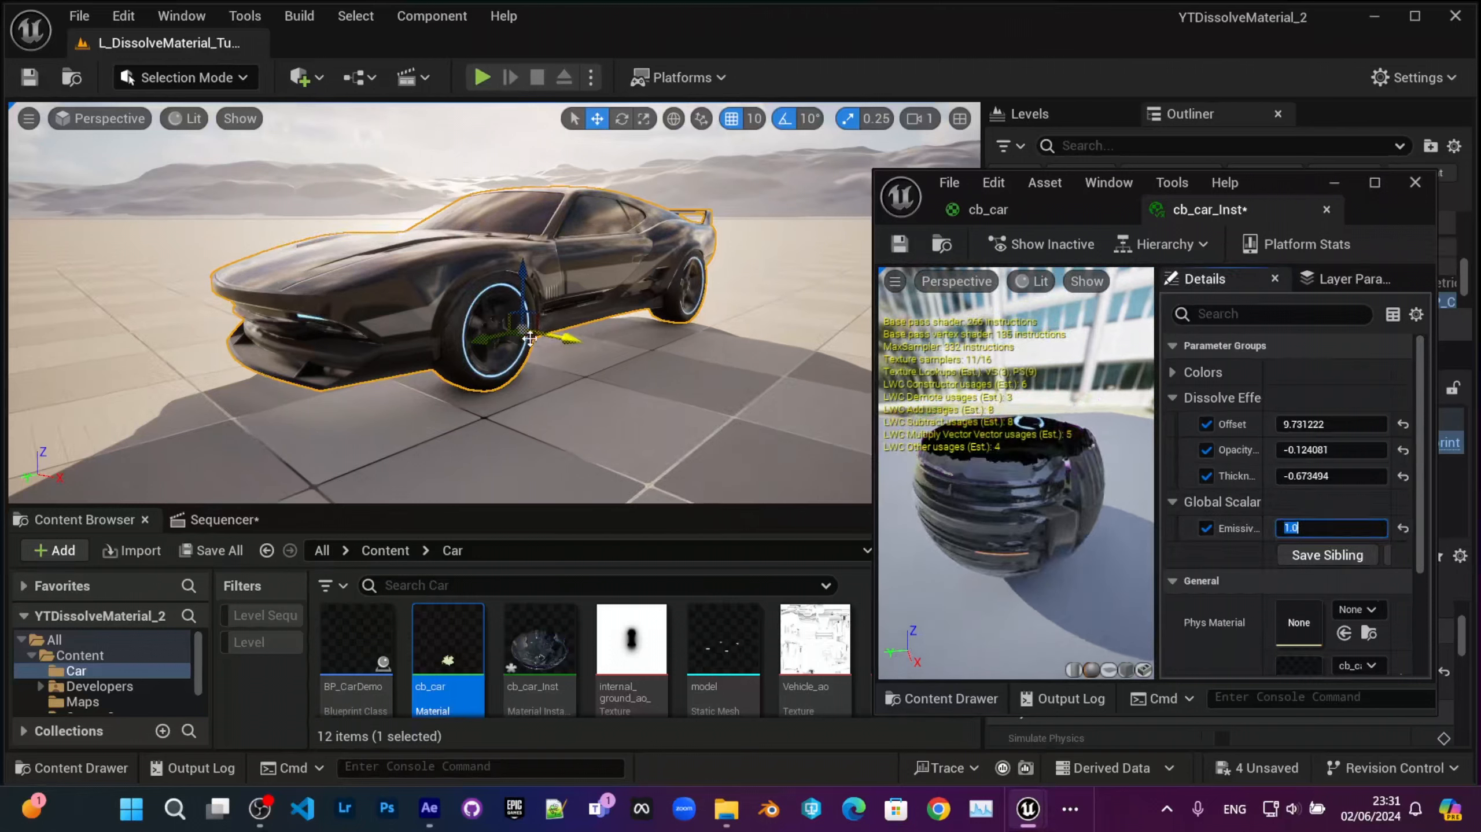
Step: Minimize the material window and add an EmissiveSwitcher track to the car's material slot in LS_CarDissolve, keyed at 0 on frame 21
click(988, 210)
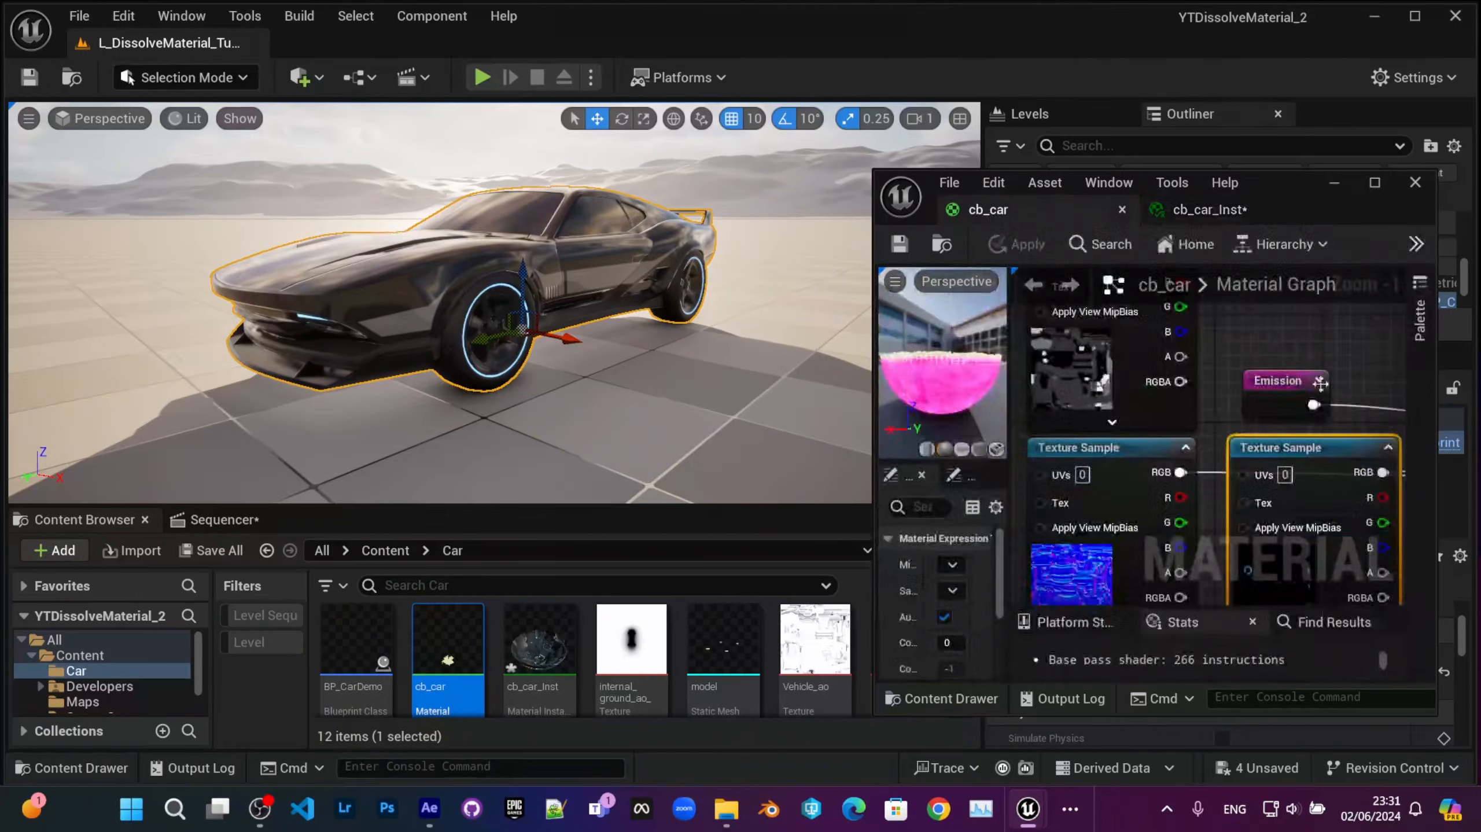
click(1335, 183)
click(248, 524)
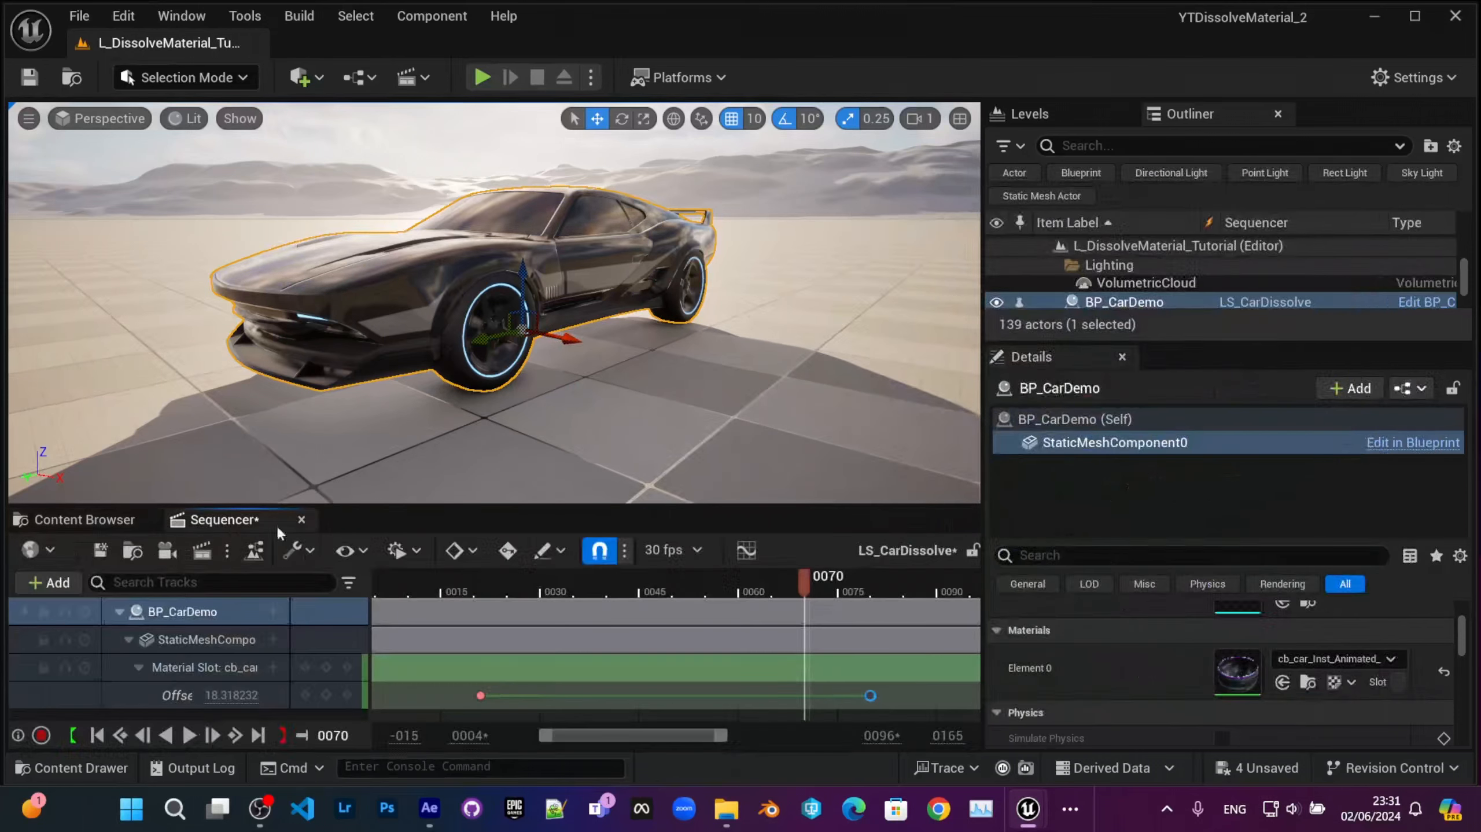
drag(810, 586, 481, 586)
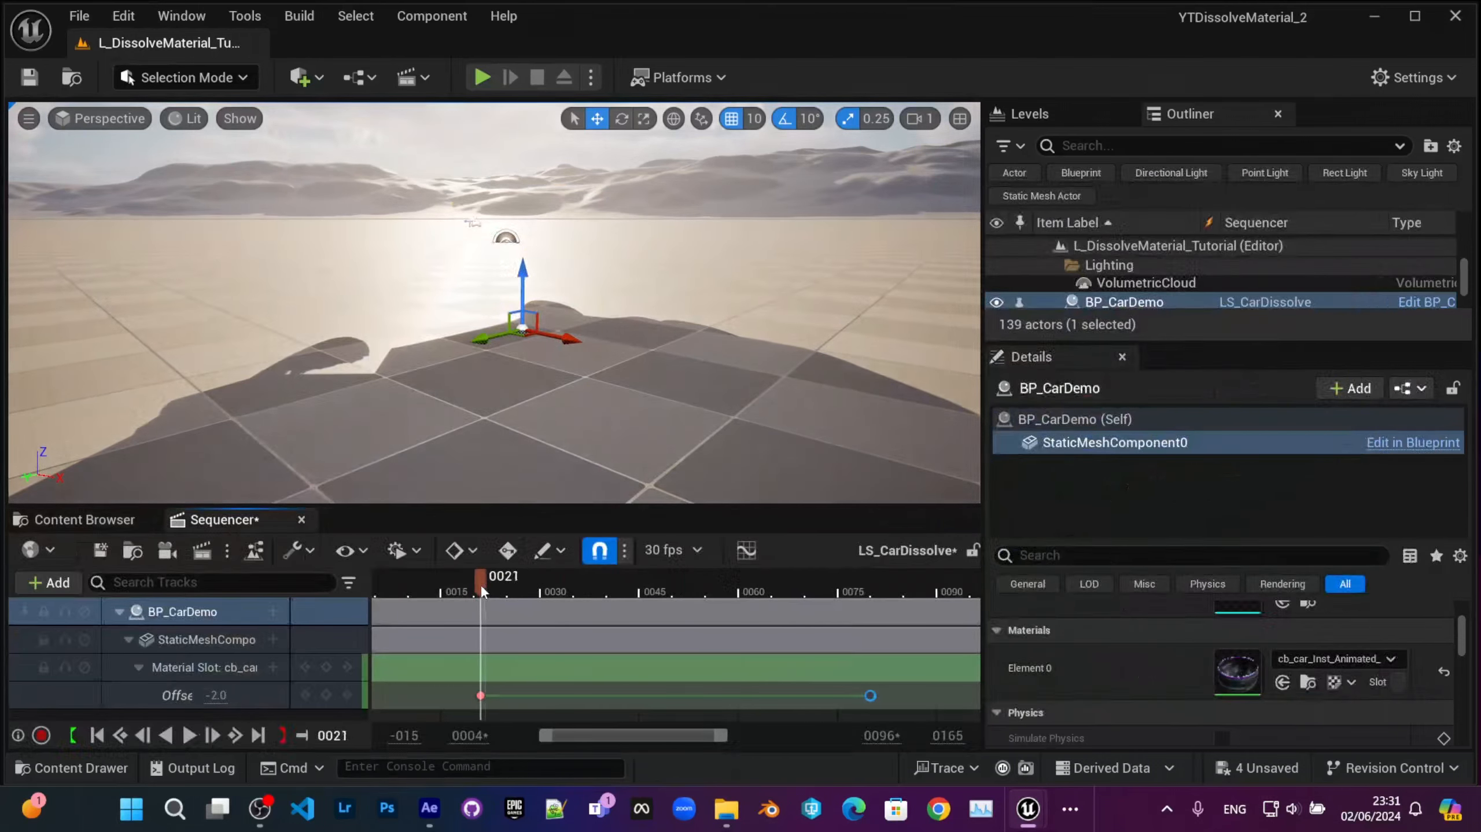
click(274, 666)
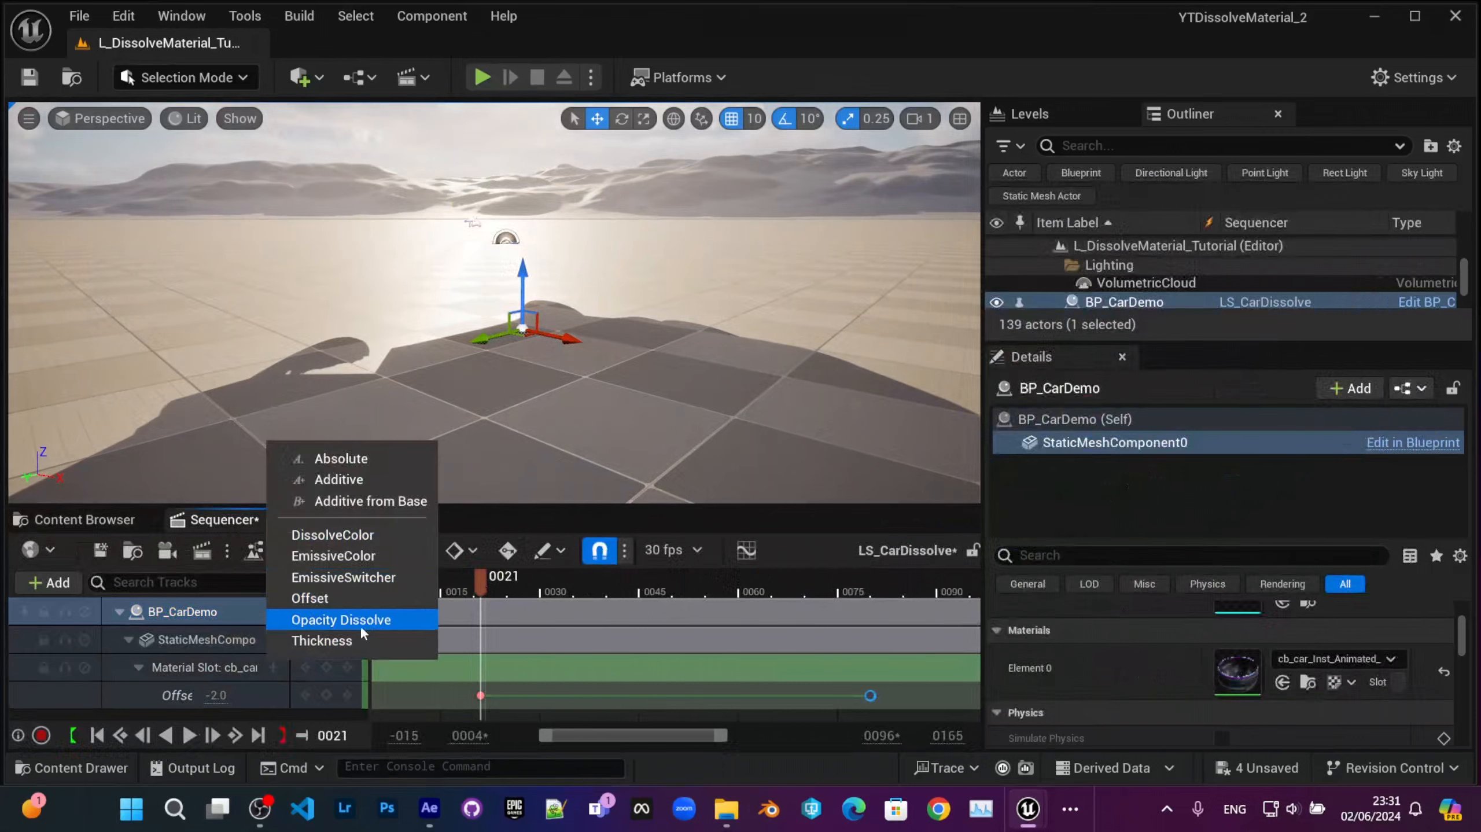
click(343, 577)
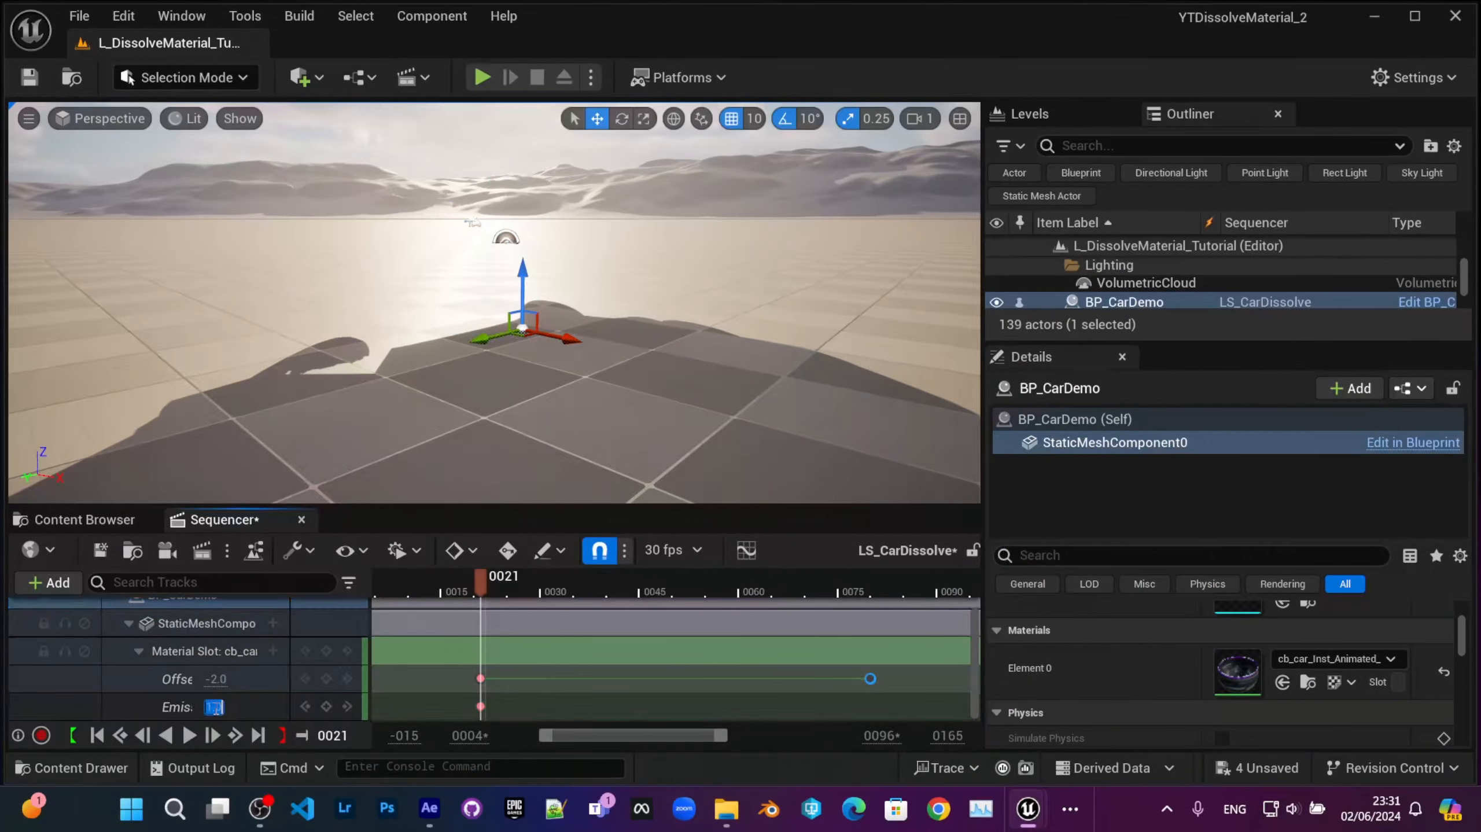
text(0)
key(Return)
Step: Key EmissiveSwitcher at 0 on frame 72 and 1 on frame 74, and scrub ahead to frame 90
drag(513, 587, 833, 589)
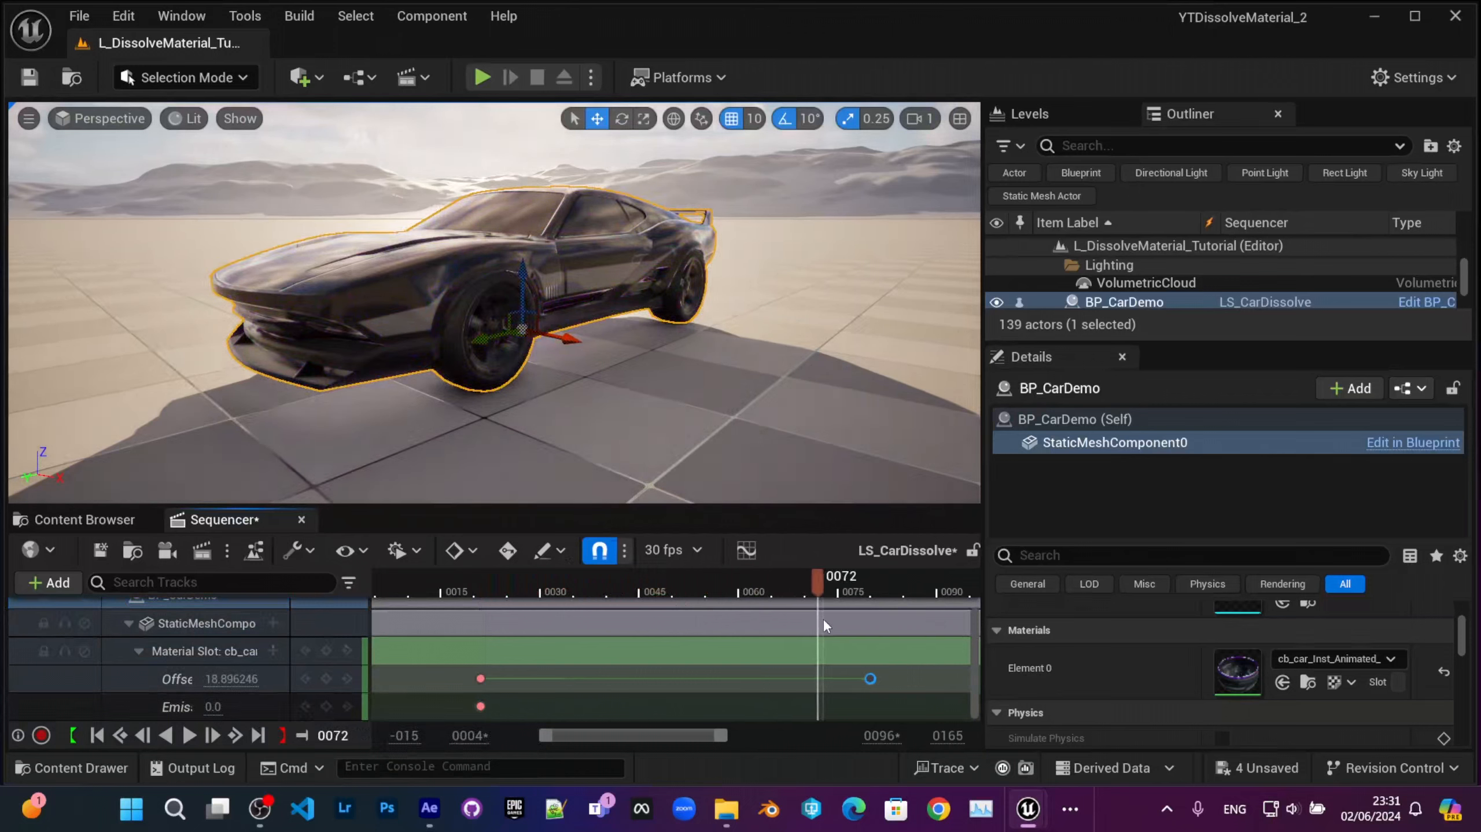
click(326, 706)
click(209, 706)
text(1)
key(Return)
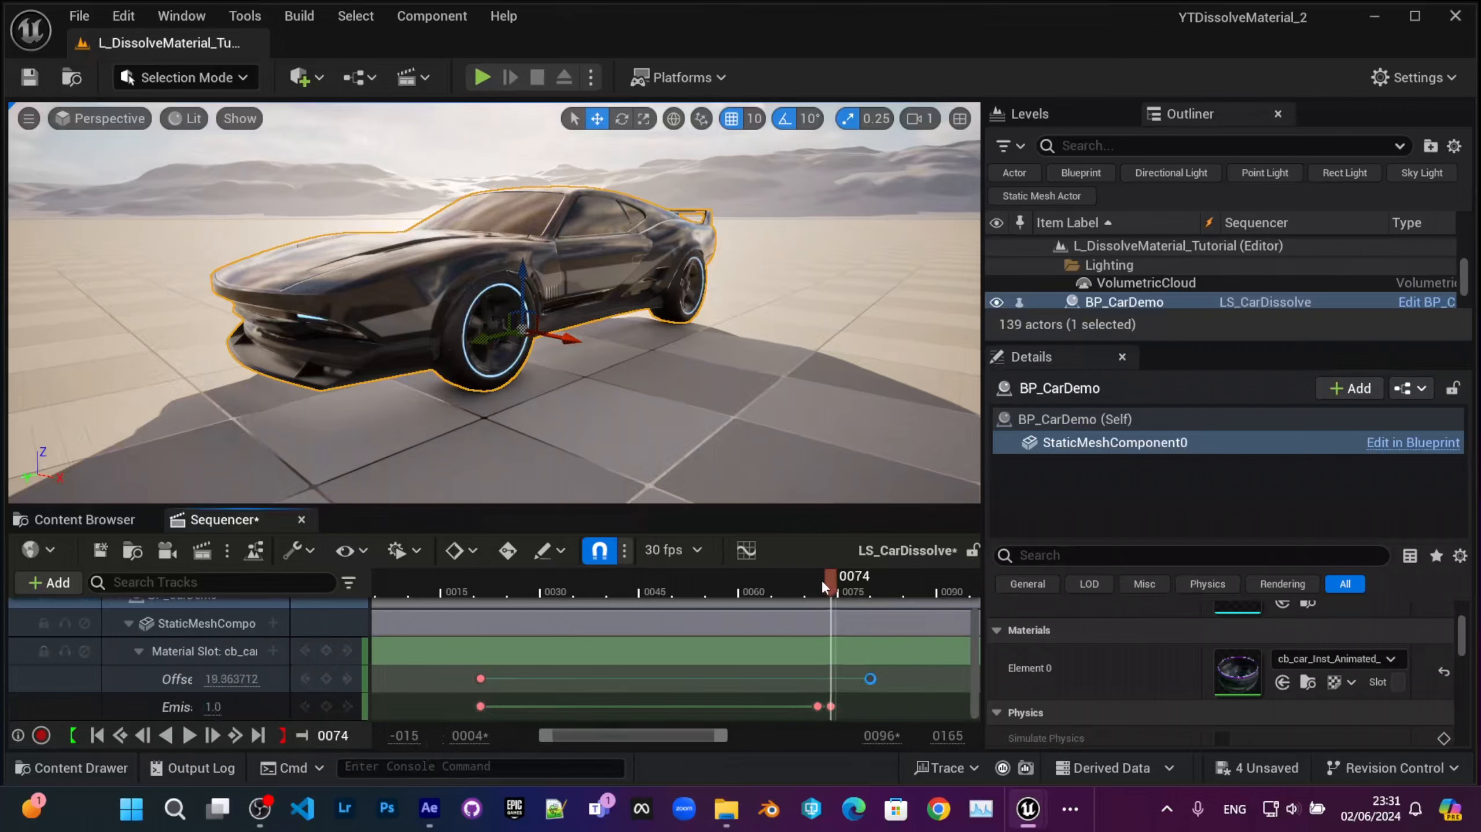
drag(823, 586, 936, 600)
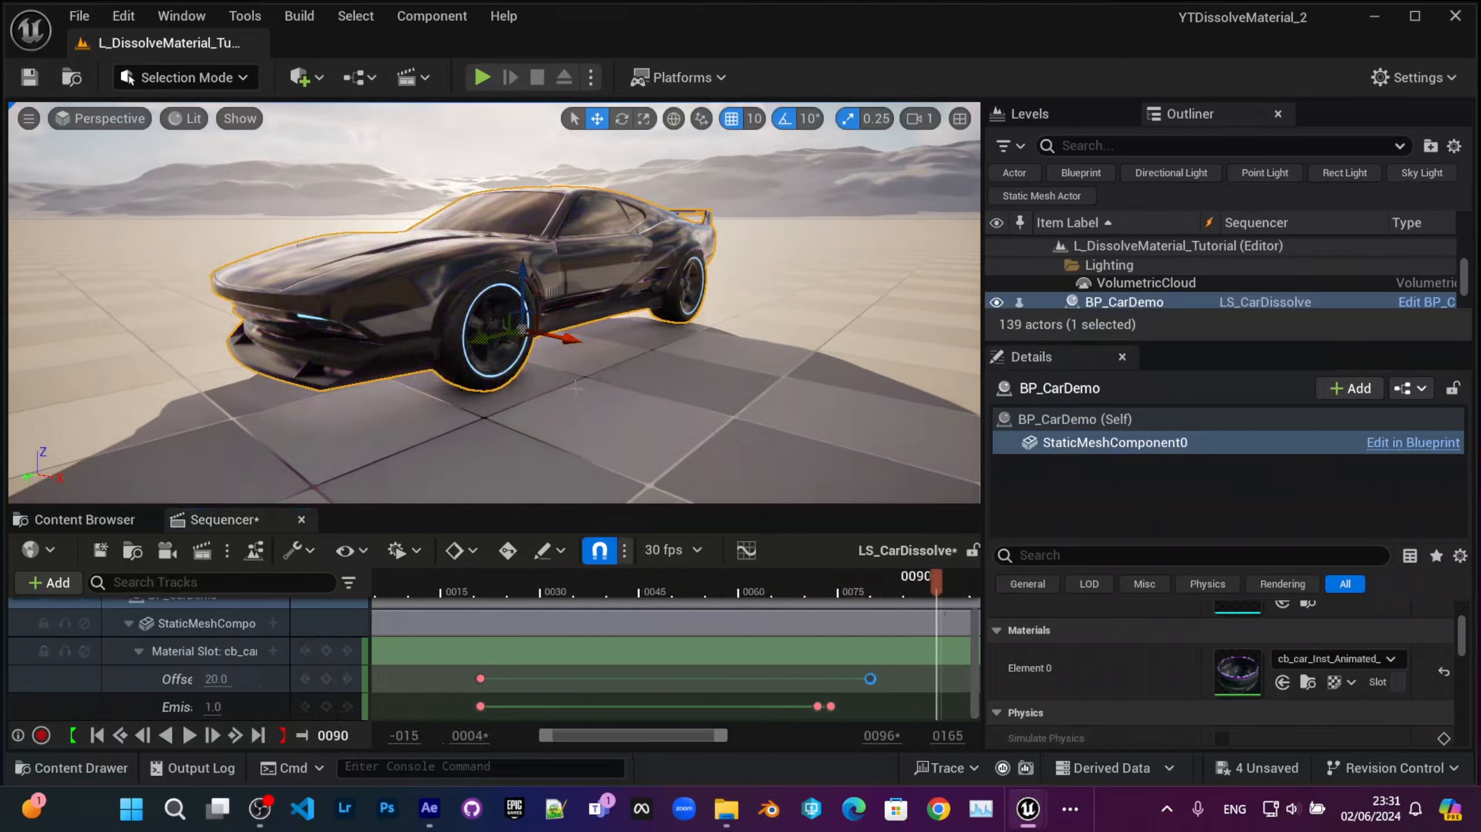